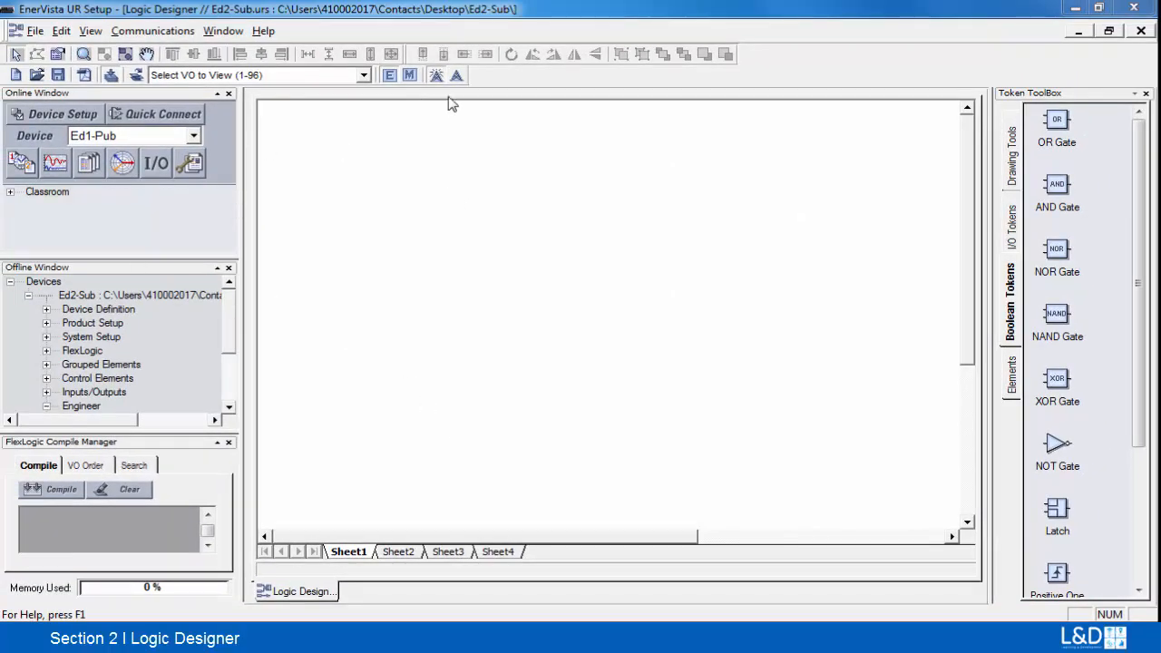
Hide the Basic Actions and Advanced Actions toolbars.
left_click(93, 33)
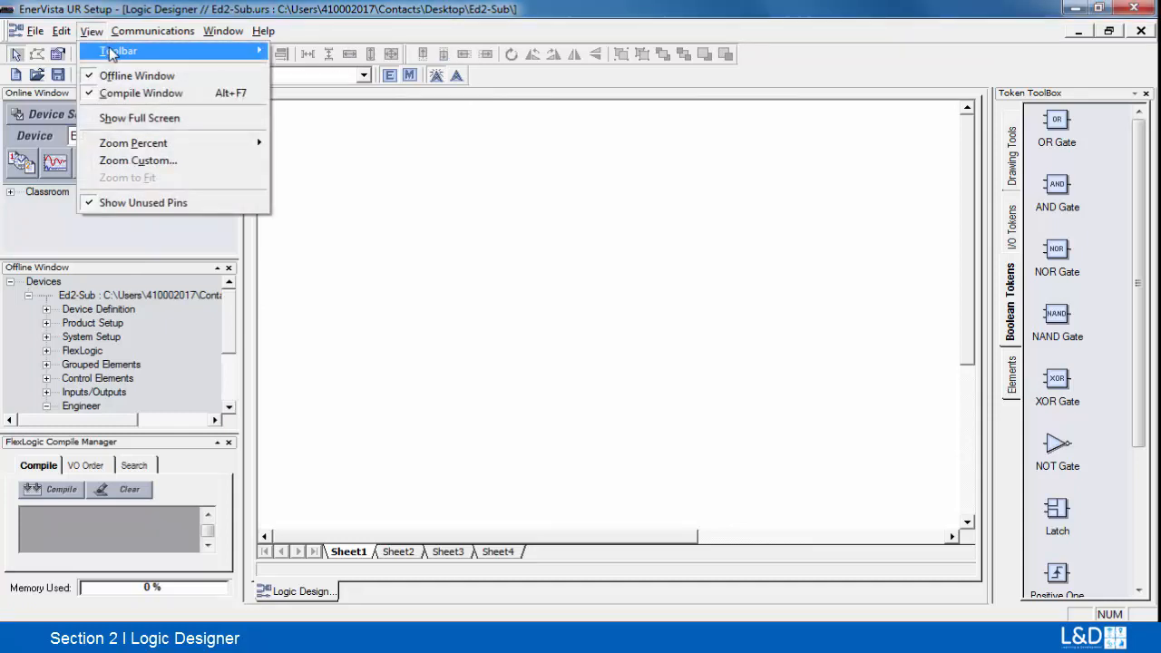
mouse_move(111, 53)
left_click(304, 109)
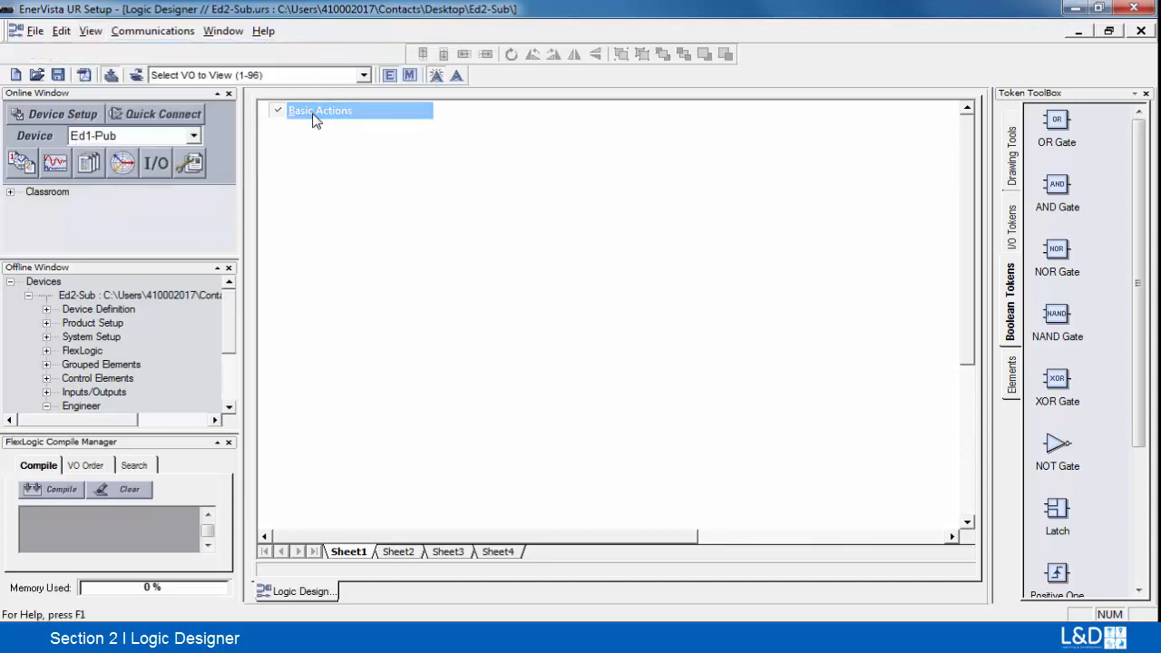
left_click(91, 31)
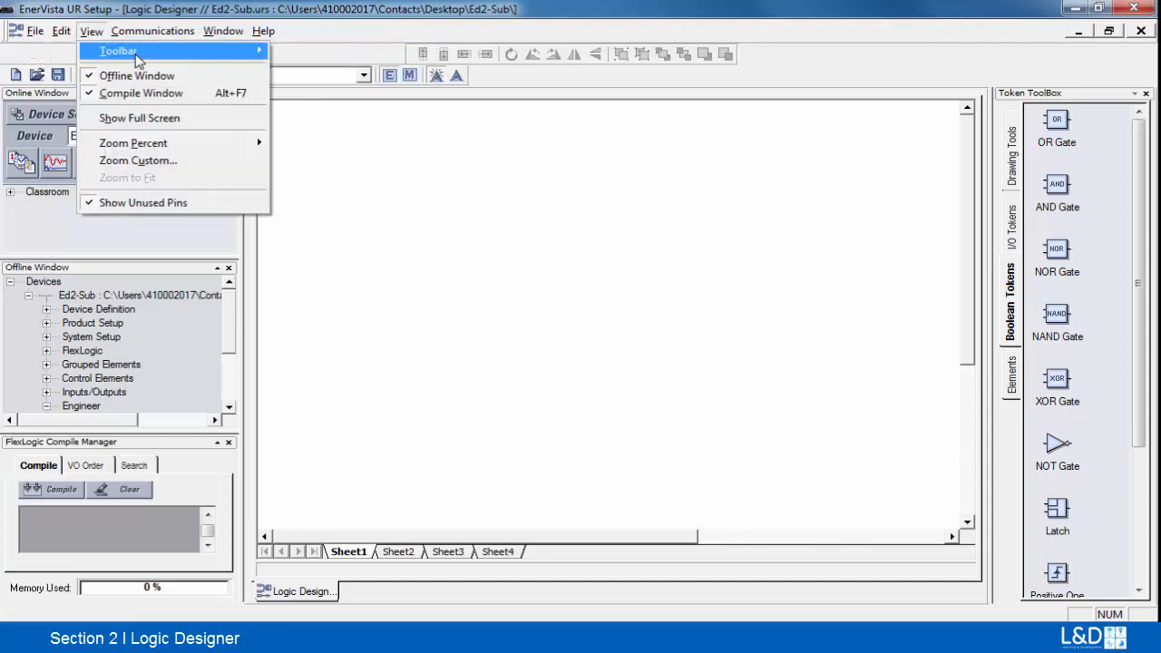
mouse_move(101, 52)
left_click(310, 129)
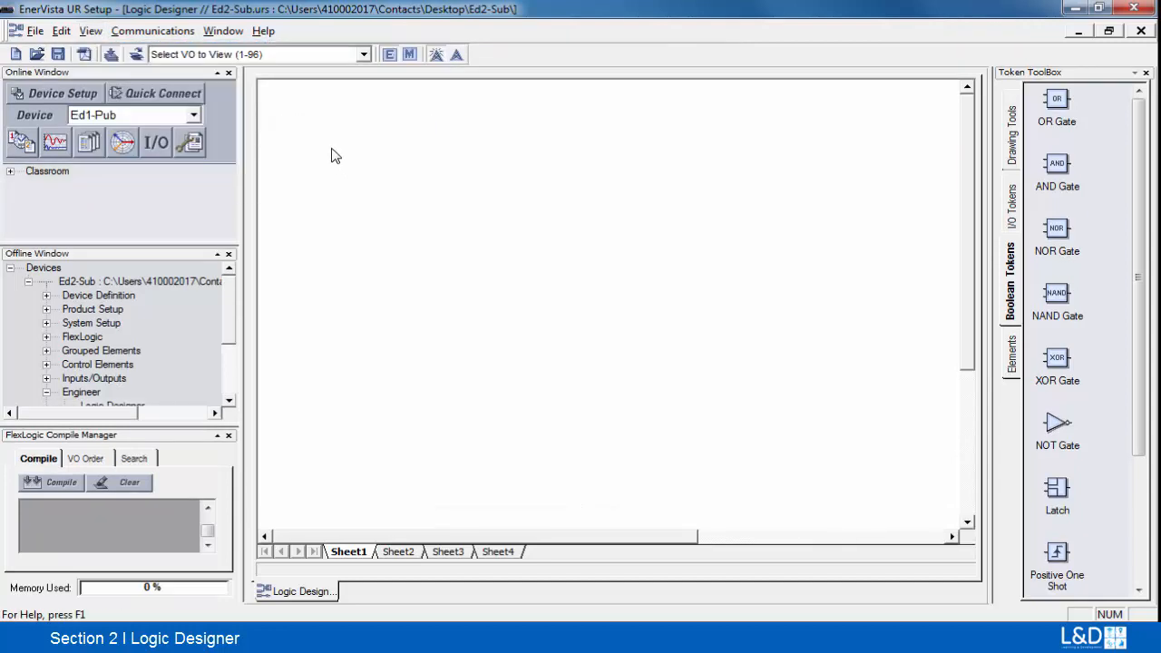
Close the Token ToolBox and show it again.
left_click(1146, 73)
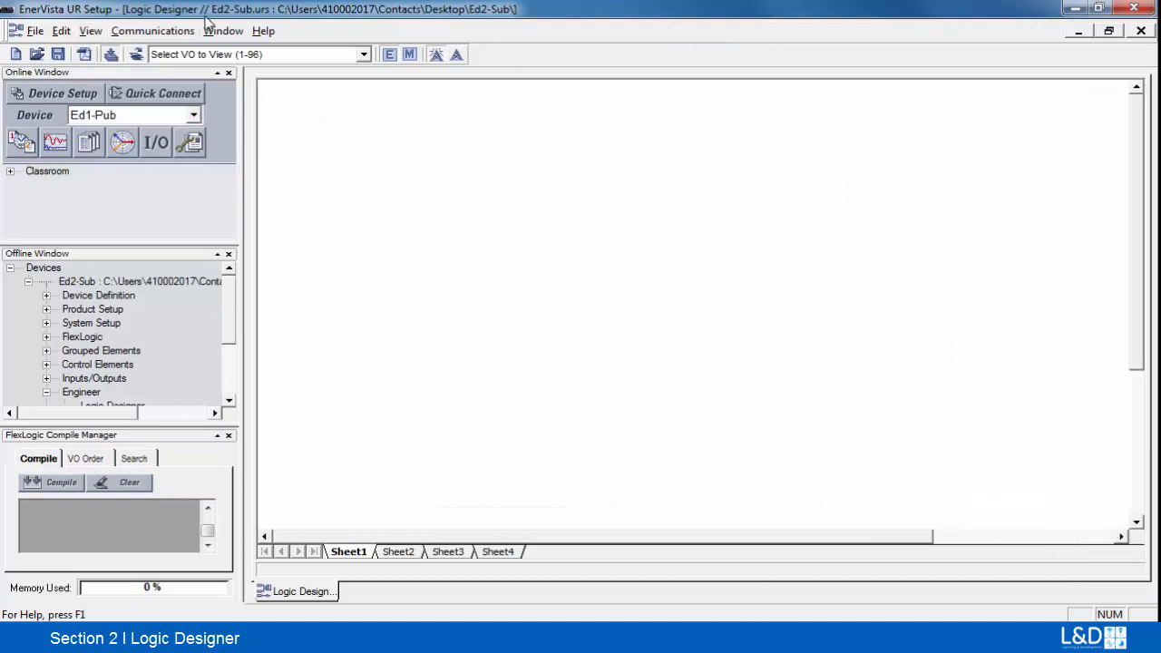
left_click(91, 32)
mouse_move(127, 51)
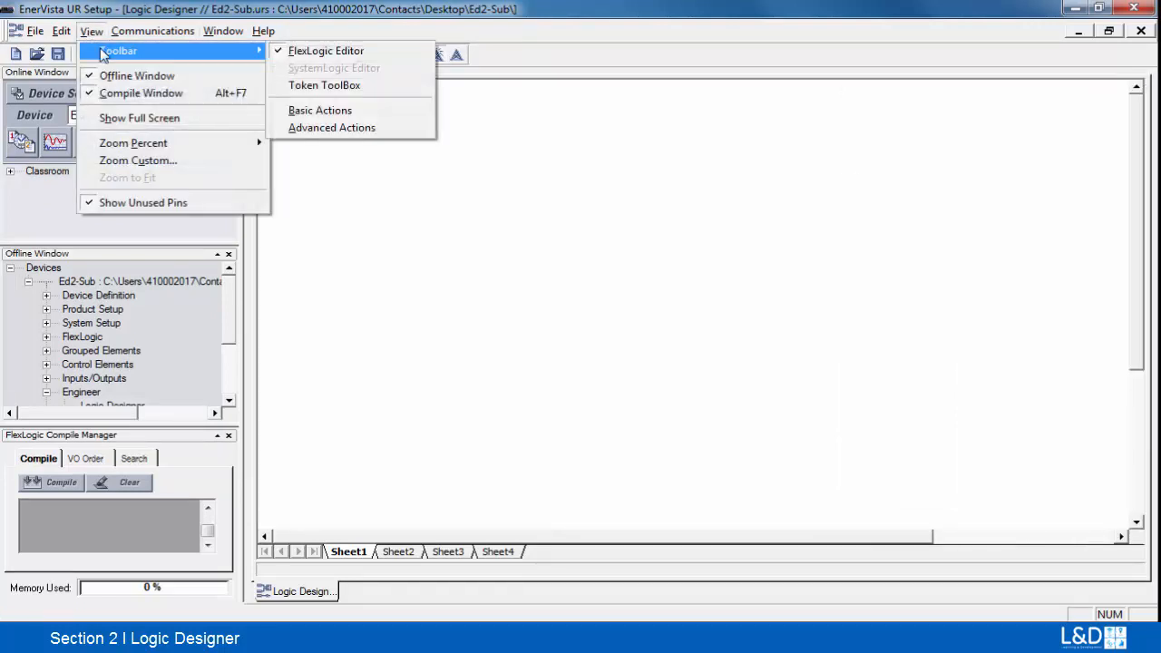
left_click(378, 87)
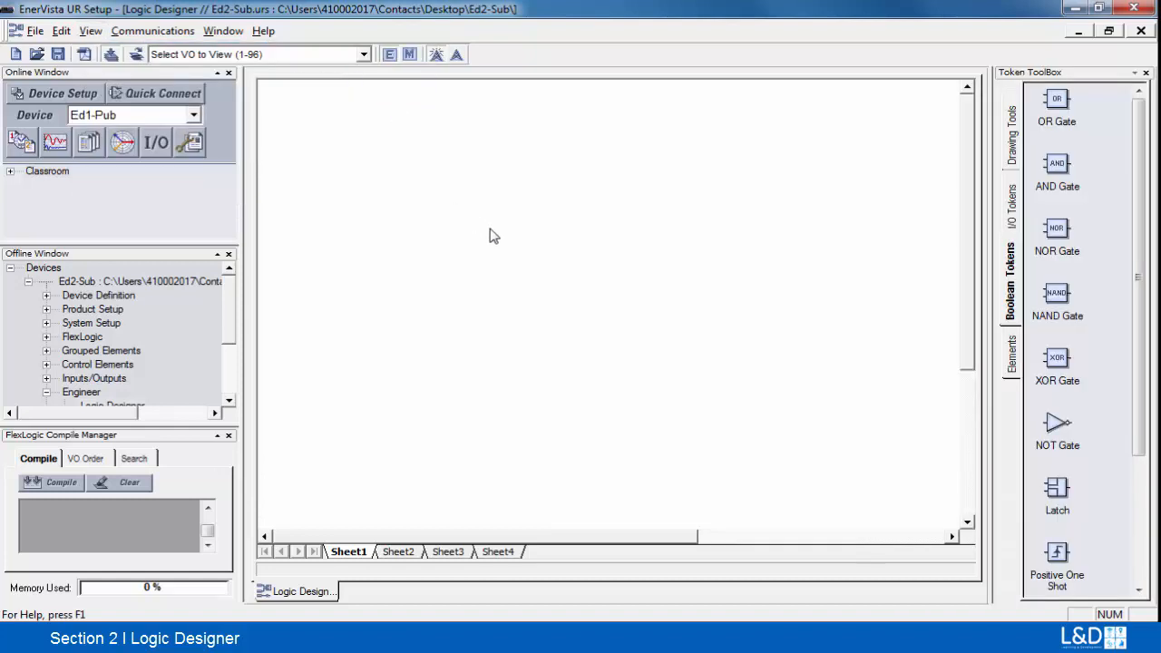
Show the Basic Actions and Advanced Actions toolbars again.
left_click(90, 30)
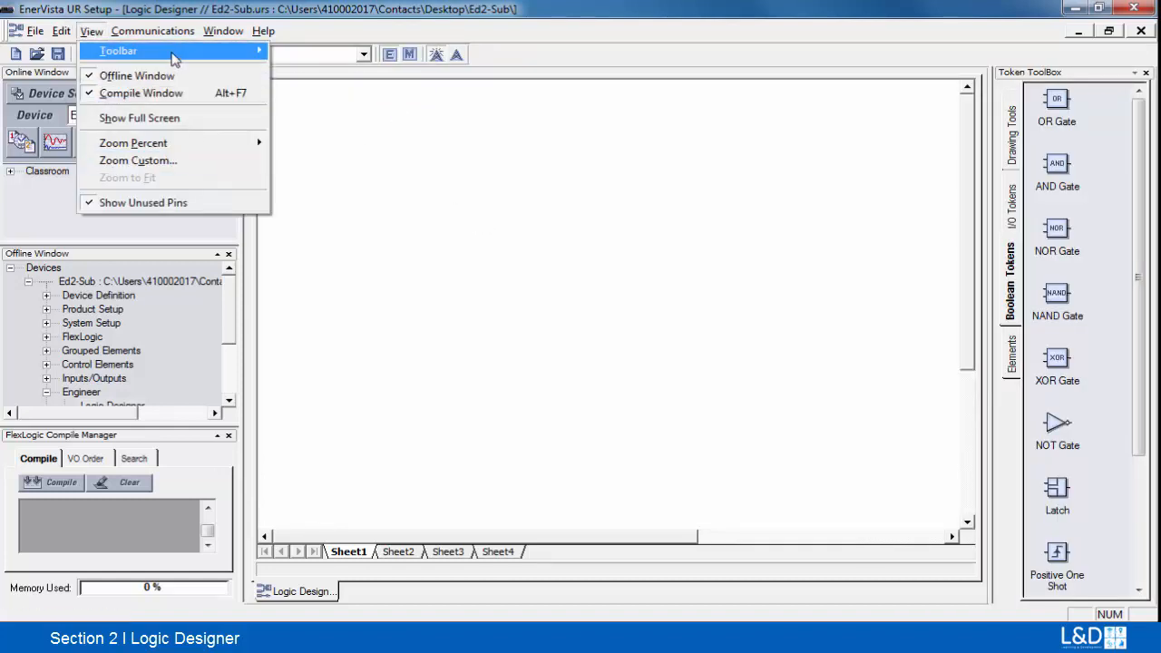
mouse_move(173, 53)
left_click(338, 111)
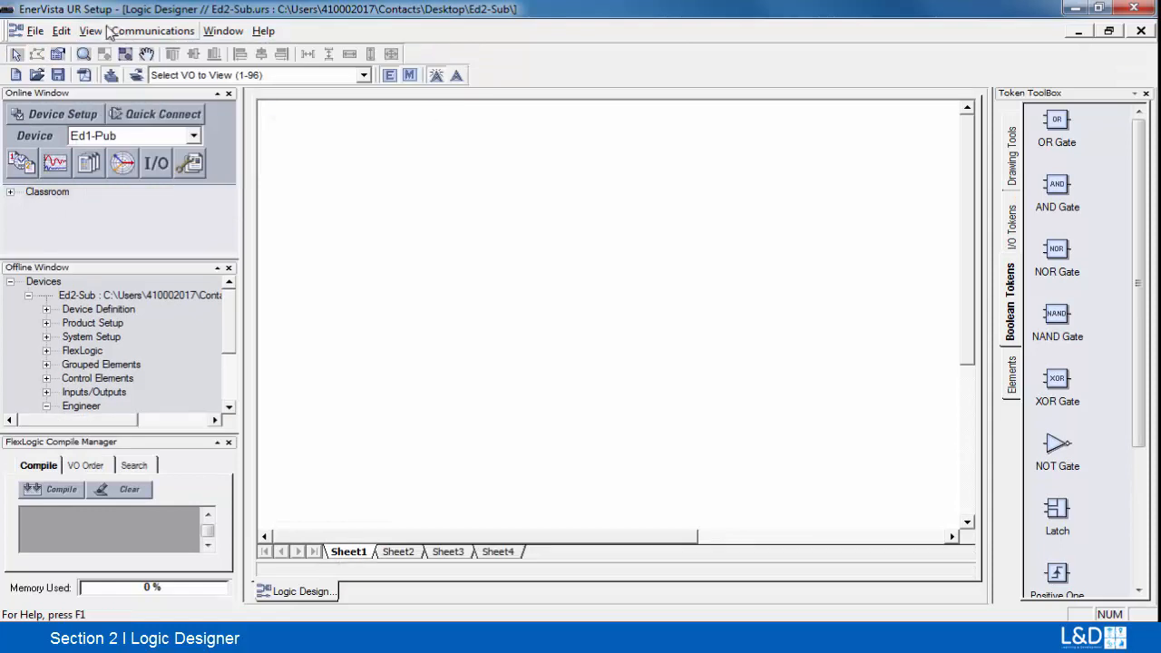
left_click(101, 32)
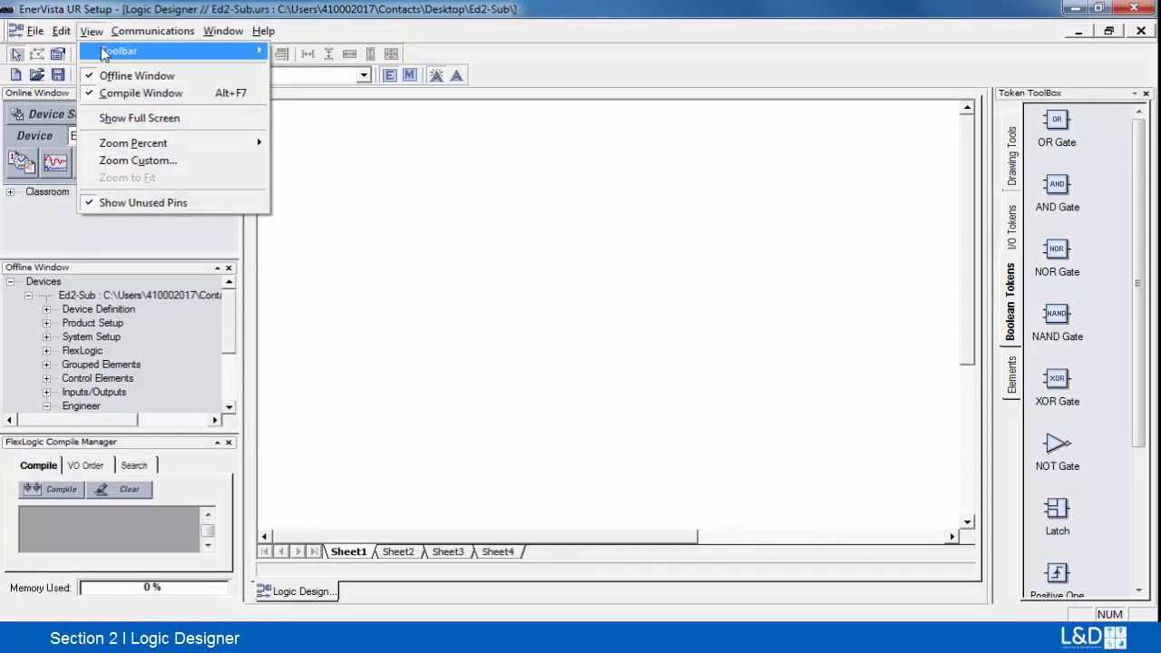
mouse_move(136, 51)
left_click(376, 126)
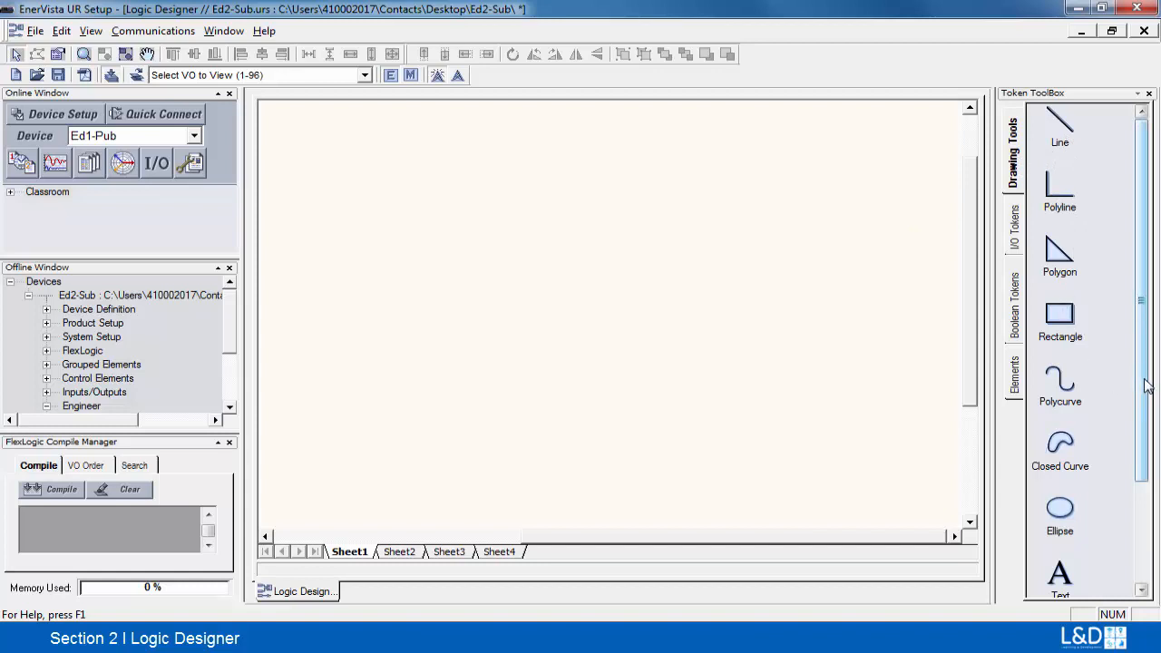
Examine the tokens offered under Drawing Tools, I/O Tokens, Boolean Tokens and Elements in the Token ToolBox.
left_click_drag(1147, 386, 1144, 492)
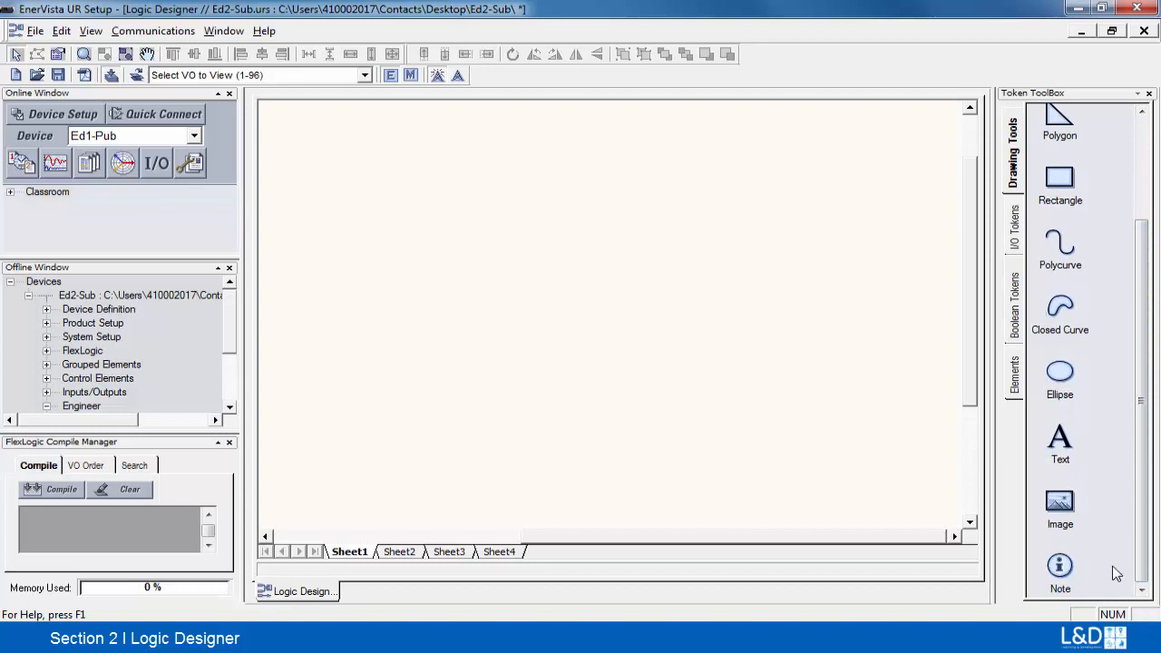
left_click(1017, 232)
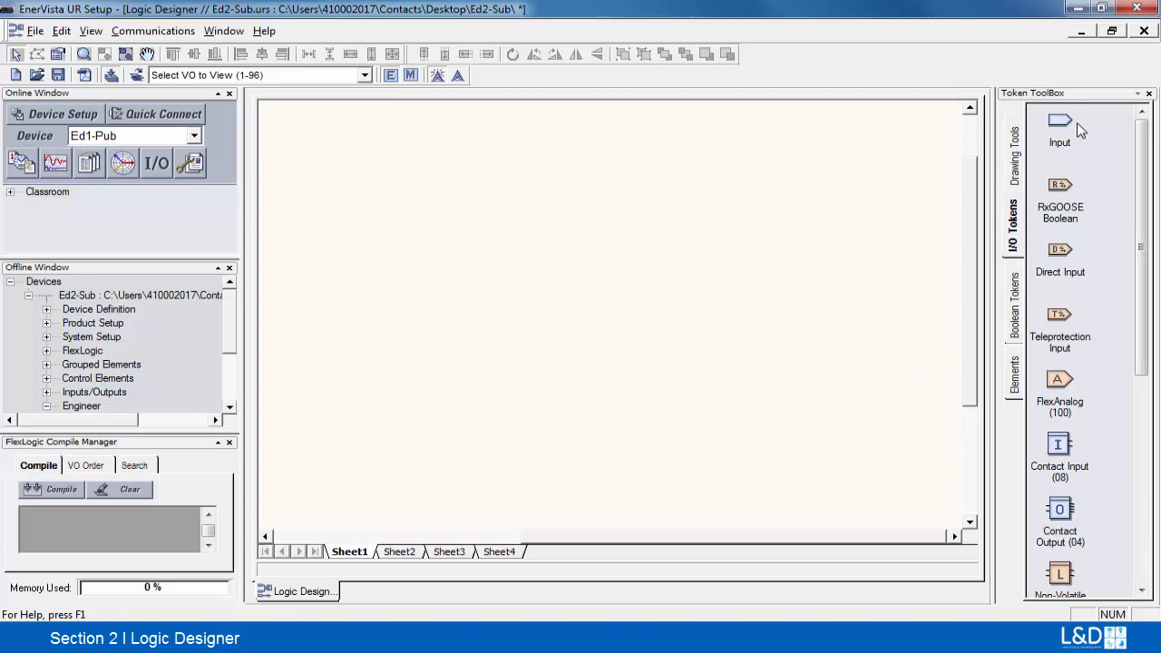
left_click_drag(1142, 338, 1157, 567)
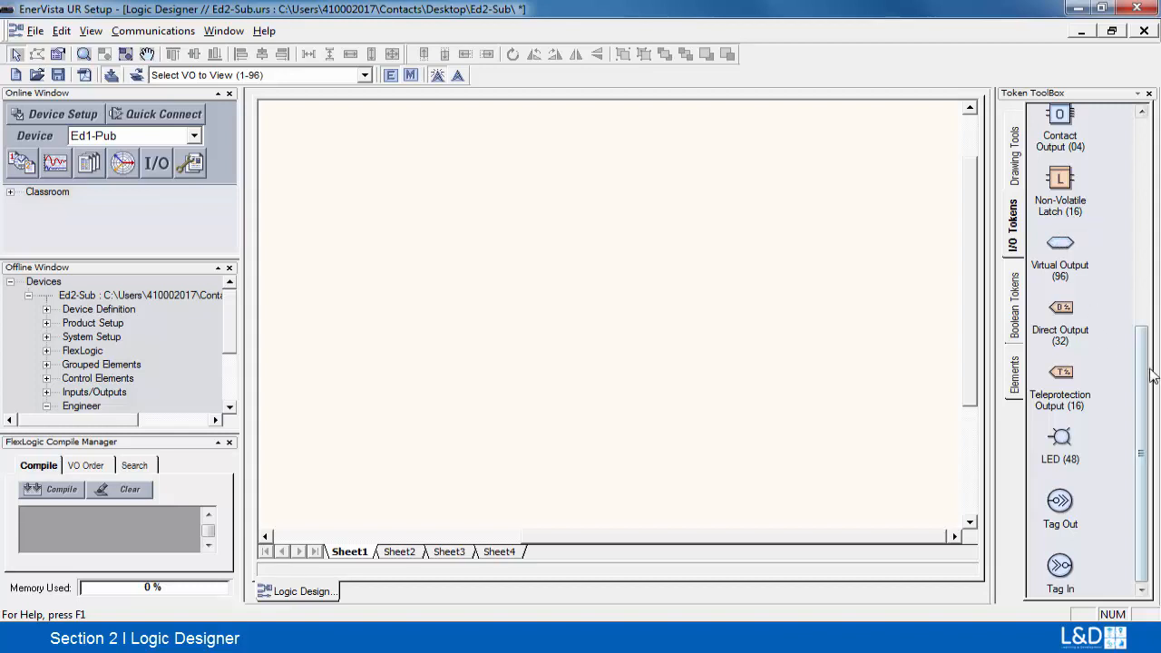
left_click_drag(1141, 363, 1140, 314)
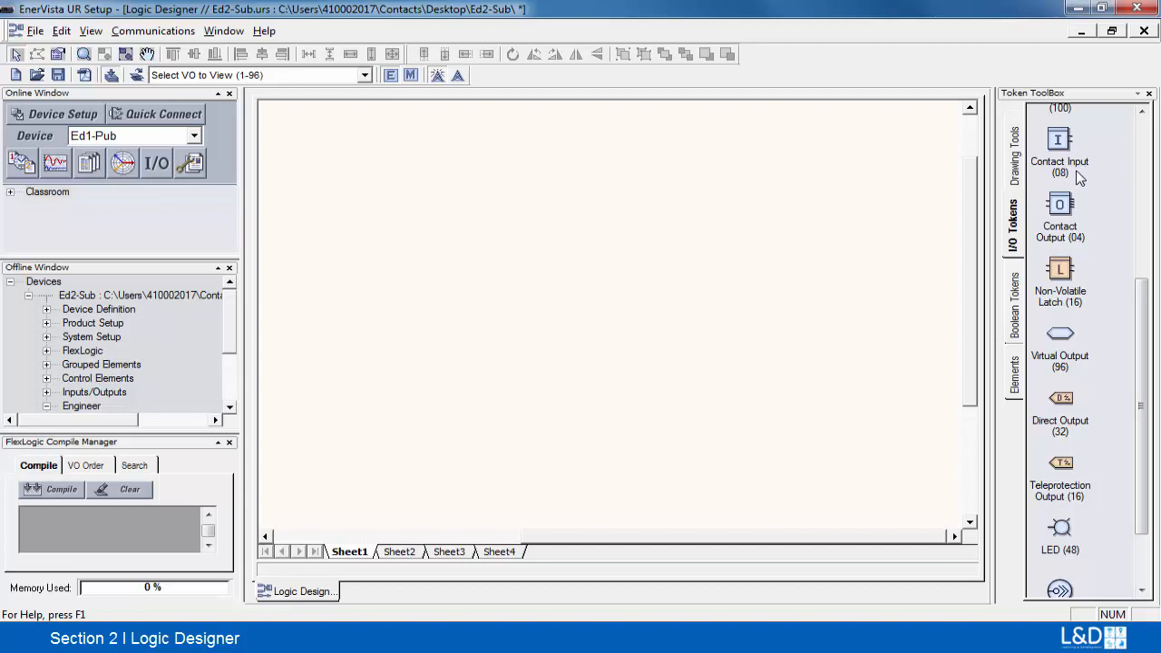
left_click(1015, 307)
left_click_drag(1140, 359, 1149, 444)
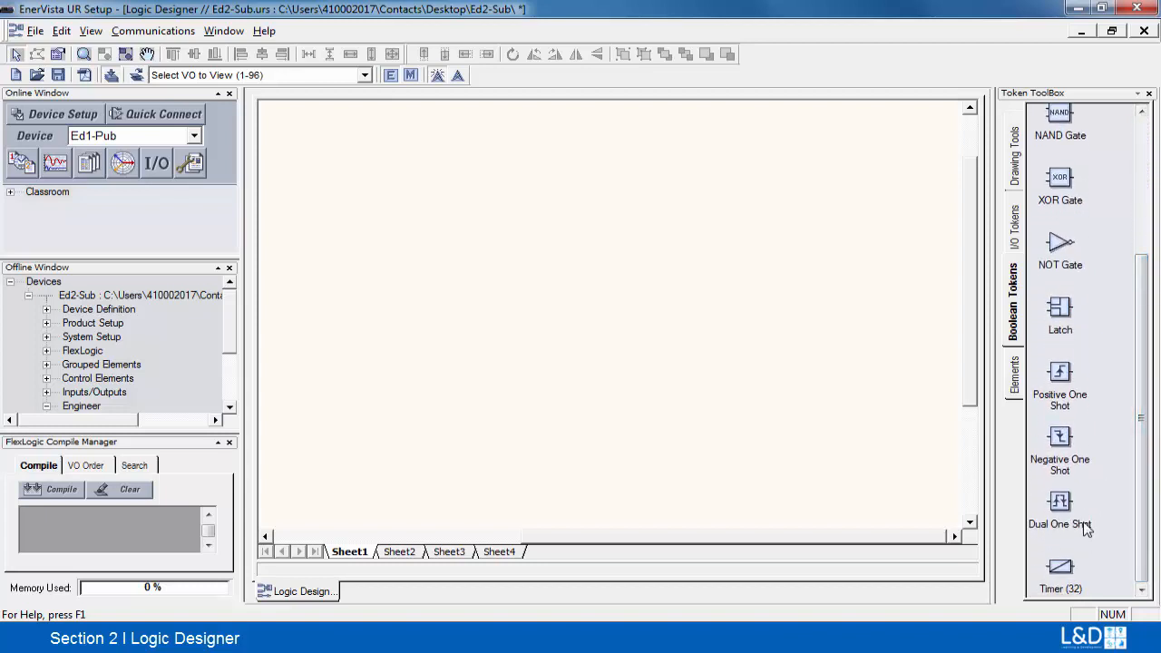
left_click(1013, 389)
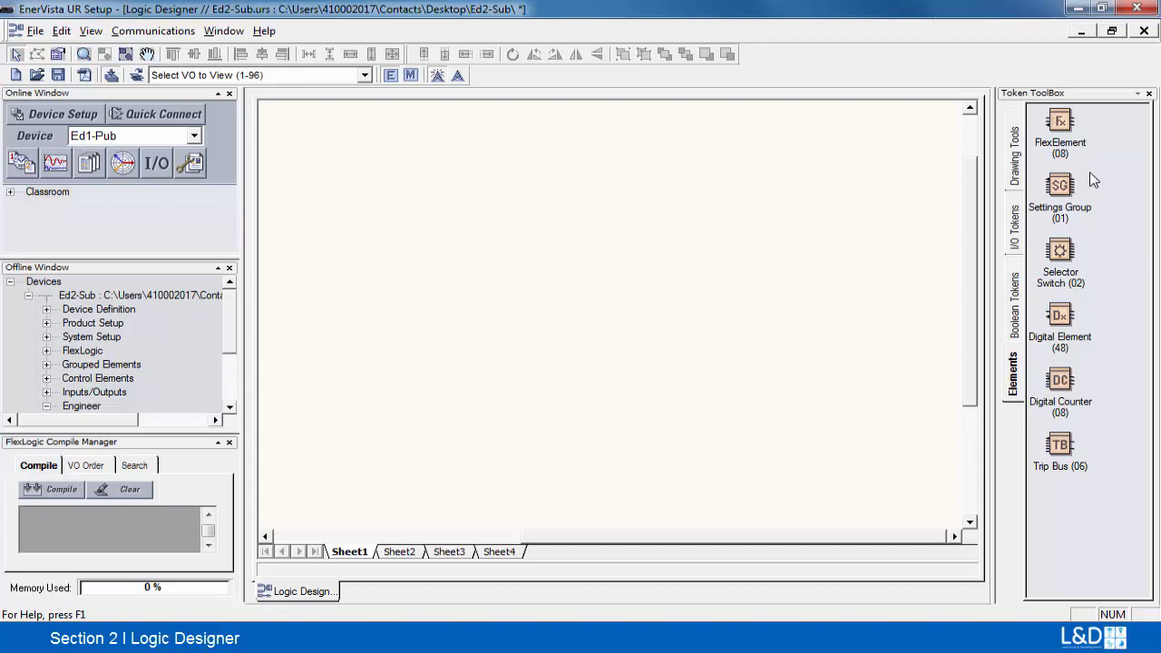
Place a Contact Input token in the upper-left area of Sheet1.
left_click(1014, 206)
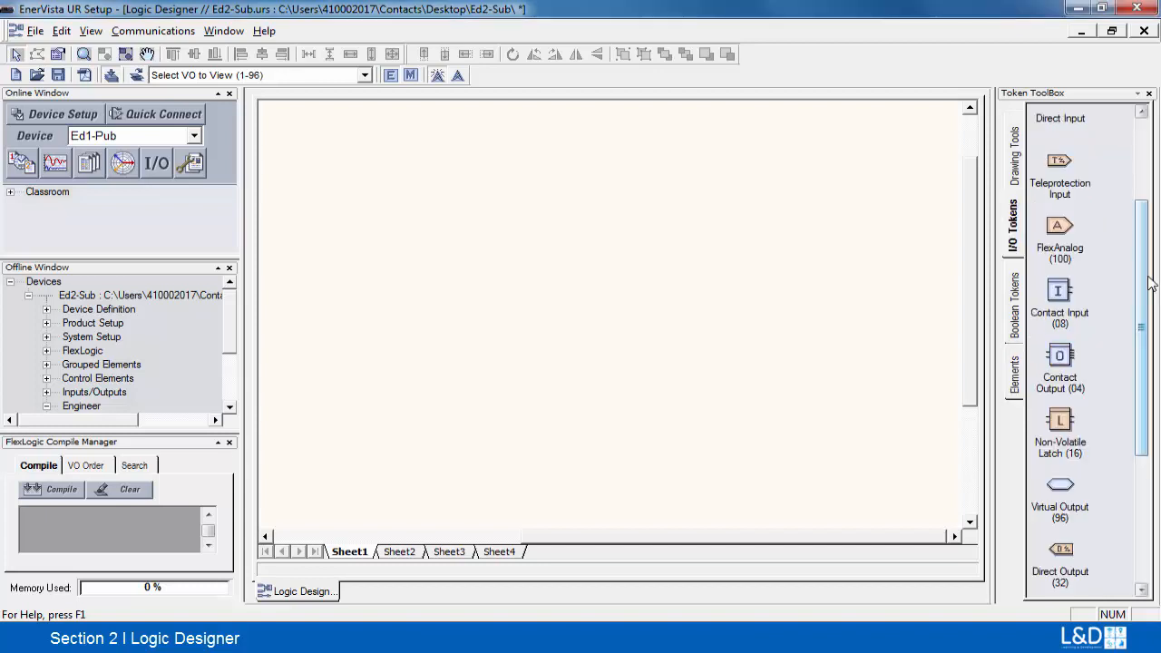
left_click(1063, 298)
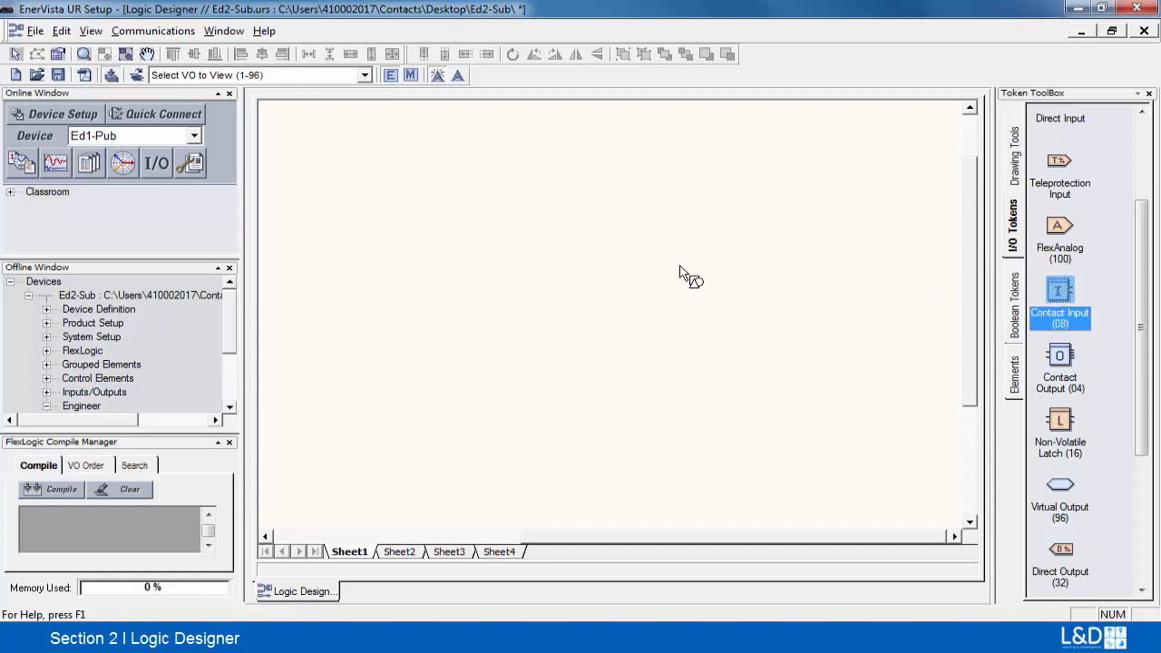
left_click(355, 197)
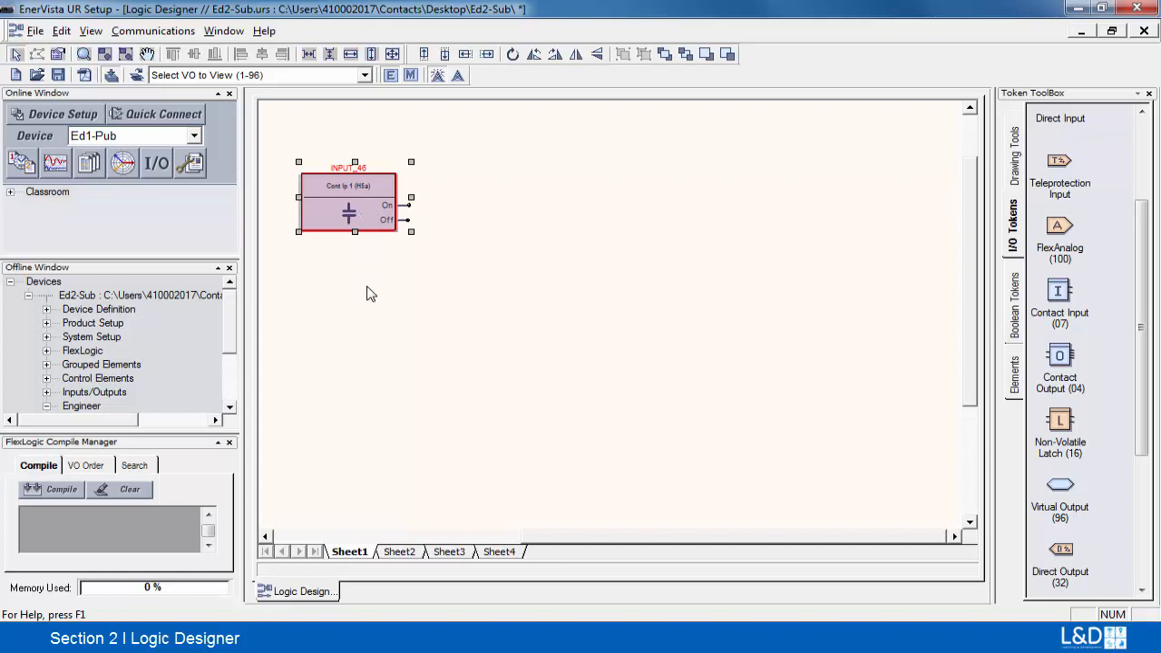
Name the placed contact input Sw A and assign it to Cont Ip 1 (H5a).
double_click(362, 220)
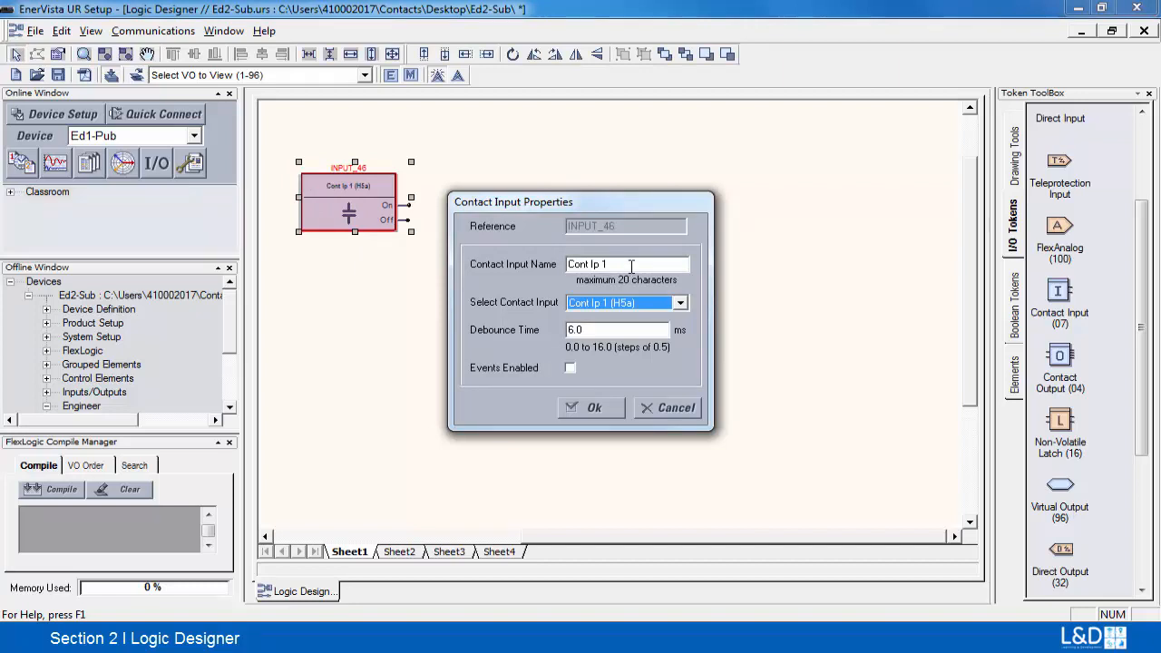
left_click_drag(627, 264, 544, 258)
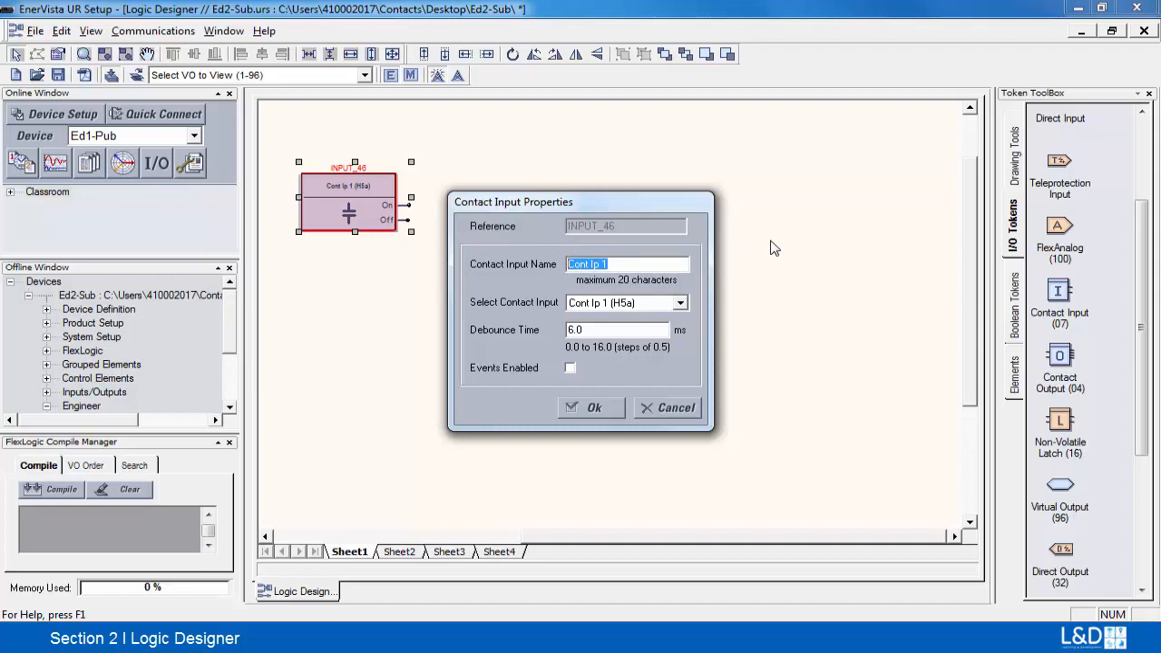
type("Sw A")
left_click(680, 304)
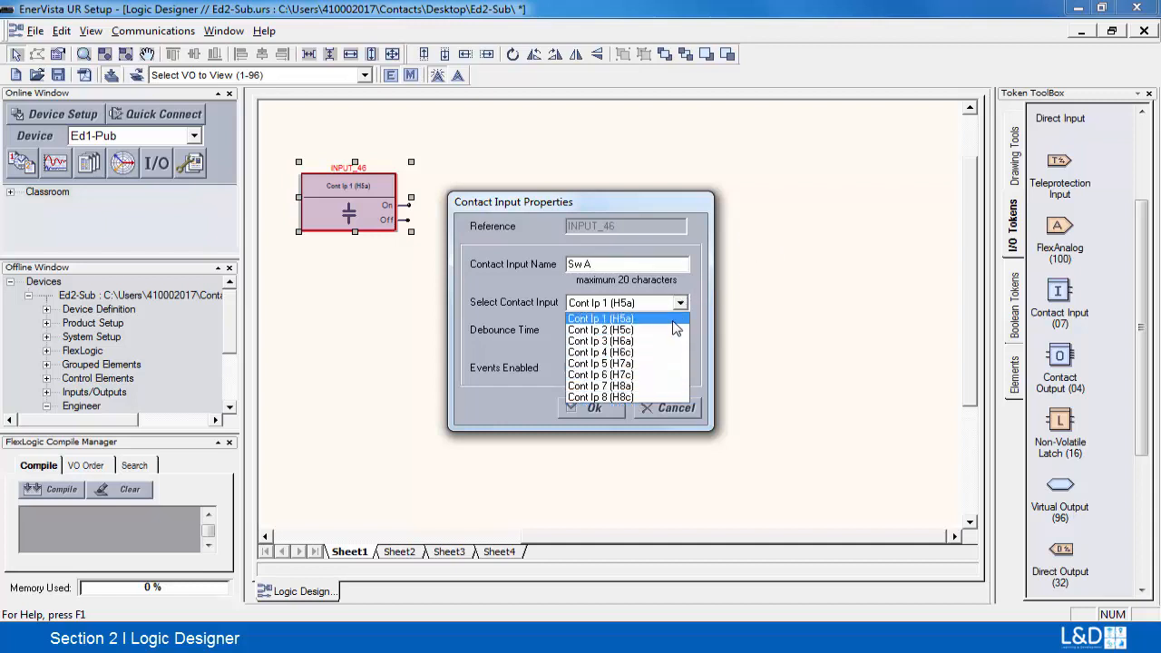
left_click(603, 319)
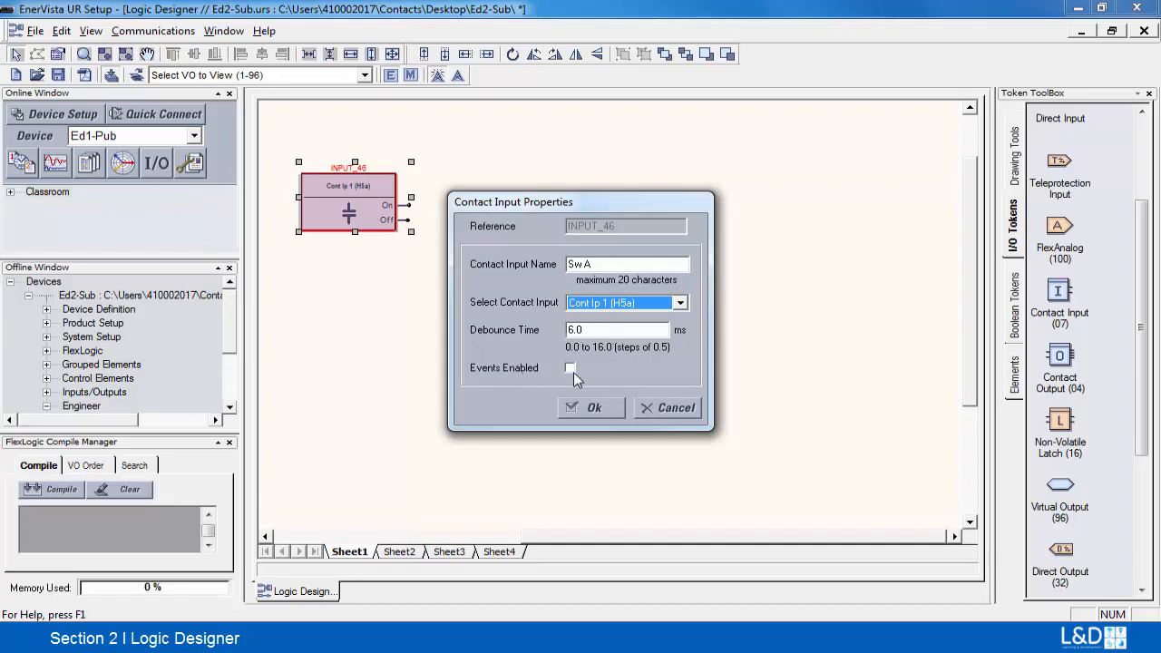
left_click(595, 407)
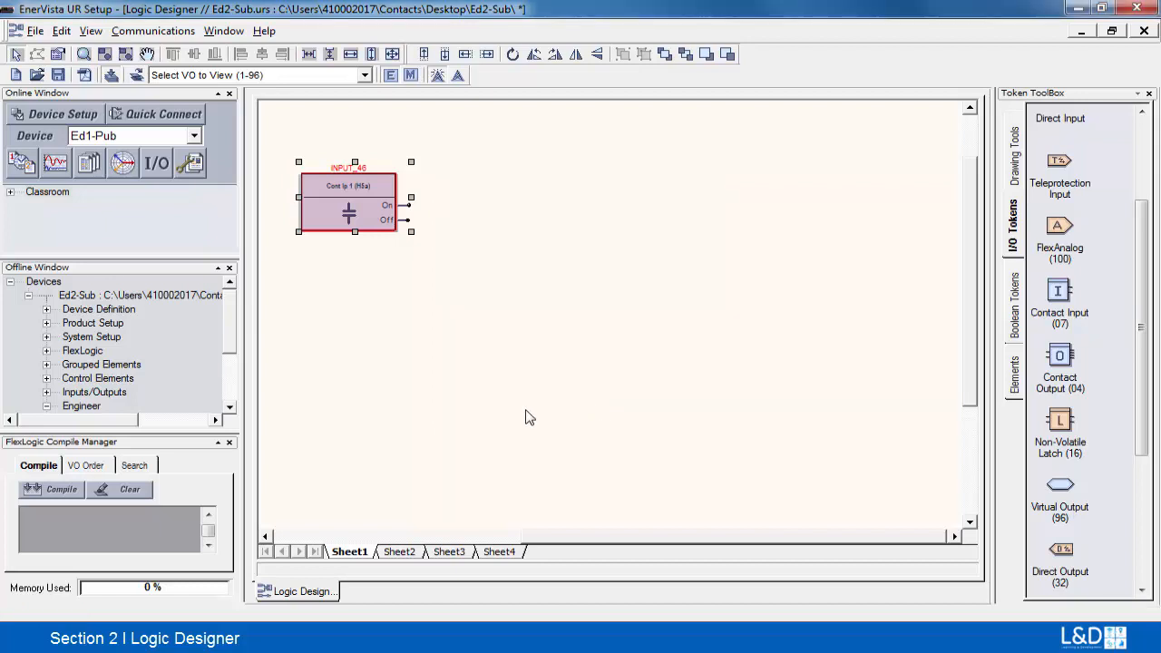
left_click(468, 223)
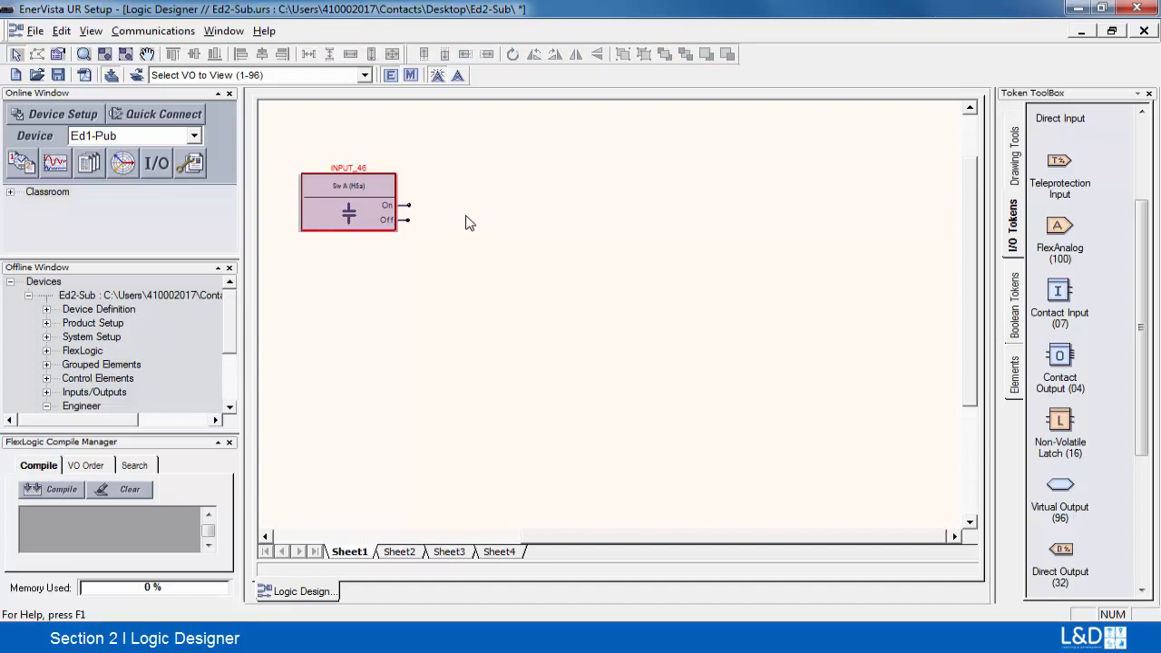
Place a second Contact Input token below Sw A and name it SW B.
left_click_drag(466, 216, 367, 304)
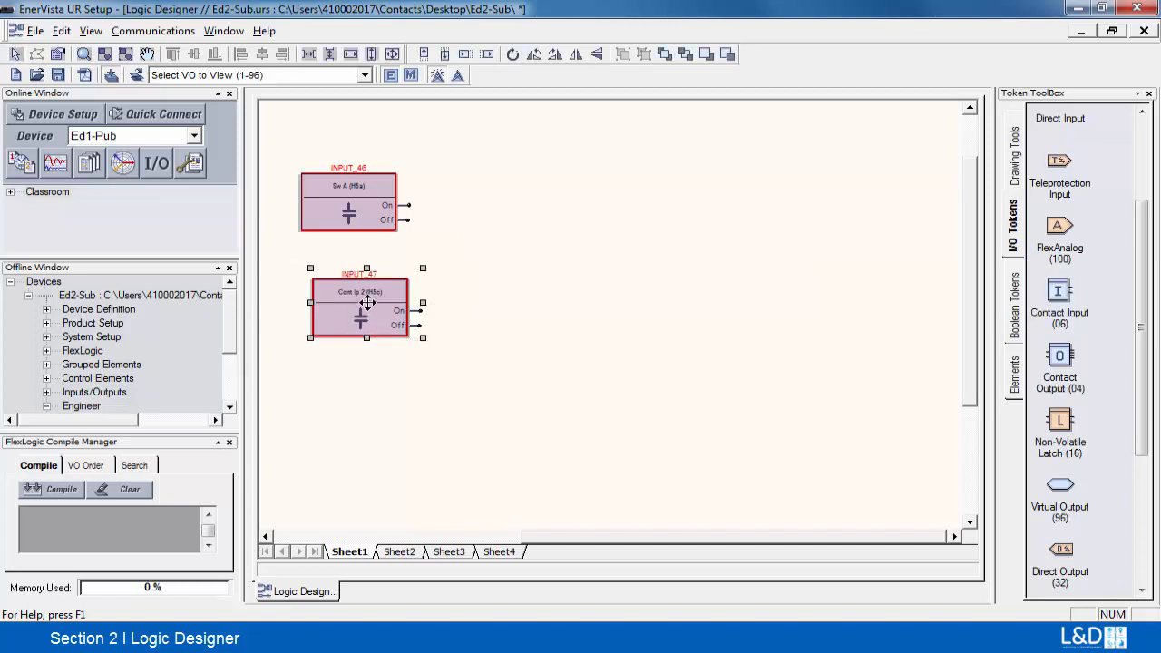
double_click(367, 305)
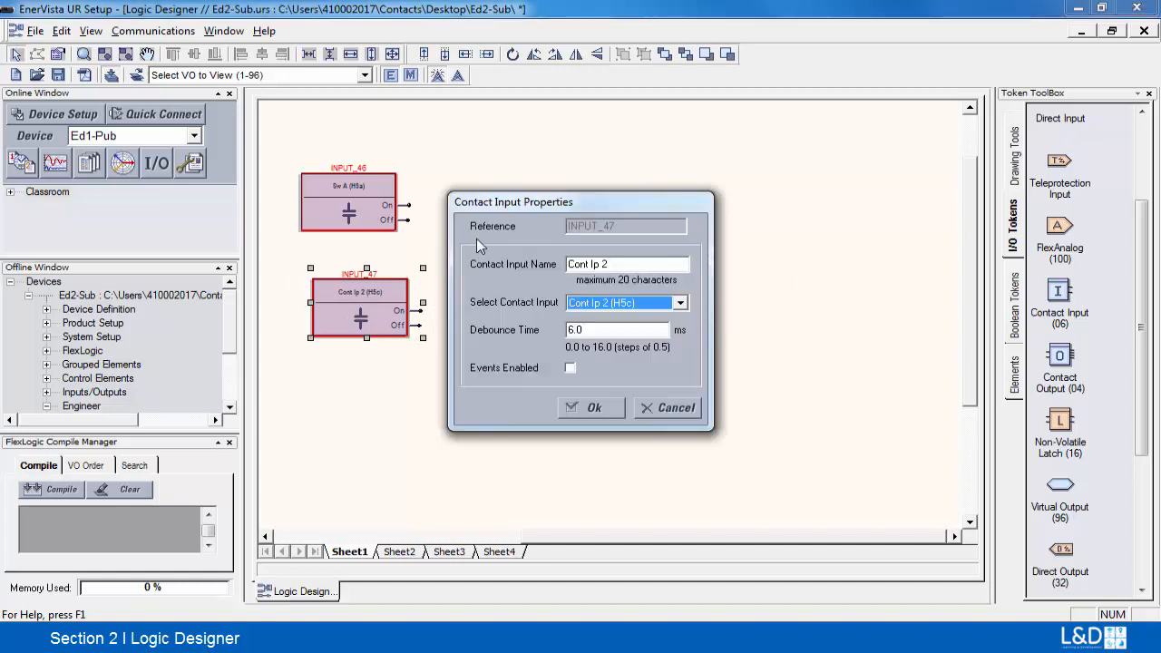
left_click(572, 264)
left_click_drag(573, 264, 554, 267)
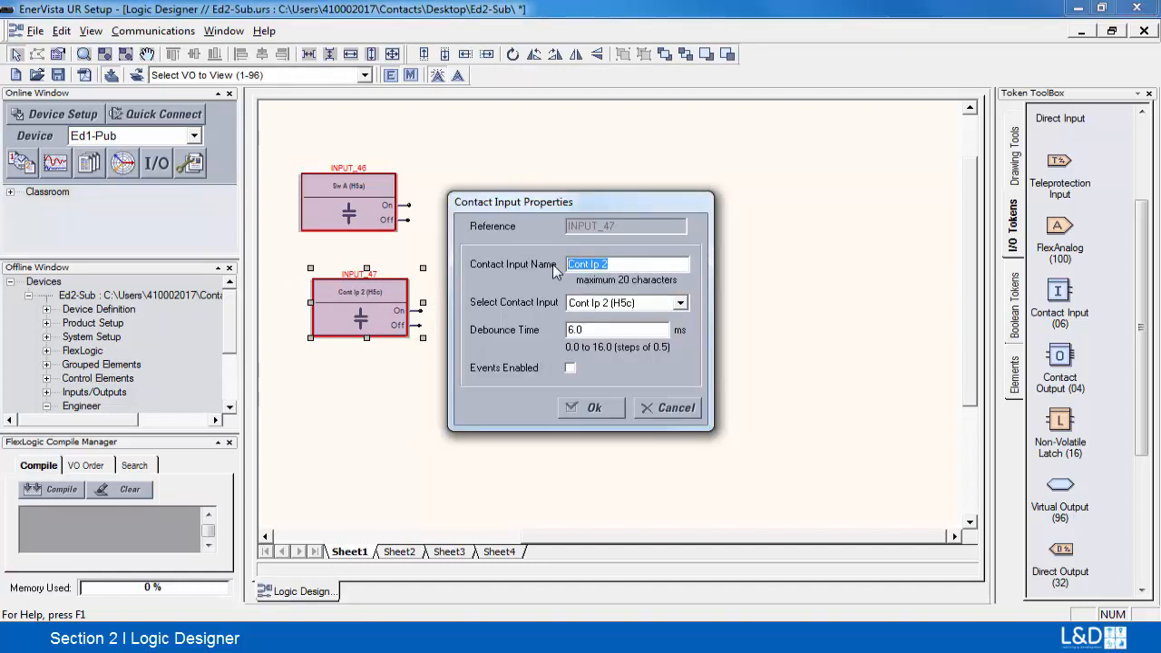
type("SW B")
left_click(596, 408)
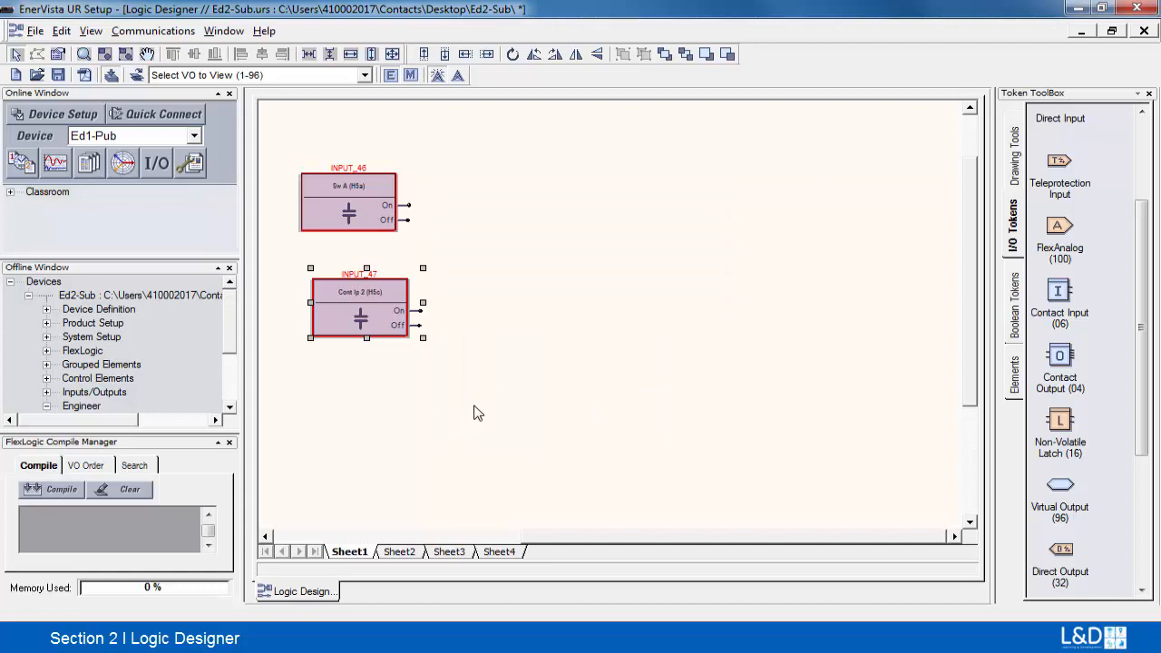
left_click_drag(466, 391, 408, 372)
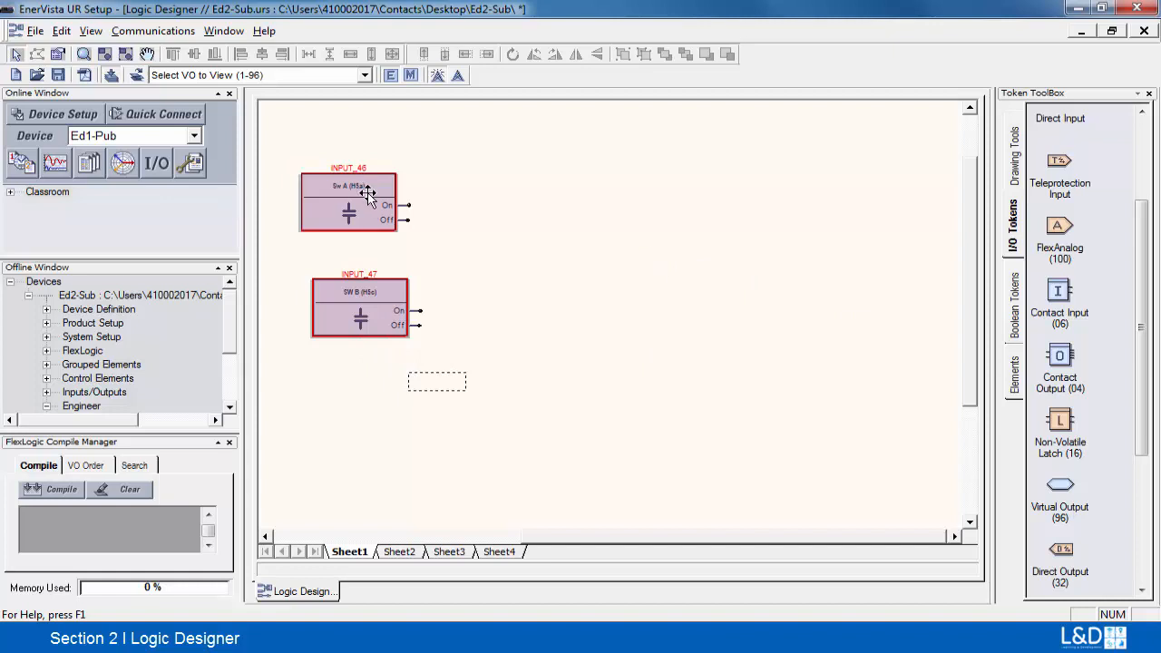
Align the left edges of the Sw A and SW B blocks and move both lower on Sheet1.
left_click(330, 192)
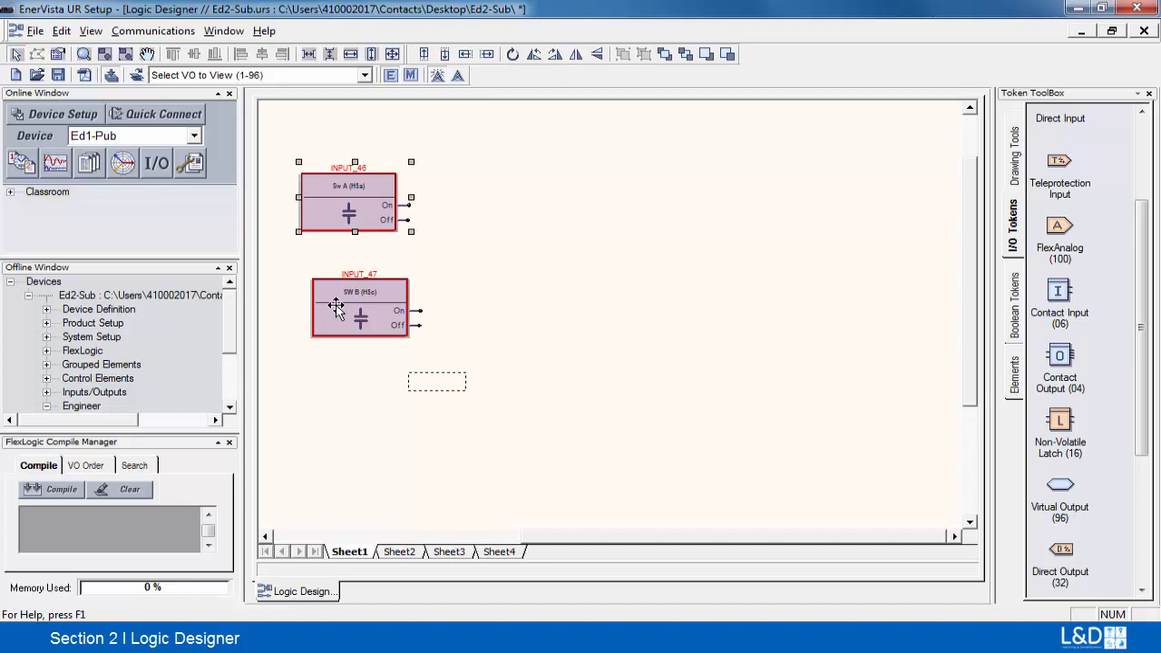
left_click(336, 305)
left_click(332, 214, "shift")
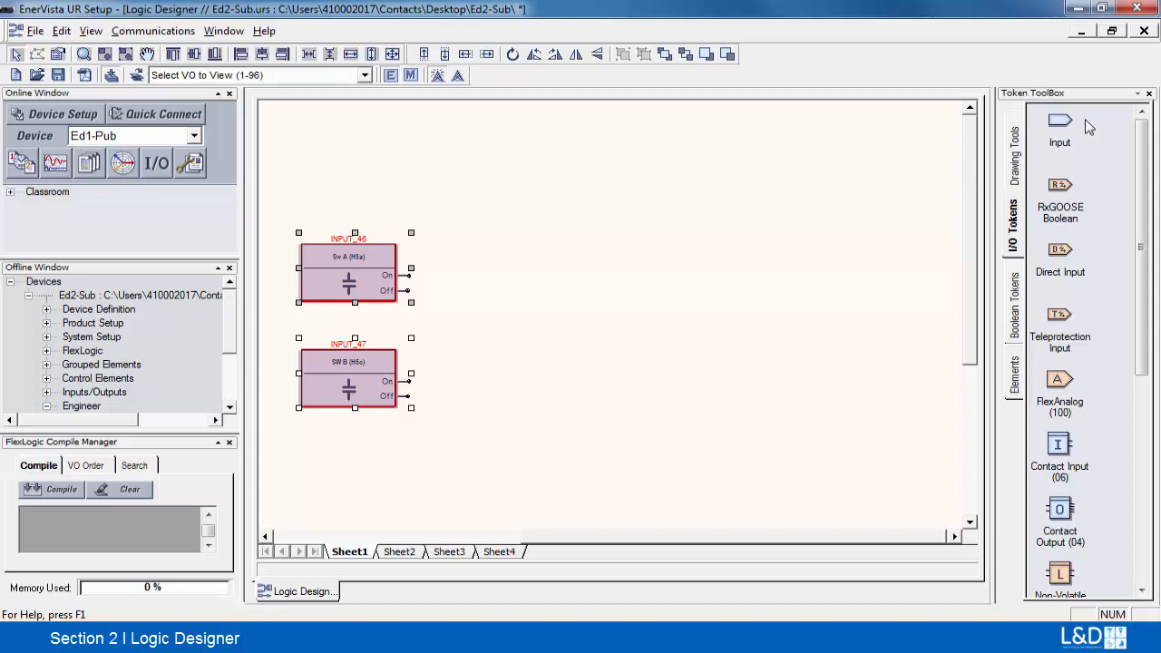
Place an Input token on Sheet1 above the two contact input blocks.
left_click(1061, 127)
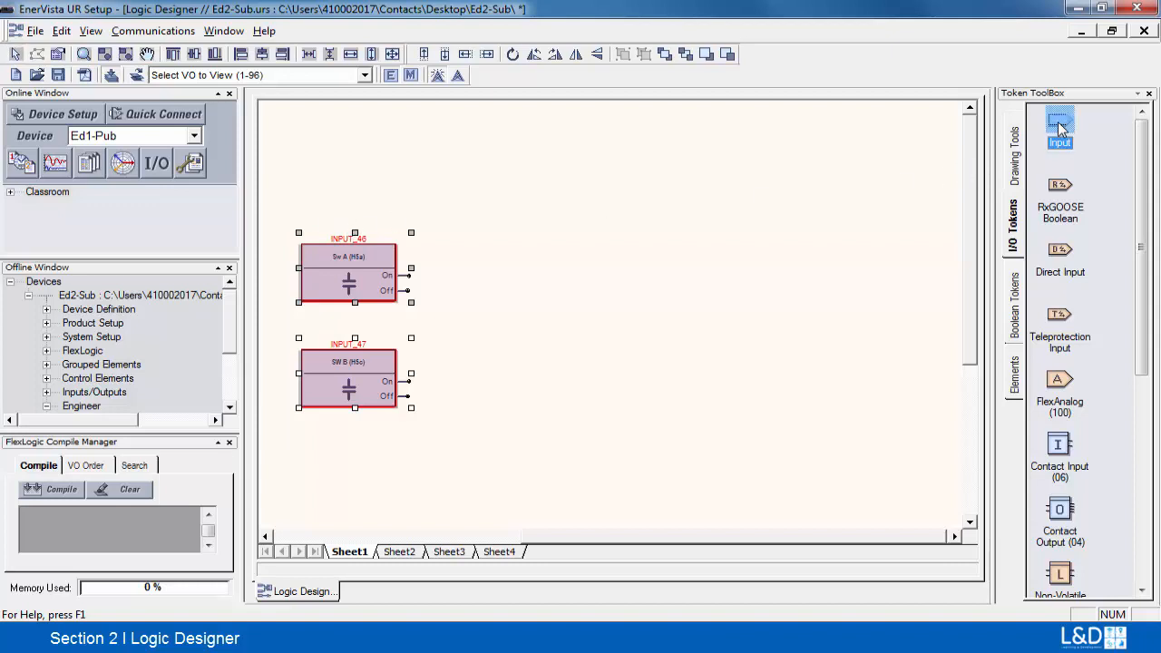
left_click(388, 155)
left_click_drag(369, 156, 355, 158)
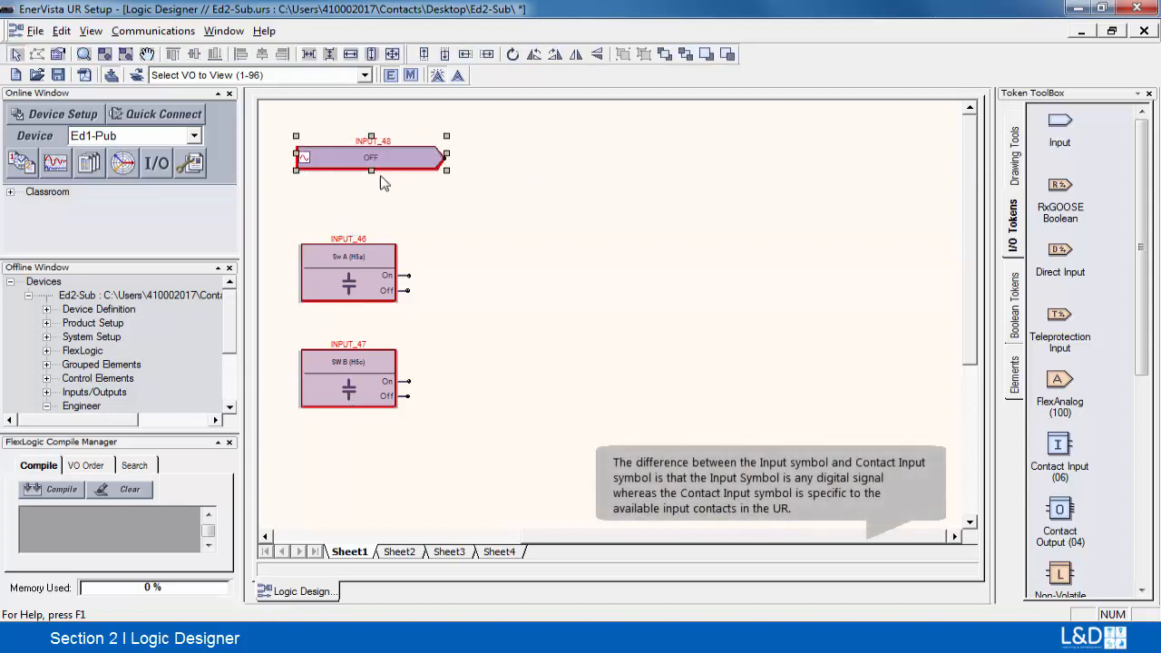
Assign CONTROL PUSHBUTTON 1 ON from the Pushbuttons family to the Input token and check its associated settings screen.
double_click(399, 161)
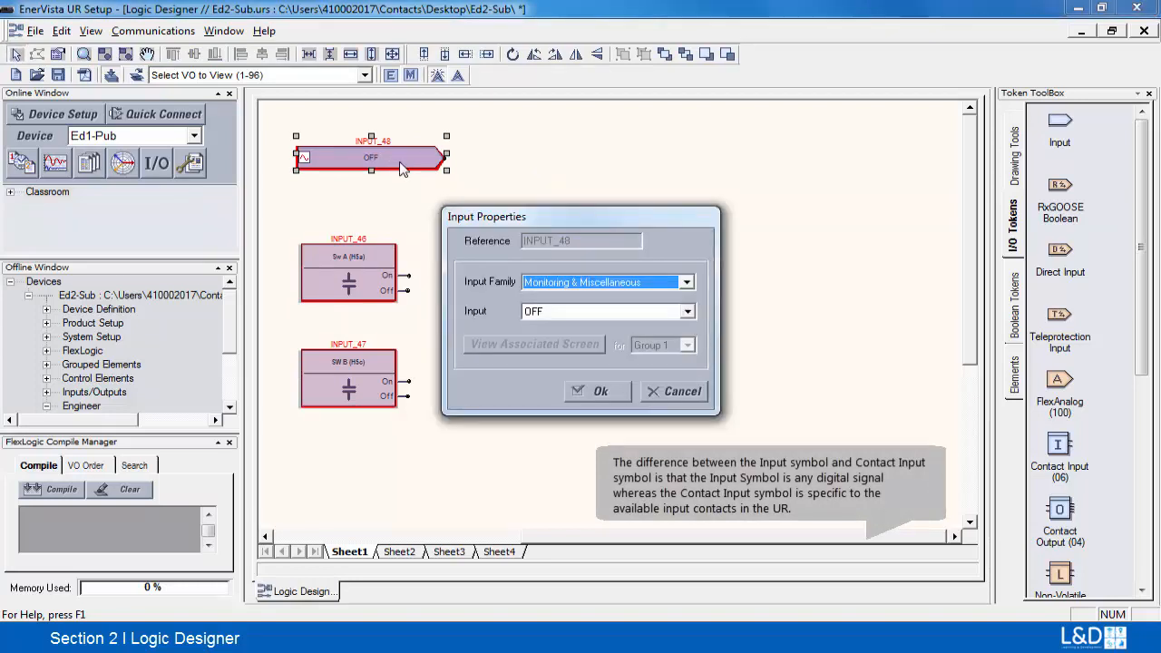
left_click(686, 283)
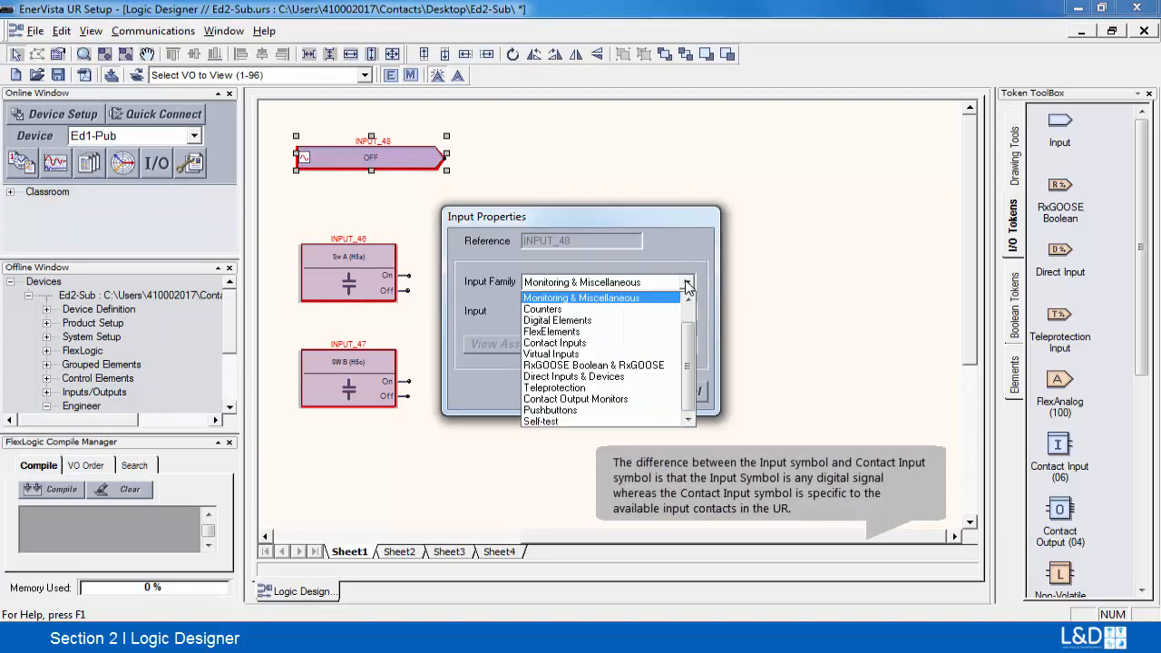
left_click_drag(689, 345, 691, 320)
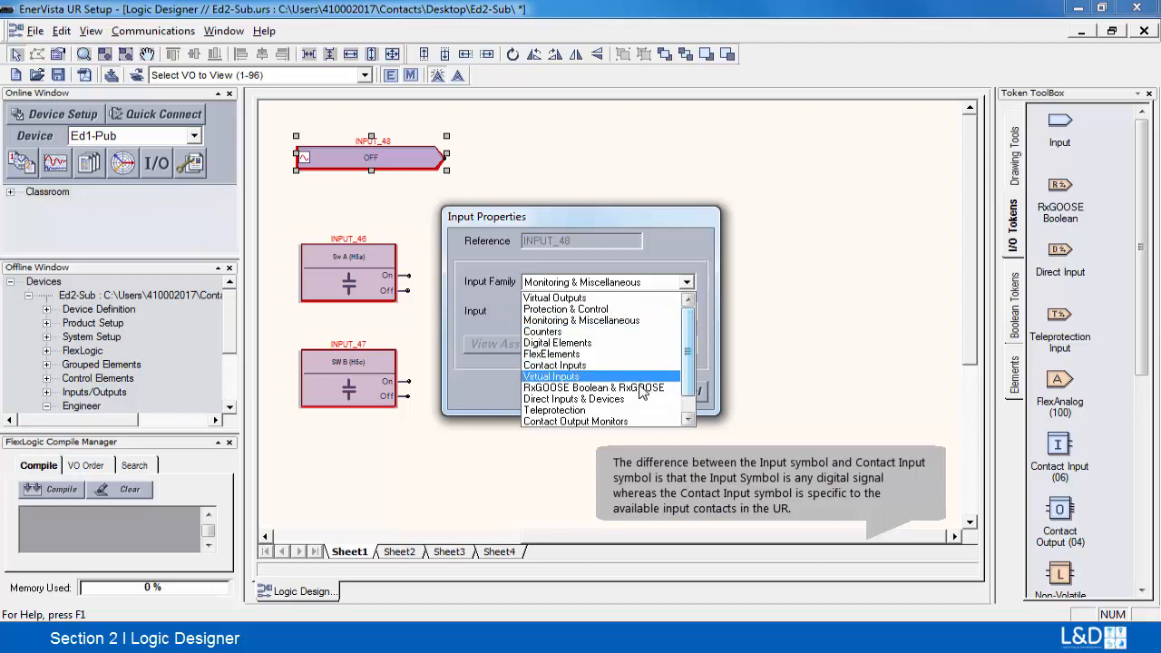
left_click_drag(687, 375, 681, 400)
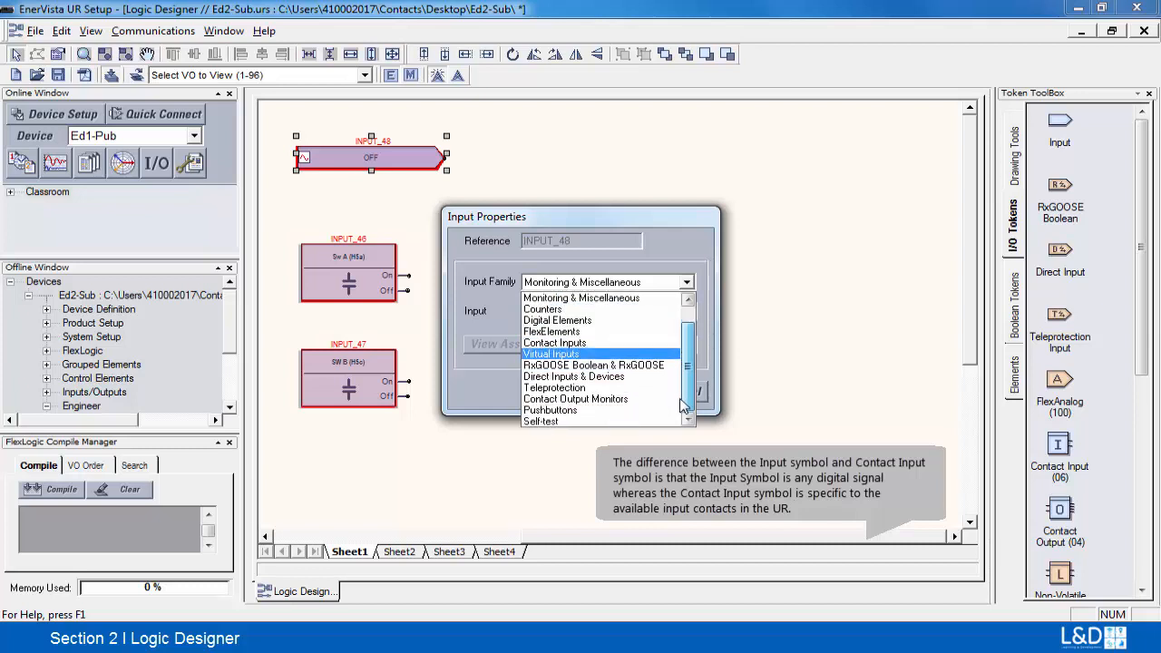
left_click(612, 411)
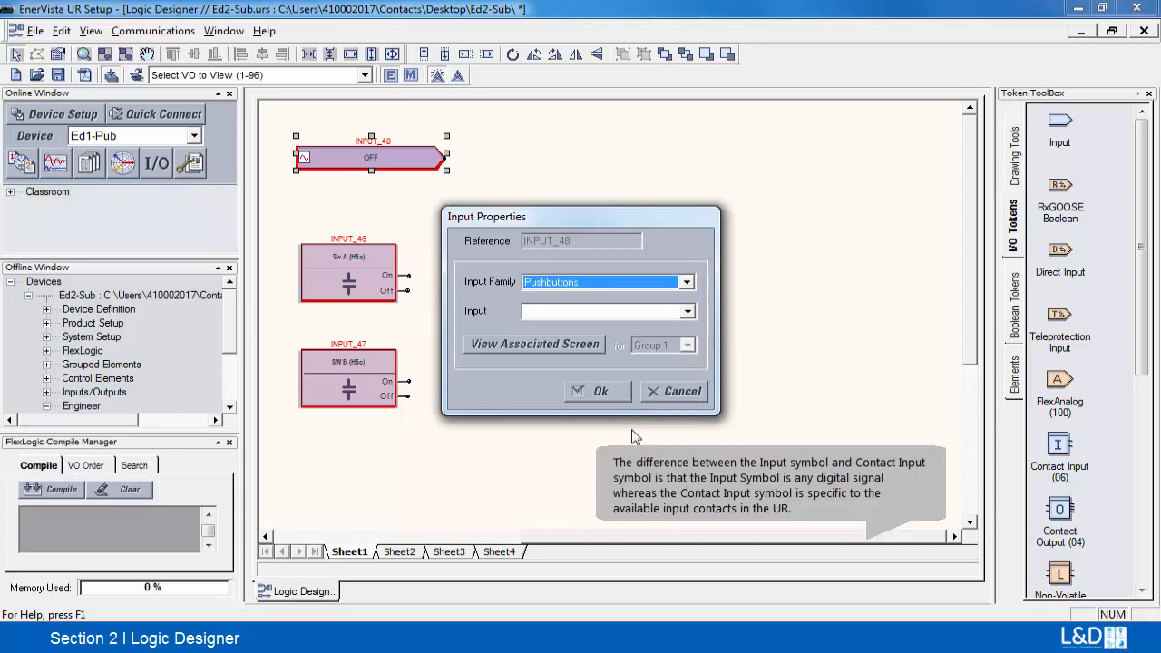
left_click(686, 311)
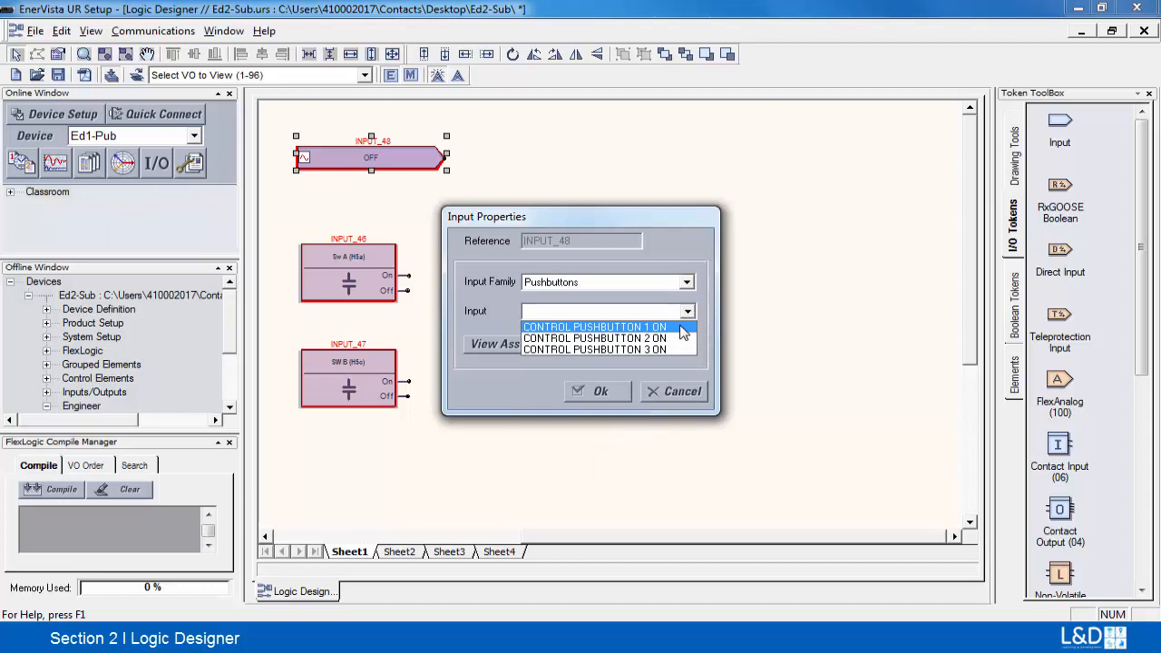
left_click(680, 326)
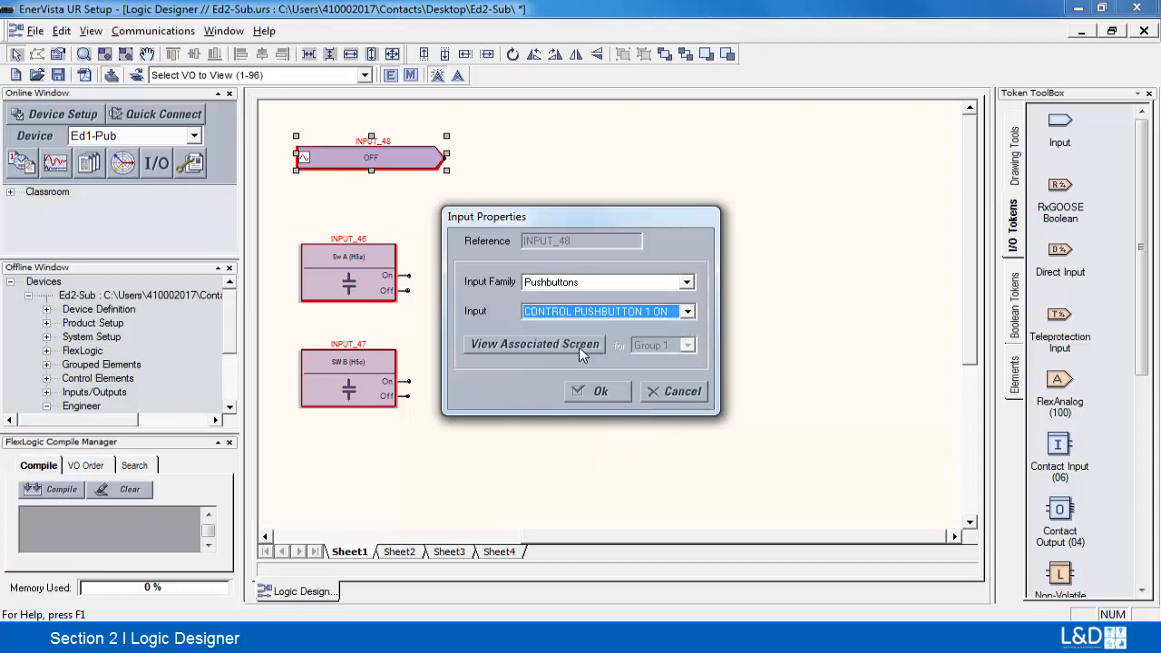
left_click(542, 343)
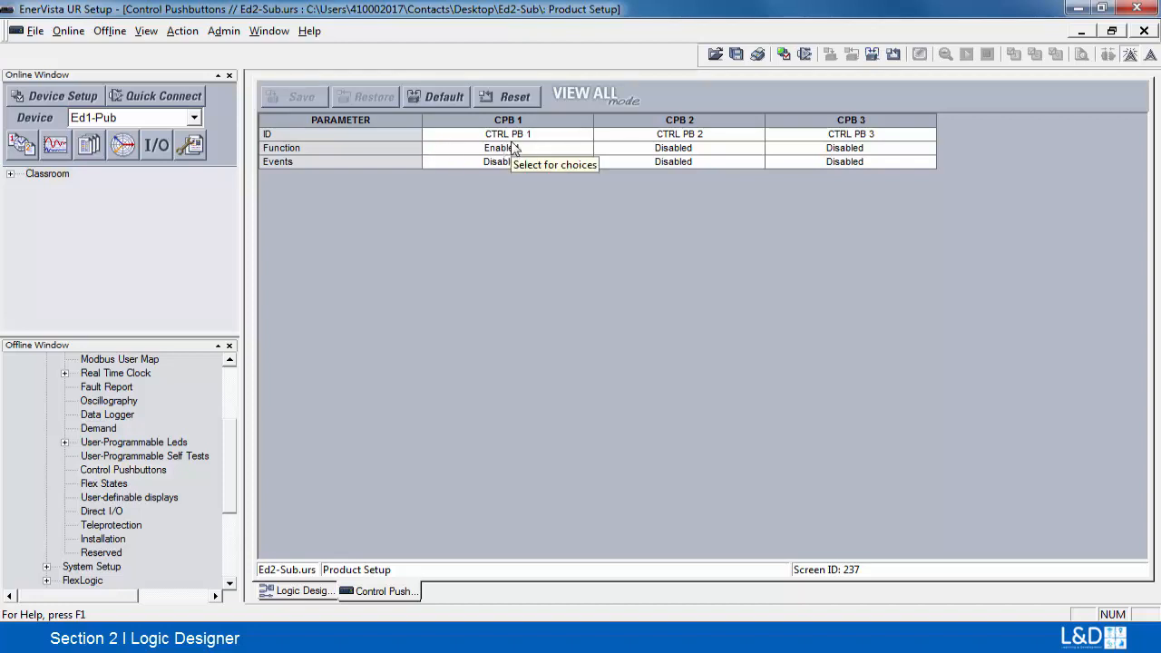
left_click(1145, 33)
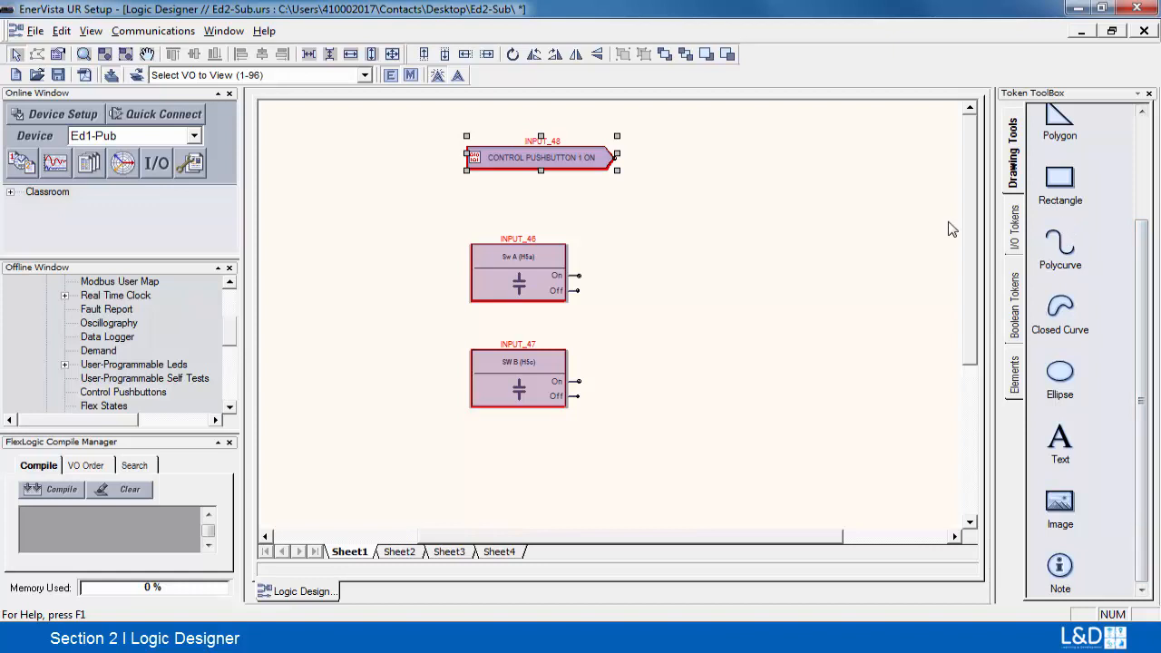
Place an AND gate to the right of the two contact inputs and an OR gate to the right of the pushbutton input.
left_click(1015, 234)
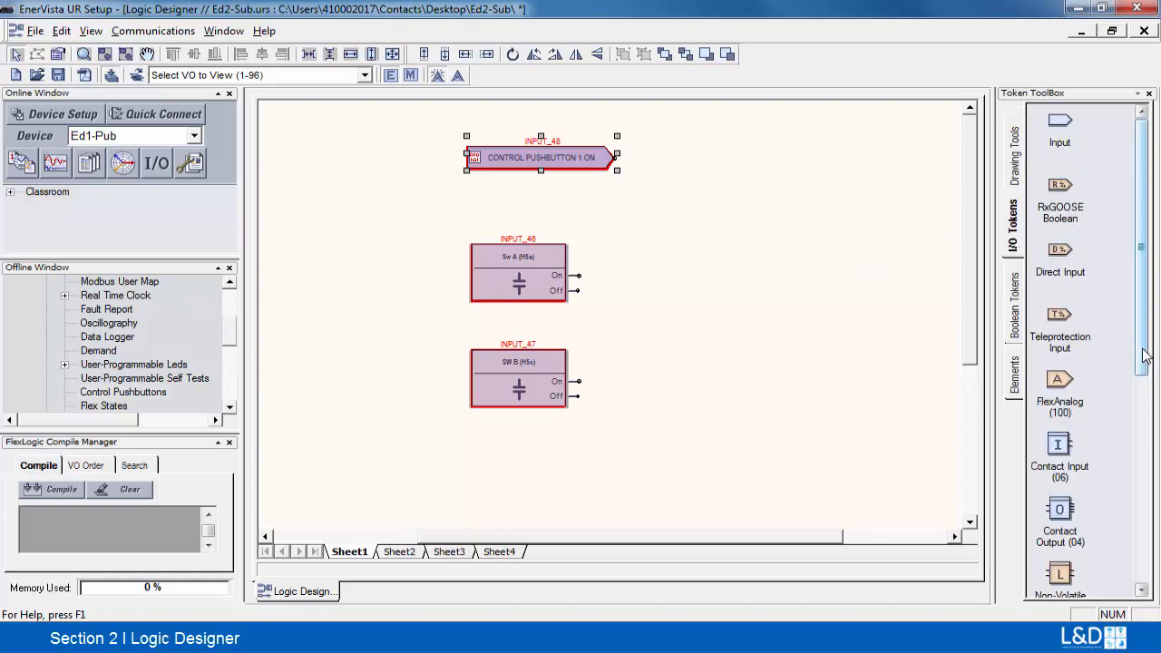
scroll(1145, 356, "down", 1)
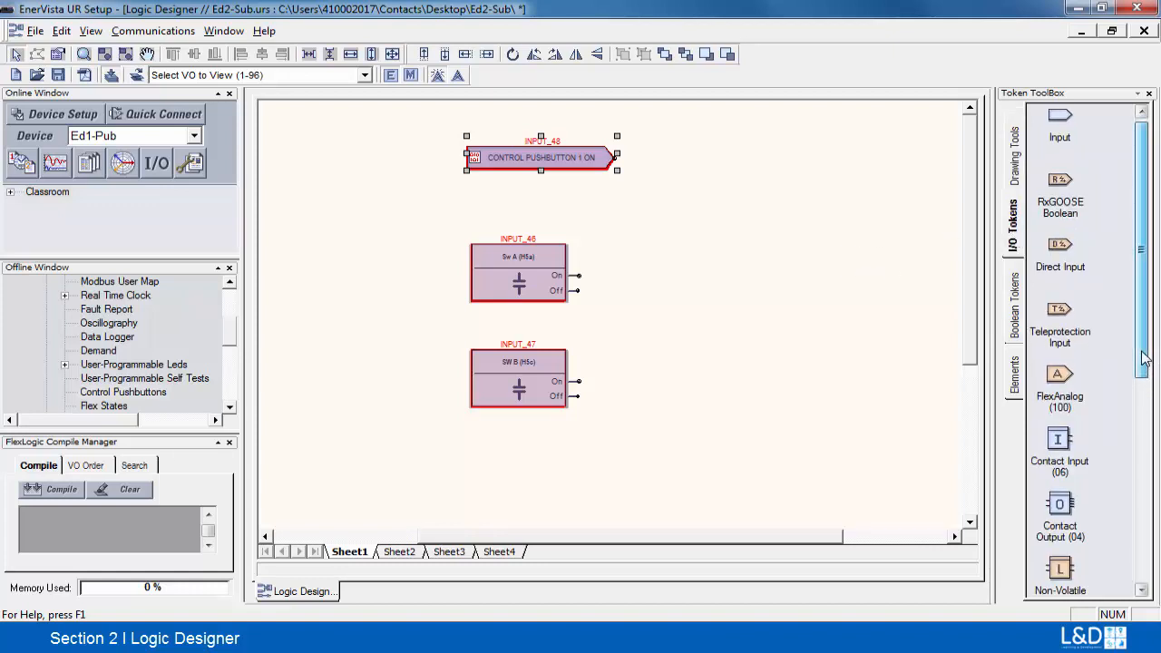
left_click(1018, 316)
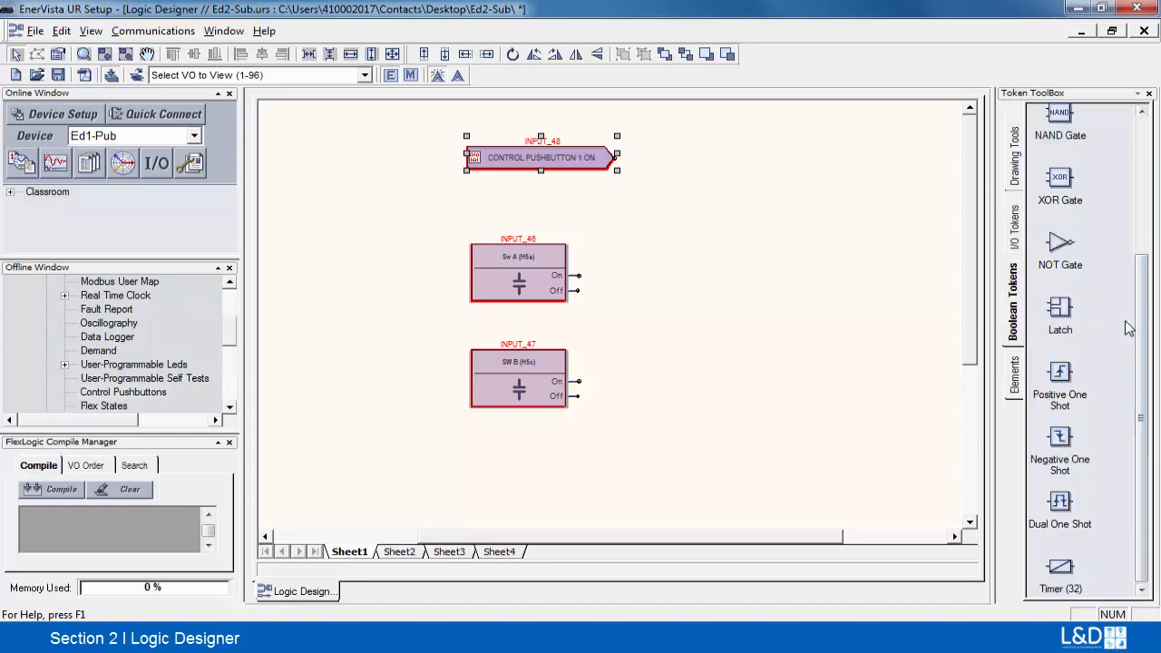
scroll(1127, 328, "up", 3)
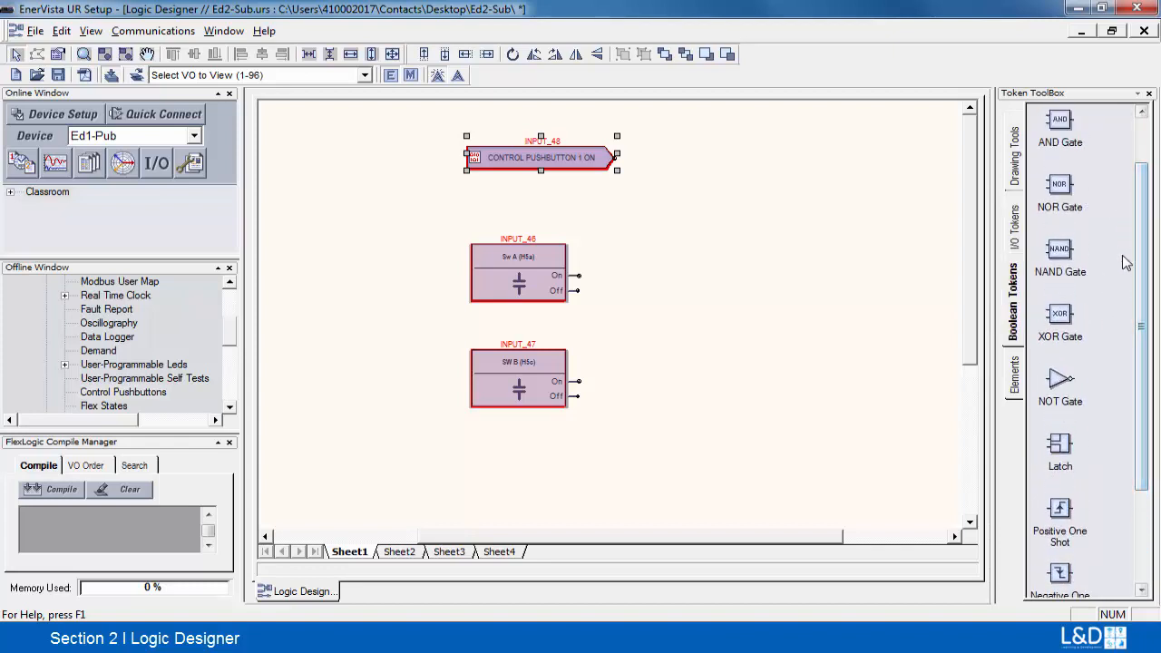
left_click_drag(1058, 127, 678, 338)
left_click(687, 340)
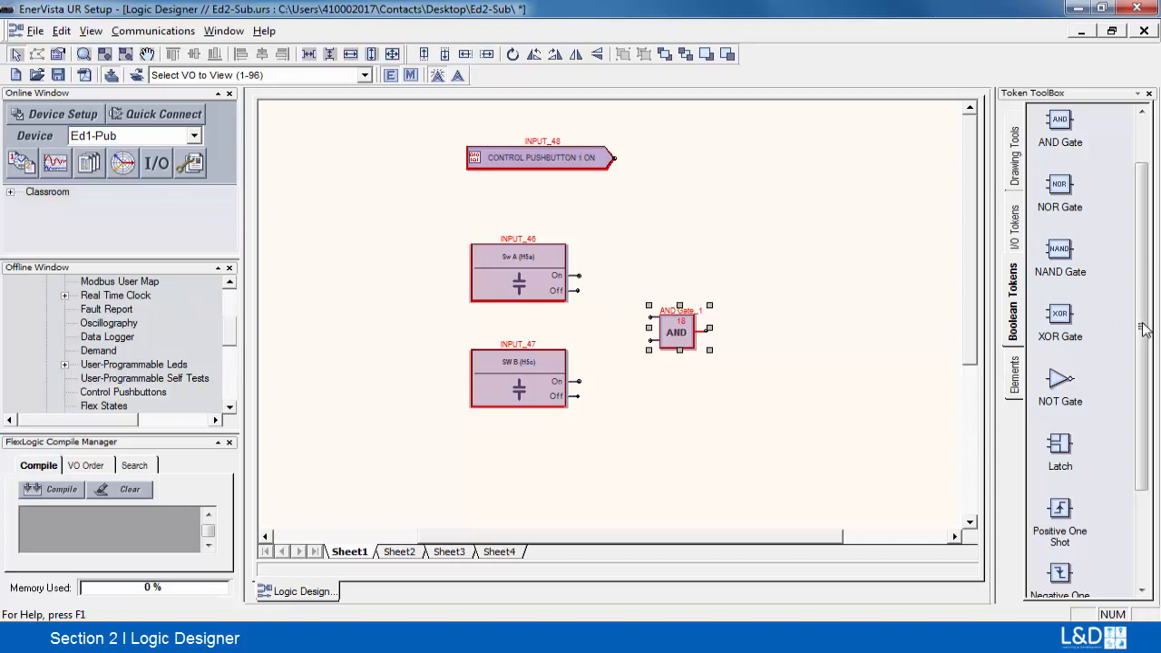
left_click_drag(1145, 330, 1150, 227)
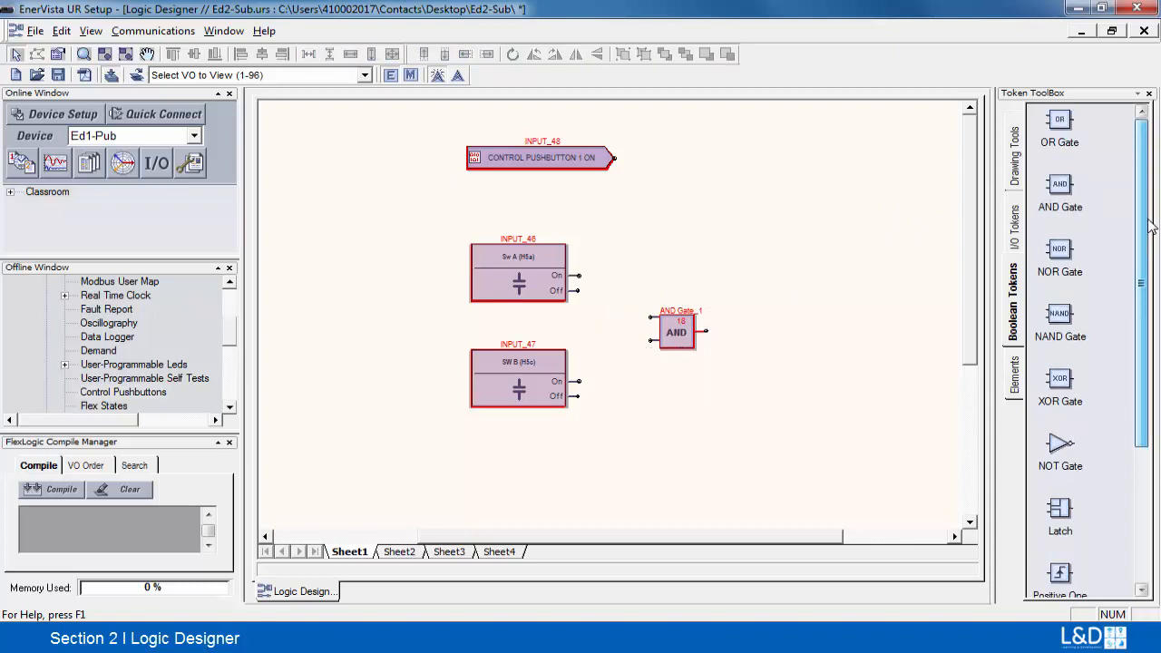
left_click_drag(1060, 120, 761, 180)
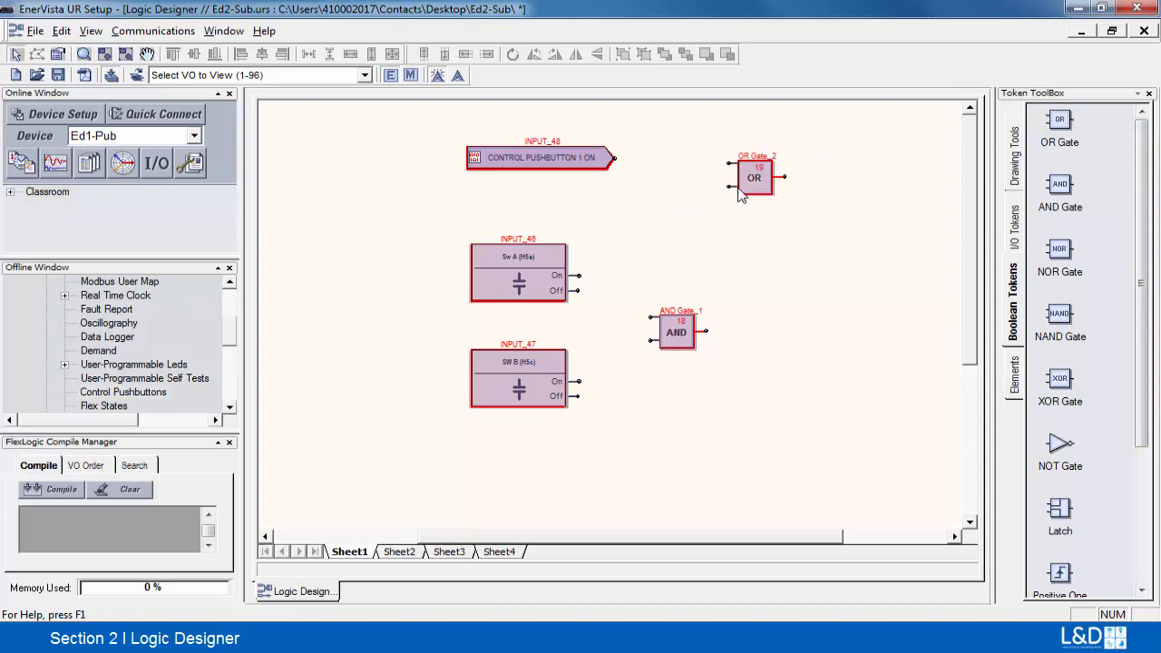
Examine the number-of-inputs and logic-type options in the AND gate's properties.
double_click(677, 332)
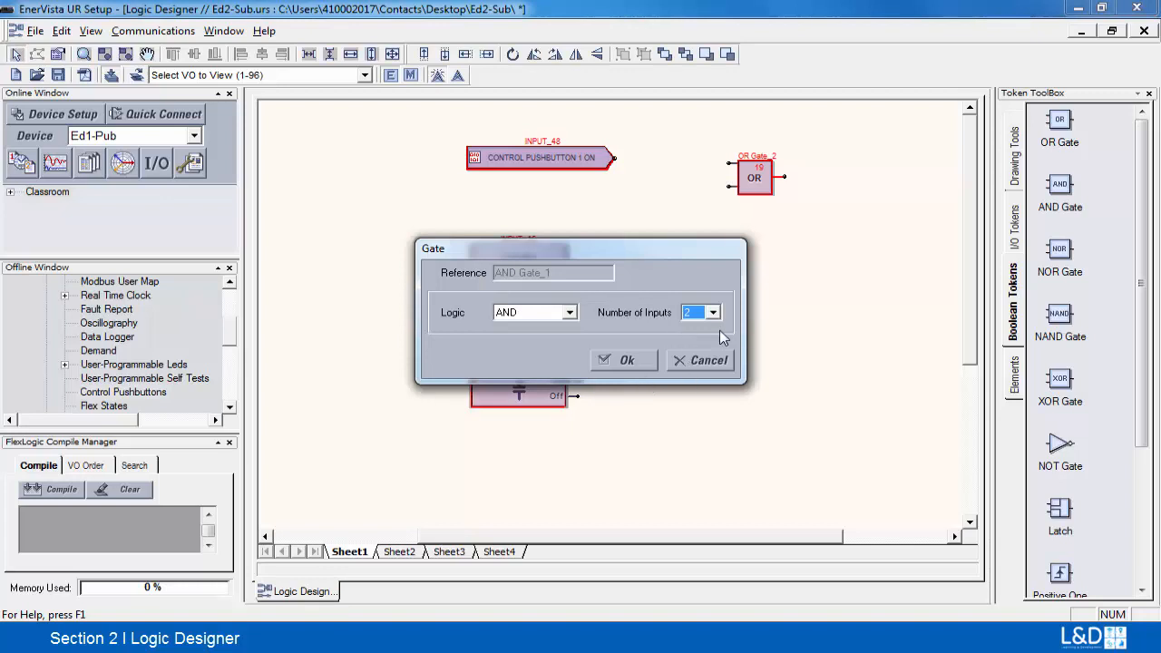
left_click(713, 312)
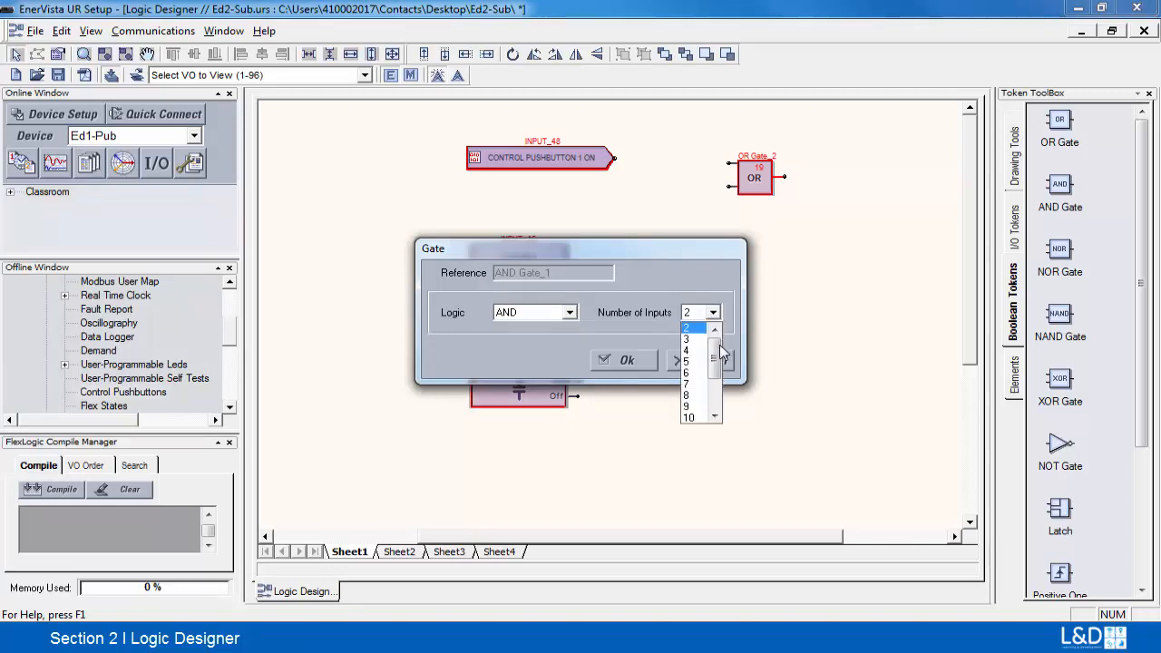
left_click_drag(719, 345, 719, 314)
left_click(720, 310)
left_click(569, 312)
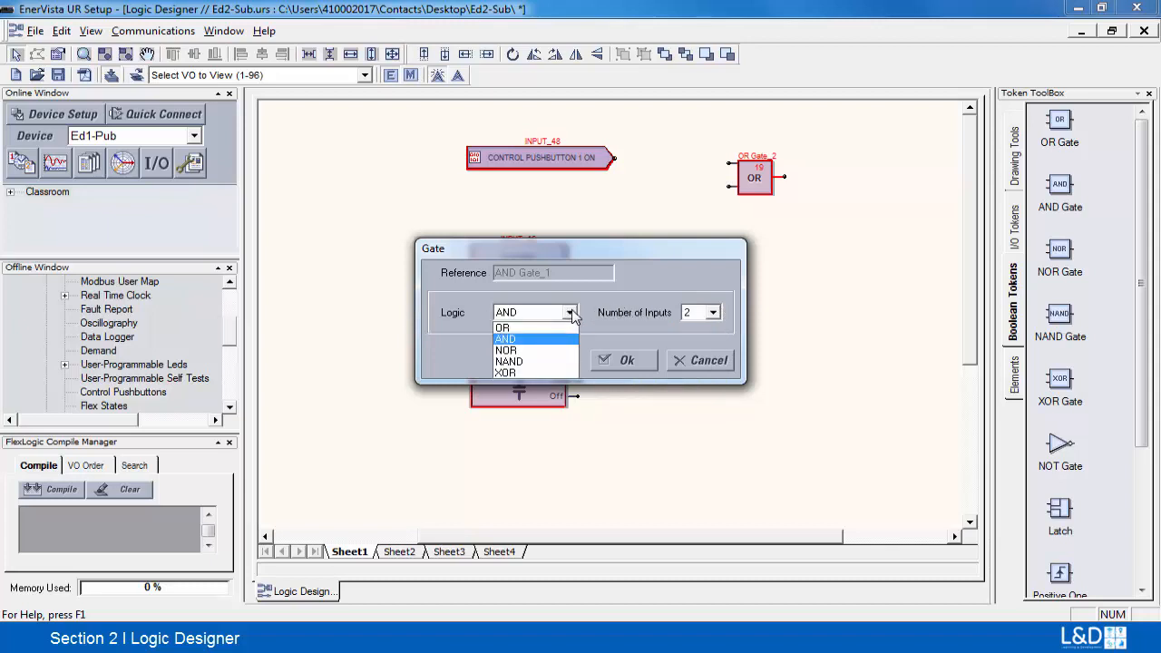
left_click(625, 361)
left_click(646, 366)
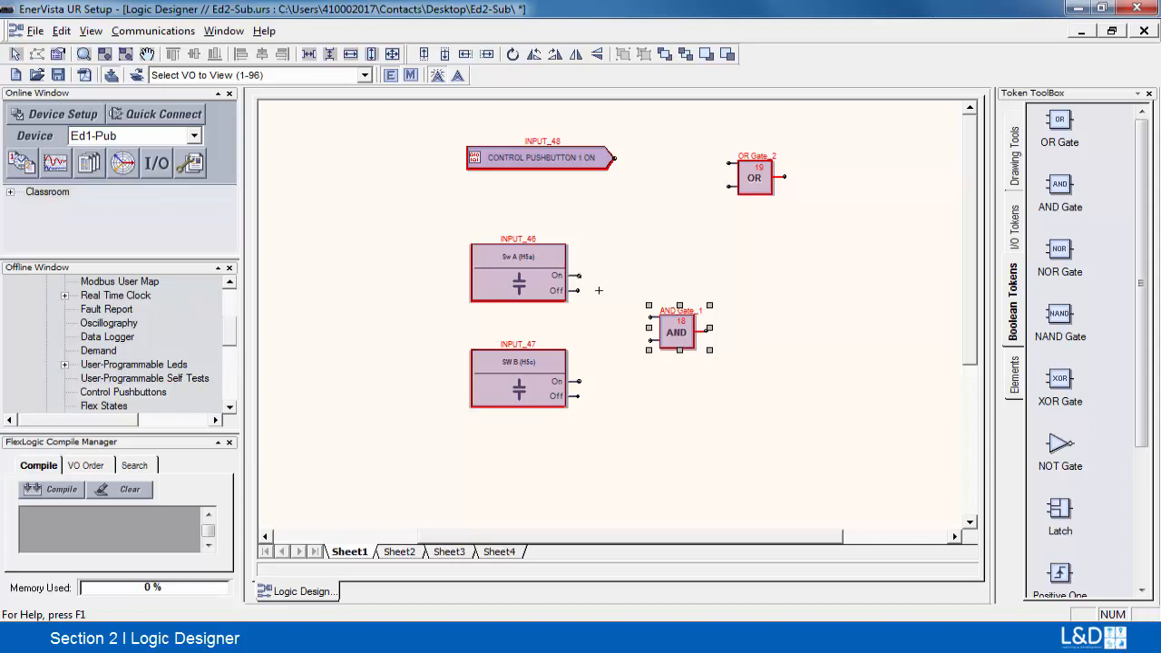
Wire the On outputs of Sw A and SW B into the AND gate, and the pushbutton input and AND output into the OR gate.
left_click_drag(627, 321, 647, 318)
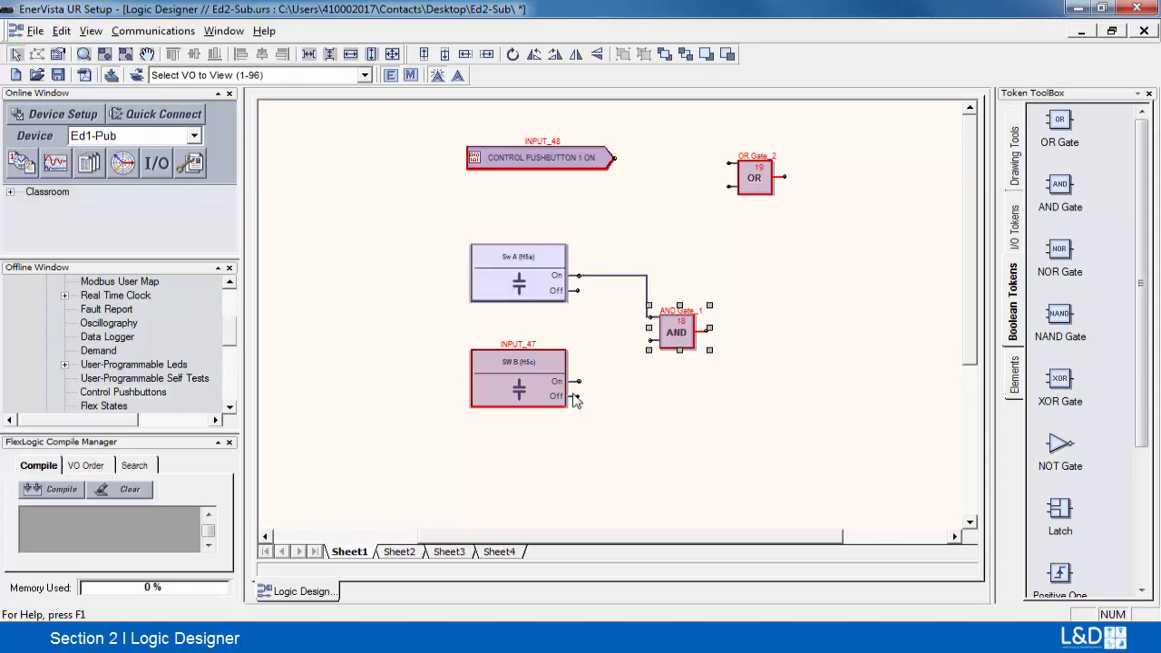
left_click_drag(579, 381, 654, 341)
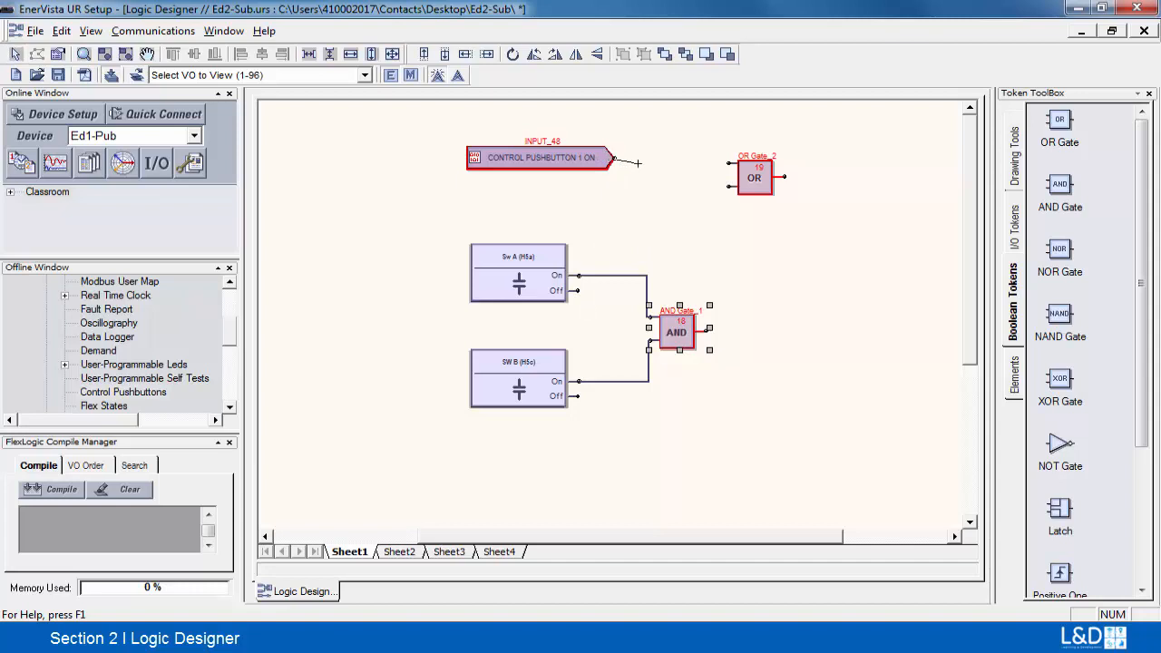
left_click_drag(694, 162, 725, 164)
left_click(731, 165)
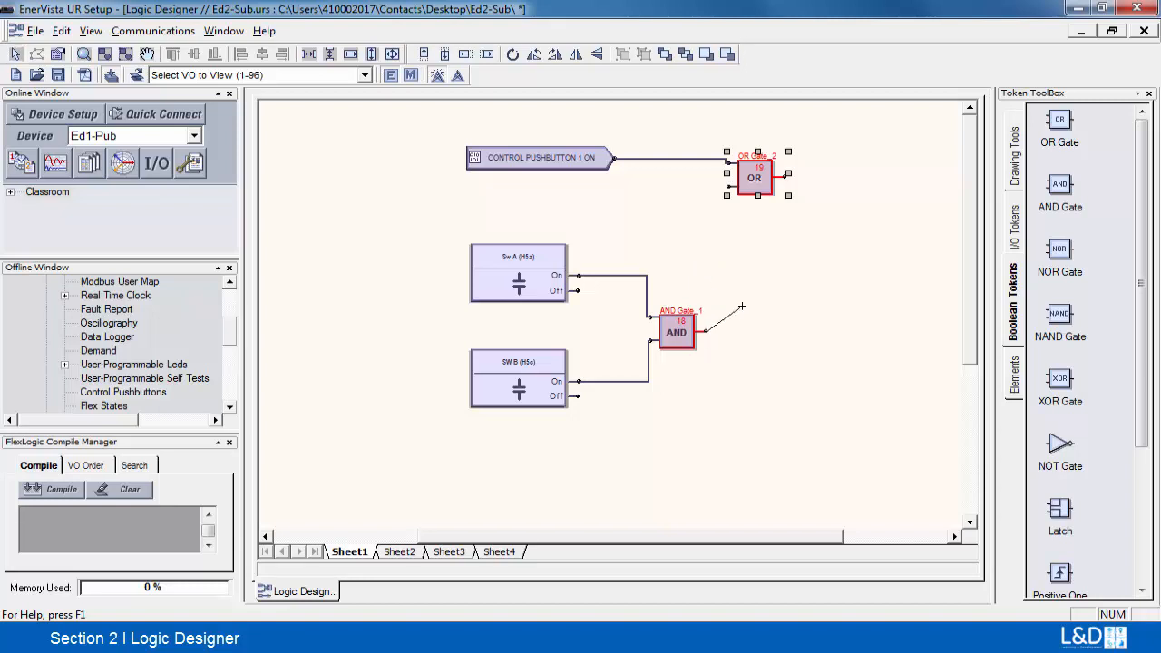
left_click(728, 187)
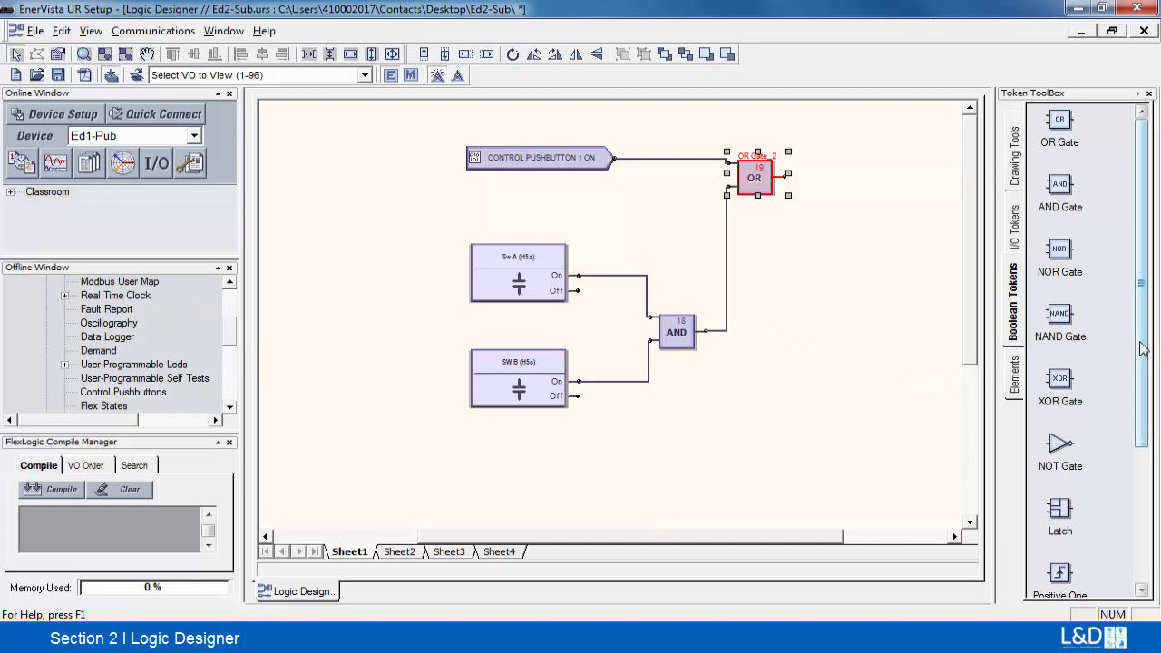
Place a Virtual Output token to the right of the OR gate and name it Ready.
left_click_drag(1140, 348, 1147, 379)
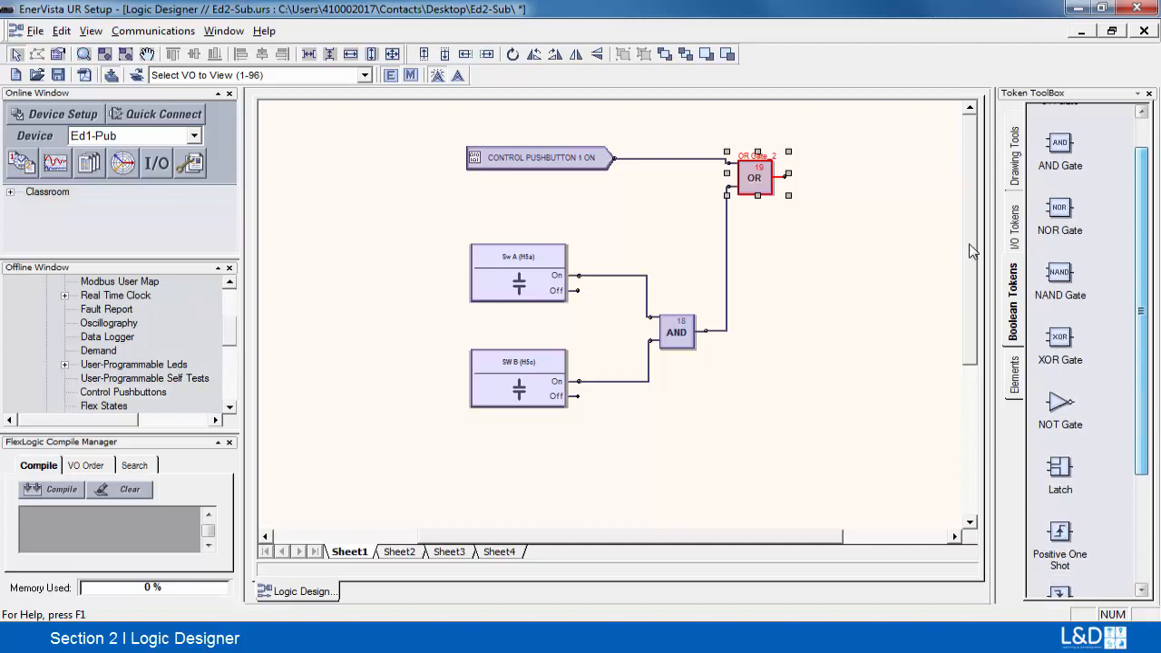
left_click(1010, 239)
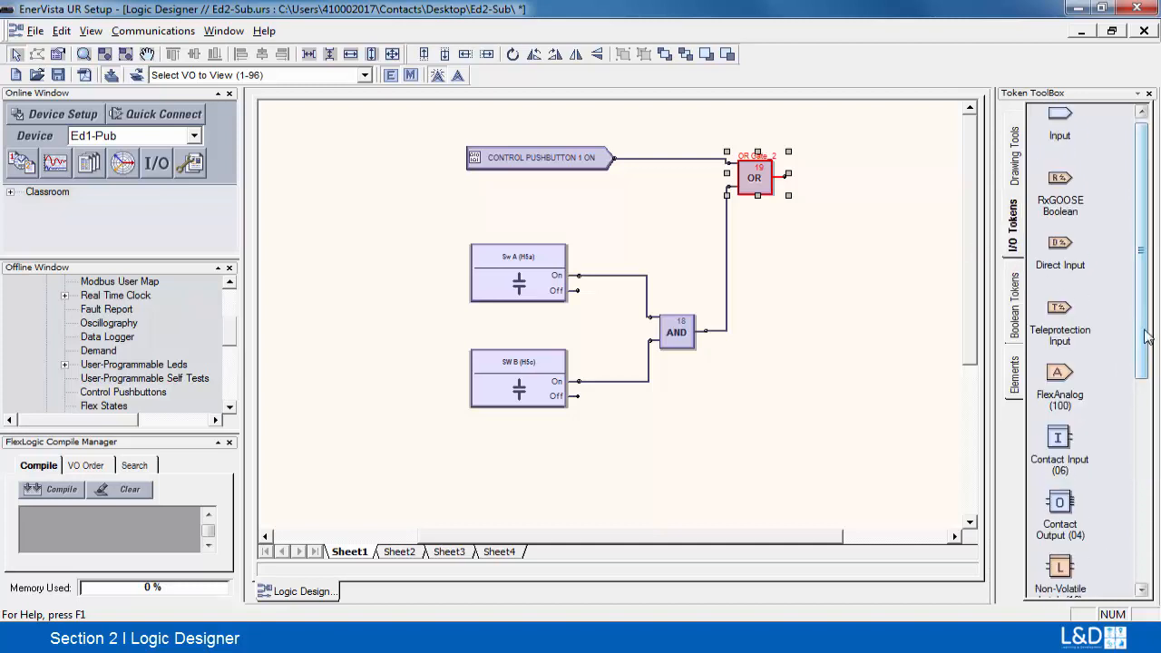
scroll(1149, 338, "down", 3)
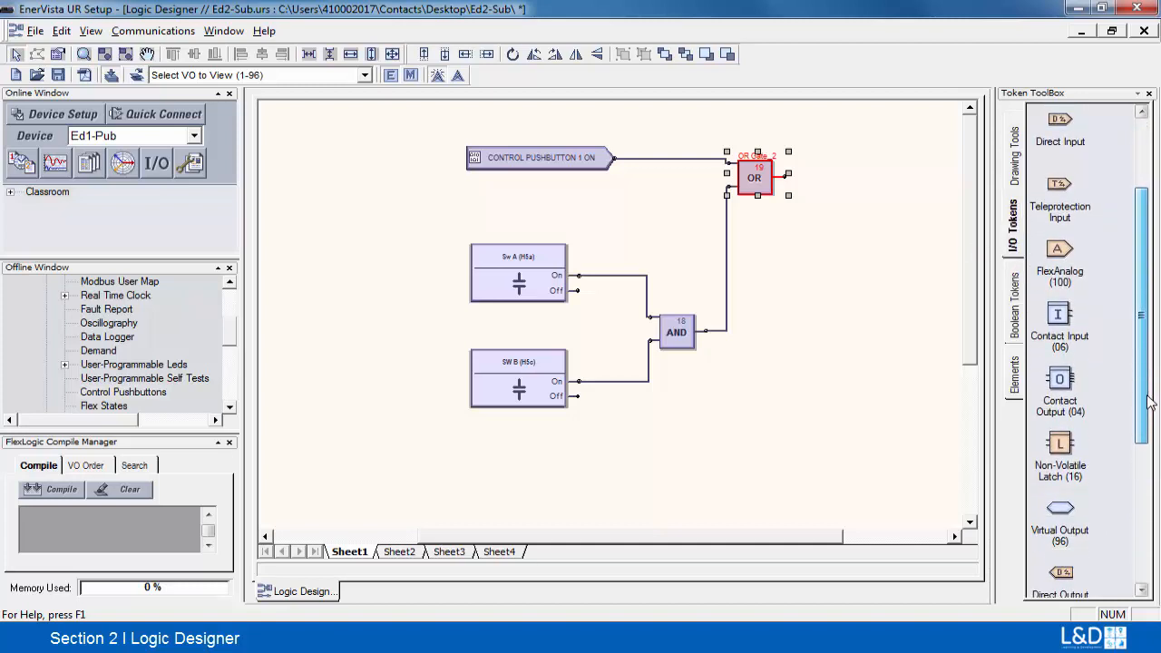
left_click_drag(1070, 521, 872, 177)
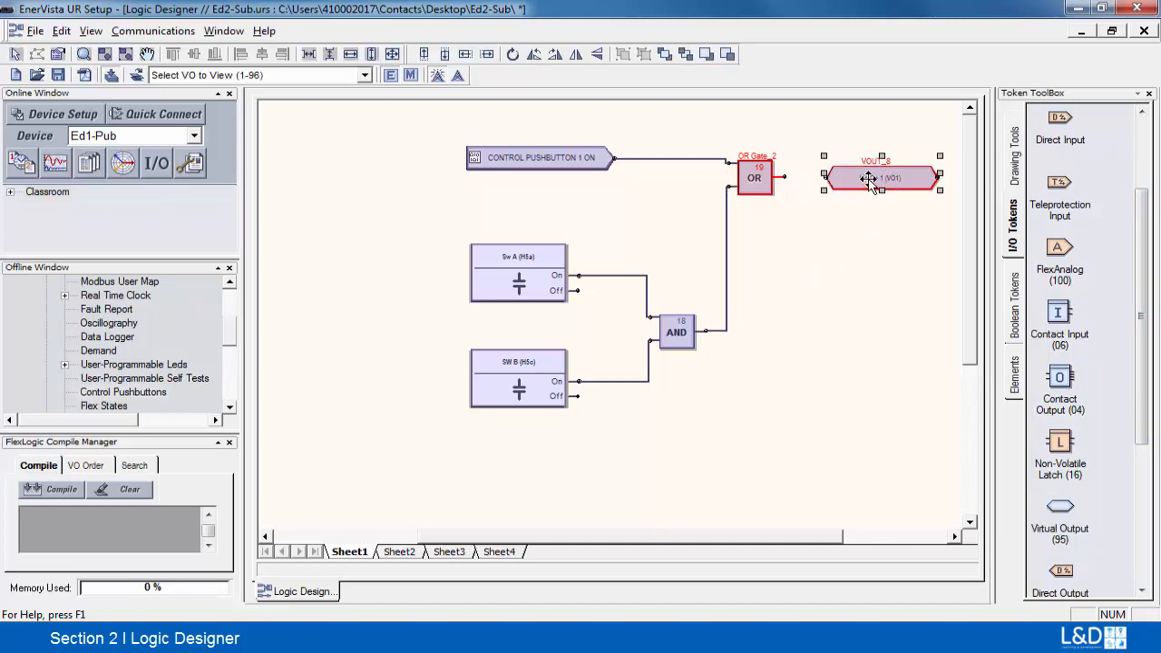
double_click(872, 179)
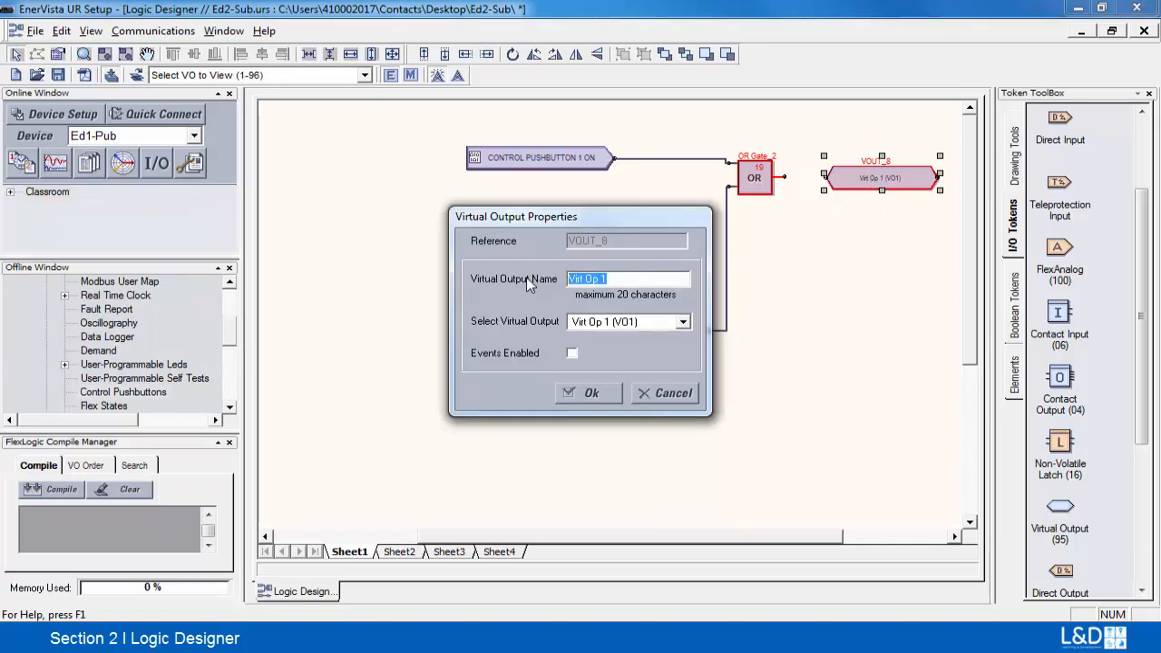
type("Ready")
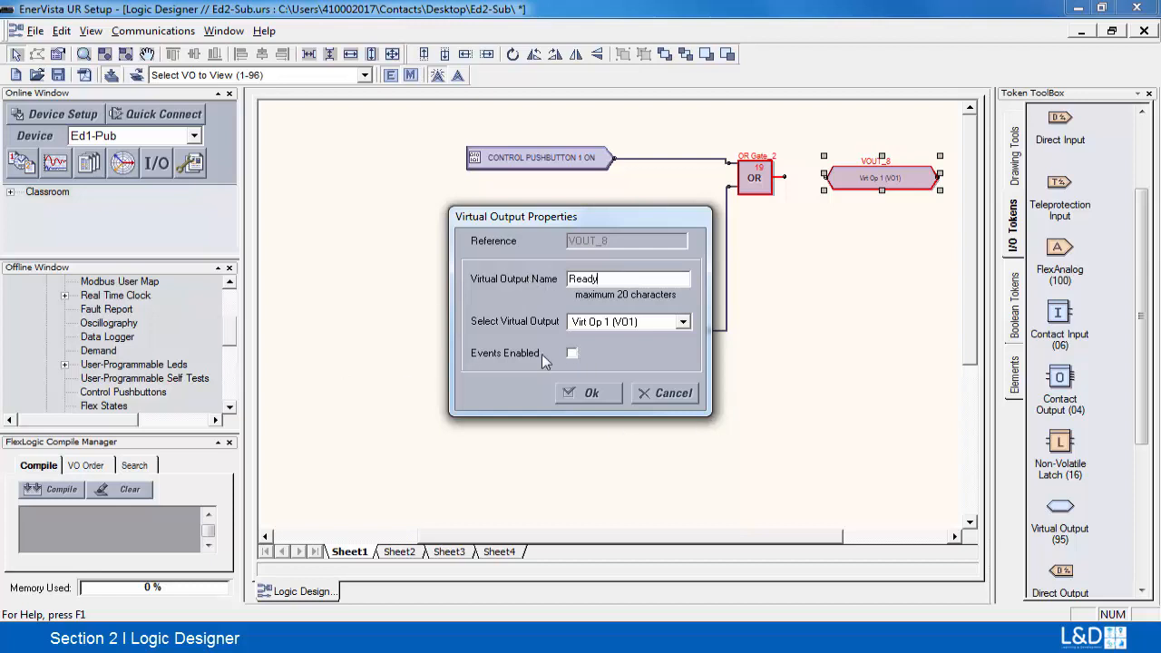
left_click(590, 394)
Wire the OR gate's output to the Ready virtual output.
left_click_drag(607, 390, 823, 255)
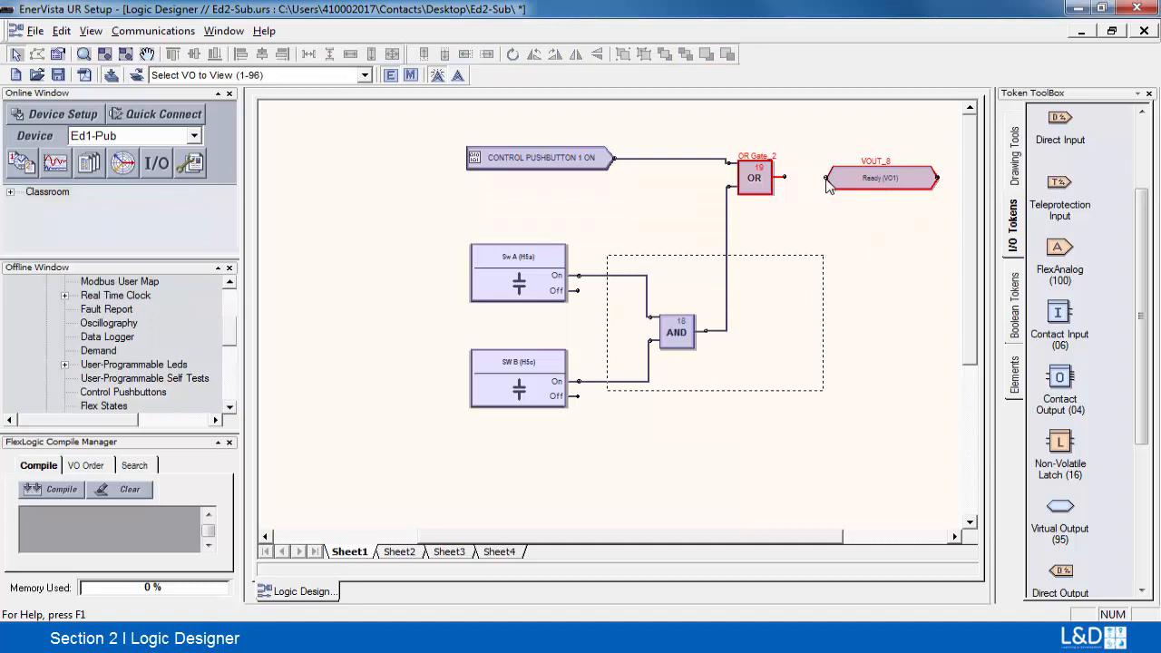
left_click_drag(827, 179, 783, 177)
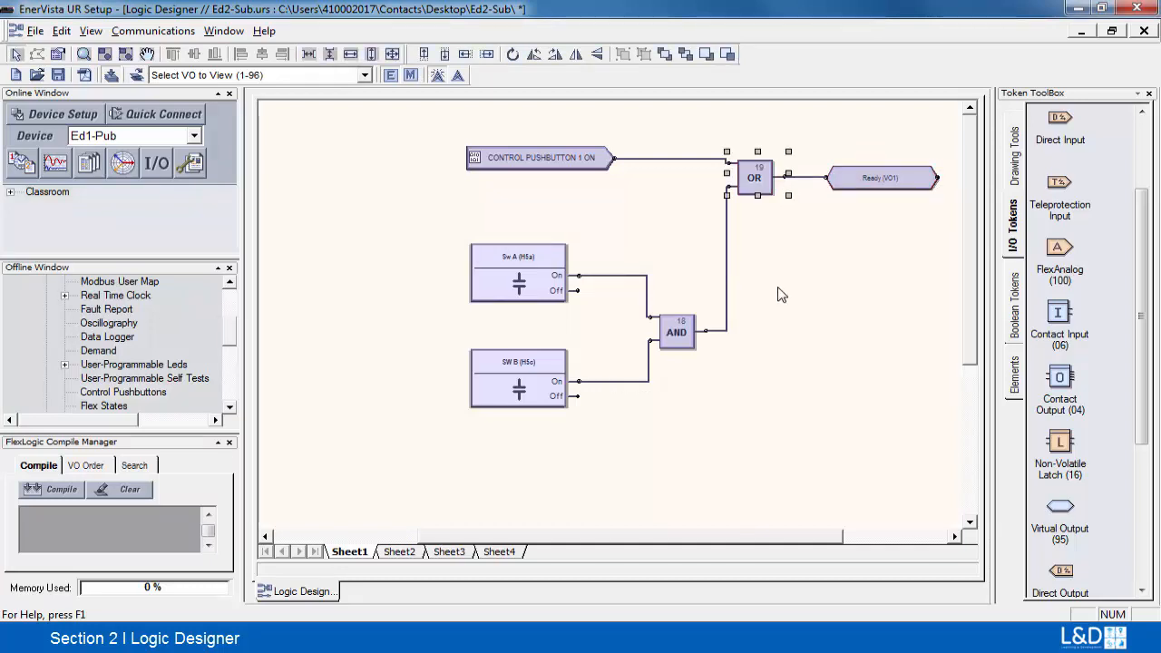
left_click(766, 398)
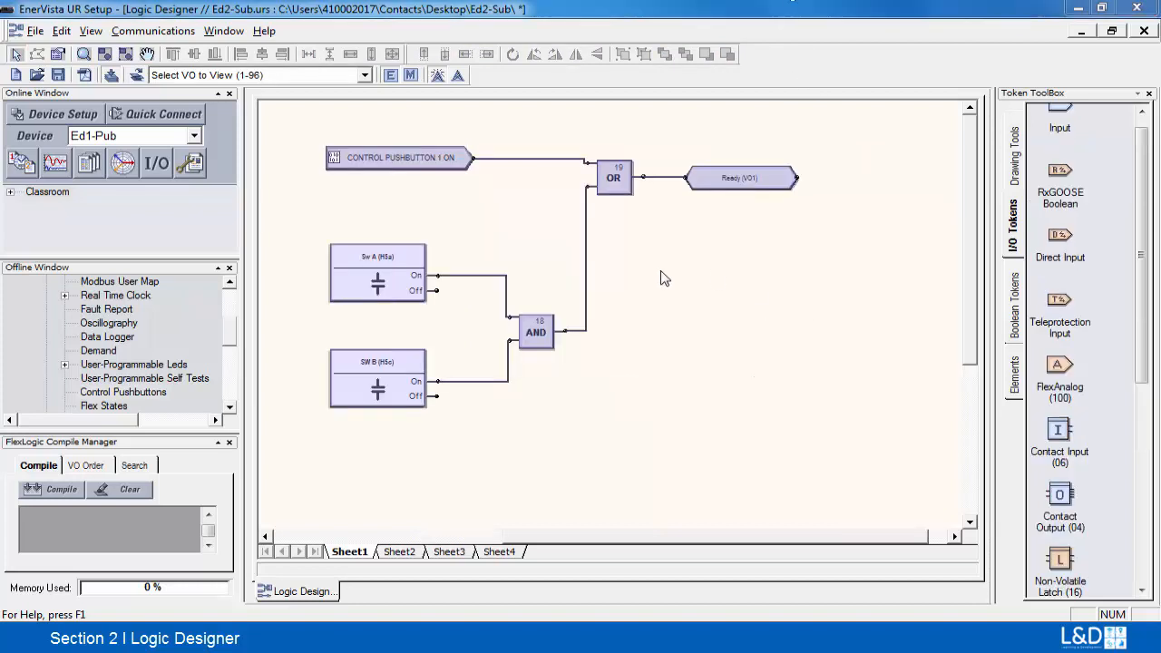
Show the grid on Sheet1.
right_click(709, 283)
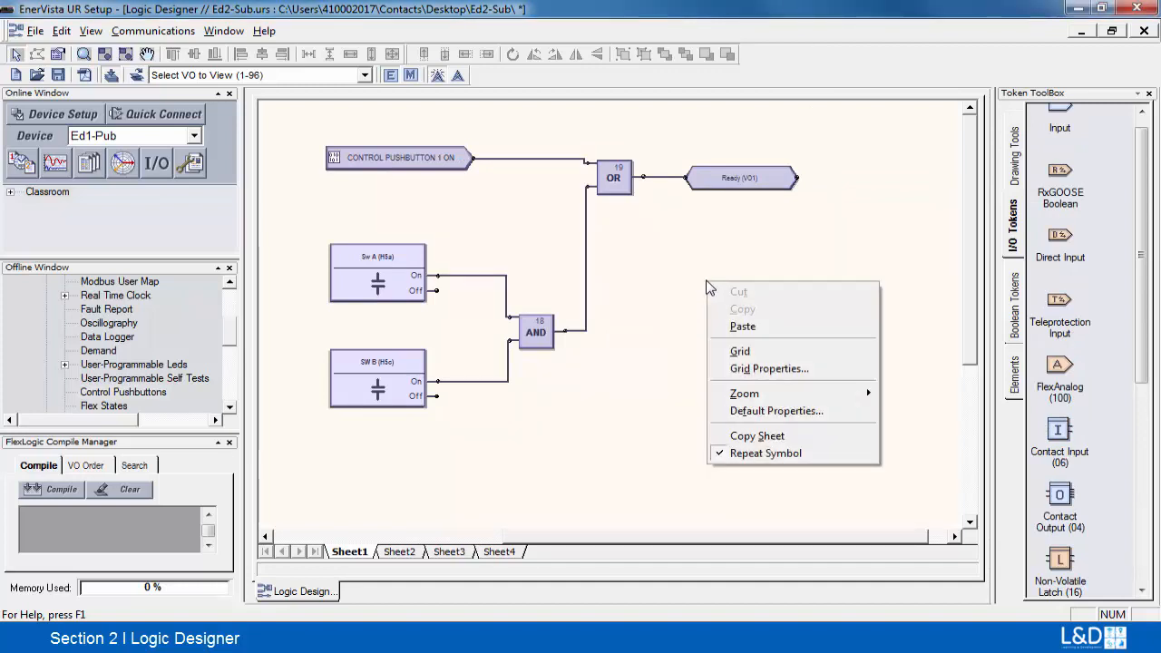
left_click(753, 352)
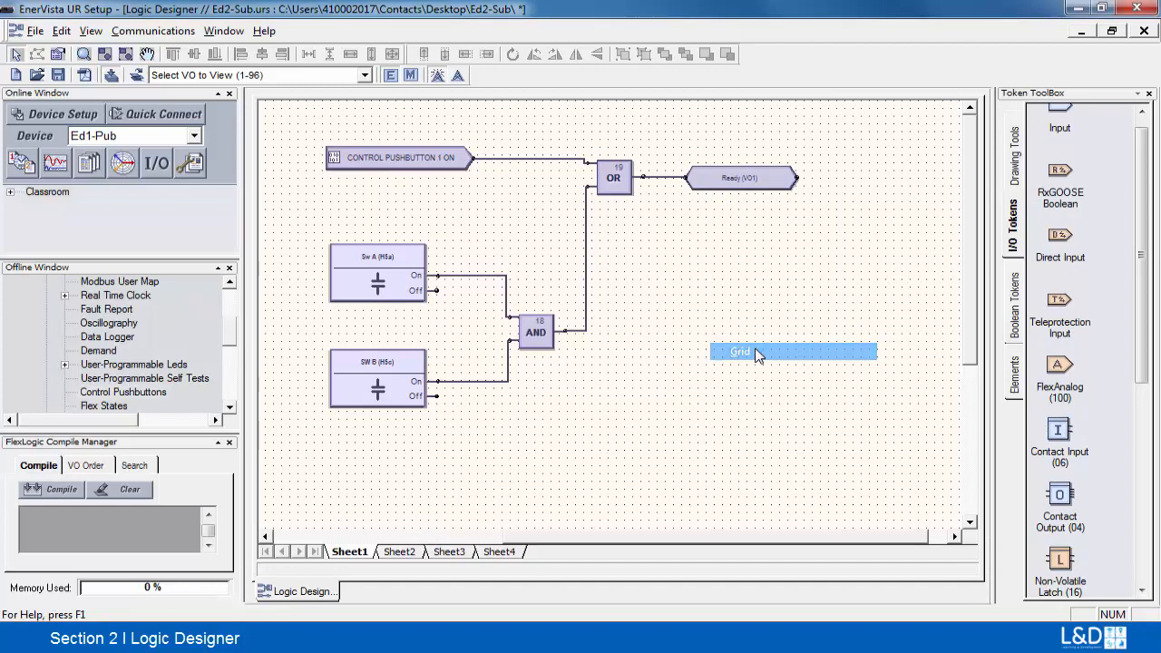
Change the grid color of Sheet1 to red in the grid properties.
right_click(749, 282)
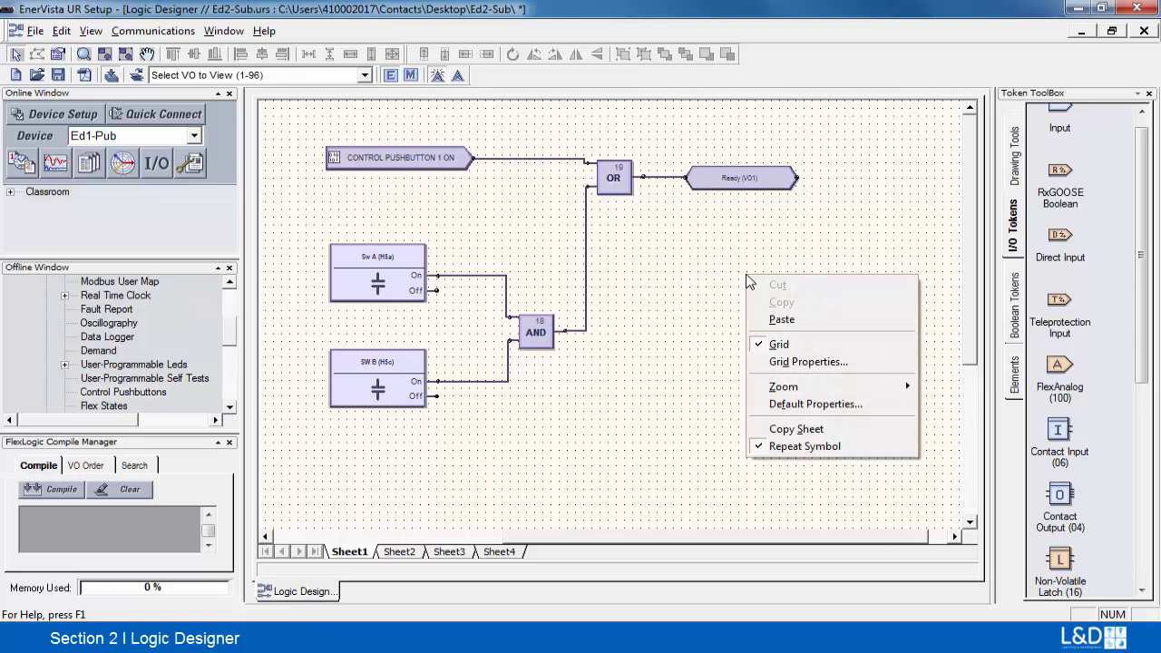
left_click(799, 364)
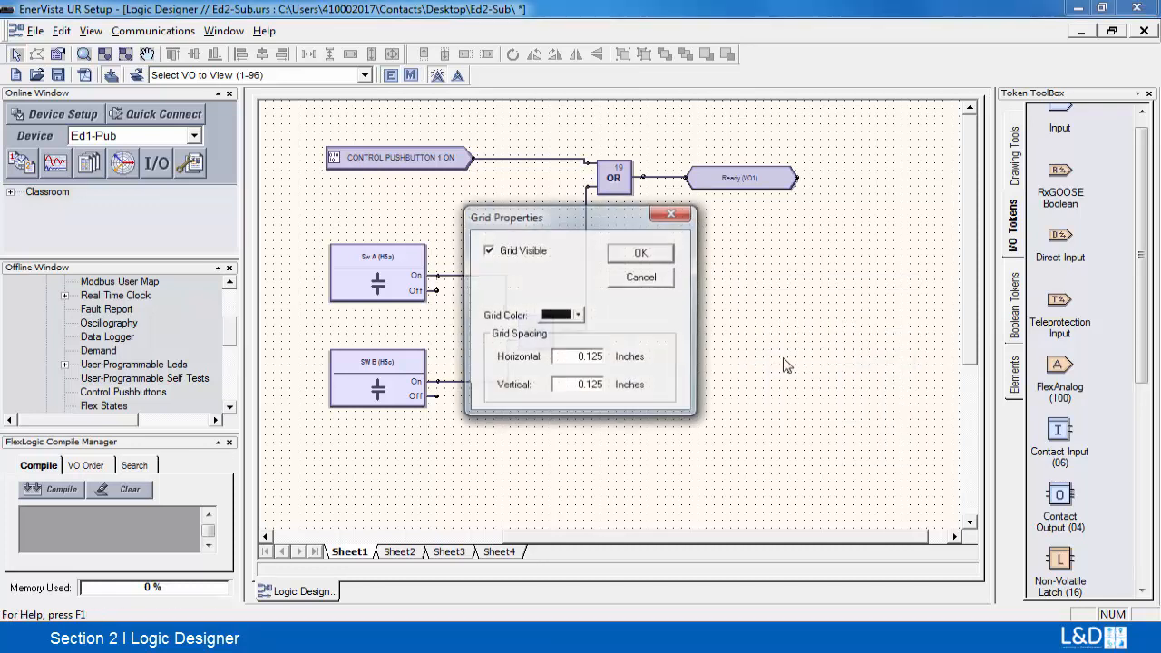
left_click(577, 316)
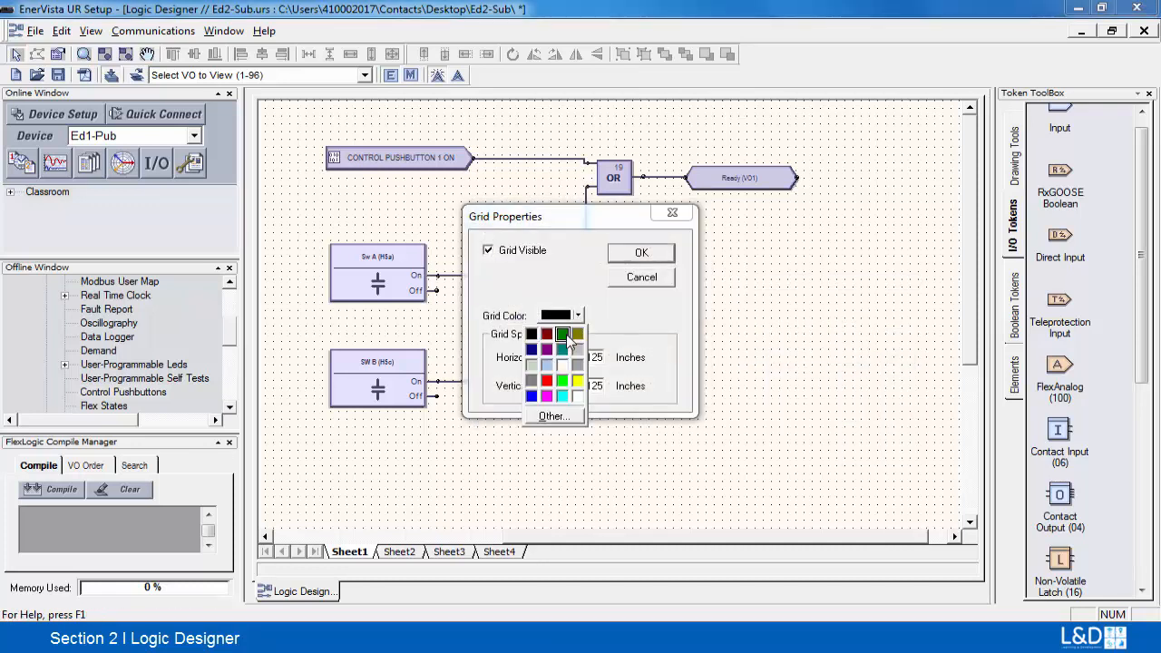
left_click(547, 380)
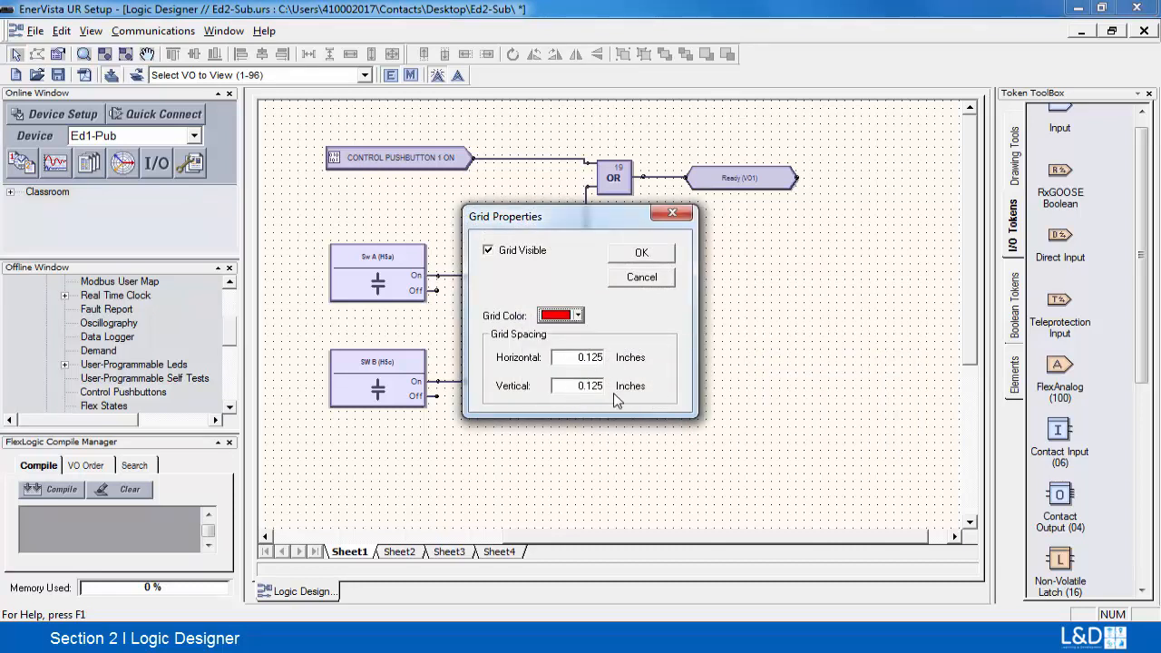
left_click(640, 254)
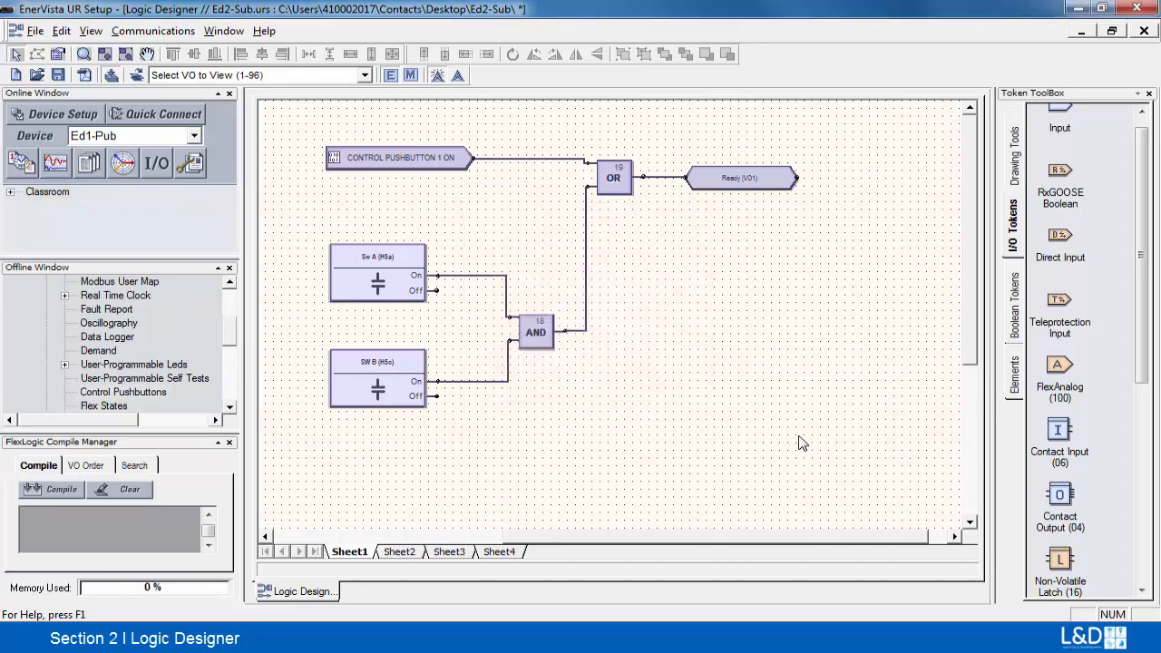
Set the background color of Sheet1 to pale green in the sheet's default properties.
right_click(686, 313)
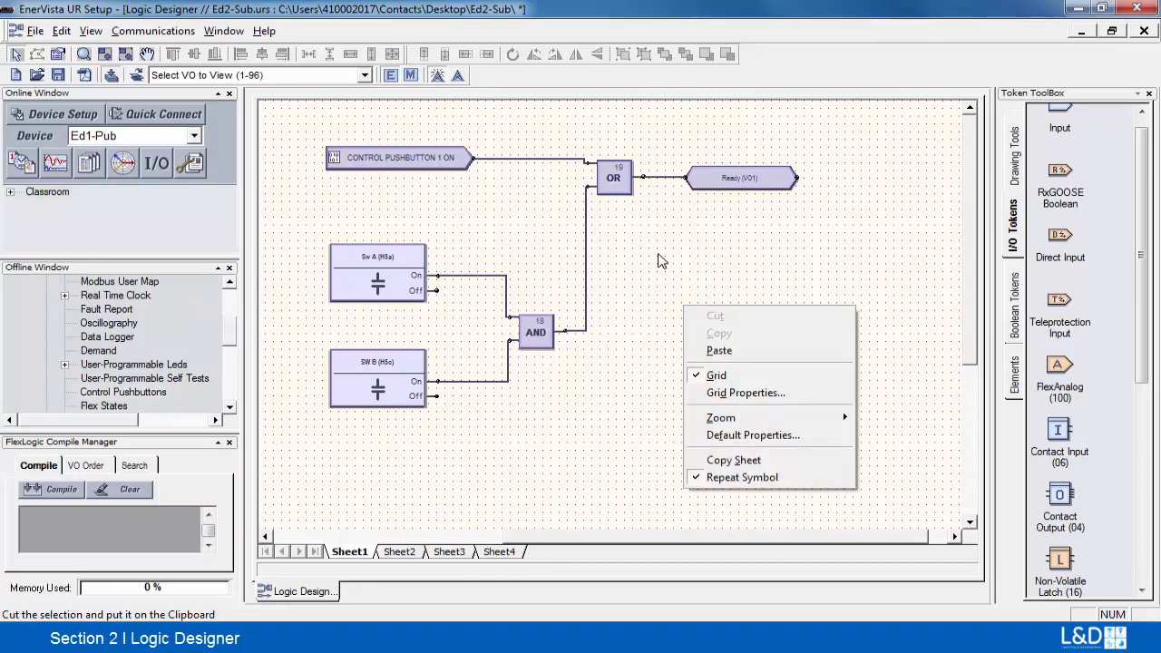
left_click(749, 436)
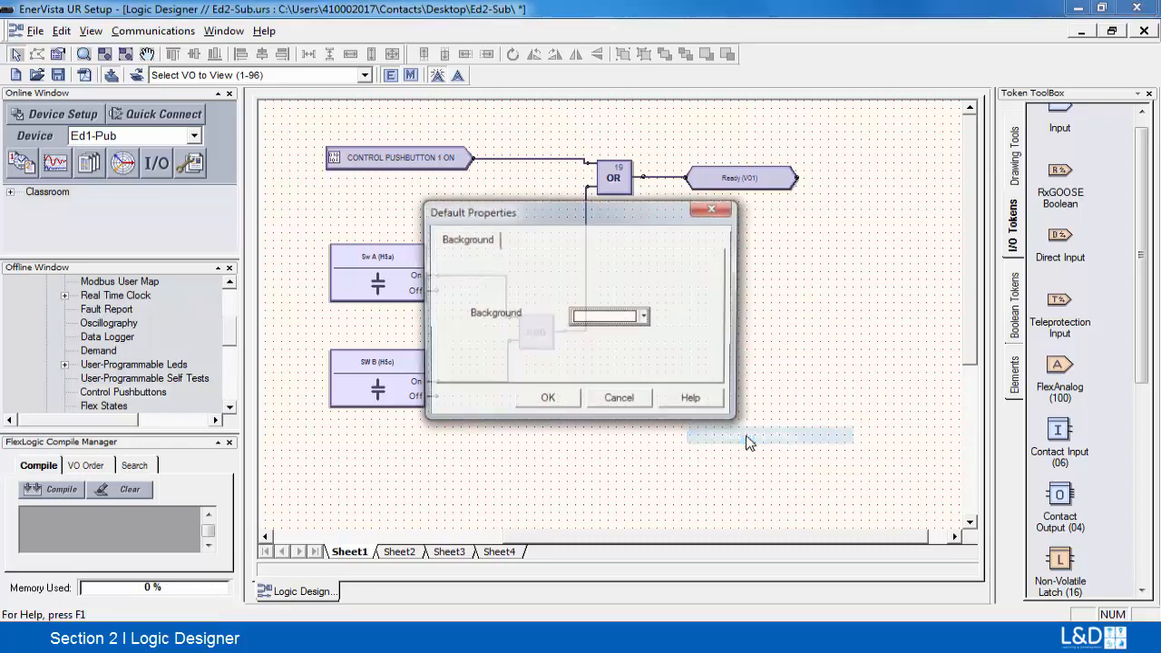
left_click(645, 317)
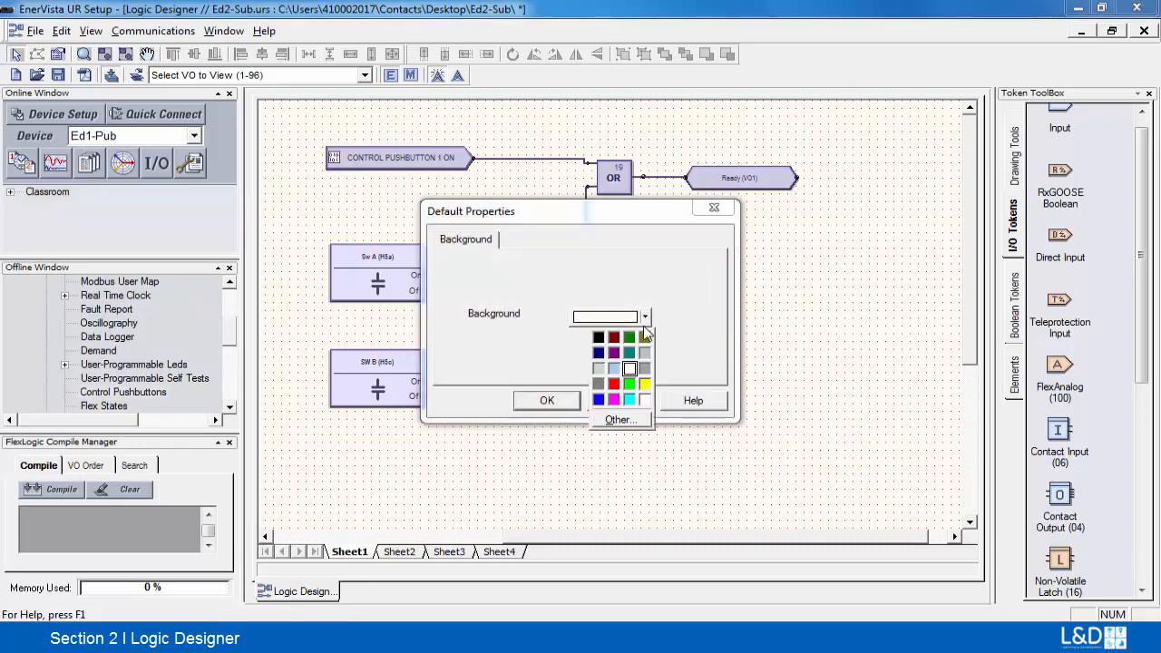
left_click(598, 382)
left_click(548, 402)
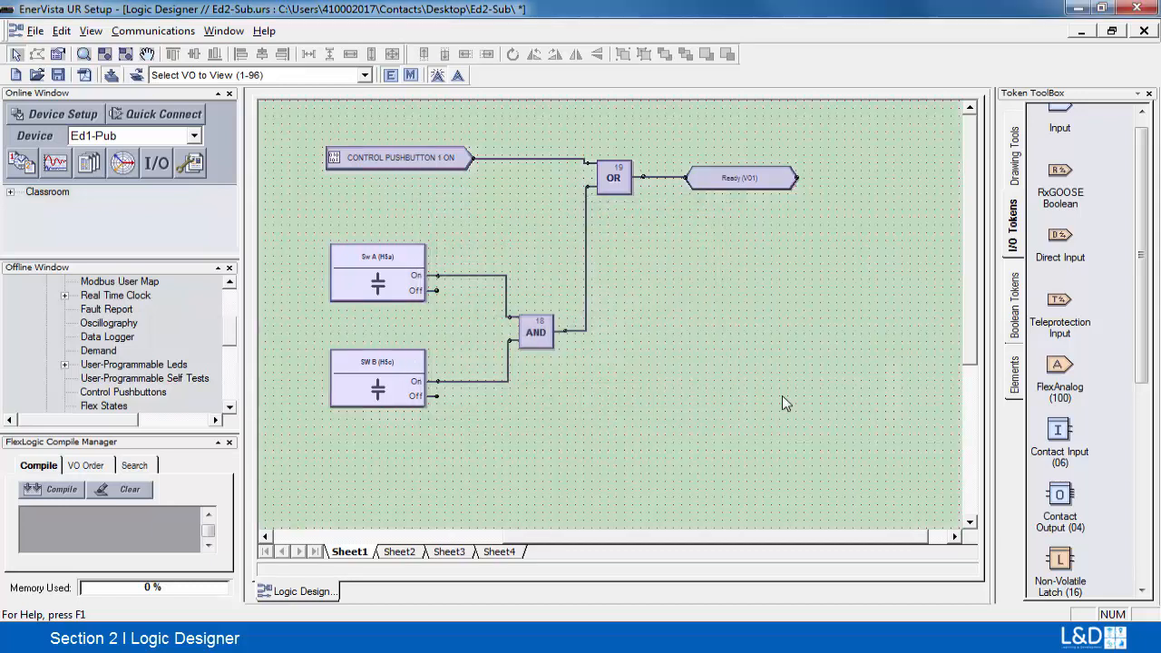
right_click(696, 332)
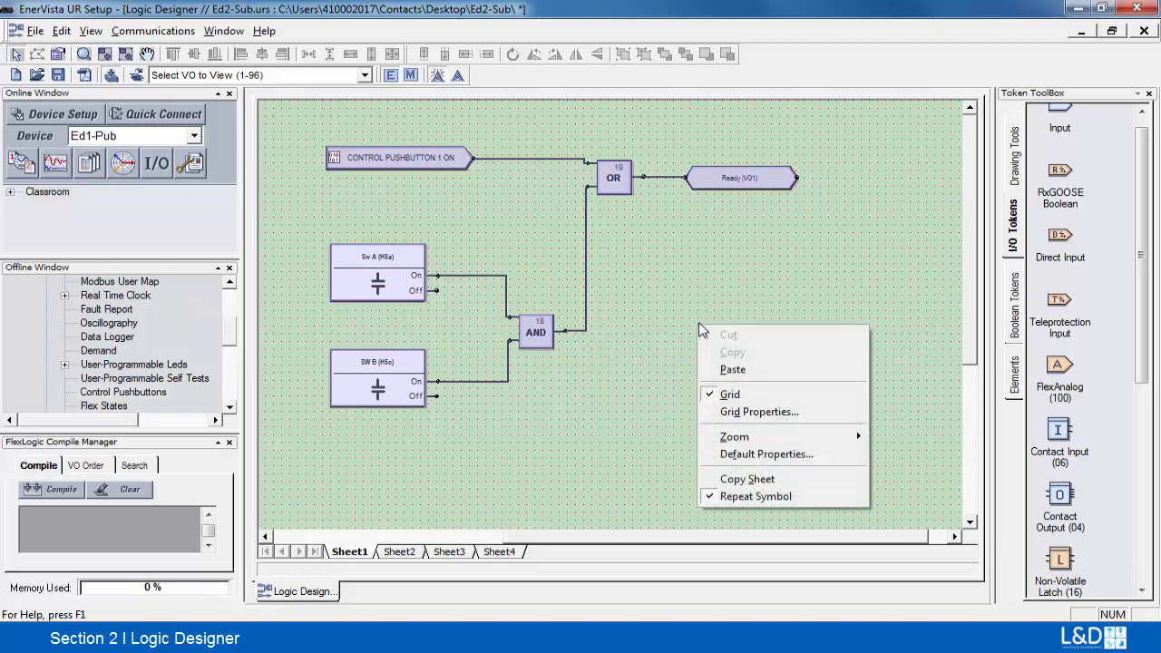
left_click(749, 454)
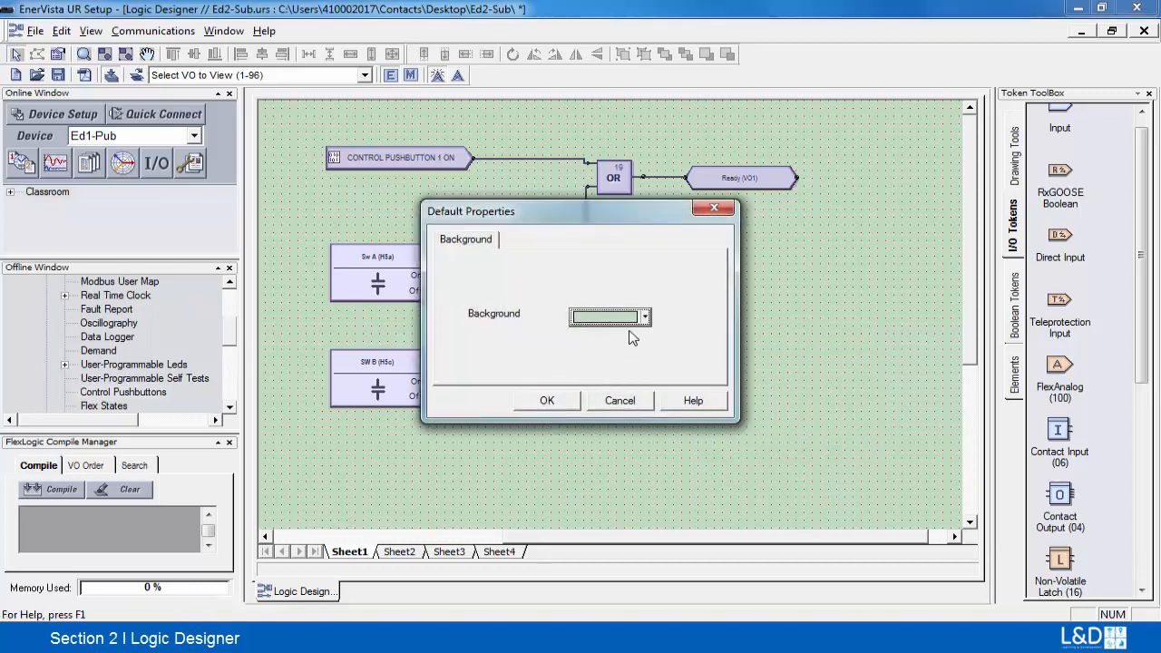
left_click(620, 400)
View Sheet1 at 100% zoom and at Zoom to Fit.
right_click(751, 336)
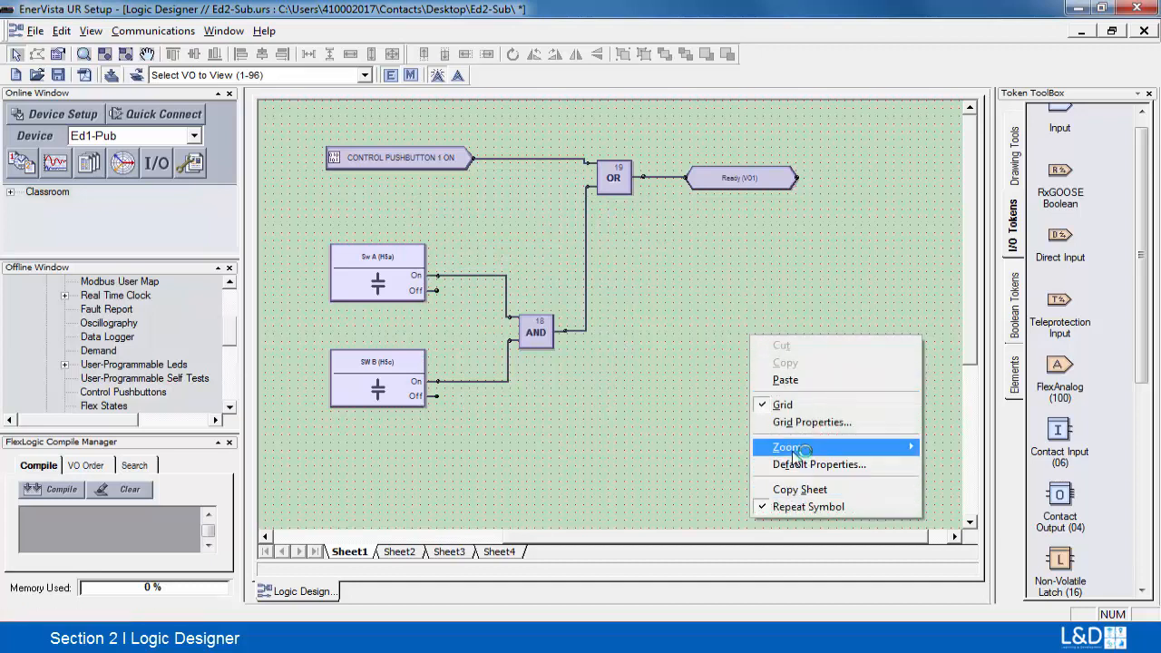
mouse_move(794, 449)
left_click(951, 481)
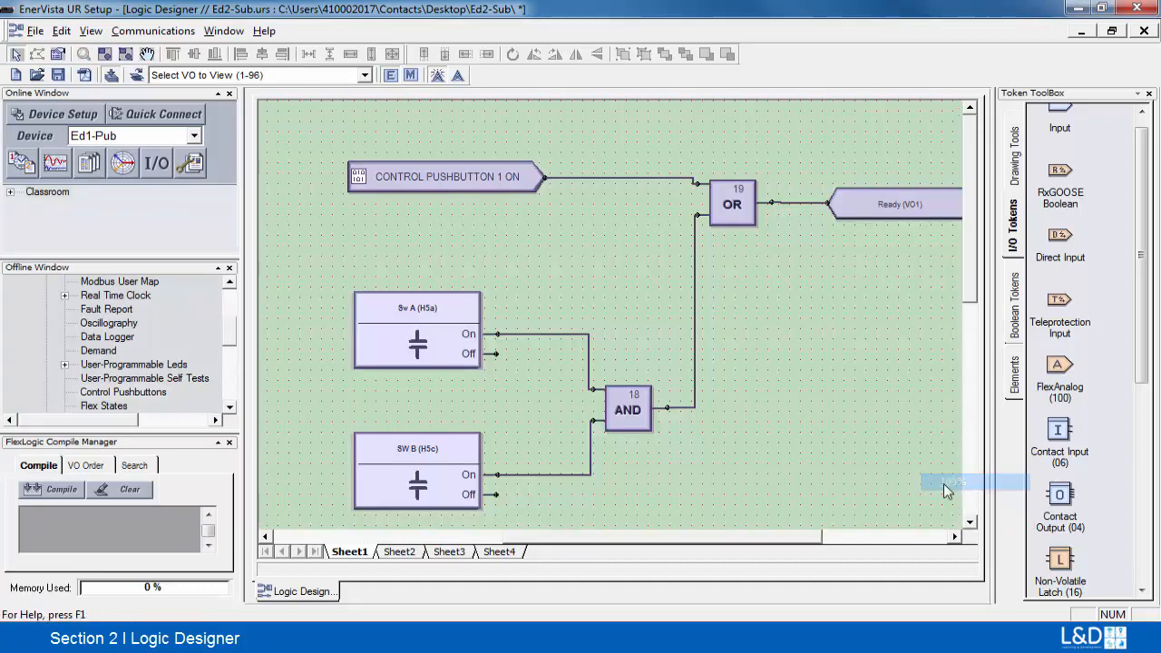
right_click(768, 353)
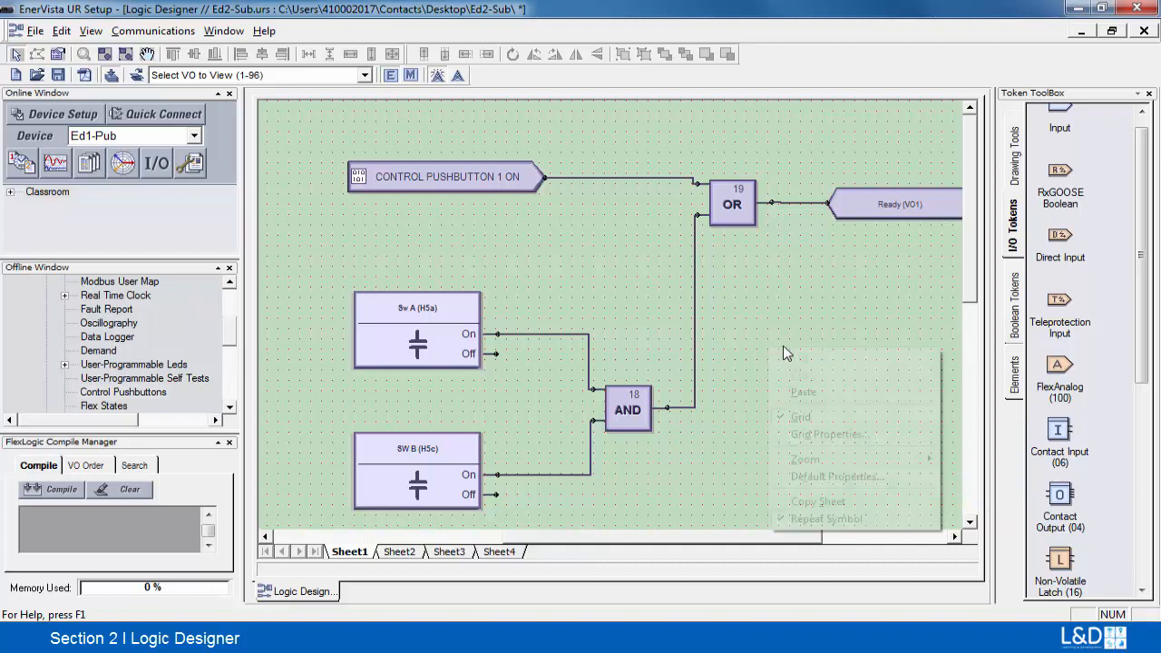
mouse_move(871, 459)
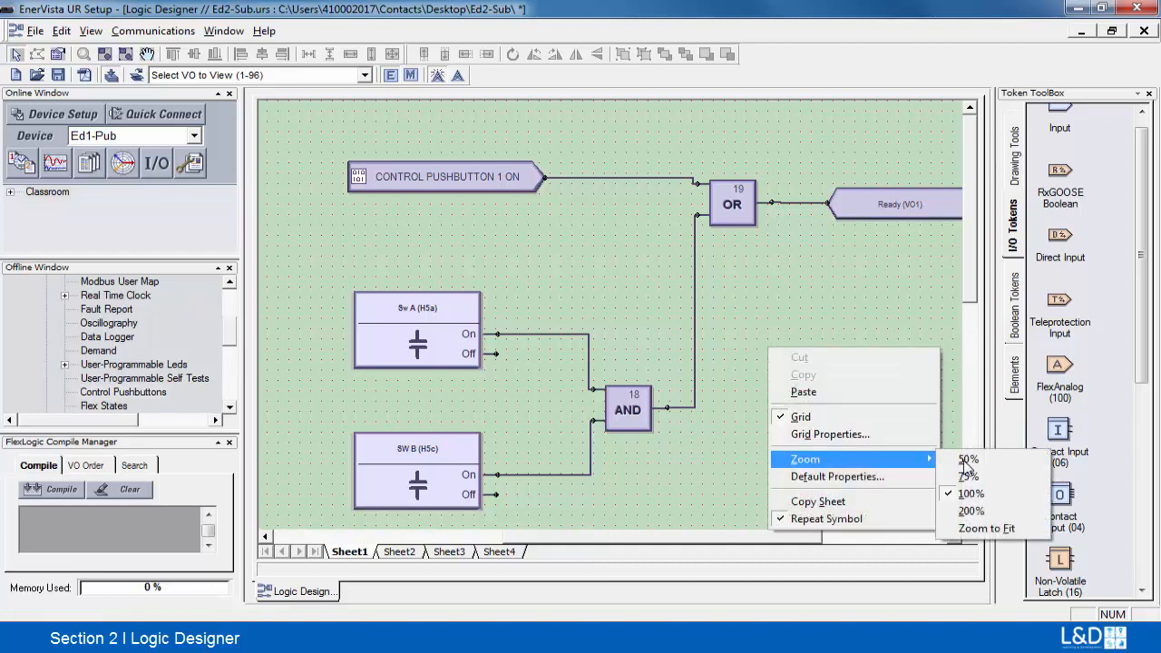
left_click(990, 530)
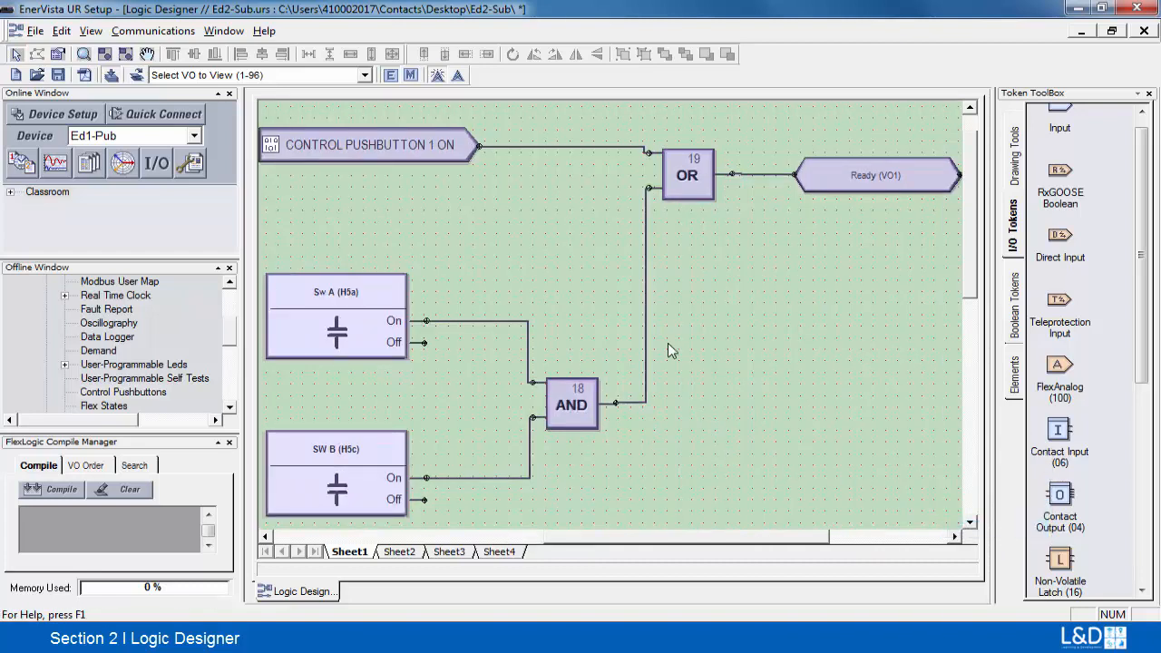
right_click(730, 329)
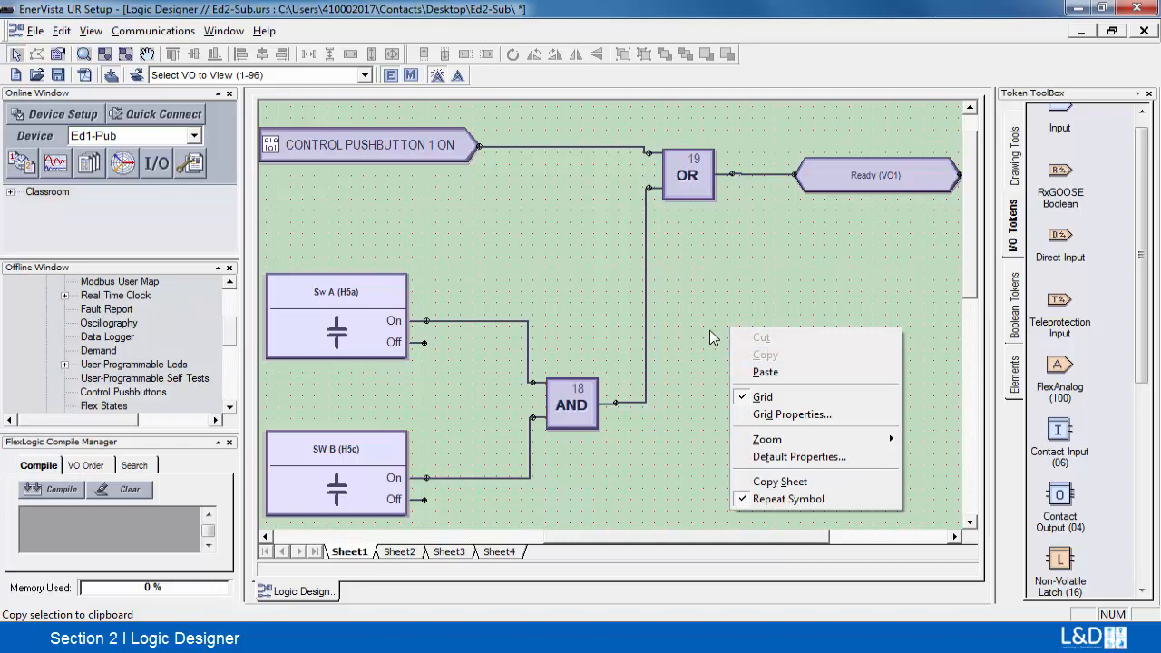
left_click(841, 275)
right_click(838, 280)
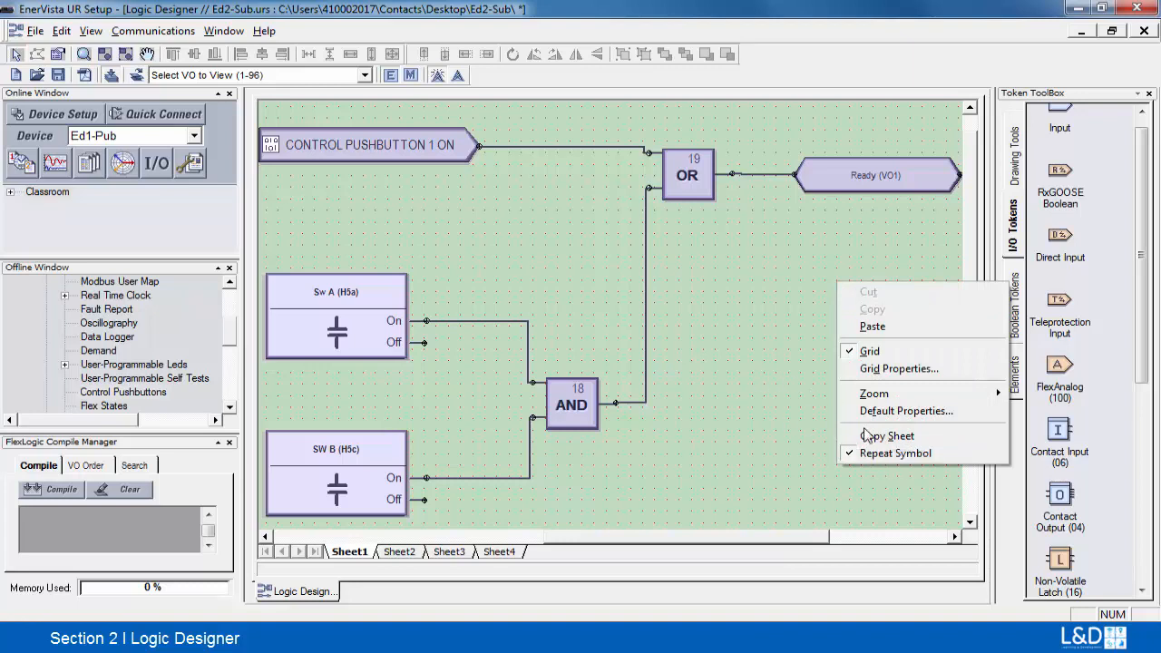
left_click(749, 308)
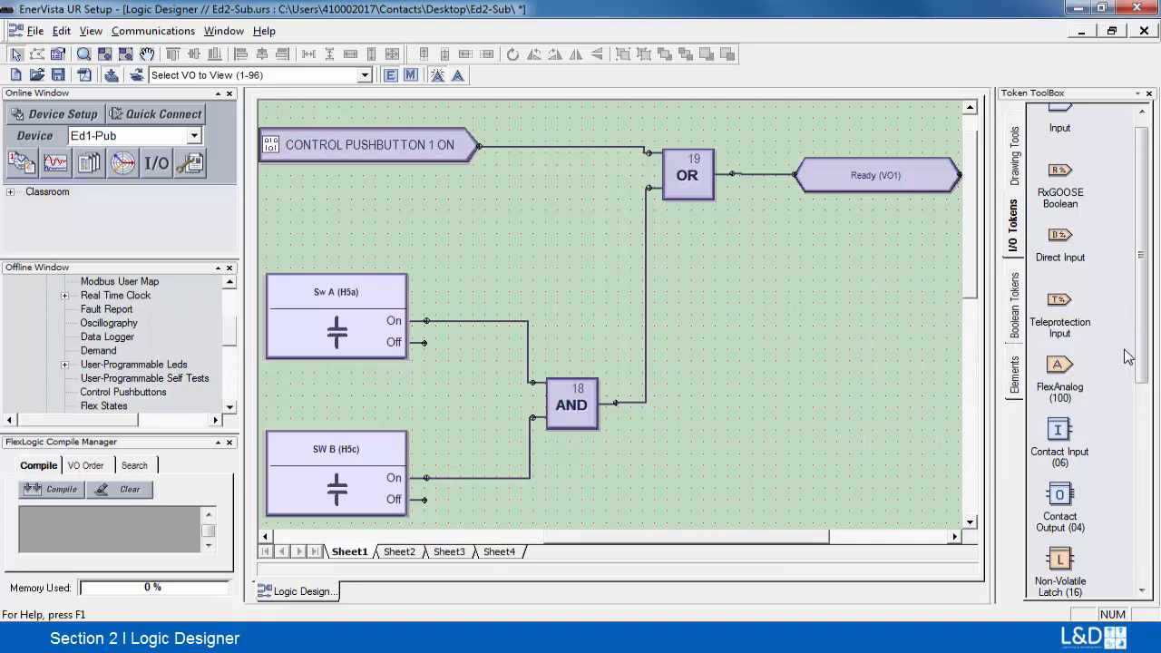
Place five Contact Input tokens in the empty area beneath the Ready virtual output, using symbol repetition for the last four.
scroll(1143, 365, "down", 1)
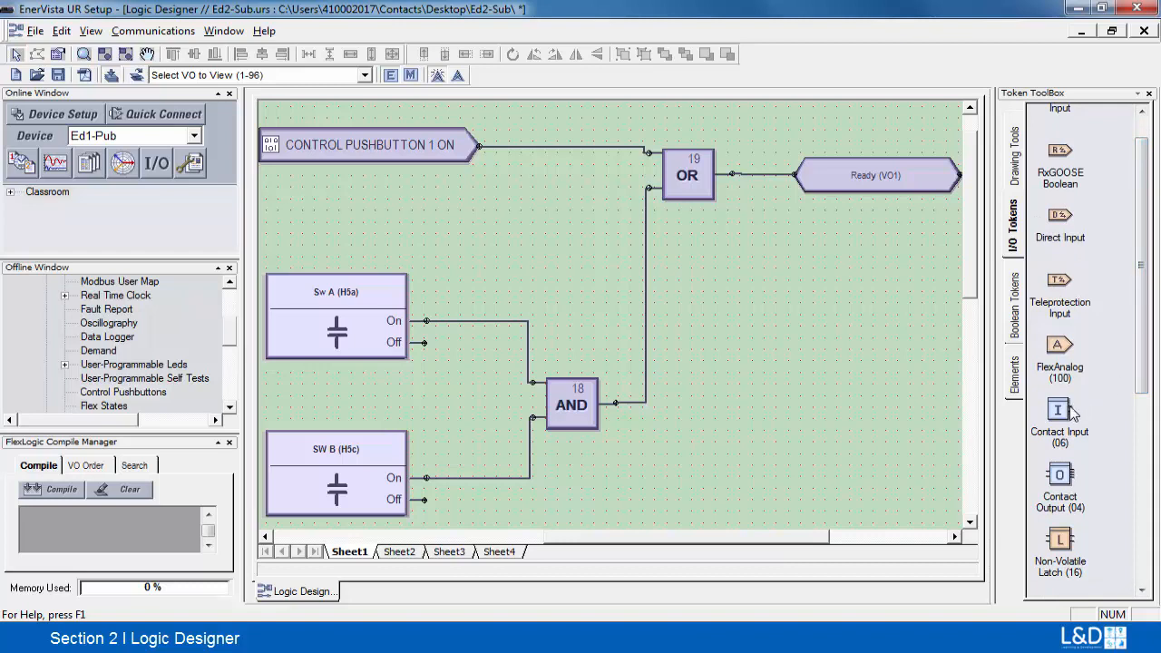
left_click_drag(1070, 412, 792, 275)
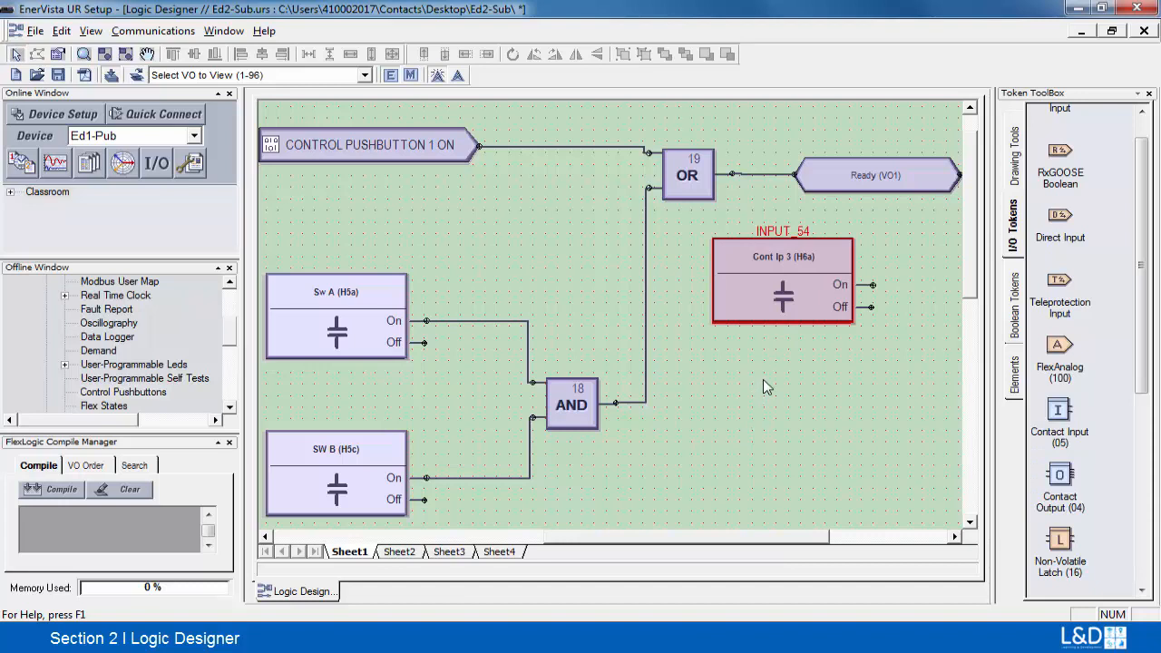
left_click(763, 382)
left_click(760, 465)
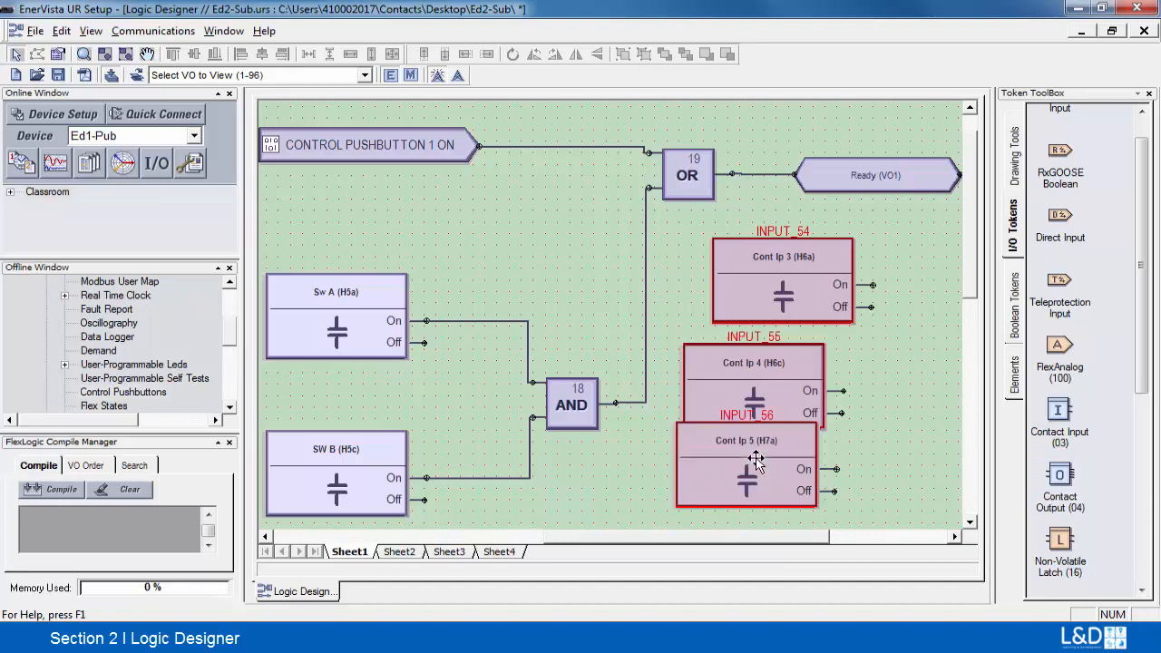
left_click(897, 404)
left_click(887, 314)
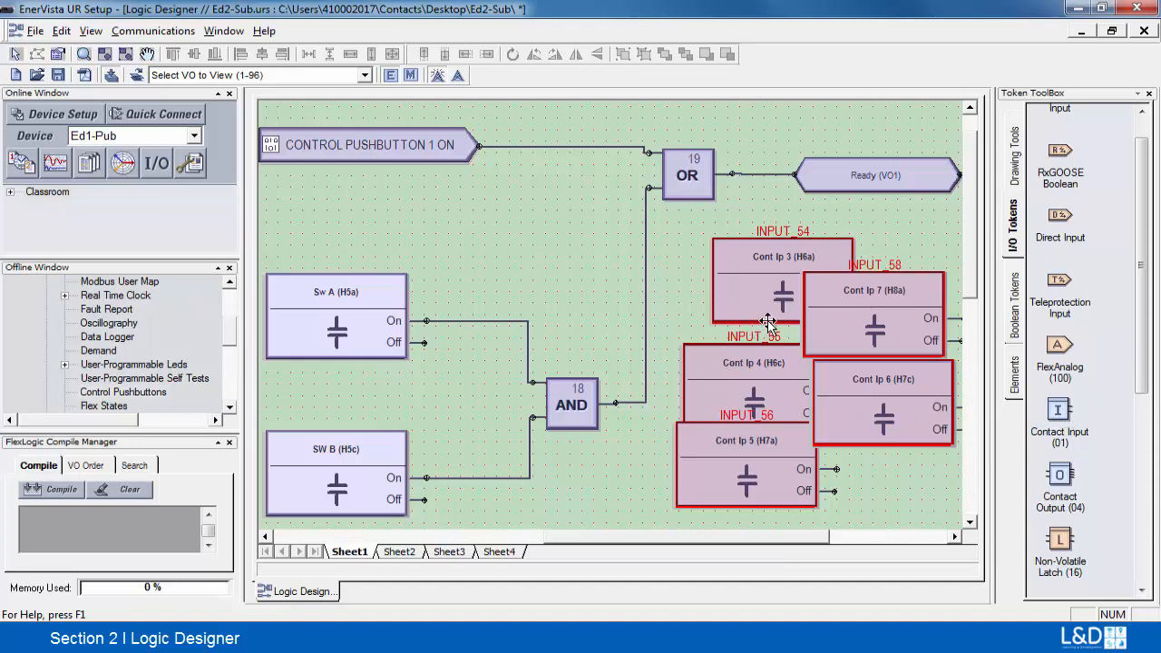
Delete the Cont Ip 5 contact input token from the sheet and confirm the deletion.
left_click(754, 451)
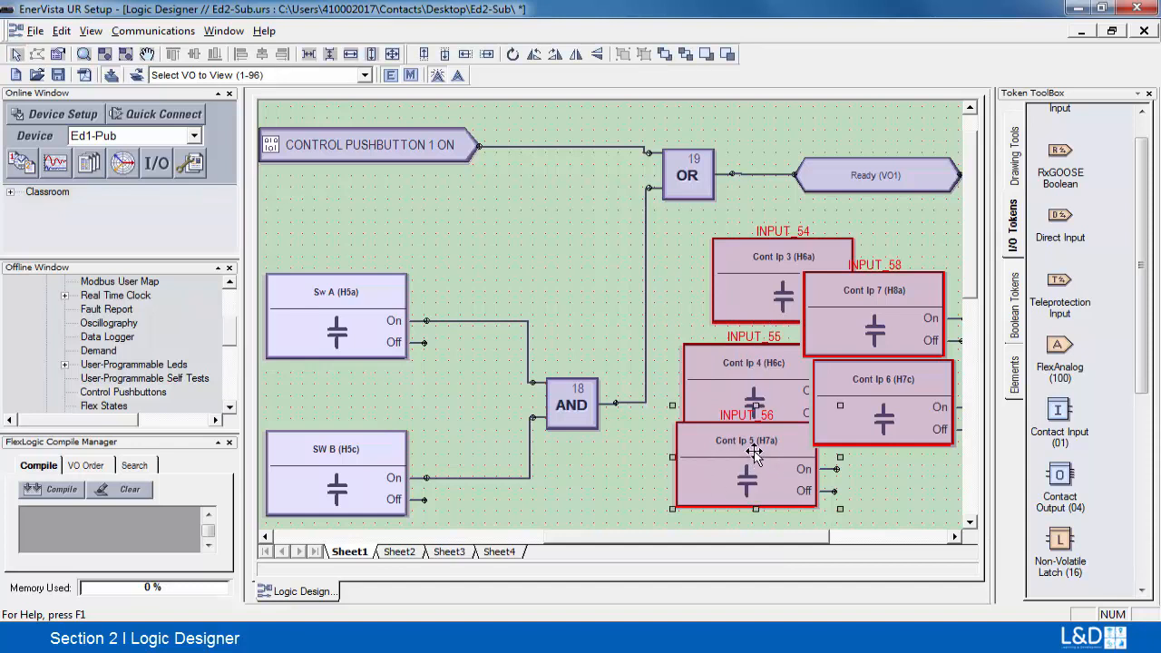
key("Delete")
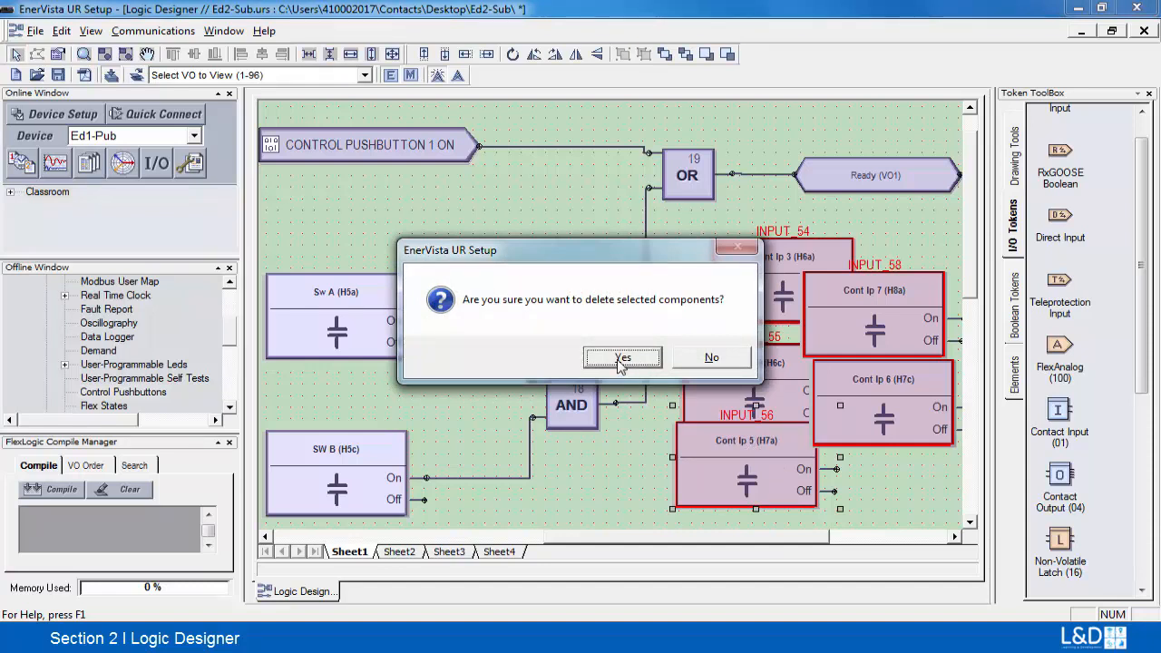
left_click(623, 358)
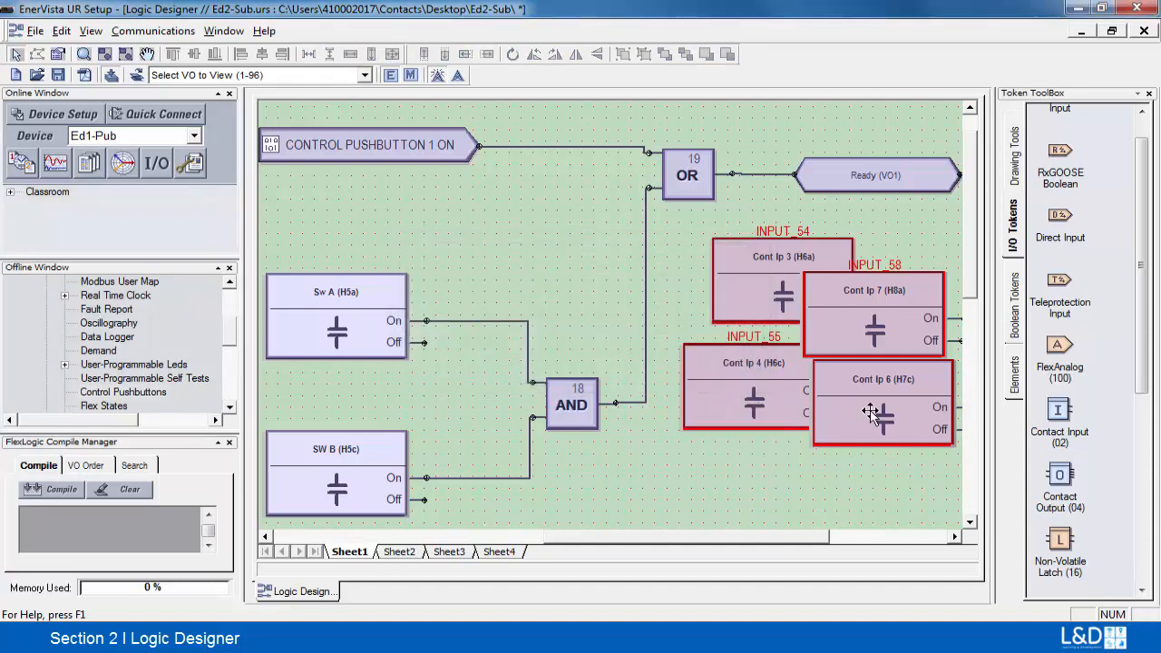
Select the four remaining extra contact inputs, Cont Ip 3, 4, 6 and 7, together and delete them.
left_click(910, 440)
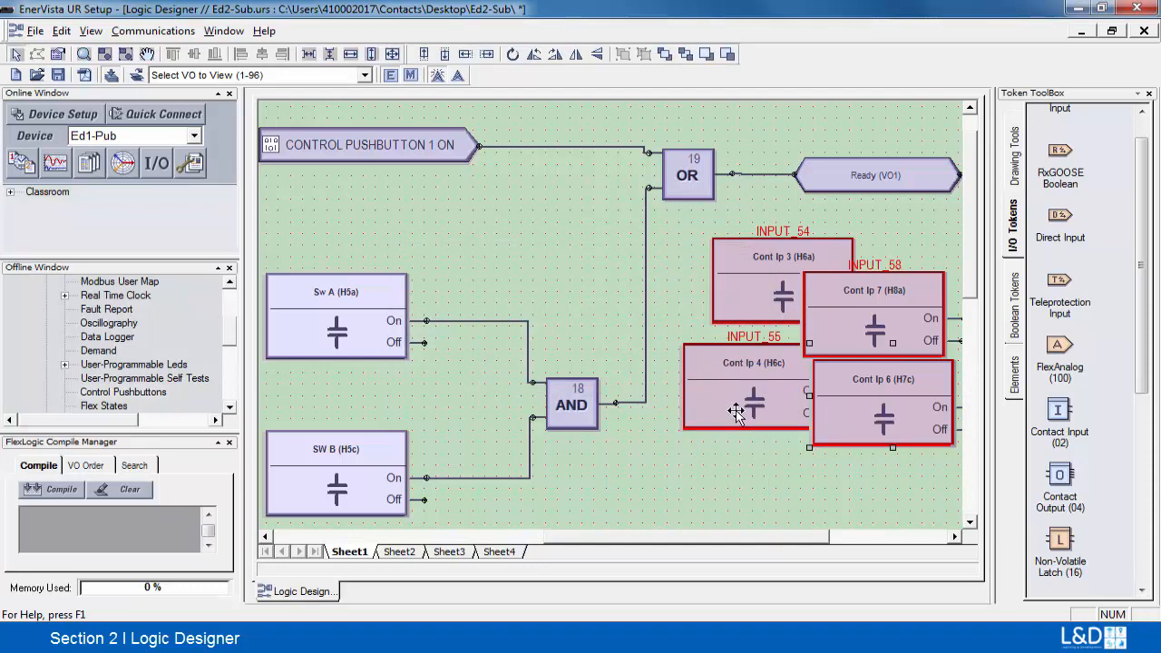
left_click(758, 397, "ctrl")
left_click(822, 314, "ctrl")
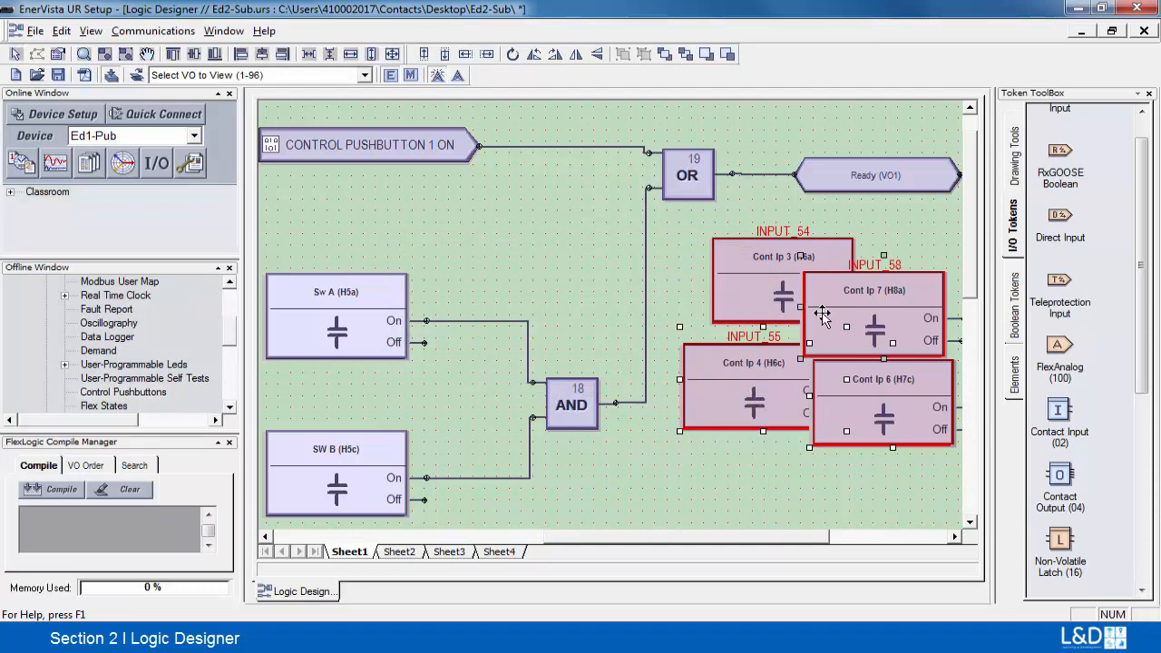
left_click(761, 295, "ctrl")
key("Delete")
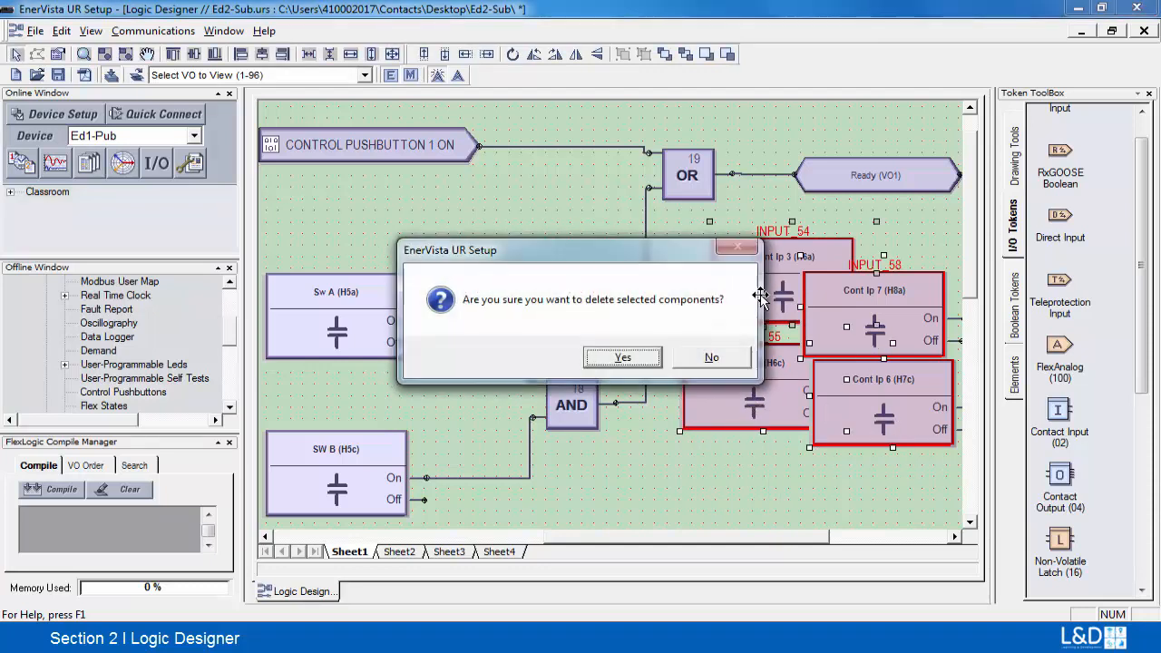
left_click(623, 358)
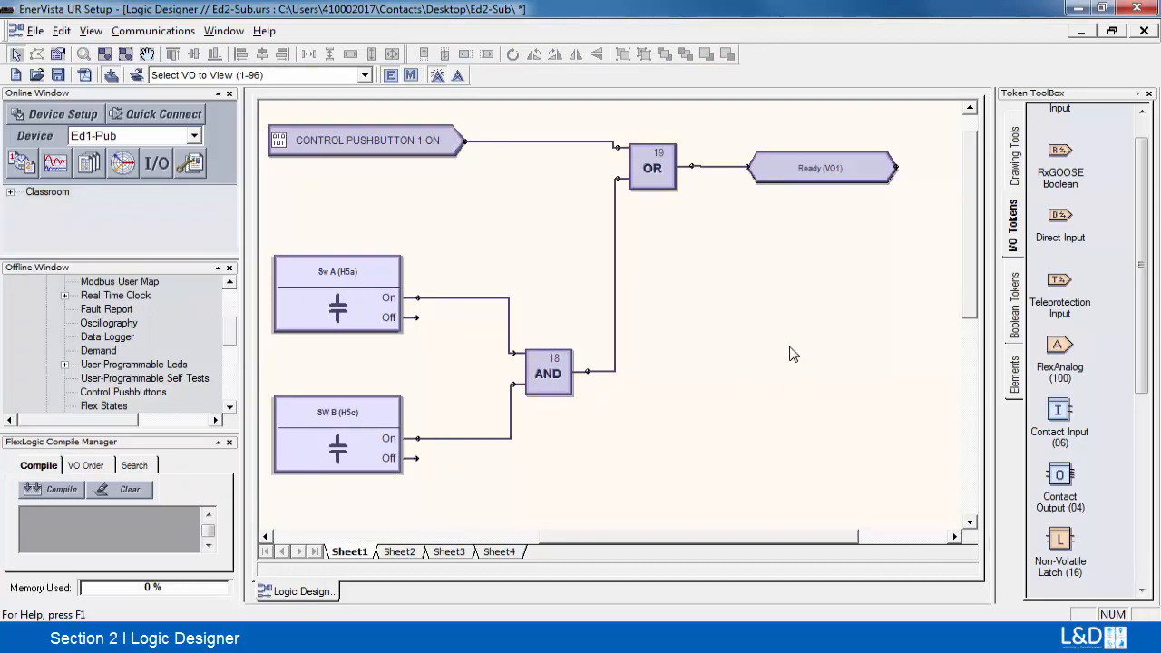
Delete the wire between the OR gate and the Ready virtual output, and move Ready farther right to widen the gap.
left_click(722, 172)
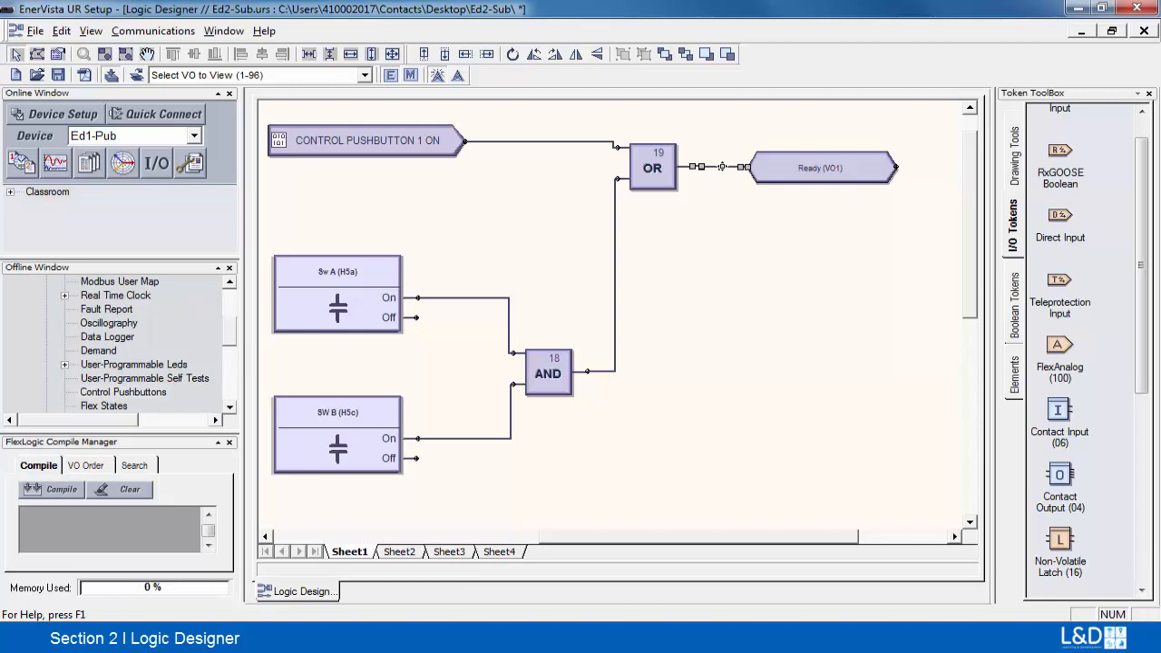
key("Delete")
left_click(862, 171)
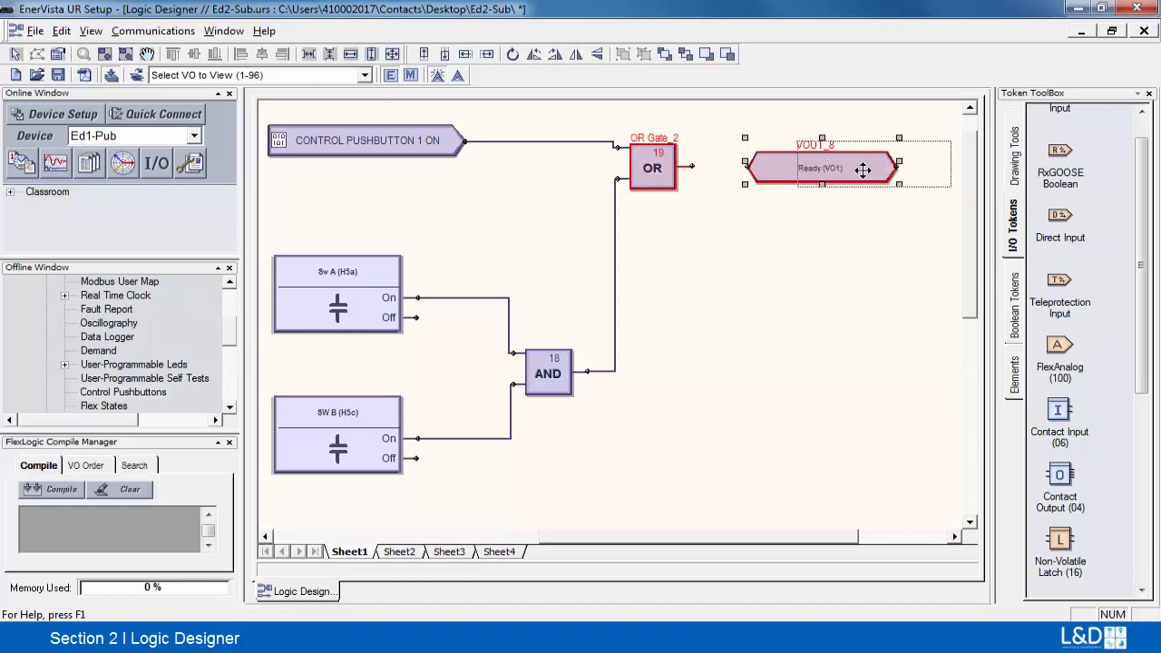
left_click_drag(863, 171, 925, 174)
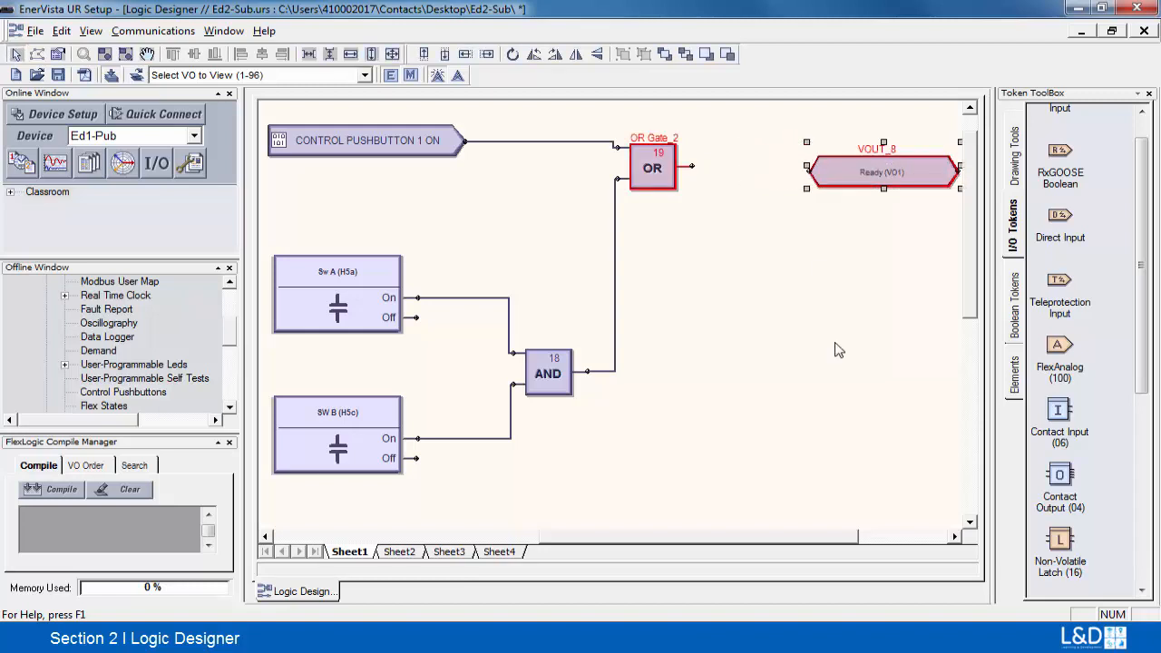
Place a Timer token between the OR gate and the Ready virtual output.
left_click(1014, 319)
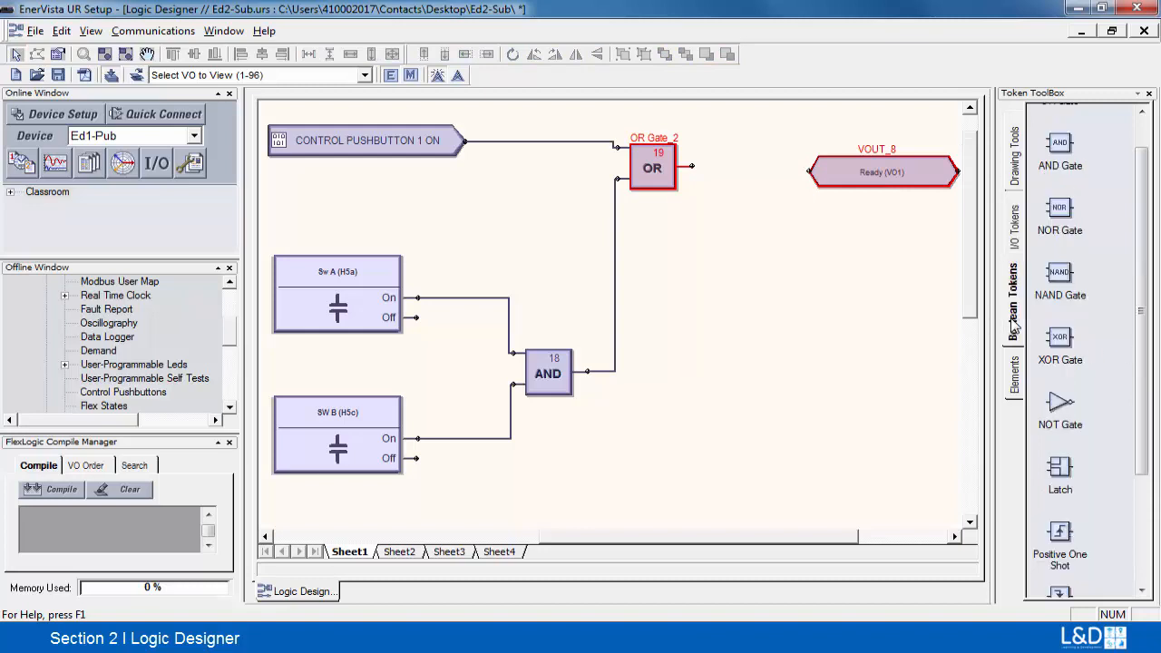
left_click_drag(1140, 349, 1139, 481)
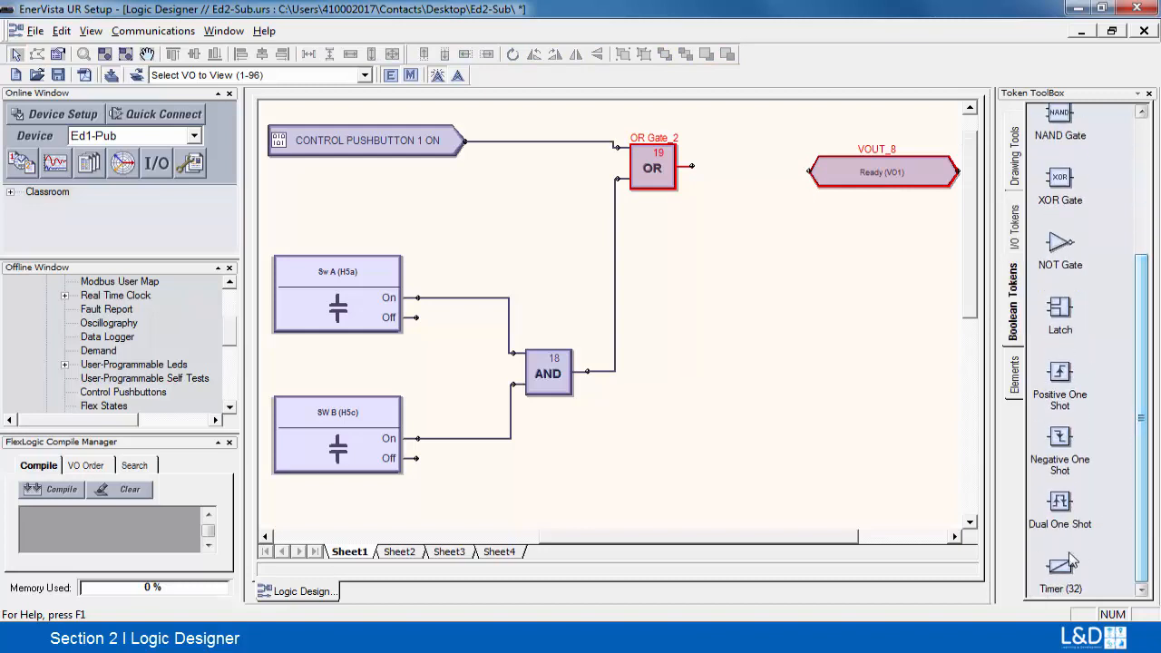
left_click_drag(1070, 564, 754, 172)
Move the Timer 1 token and the Ready virtual output farther from the OR gate, leaving wiring gaps between all three.
left_click(885, 174)
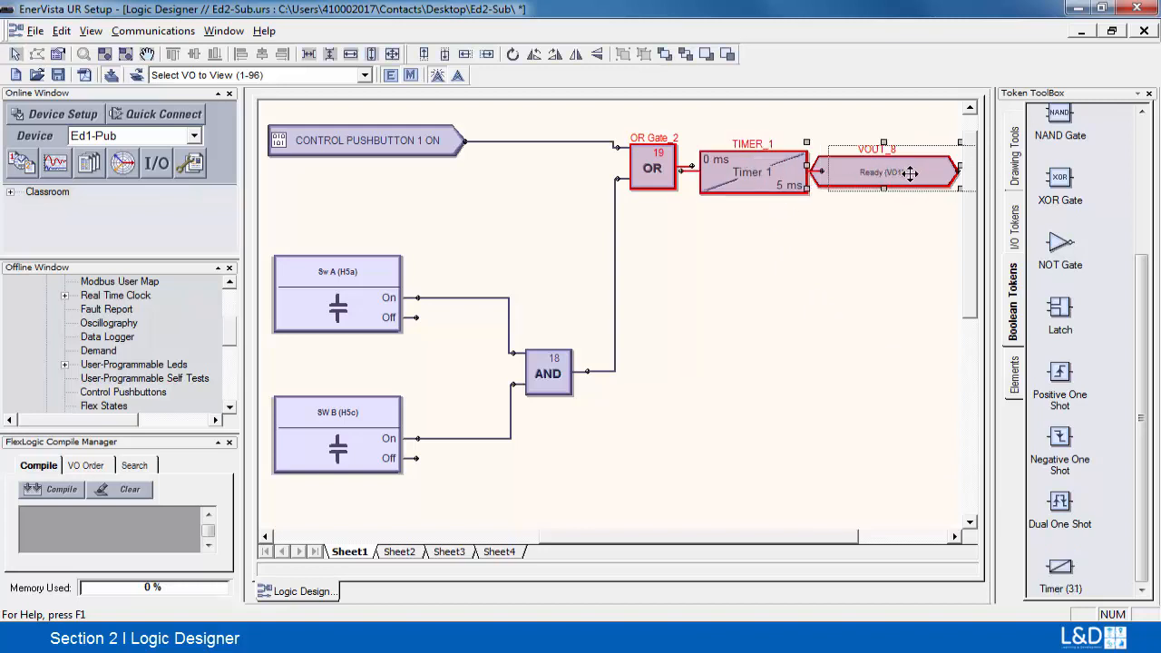
left_click_drag(909, 173, 967, 177)
left_click(794, 166)
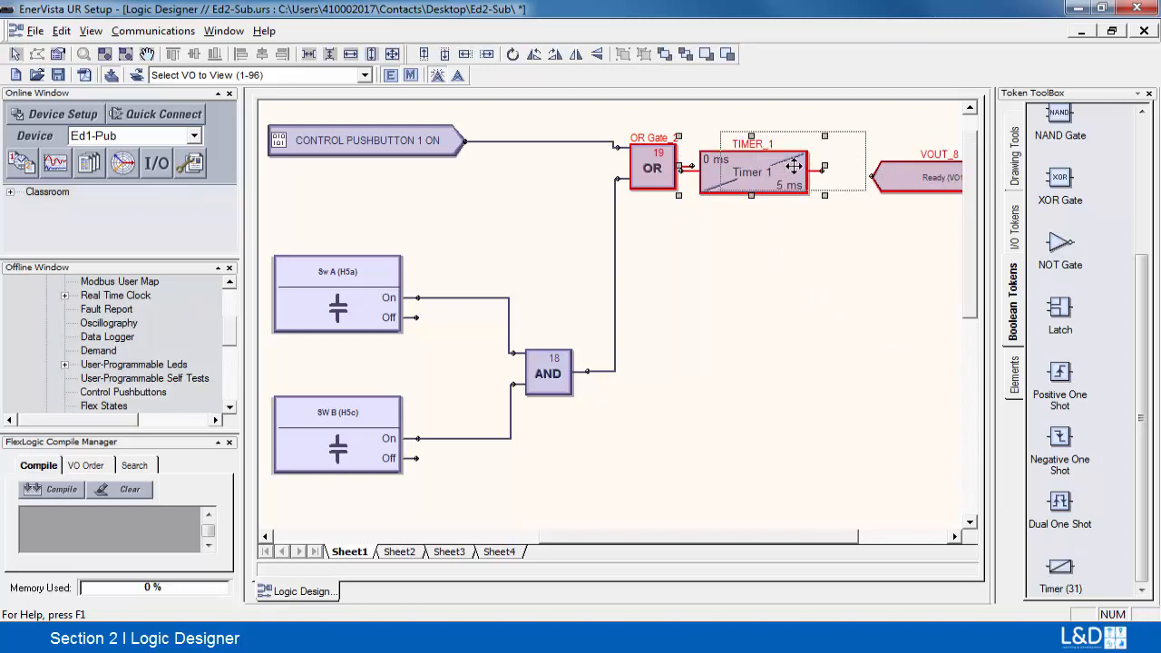
left_click_drag(793, 166, 834, 163)
left_click(925, 172)
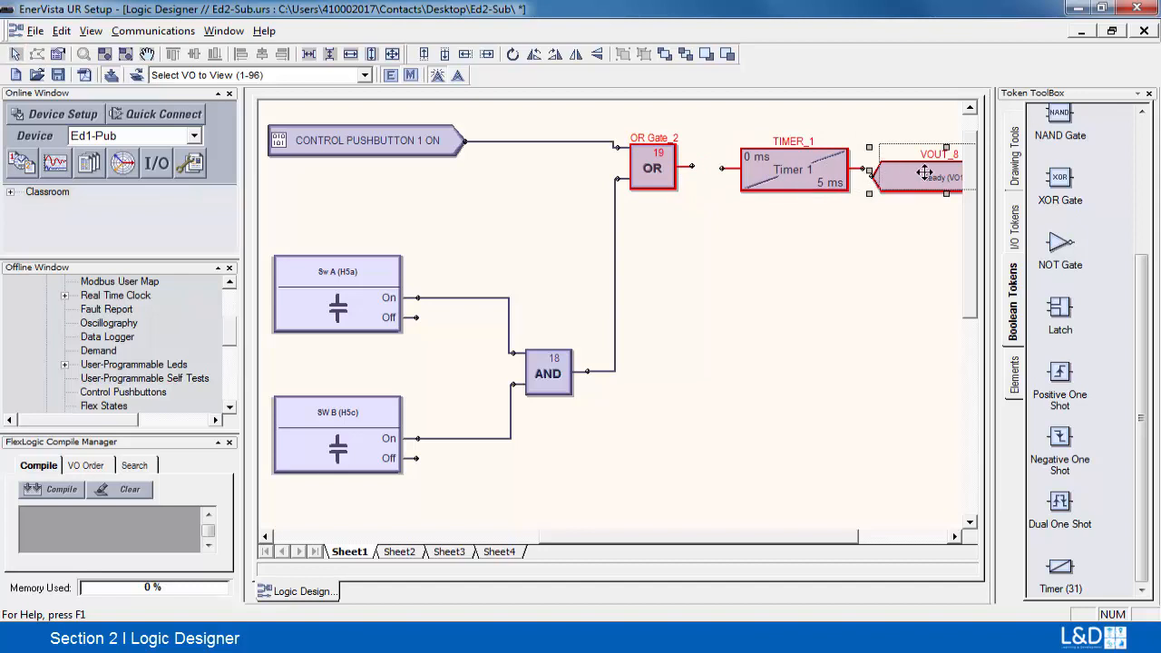
left_click_drag(924, 173, 944, 172)
Wire the OR gate's output to Timer 1 and Timer 1's output to the Ready virtual output.
left_click(692, 172)
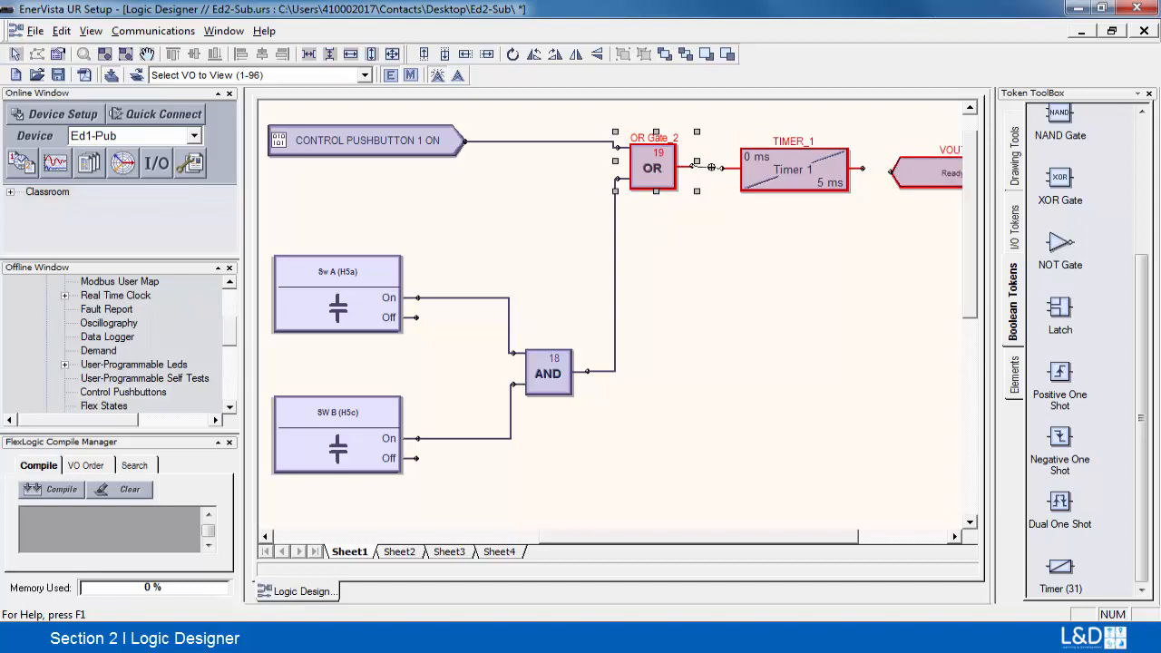
left_click(711, 167)
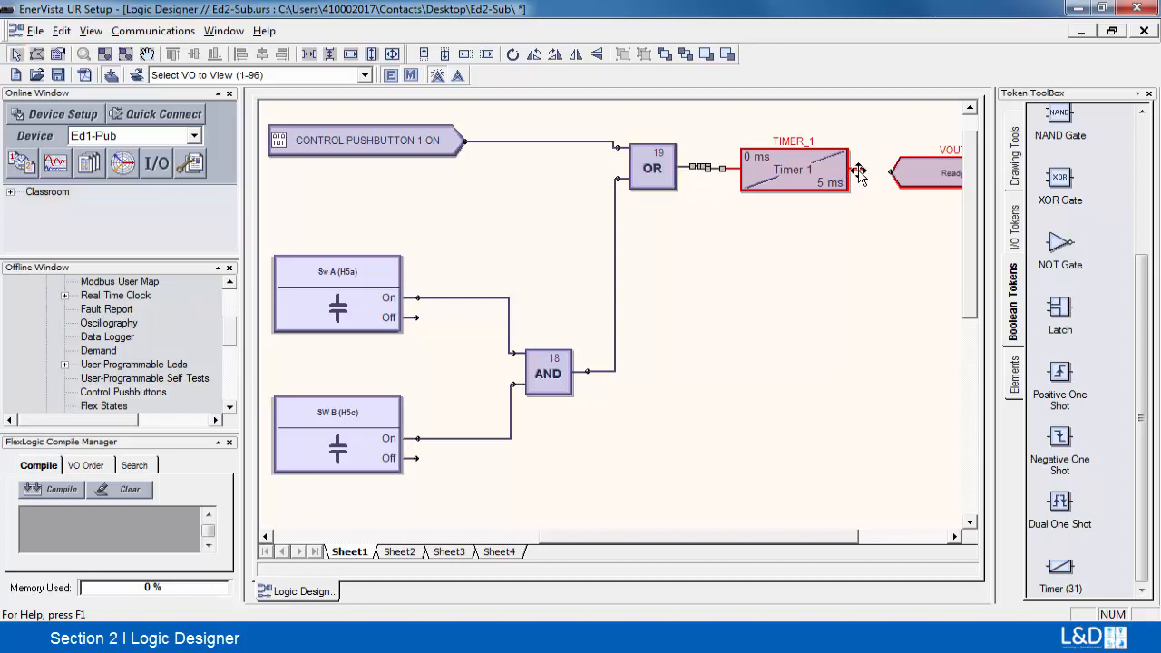
left_click(858, 172)
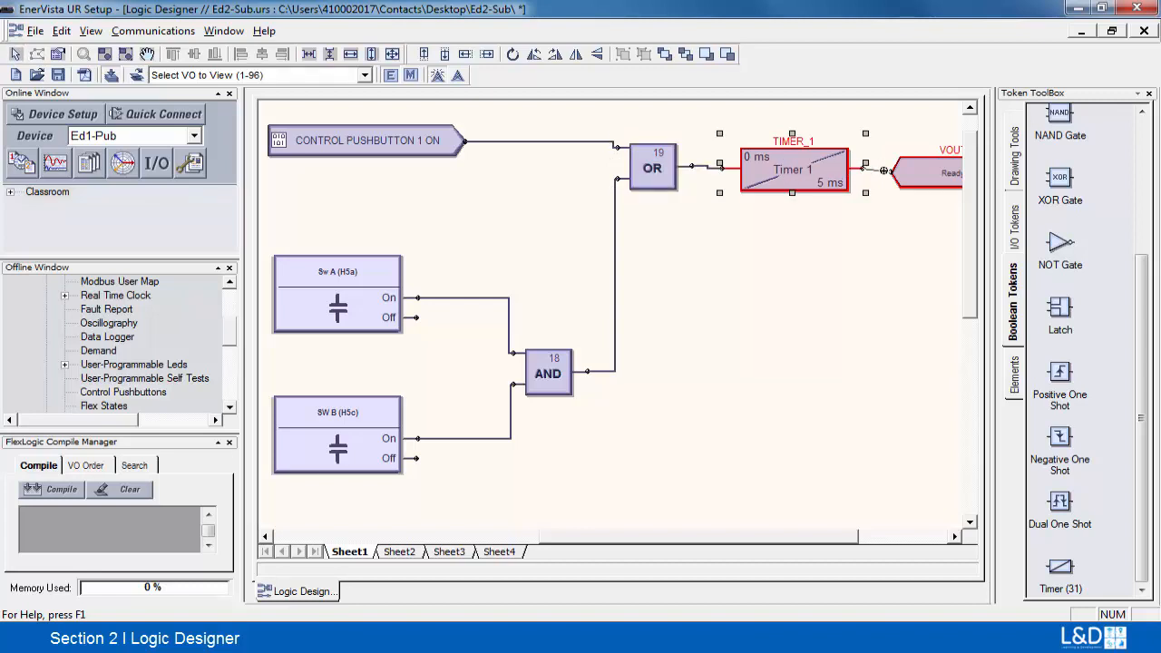
left_click(882, 170)
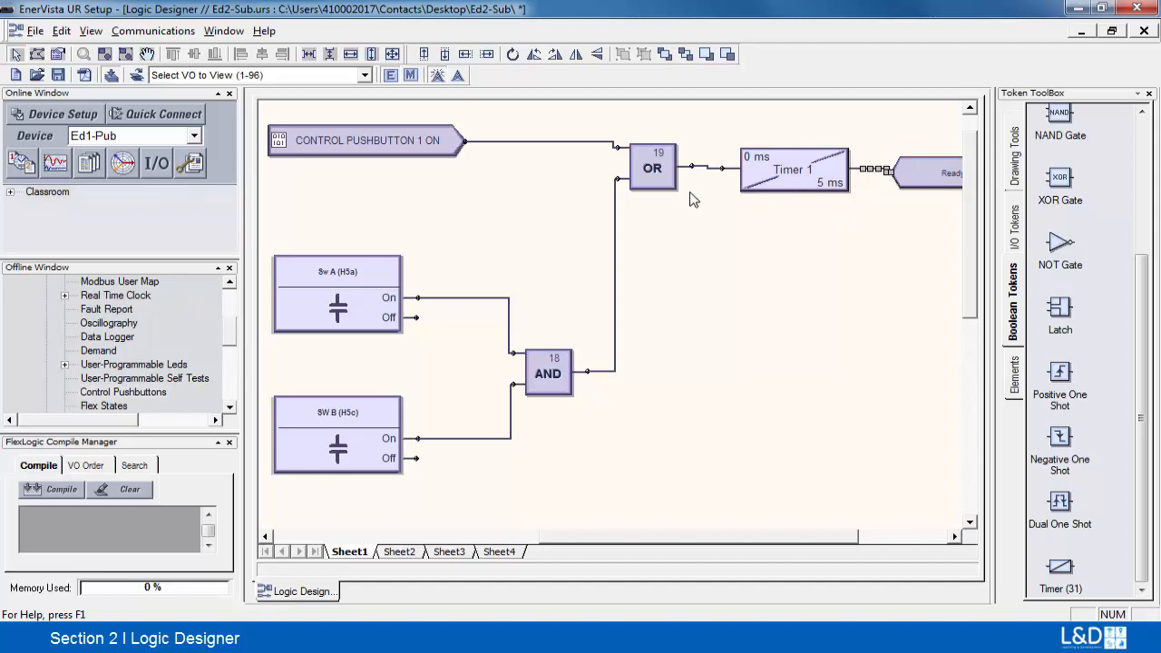
Align the vertical middles of the OR gate, Timer 1 and the Ready virtual output so they share one horizontal line.
left_click(650, 169)
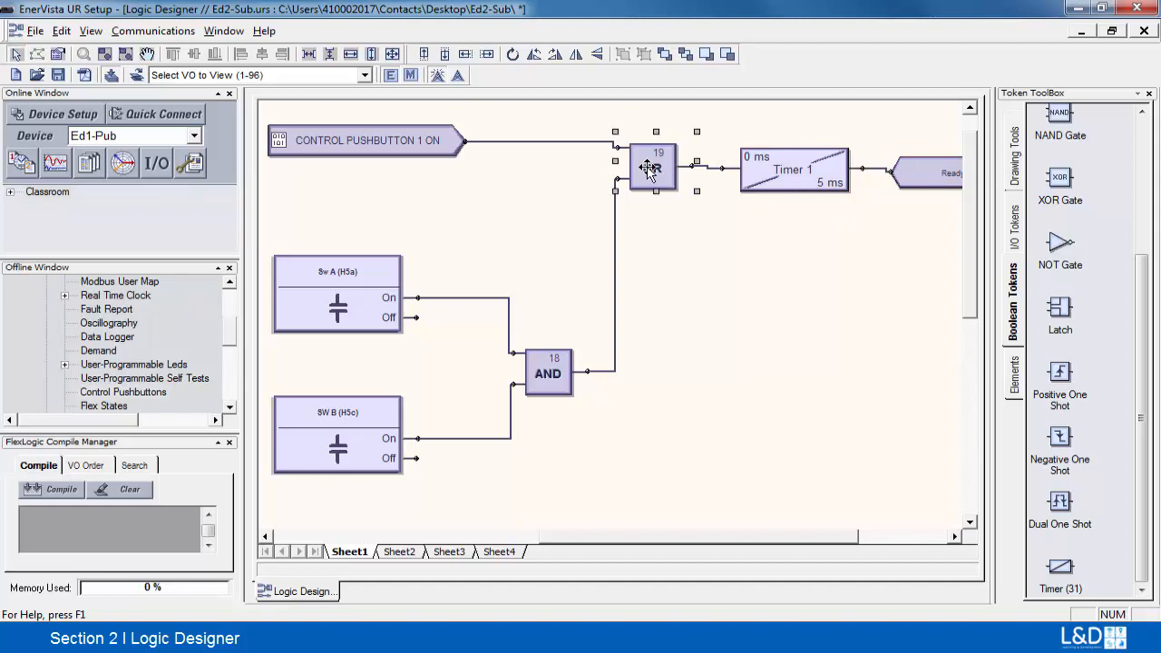
left_click(773, 180, "ctrl")
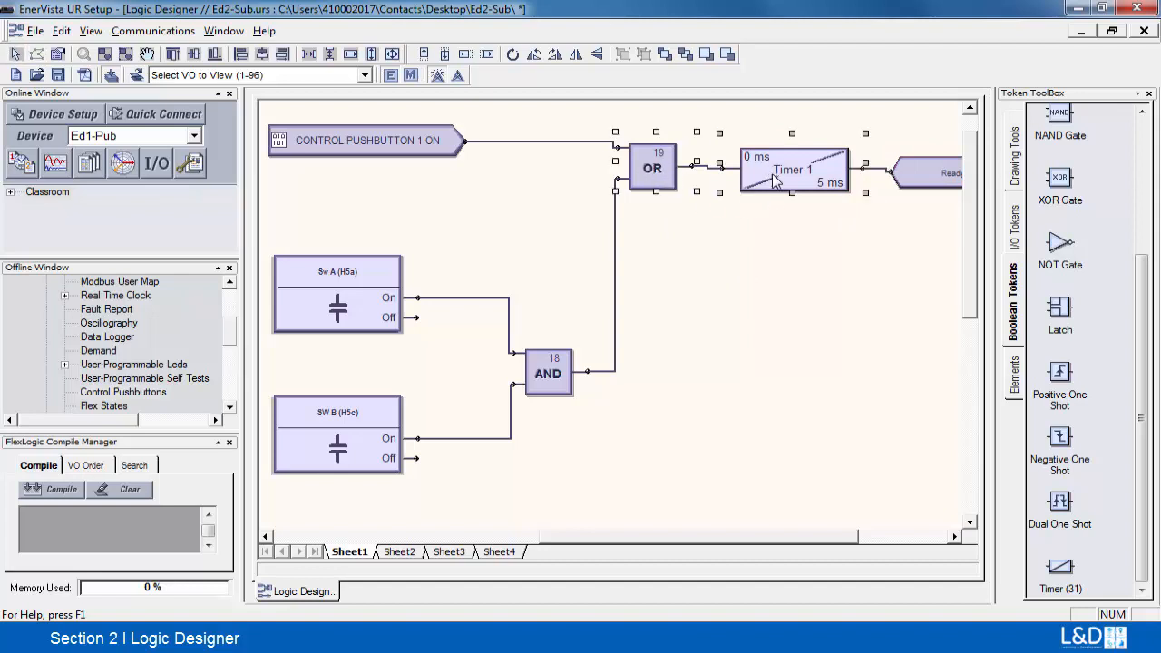
left_click(918, 175, "ctrl")
left_click(193, 55)
left_click(842, 315)
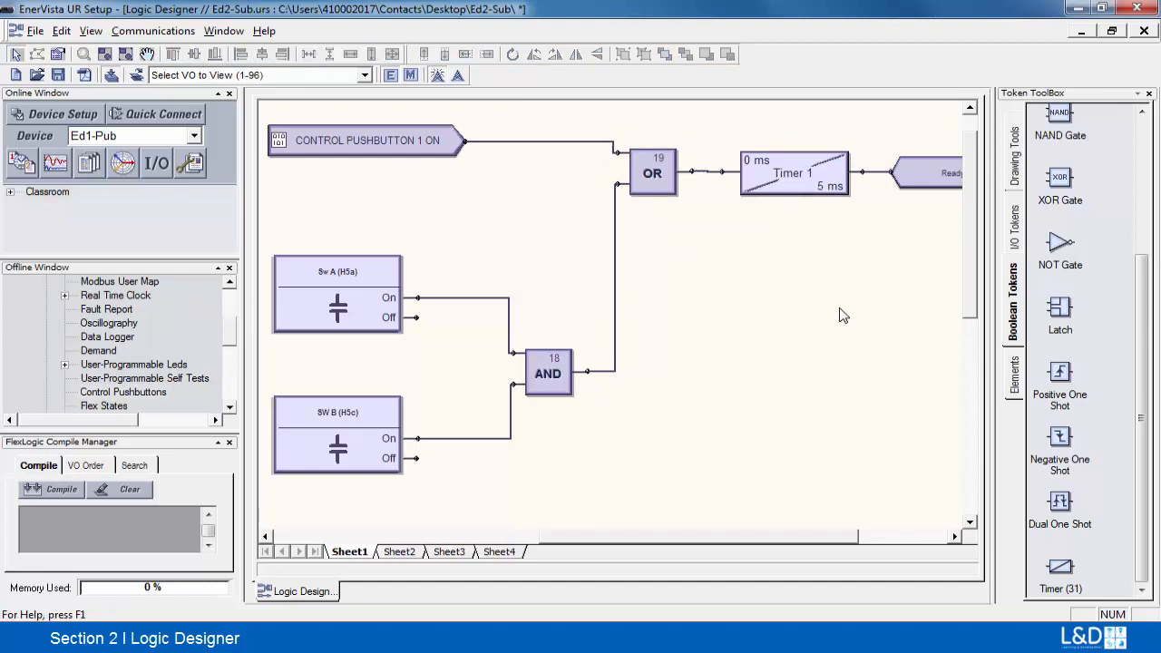
Set Timer 1's pickup delay to 3 and its delay time units to seconds.
double_click(786, 176)
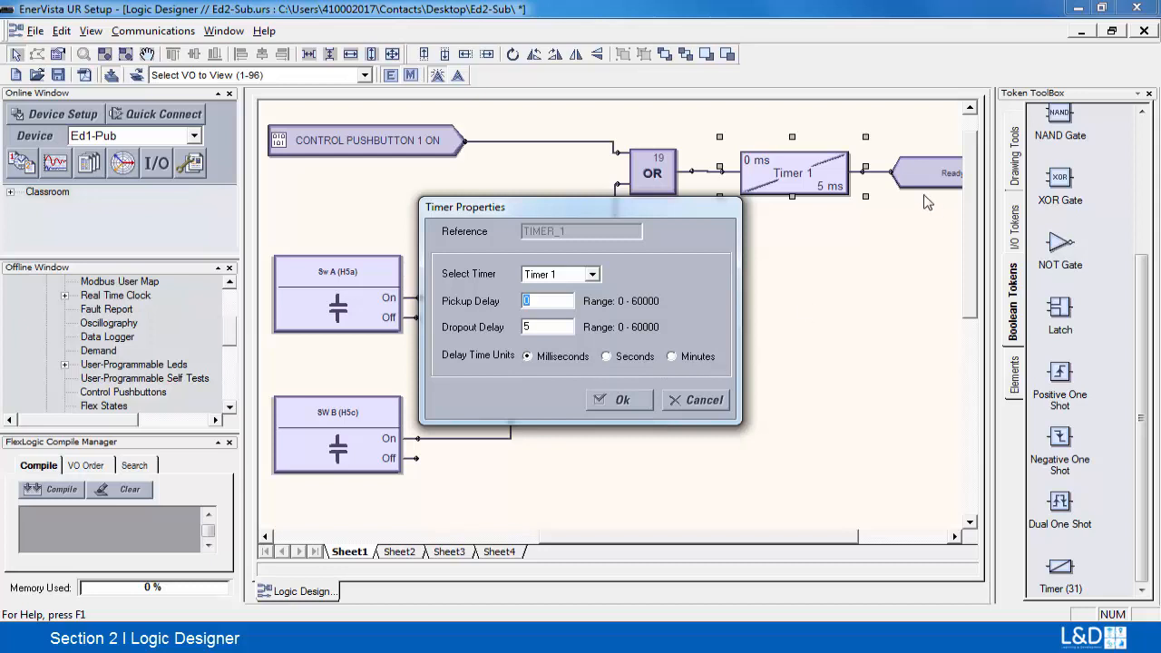
left_click(535, 302)
left_click_drag(535, 302, 519, 309)
left_click(607, 358)
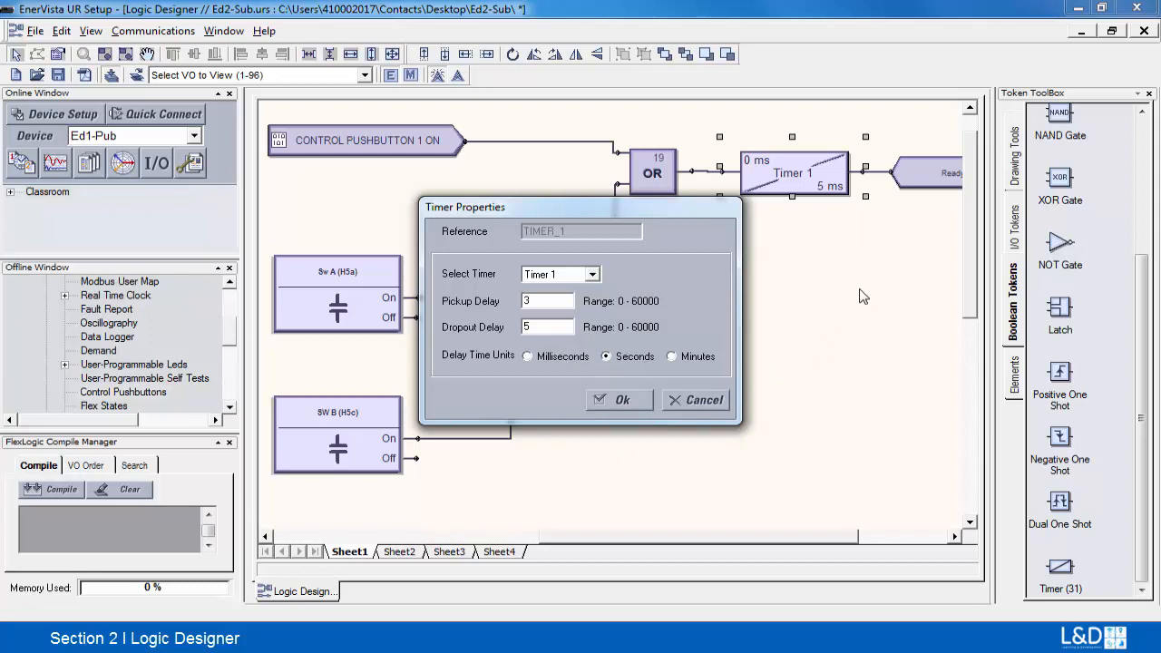
key("Return")
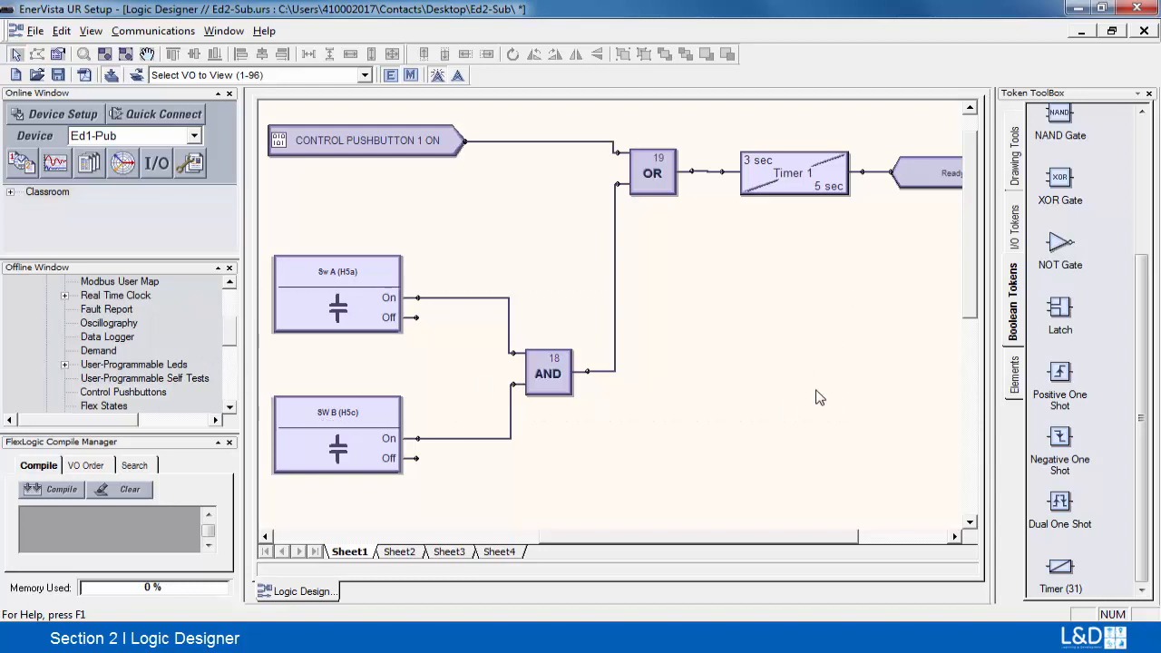
Add a text label reading "Start CCT" in the empty area beneath Timer 1.
scroll(820, 398, "up", 1)
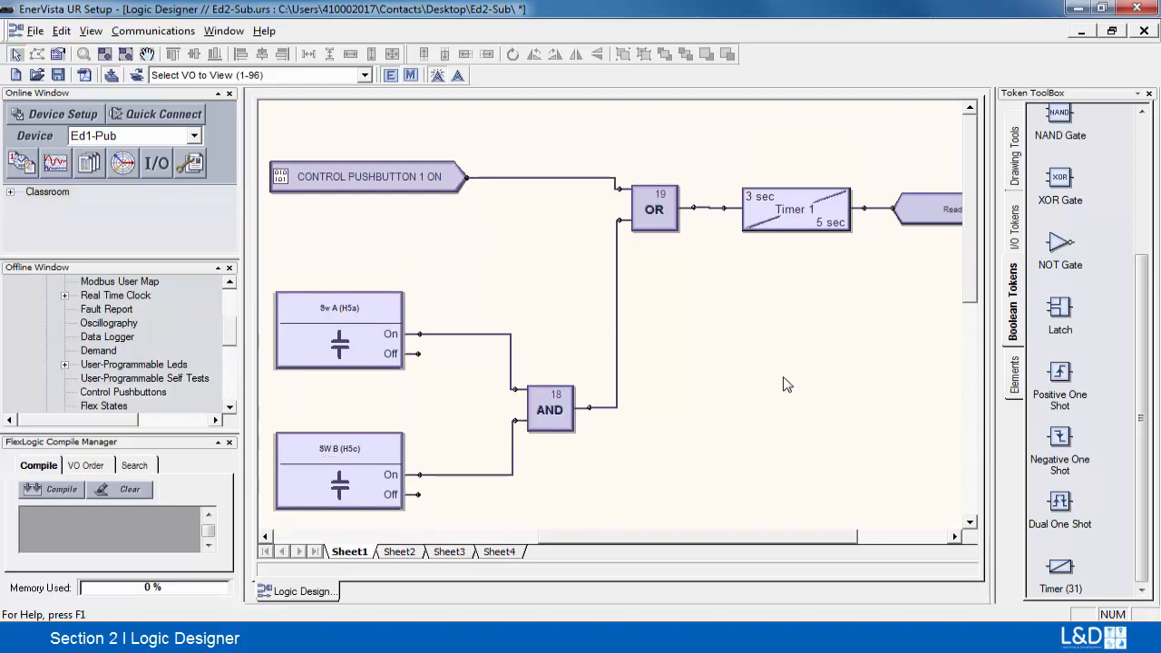
right_click(744, 350)
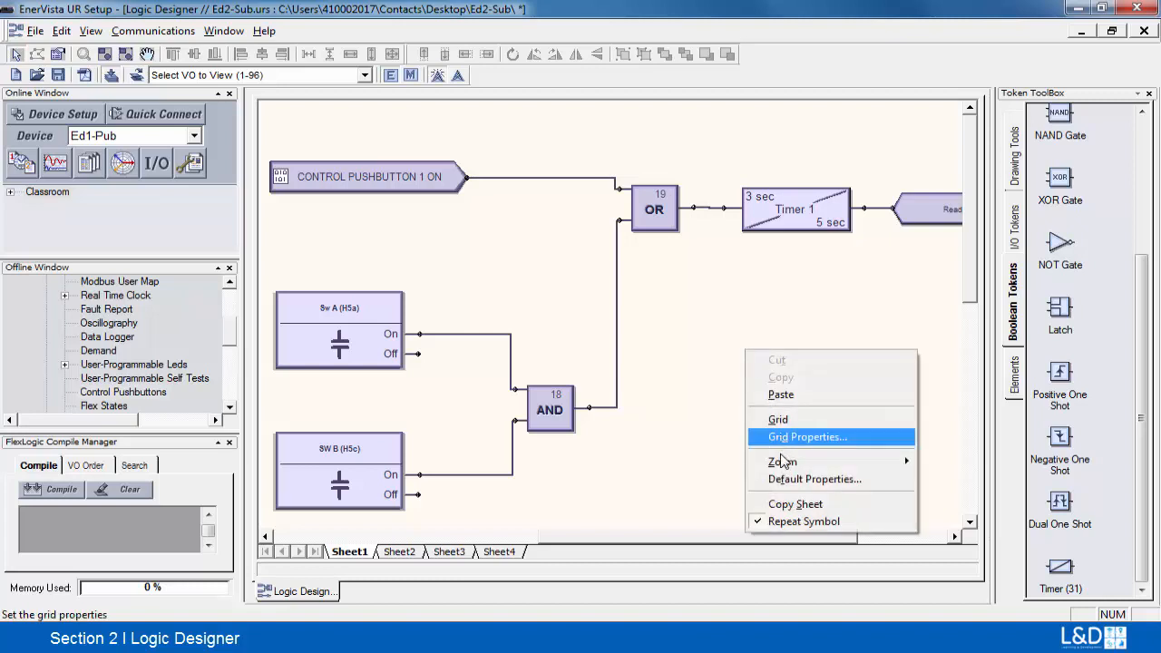
mouse_move(904, 463)
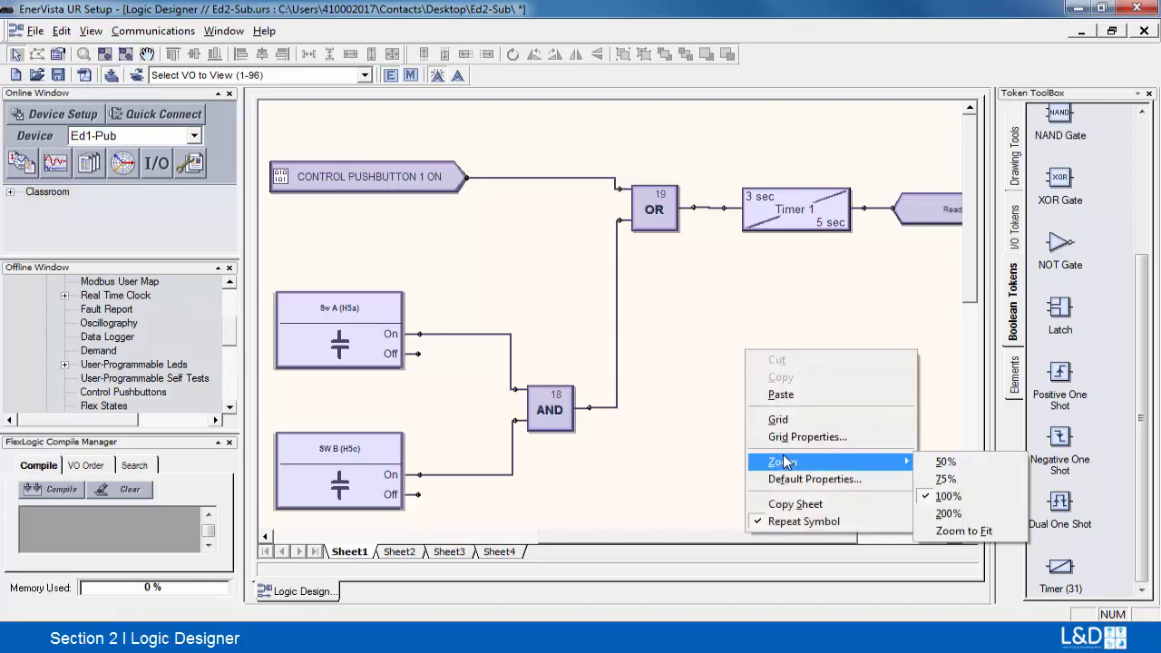
left_click(964, 534)
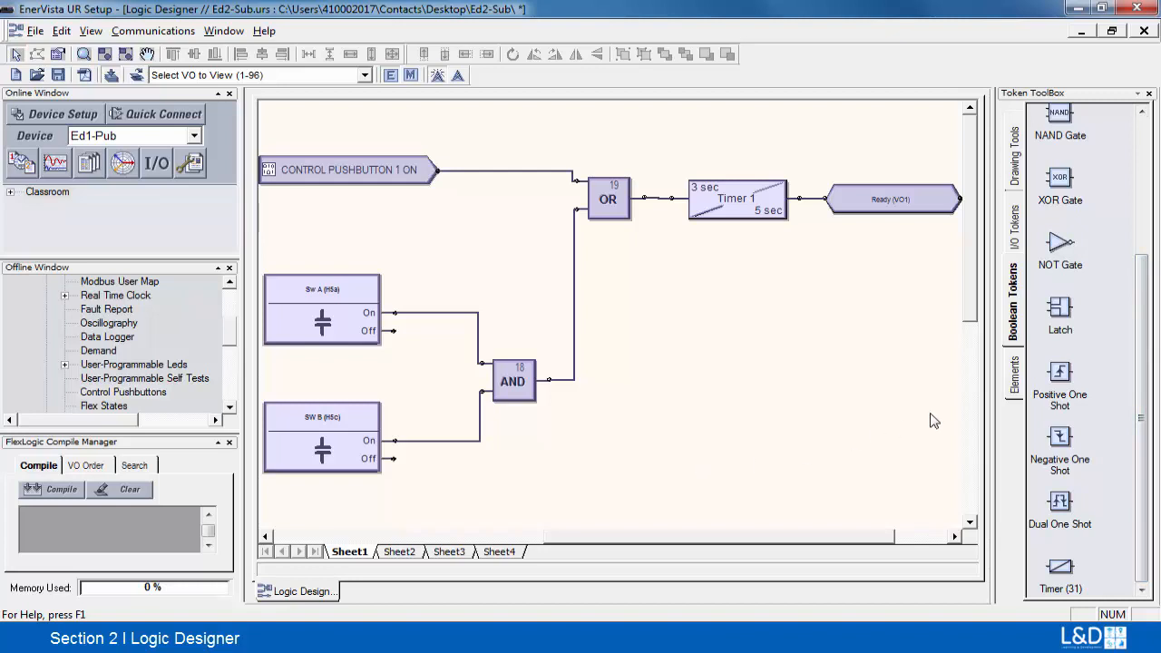
left_click_drag(1142, 417, 1099, 240)
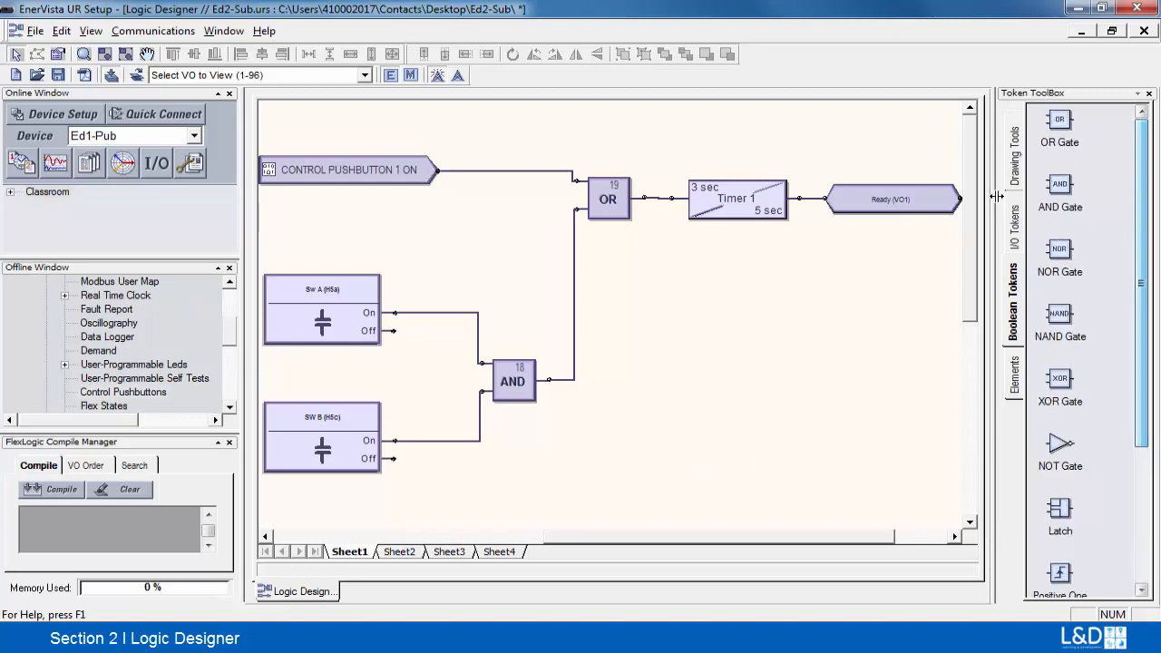
left_click(1016, 170)
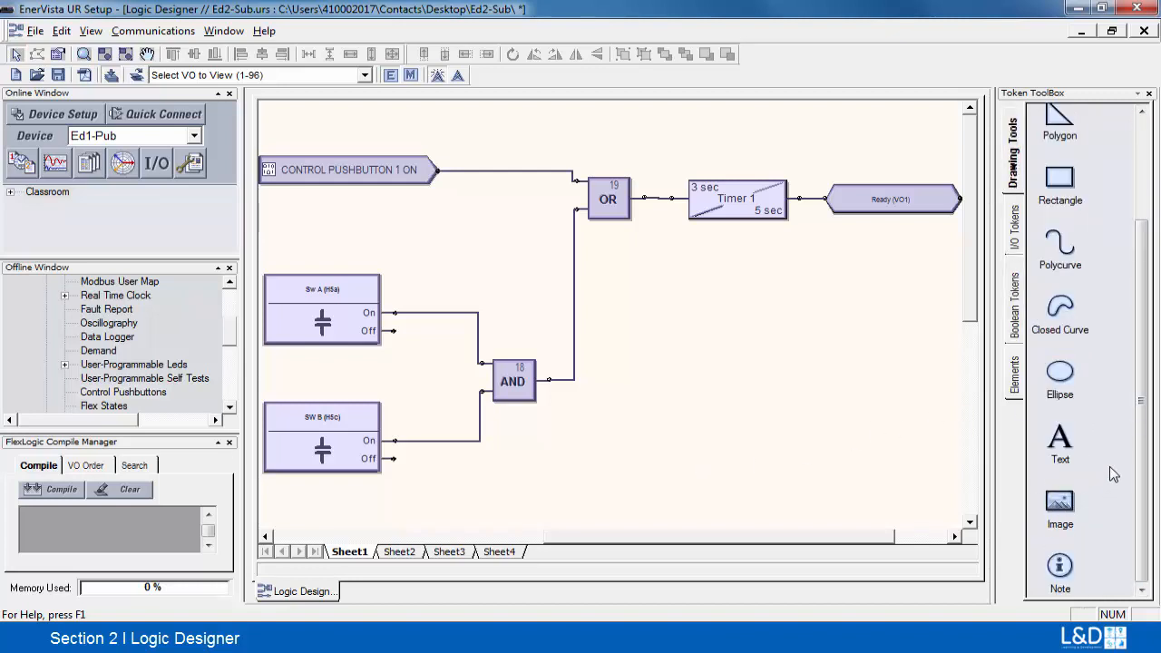
left_click(1067, 446)
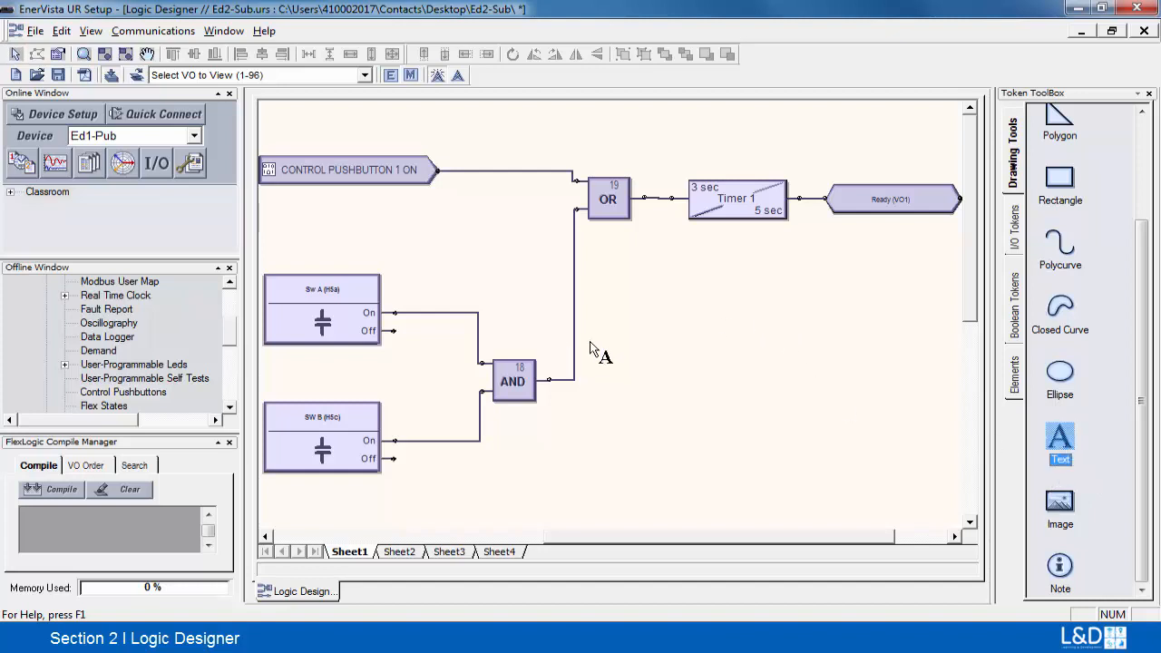
left_click(739, 309)
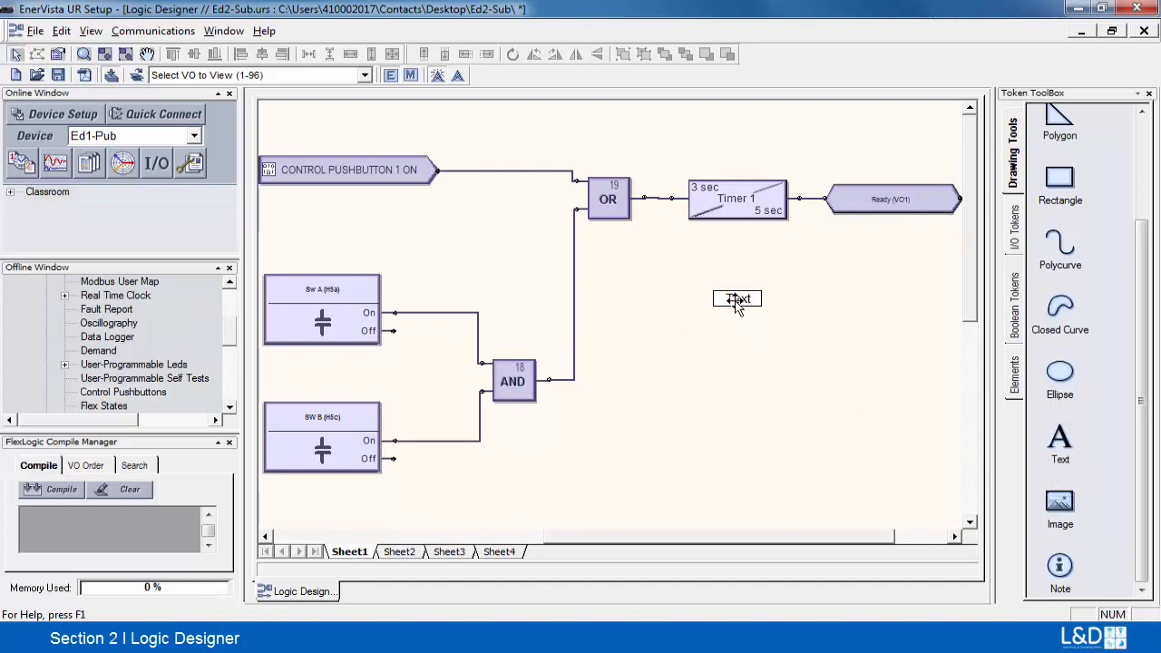
double_click(725, 296)
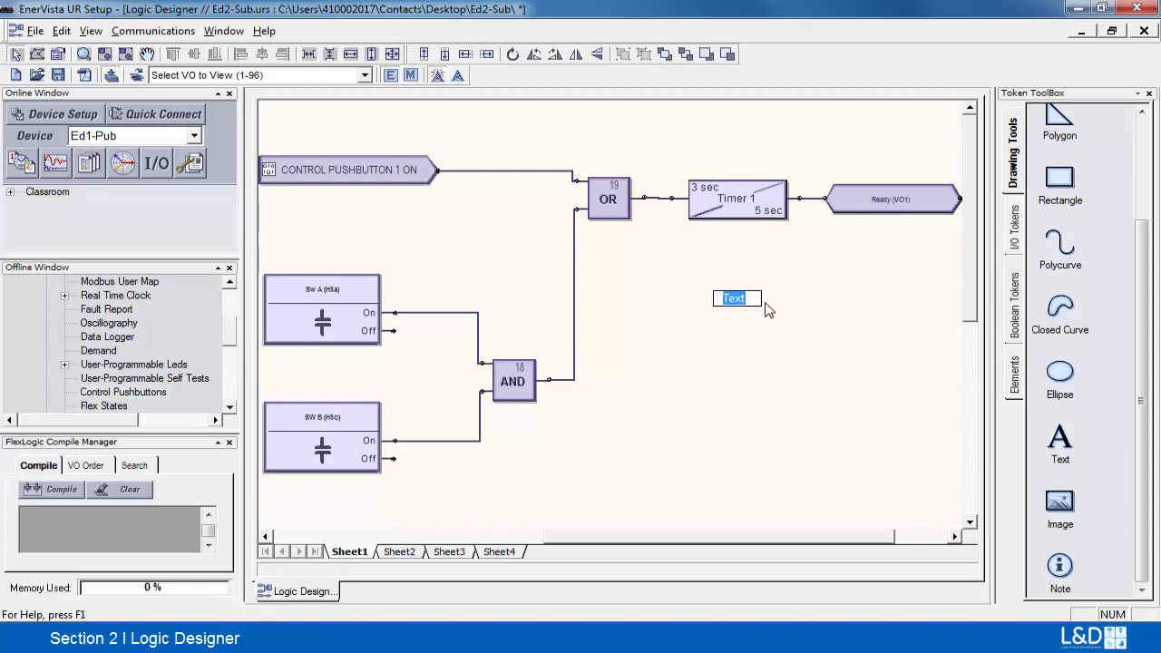
type("Start CC")
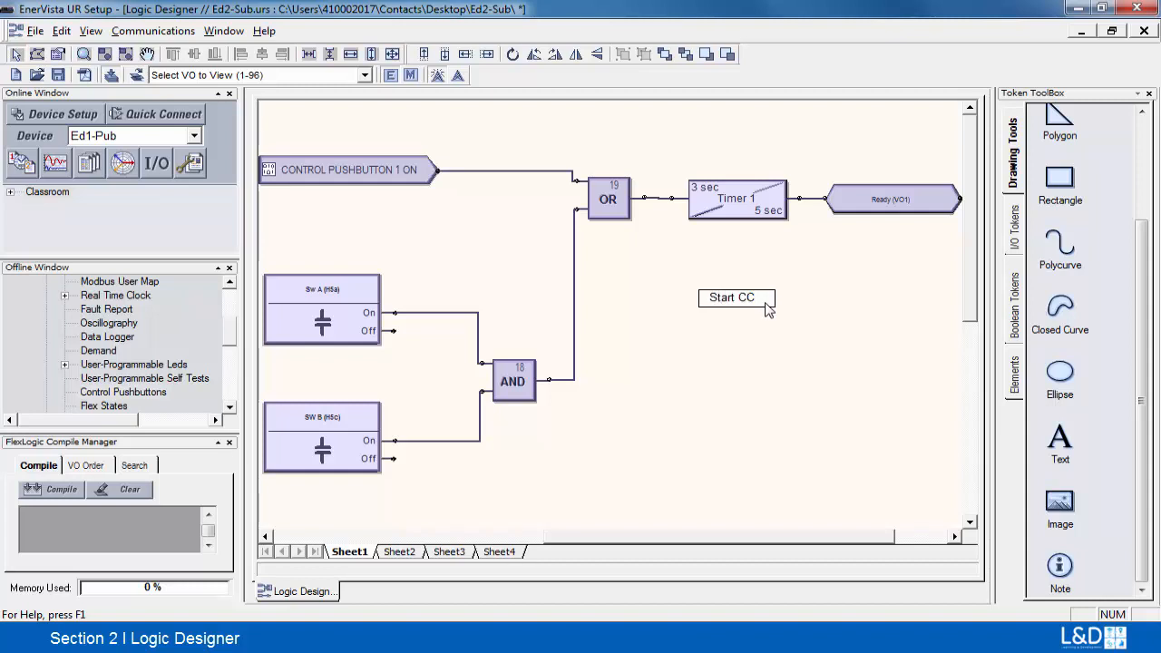
type("T")
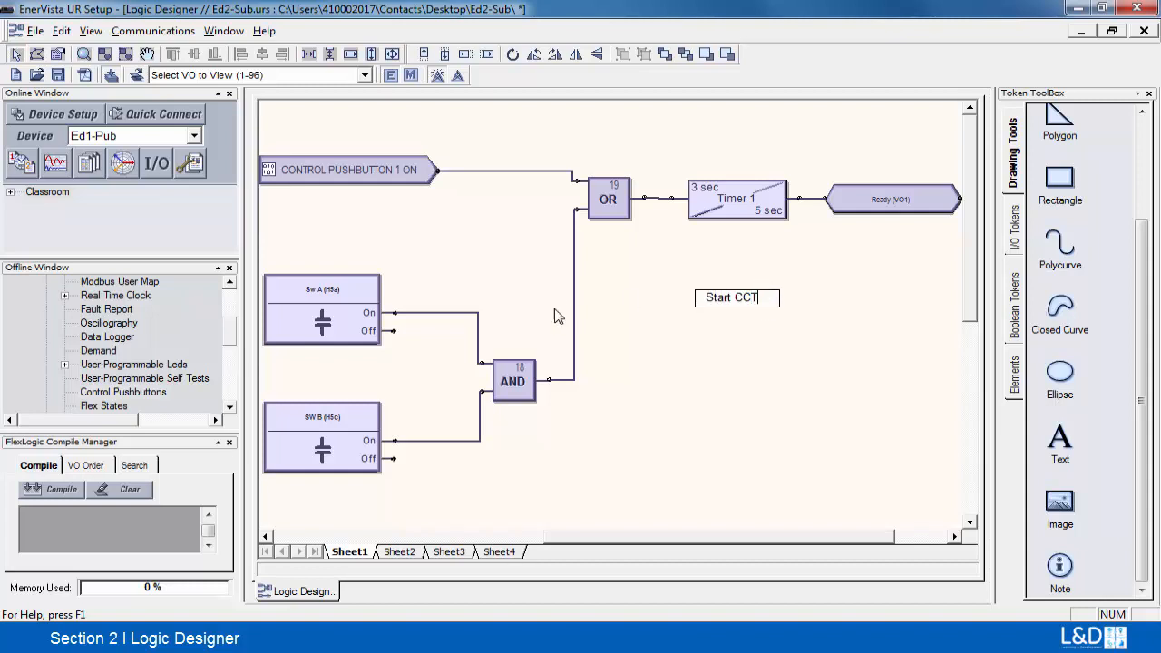
Review the line, fill and font properties of the Start CCT text label, keeping the existing settings.
right_click(763, 298)
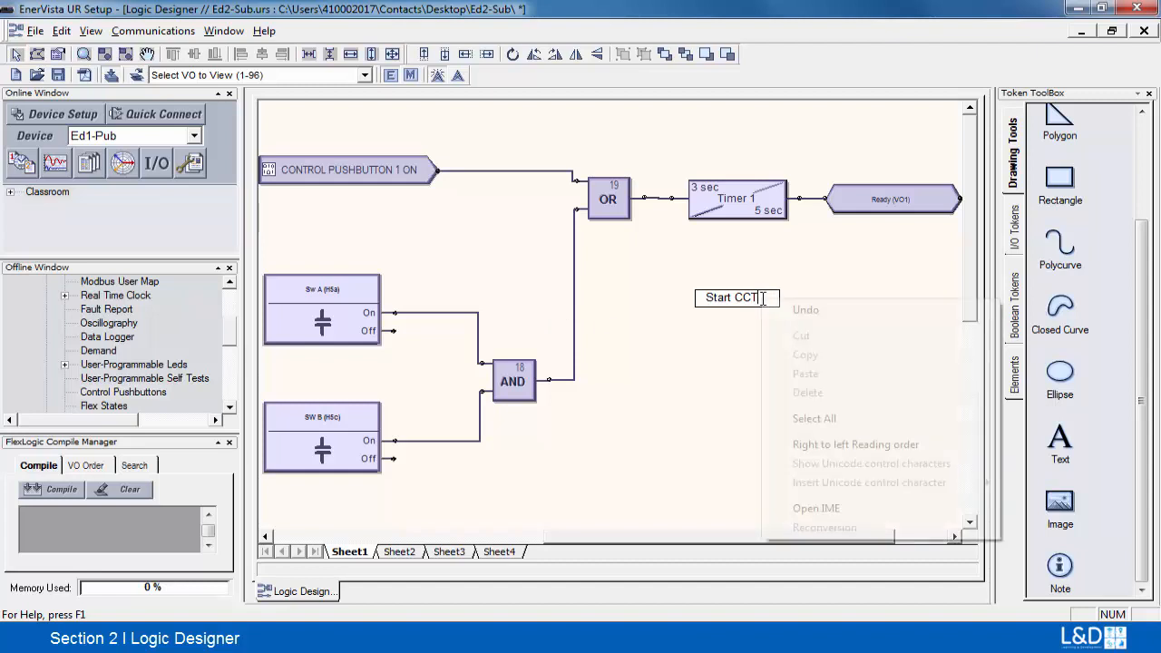
left_click(735, 297)
double_click(733, 297)
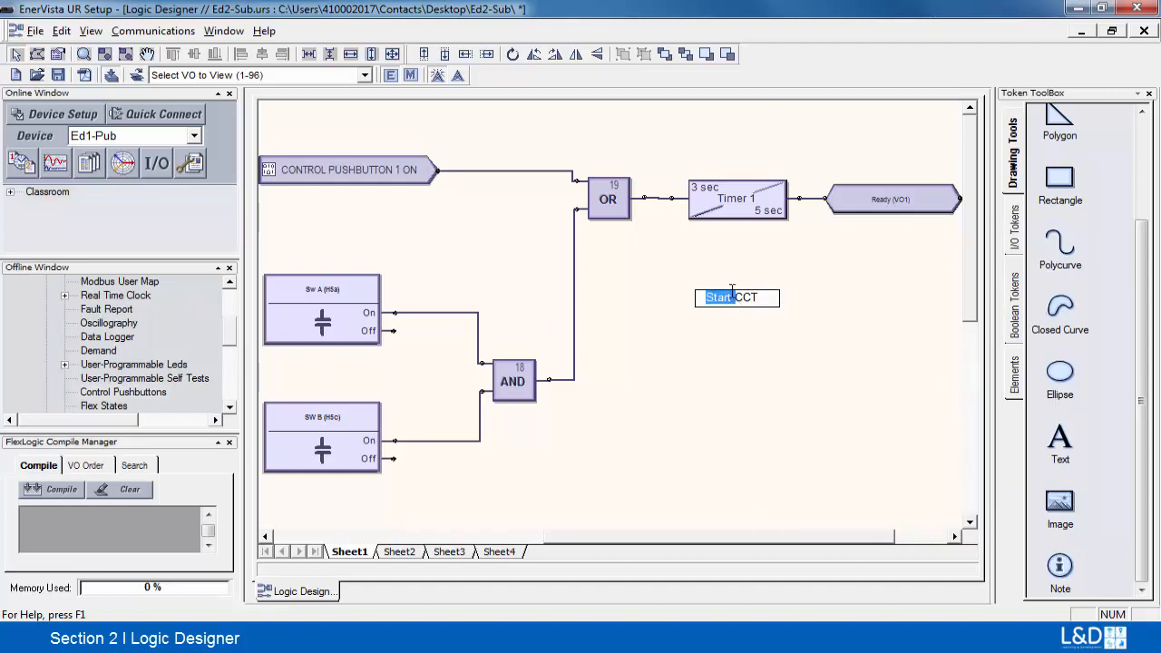
left_click(729, 292)
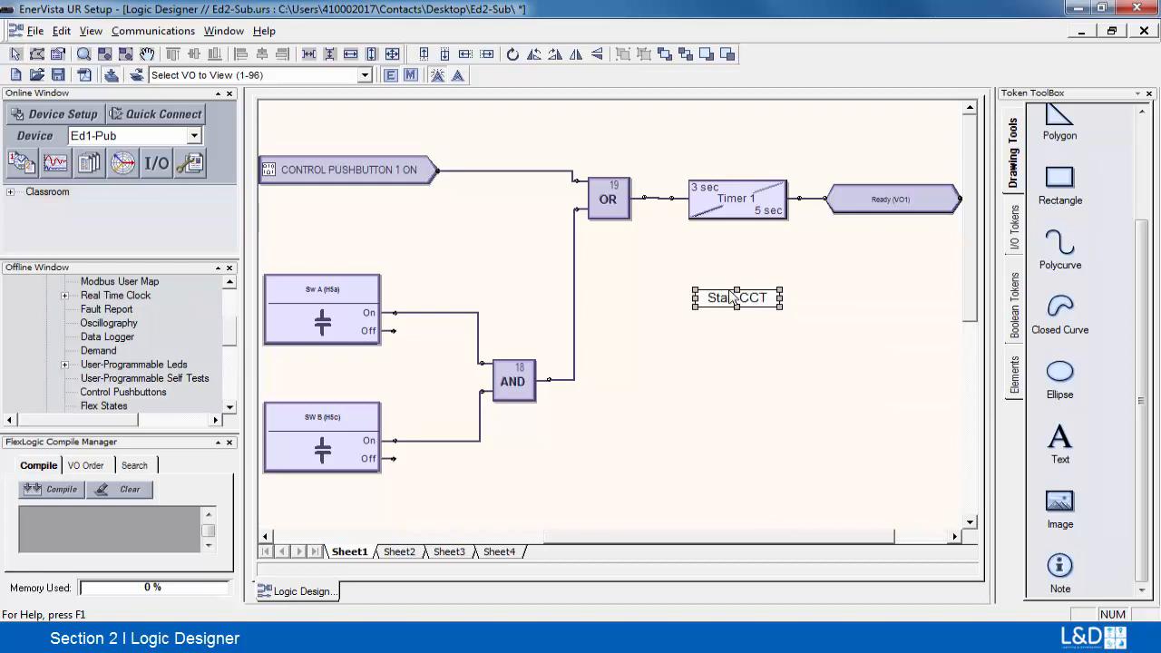
right_click(731, 290)
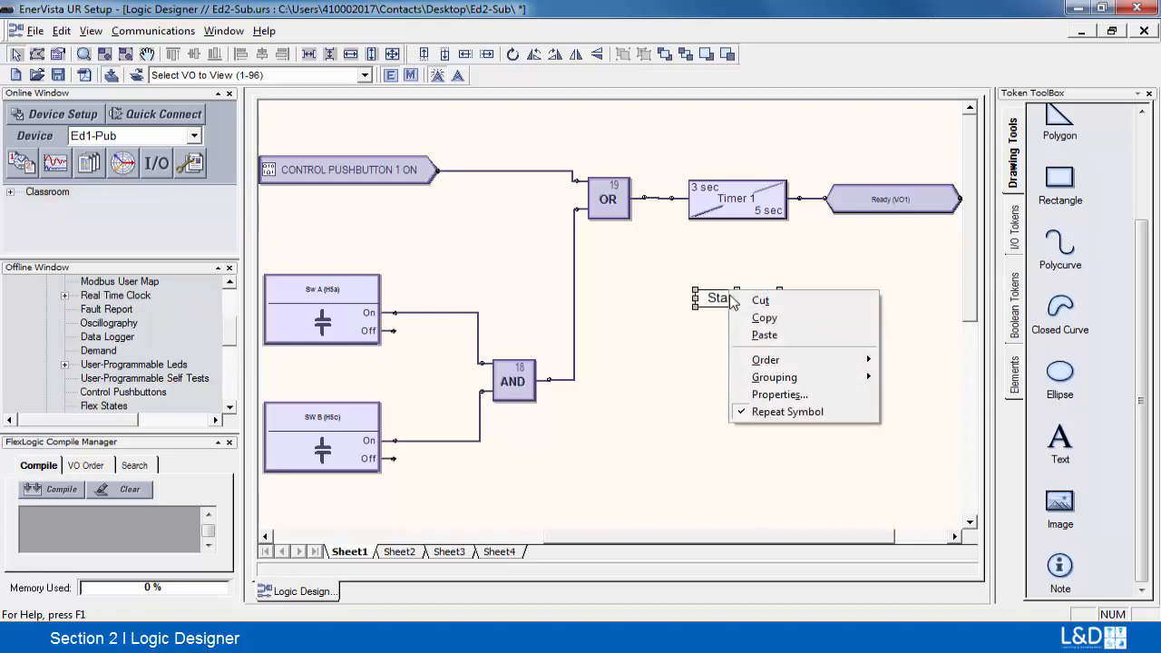
left_click(779, 395)
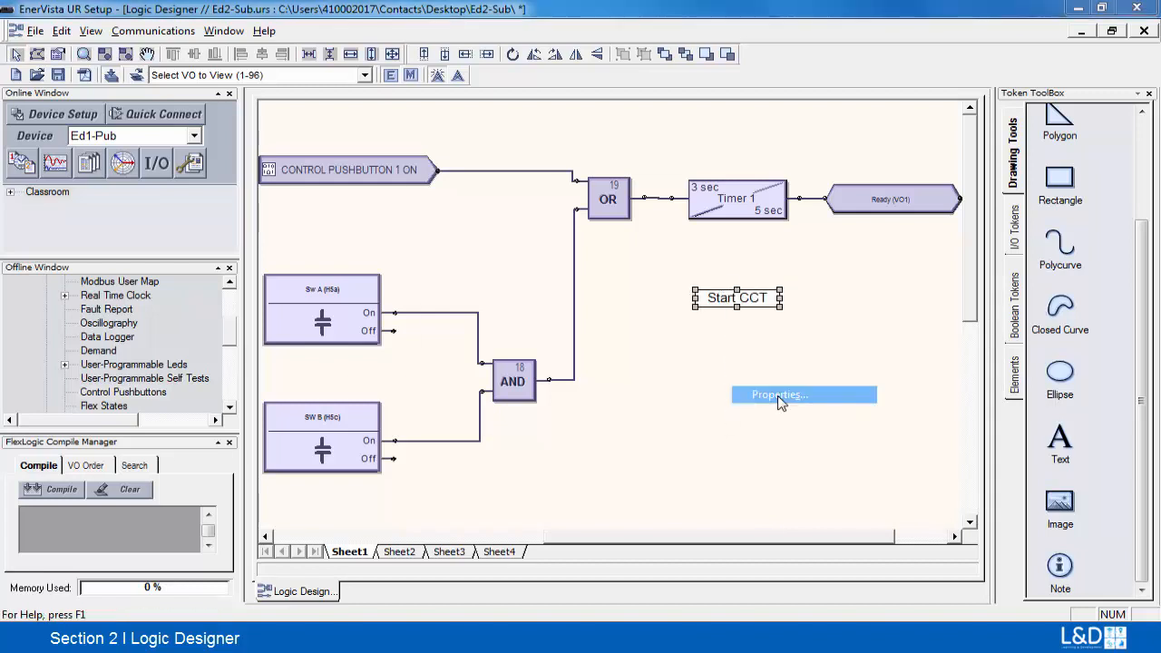
left_click(480, 219)
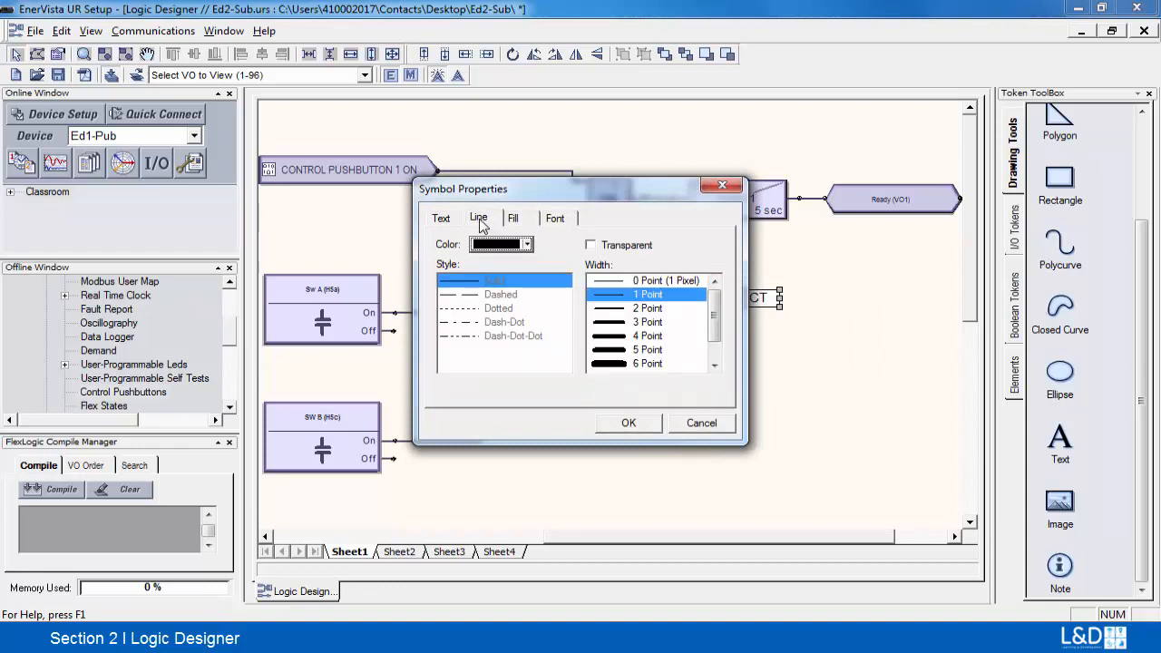
left_click_drag(585, 191, 666, 262)
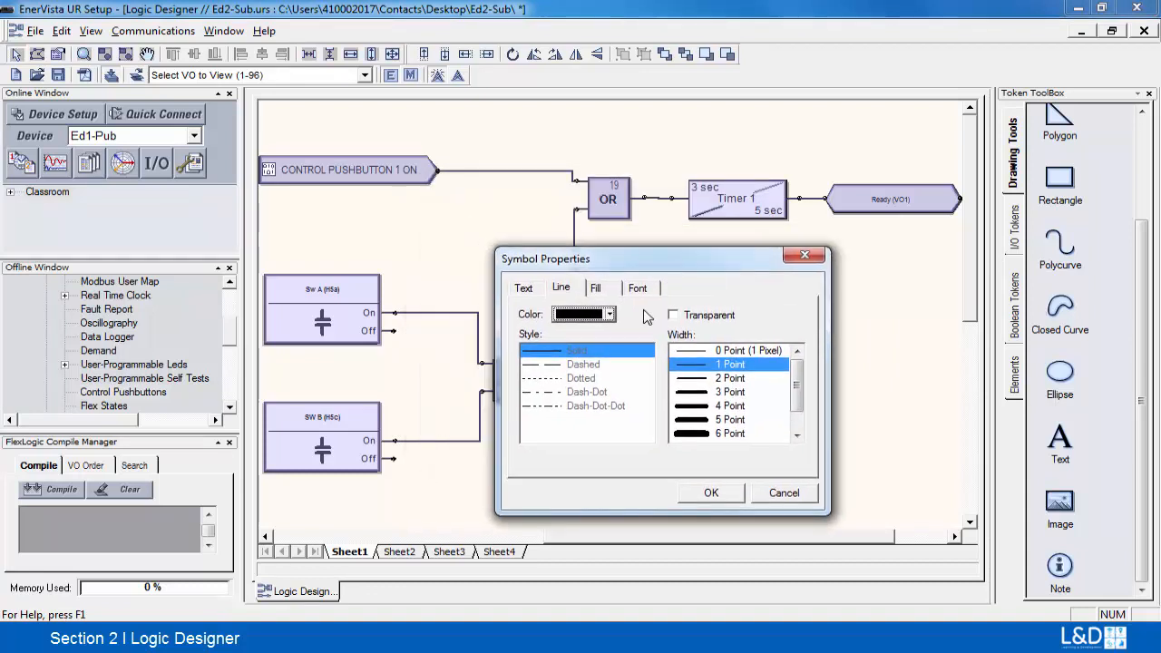
left_click(598, 290)
left_click(652, 289)
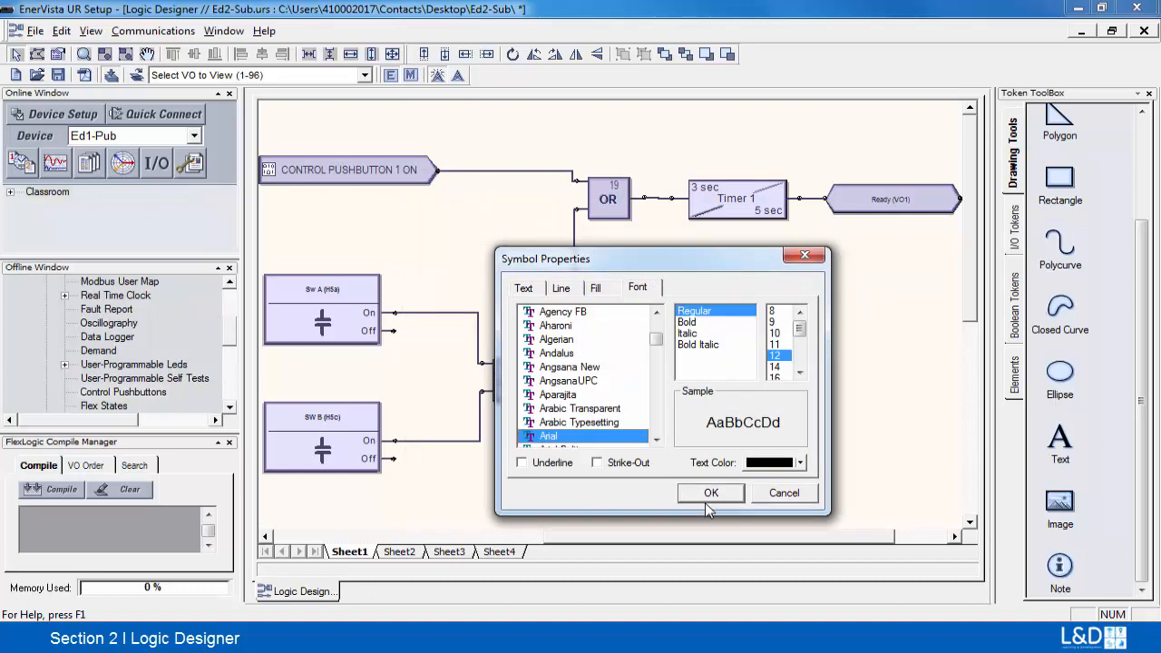
left_click(711, 493)
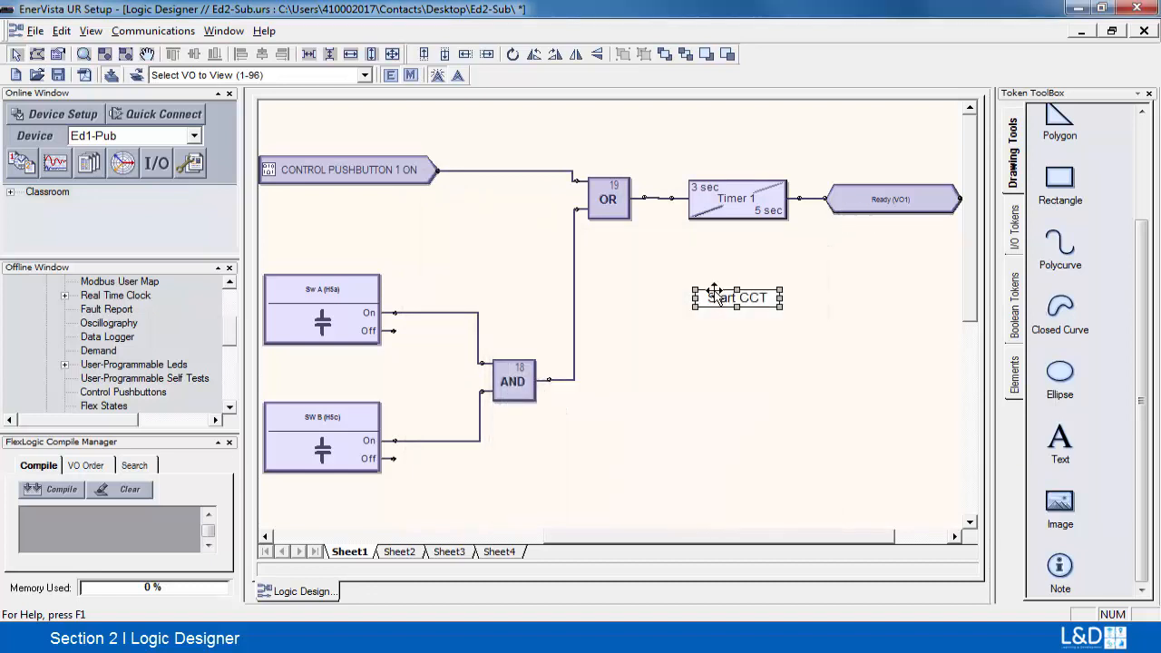
Move the Start CCT label above the Control Pushbutton 1 On input and place a note above the OR gate.
left_click_drag(362, 121, 320, 118)
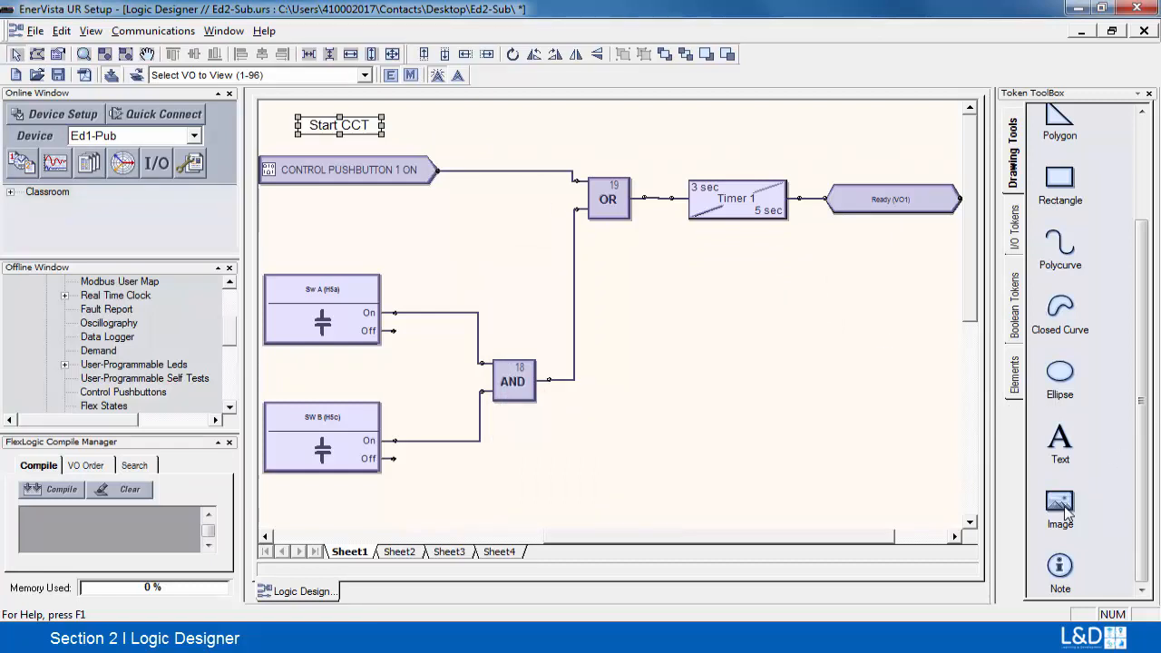
left_click(1061, 570)
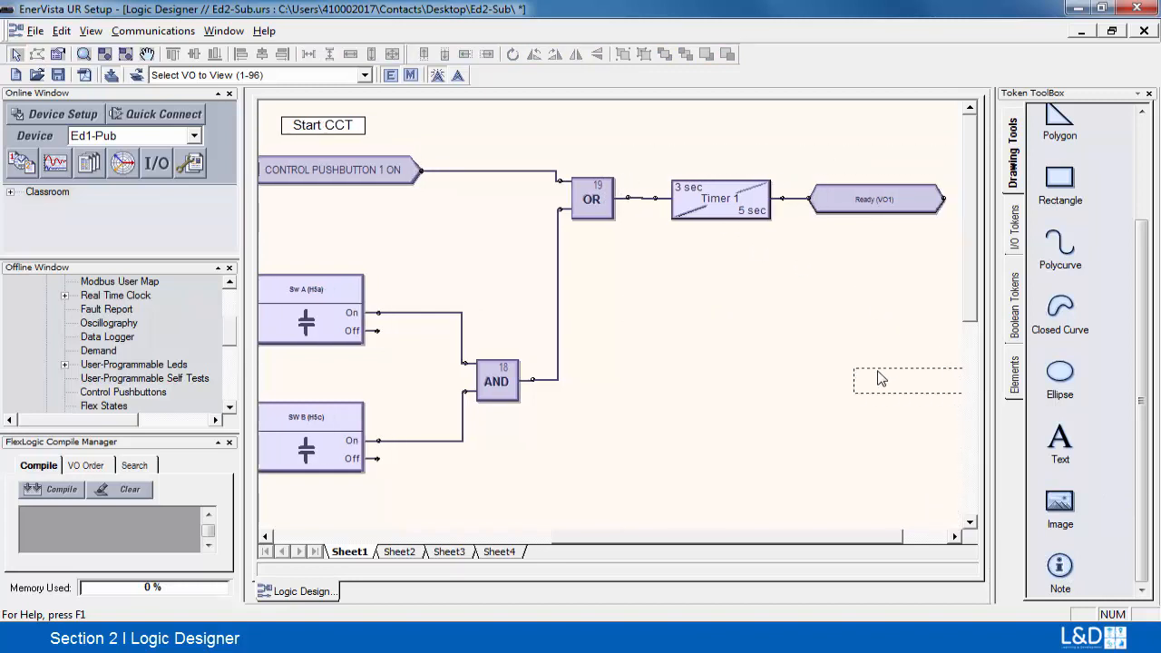
left_click_drag(1063, 569, 511, 131)
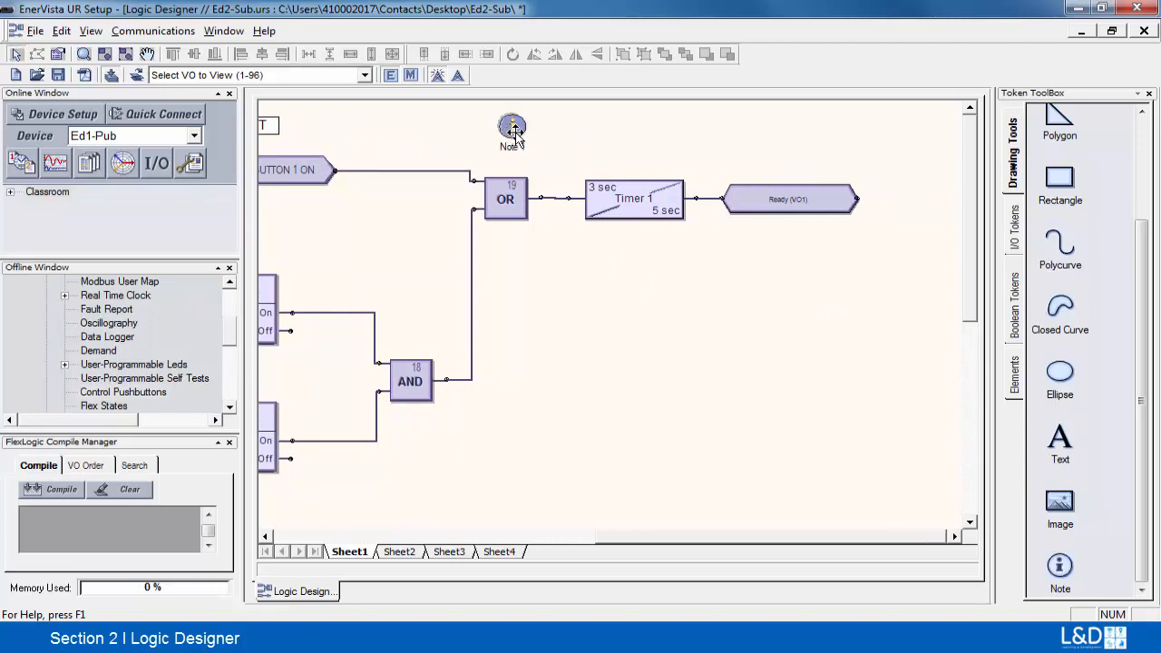
Name the new note "Feeder A" and give it the description "This circuit is being used for confirmation".
double_click(512, 127)
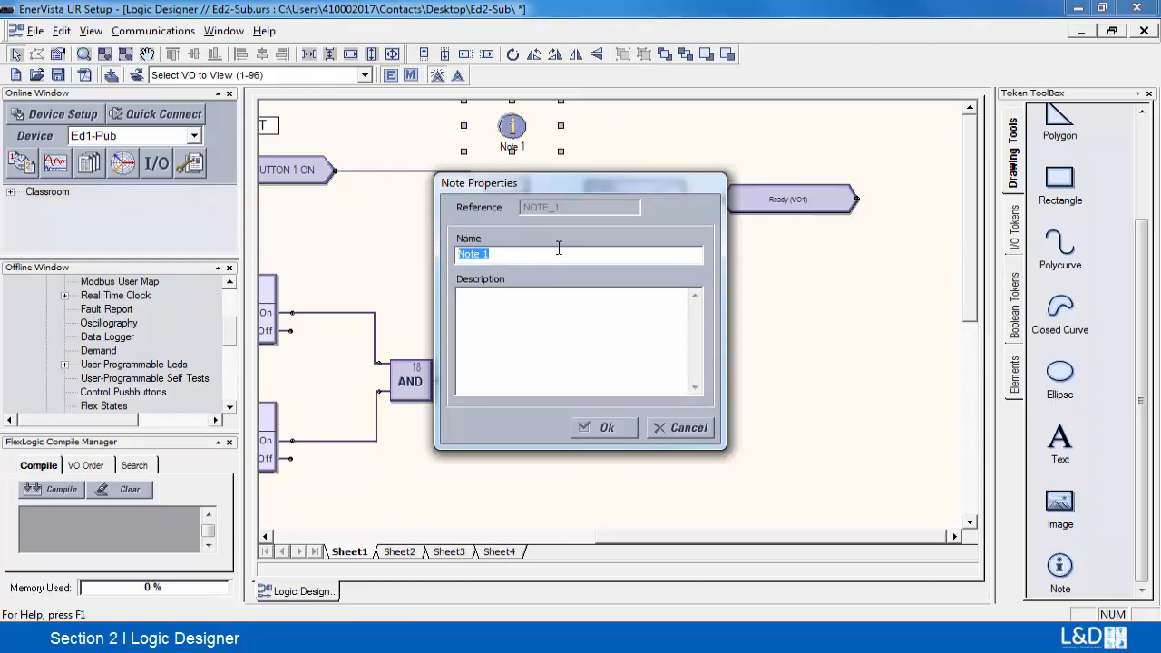
type("Feeder A")
left_click(510, 316)
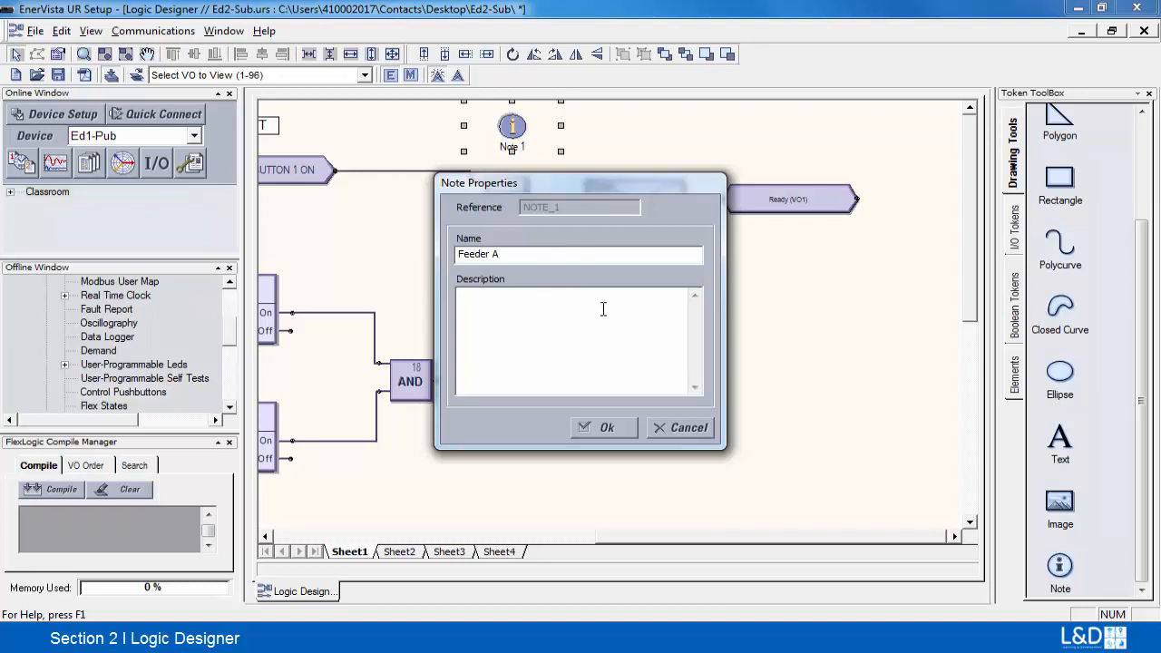
type("This circuit is ")
type("ve")
key("BackSpace")
key("BackSpace")
type("being used for")
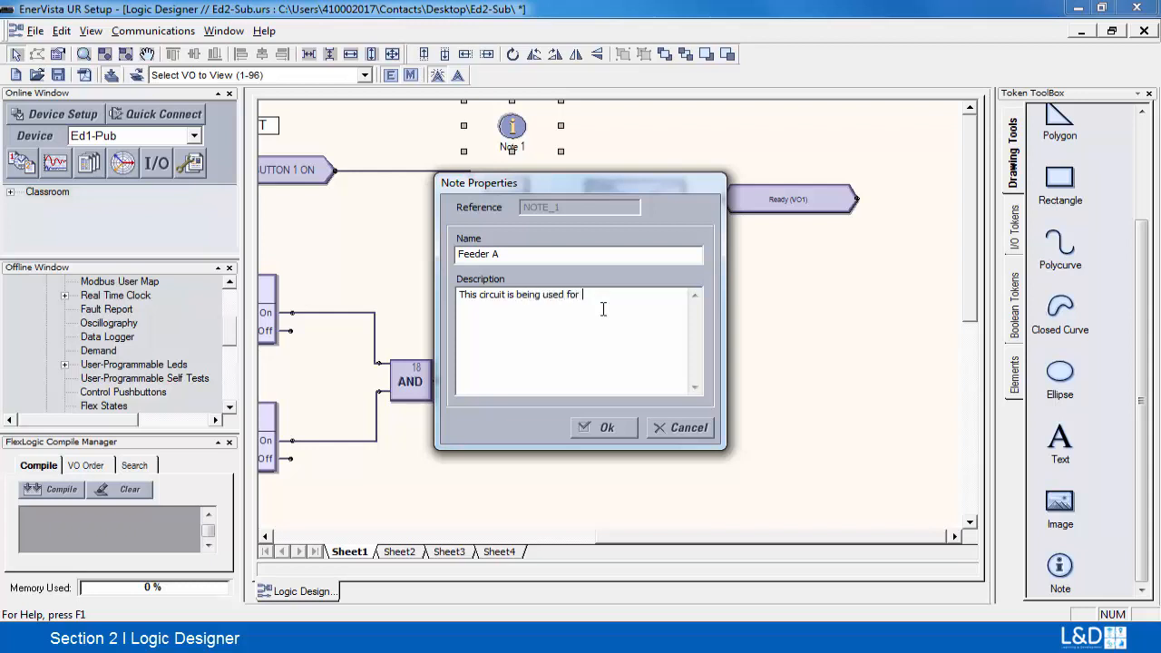
type(" confirmation")
left_click(599, 427)
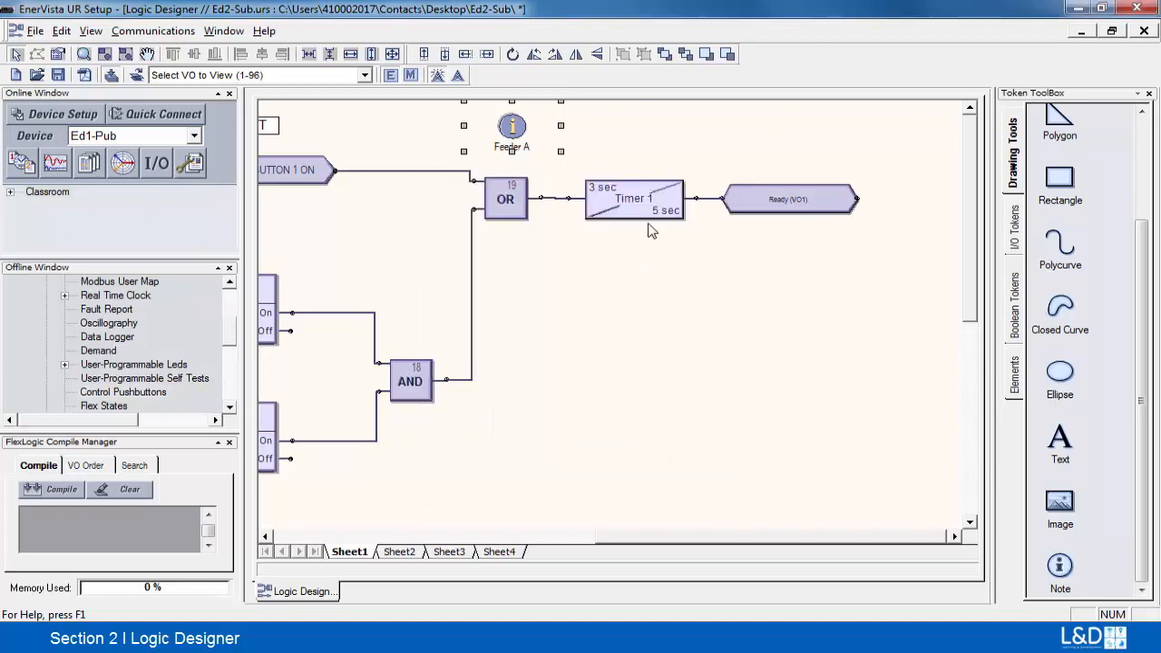
left_click(644, 132)
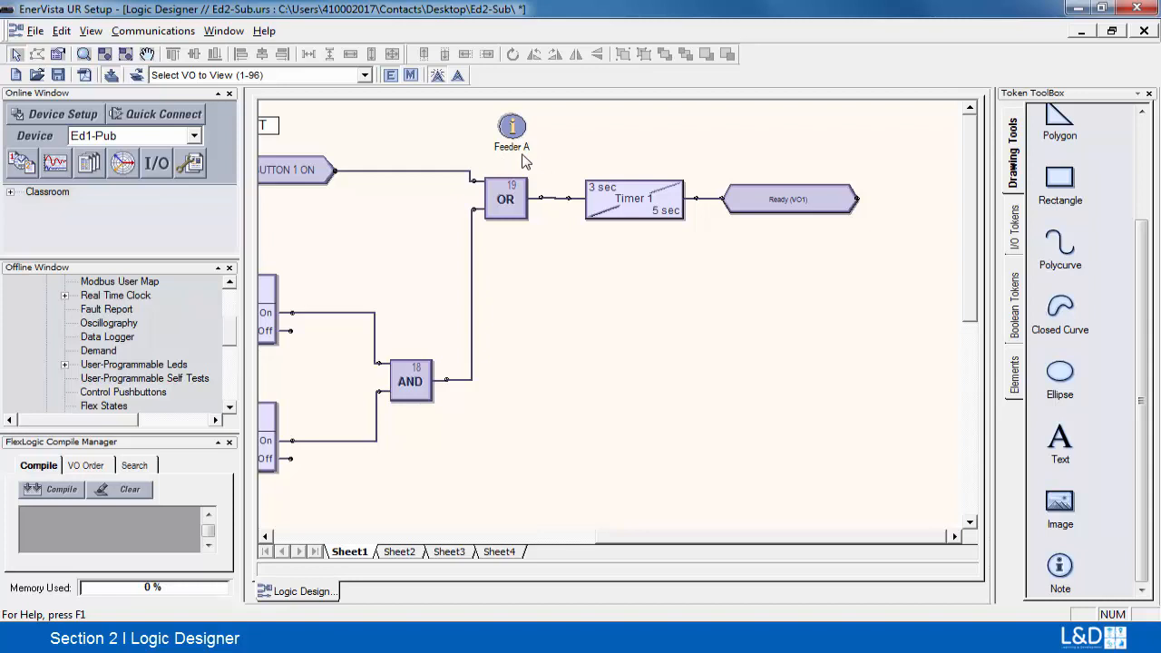
Check the Feeder A note's properties without changing them and zoom the sheet to fit the whole logic diagram.
double_click(510, 128)
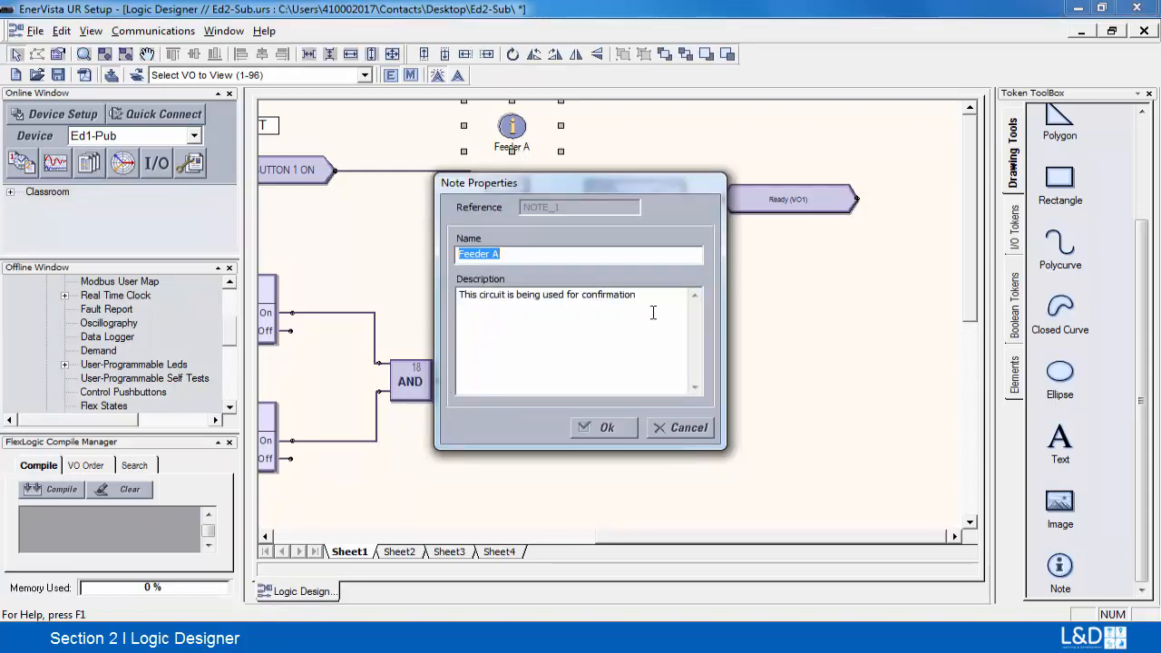
left_click(682, 428)
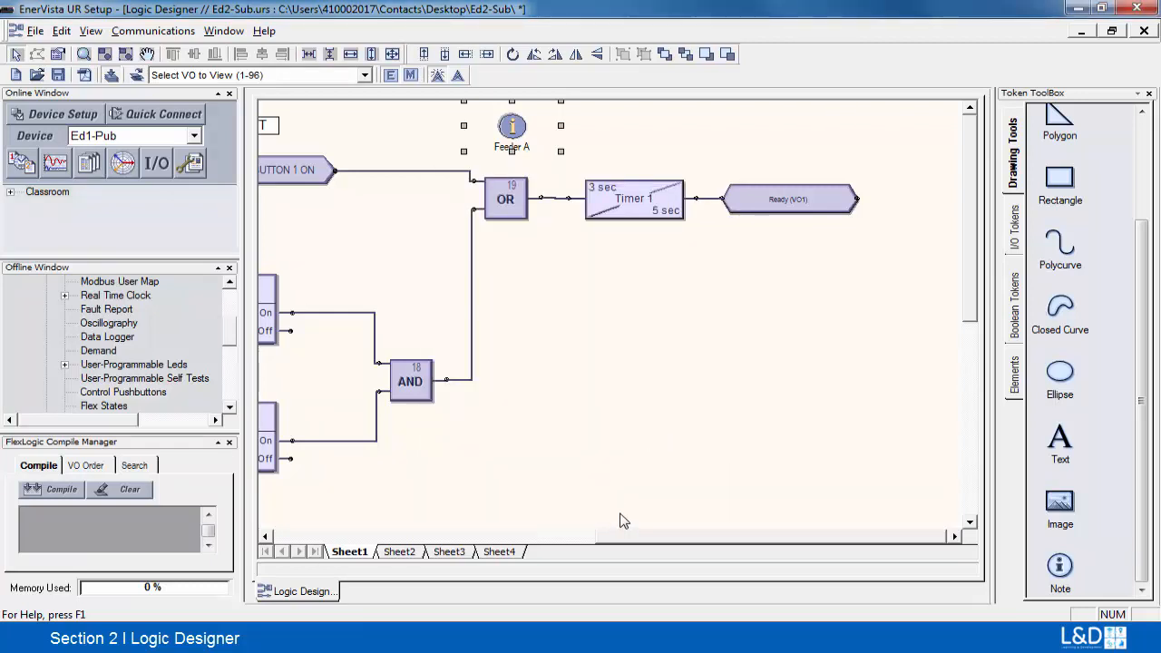
right_click(734, 371)
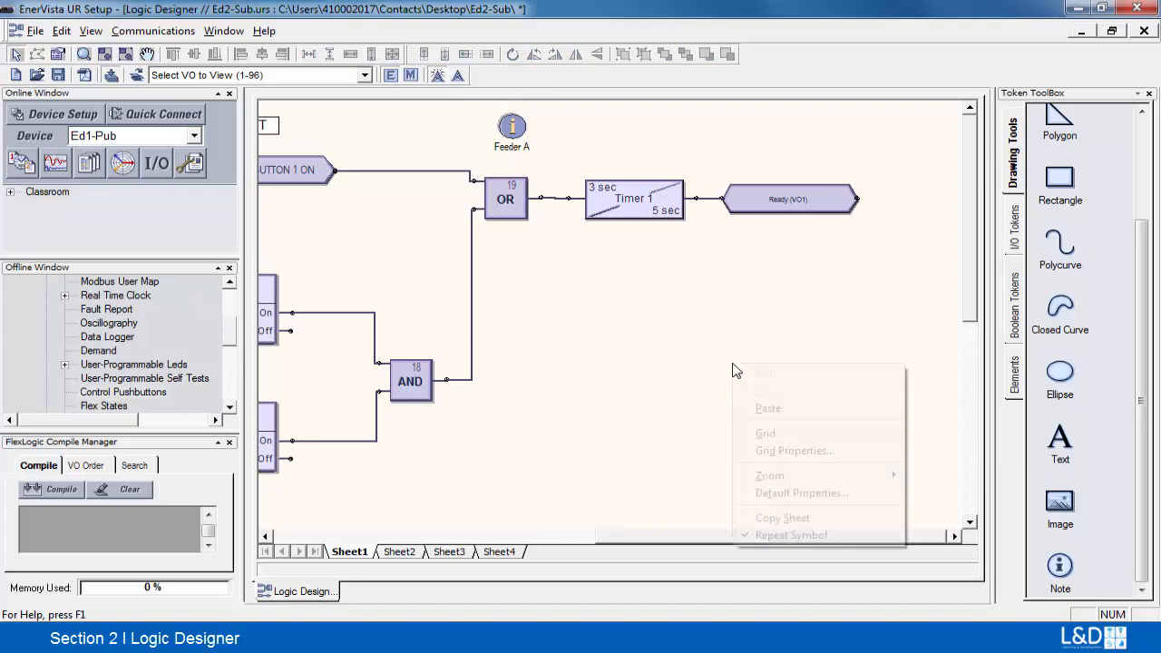
mouse_move(767, 481)
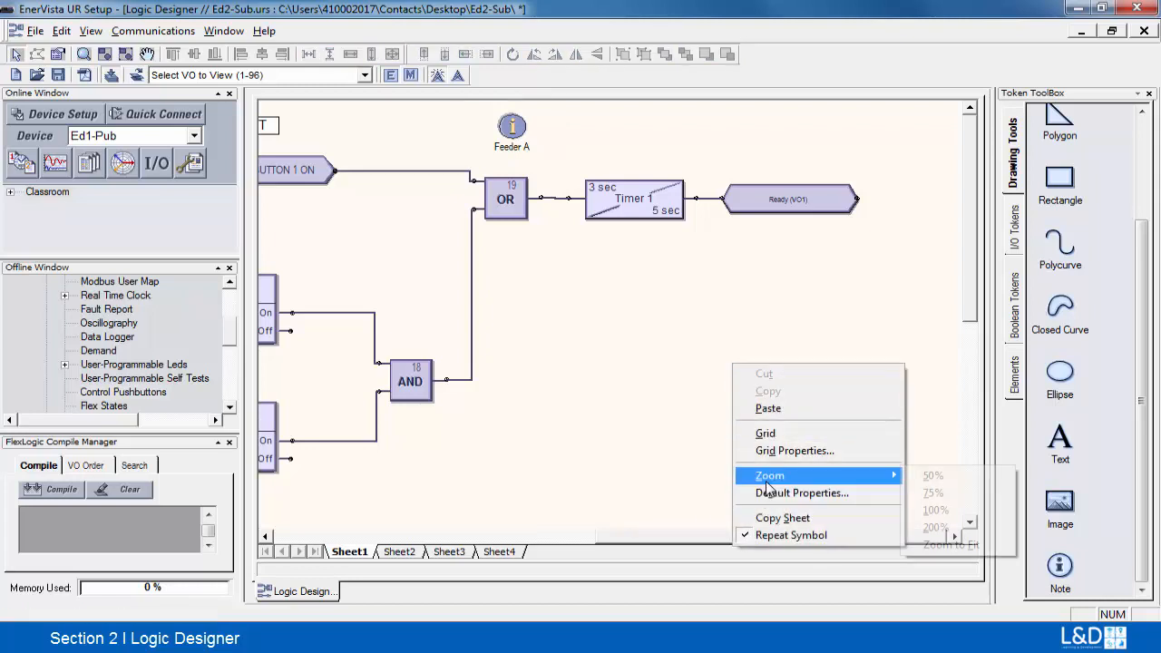
left_click(948, 545)
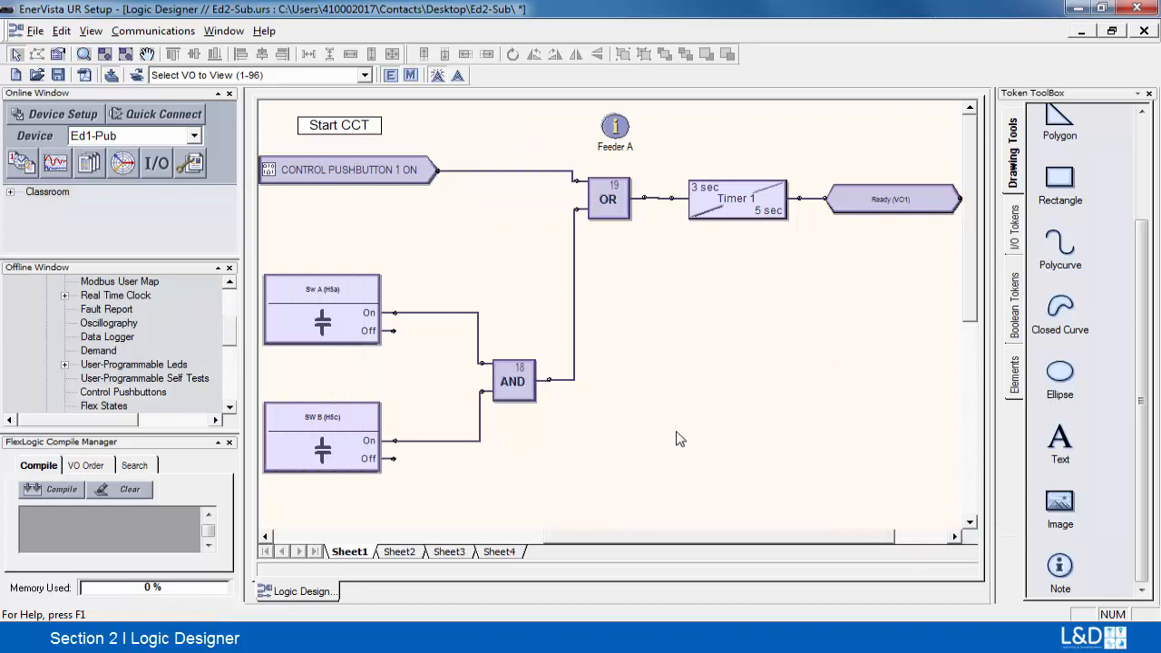
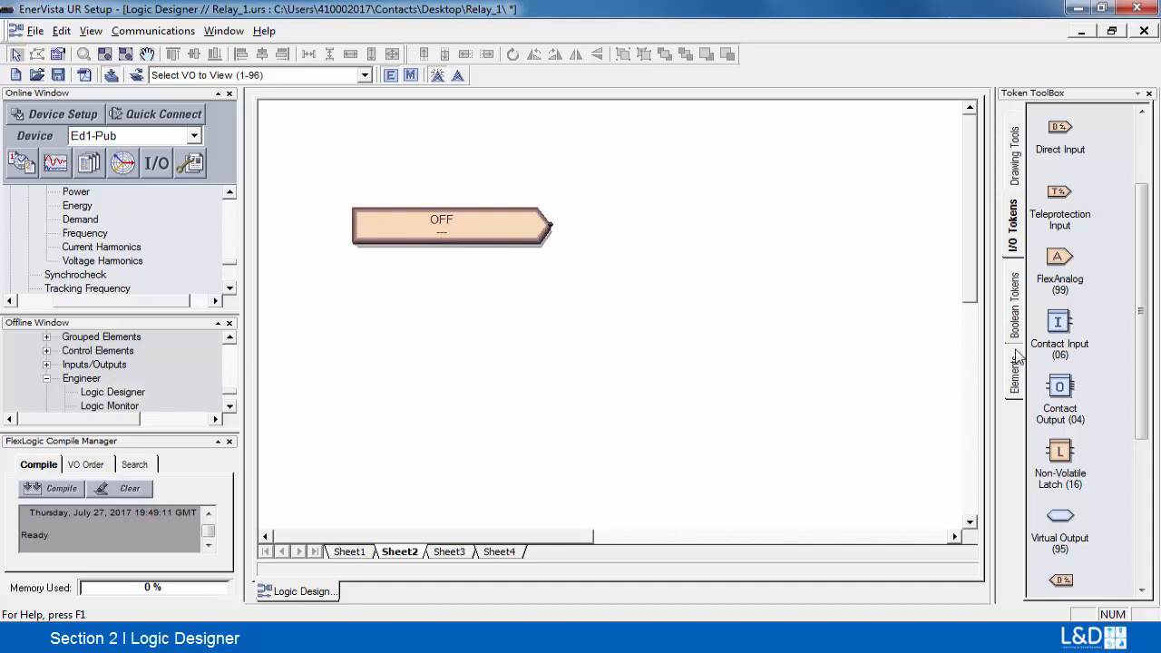
Place a FlexElement on Sheet2 to the right of the FlexAnalog input.
left_click(1016, 368)
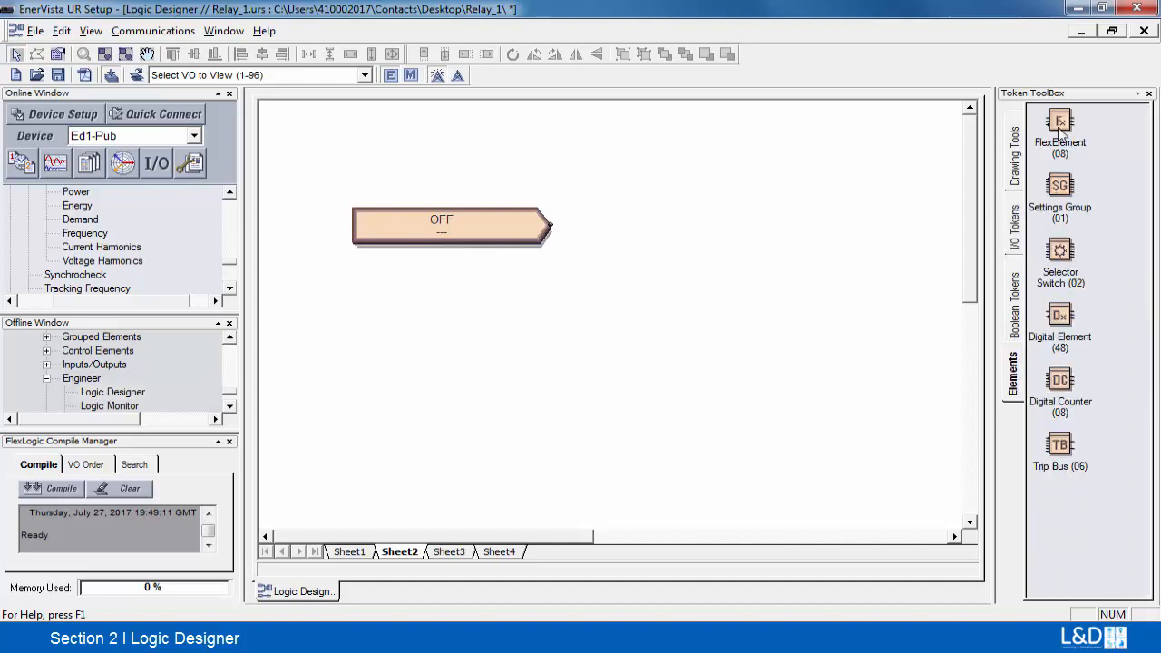
left_click_drag(1061, 135, 778, 252)
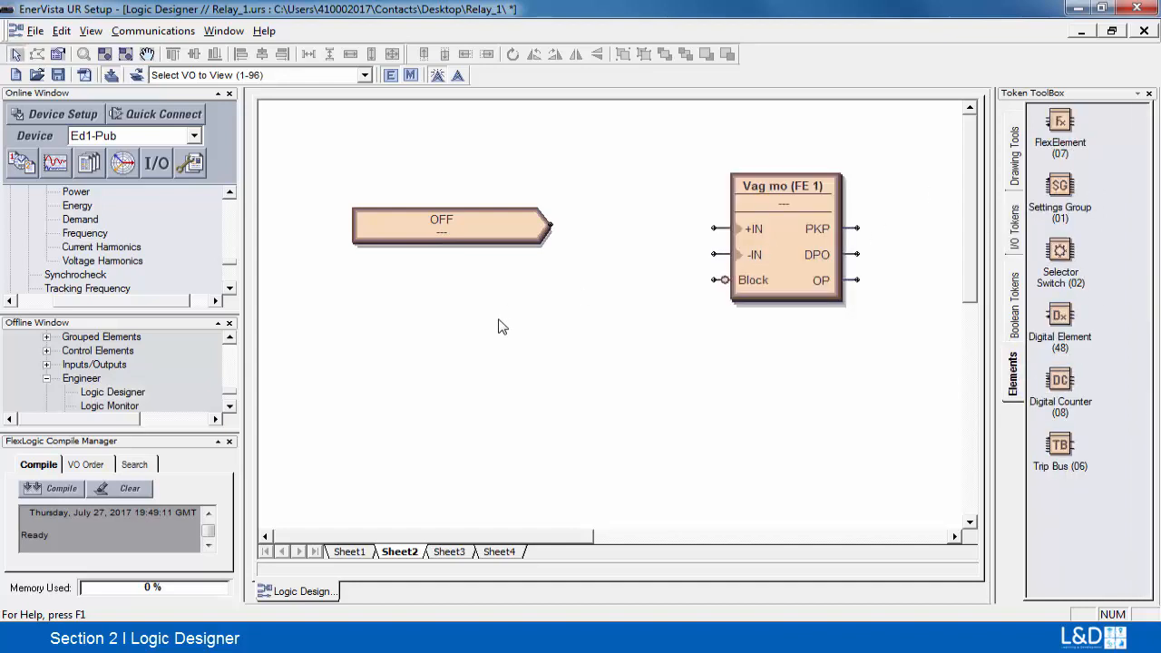
Set the FlexAnalog input's family to Source 1 Voltage and its input to SRC1 Vag RMS.
left_click(453, 238)
double_click(454, 238)
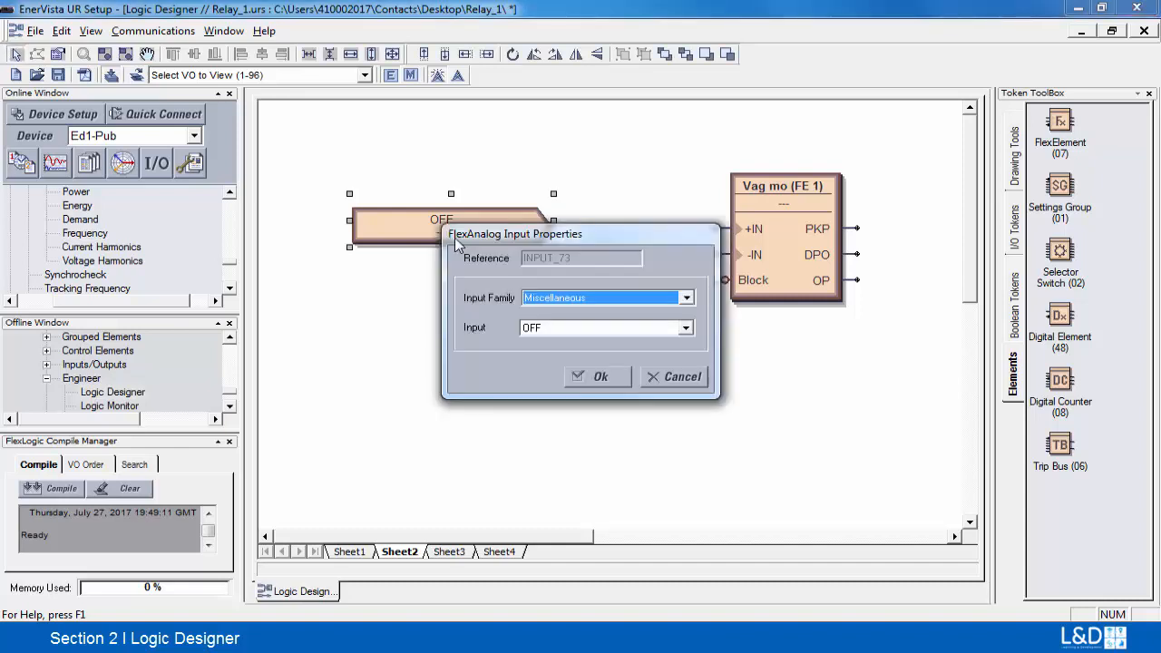
left_click(687, 298)
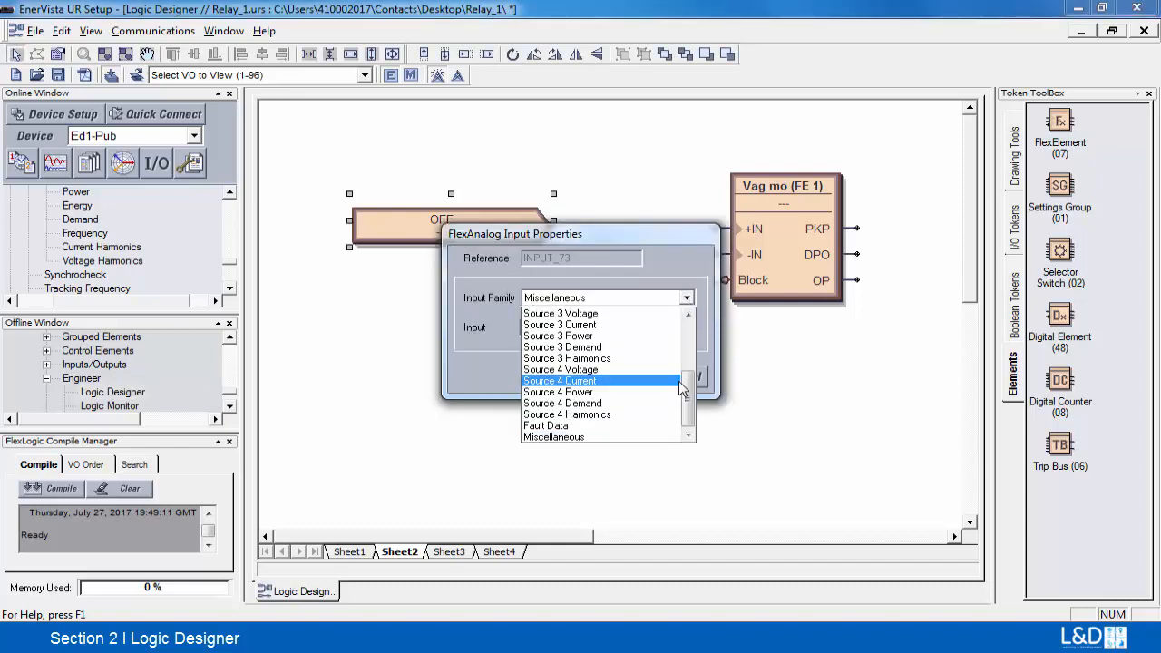
left_click_drag(687, 387, 701, 300)
left_click(617, 315)
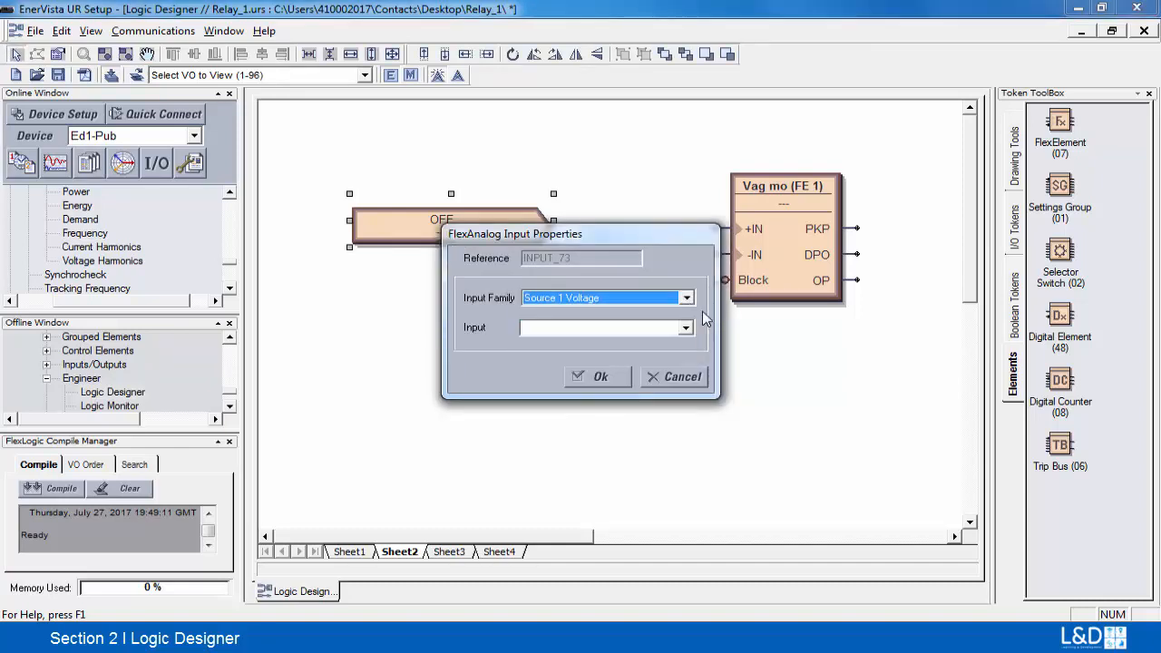
left_click(686, 328)
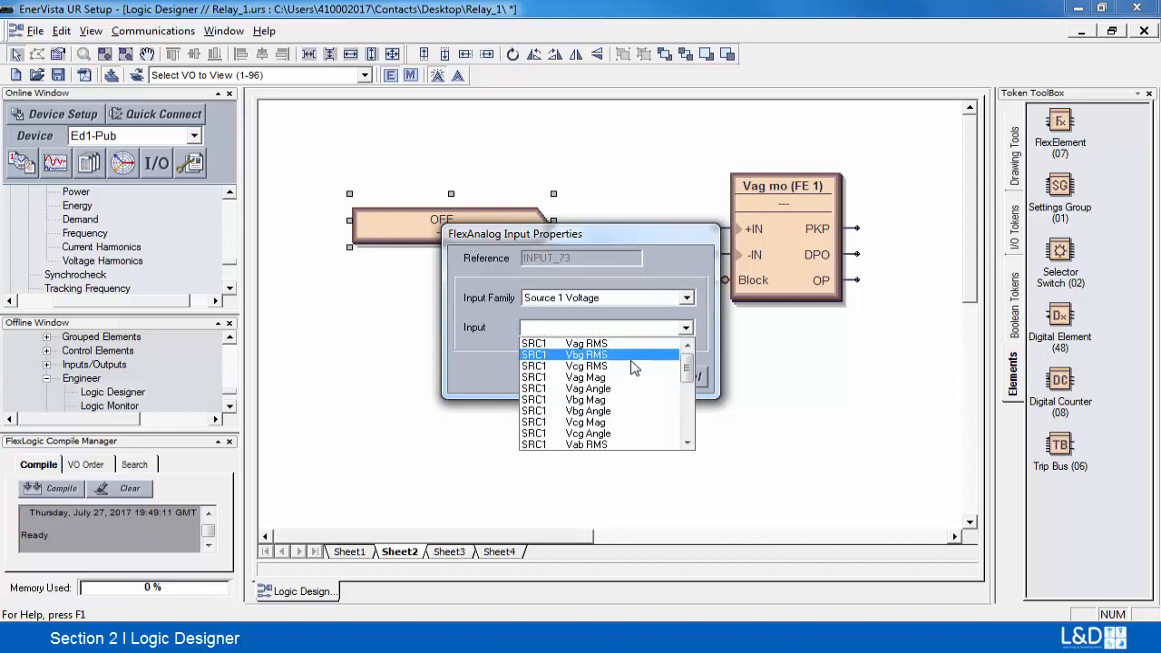
left_click(644, 348)
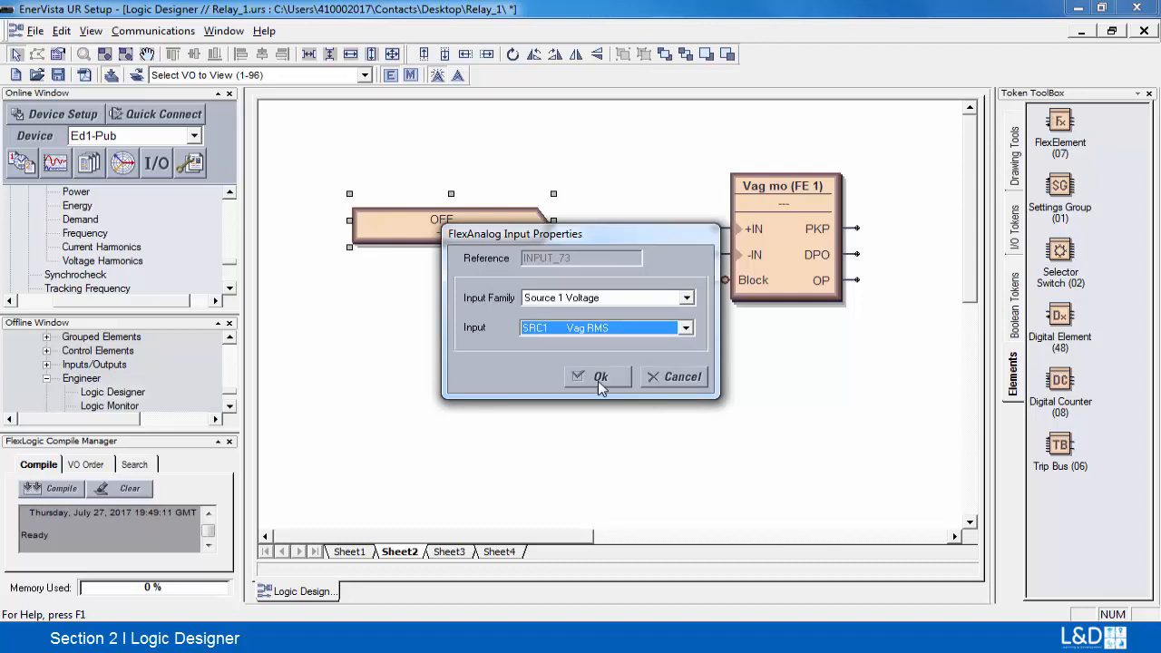
left_click(600, 377)
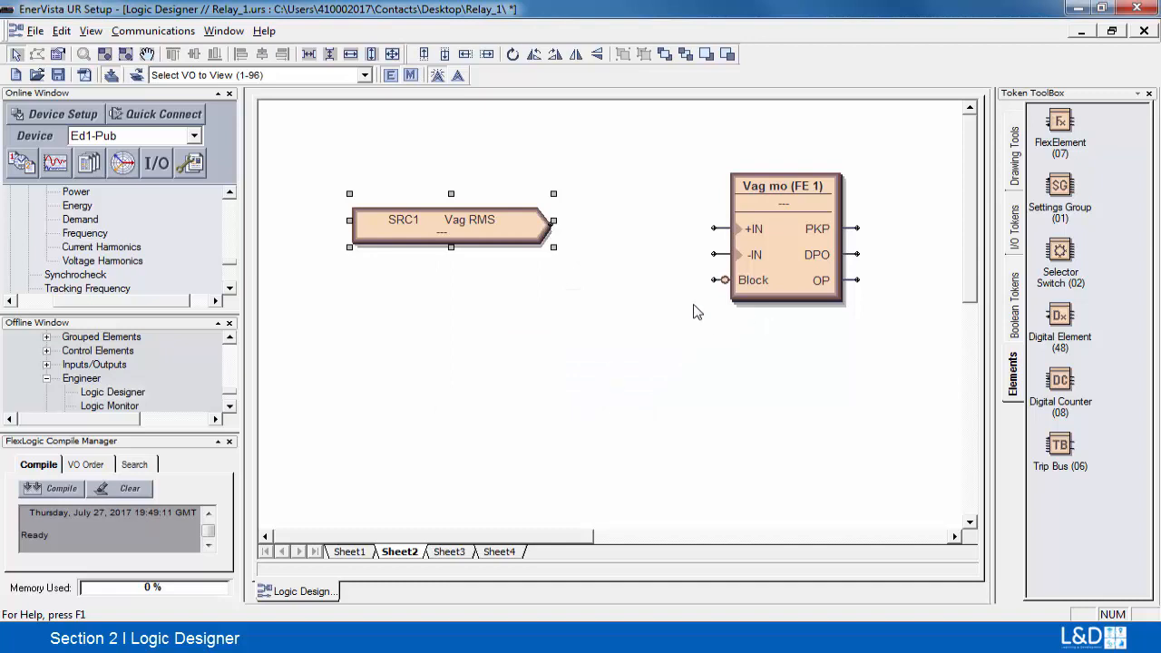
Rename FlexElement FE 1 to "Vag" and wire the SRC1 Vag RMS input to its +IN terminal.
double_click(784, 202)
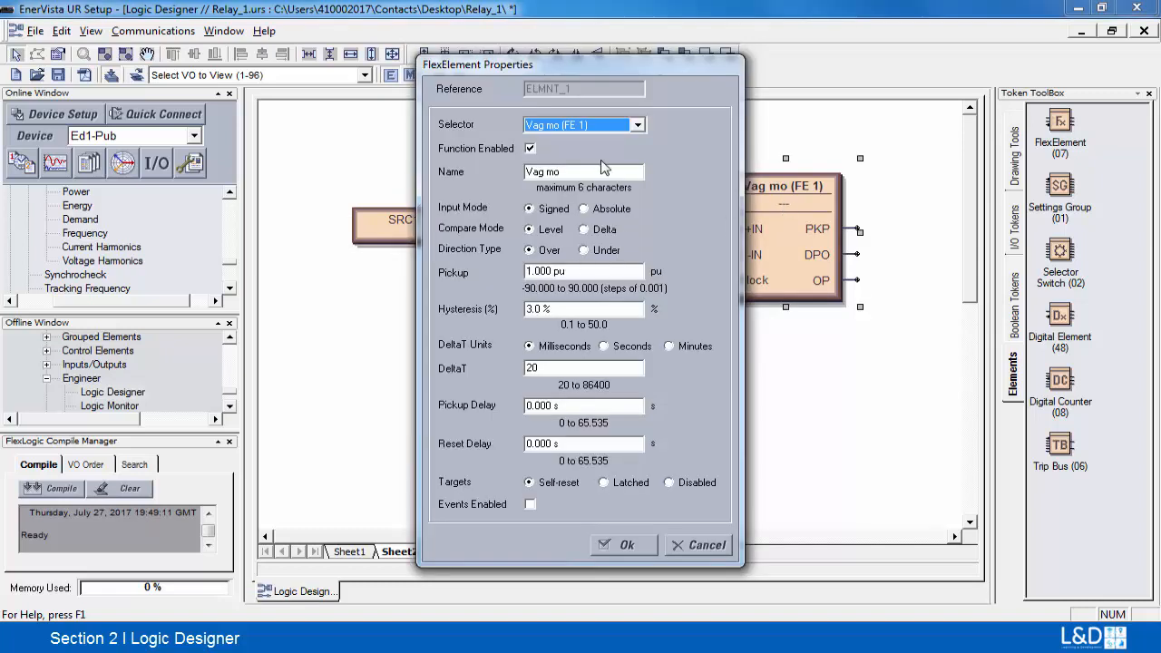
left_click(620, 130)
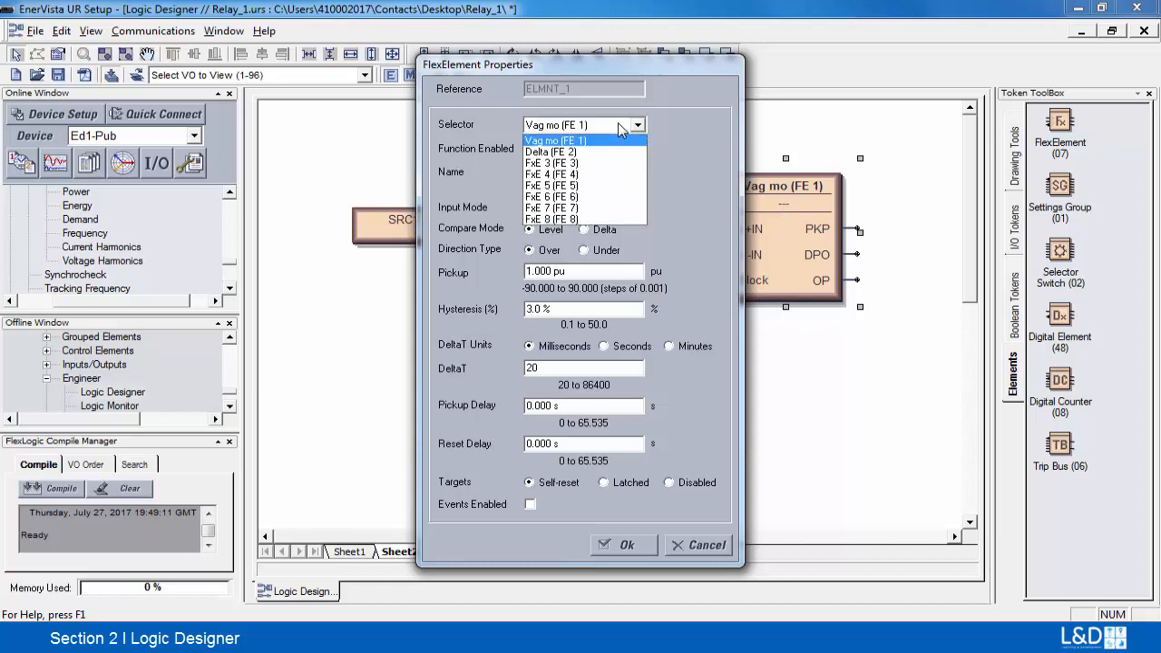
left_click(621, 129)
left_click_drag(575, 175, 485, 165)
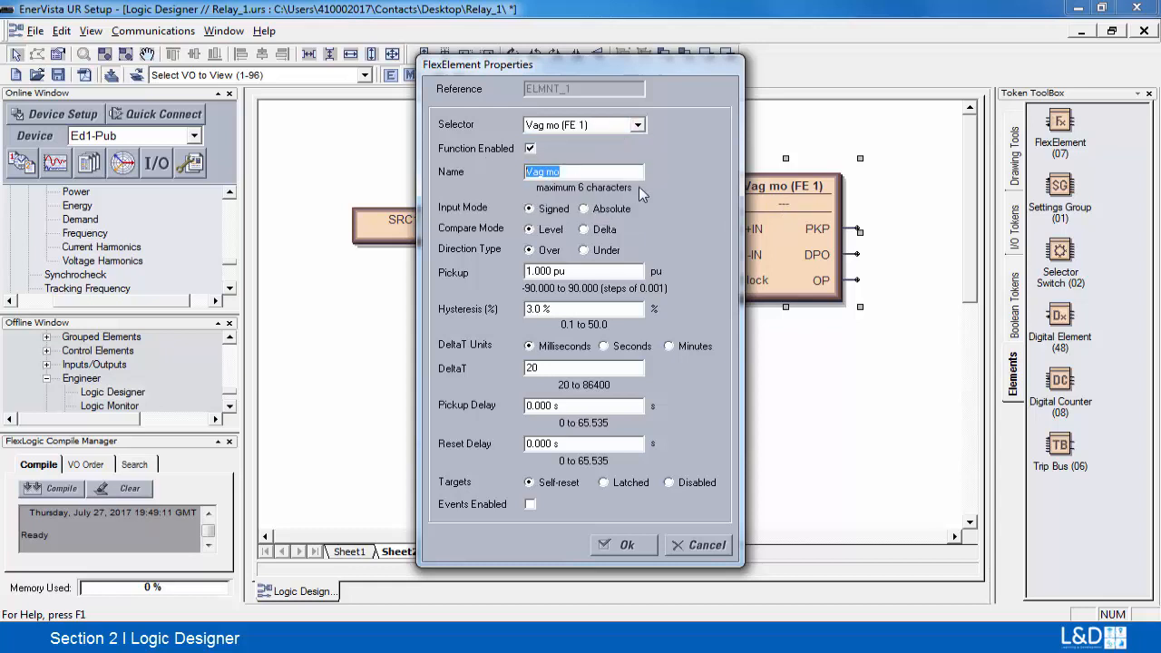
key("Right")
key("BackSpace")
key("BackSpace")
key("BackSpace")
left_click(626, 544)
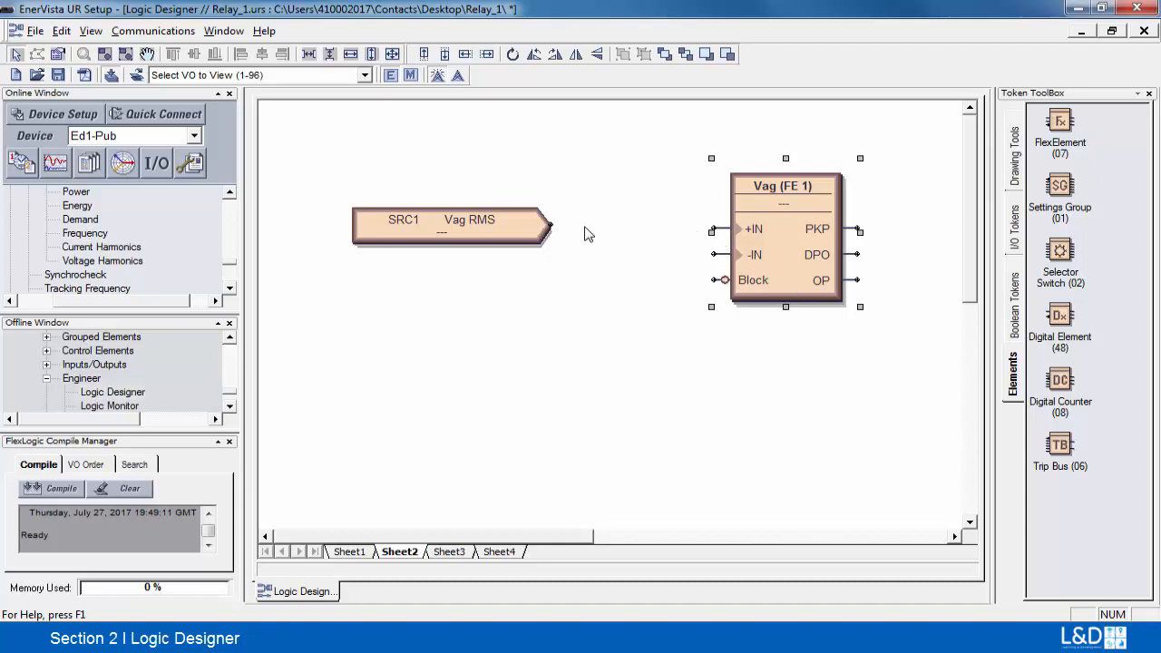
left_click_drag(550, 225, 711, 229)
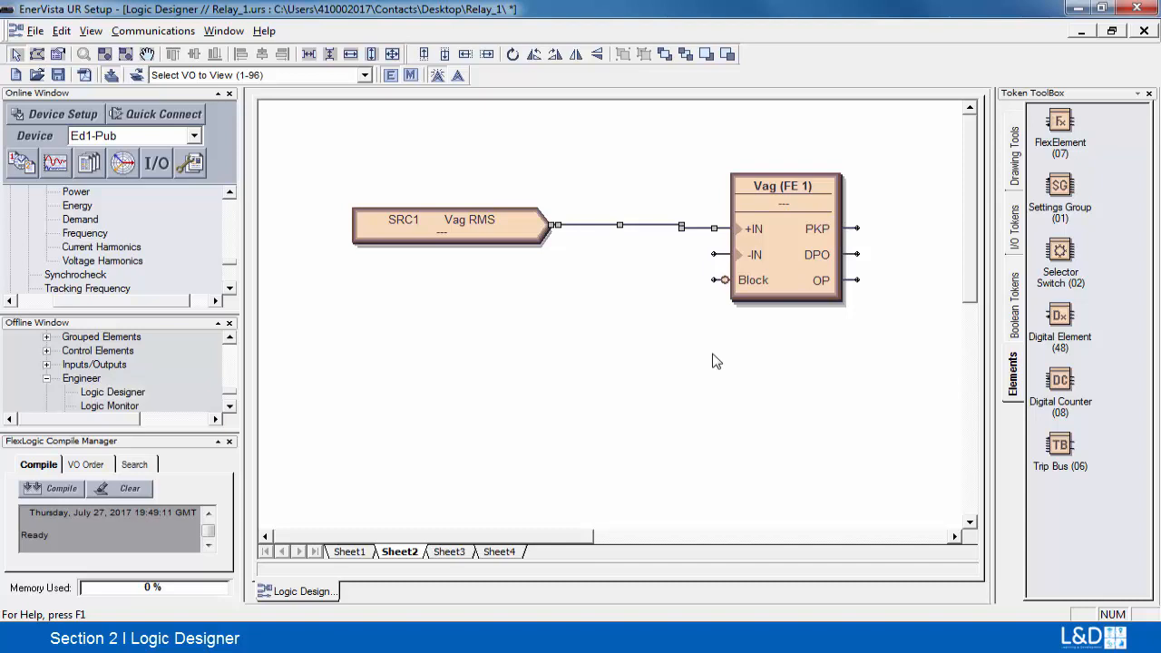
Duplicate the SRC1 Vag RMS input and FlexElement below the originals, and wire the copied input to the copied element's -IN terminal.
left_click(415, 224)
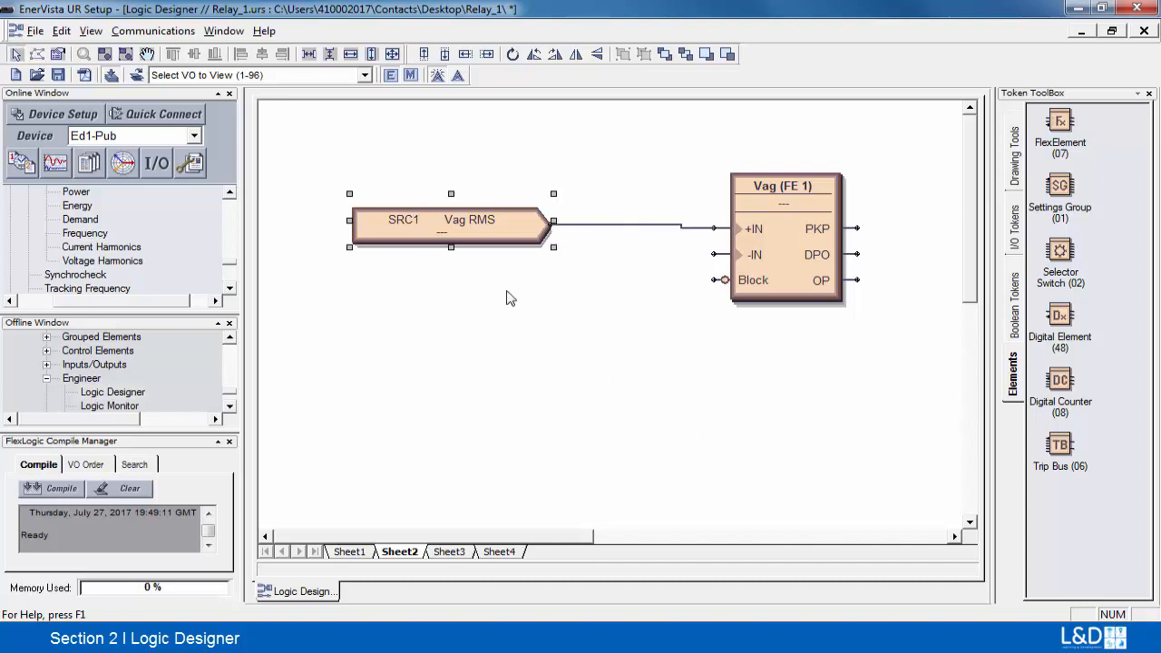
left_click(794, 274, "shift")
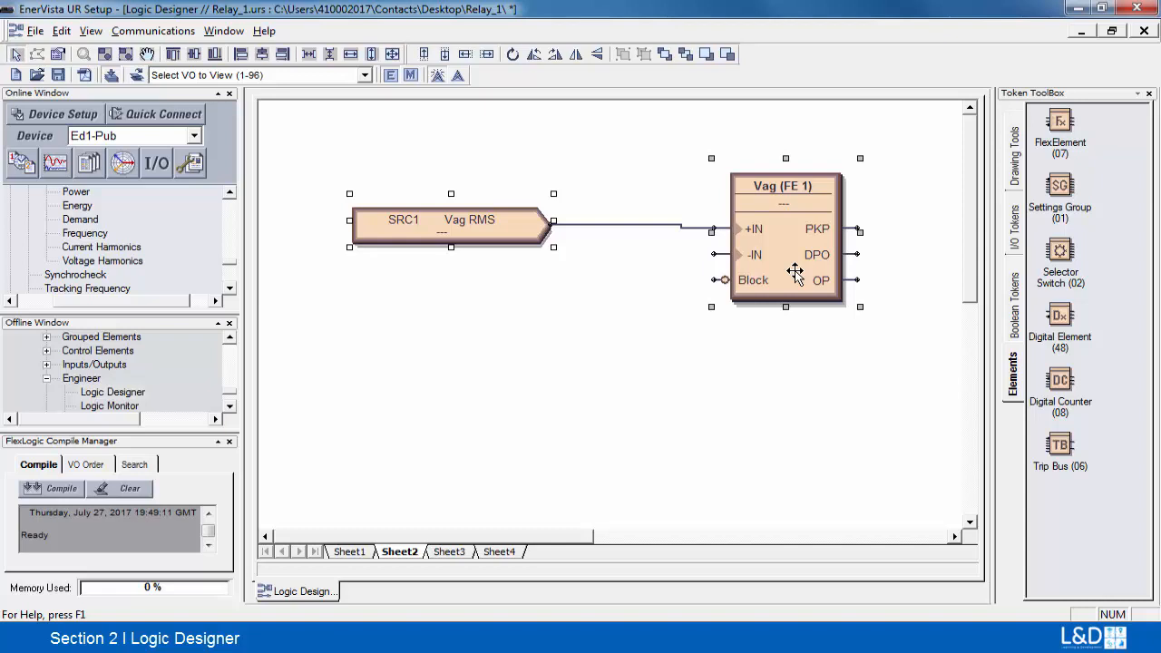
left_click_drag(793, 269, 797, 454, "ctrl")
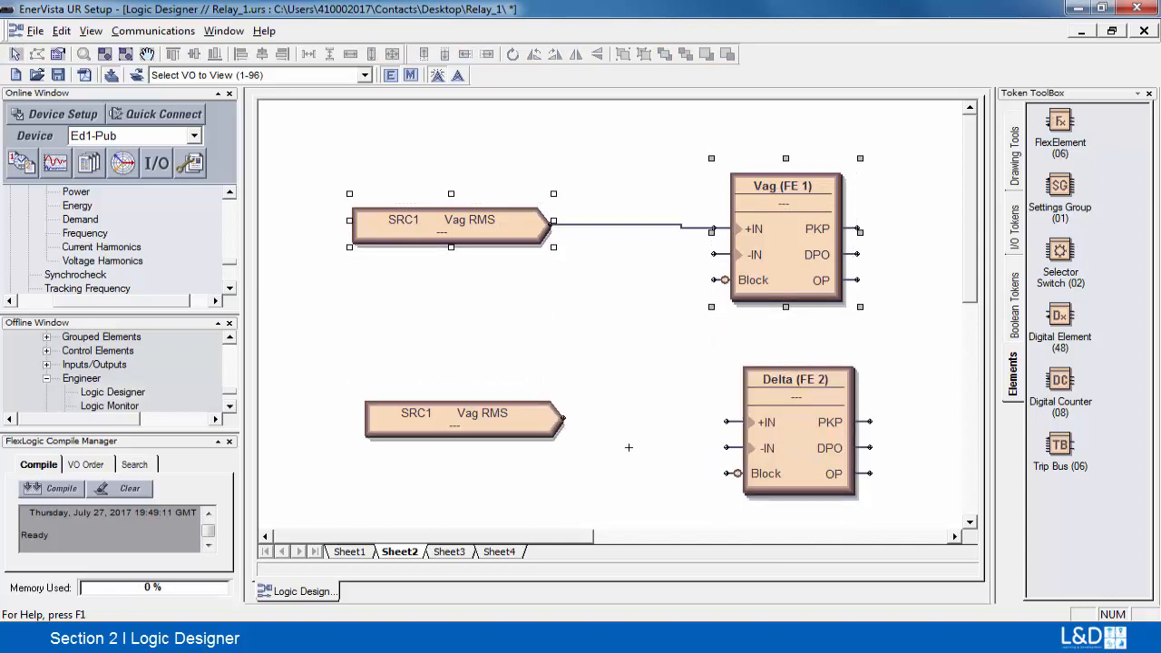
left_click_drag(564, 418, 726, 448)
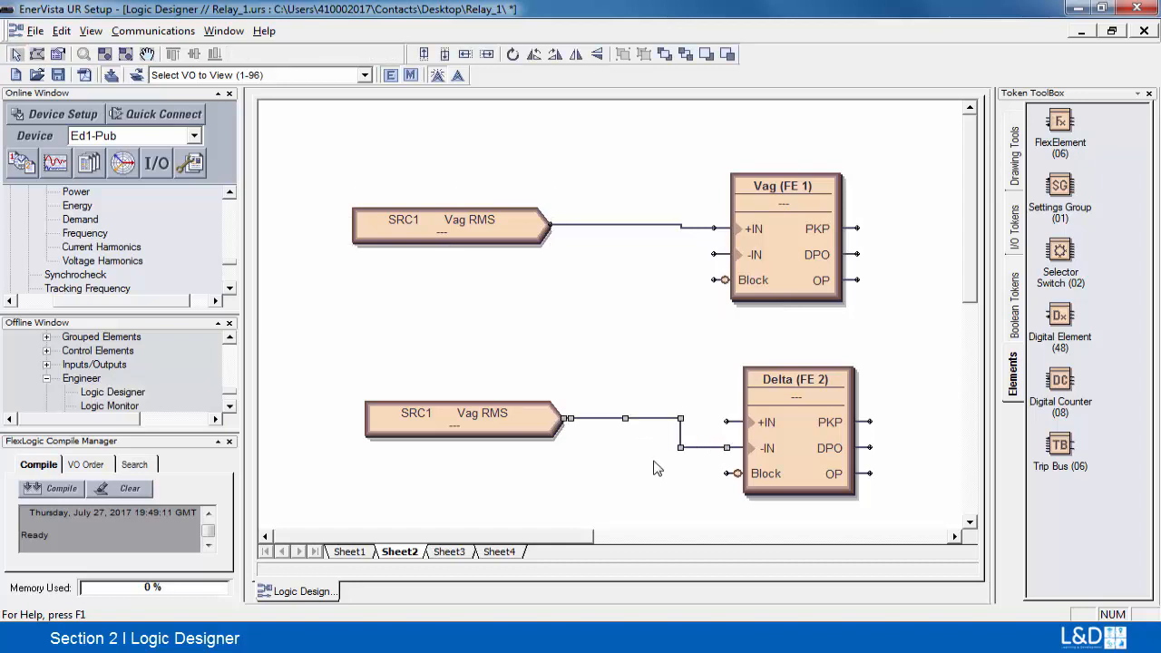
Rename the copied FlexElement FE 2 to "VAg Ne".
double_click(821, 379)
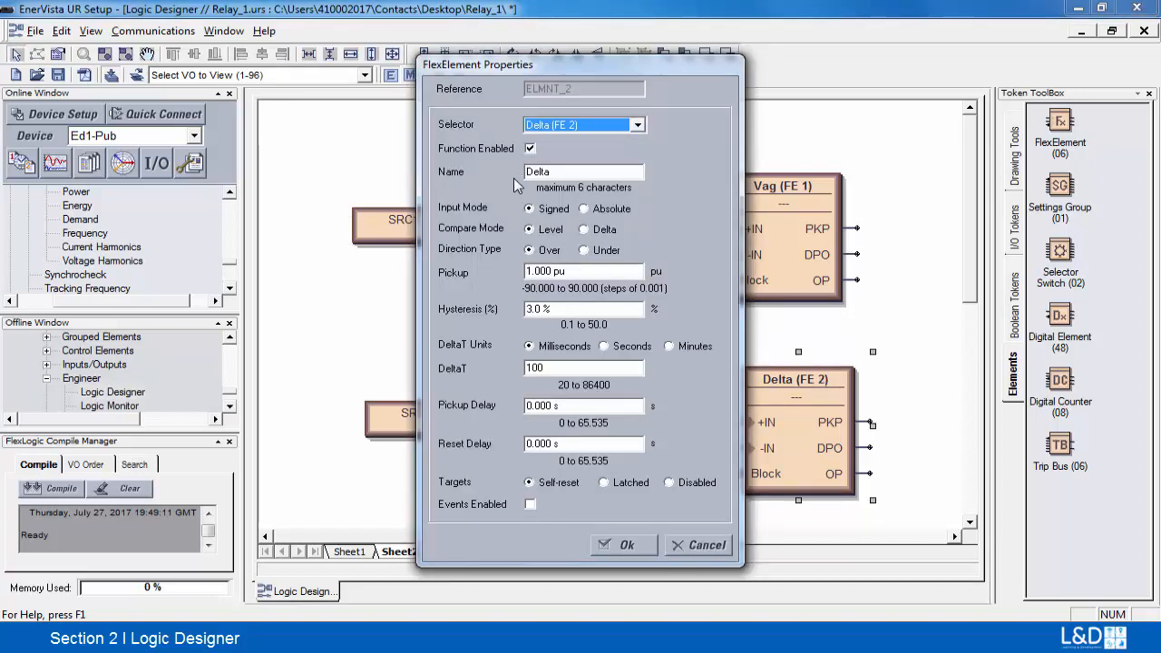
left_click_drag(561, 170, 470, 178)
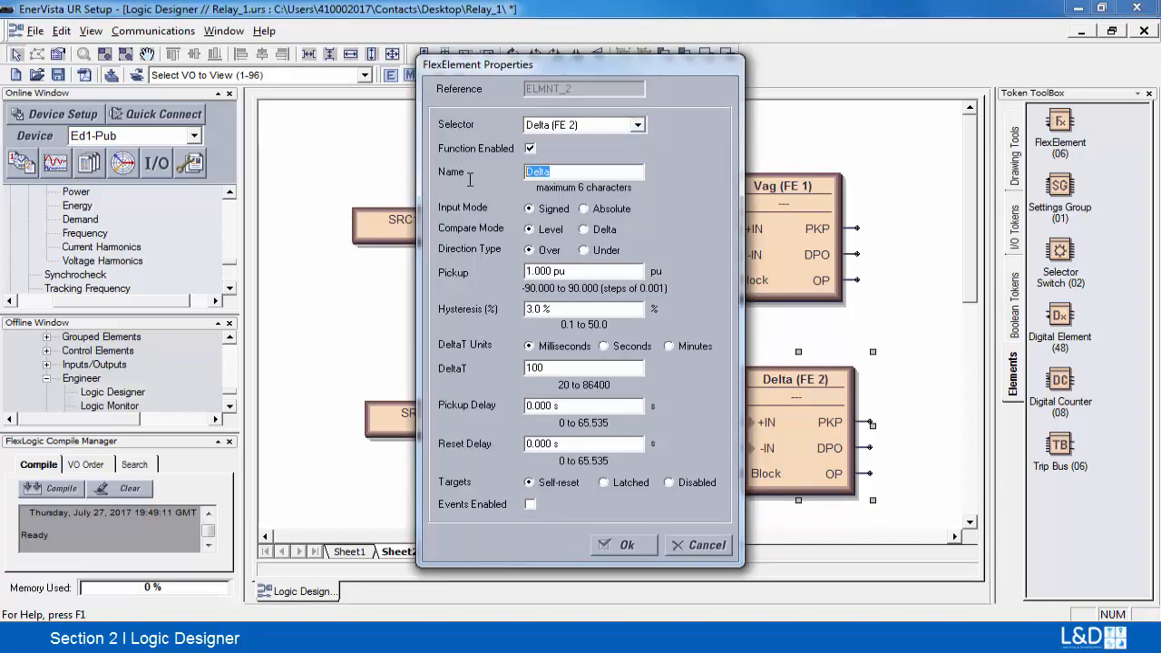
type("VAg Ne")
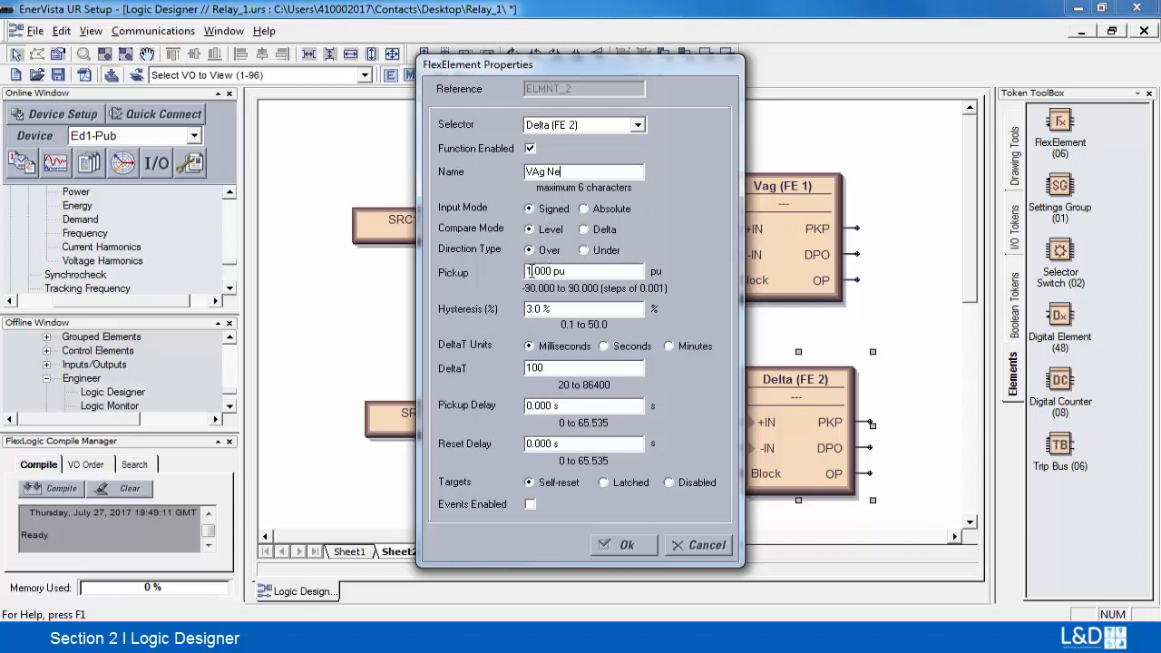
left_click(619, 544)
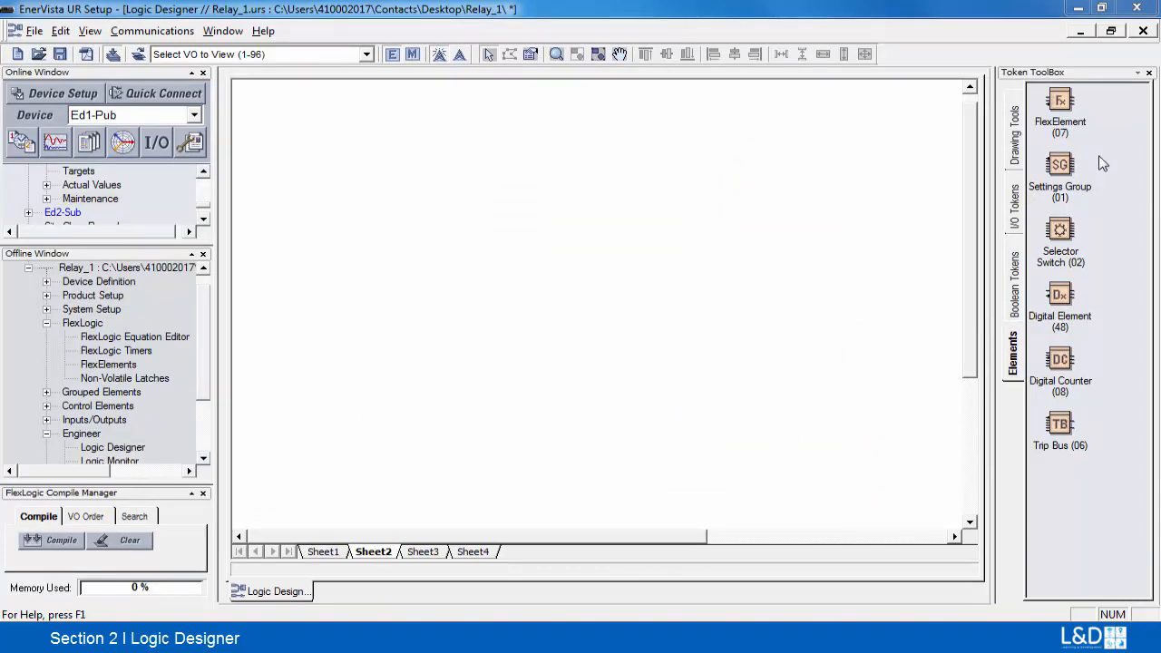
Place a FlexAnalog input on the empty Sheet2 and a FlexElement to its right.
left_click(1020, 214)
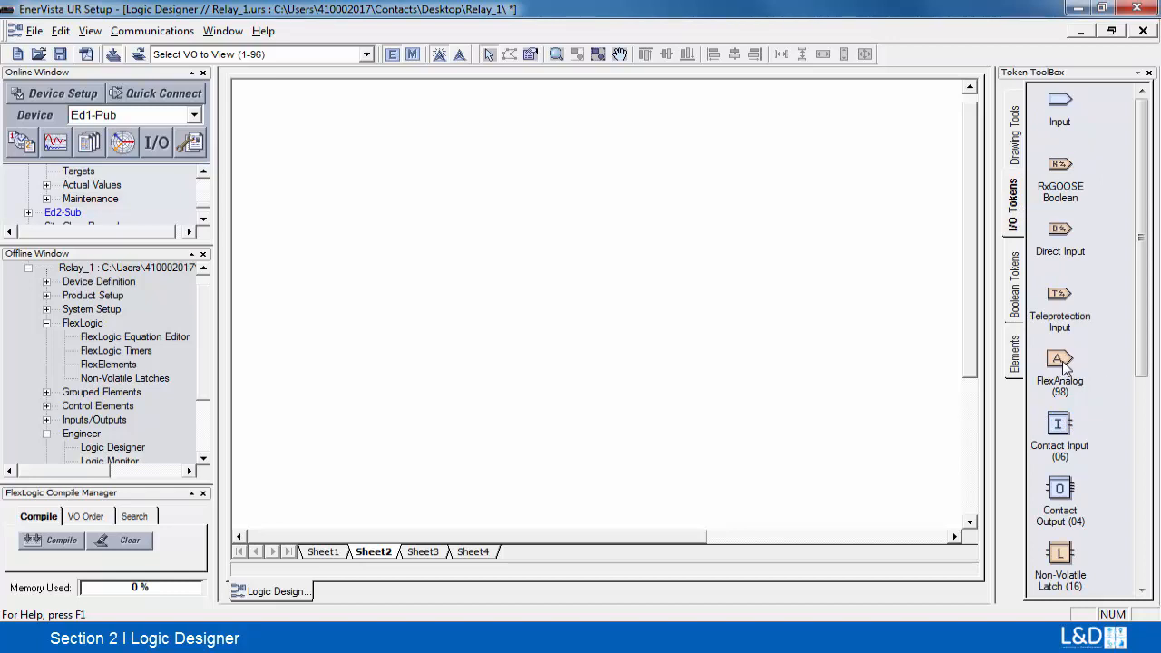
left_click_drag(1063, 366, 389, 195)
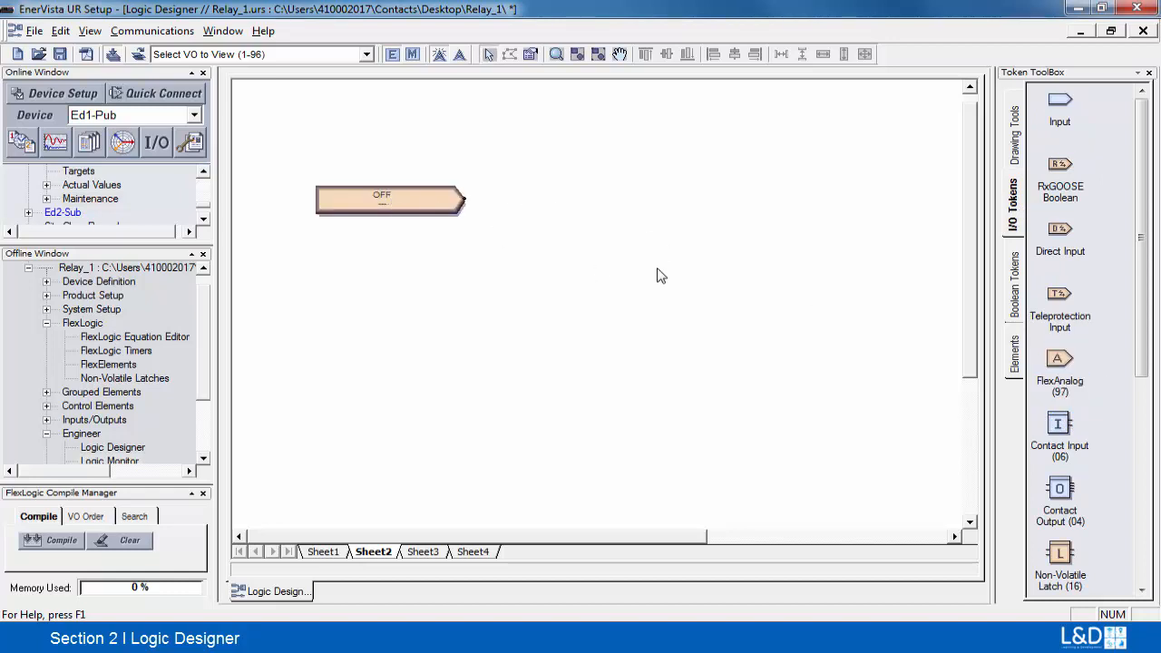
left_click(1012, 367)
left_click_drag(1059, 102, 640, 204)
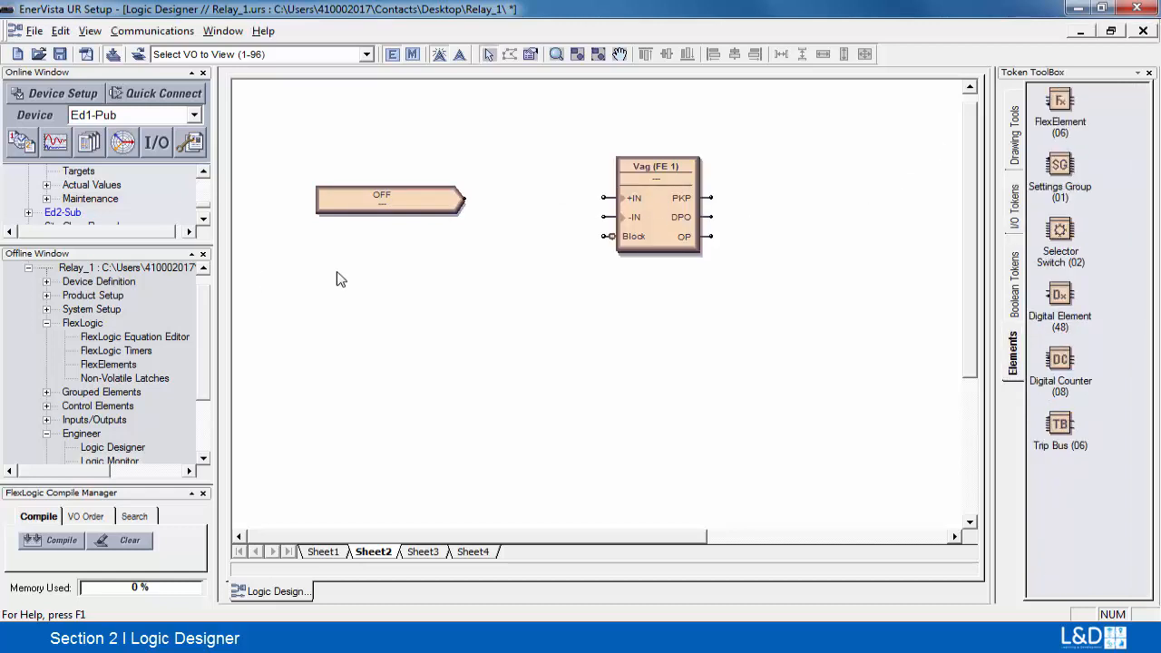
Set the new FlexAnalog input's family to Source 1 Voltage and its input to SRC1 Vag RMS.
double_click(384, 199)
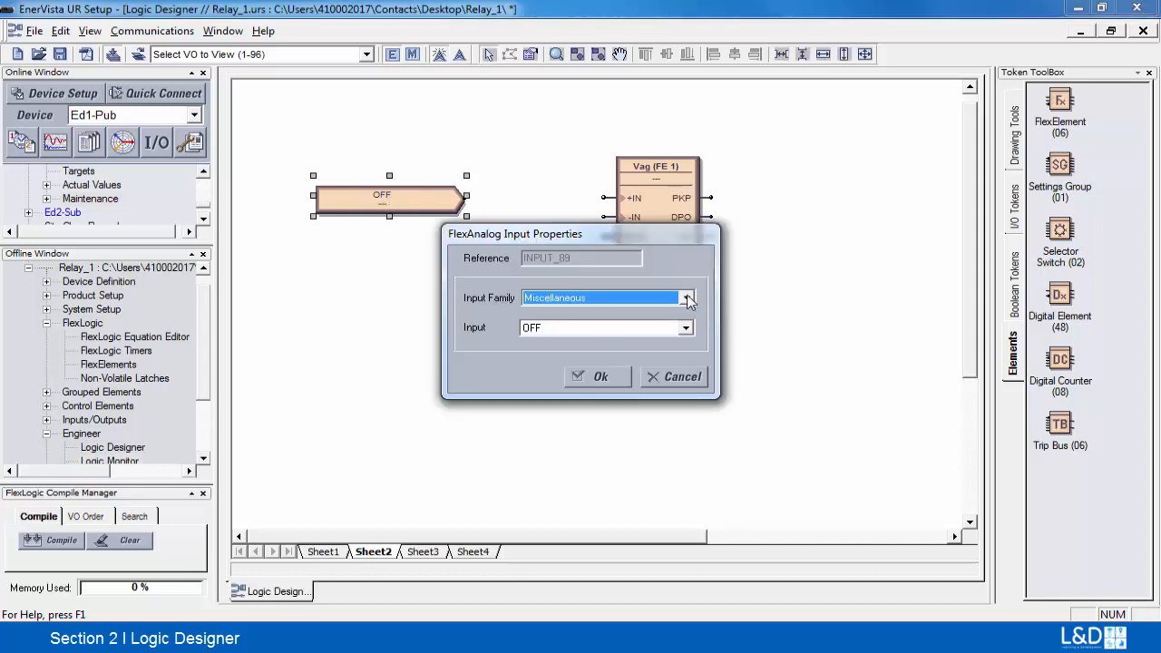
left_click(686, 299)
left_click_drag(691, 394, 689, 320)
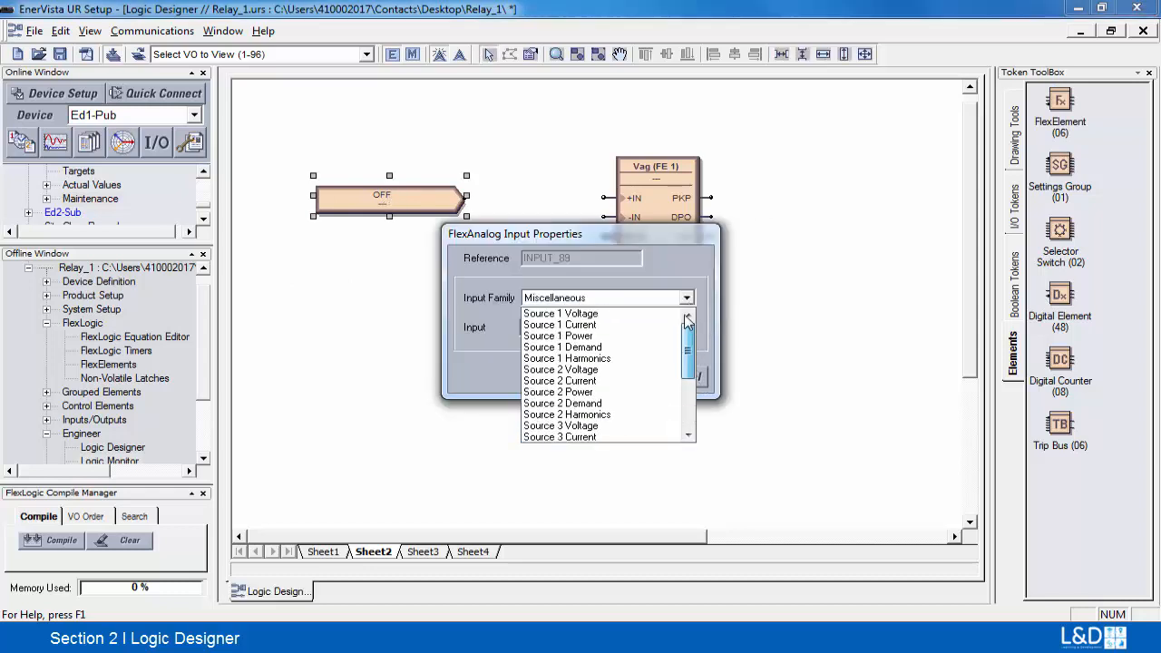
left_click(638, 314)
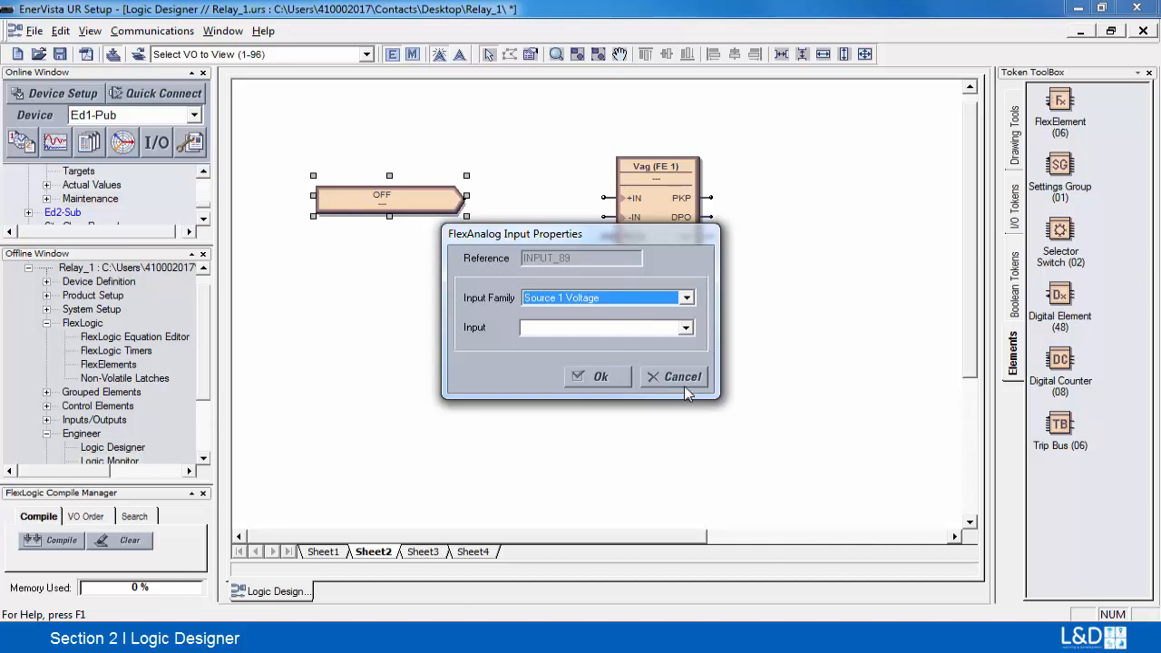
left_click(686, 330)
left_click(667, 342)
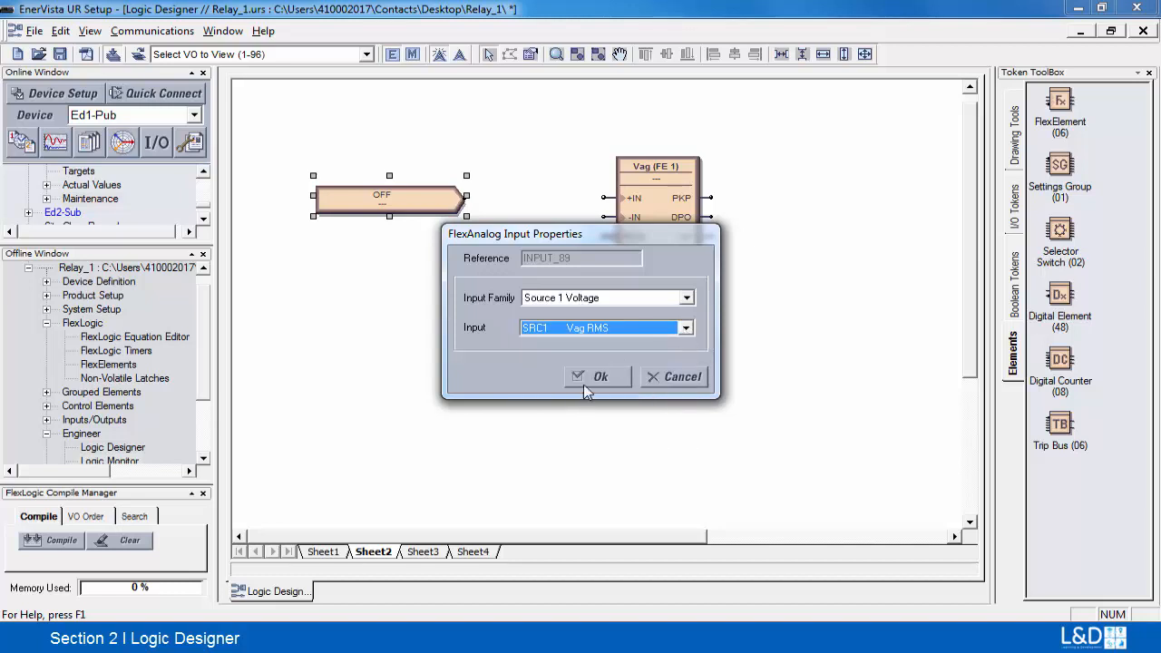
left_click(591, 377)
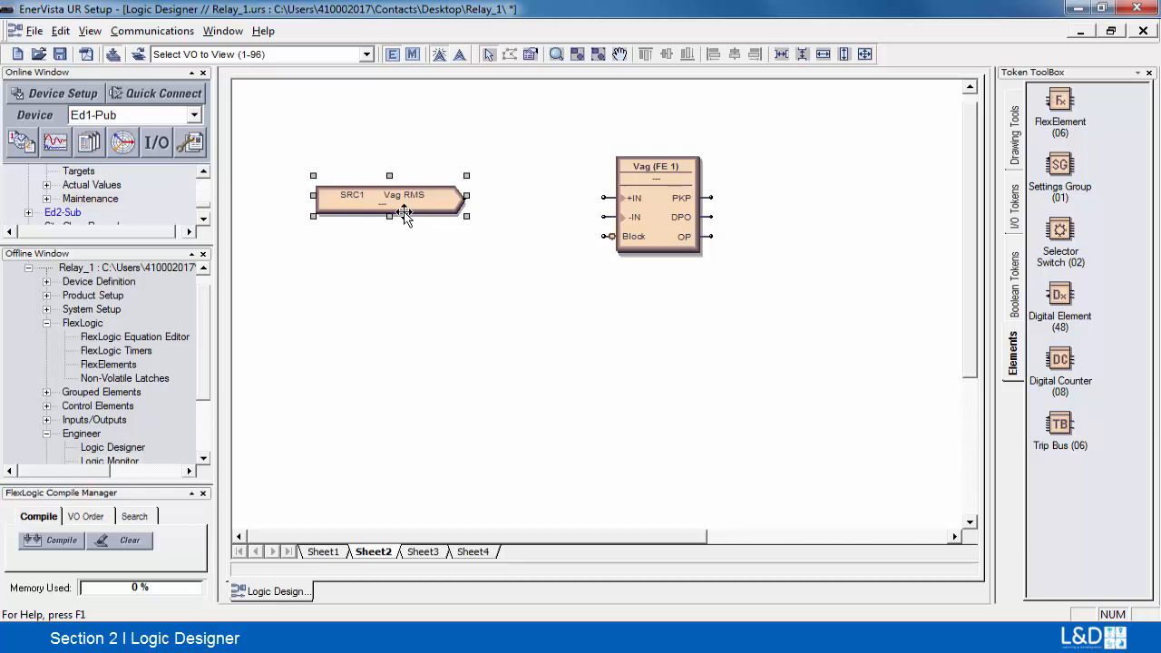
Rename FlexElement FE 1 to "Va" and wire the SRC1 Vag RMS input to its +IN terminal.
double_click(660, 206)
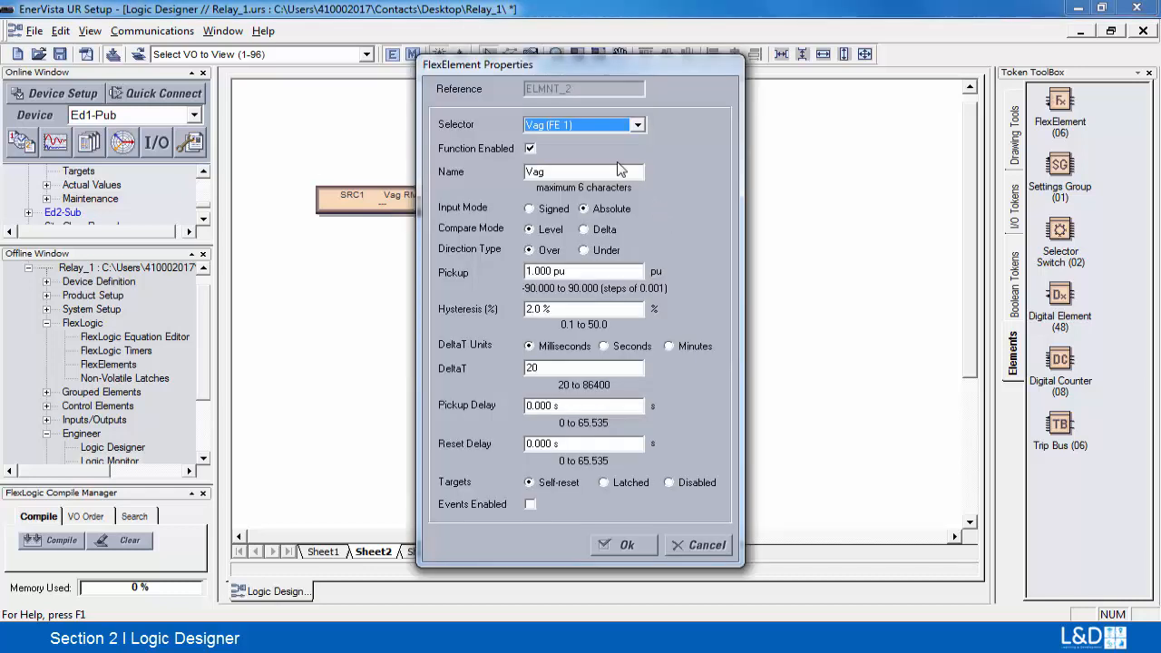
left_click(556, 173)
left_click_drag(558, 172, 514, 170)
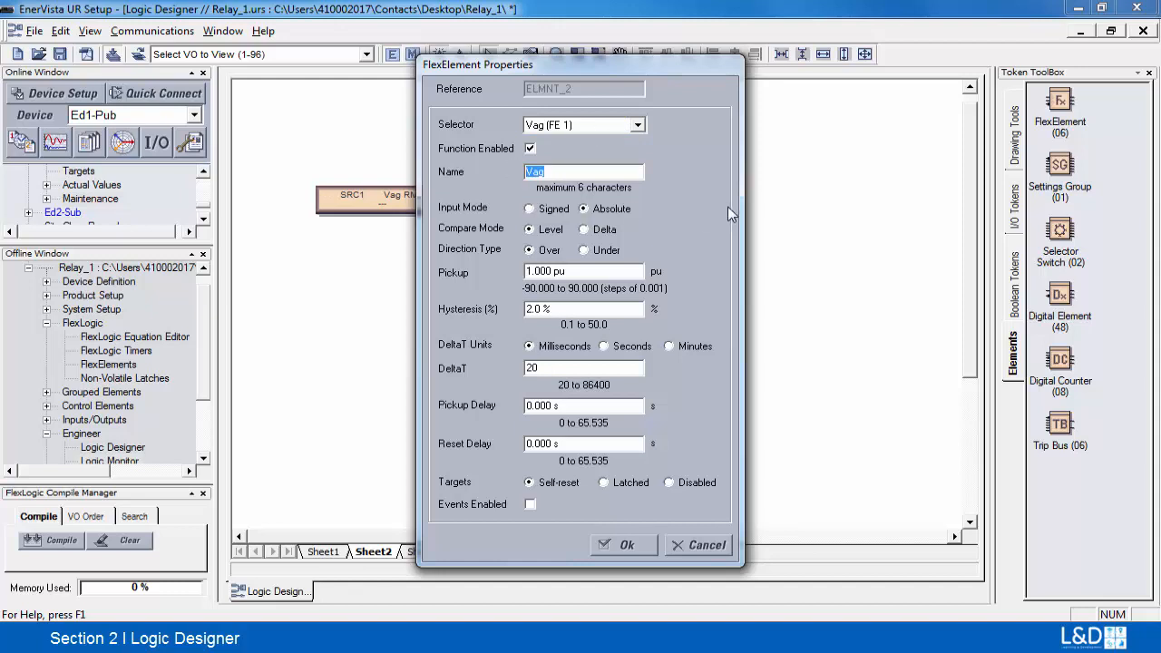
type("V")
left_click(626, 547)
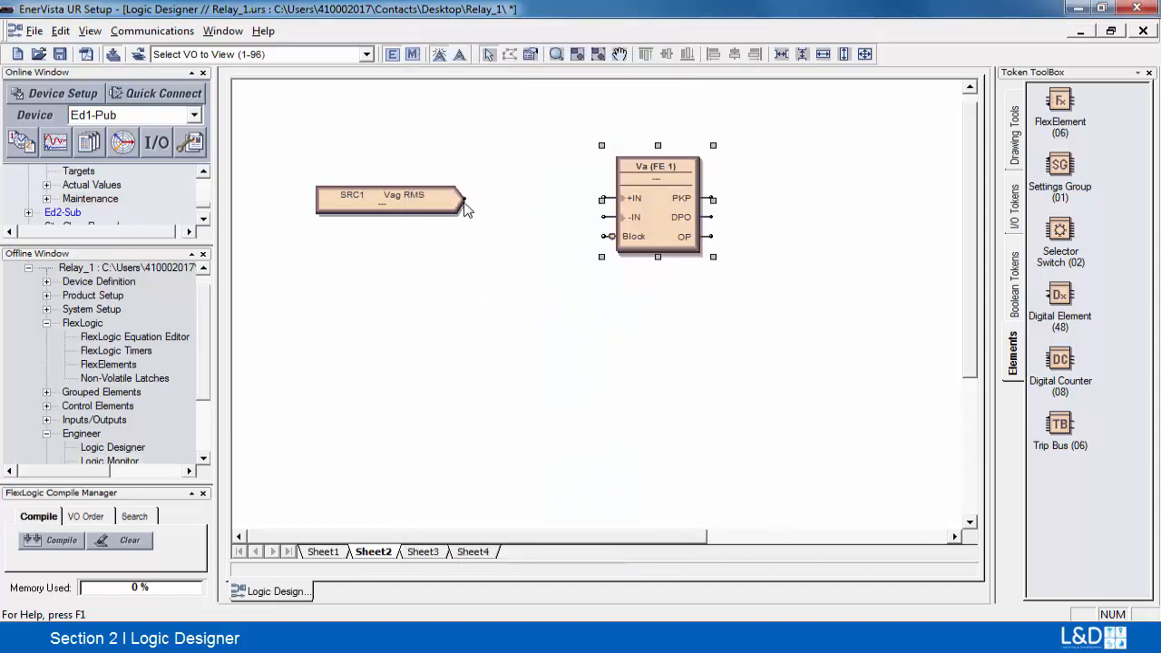
left_click_drag(463, 200, 604, 198)
left_click(446, 300)
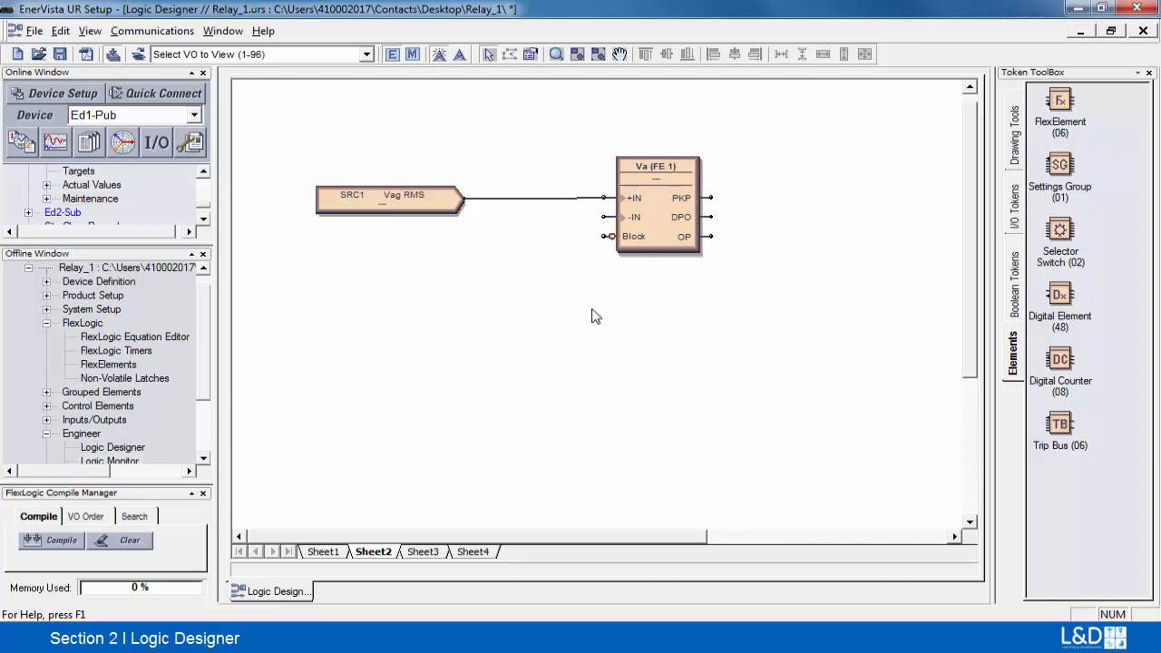
Place an Input token on Sheet2 below the wired SRC1 Vag RMS input.
left_click(1014, 201)
left_click(1063, 105)
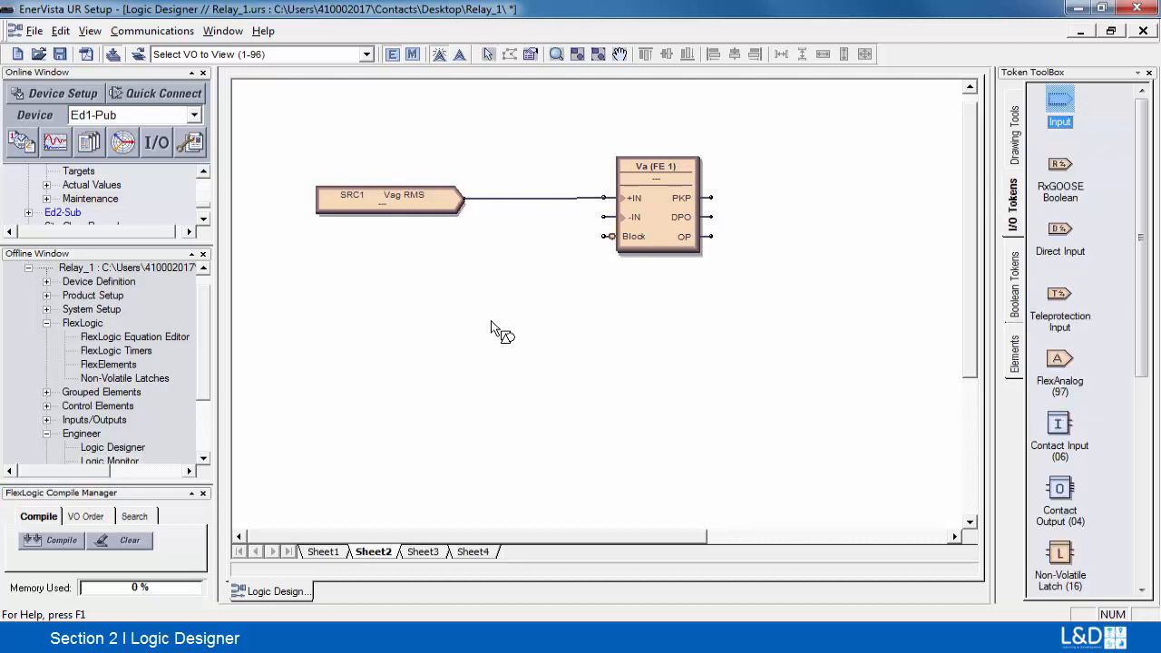
left_click(453, 315)
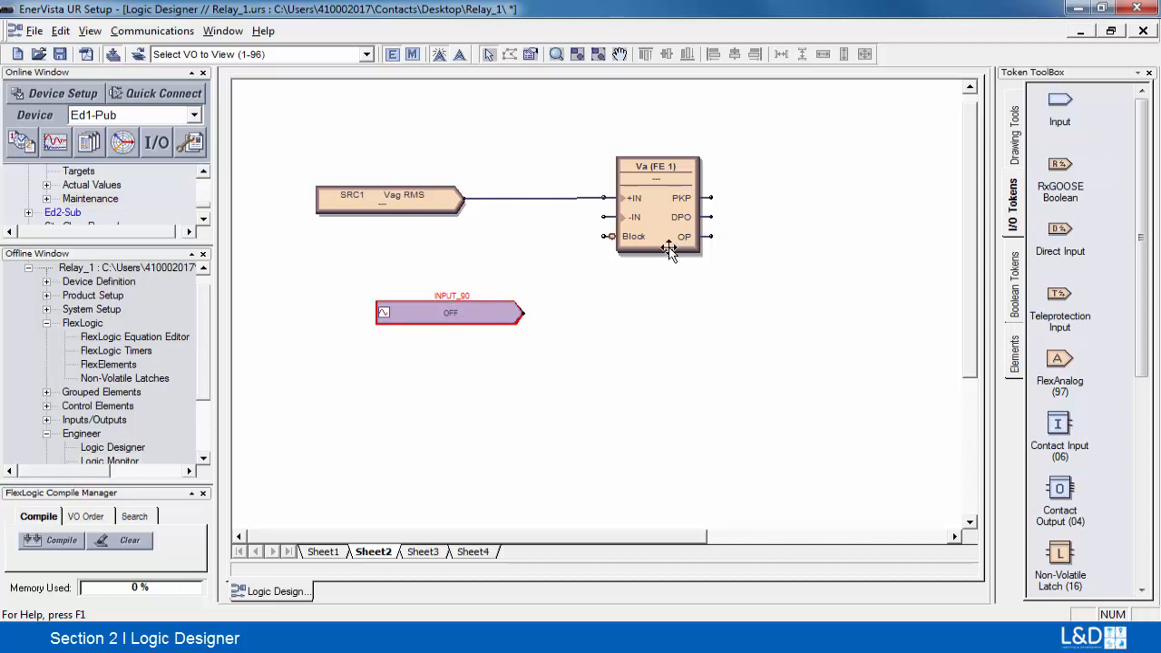
Assign the Vag (FE 1) OP operand to the new Input token and view its associated FlexElements settings screen.
left_click(485, 313)
double_click(486, 313)
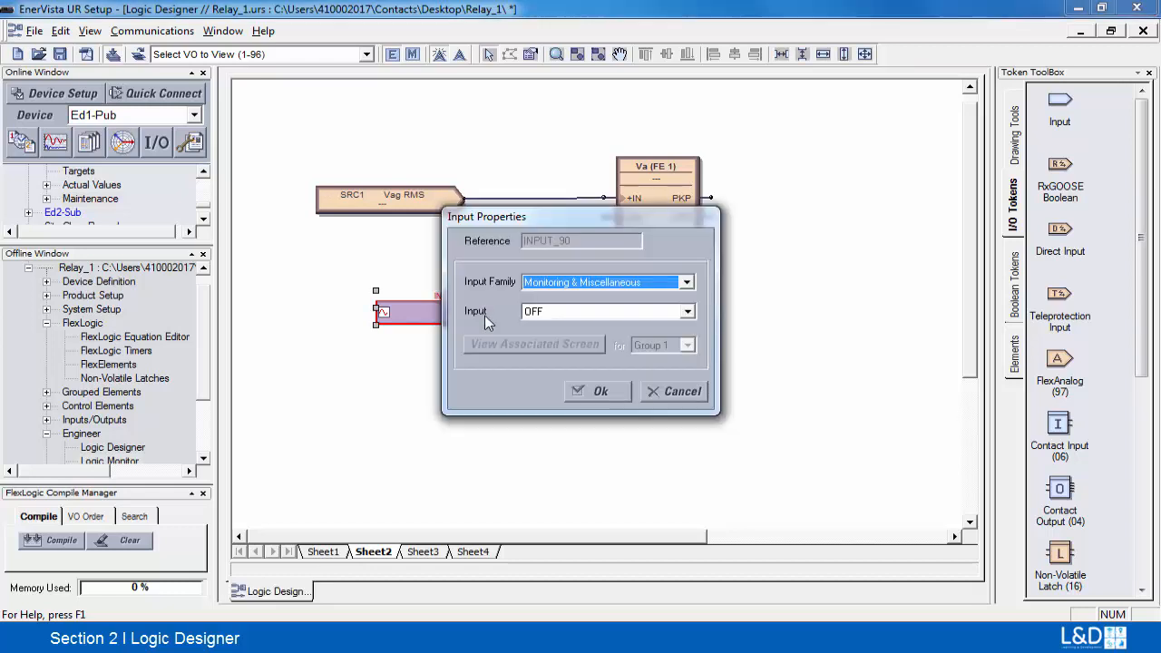
left_click(688, 312)
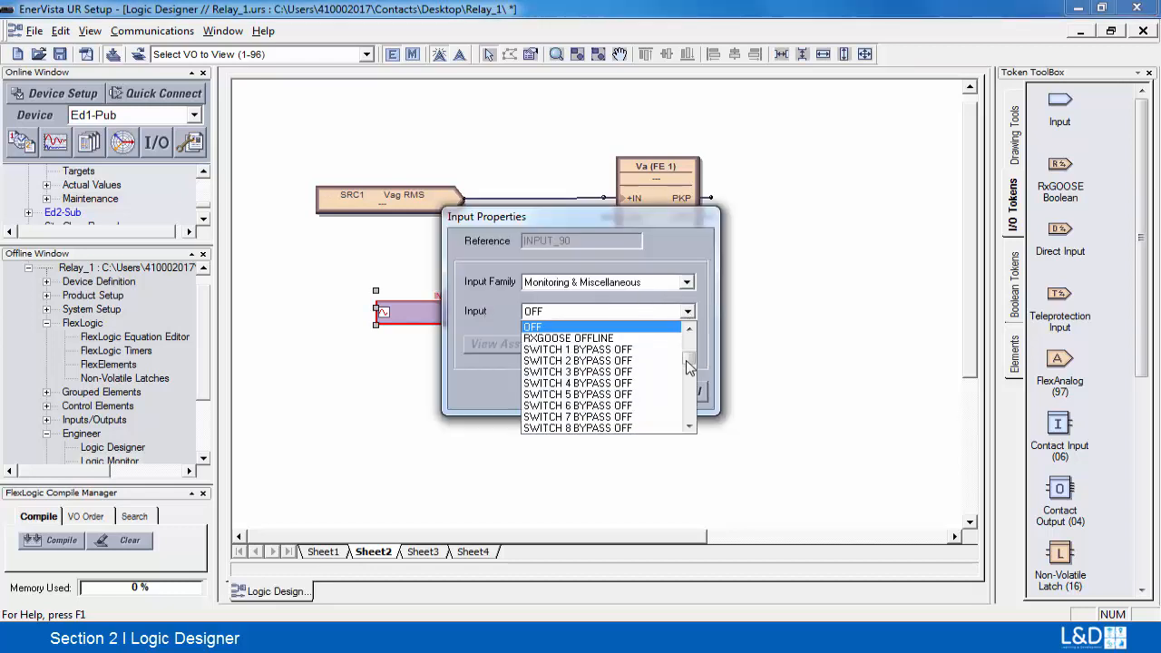
key("v")
key("v")
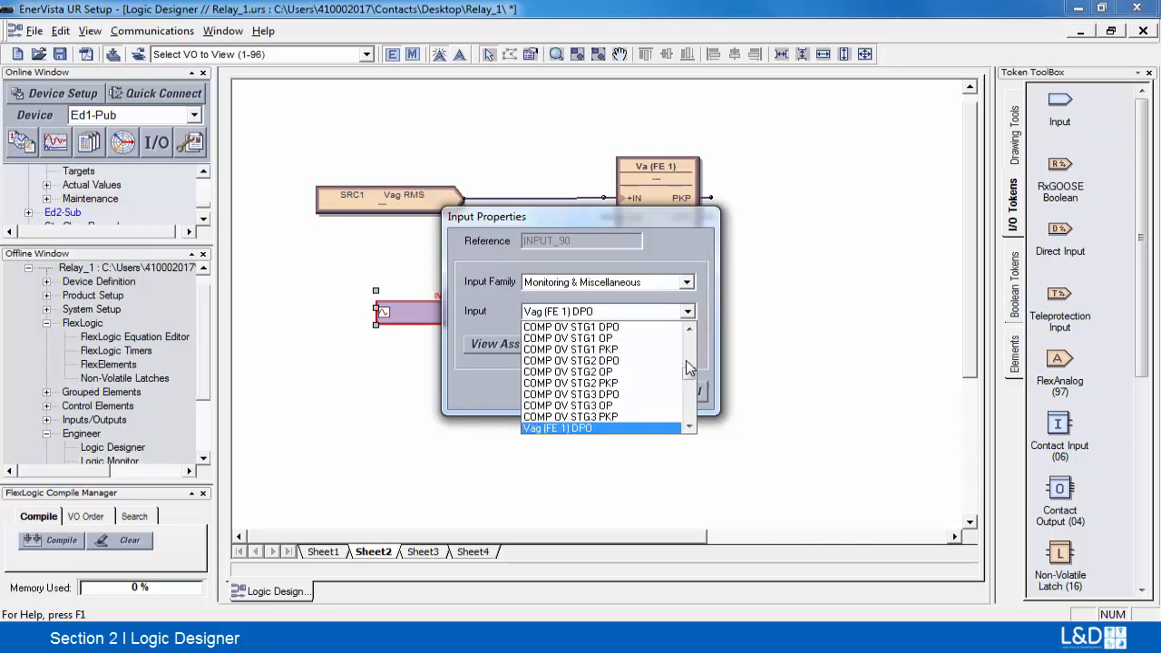
left_click(688, 428)
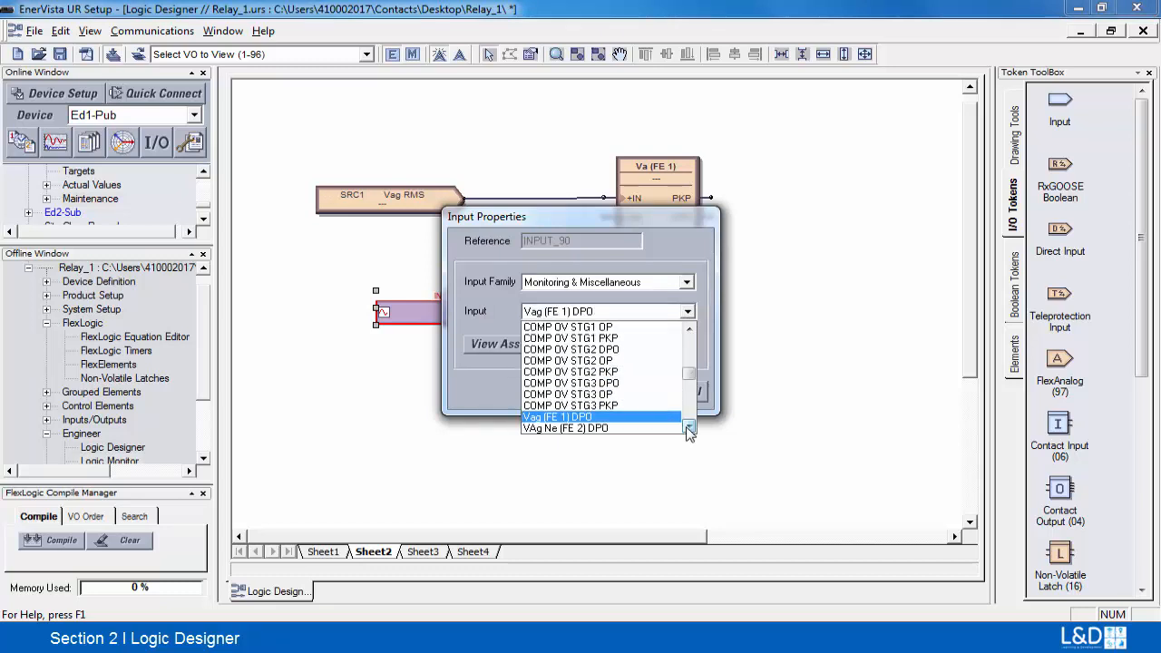
left_click(688, 428)
left_click(688, 429)
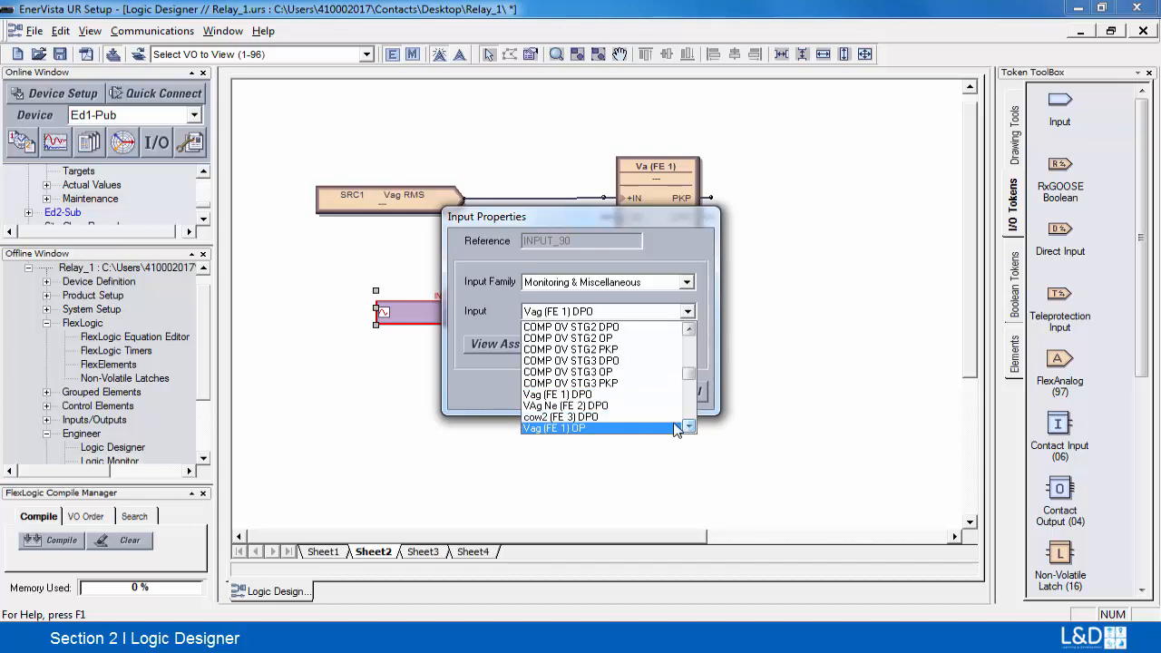
left_click(689, 428)
left_click(689, 428)
left_click(689, 429)
left_click(689, 428)
left_click(689, 428)
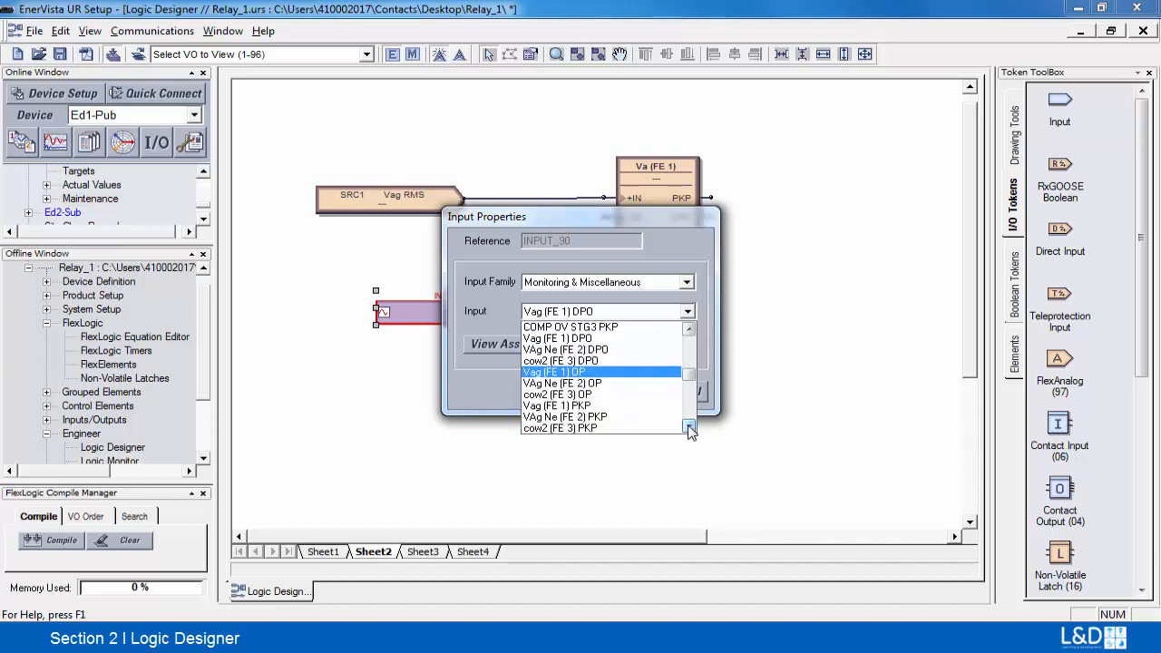
left_click(585, 372)
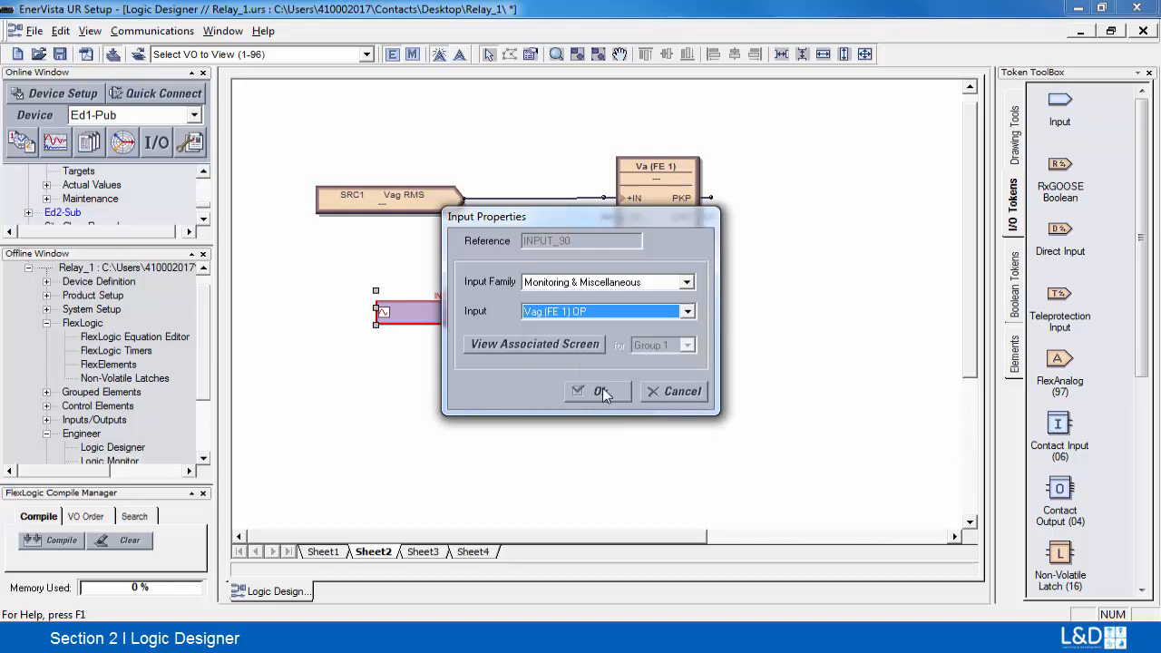
left_click(533, 345)
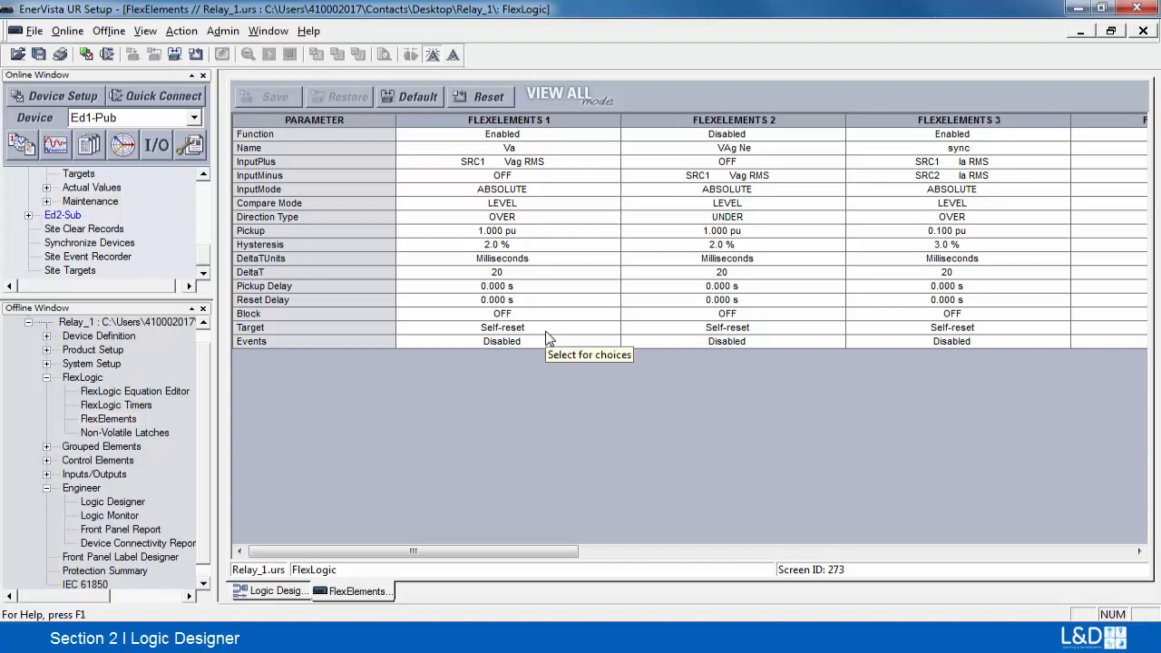
left_click(1143, 30)
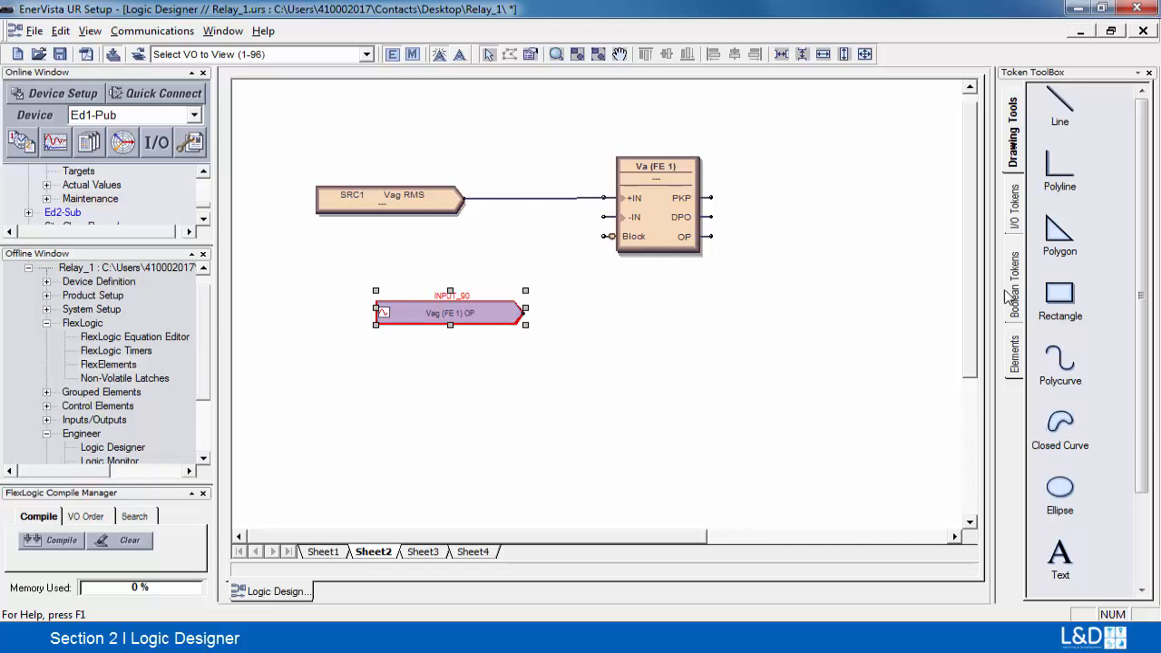
Place a Virtual Output token to the right of the FE 1 OP input.
left_click(1010, 219)
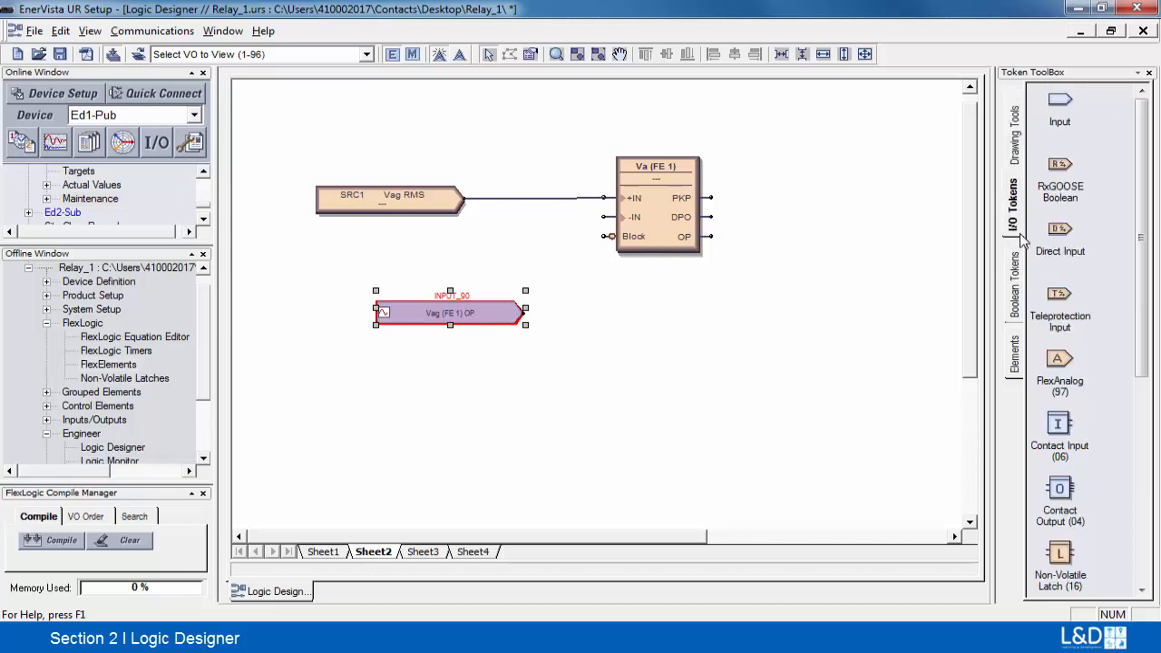
left_click_drag(1143, 335, 1136, 393)
left_click(1060, 513)
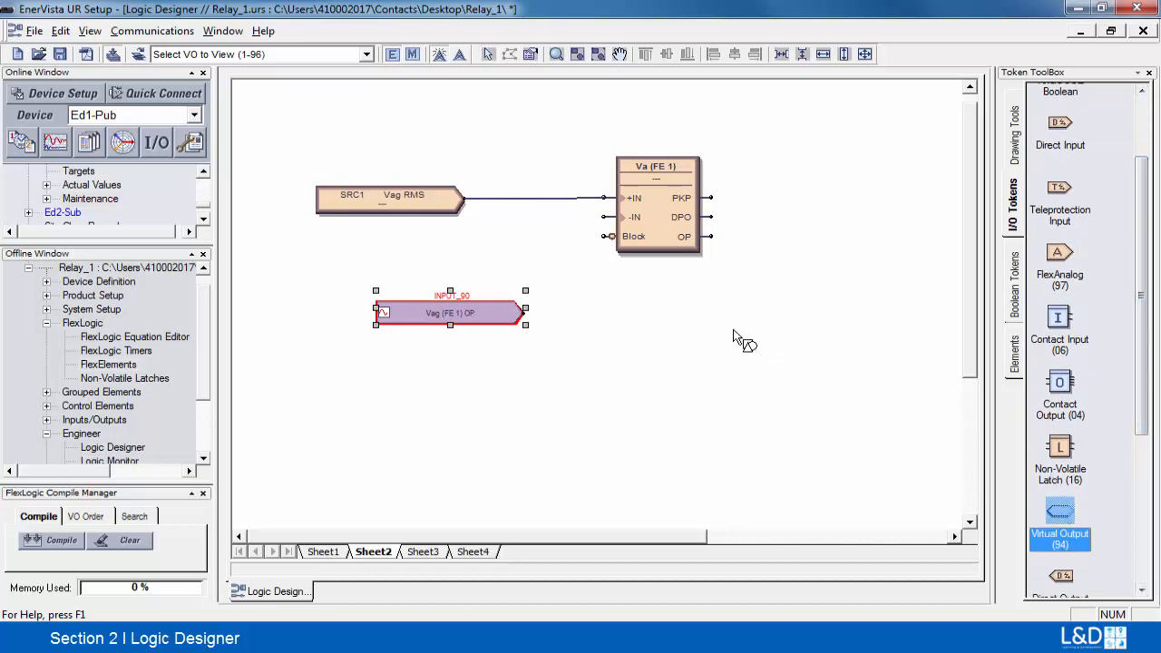
left_click(706, 317)
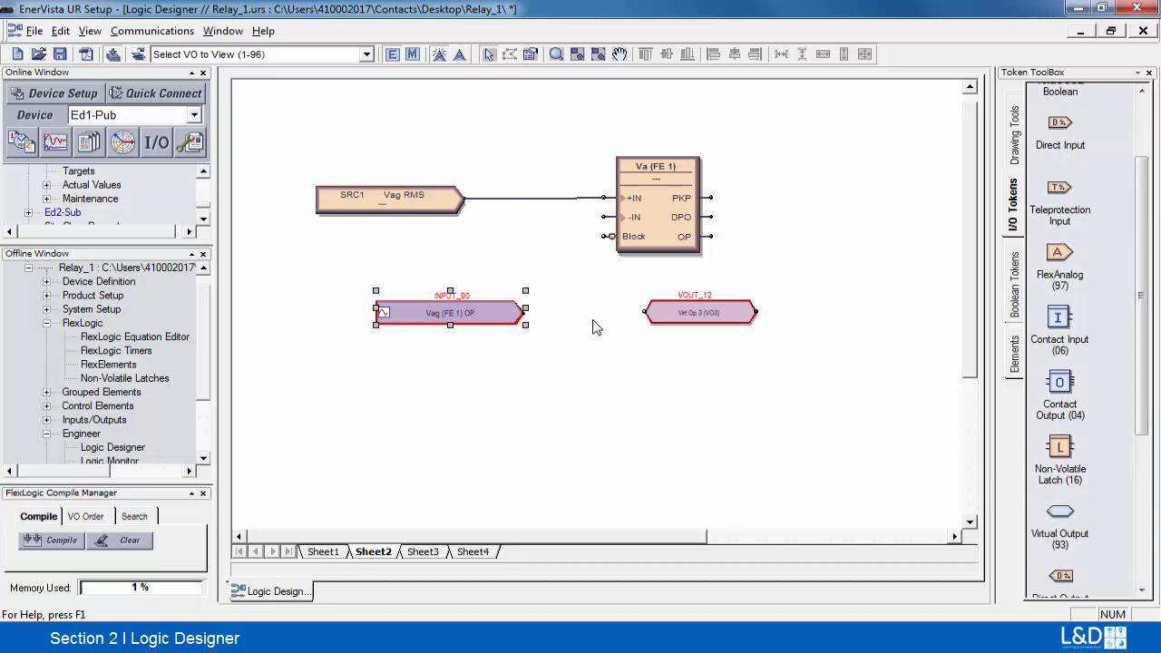
Name virtual output VO3 "Vag" and wire the FE 1 OP input to it.
double_click(702, 316)
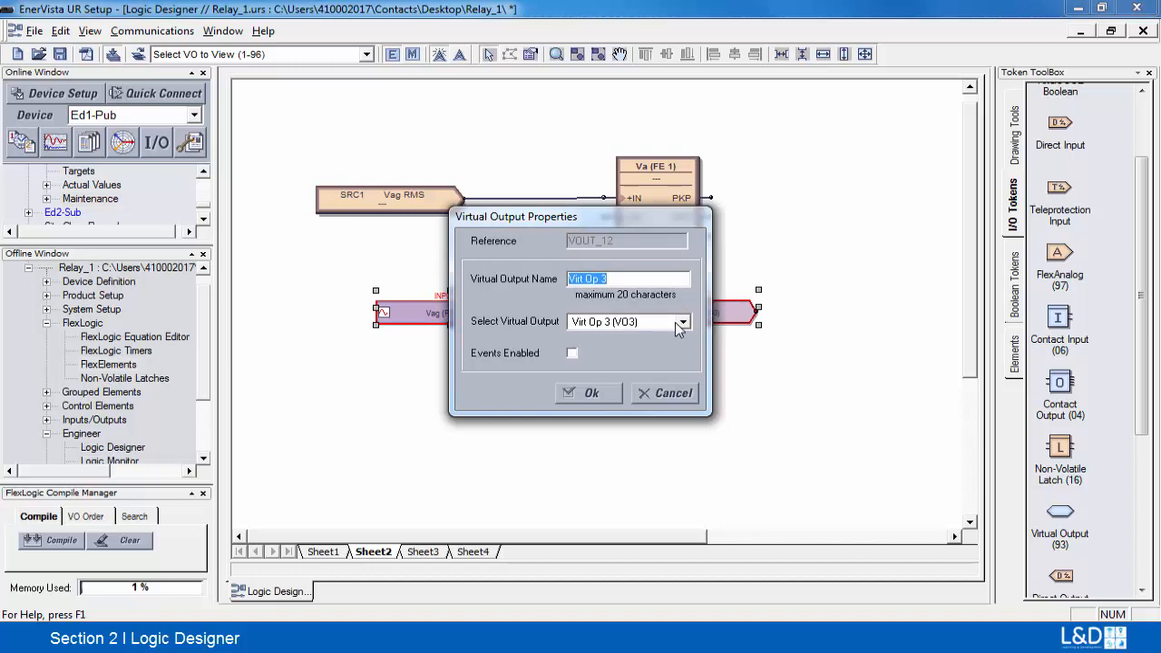
left_click(682, 322)
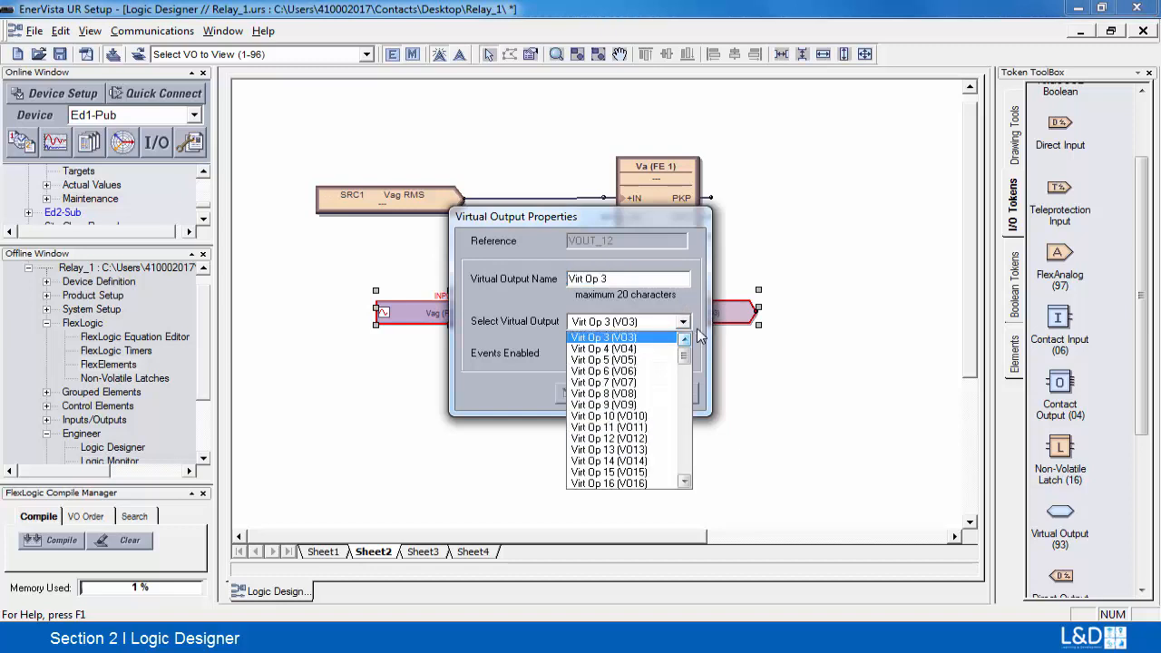
left_click(686, 327)
left_click(687, 328)
left_click(658, 339)
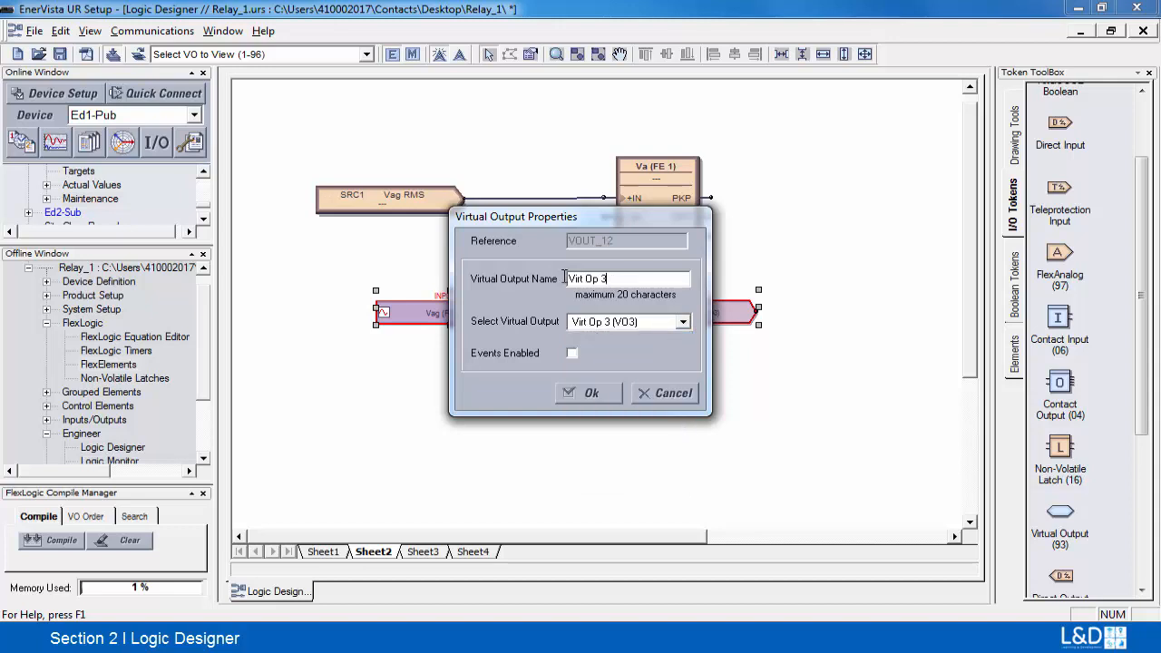
left_click_drag(613, 282, 537, 277)
type("Vag")
left_click(586, 395)
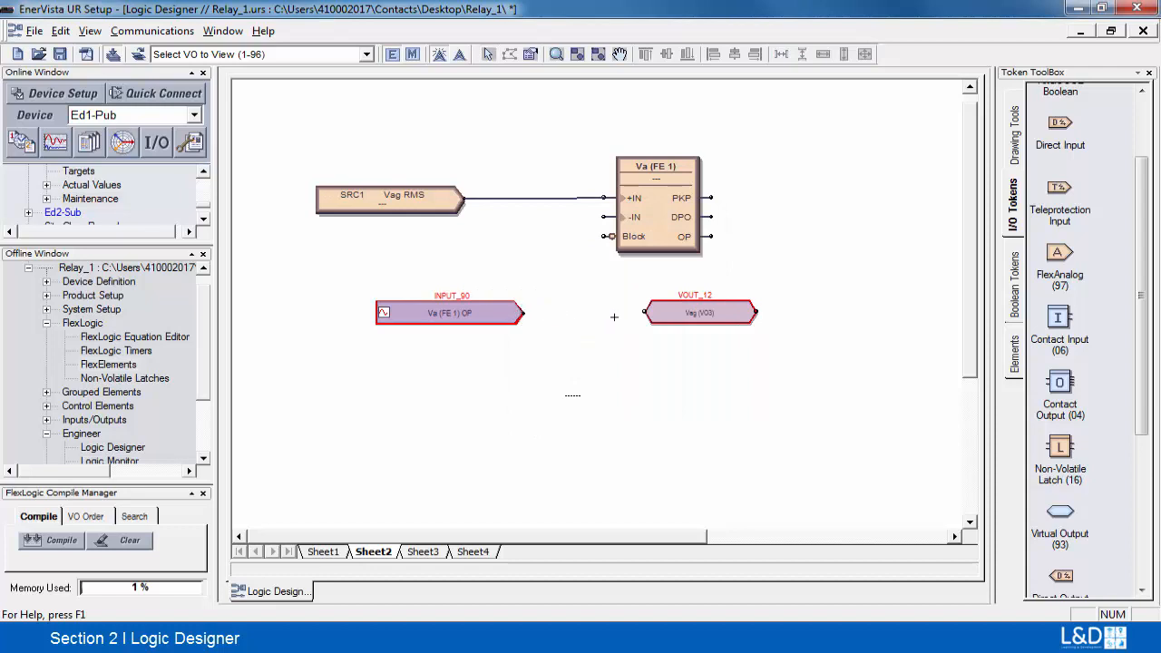
left_click_drag(615, 316, 644, 313)
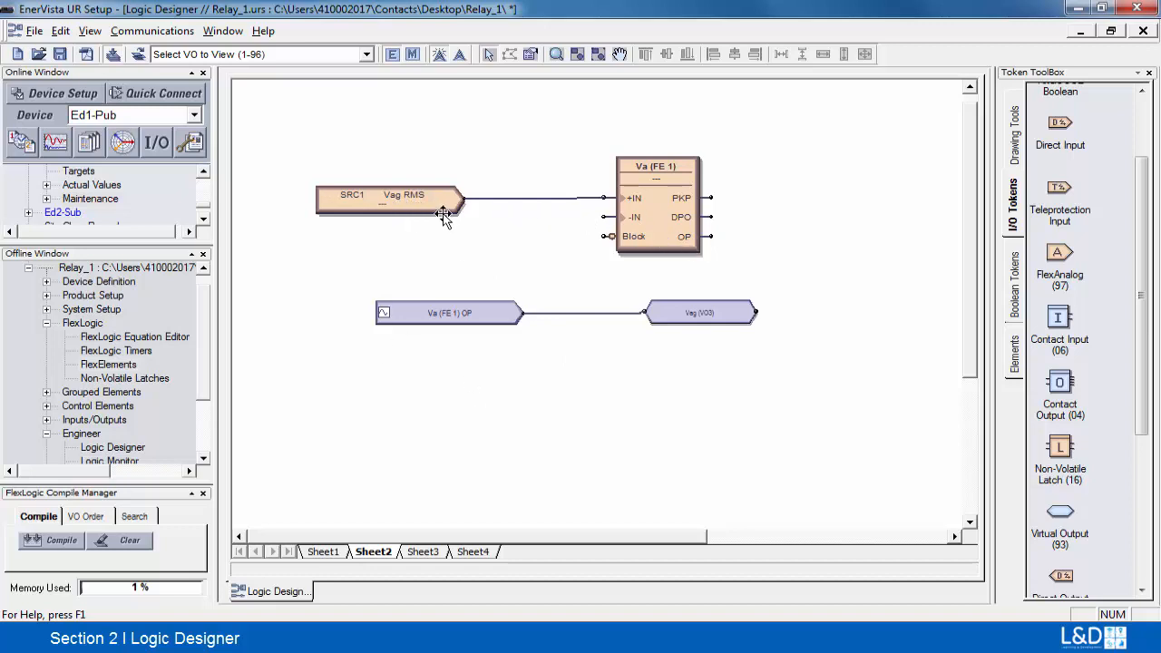
Duplicate the SRC1 Vag RMS input, its wire and the Va FlexElement, and position the copy below the virtual output row.
left_click(414, 203)
left_click(648, 207, "ctrl")
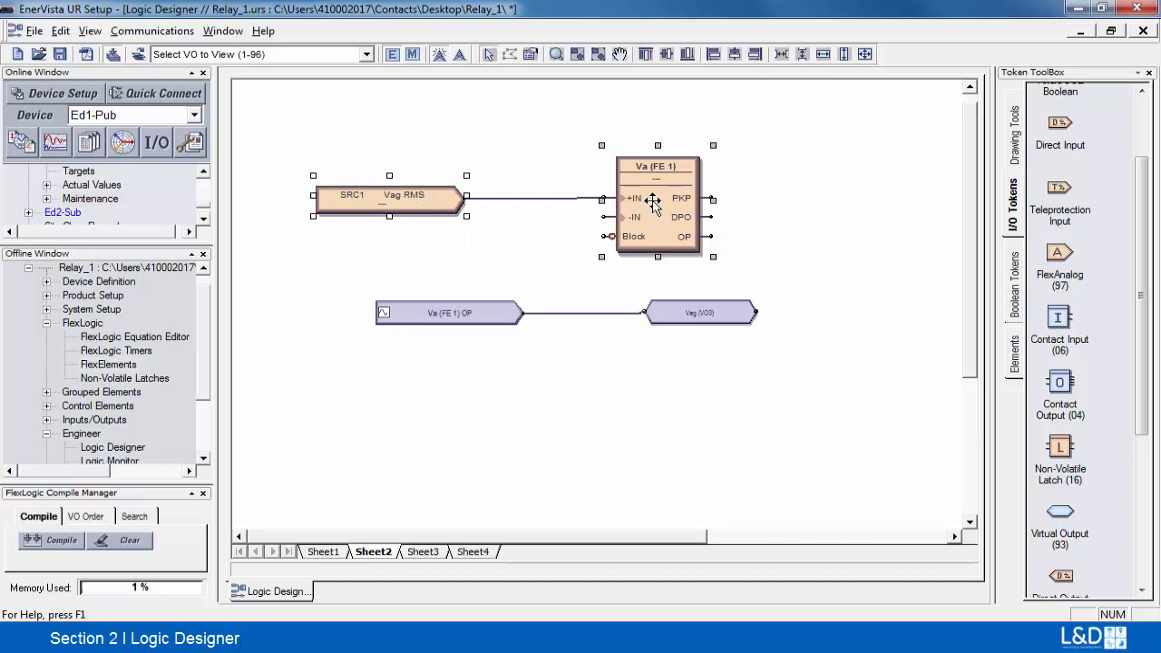
left_click(549, 198, "ctrl")
left_click(422, 413)
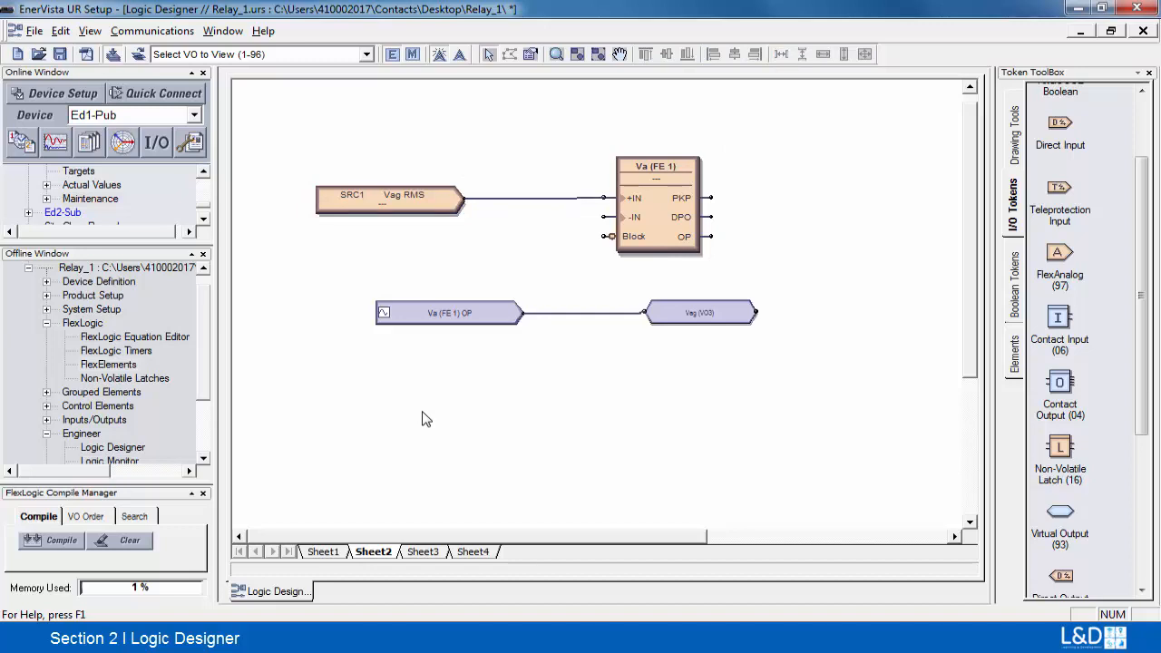
key("ctrl+v")
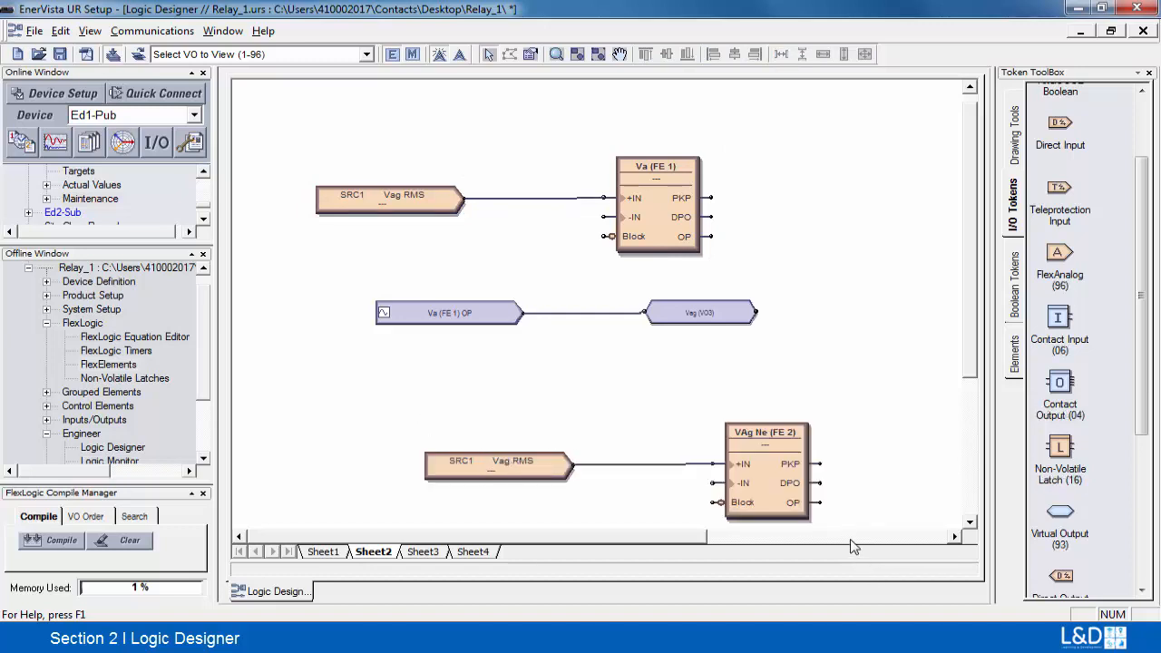
left_click_drag(845, 529, 493, 435)
left_click_drag(411, 393, 401, 392)
left_click_drag(520, 468, 435, 413)
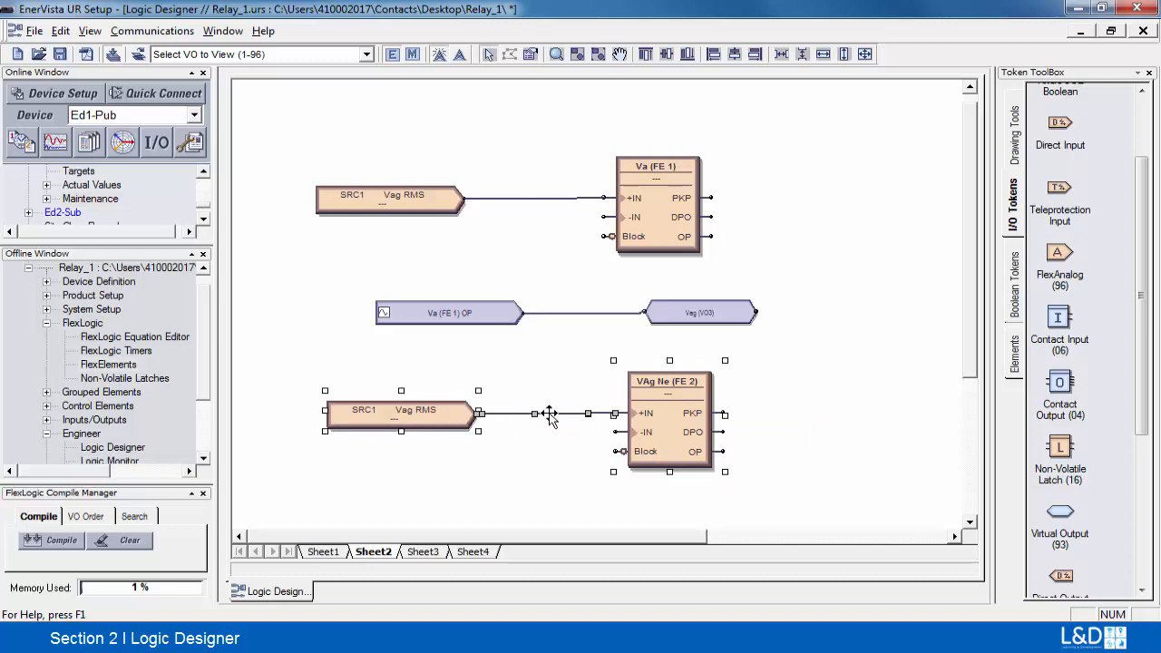
Delete the wire into +IN of the VAg Ne (FE 2) FlexElement and wire its SRC1 Vag RMS input to -IN instead.
left_click(558, 464)
left_click(539, 413)
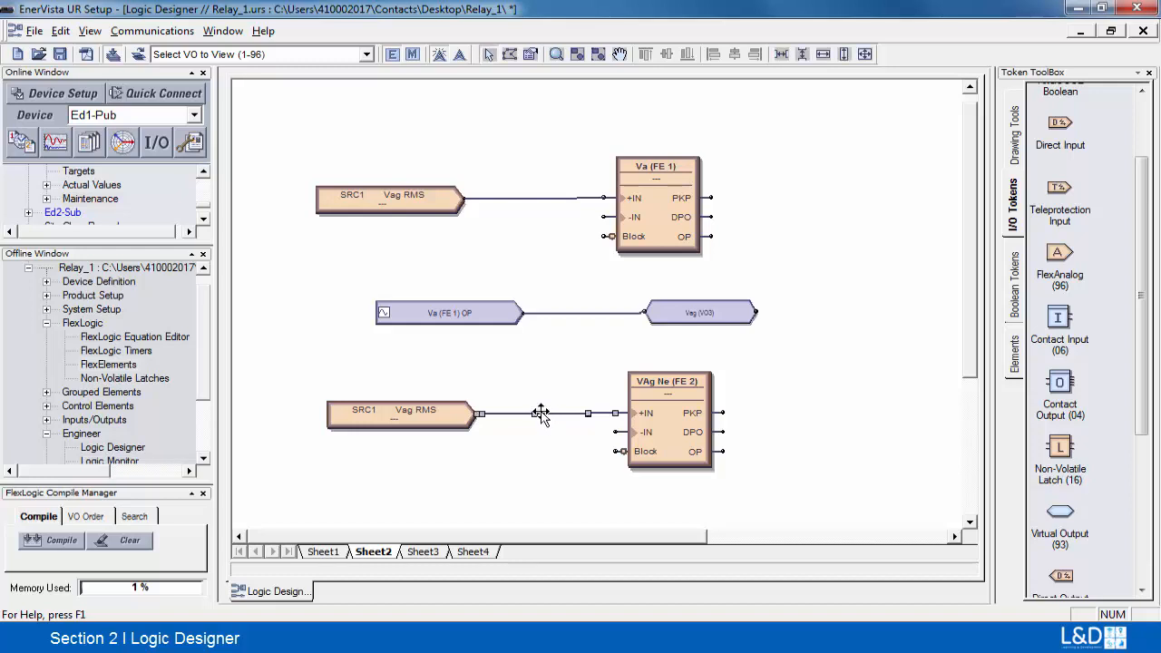
key("Delete")
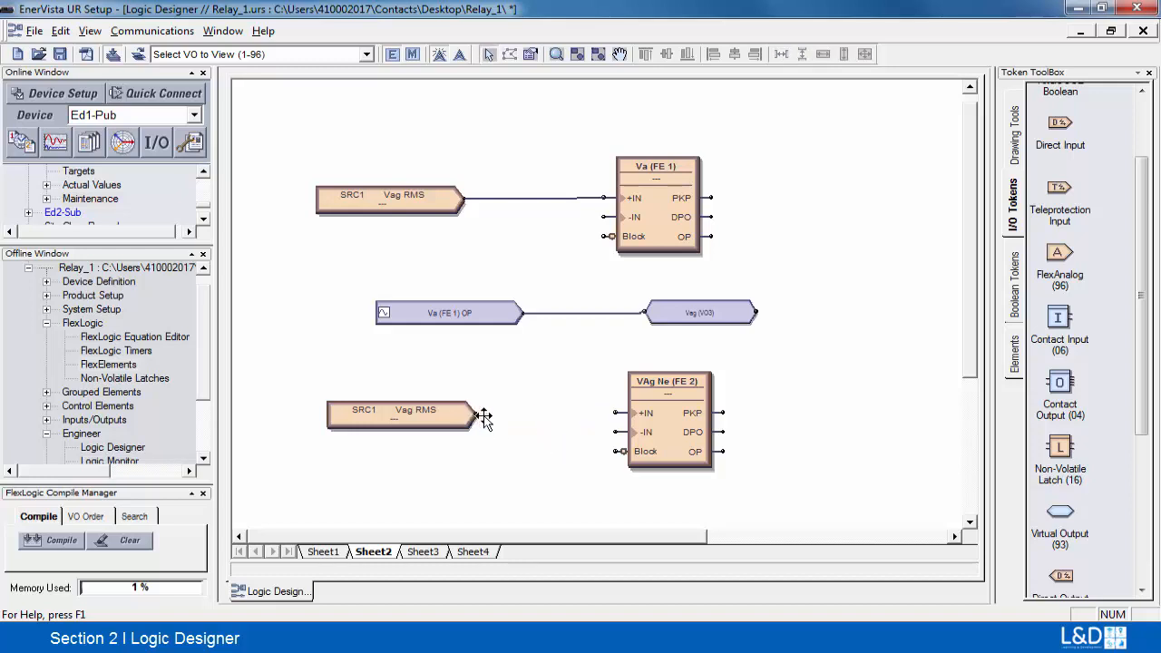
mouse_move(476, 414)
left_mouse_down()
mouse_move(543, 439)
mouse_move(606, 436)
left_mouse_up()
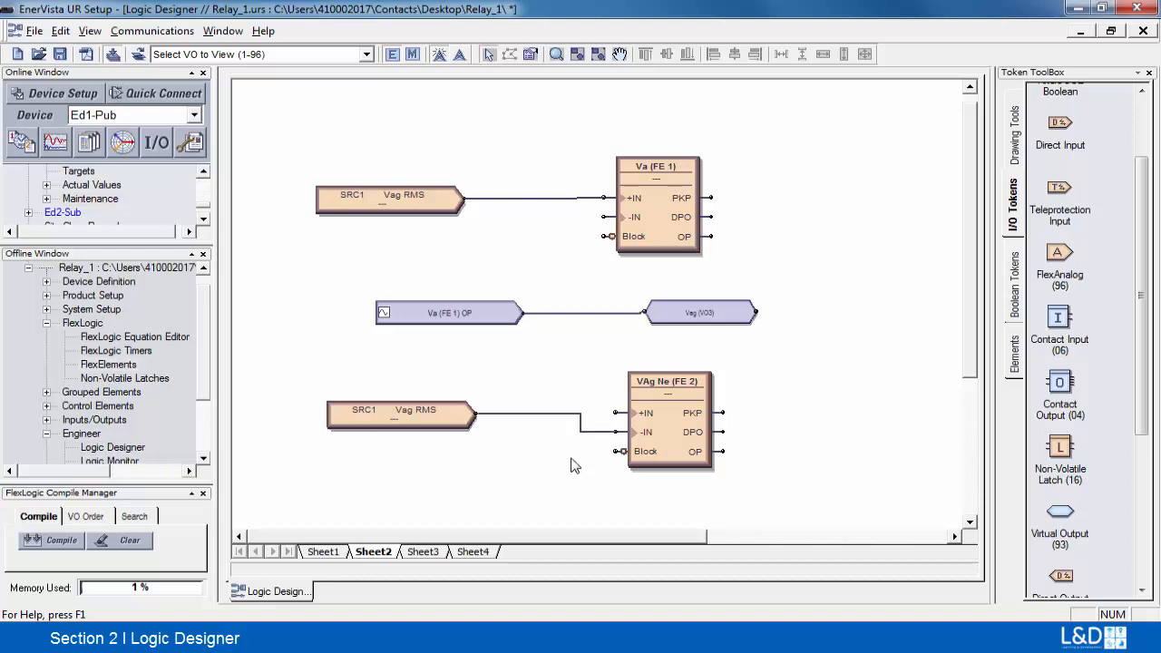
Duplicate the Va (FE 1) OP input, its wire and the Vag virtual output, and position the copies below the VAg Ne FlexElement.
left_click(497, 316)
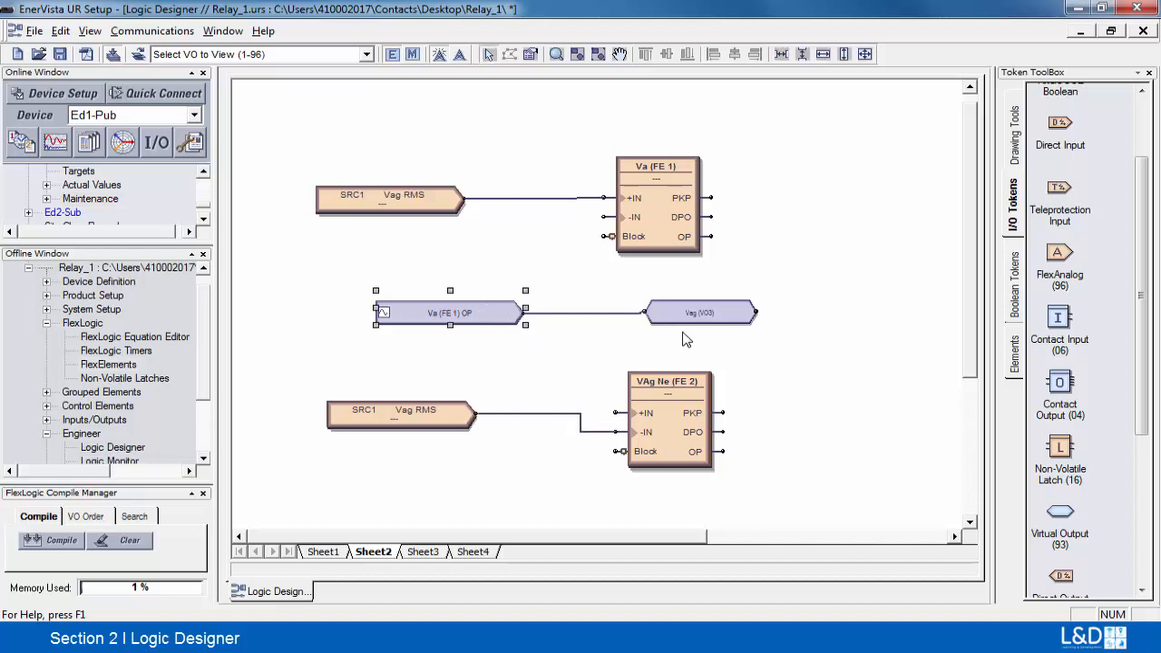
left_click(695, 310, "ctrl")
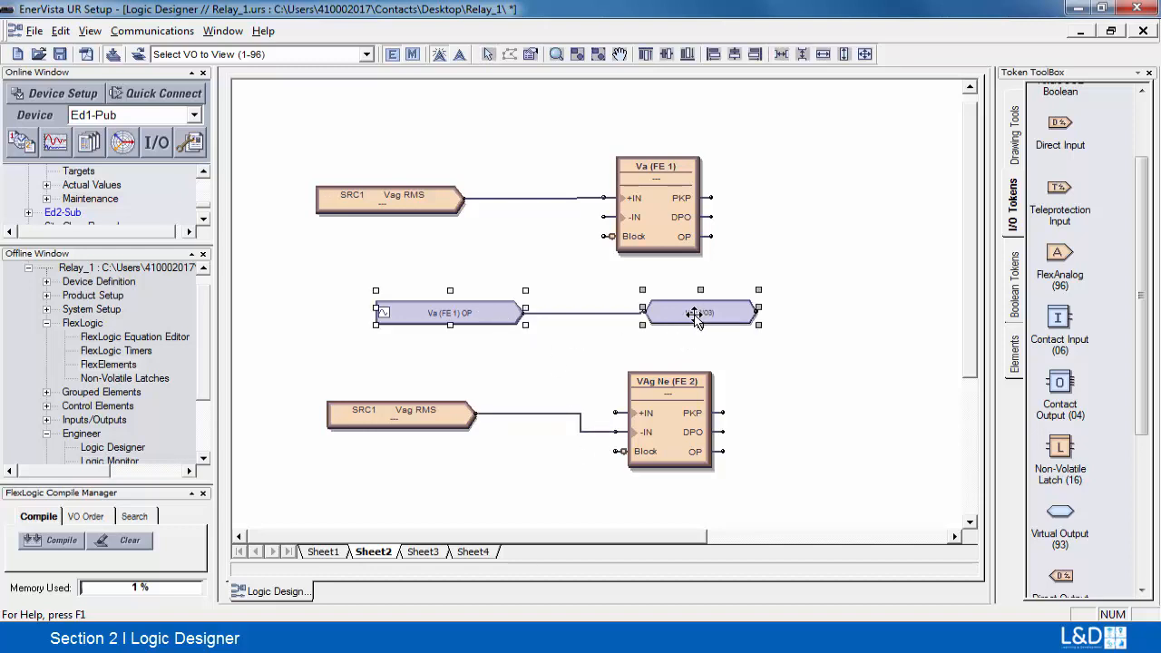
left_click(555, 314, "ctrl")
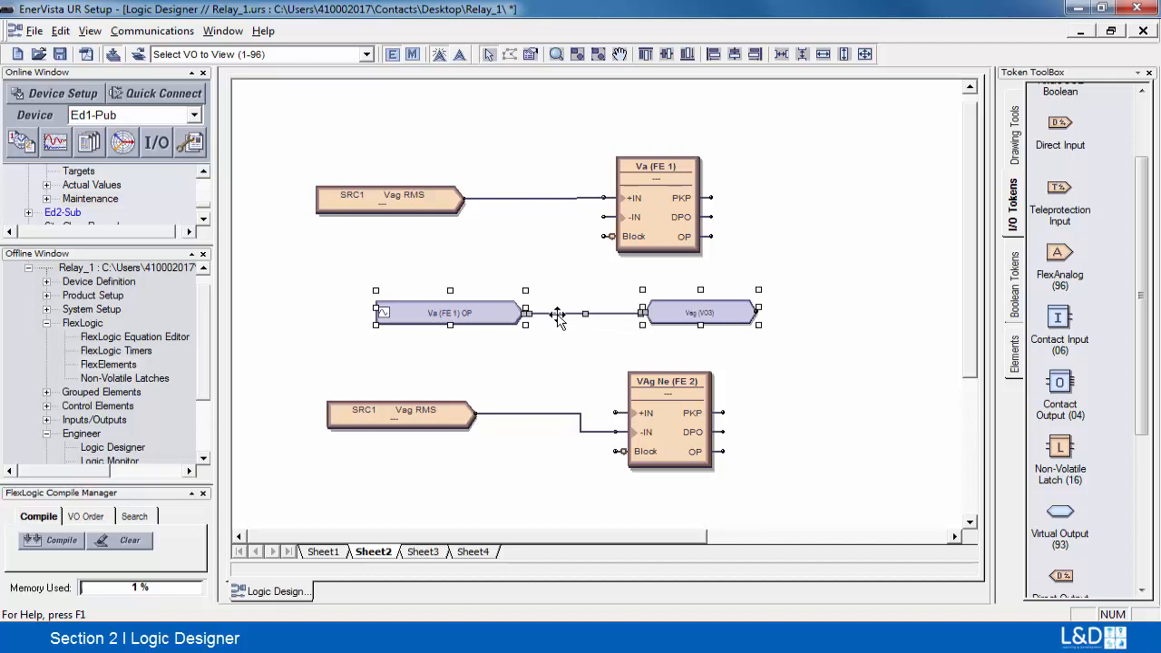
key("ctrl+v")
left_click_drag(511, 325, 475, 496)
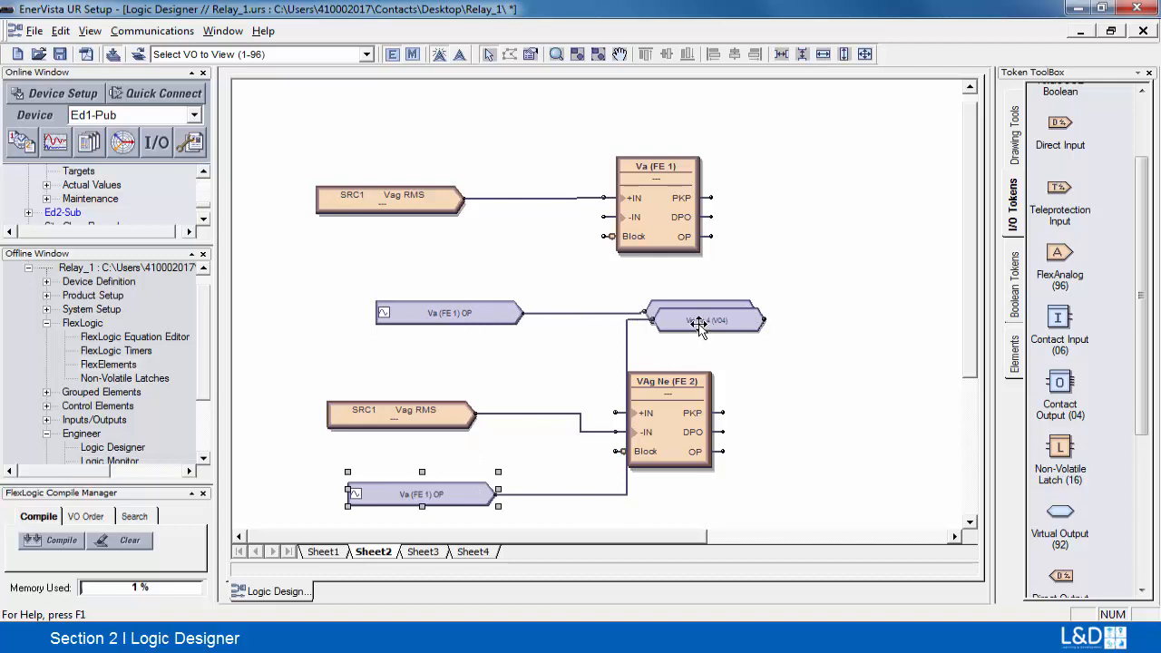
left_click_drag(697, 325, 719, 508)
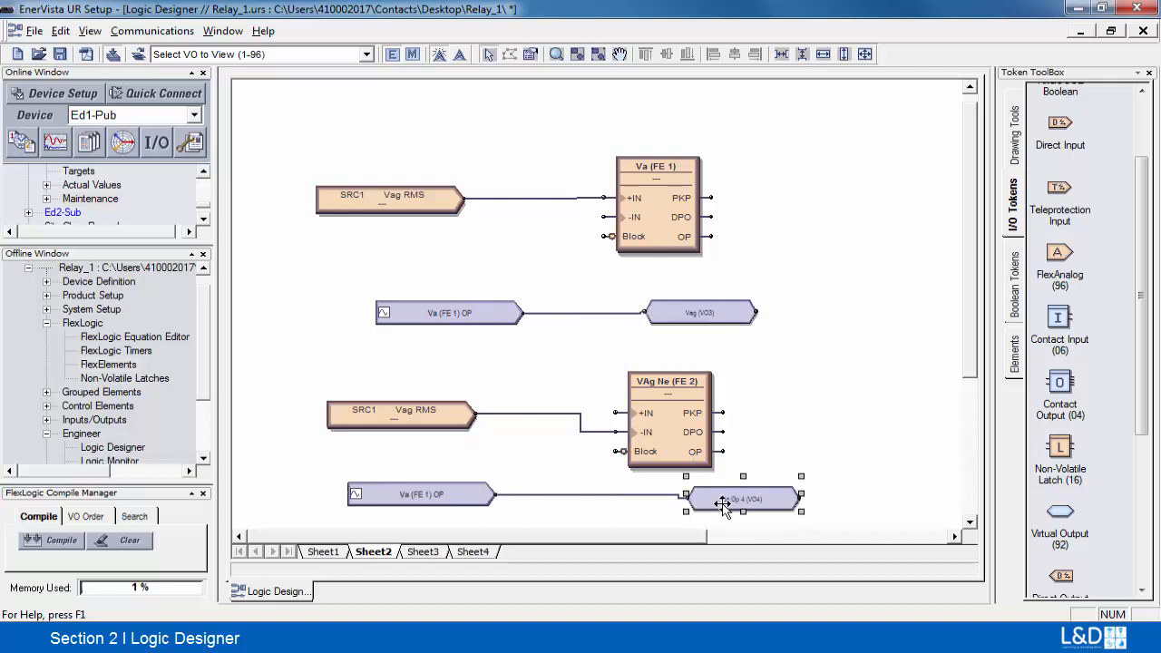
left_click(460, 496)
left_click_drag(460, 496, 454, 506)
Review the input properties of the copied Va (FE 1) OP token and the settings of the VAg Ne (FE 2) FlexElement.
double_click(458, 508)
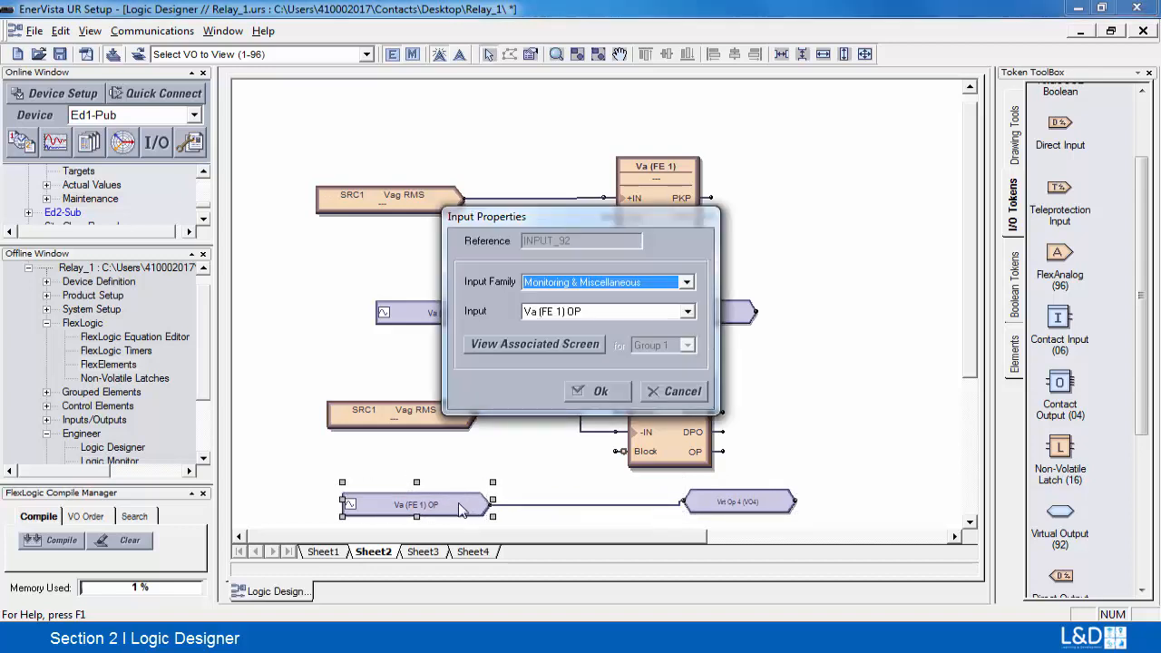
left_click(671, 395)
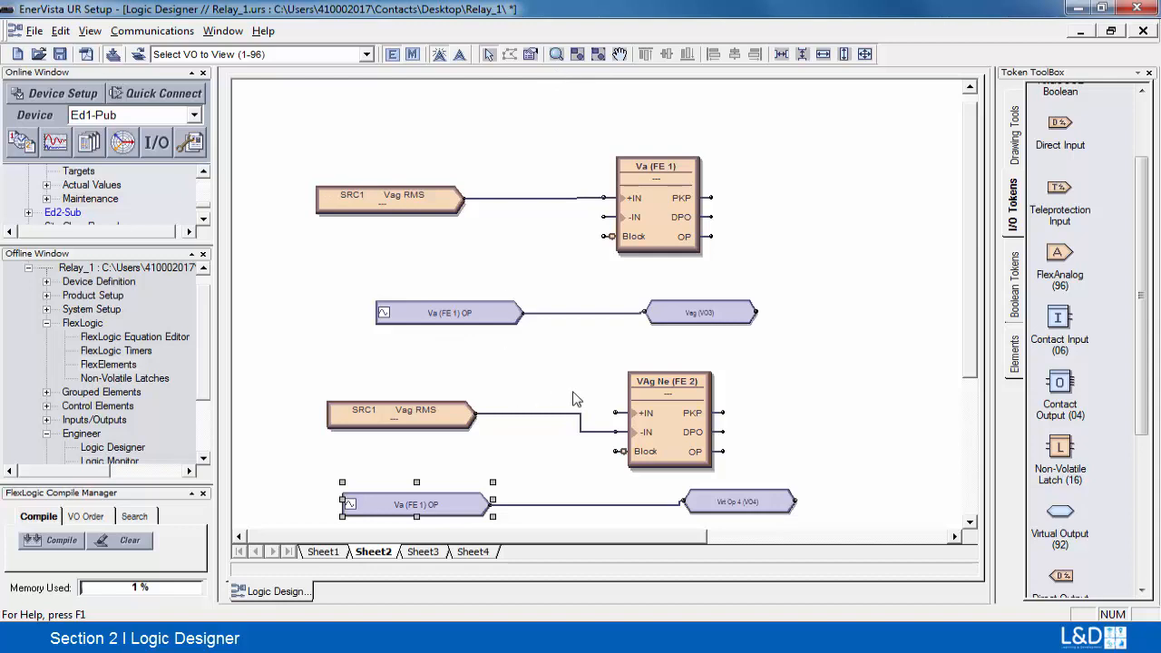
double_click(665, 393)
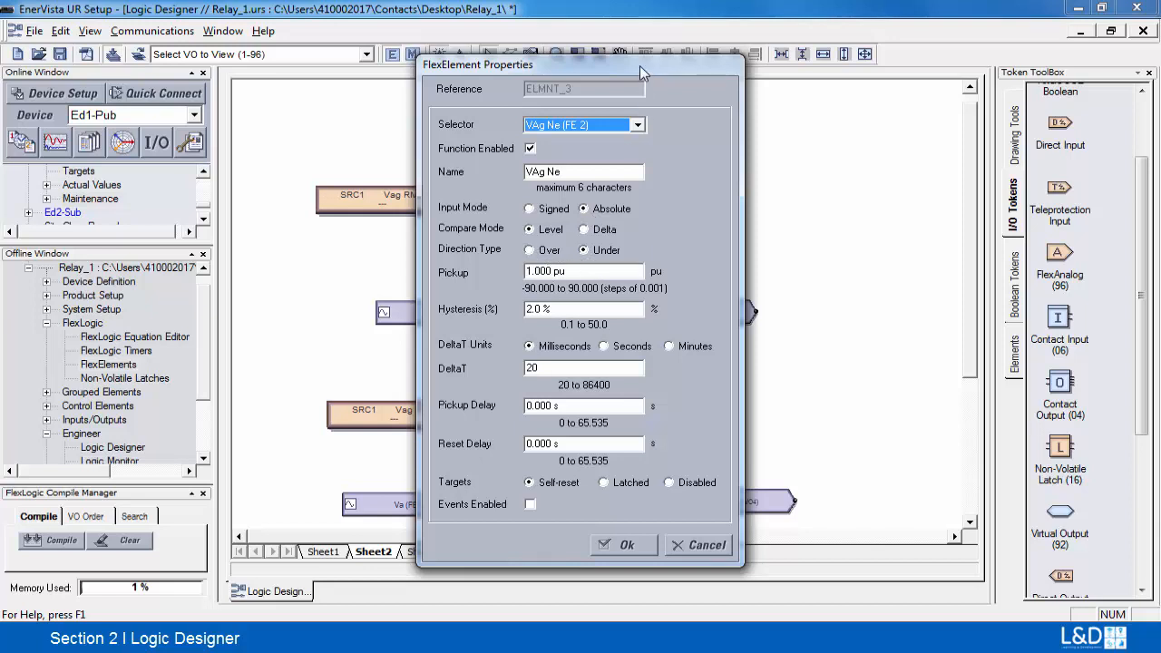
left_click_drag(640, 66, 1021, 66)
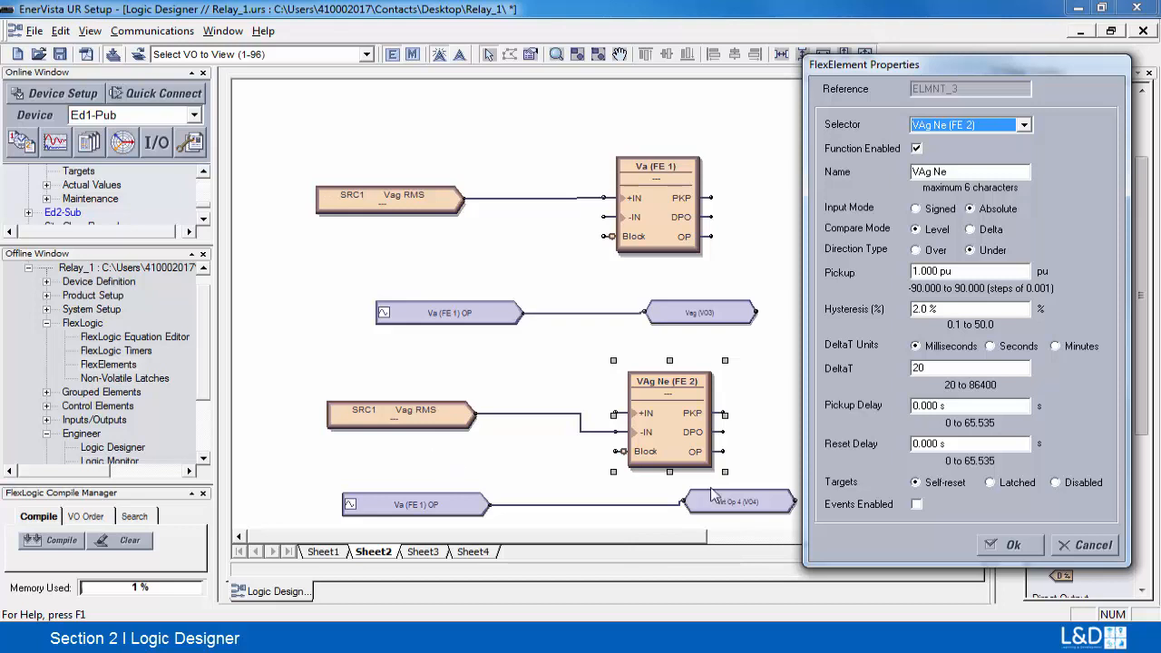
left_click(1010, 547)
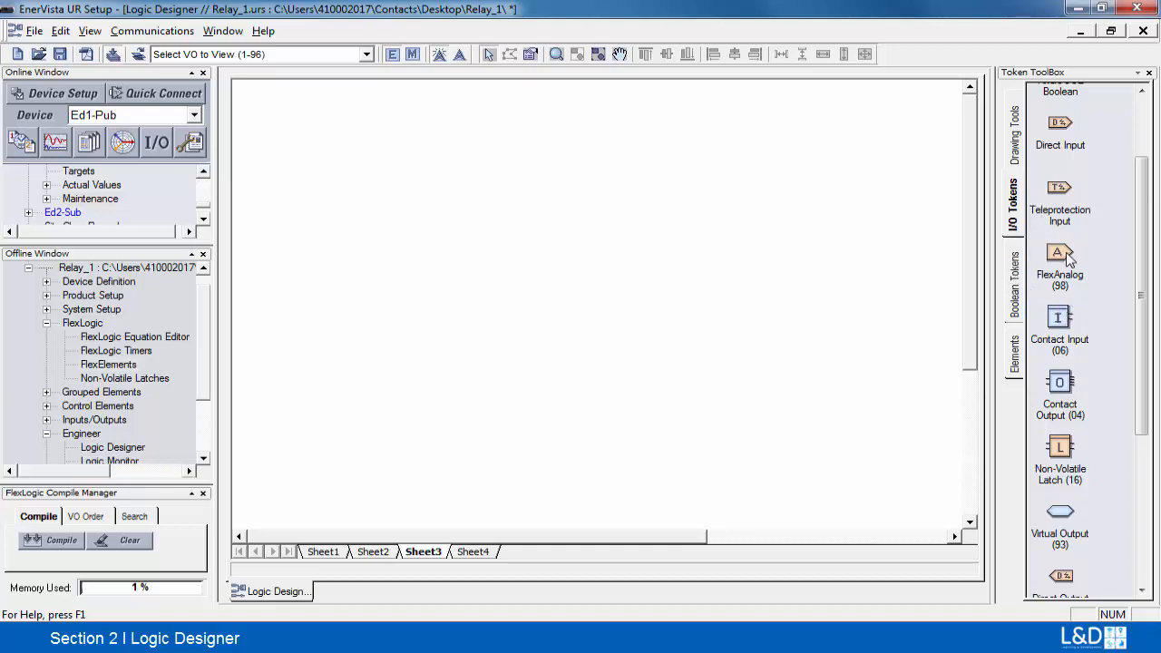
Place a FlexAnalog input token on Sheet3 and duplicate it directly below the first.
left_click_drag(1069, 259, 385, 192)
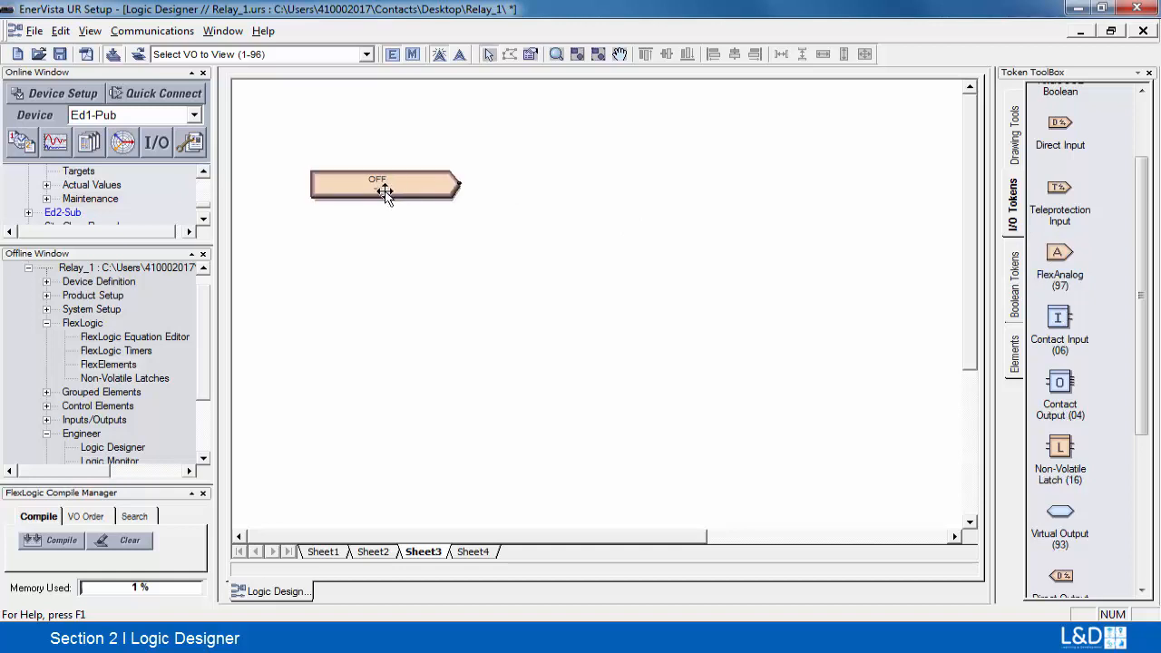
left_click(392, 188)
left_click(377, 270)
left_click(388, 184)
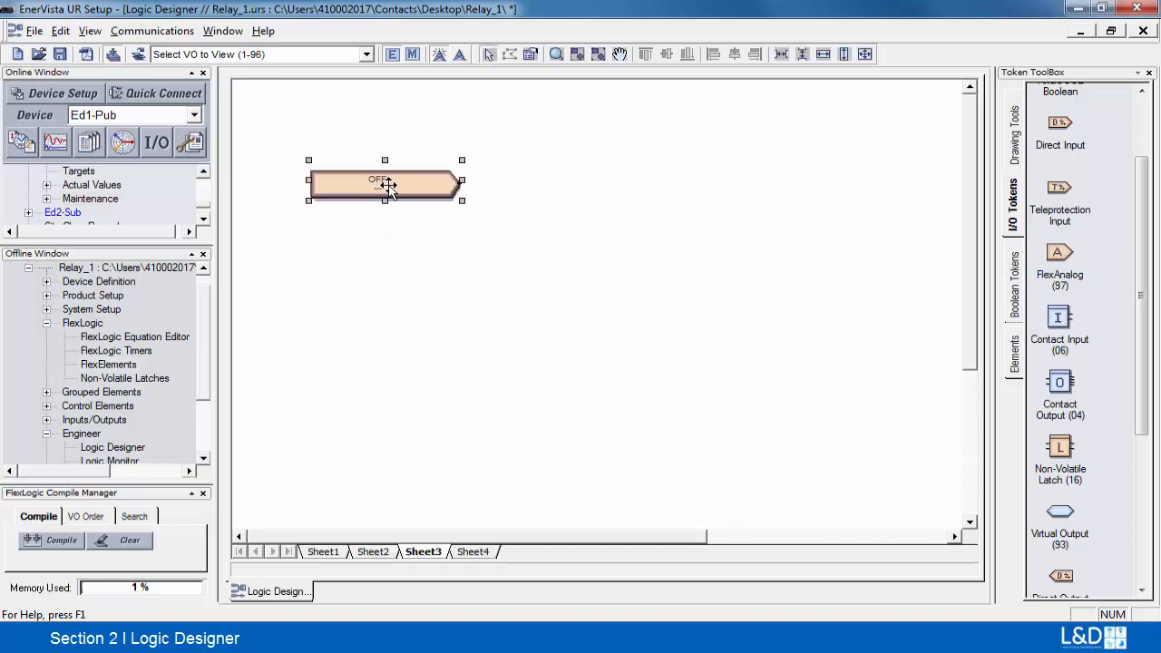
key("ctrl+v")
left_click_drag(393, 199, 387, 273)
Assign SRC1 Vag RMS from the Source 1 Voltage family to the upper FlexAnalog input.
double_click(391, 181)
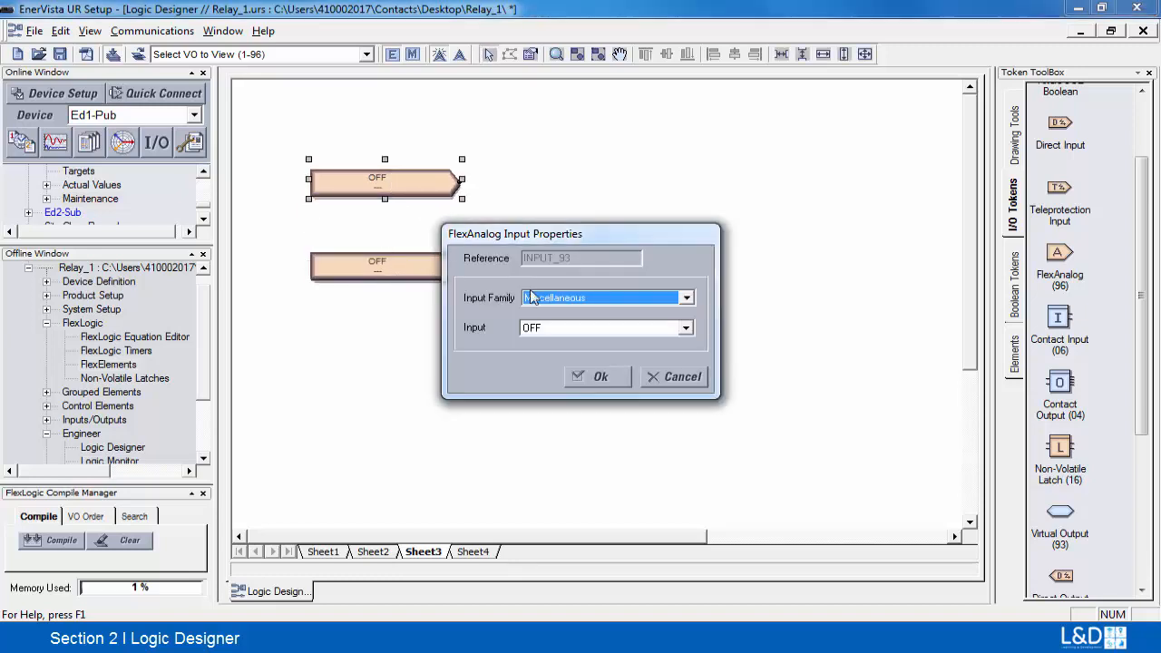
left_click(669, 300)
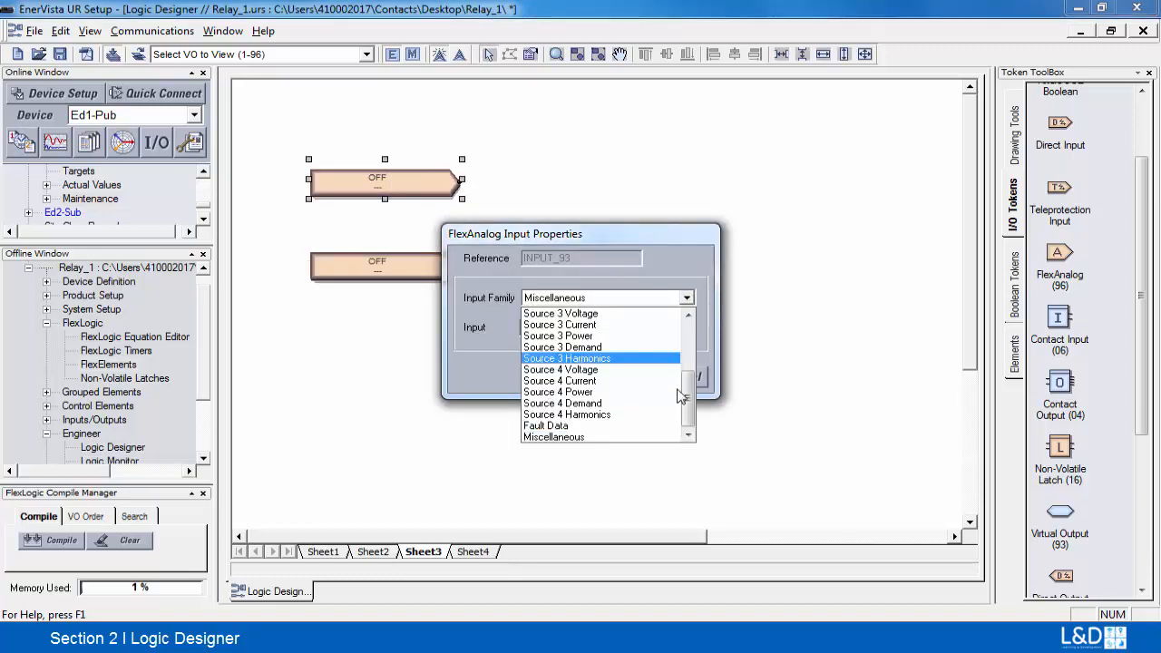
scroll(689, 392, "up", 4)
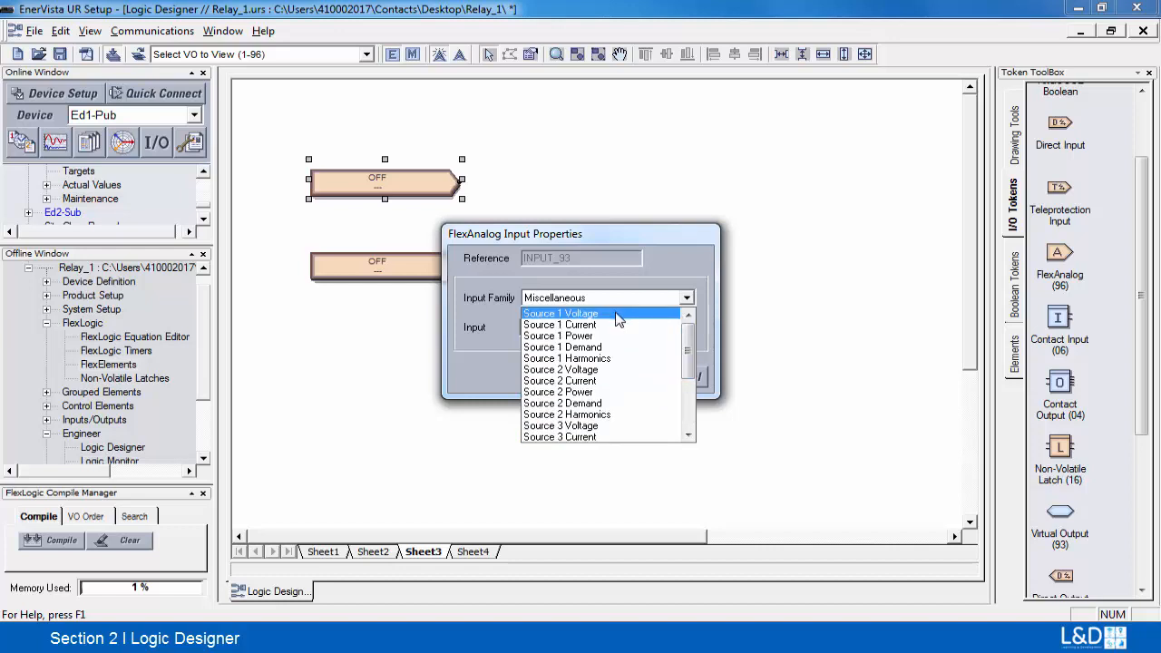
left_click(620, 313)
left_click(685, 329)
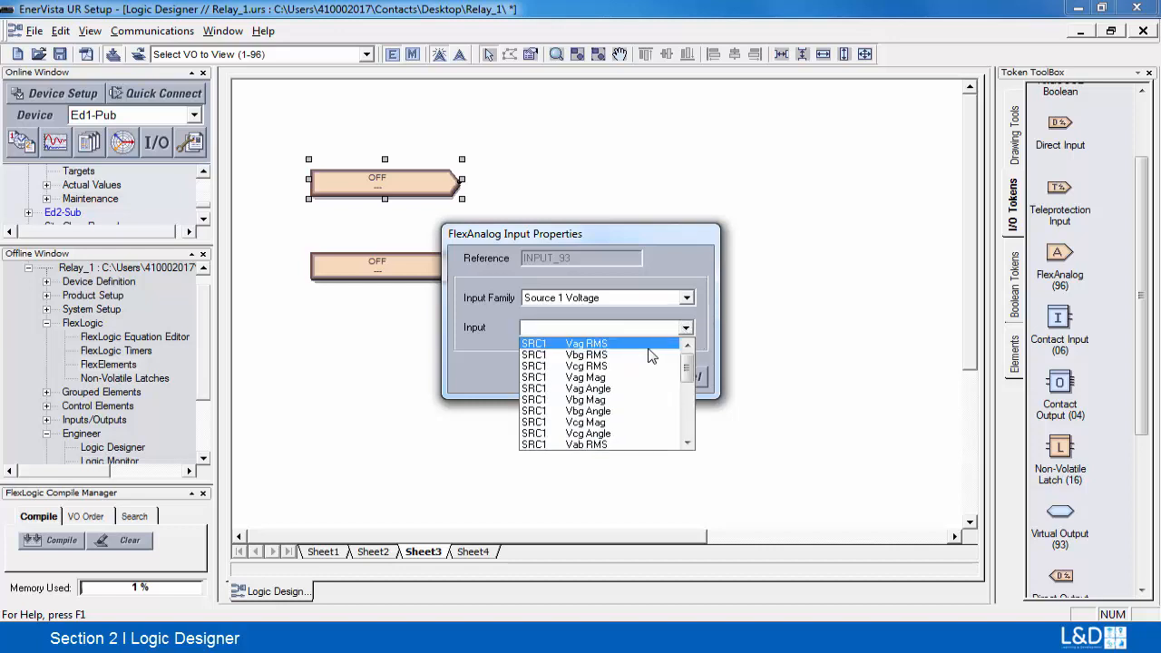
left_click(648, 347)
Assign SRC2 Vag RMS from the Source 2 Voltage family to the lower FlexAnalog input.
left_click(392, 262)
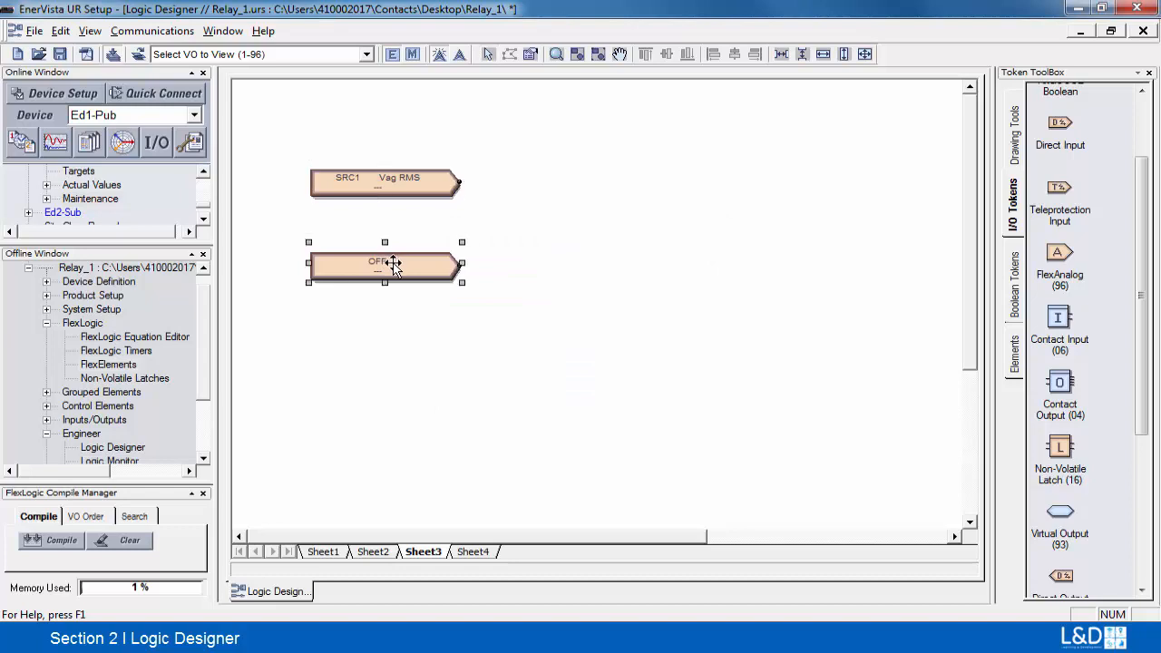
double_click(435, 270)
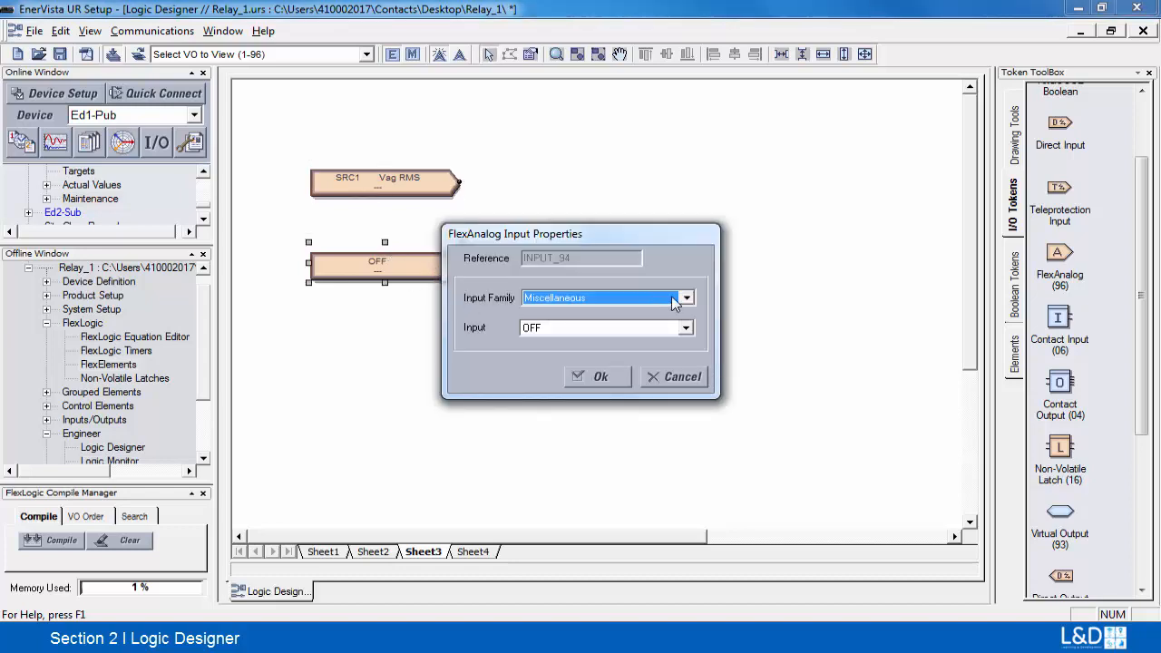
left_click(686, 299)
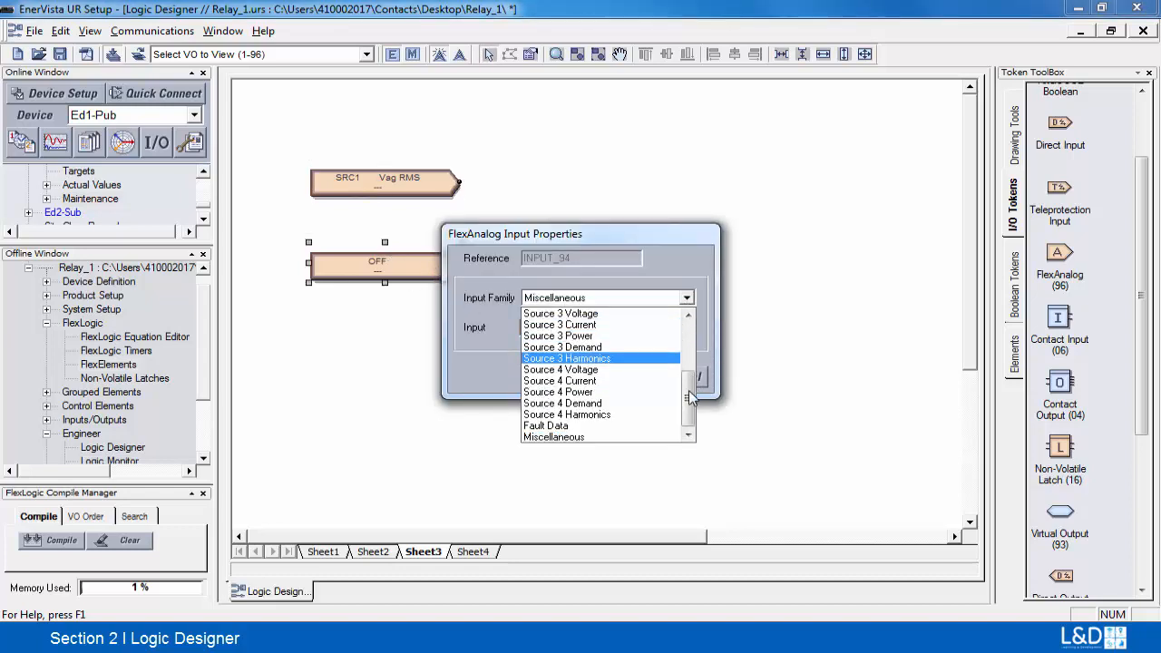
scroll(626, 367, "up", 4)
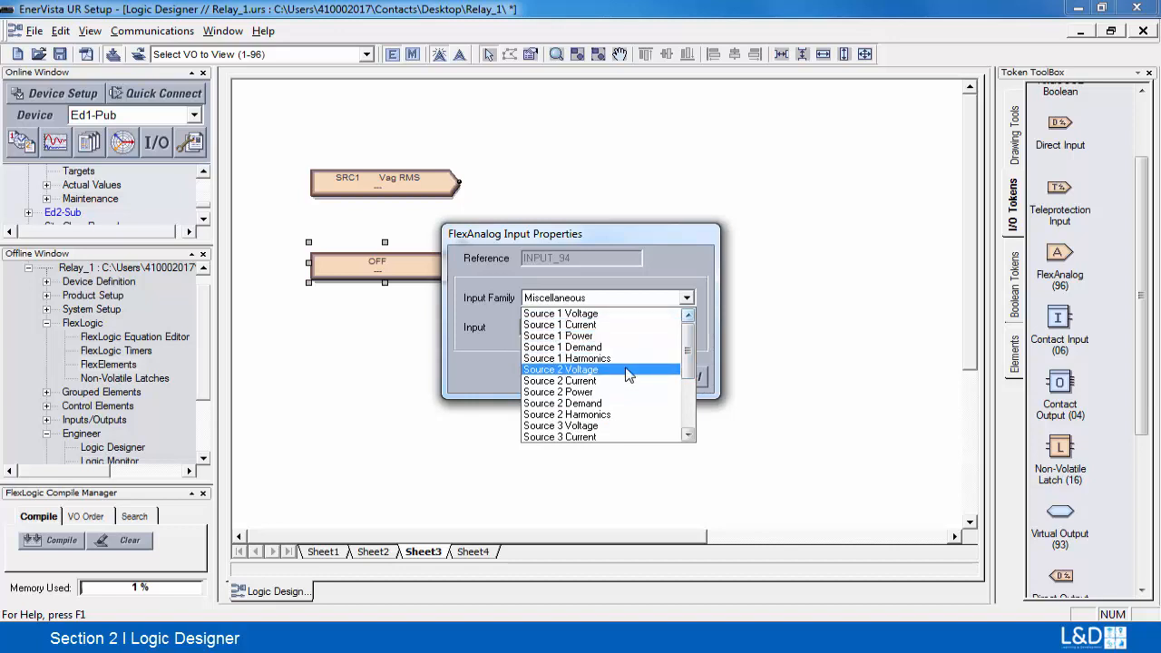
left_click(626, 369)
left_click(685, 327)
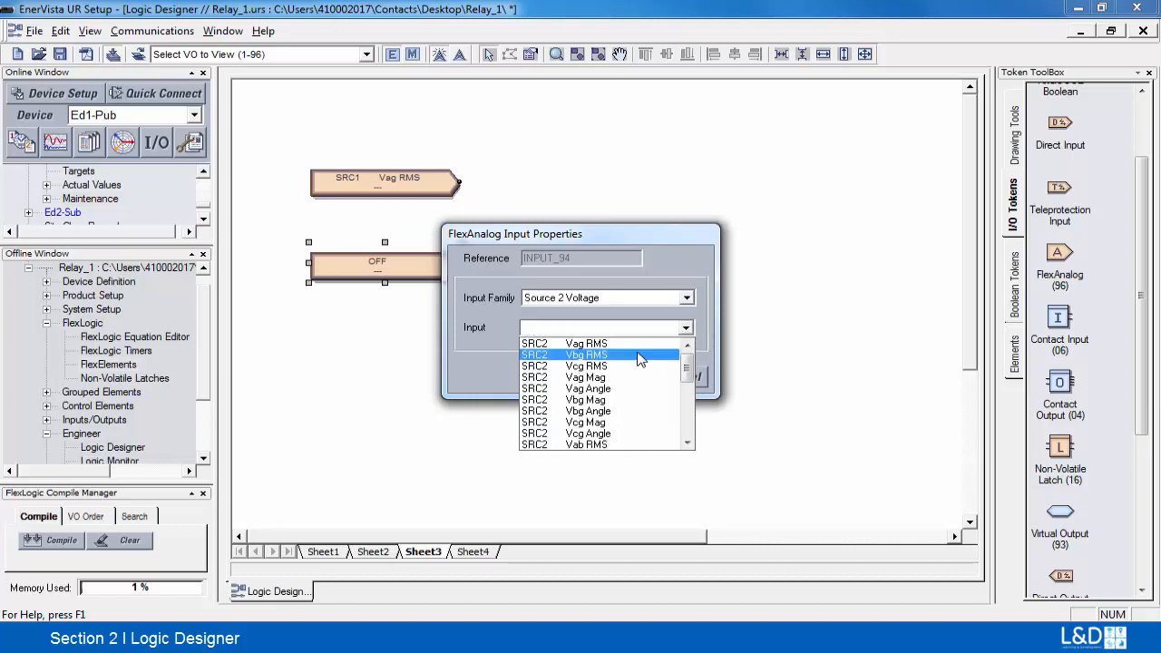
left_click(637, 345)
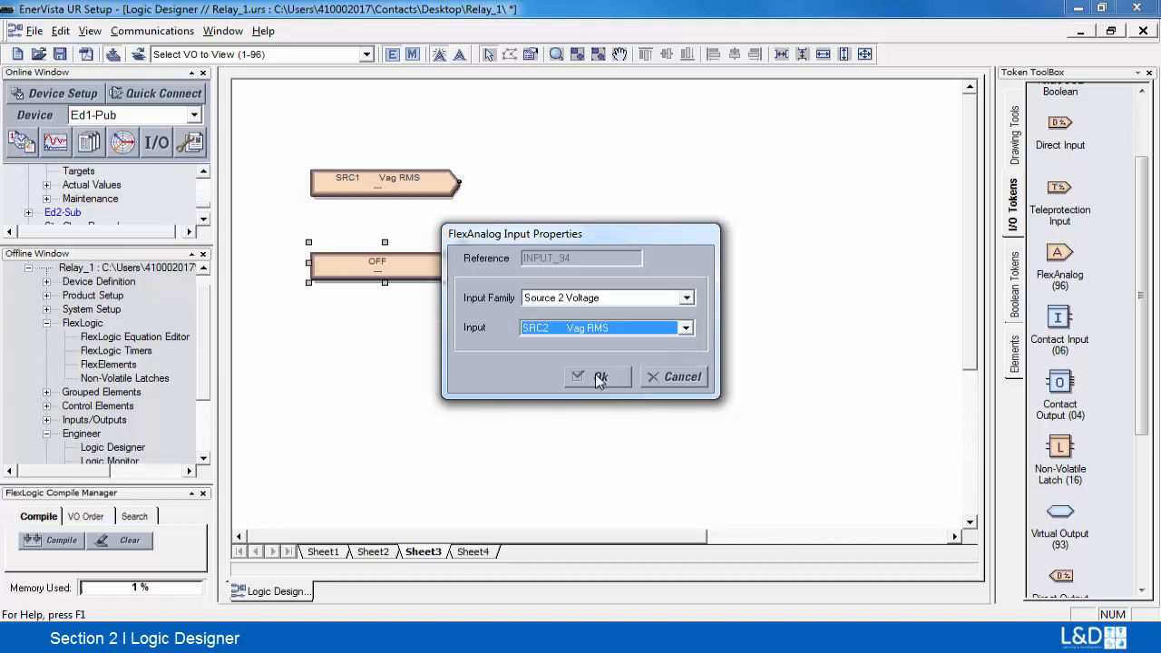
left_click(600, 378)
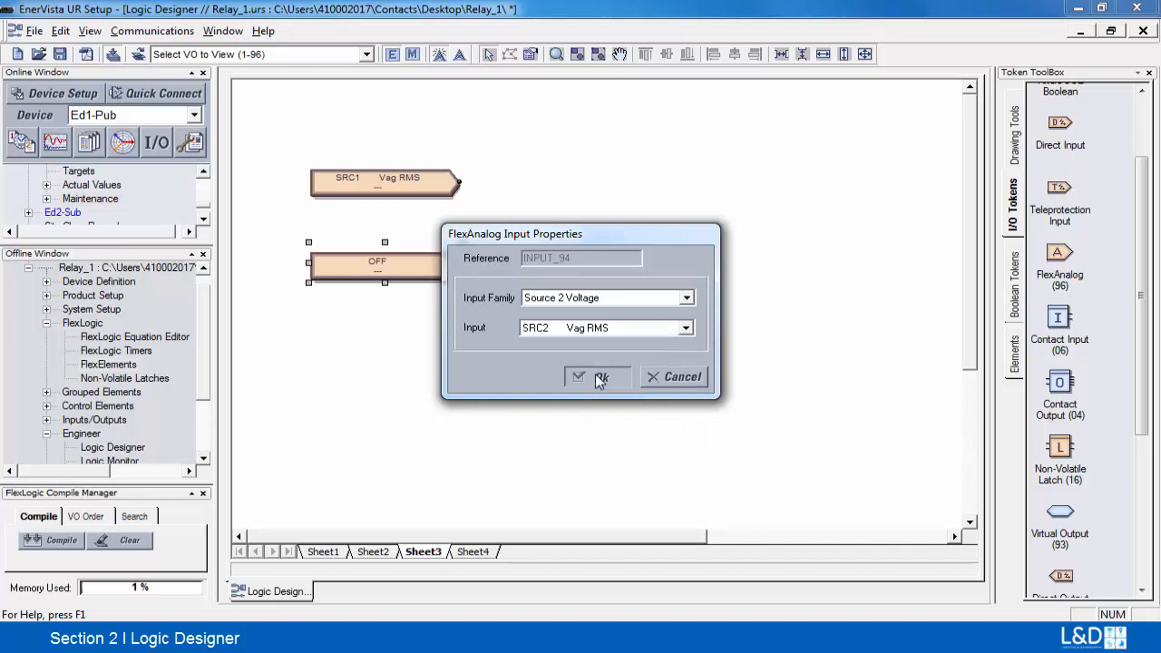
Place a FlexElement to the right of the two FlexAnalog inputs and review its sync (FE 3) settings.
left_click(1014, 359)
left_click_drag(1065, 113, 629, 238)
double_click(628, 236)
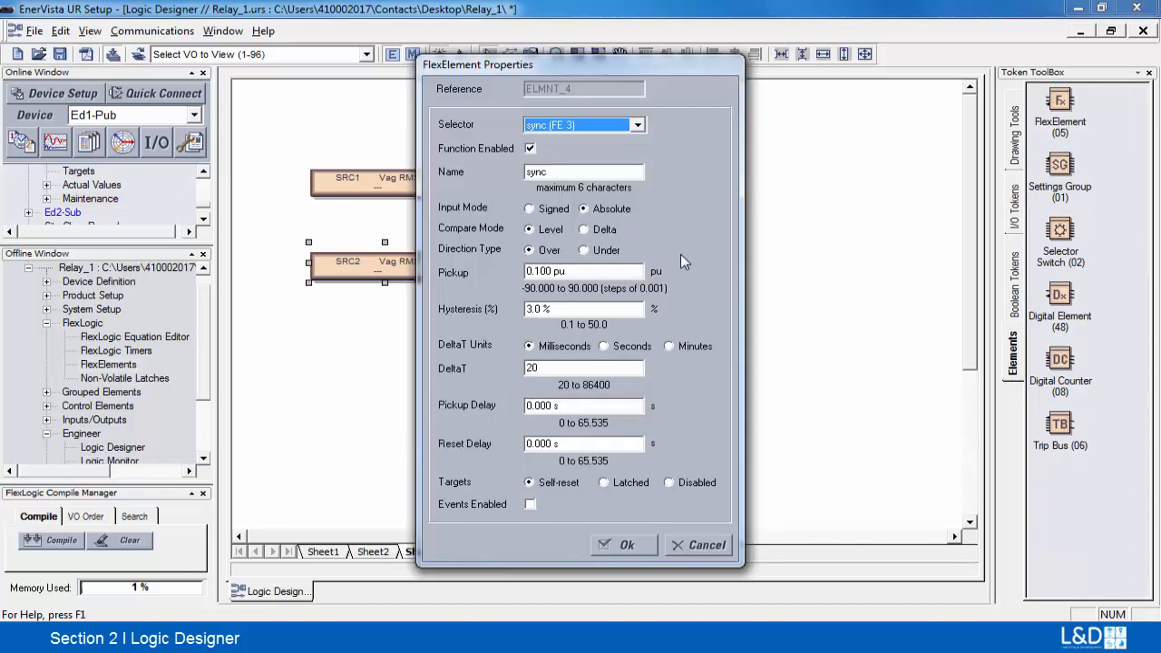
left_click_drag(604, 67, 820, 86)
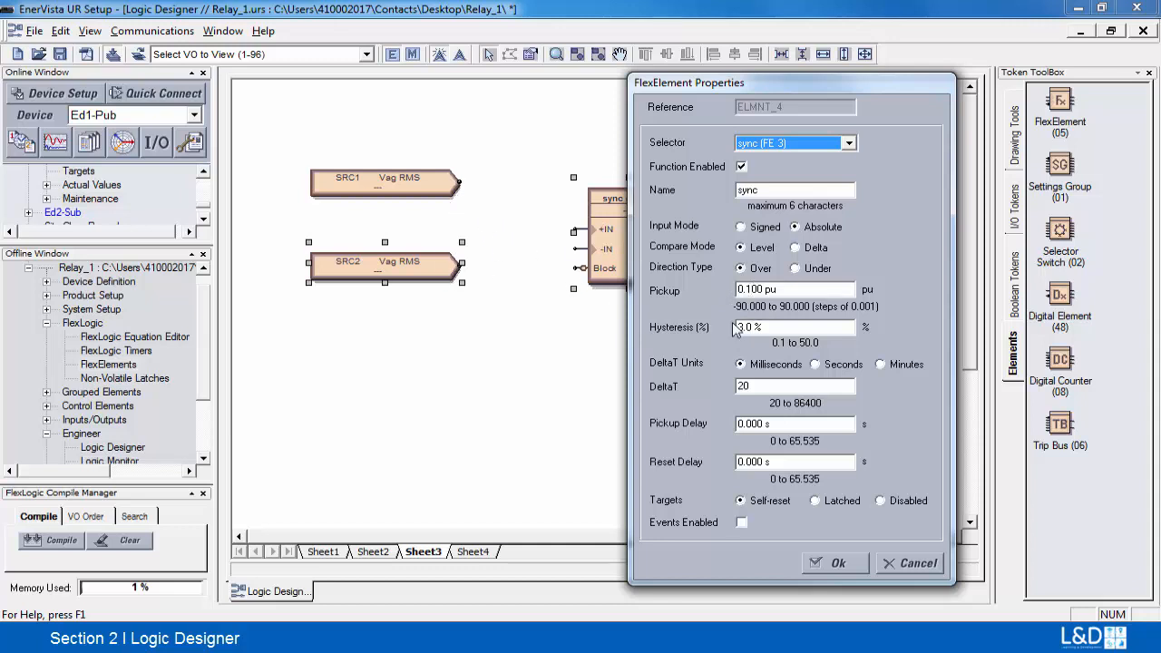
left_click(833, 564)
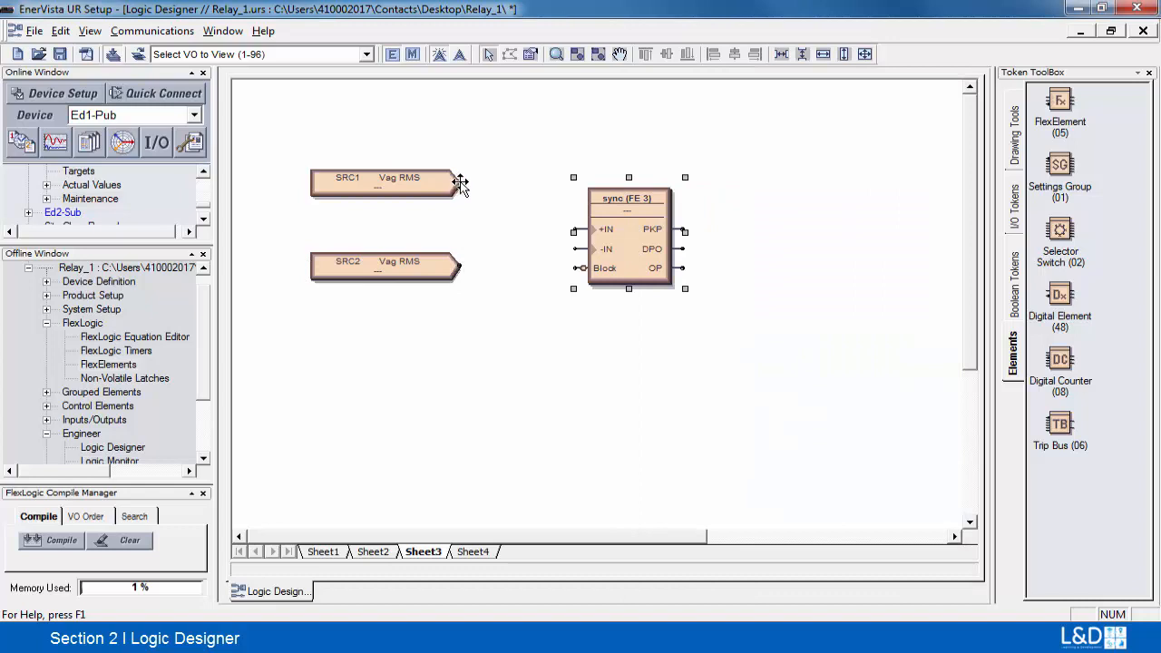
Wire SRC1 Vag RMS to +IN and SRC2 Vag RMS to -IN of the sync FlexElement.
left_click_drag(460, 183, 573, 231)
left_click_drag(459, 265, 575, 250)
Place an Input token below the SRC2 Vag RMS input on Sheet3.
left_click(1013, 207)
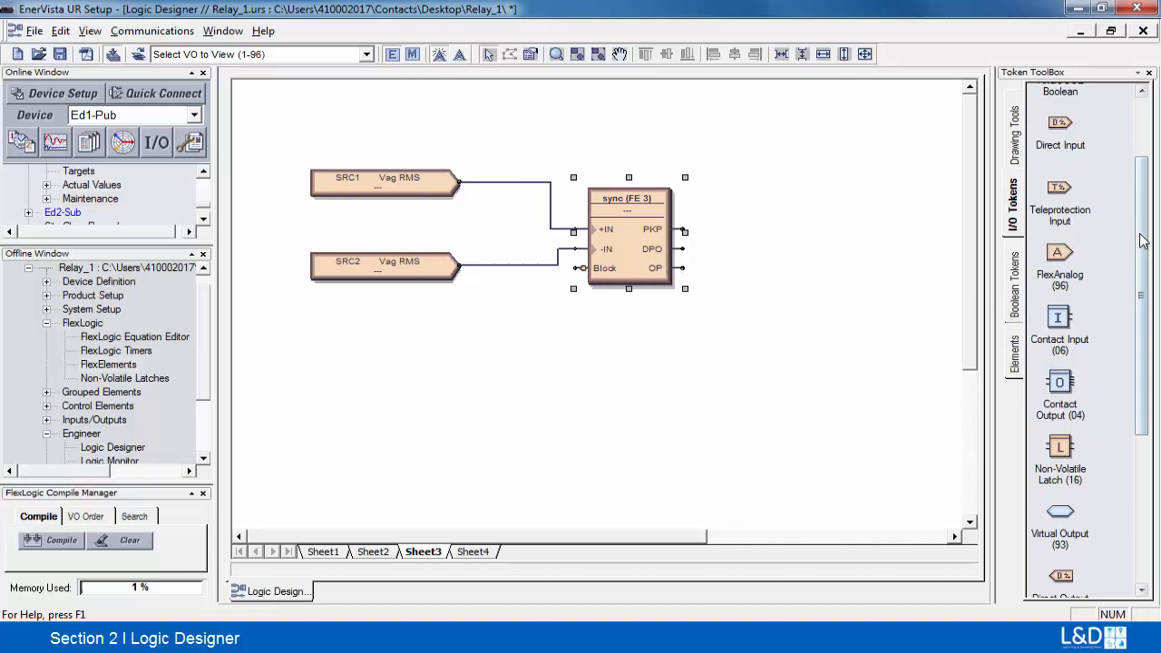
scroll(1140, 234, "up", 2)
left_click_drag(1060, 109, 456, 377)
Assign sync (FE 3) OP from the Monitoring & Miscellaneous family to the Input token and move it closer below the SRC2 Vag RMS input.
double_click(457, 377)
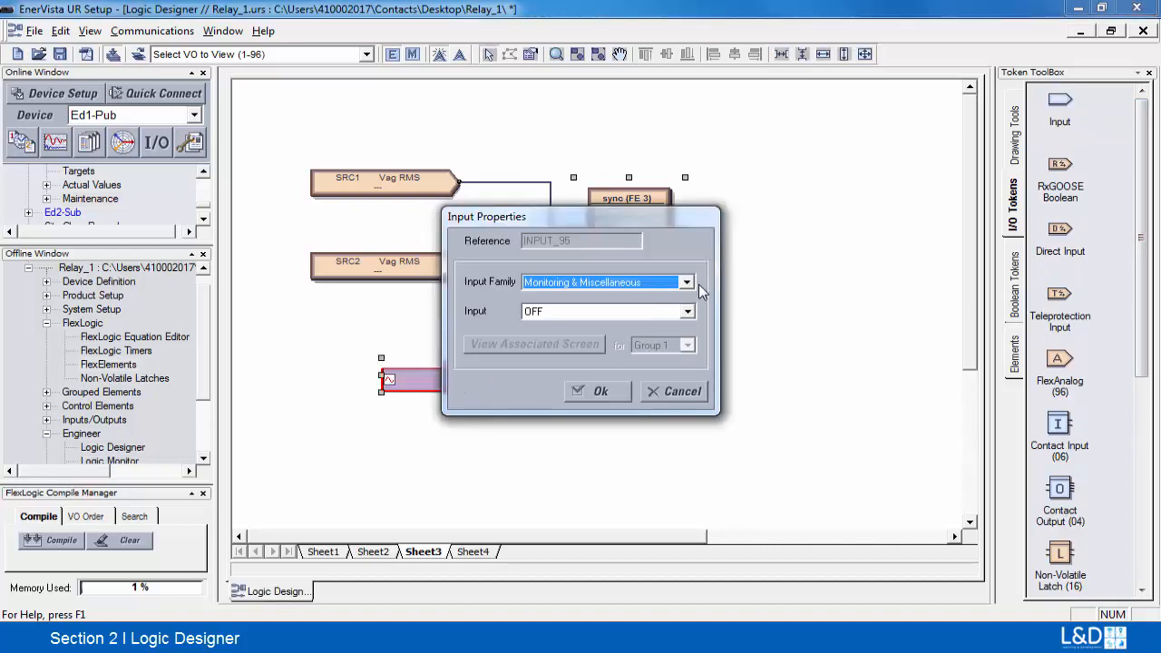
left_click(687, 312)
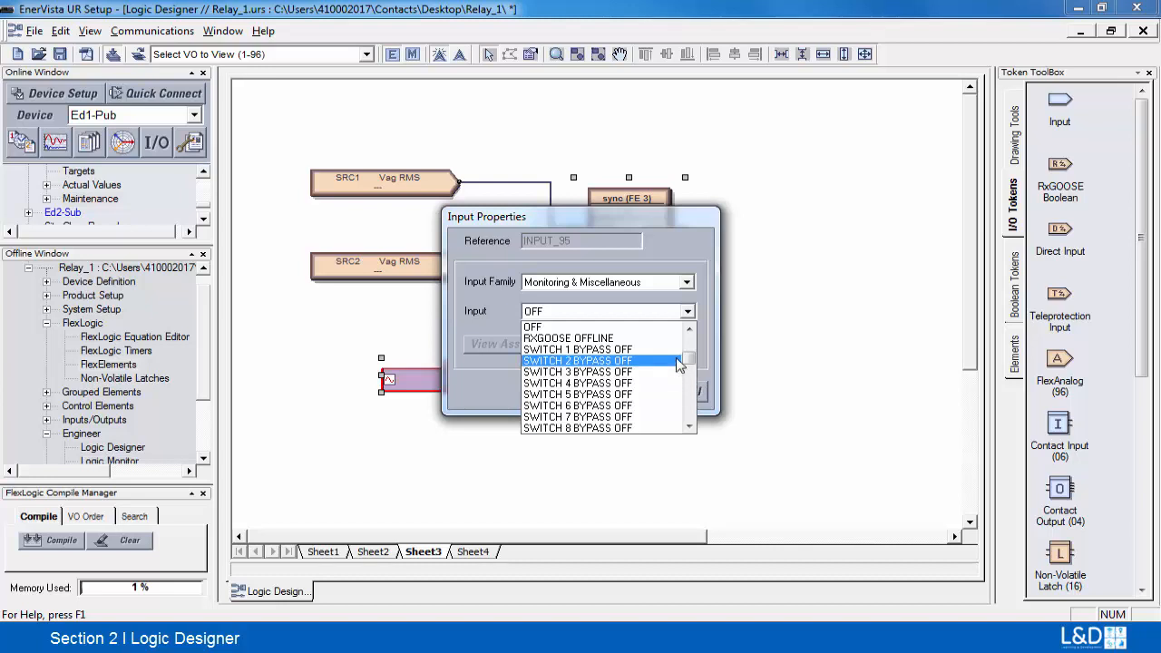
key("Down")
key("Down")
key("Down")
key("Down")
key("Down")
key("Down")
key("Down")
key("Down")
key("Down")
key("Down")
key("Down")
key("Down")
key("Down")
key("Down")
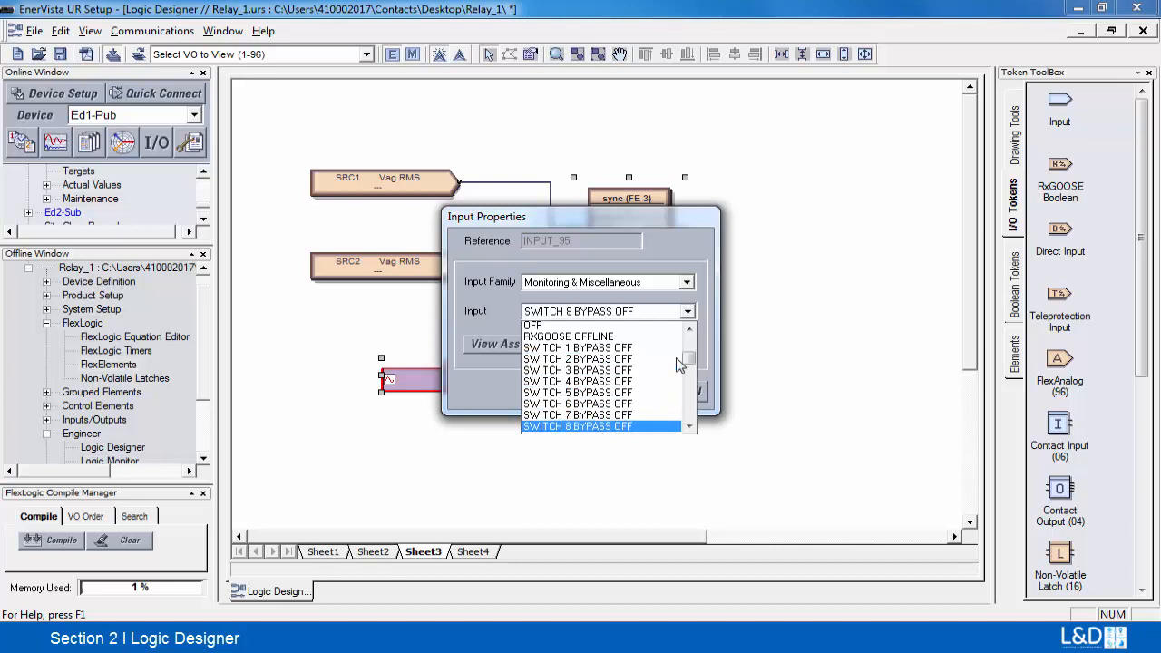
key("Down")
key("Down")
key("Down")
key("Down")
key("Down")
key("Down")
key("Down")
key("Down")
key("Down")
key("Down")
key("Down")
key("Down")
key("Down")
key("Down")
key("Down")
key("Down")
key("Down")
key("Down")
key("Down")
key("Down")
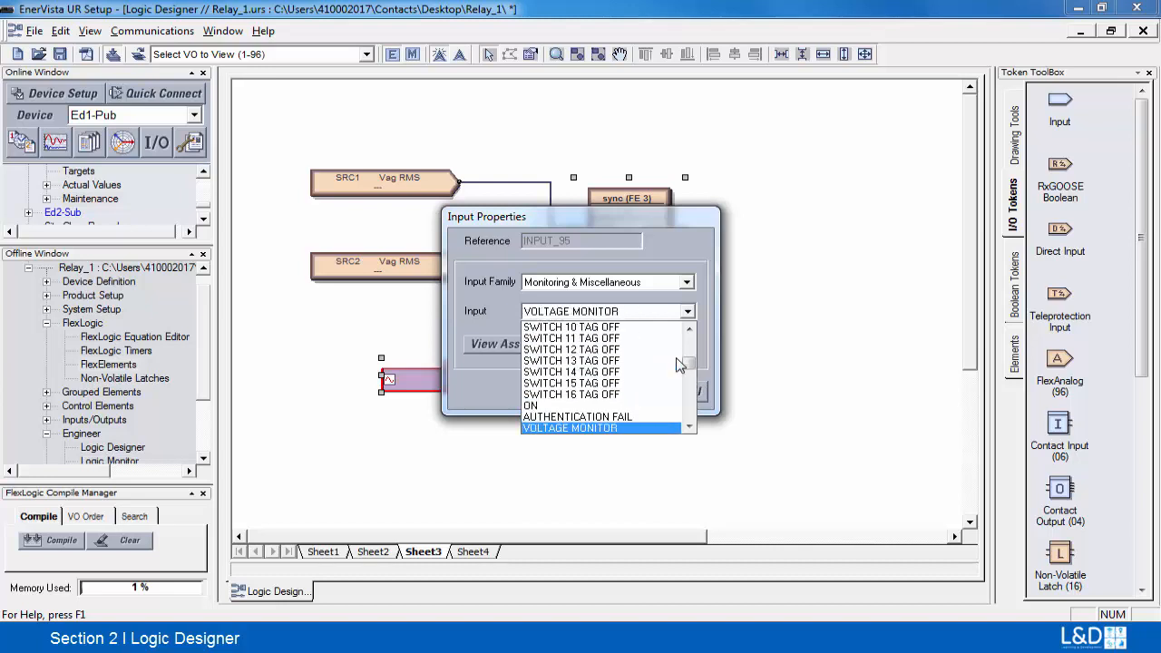
left_click(689, 426)
left_click(689, 426)
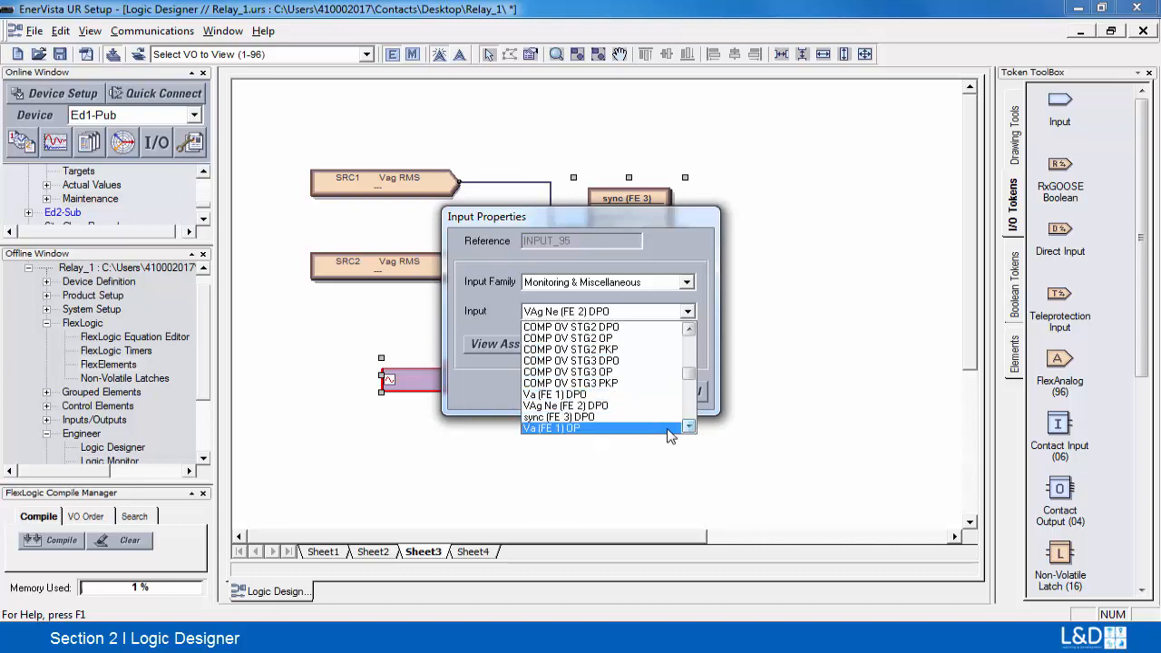
left_click(690, 428)
left_click(689, 426)
left_click(689, 427)
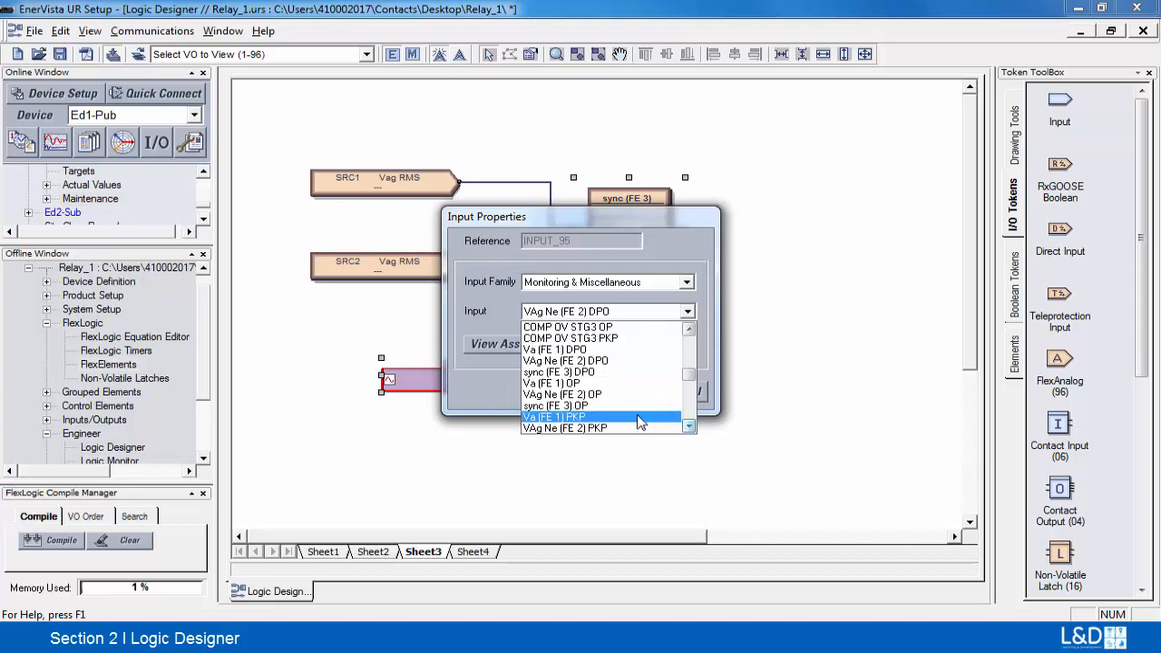
left_click(632, 422)
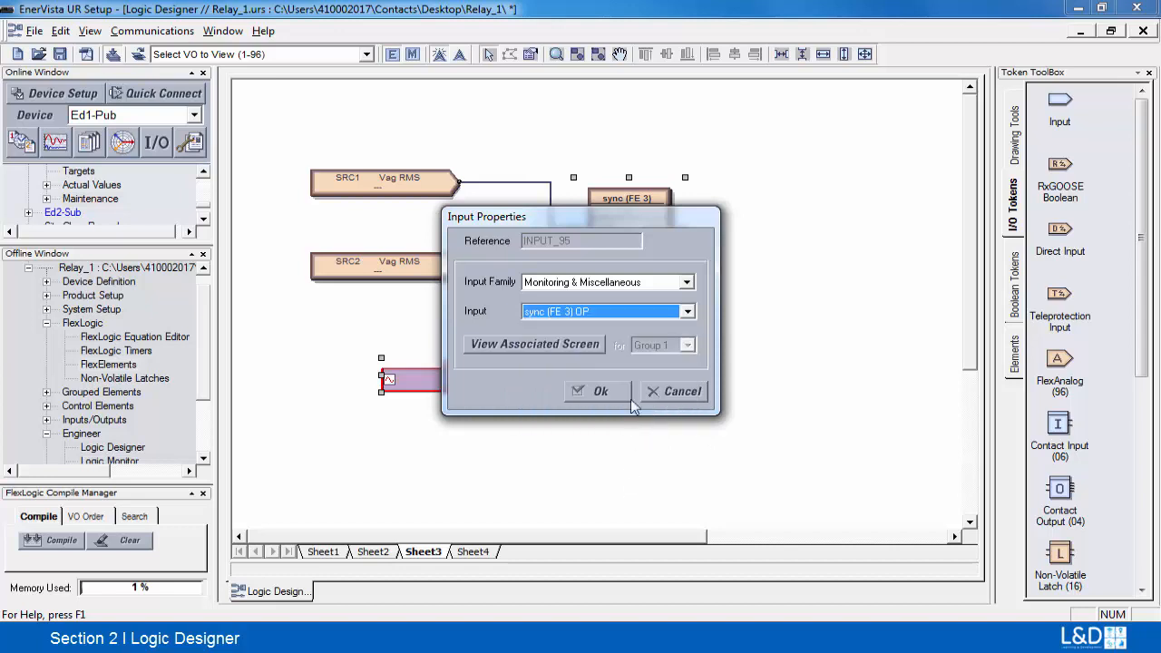
left_click(583, 395)
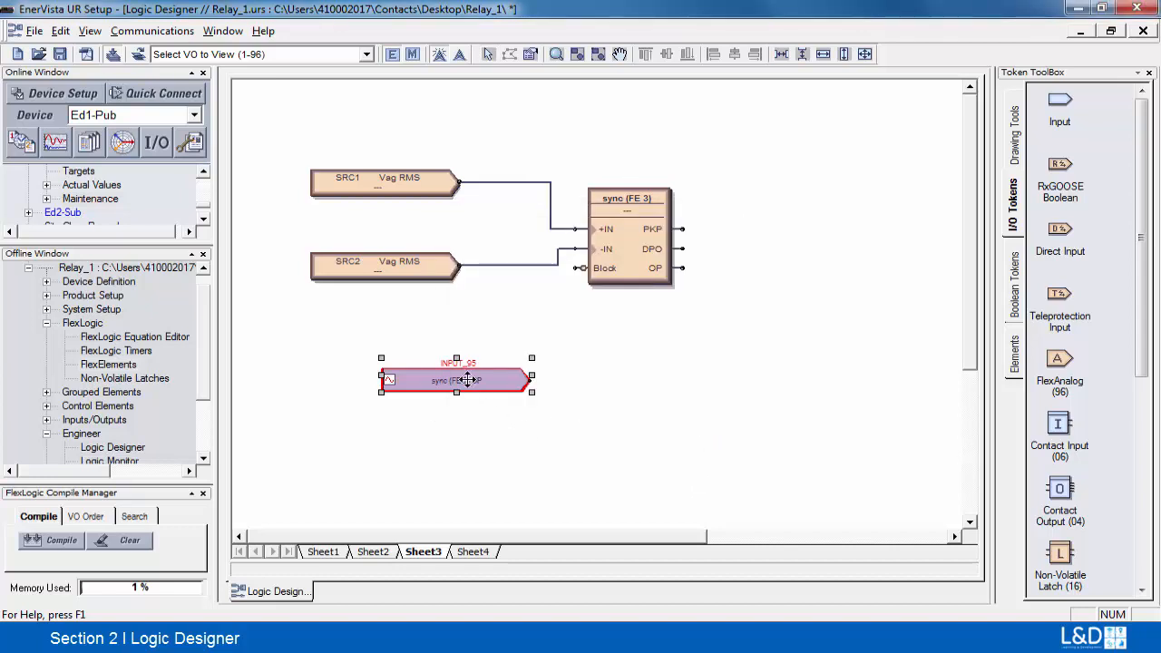
left_click_drag(465, 378, 434, 367)
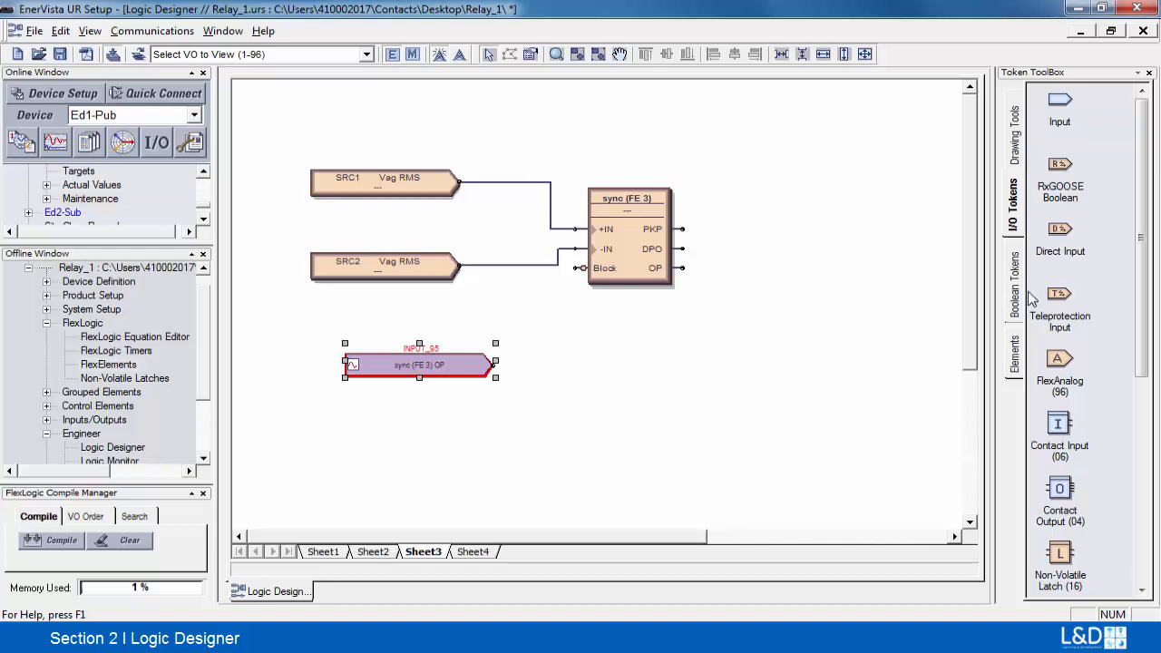
Place a Virtual Output to the right of the sync (FE 3) OP input on Sheet3 and wire the input to it.
left_click(1147, 293)
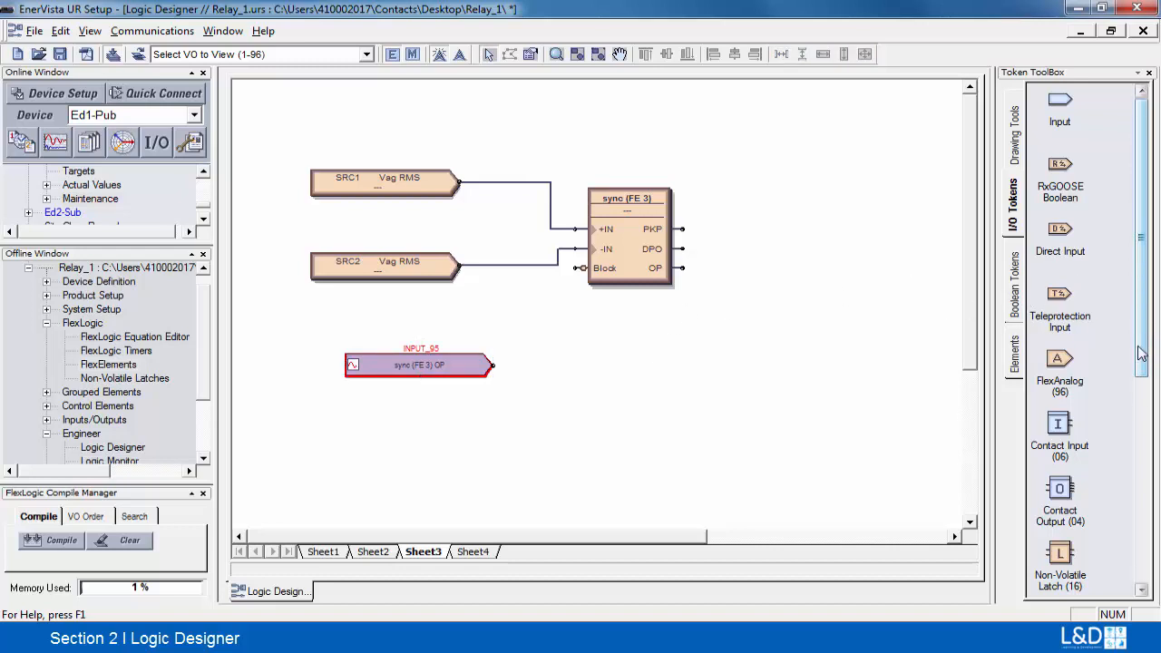
scroll(1066, 489, "down", 3)
left_click_drag(1068, 491, 626, 369)
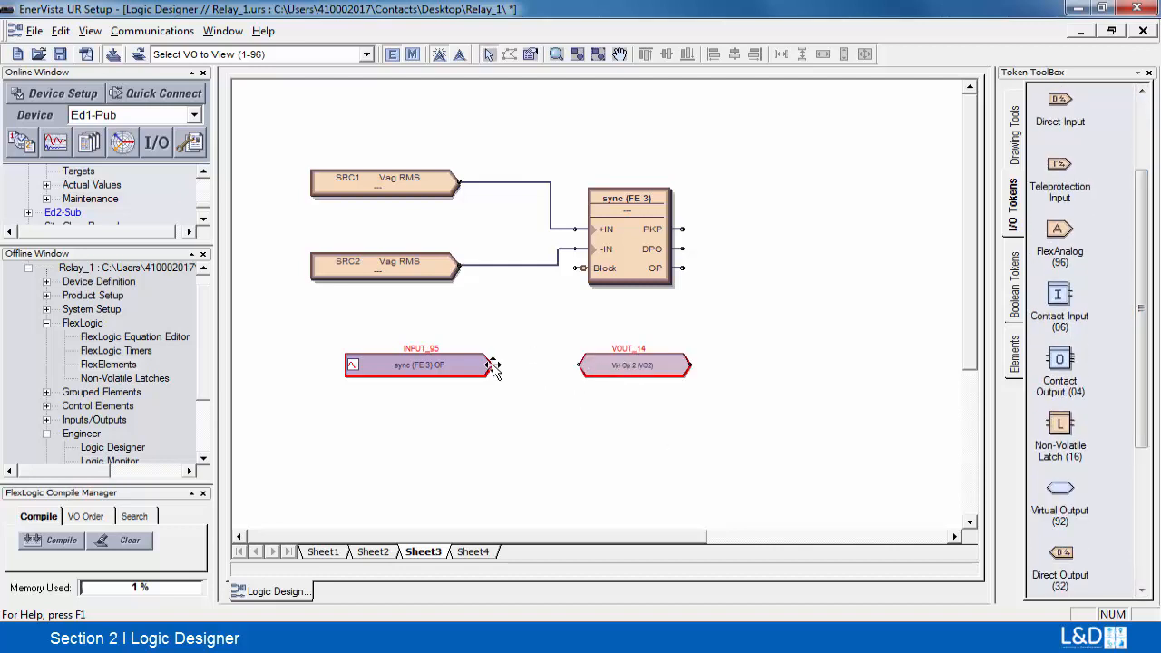
left_click_drag(493, 365, 579, 365)
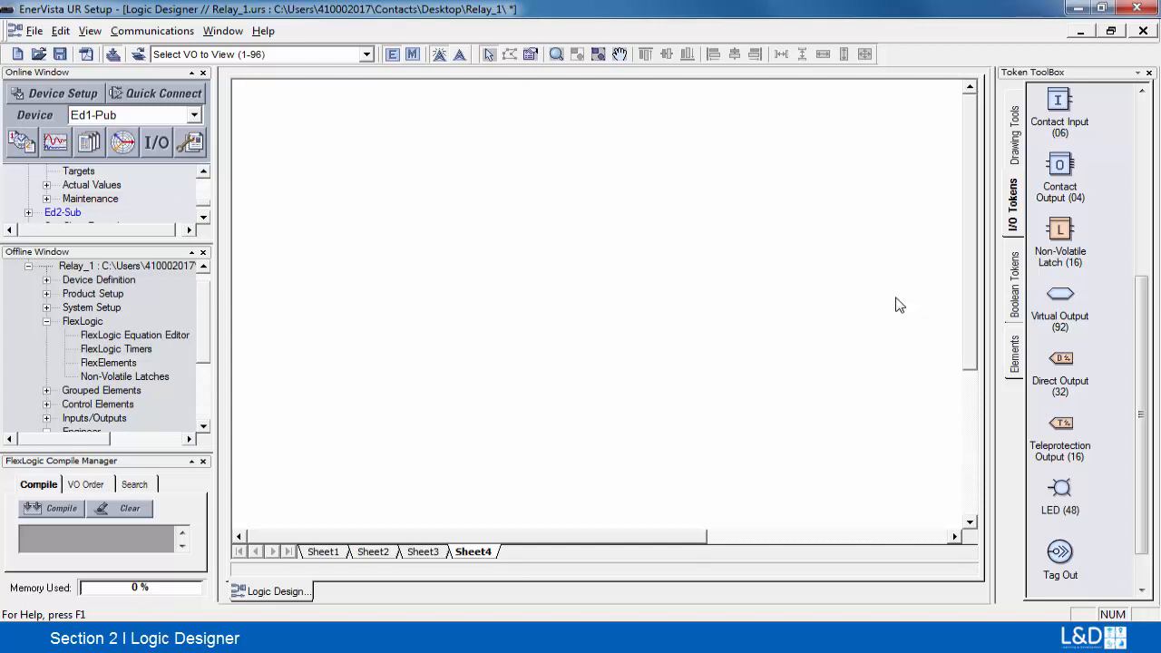
Place two Contact Inputs and a Latch on Sheet4, wiring the upper input's On to S and the lower input's On to R.
left_click_drag(1061, 100, 394, 177)
left_click_drag(1061, 109, 390, 300)
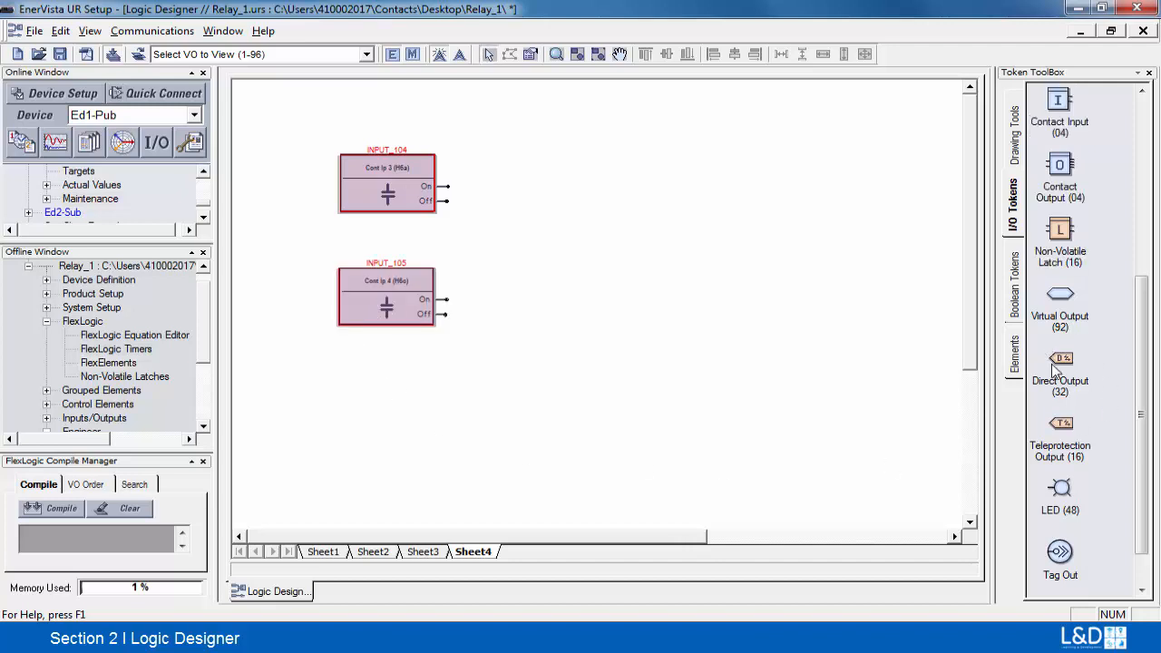
left_click(1008, 296)
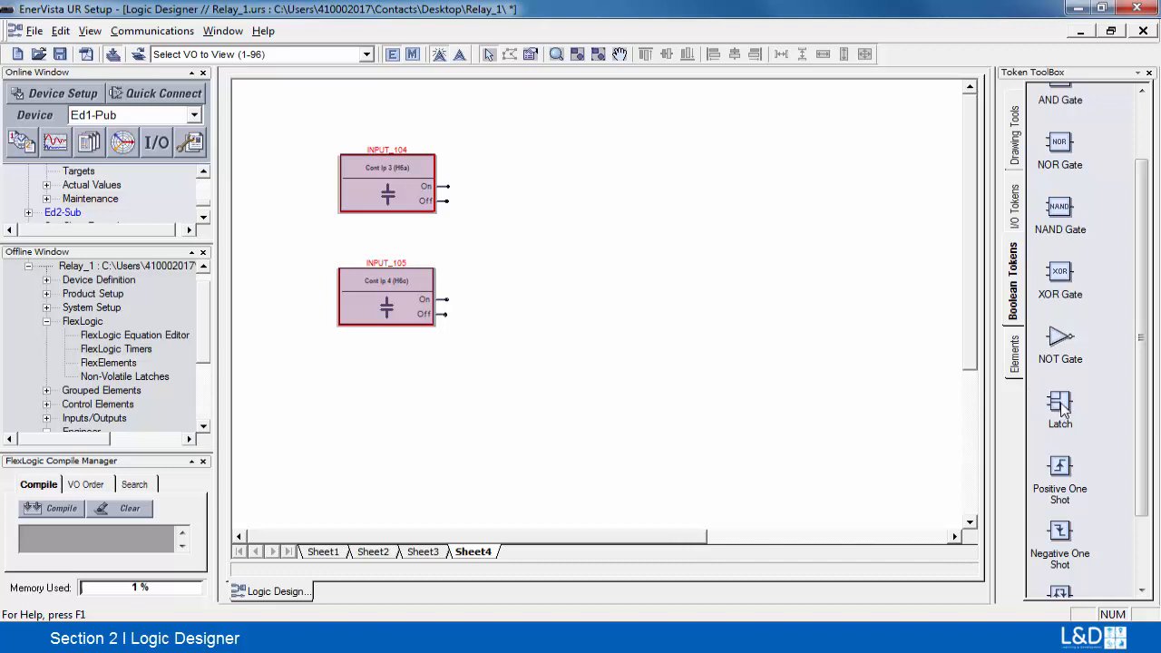
left_click_drag(1061, 406, 544, 241)
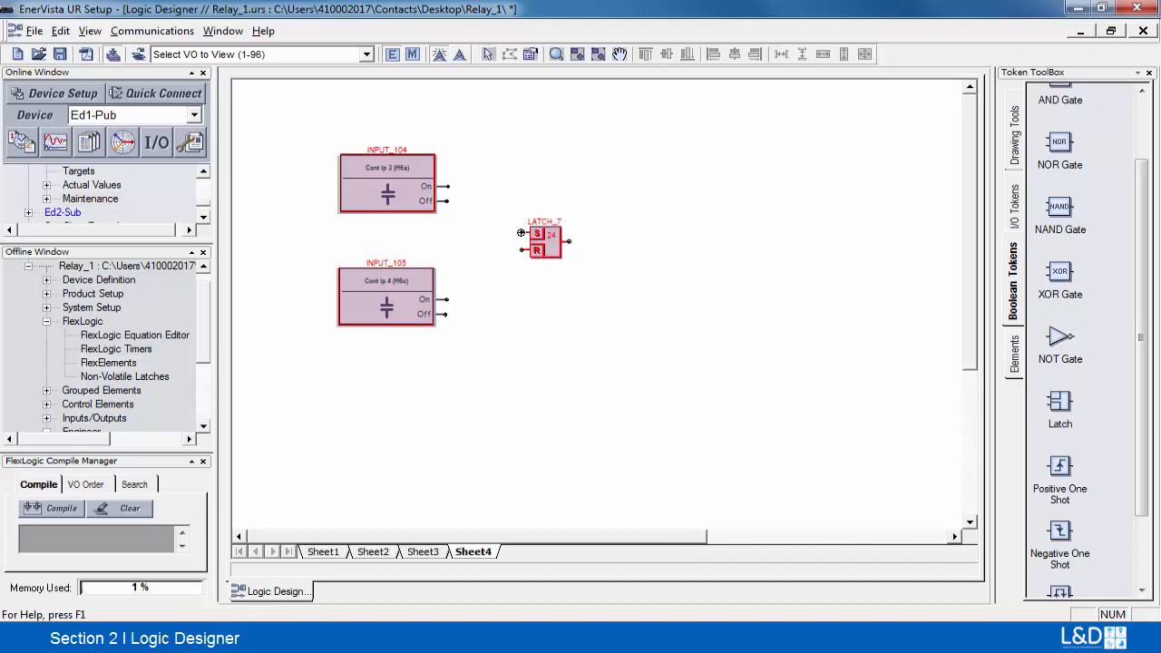
left_click_drag(446, 186, 522, 233)
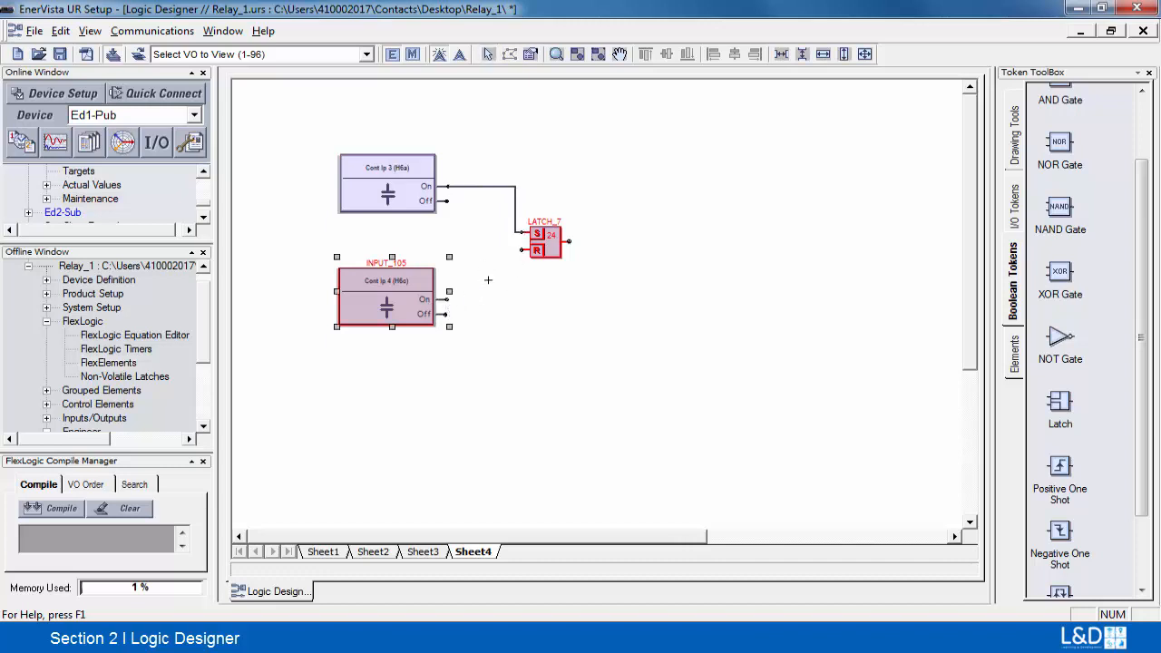
left_click_drag(447, 299, 522, 251)
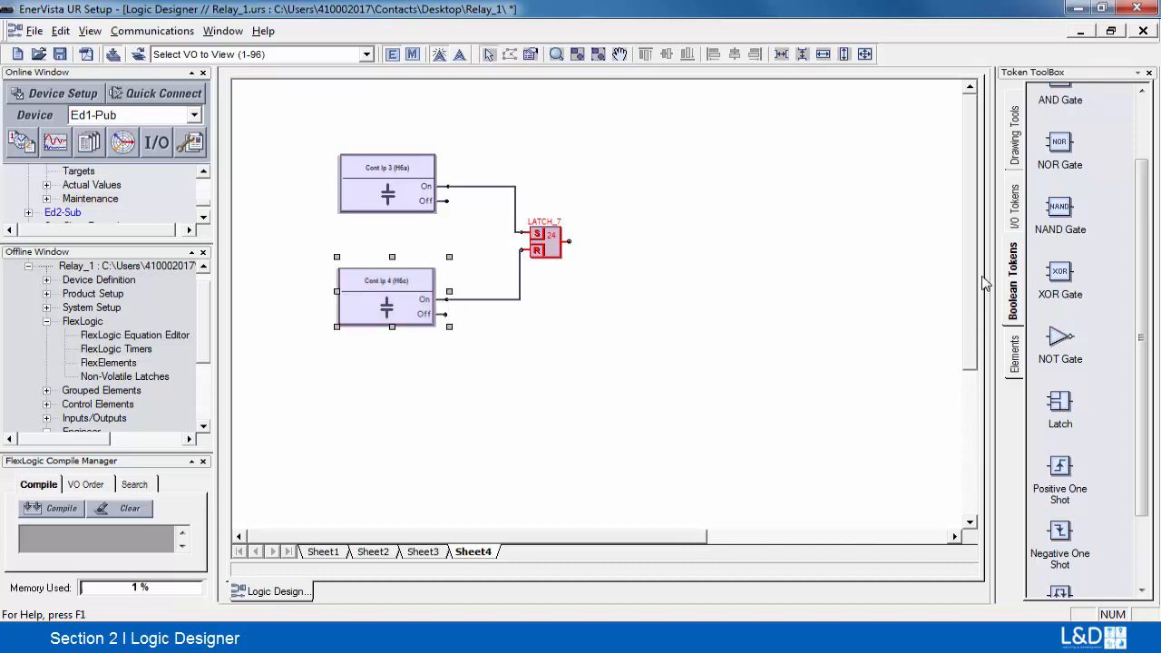
Place a Virtual Output to the right of the latch, align it with the latch output and wire the two together.
left_click(1014, 208)
left_click(1061, 304)
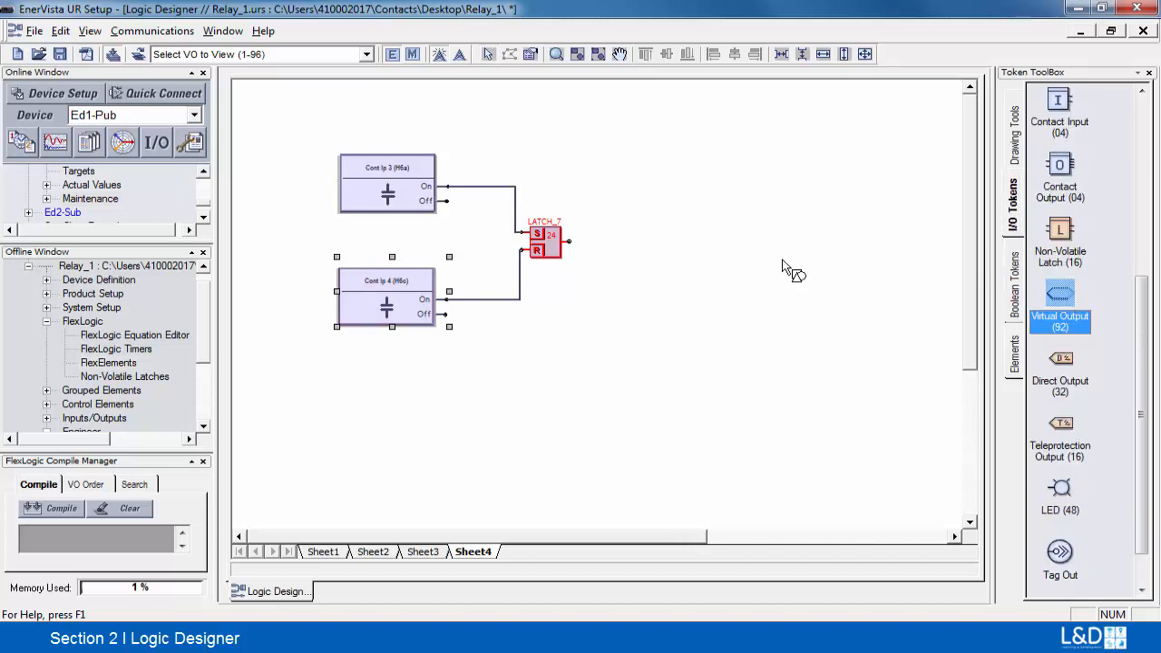
left_click(667, 250)
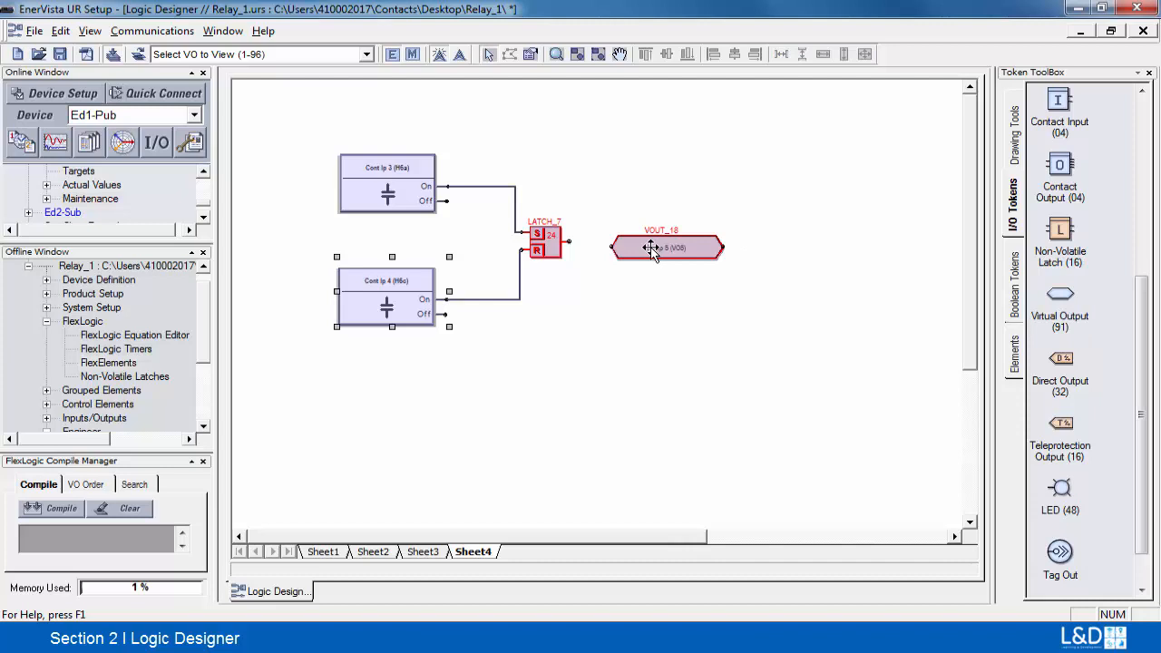
left_click(652, 250)
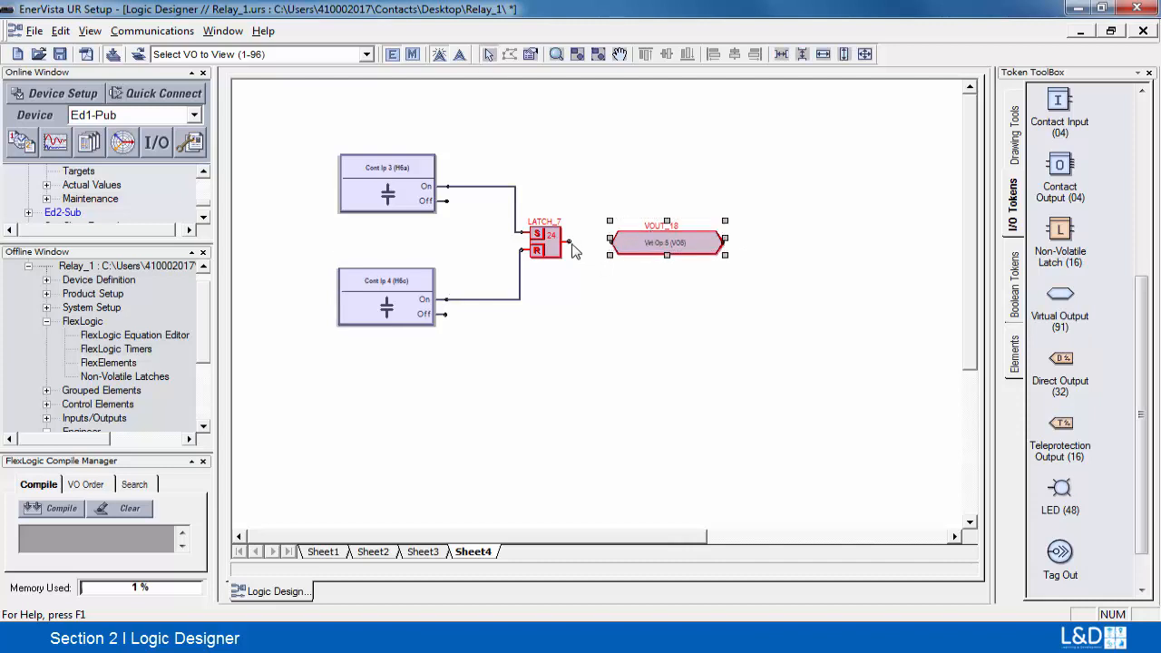
left_click_drag(571, 242, 613, 243)
left_click(654, 336)
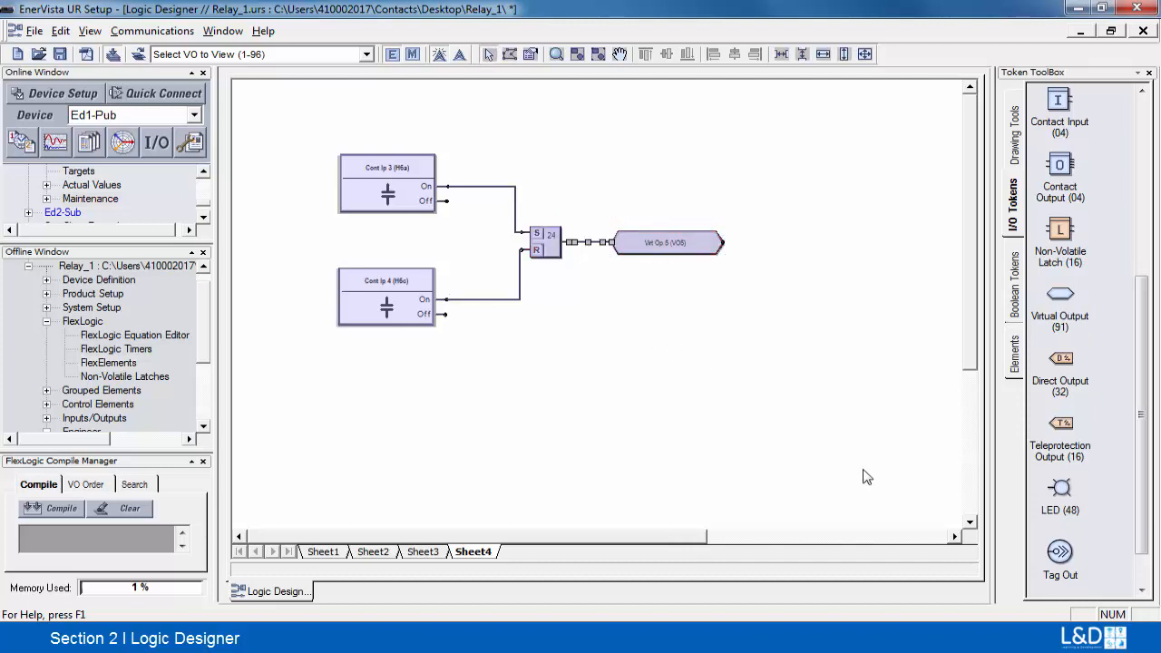
Place an LED above and to the right of the virtual output and wire the virtual output to it.
left_click(1063, 491)
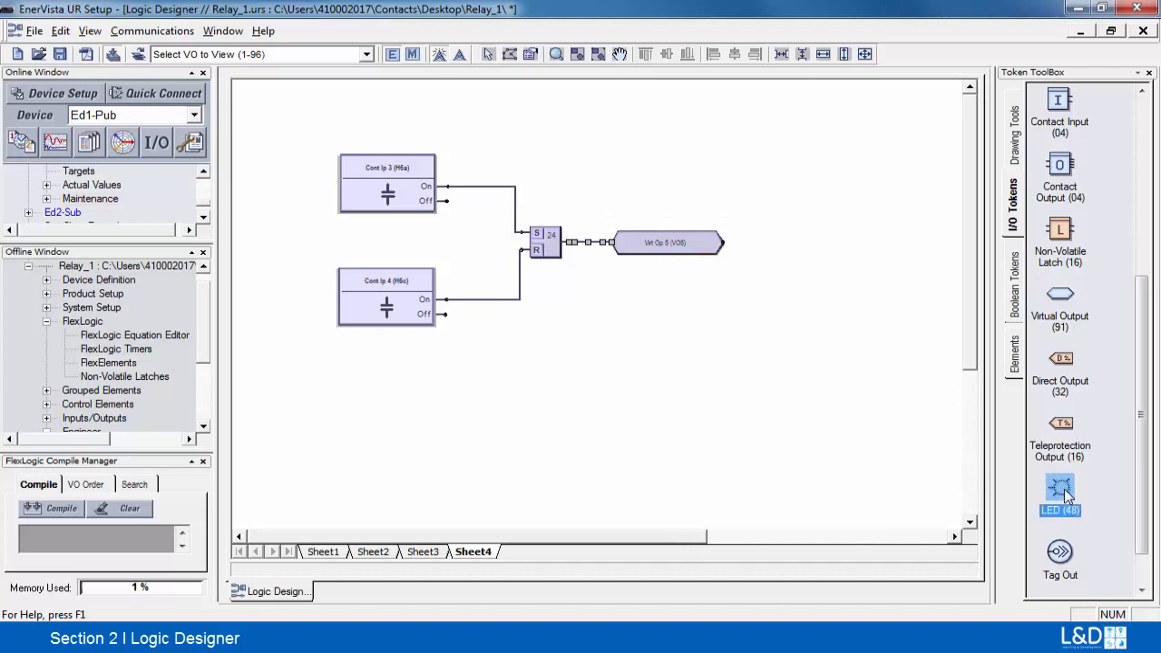
left_click(785, 168)
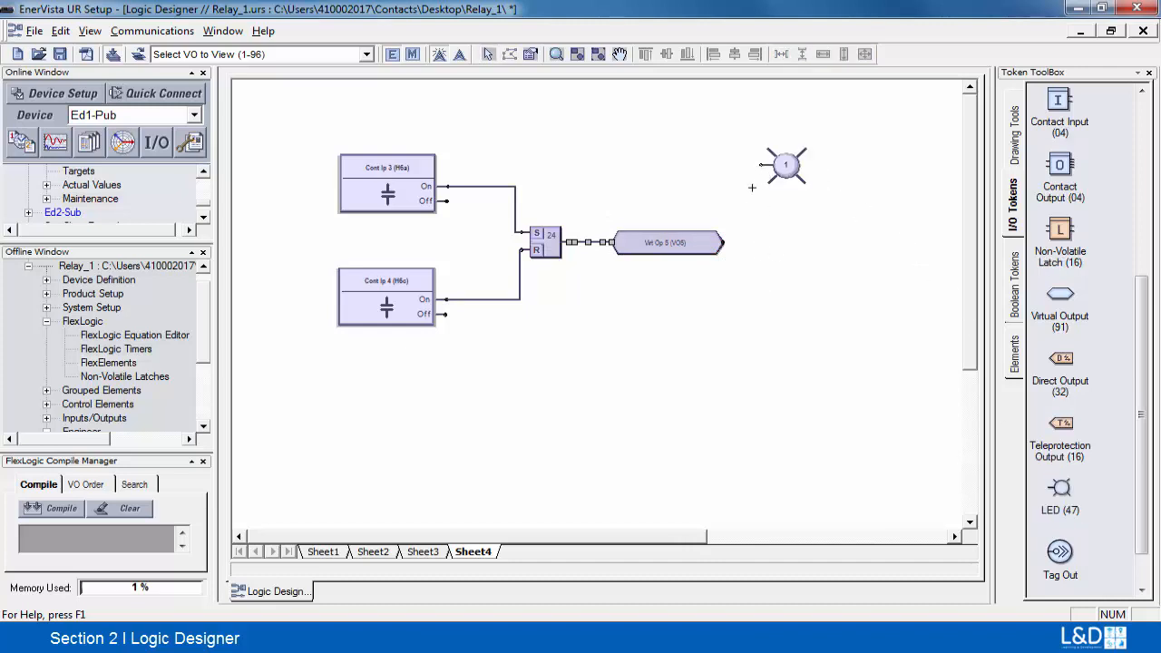
left_click_drag(730, 247, 761, 165)
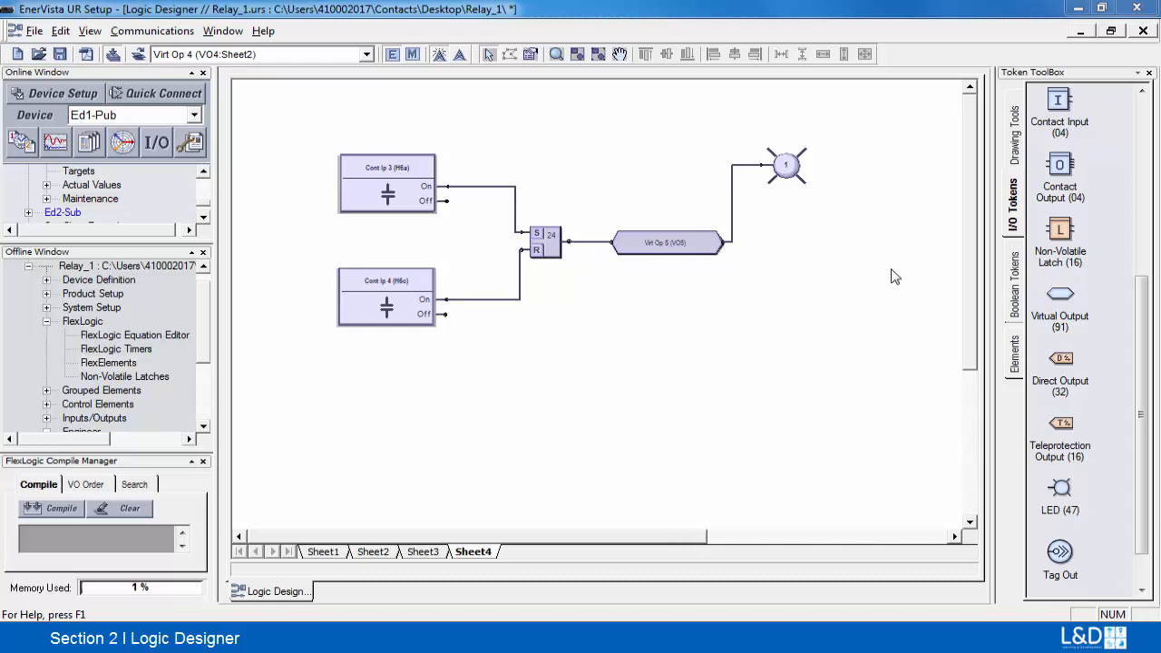
Assign the LED token on Sheet4 to LED 7 - (1 : 7).
double_click(790, 168)
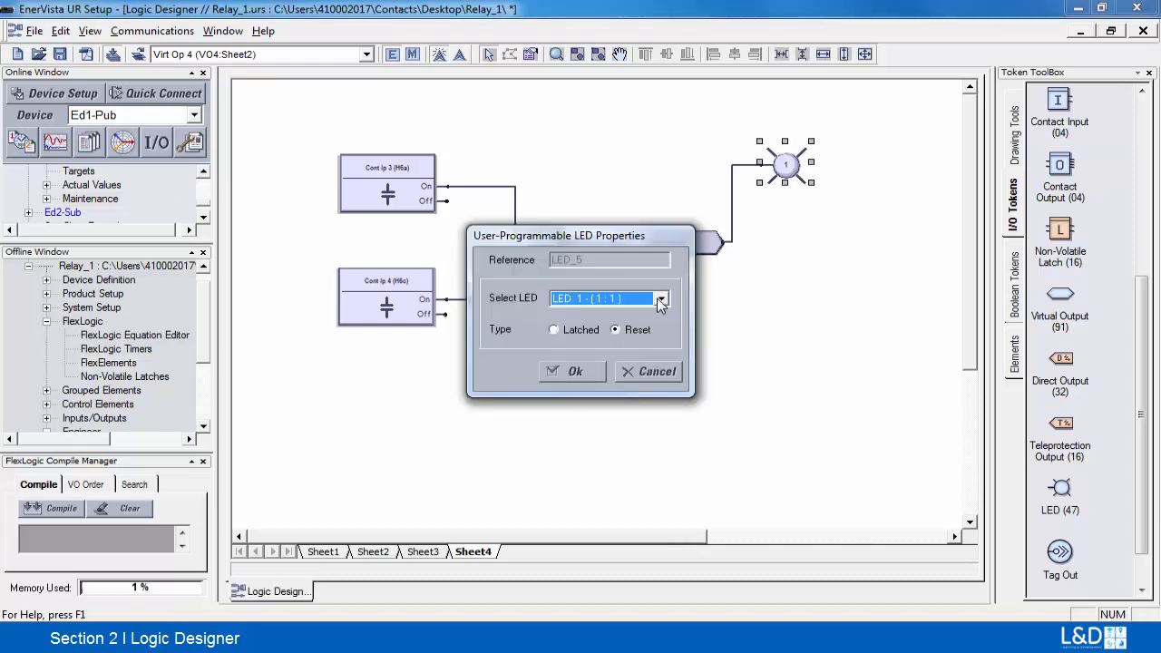
left_click(661, 301)
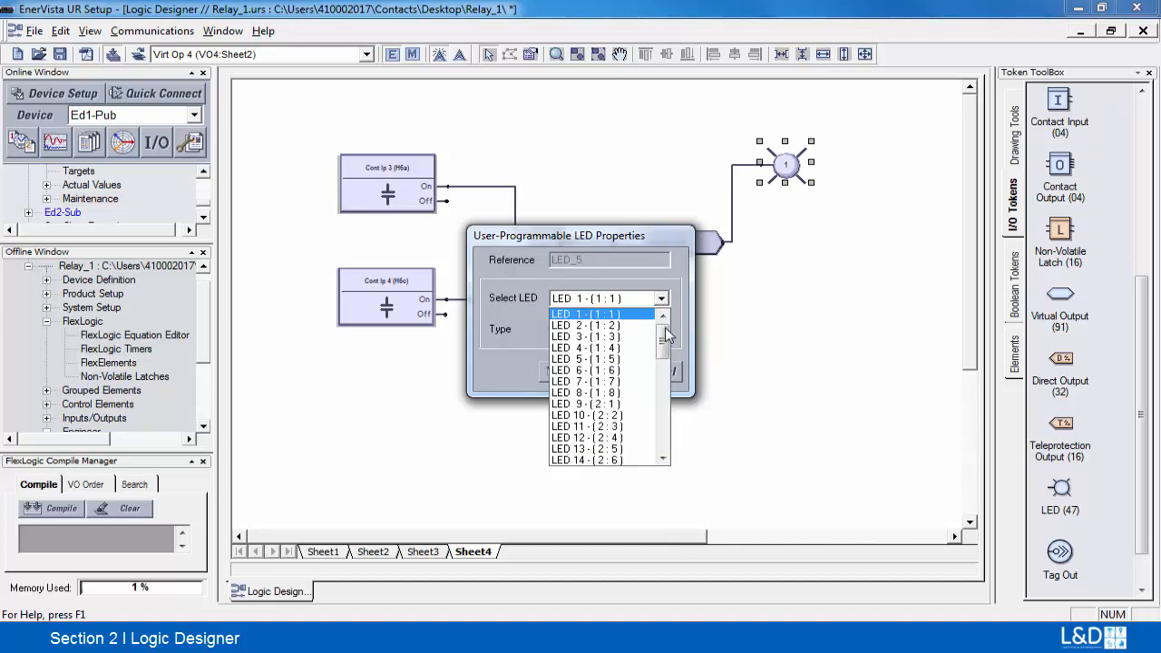
mouse_move(666, 336)
left_mouse_down()
mouse_move(659, 445)
mouse_move(662, 326)
left_mouse_up()
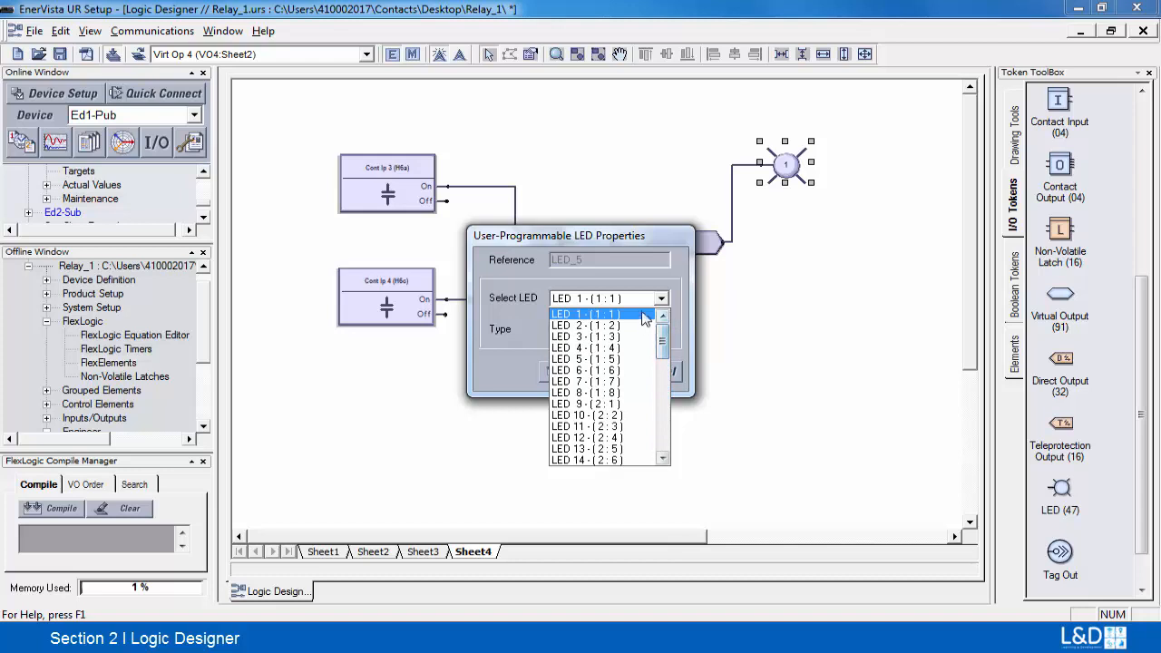
left_click(599, 381)
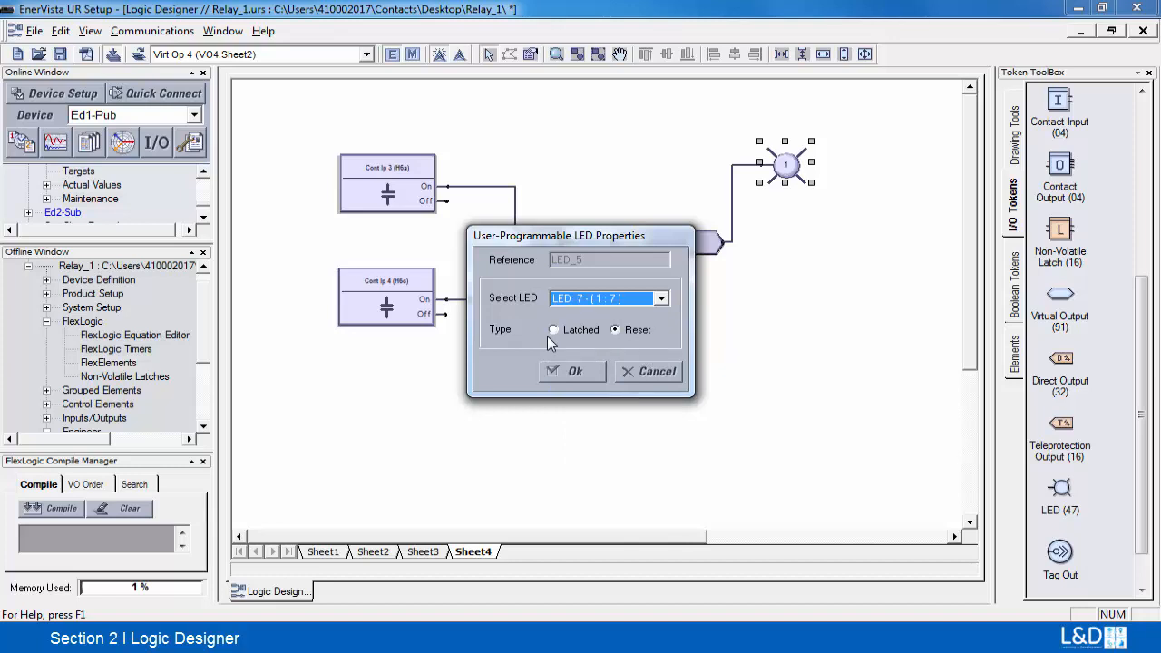
left_click(585, 372)
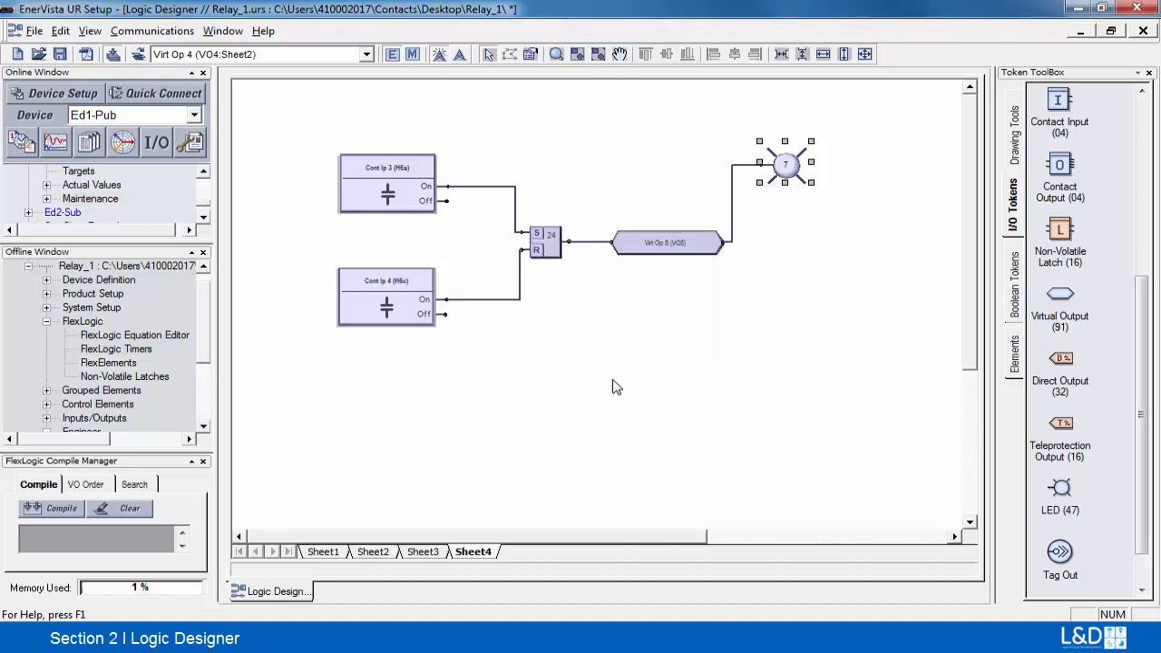
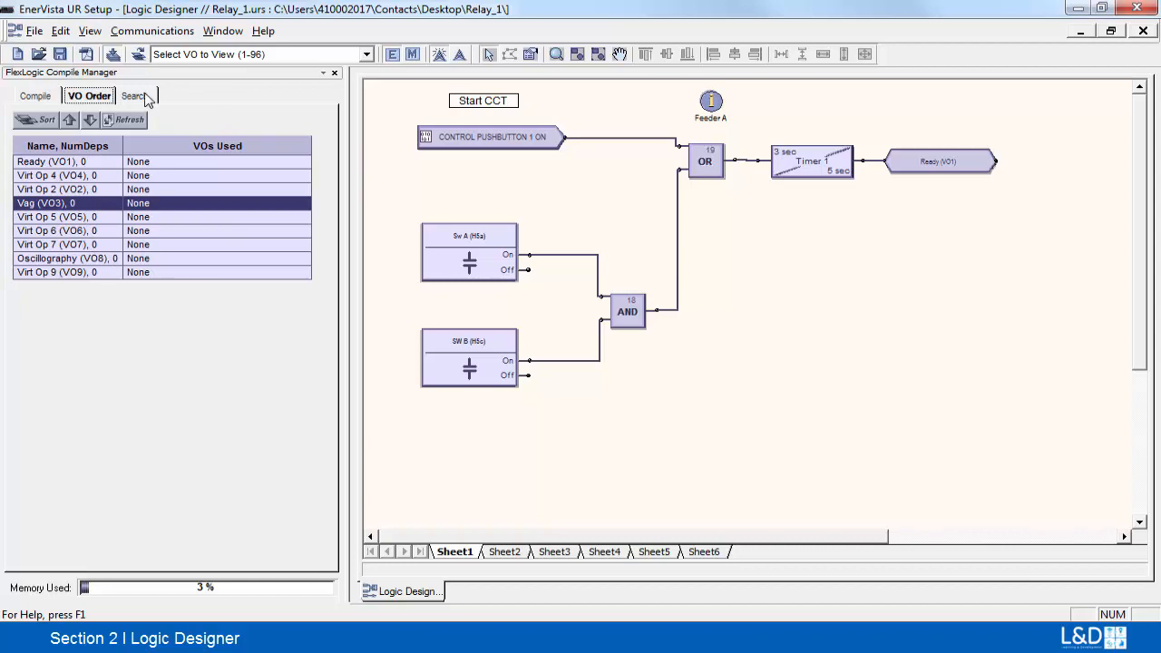
Search the logic for FlexAnalog symbols and jump to the second SRC1 Vag RMS entry in the diagram.
left_click(145, 98)
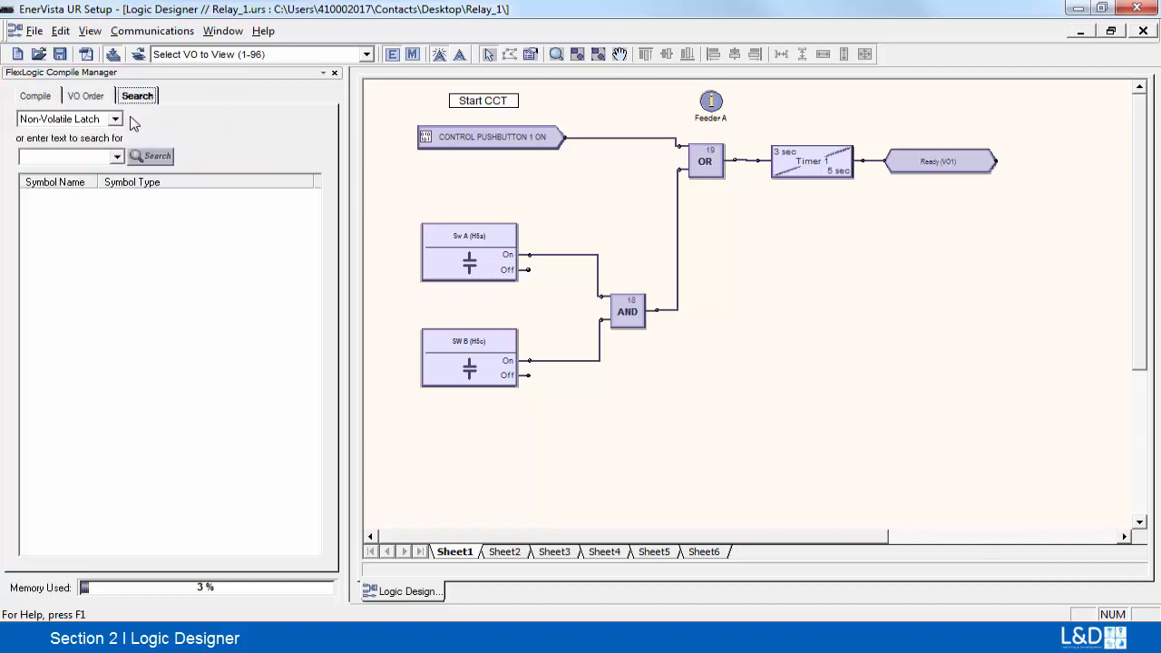
left_click(116, 121)
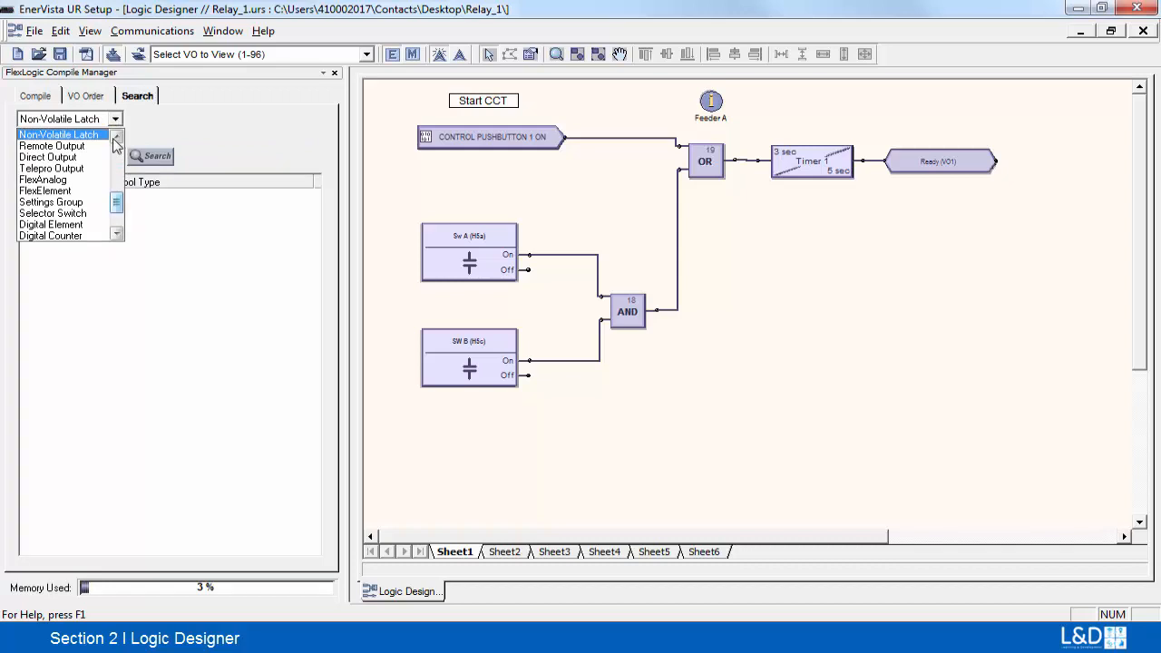
left_click(81, 180)
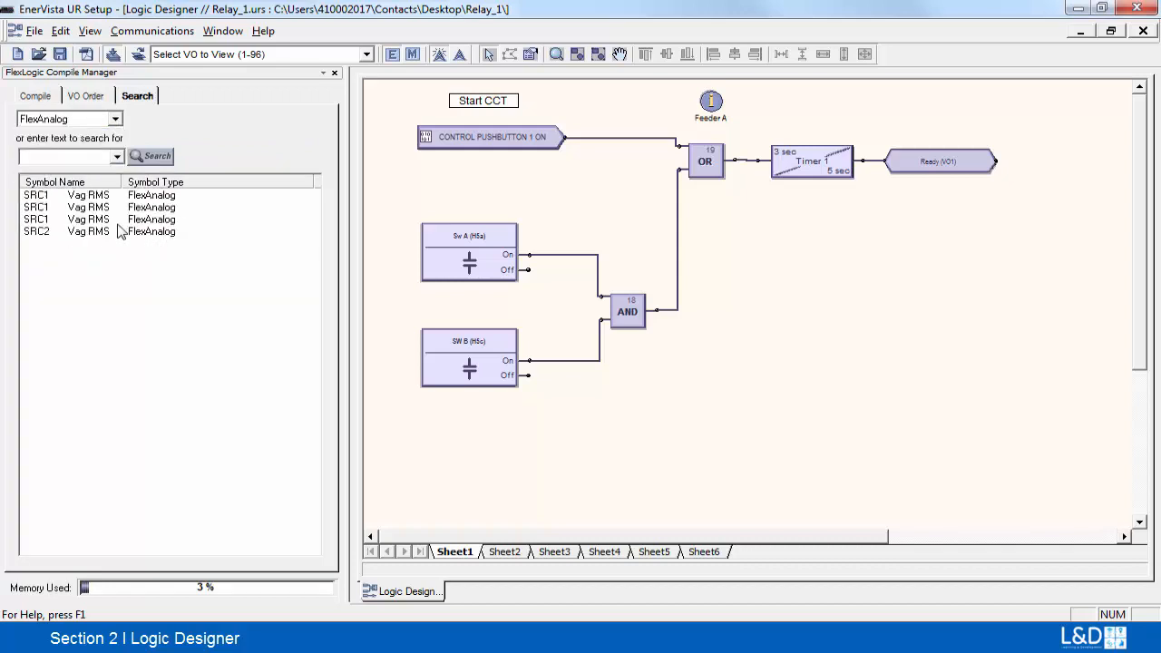
double_click(52, 209)
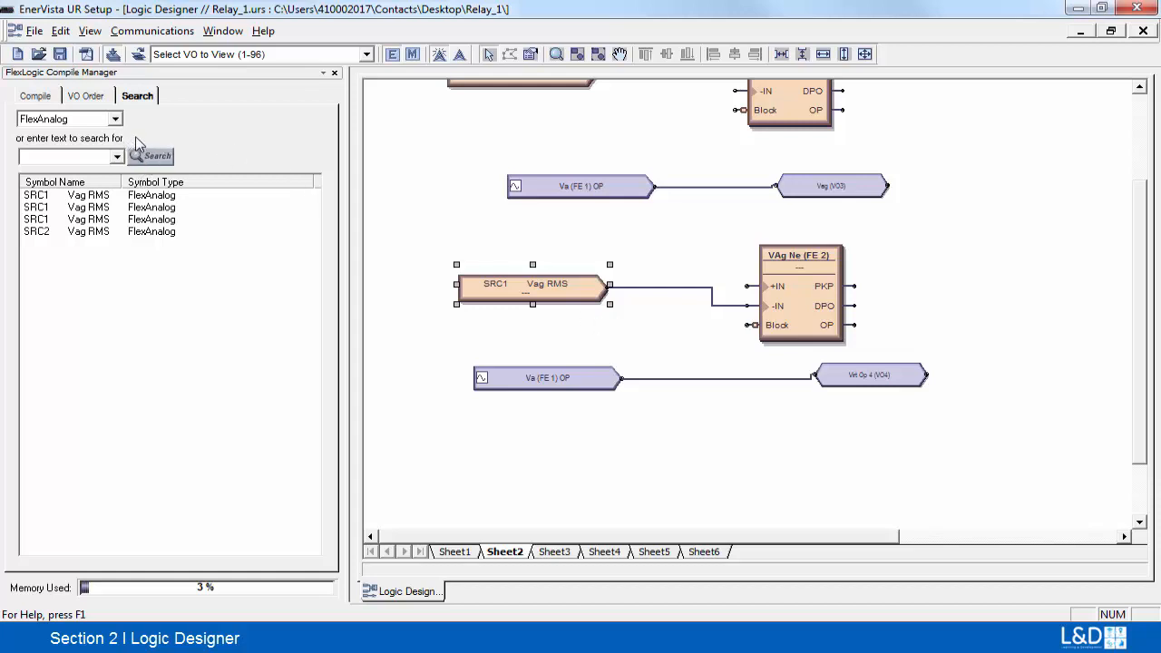
Search the logic for LED symbols and jump to the LED 7 - (1 : 7) entry in the diagram.
left_click(115, 119)
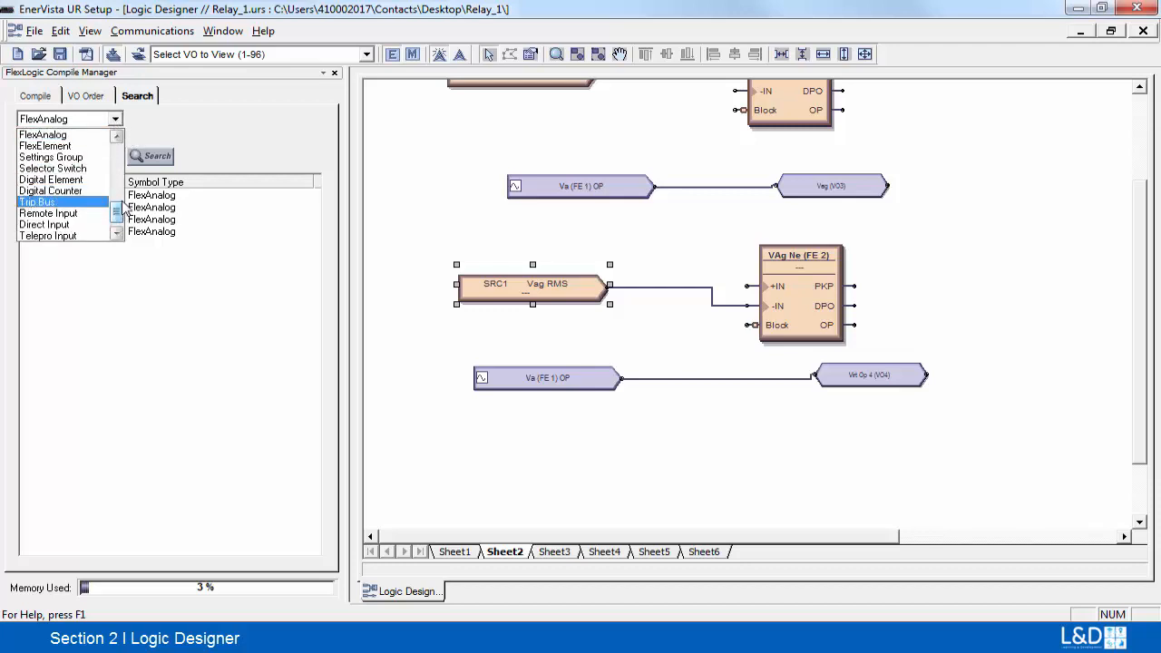
left_click_drag(119, 206, 118, 141)
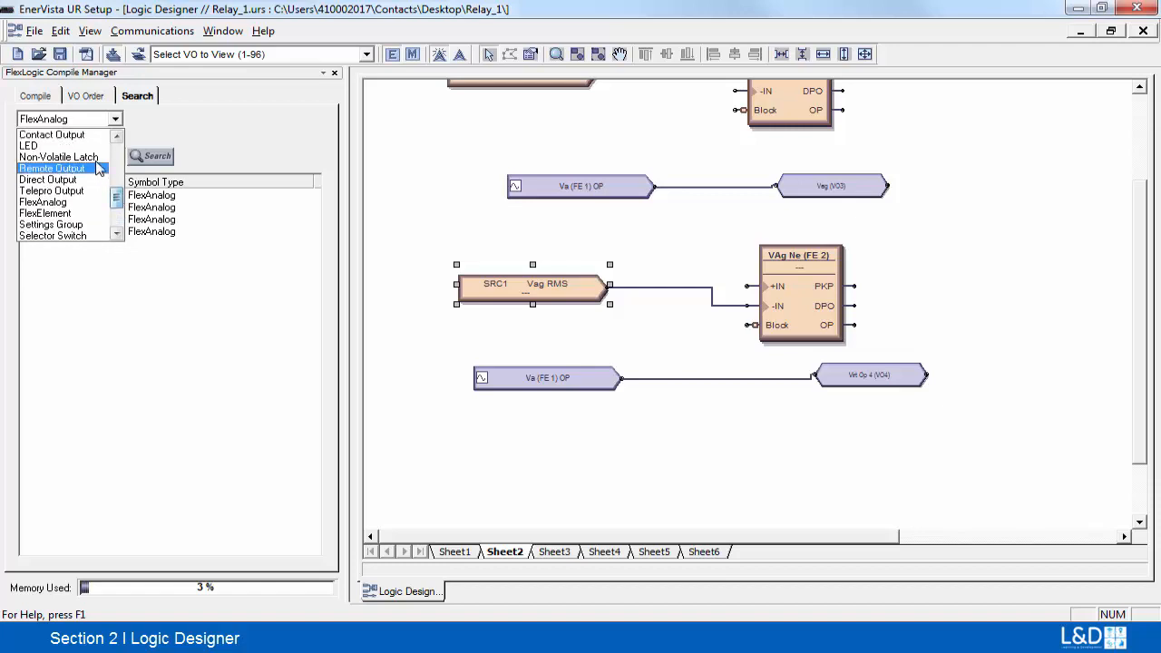
left_click(32, 145)
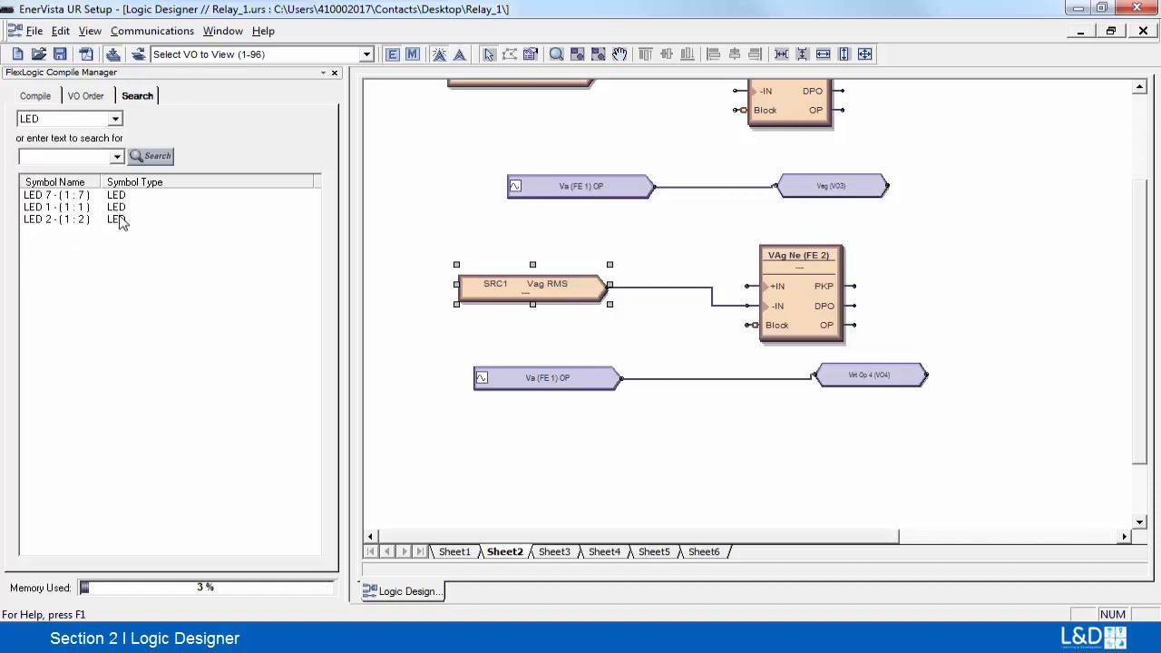
left_click(60, 197)
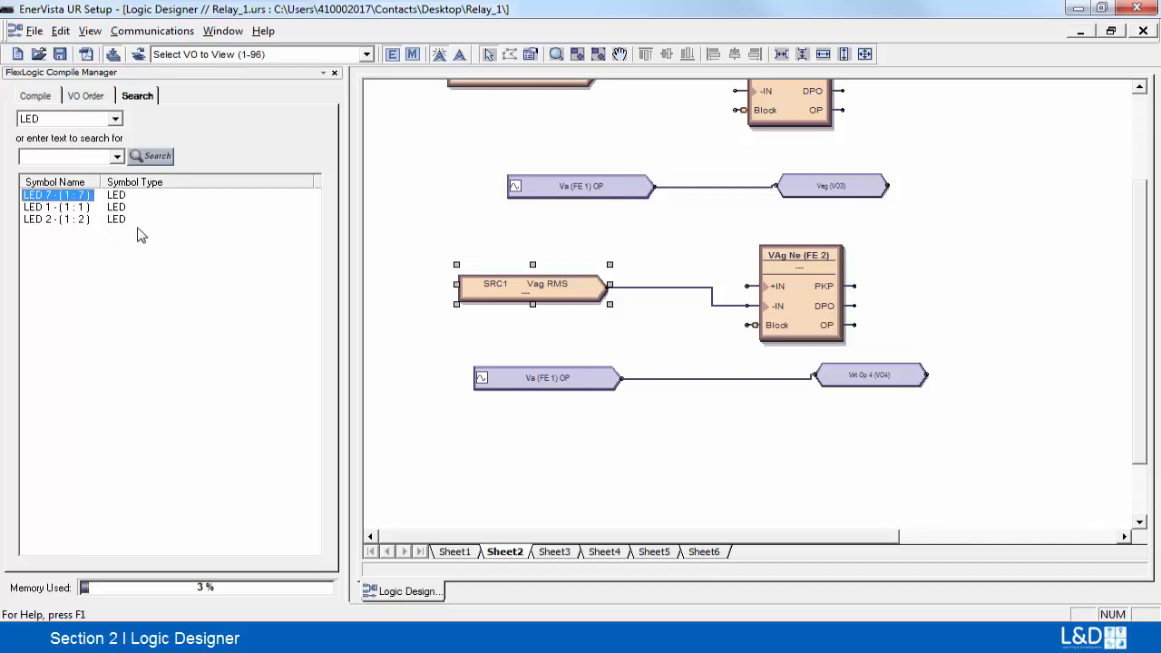
double_click(69, 200)
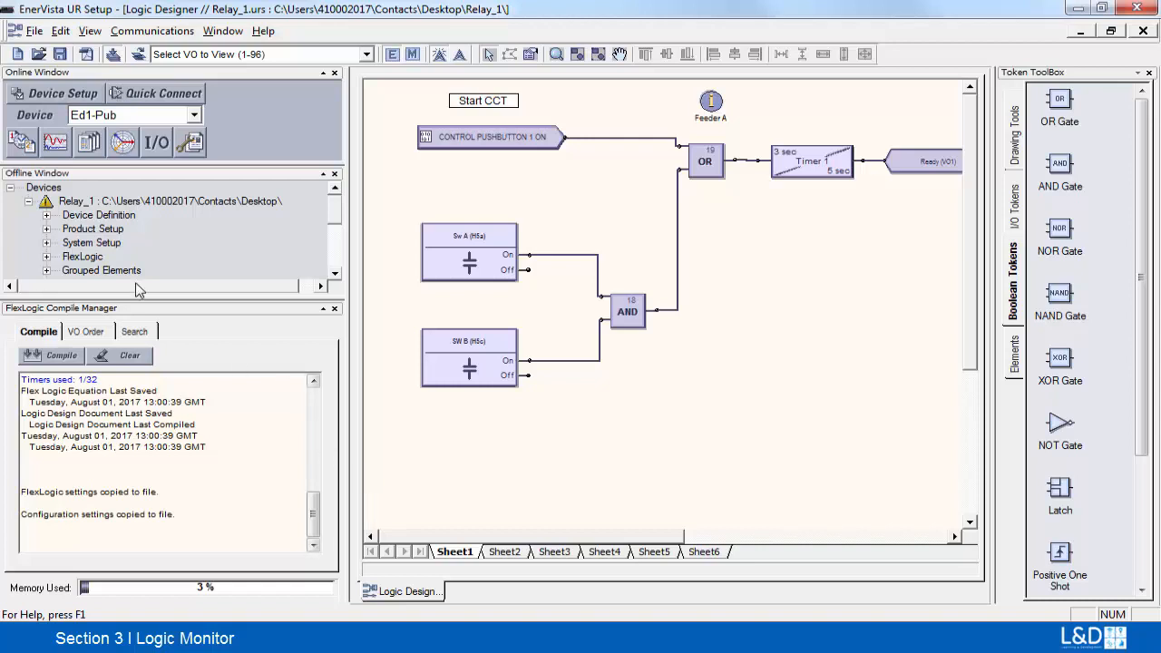
Try to update the SCL files of the offline Relay_1 device while Logic Designer is open.
right_click(142, 203)
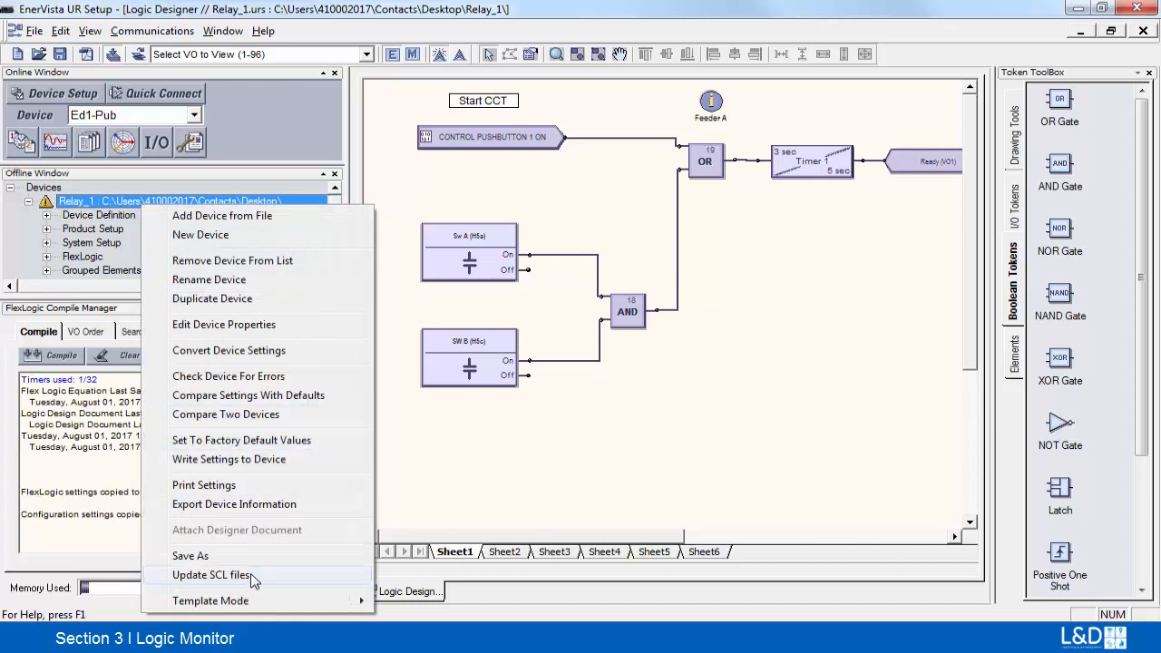
left_click(252, 575)
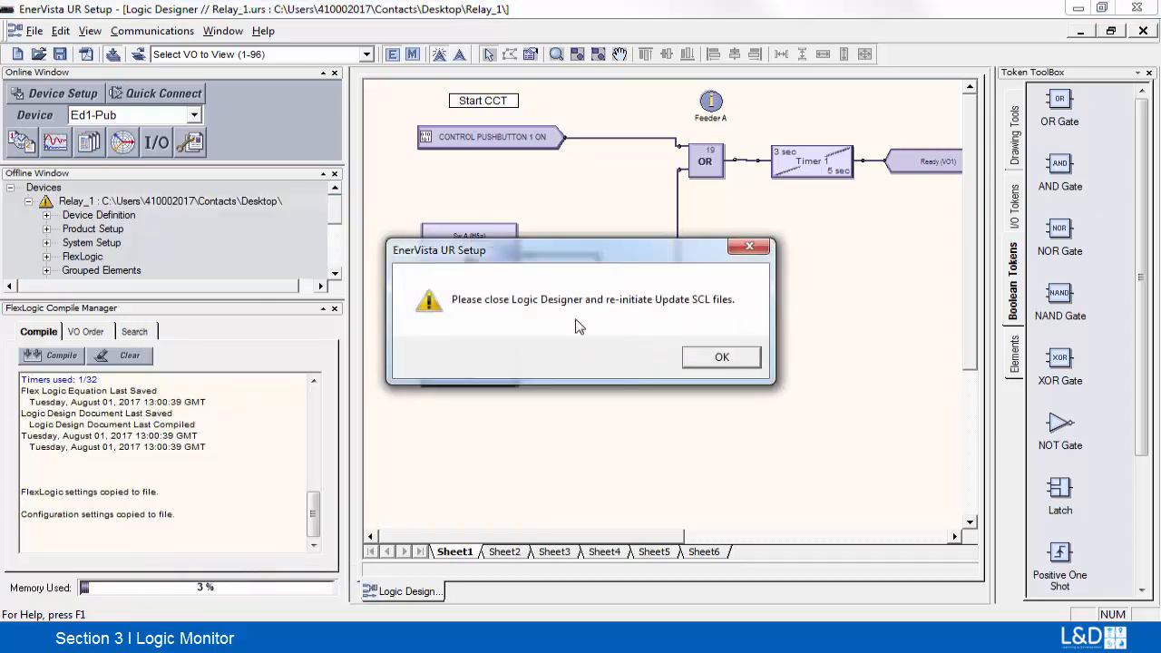
left_click(740, 363)
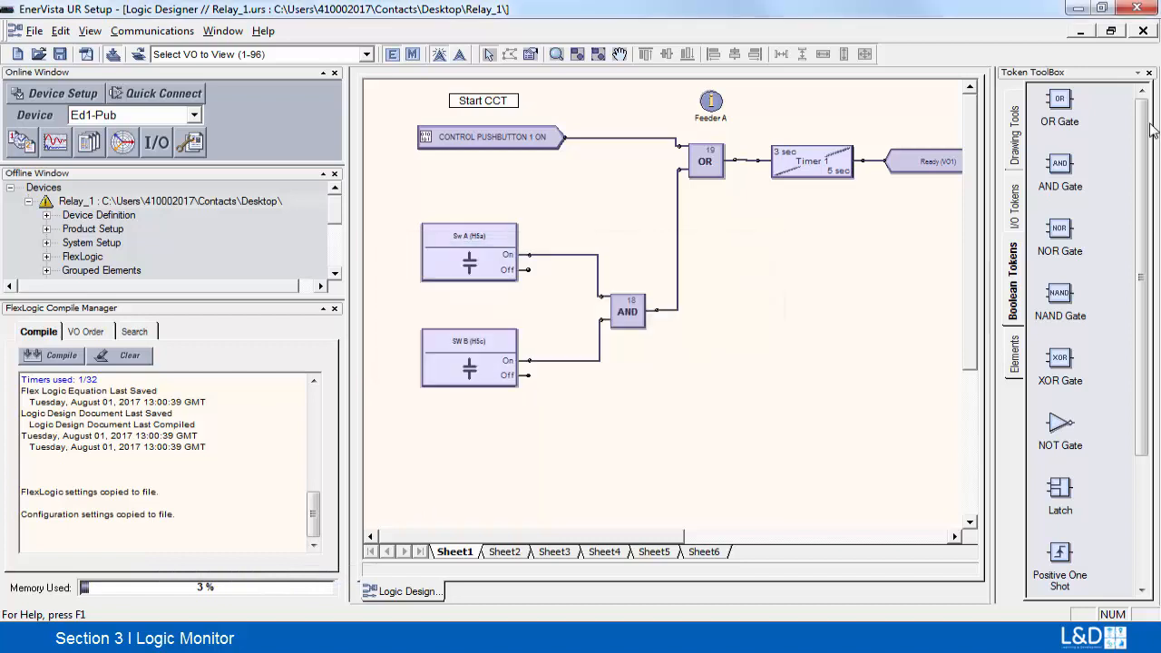
Close Logic Designer and update the SCL files of the offline Relay_1 device.
left_click(1141, 31)
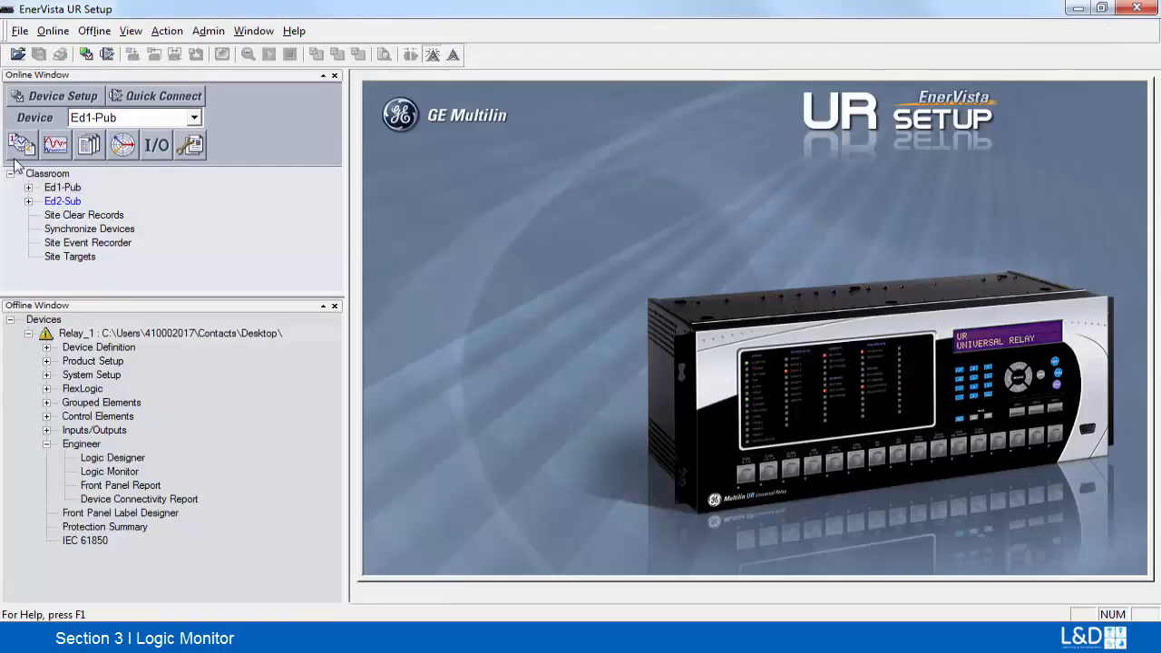
right_click(168, 336)
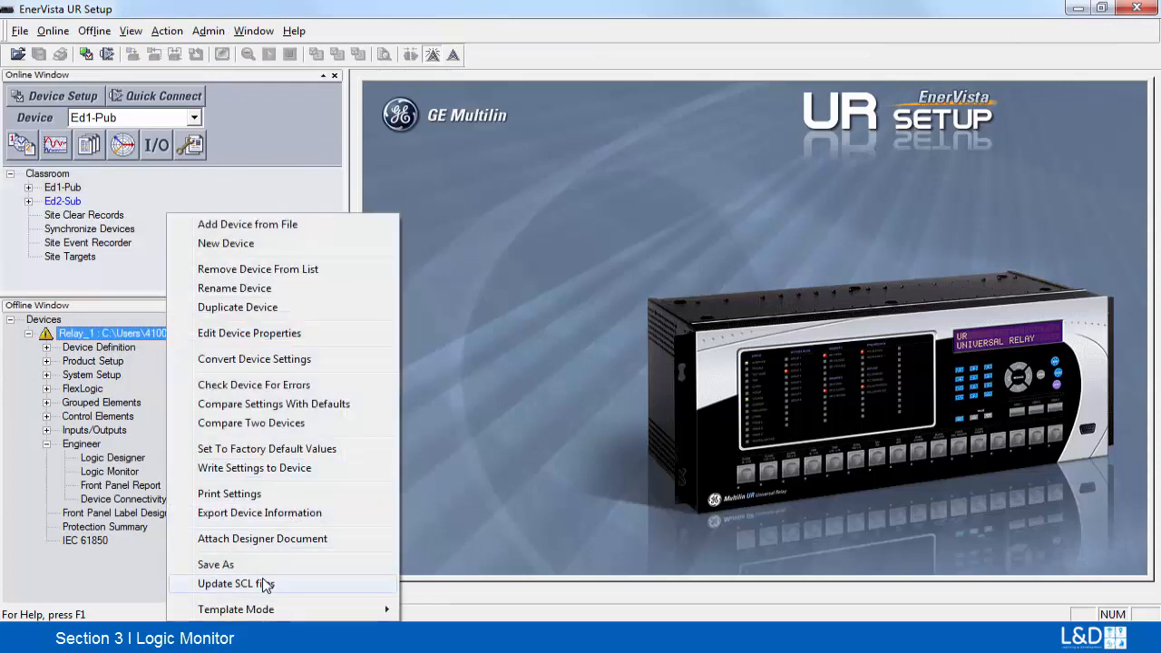
left_click(236, 583)
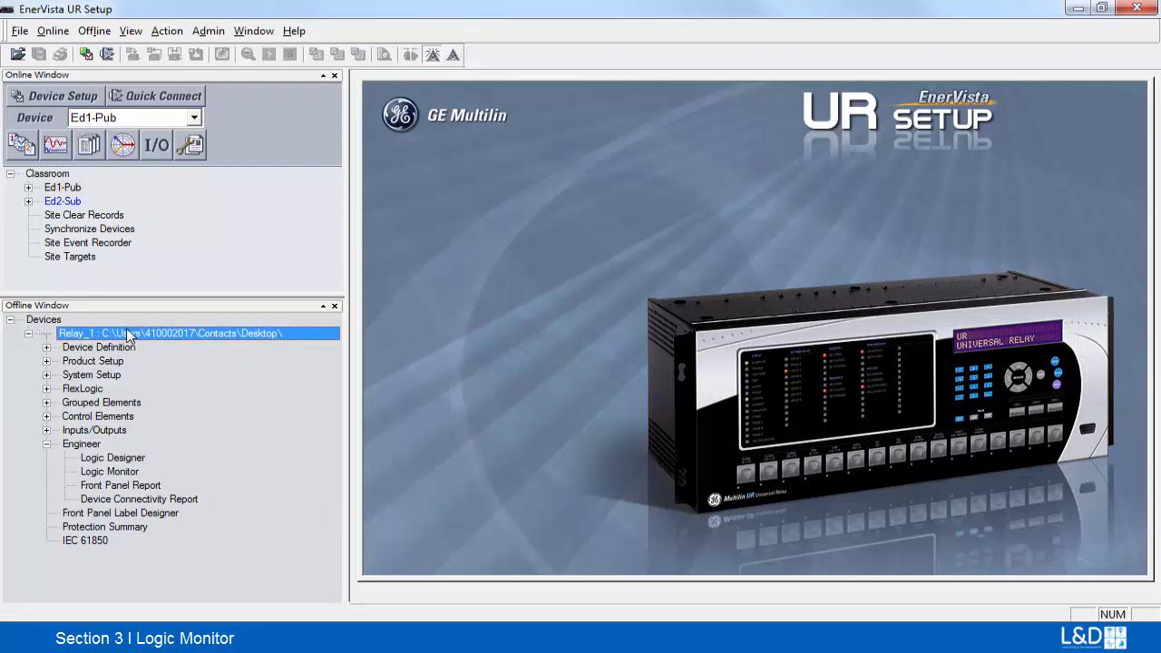
Write the Relay_1 settings to the online Ed1-Pub device and skip displaying the log.
left_click_drag(130, 339, 87, 191)
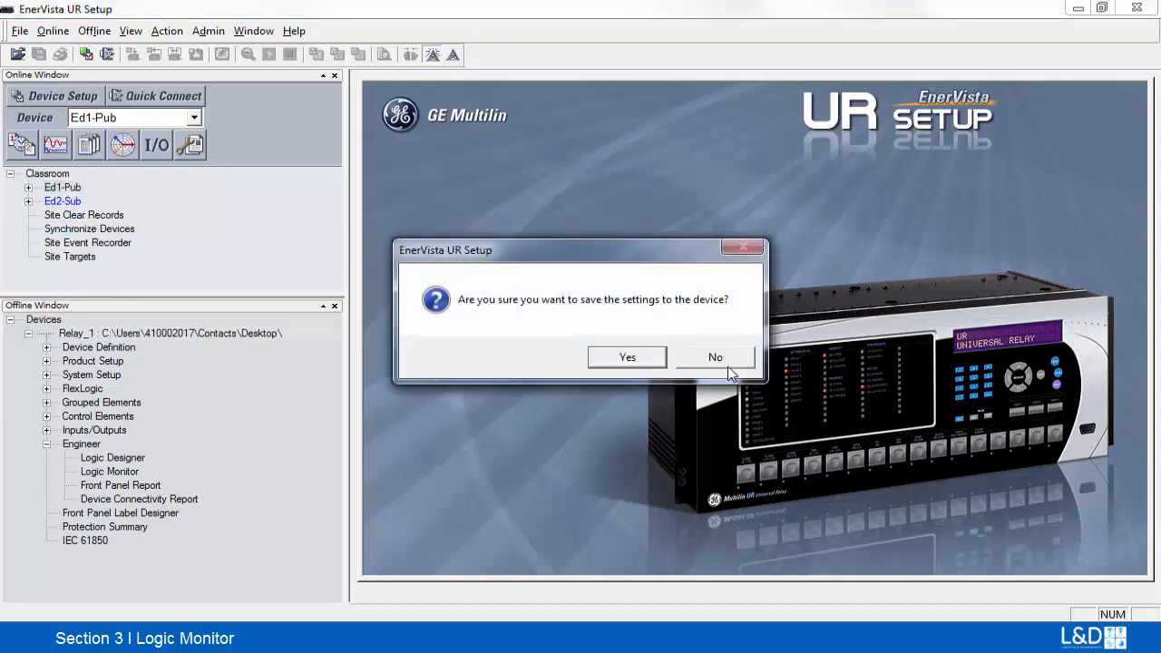
left_click(624, 359)
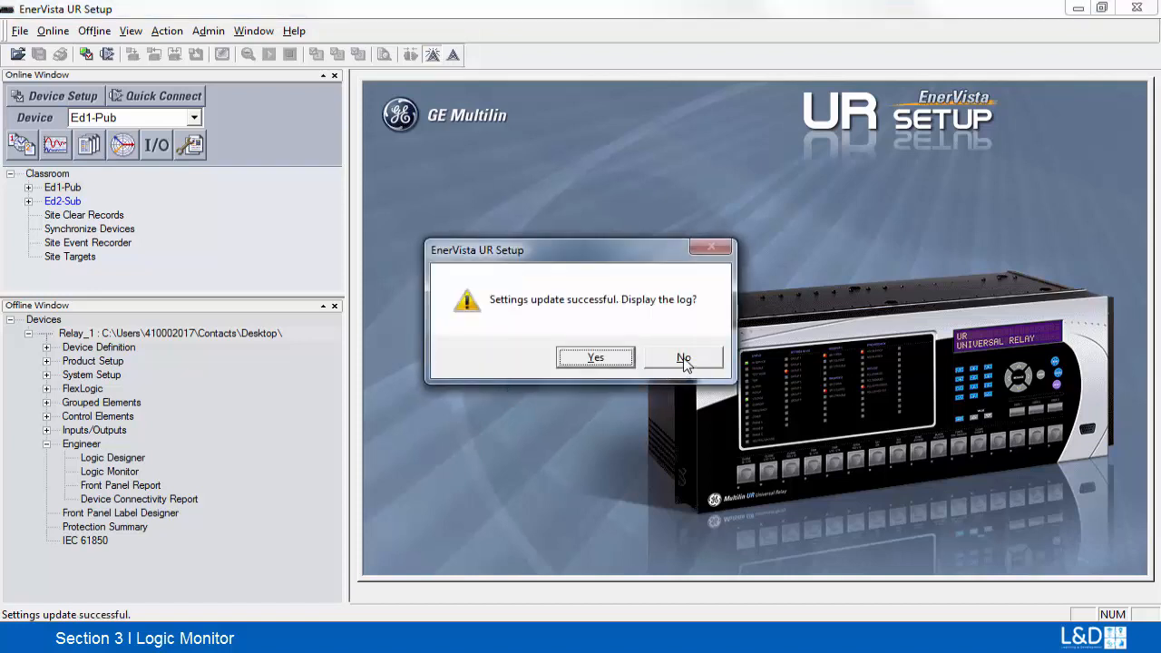
left_click(684, 365)
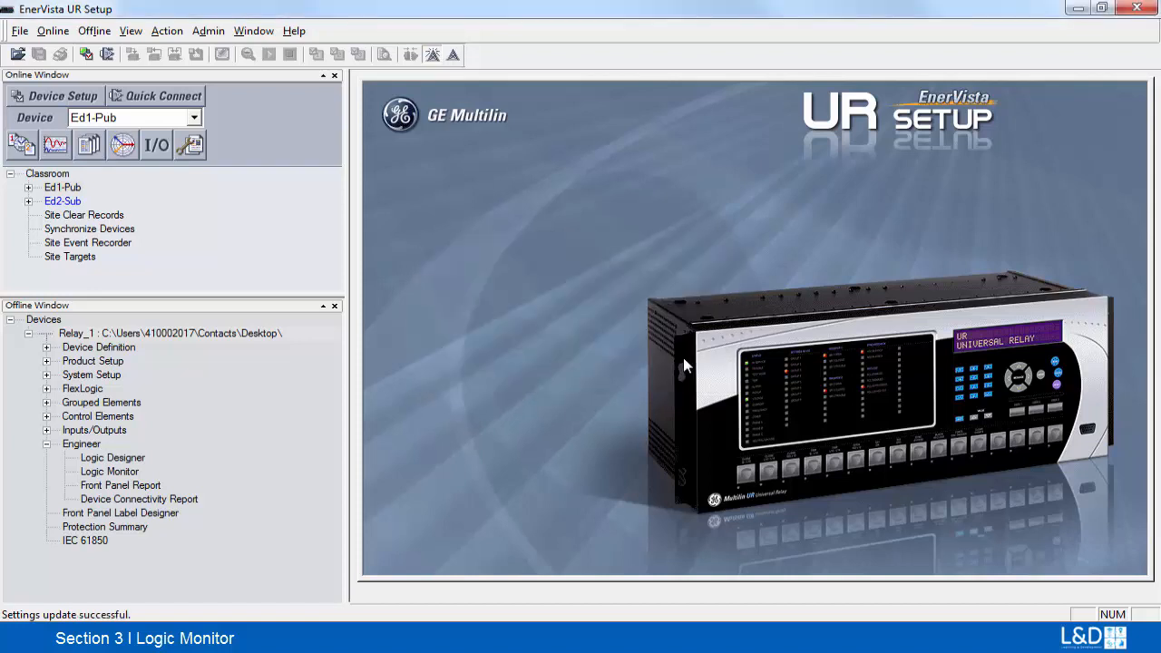
Open Logic Monitor for Relay_1 and associate the offline device with the Ed1-Pub relay.
double_click(123, 473)
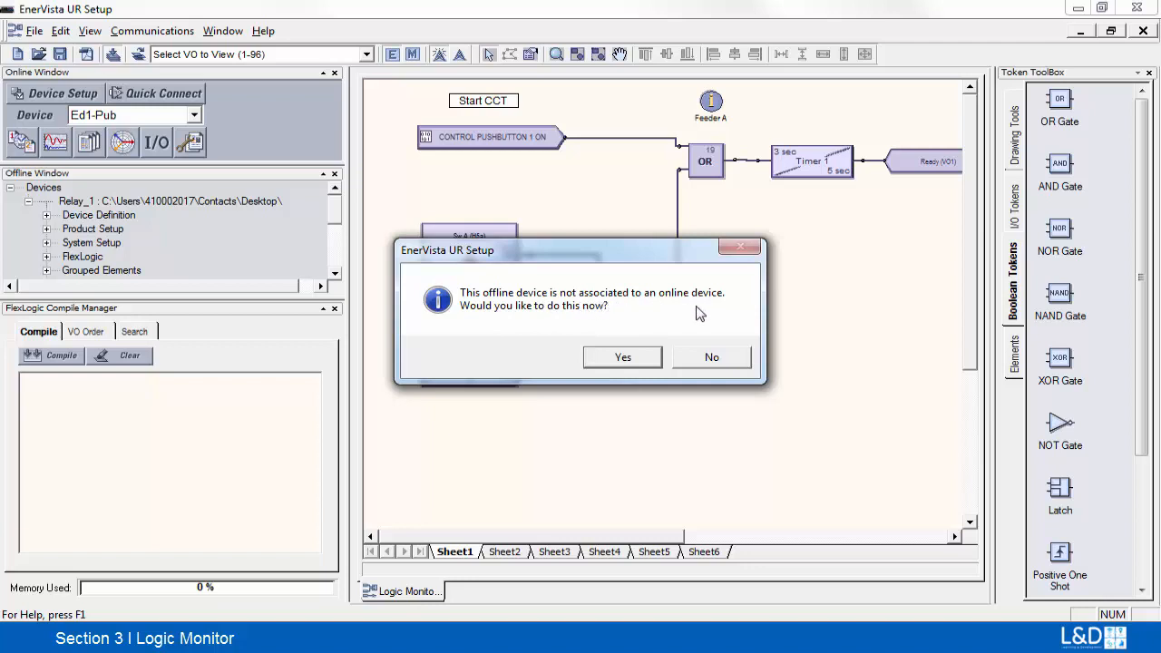
left_click(620, 358)
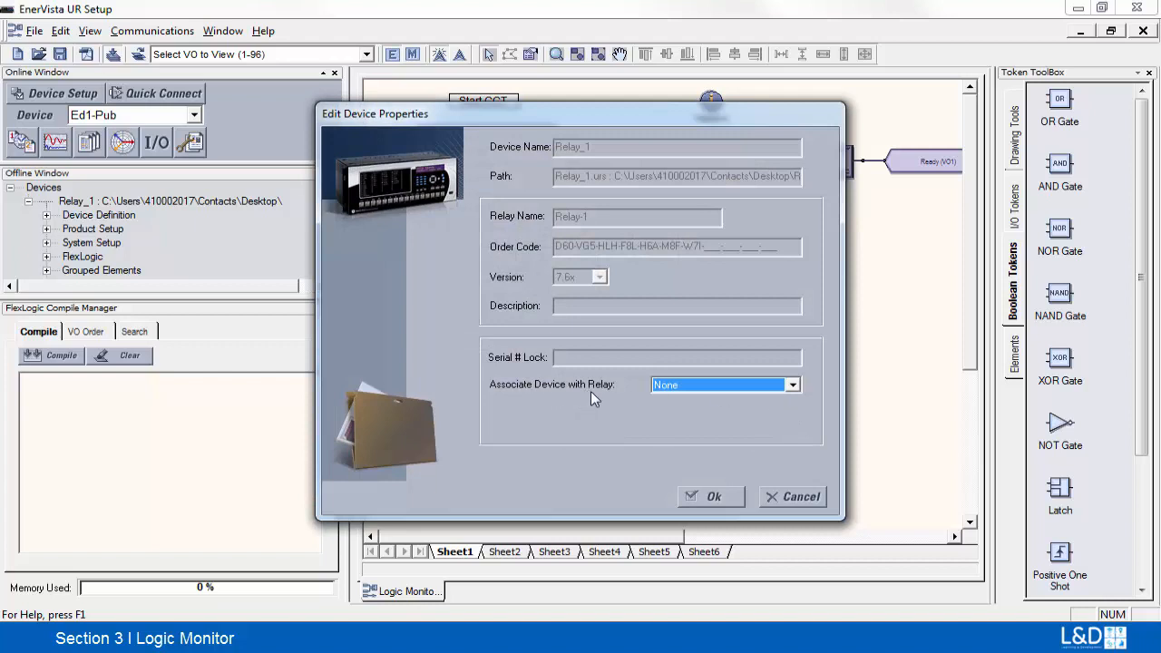
left_click(793, 385)
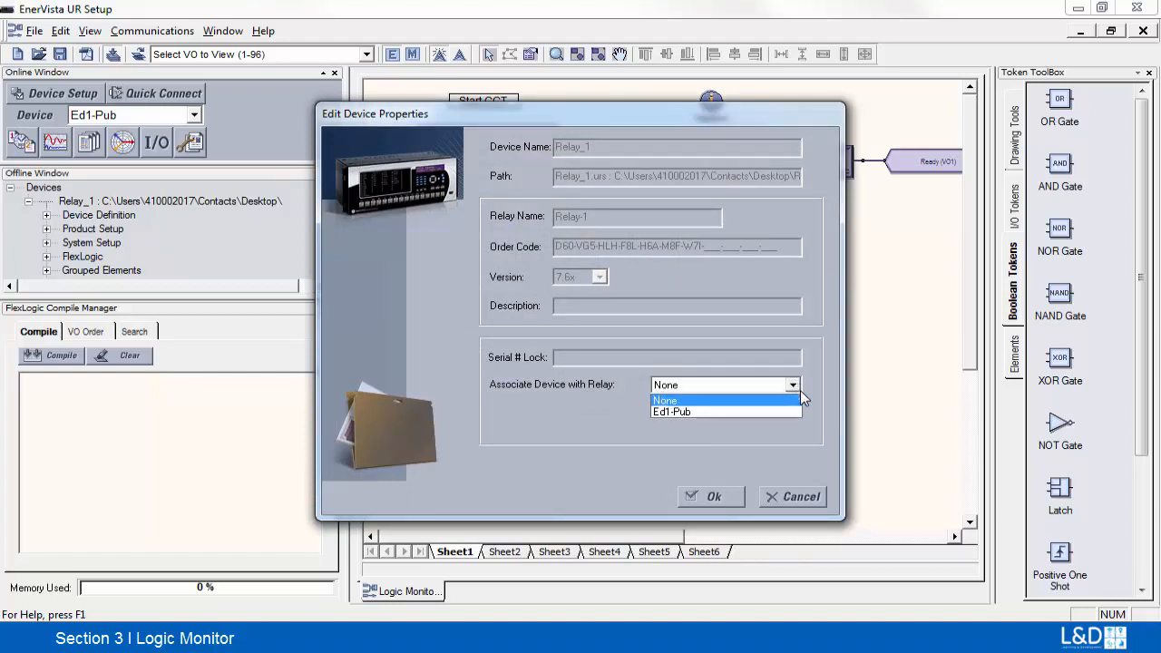
left_click(700, 412)
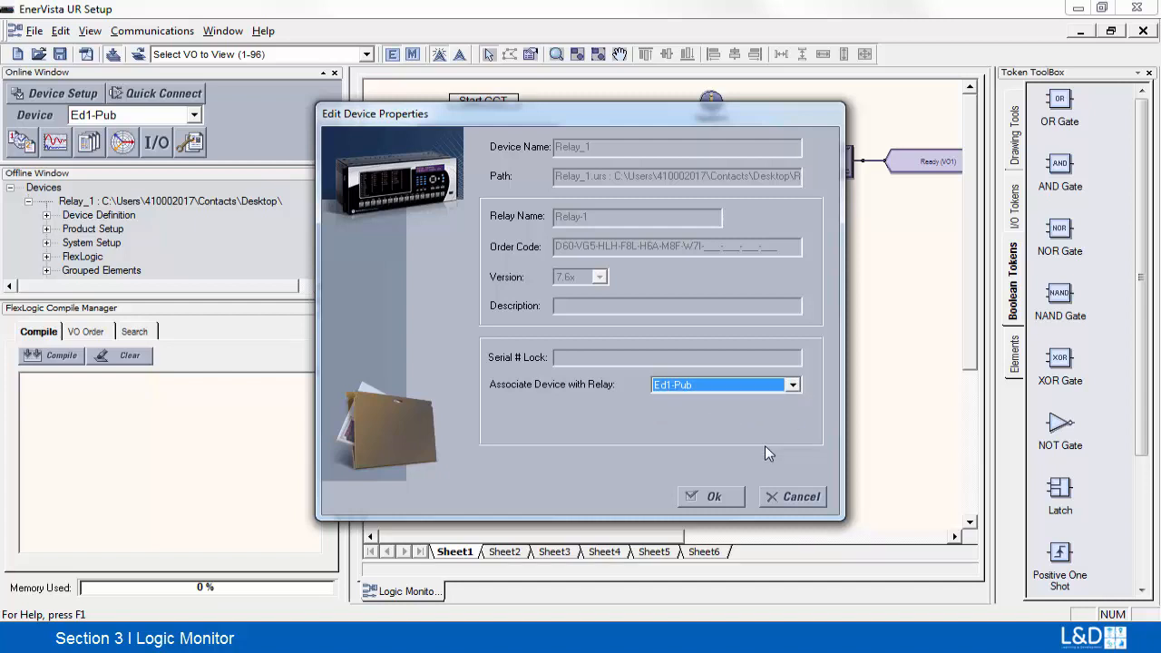
left_click(714, 505)
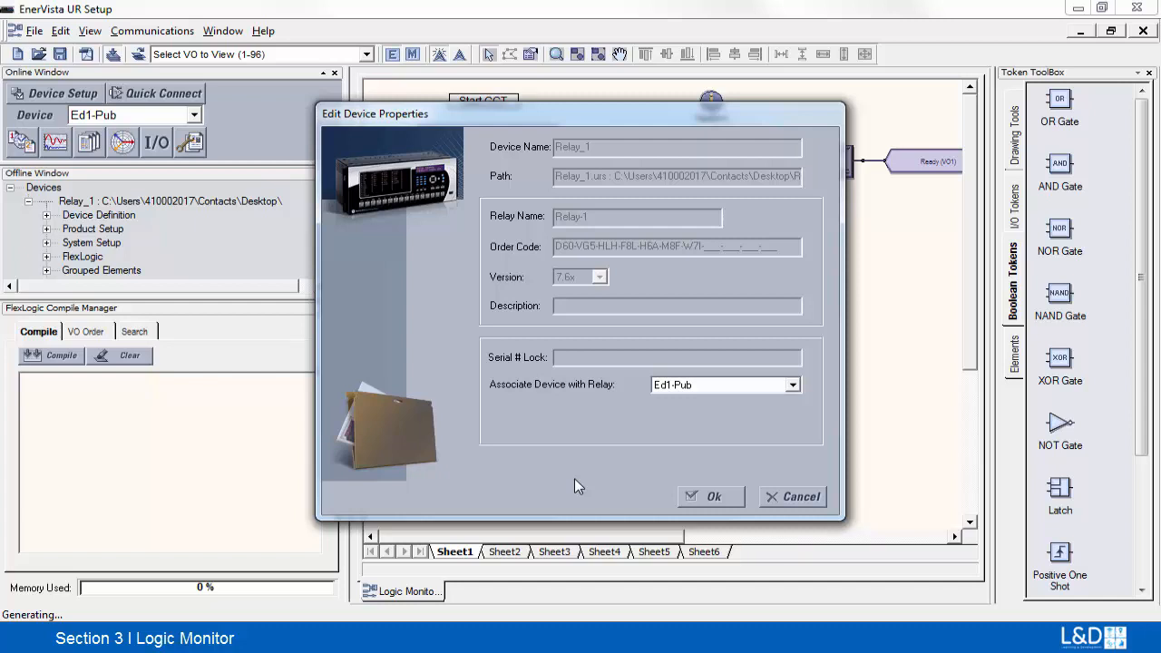
key("Return")
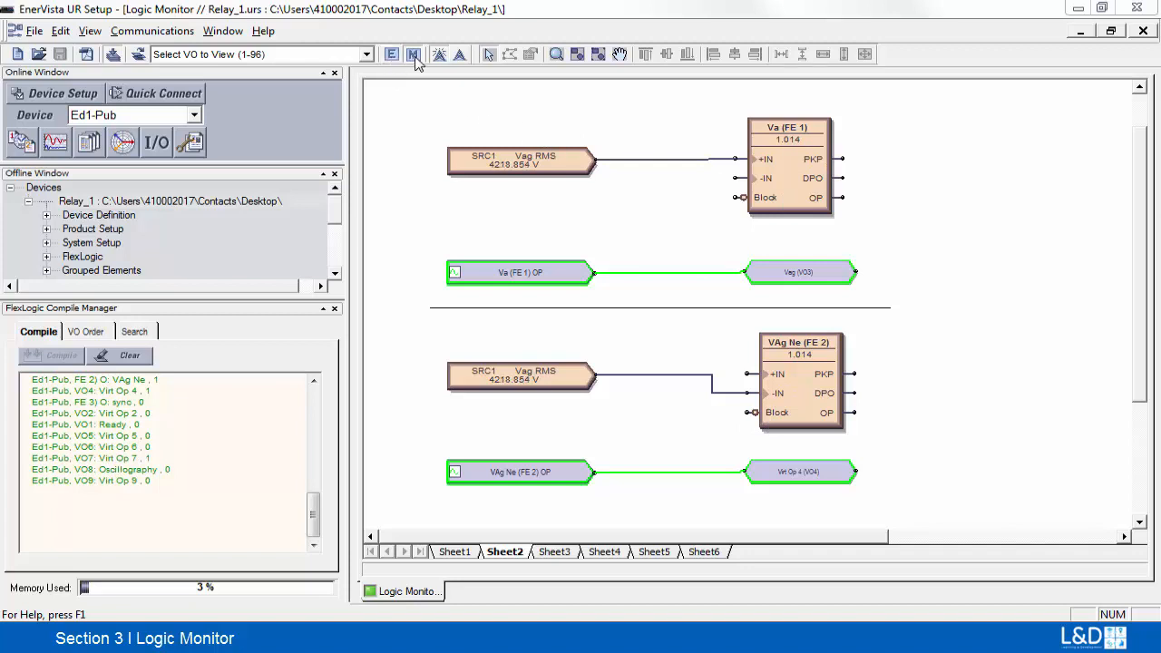
Check the Va (FE 1) and VAg Ne (FE 2) FlexElement properties in edit mode and return to monitoring.
left_click(391, 55)
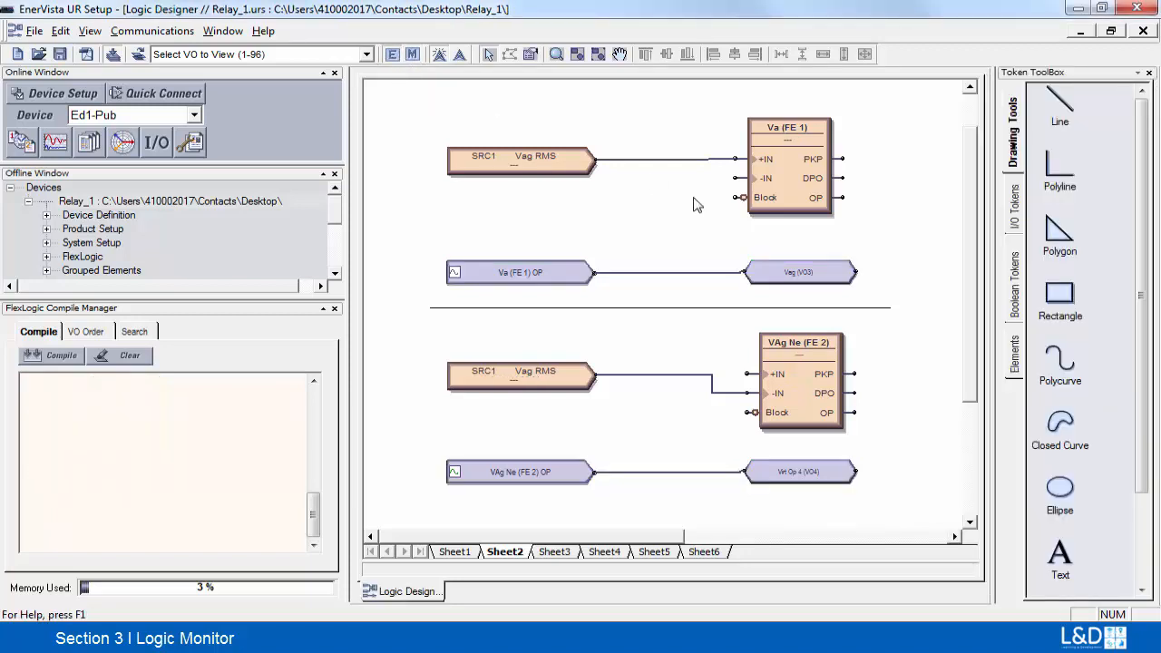
double_click(793, 182)
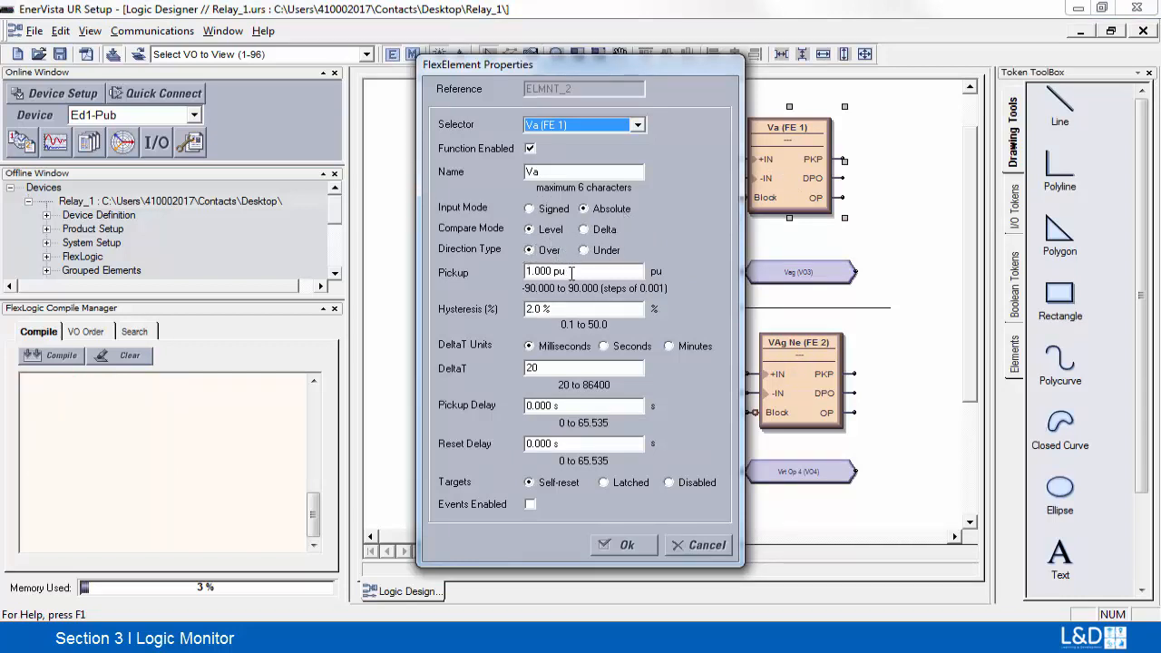
left_click(625, 547)
left_click(800, 378)
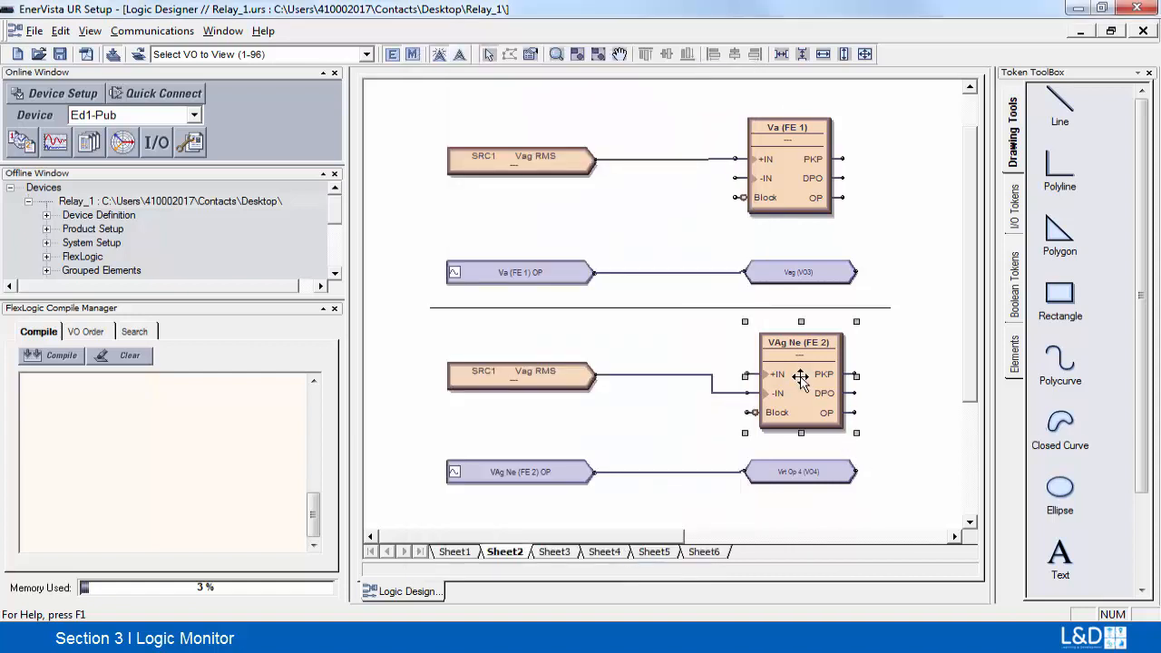
double_click(800, 377)
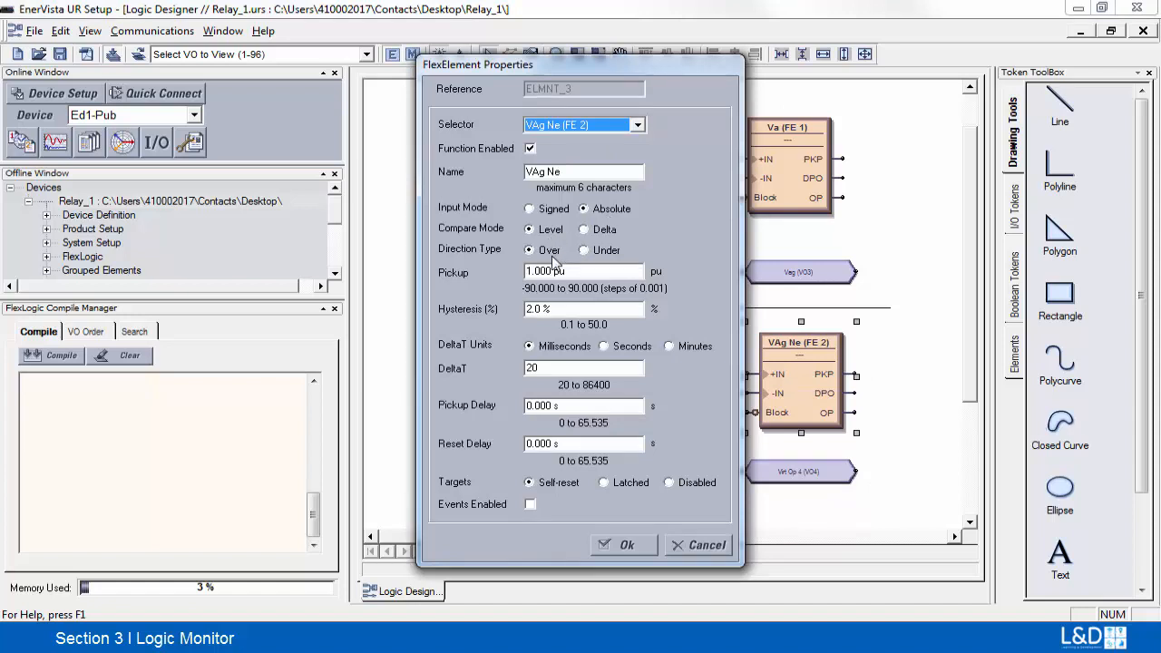
left_click(631, 546)
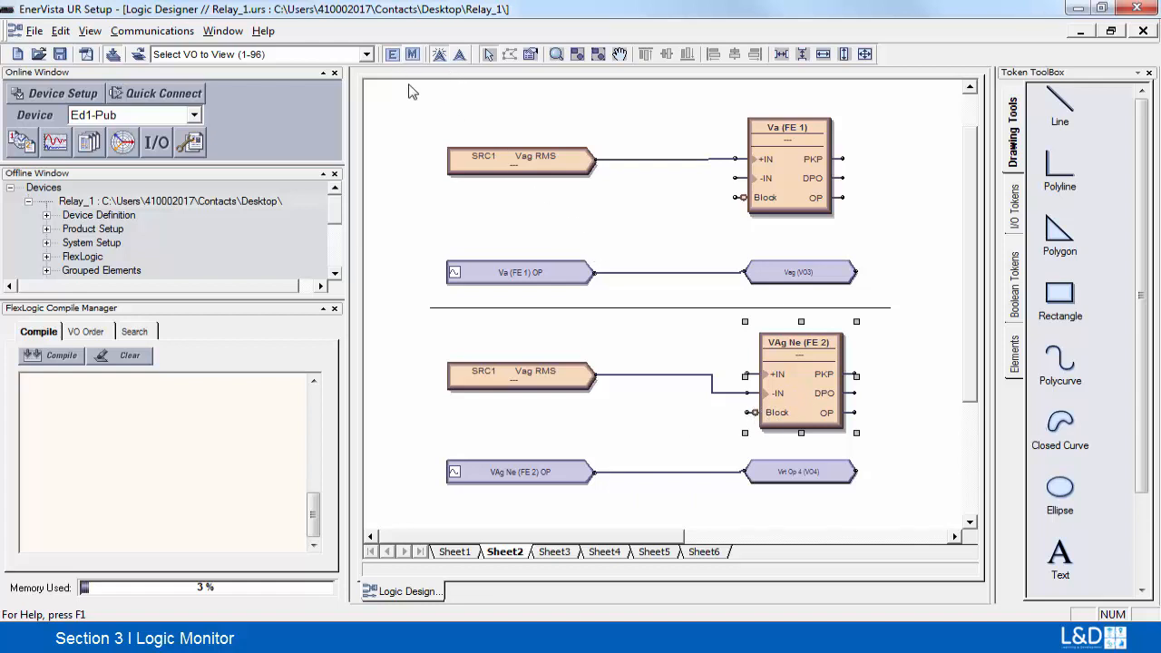
left_click(413, 53)
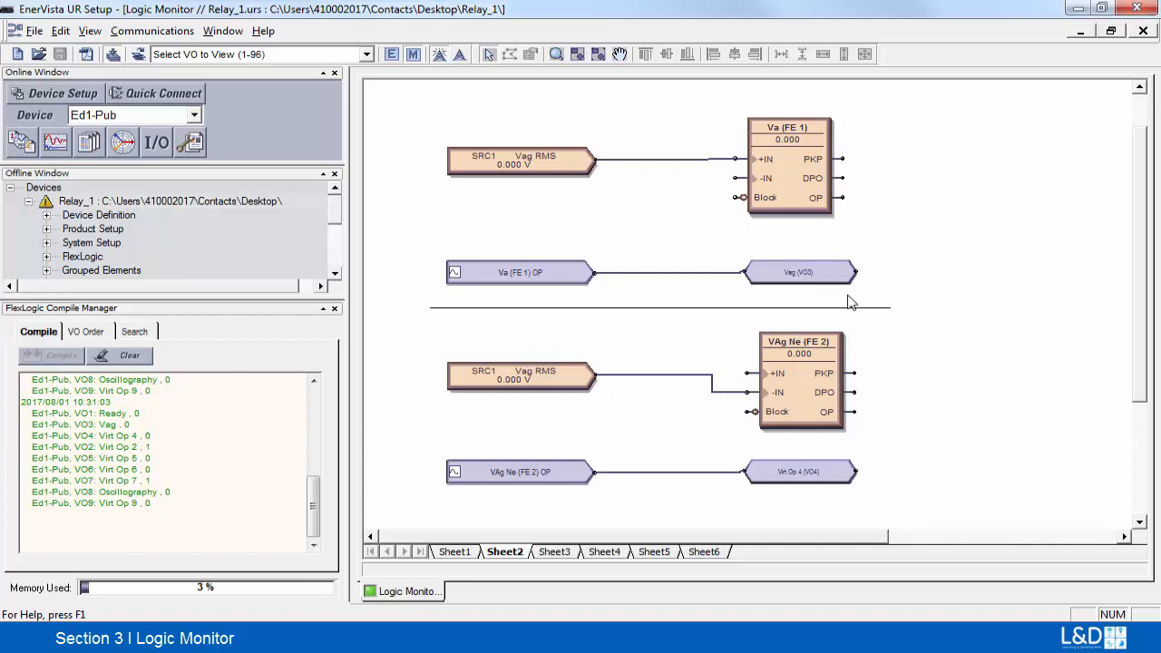
Return to edit mode and set the input mode of the Va (FE 1) FlexElement to Signed.
left_click(392, 54)
left_click(798, 174)
double_click(799, 174)
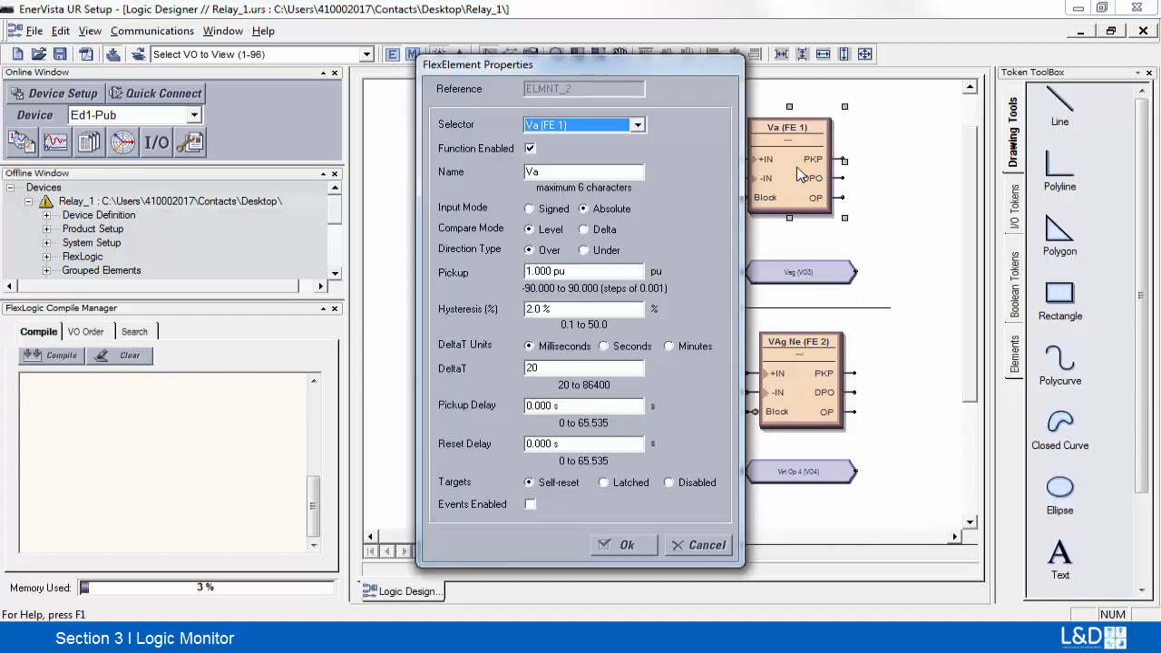
left_click(530, 210)
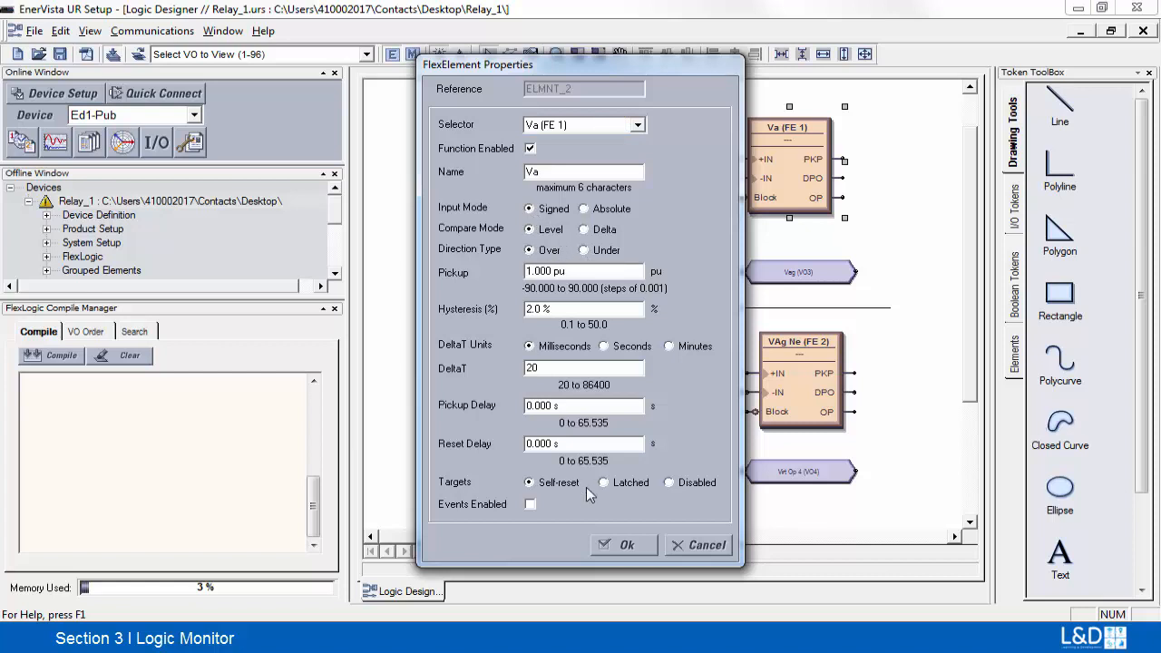
left_click(622, 546)
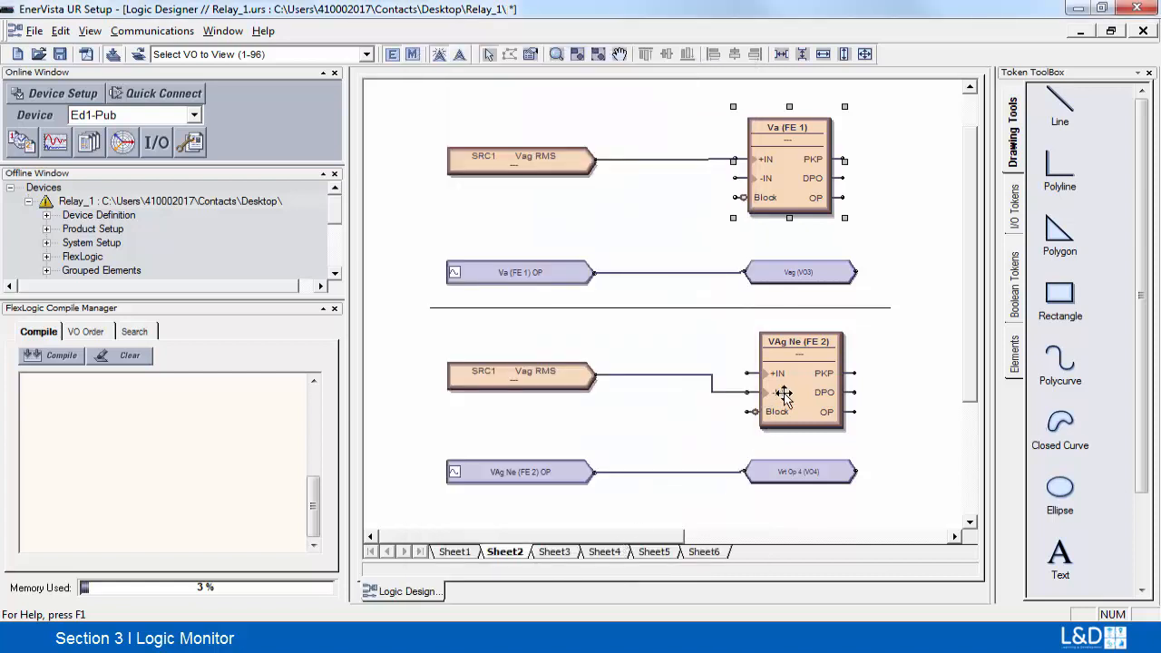
Set the VAg Ne (FE 2) FlexElement to Signed input mode, Under direction and a pickup of -1.00 pu.
double_click(813, 380)
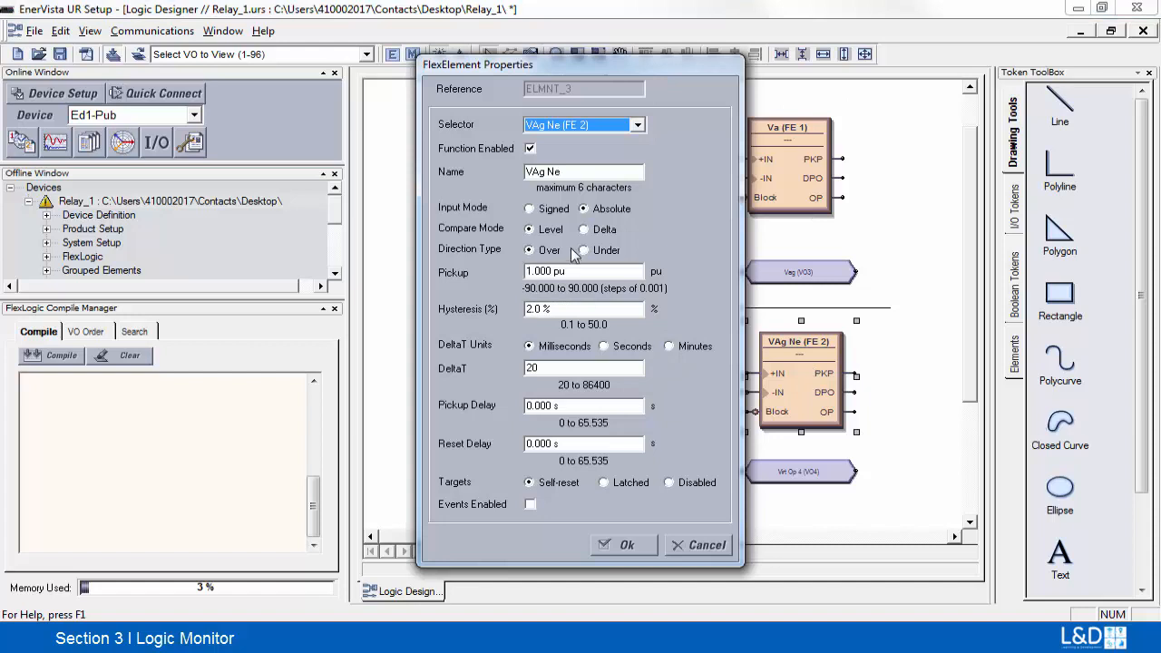
left_click(531, 211)
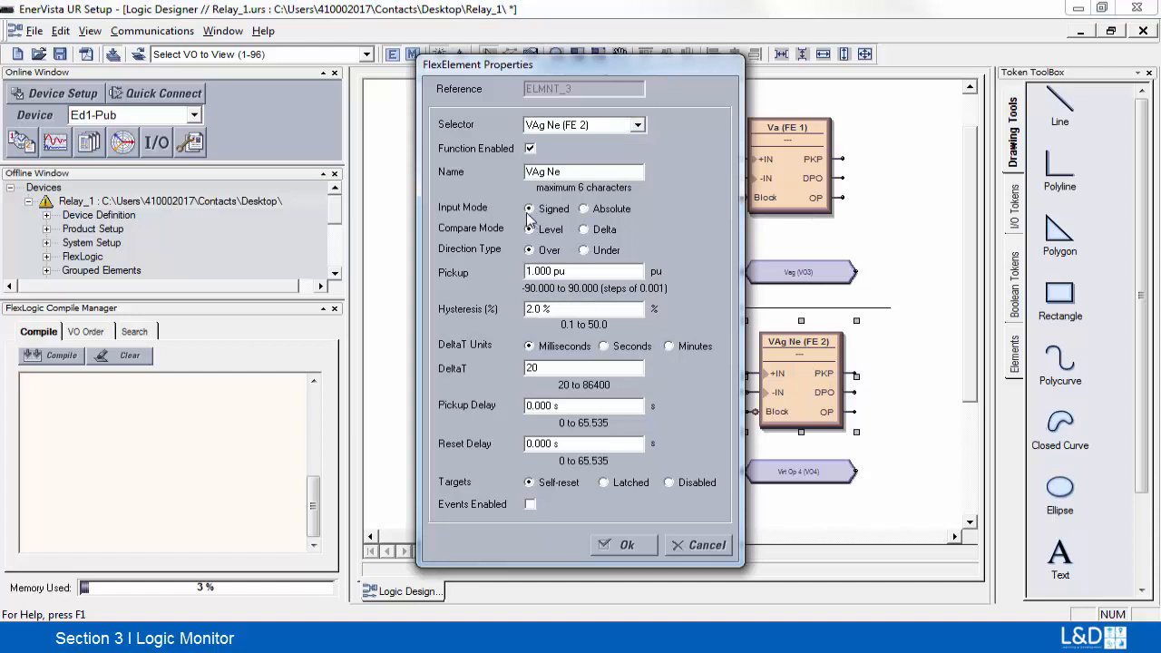
left_click(584, 251)
key("Tab")
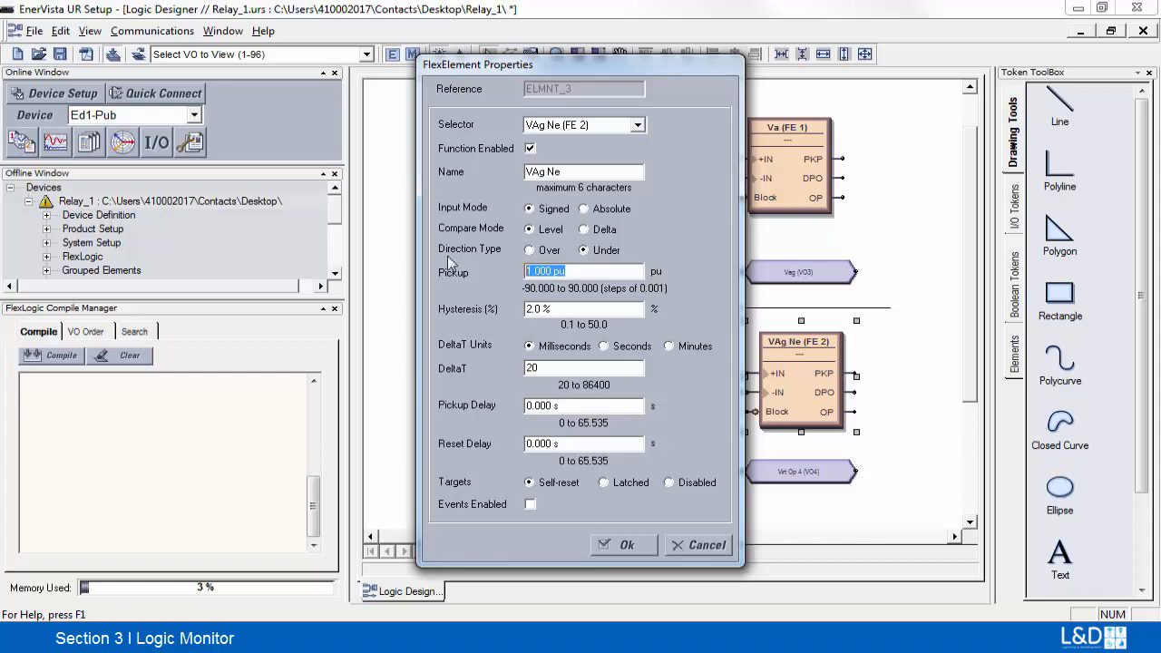
type("-1.00")
left_click(626, 544)
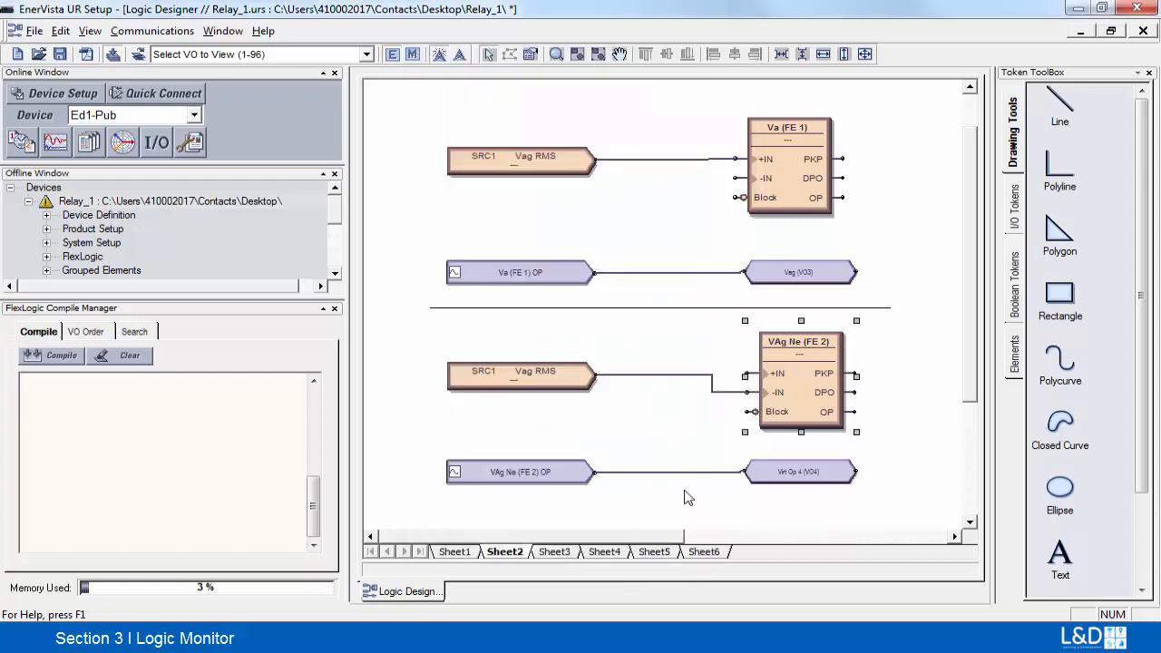
Deselect the VAg Ne (FE 2) FlexElement and compile the edited logic.
left_click(497, 427)
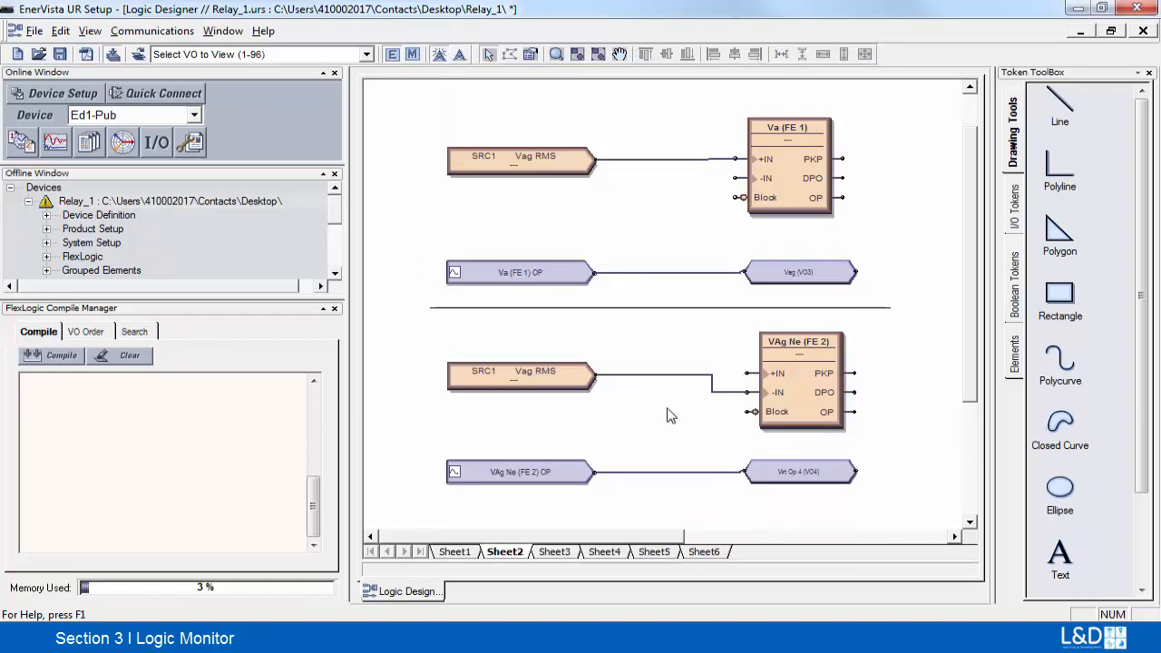
left_click(45, 356)
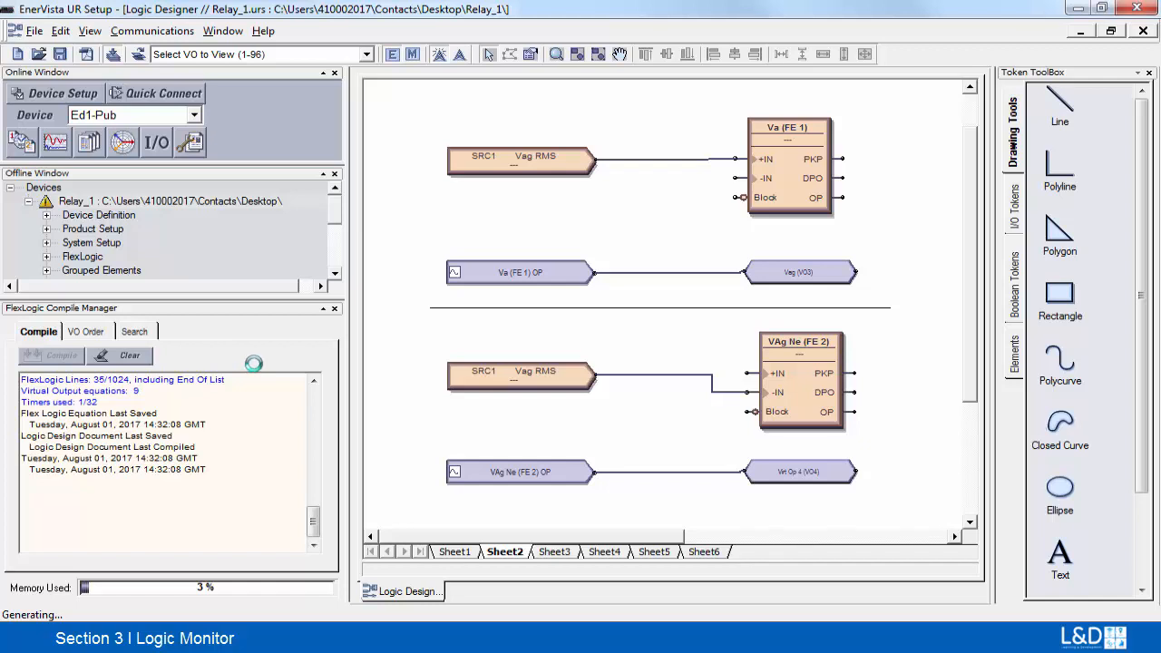
Write the Relay_1 settings to the Ed1-Pub device, confirm the transfer and switch the logic to monitoring.
left_click(168, 204)
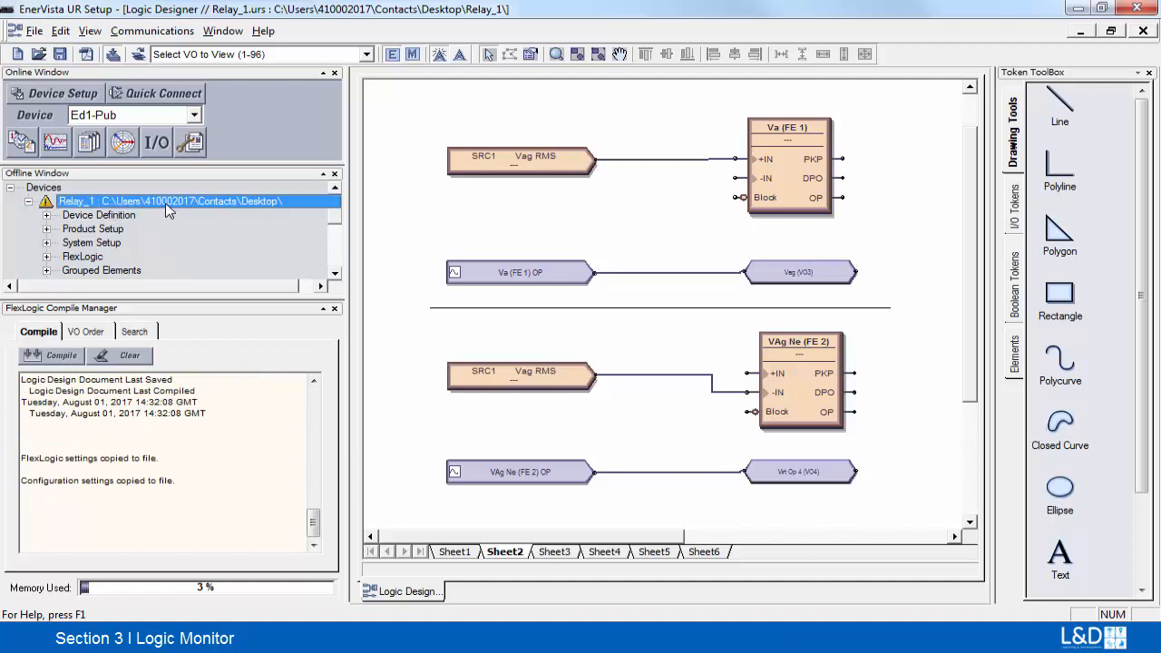
right_click(177, 205)
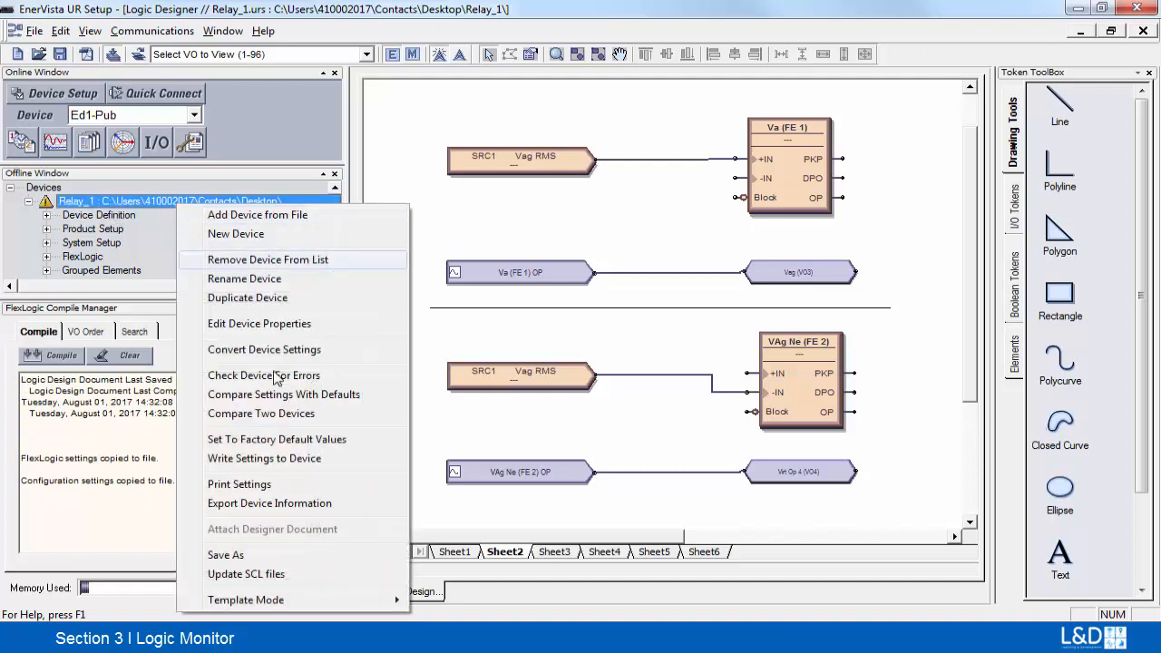
left_click(305, 461)
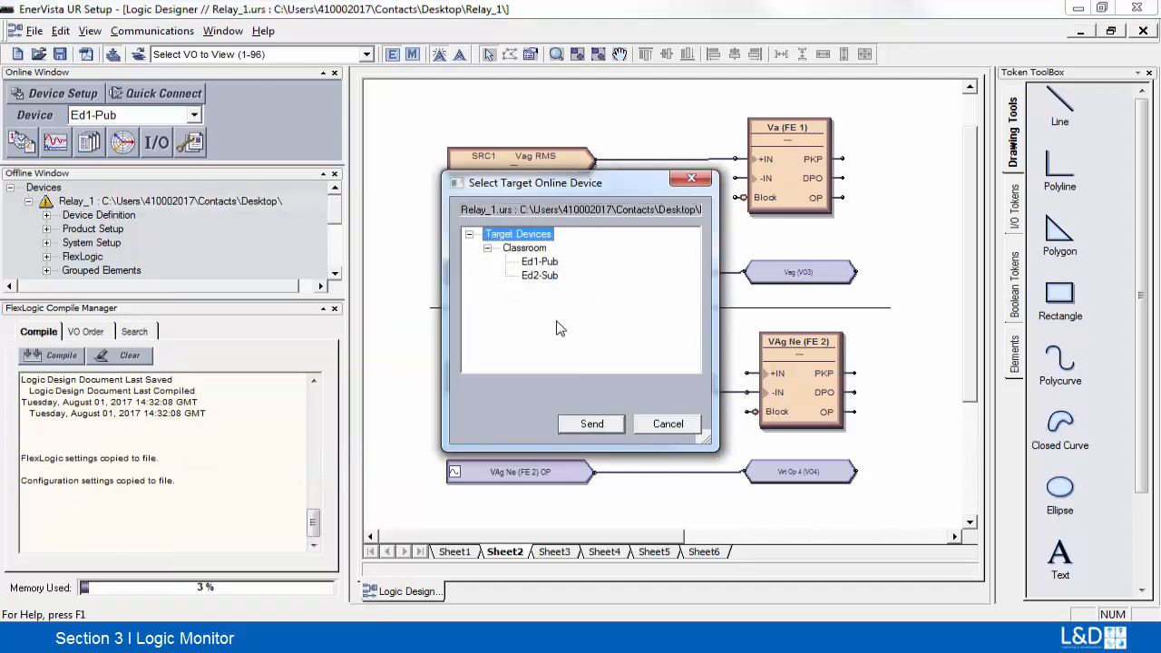
left_click(540, 262)
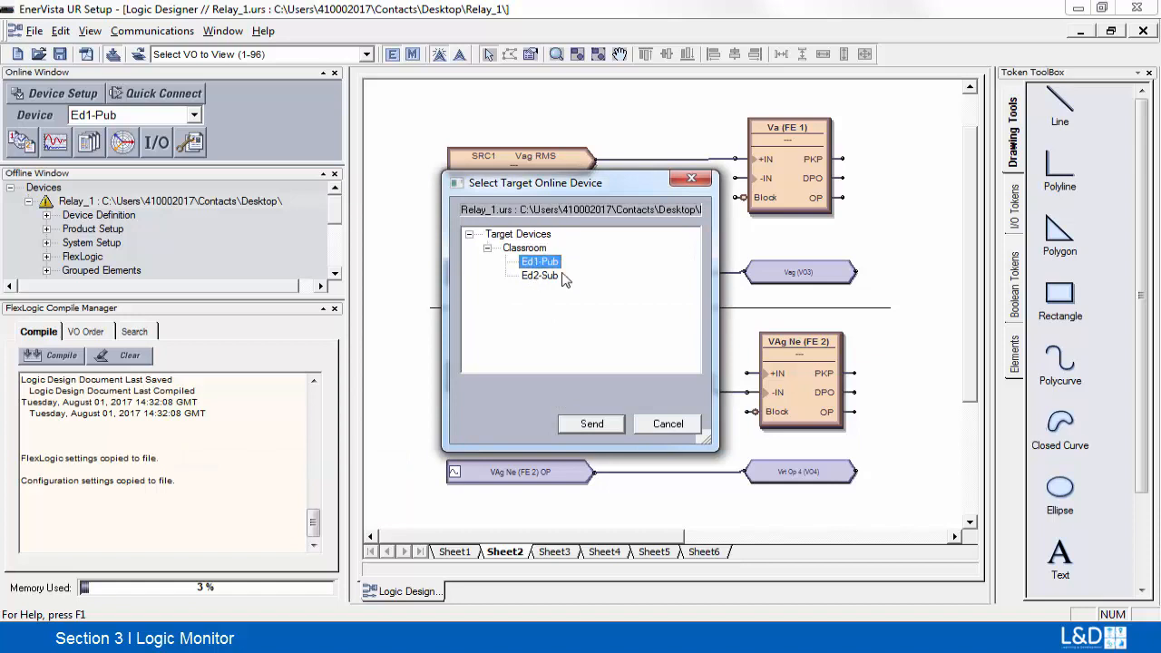
left_click(591, 423)
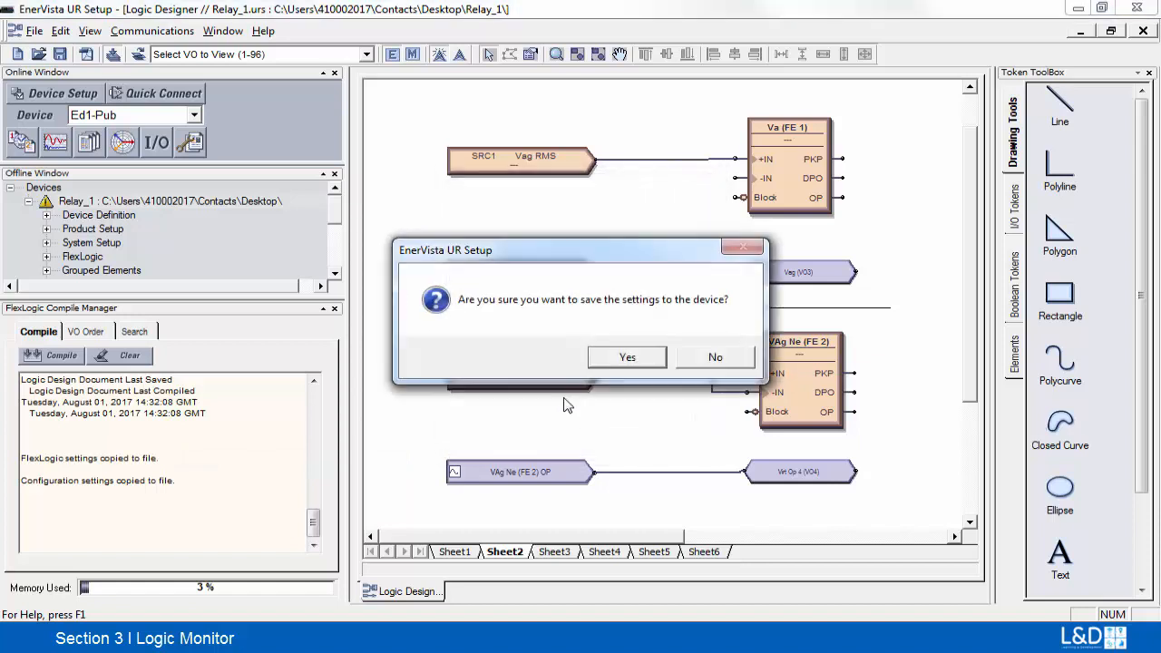
left_click(616, 361)
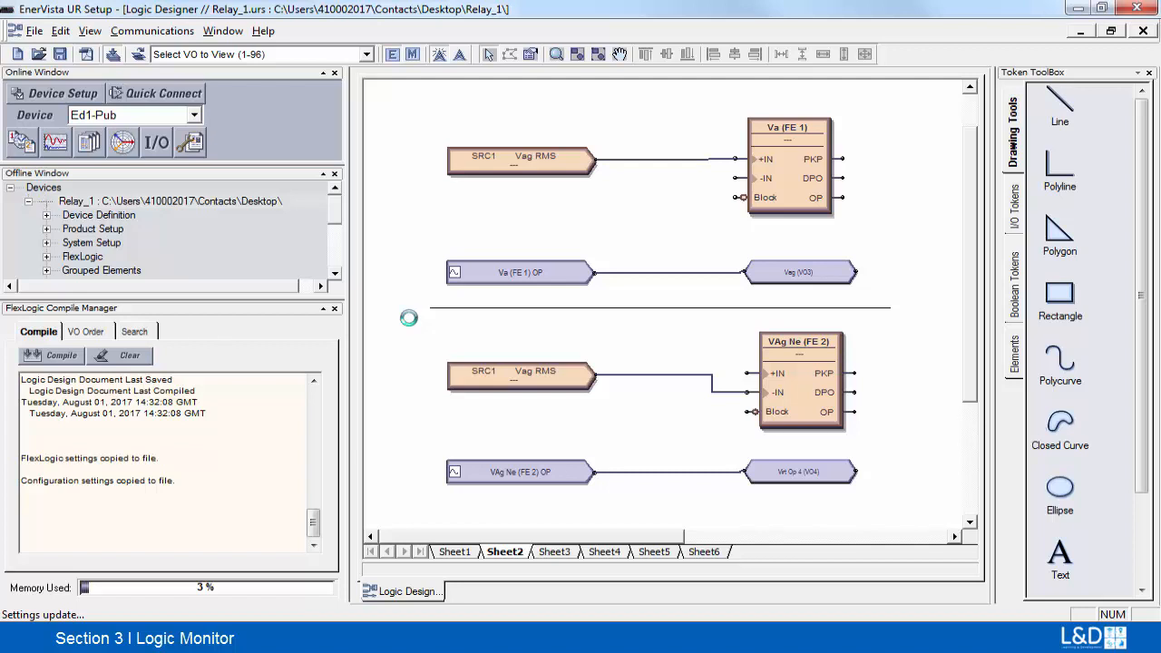
left_click(682, 358)
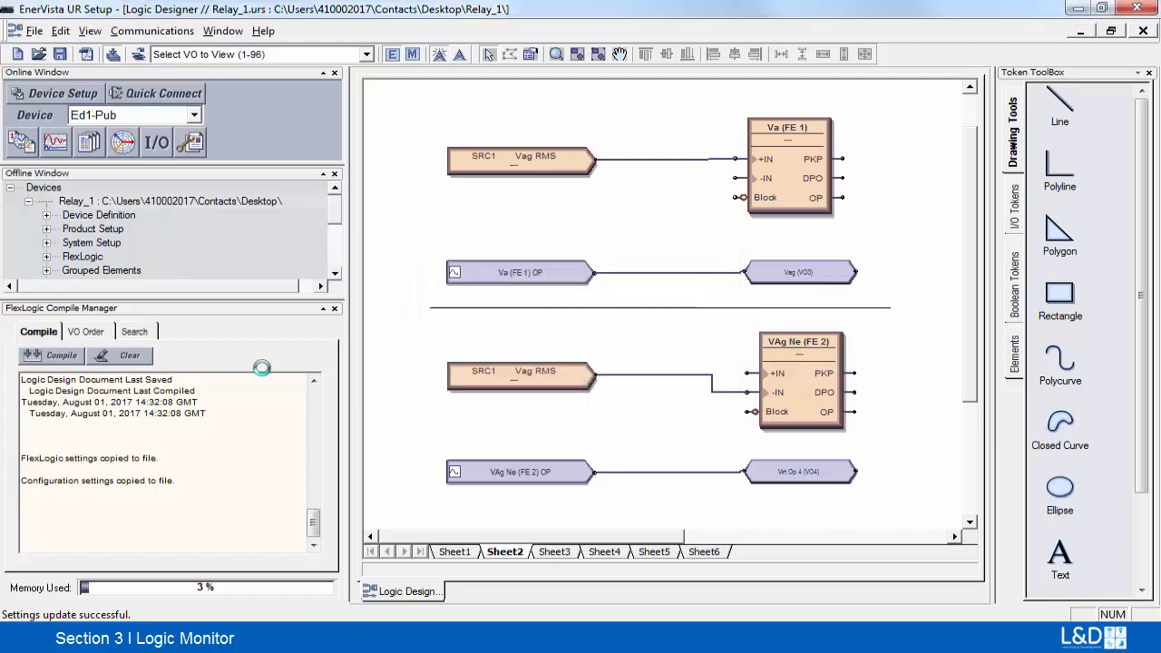
left_click(413, 56)
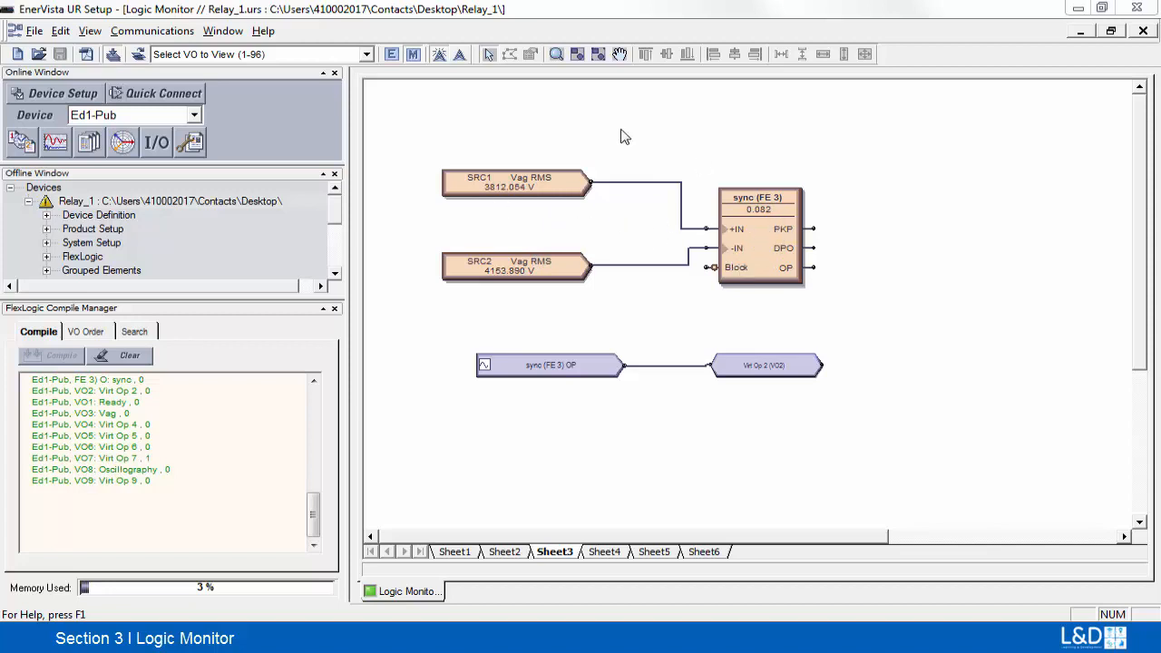
Check the sync (FE 3) FlexElement properties in edit mode and return to monitoring.
left_click(396, 57)
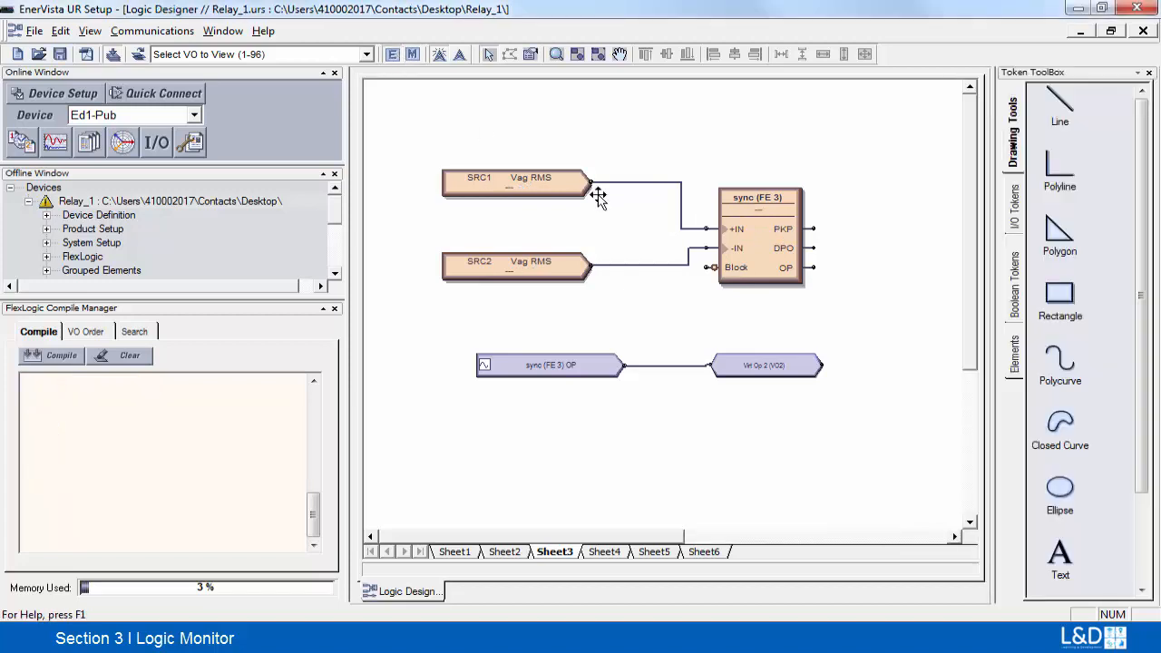
left_click(771, 252)
double_click(771, 252)
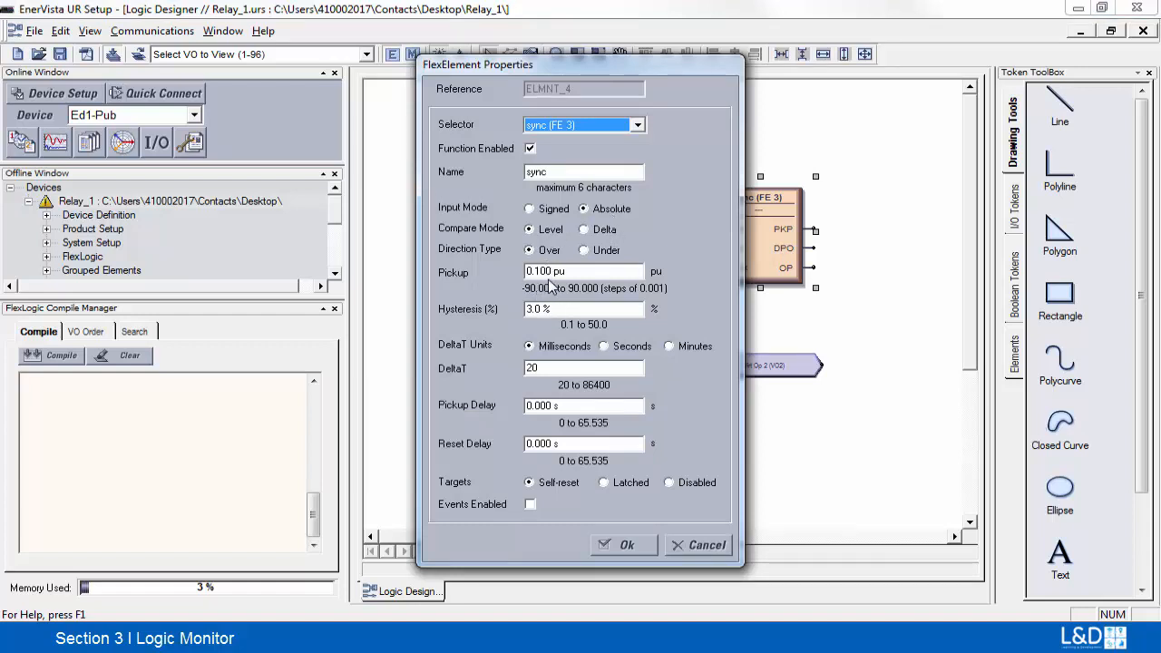
left_click(628, 545)
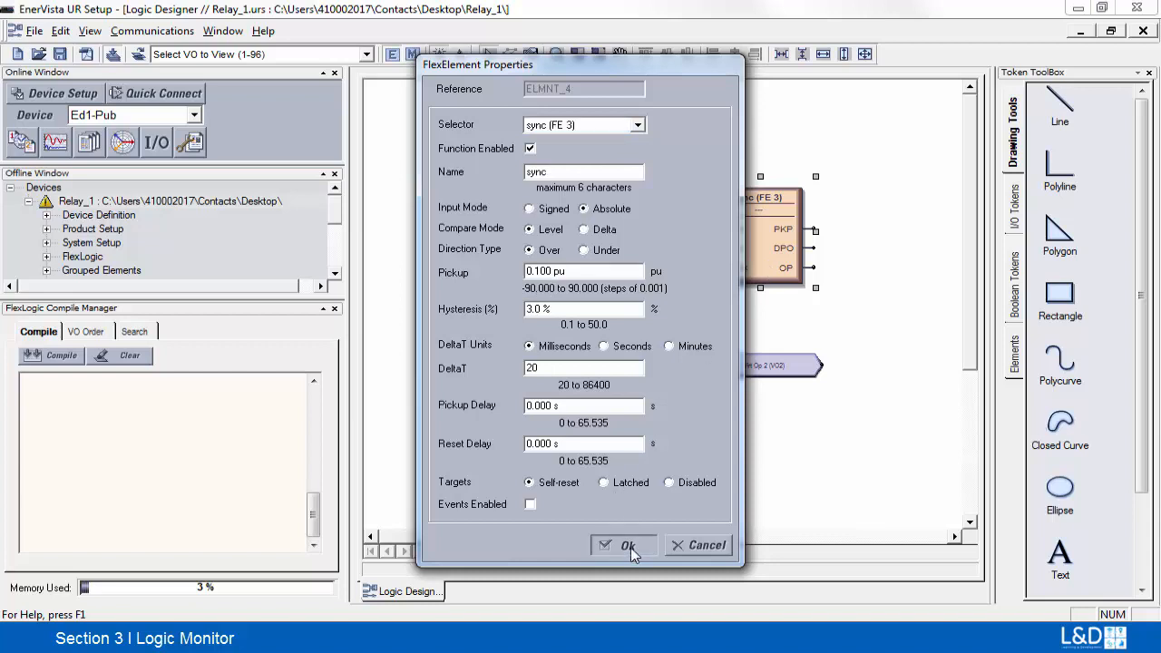
left_click(413, 54)
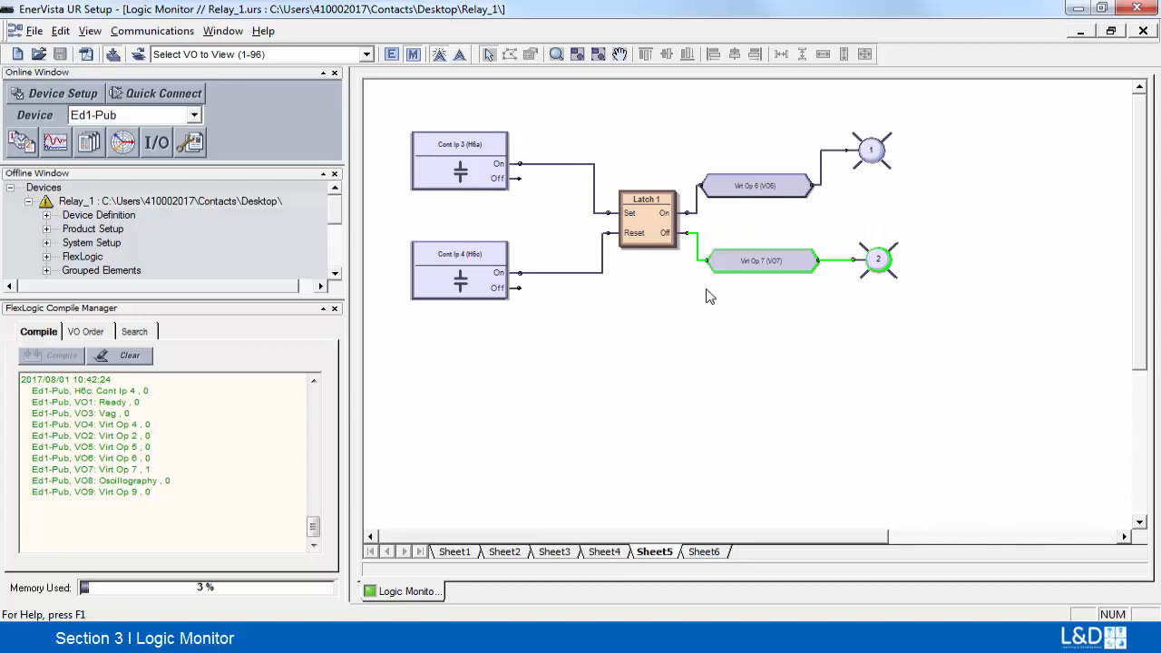
Check the Latch 1 type and targets on Sheet5 in edit mode and resume monitoring.
left_click(391, 54)
double_click(648, 232)
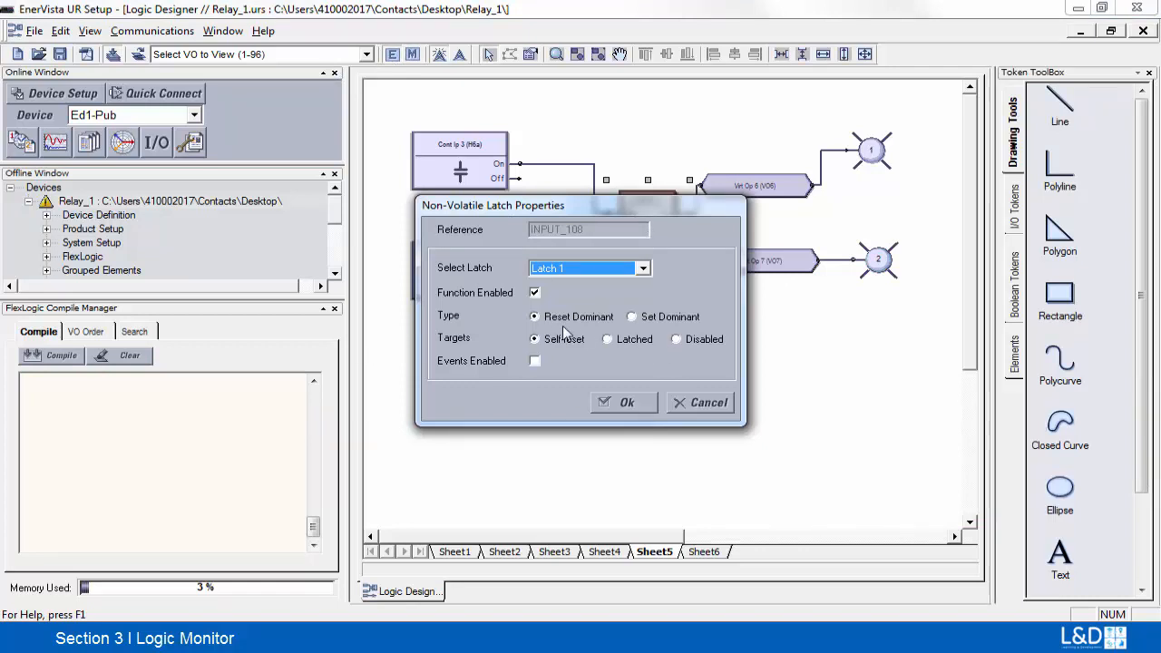
left_click(631, 402)
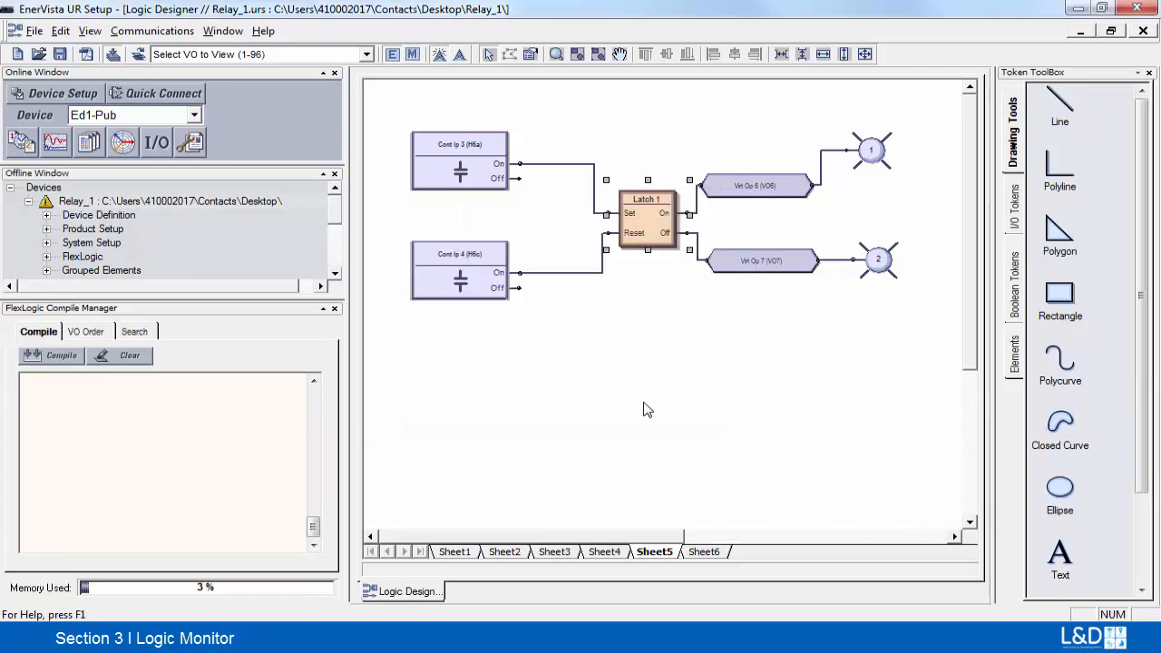
left_click(411, 55)
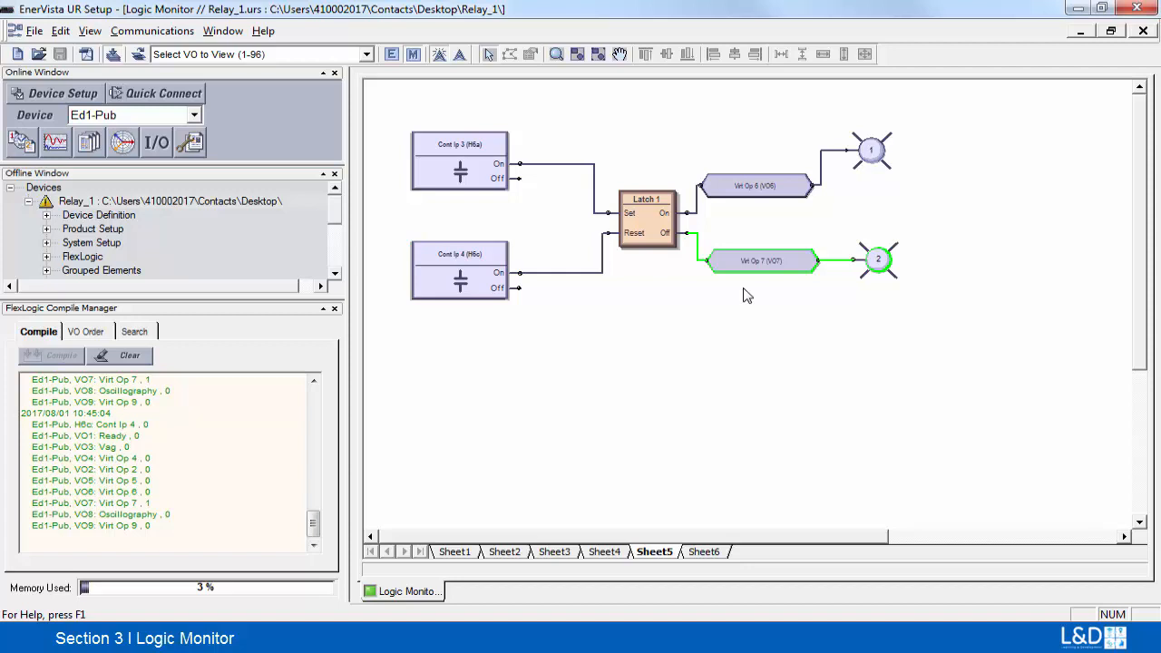
Recheck the dominance type in the Latch 1 properties from edit mode and go back to monitoring.
left_click(391, 56)
left_click(639, 230)
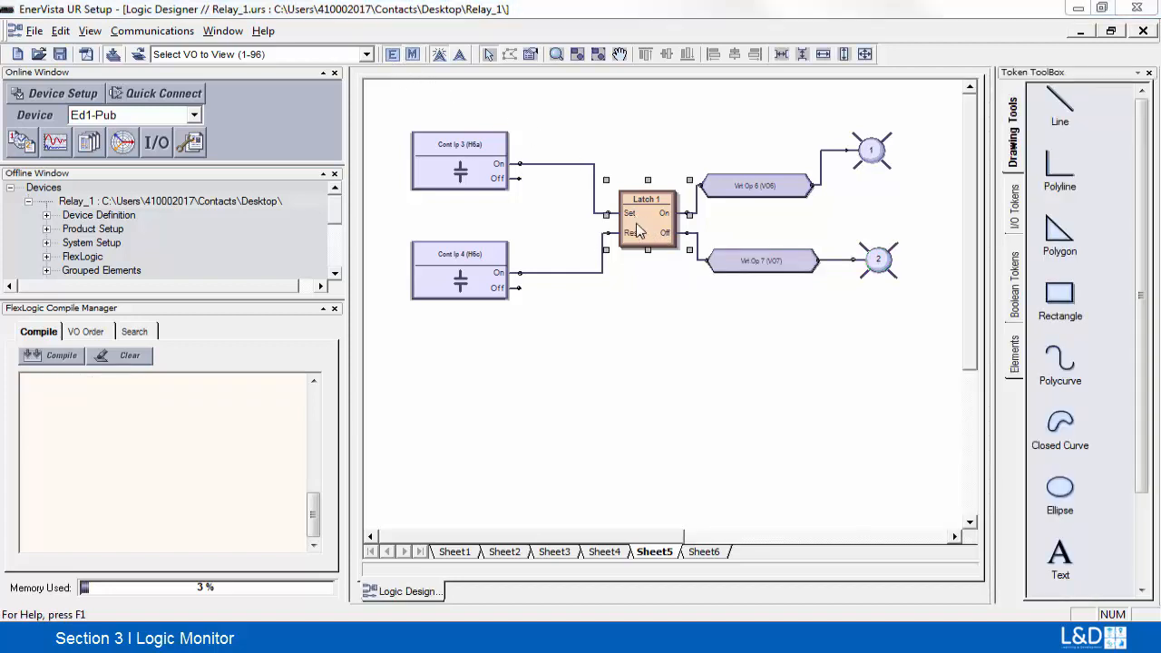
double_click(639, 230)
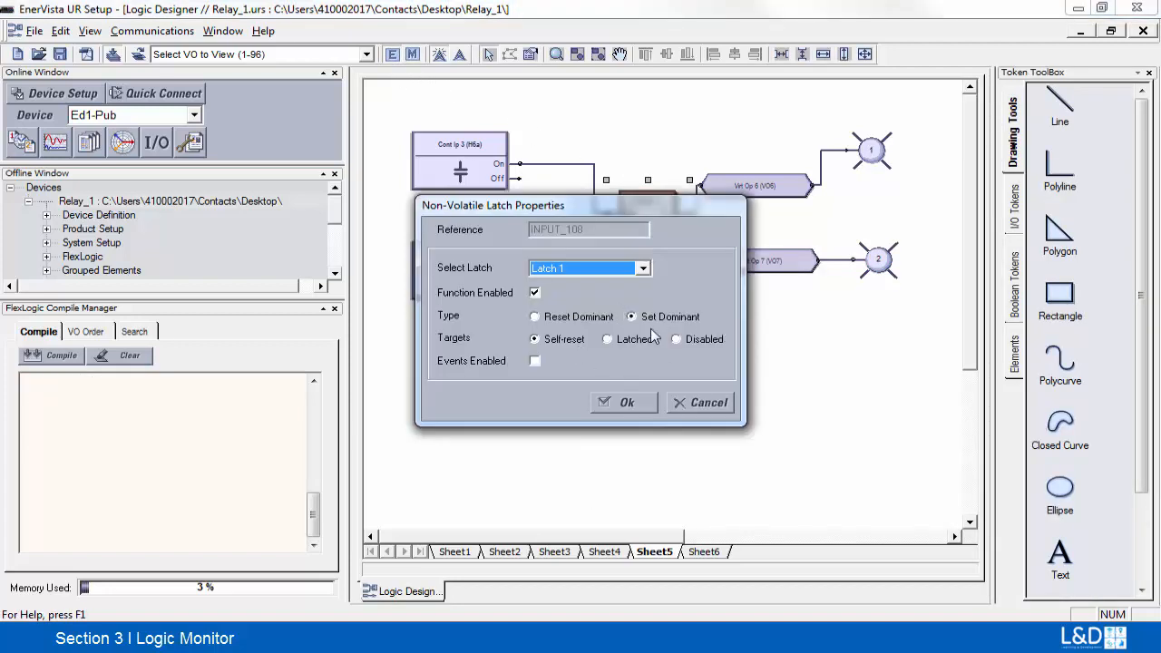
left_click(624, 401)
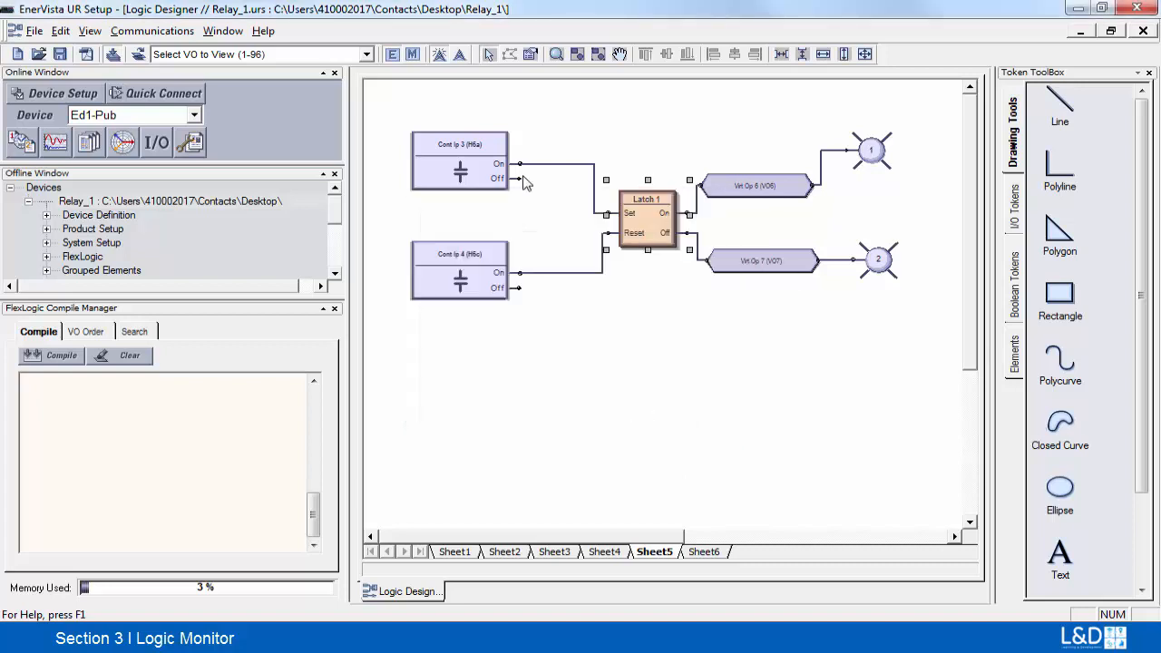
left_click(413, 53)
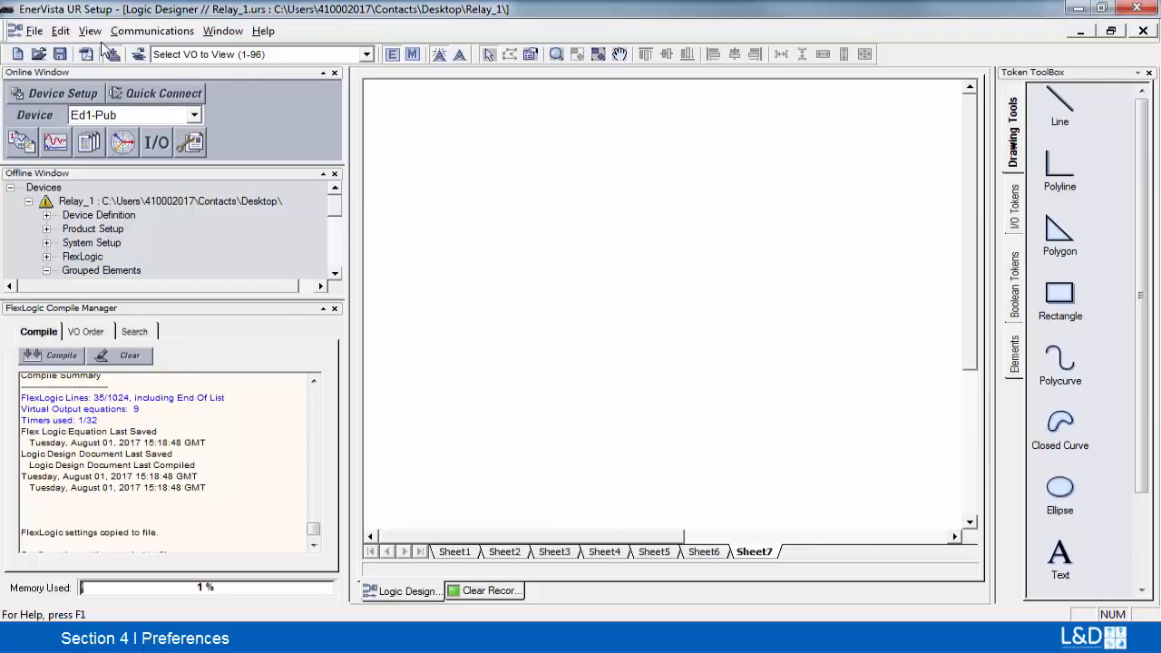
Open the preferences and examine the General and Message Colors settings, including the custom colour choices for the message background.
left_click(33, 32)
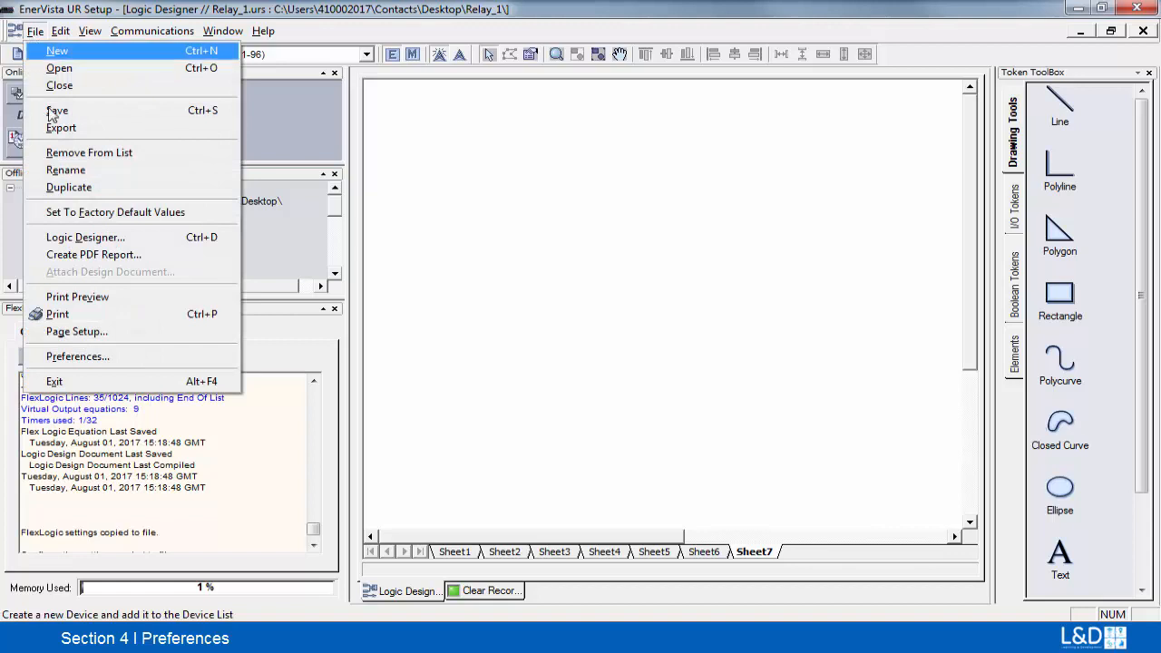
left_click(121, 355)
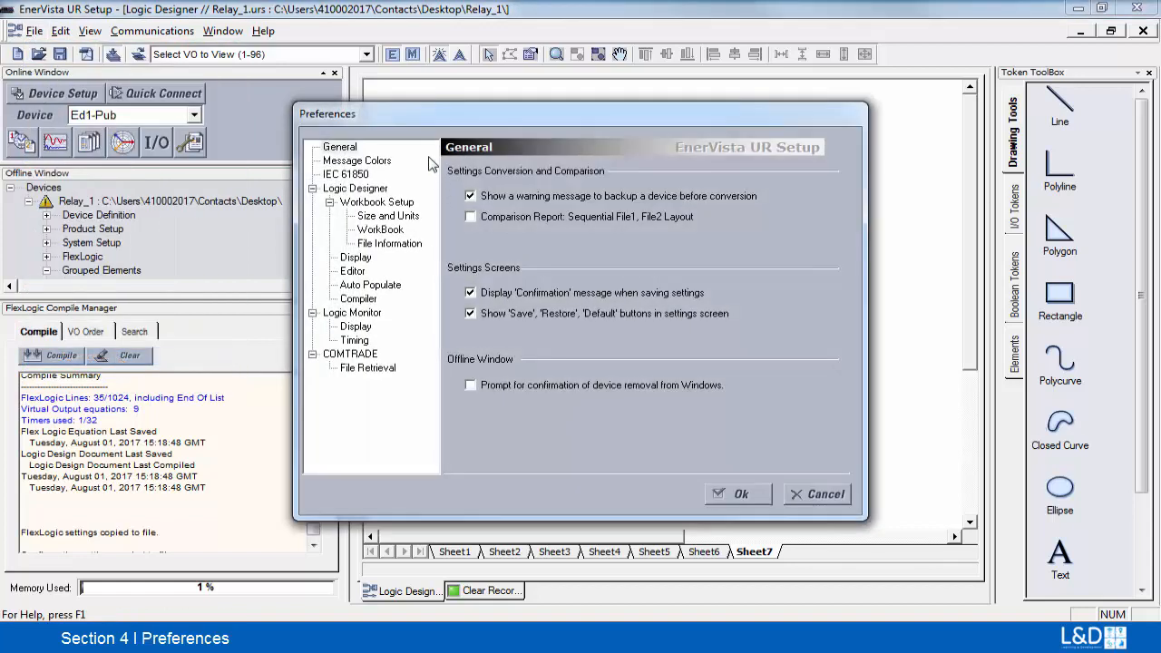
left_click(374, 163)
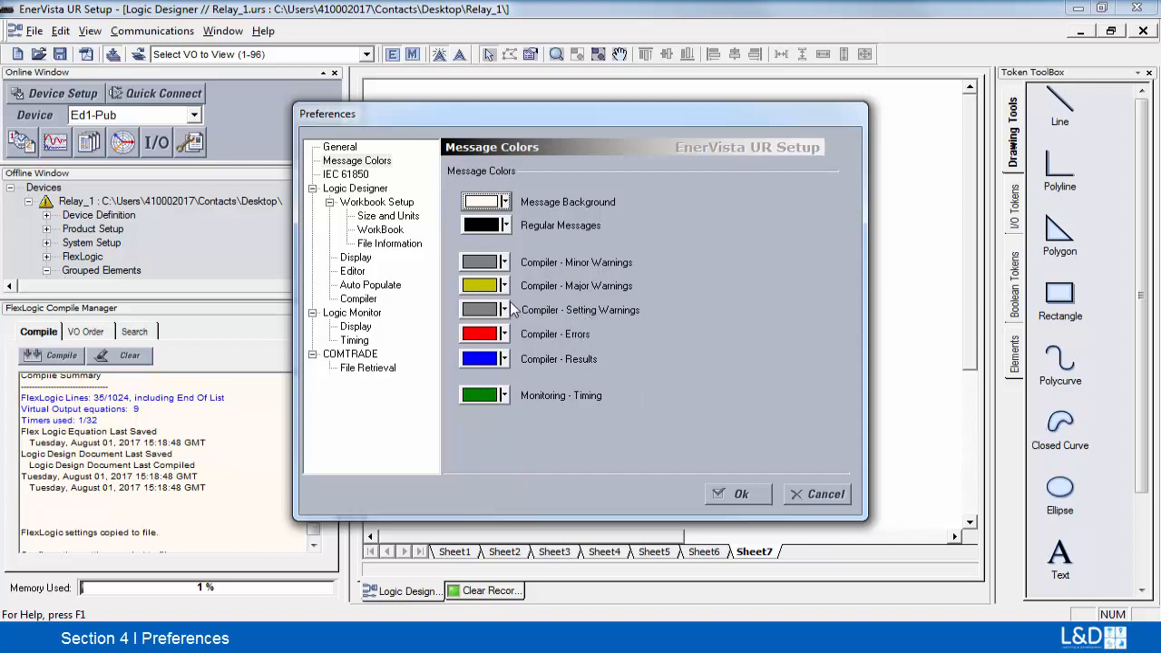
left_click(505, 203)
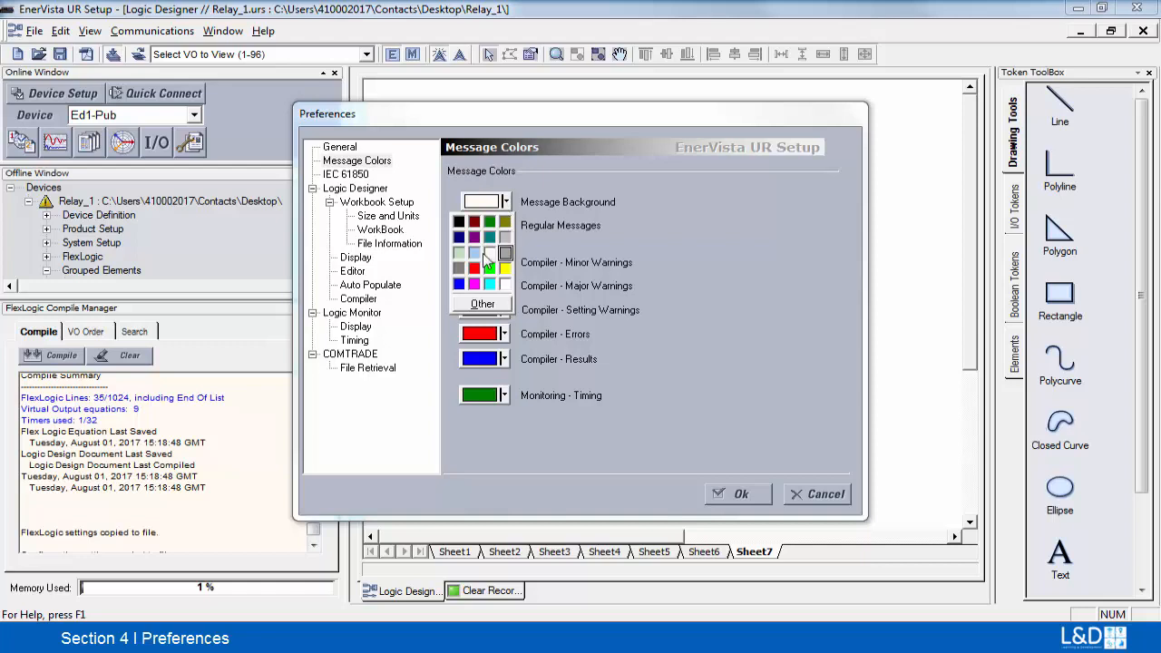
left_click(491, 307)
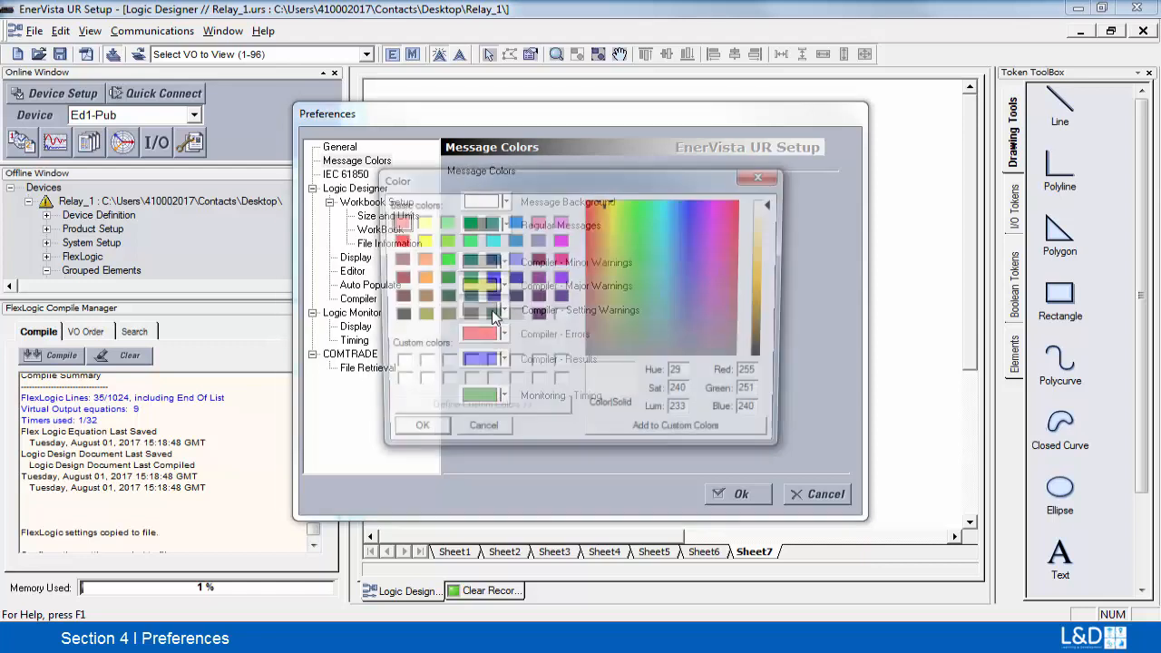
left_click(476, 435)
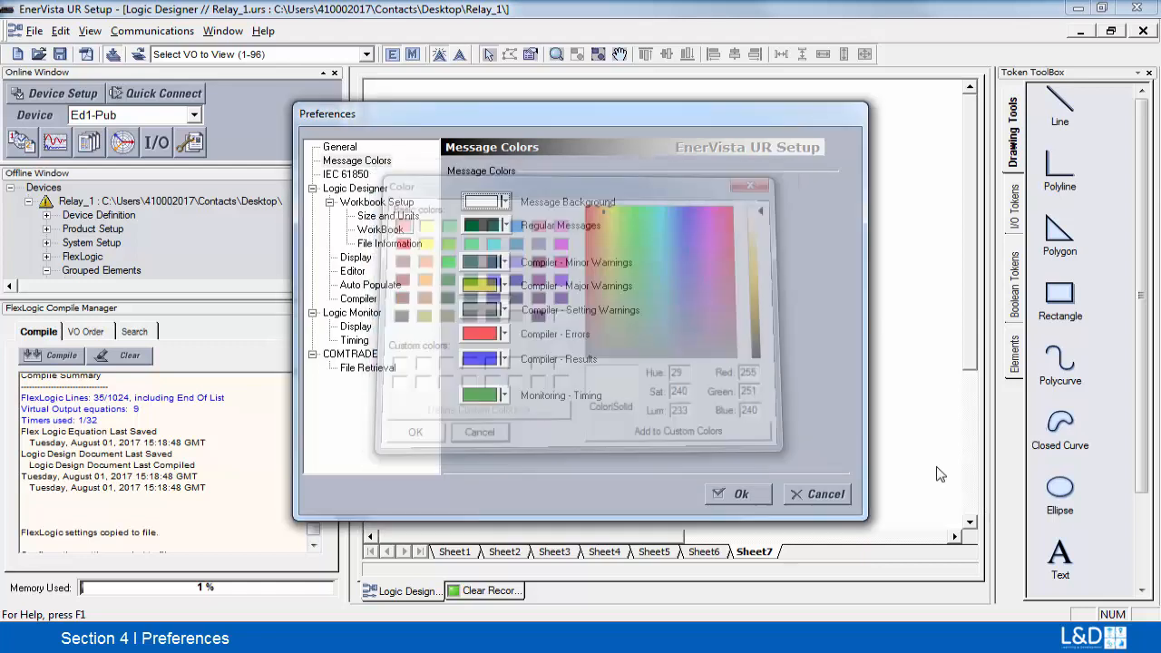
left_click(742, 495)
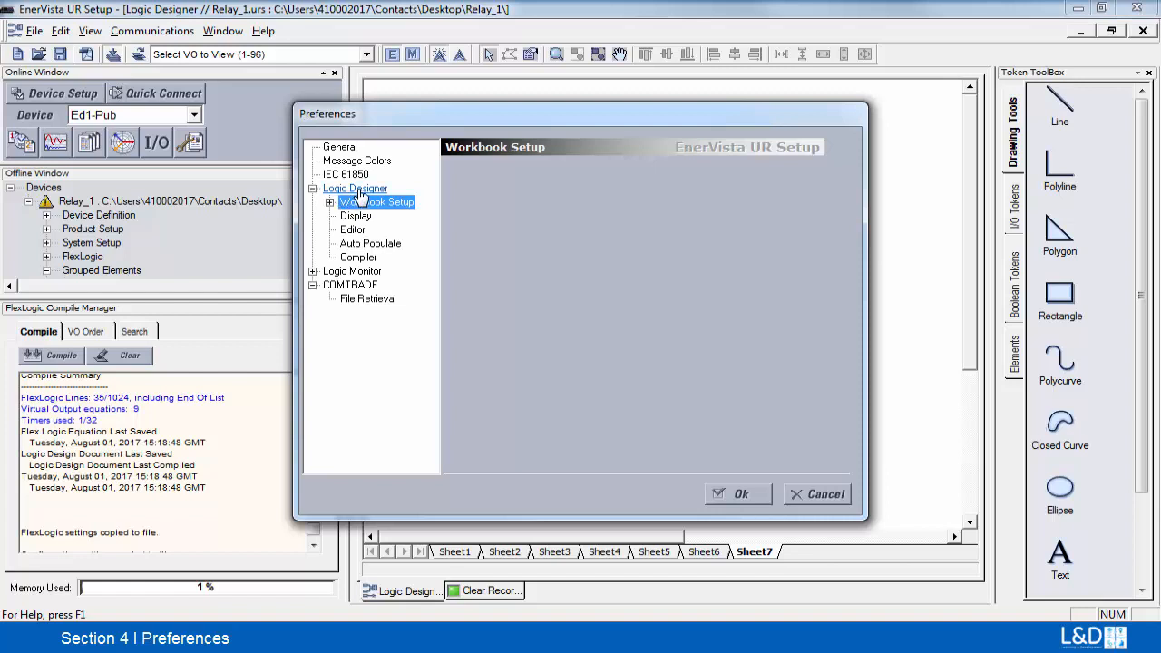
Examine the Logic Designer workbook's Size and Units preferences and the available units of measure.
left_click(331, 202)
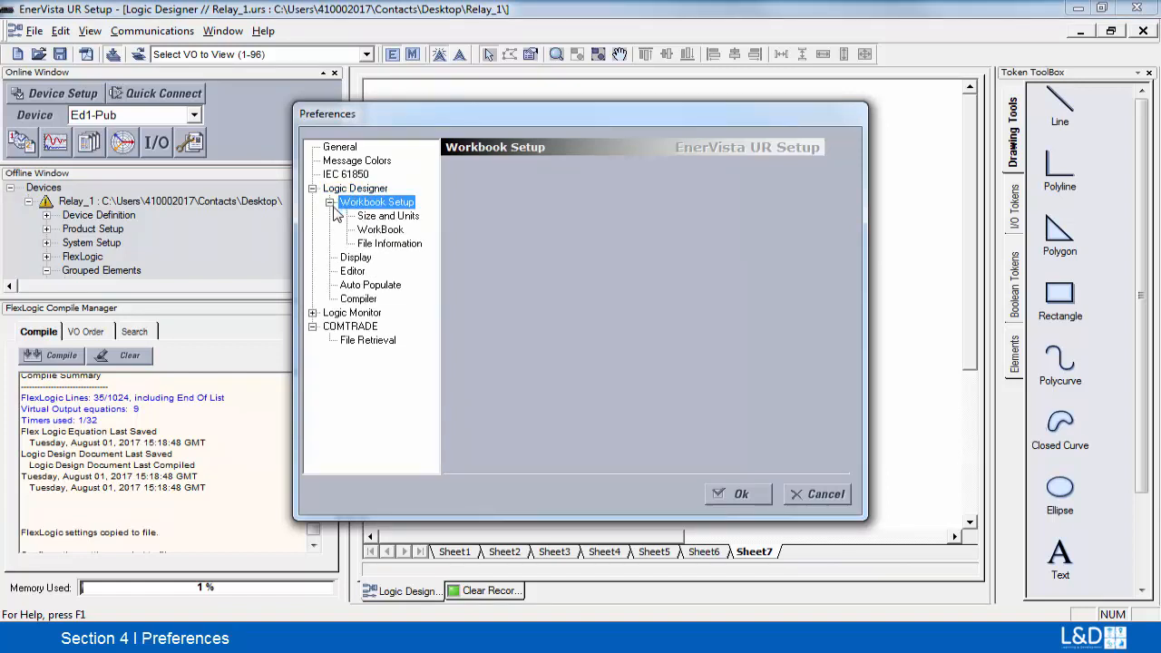
left_click(389, 215)
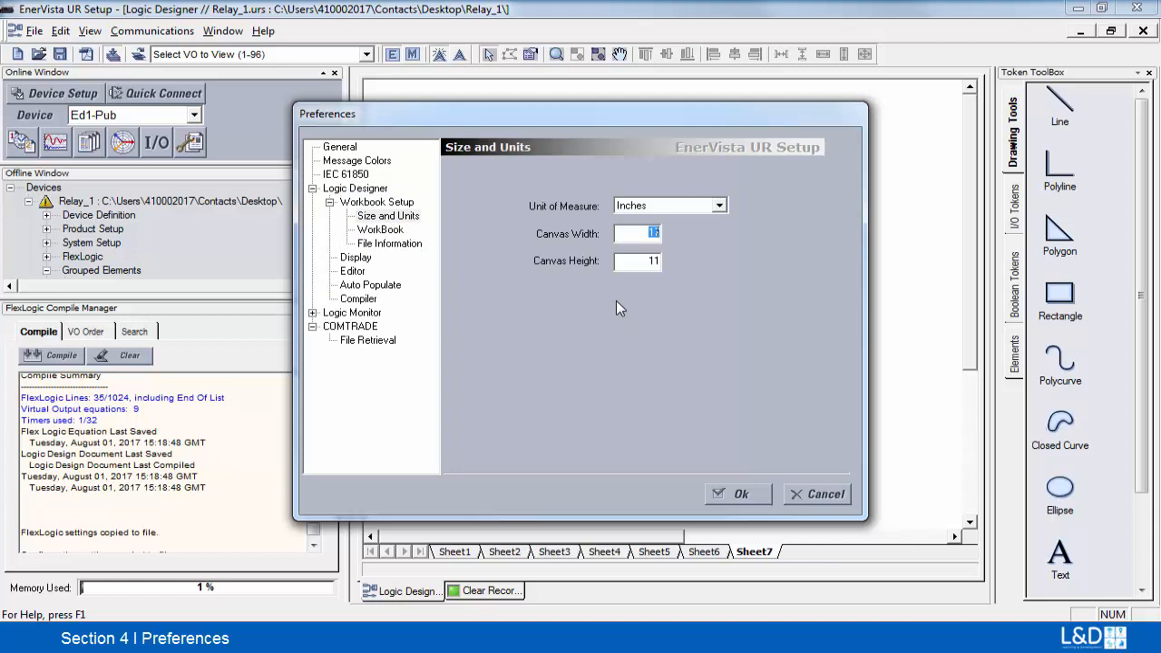
left_click(720, 206)
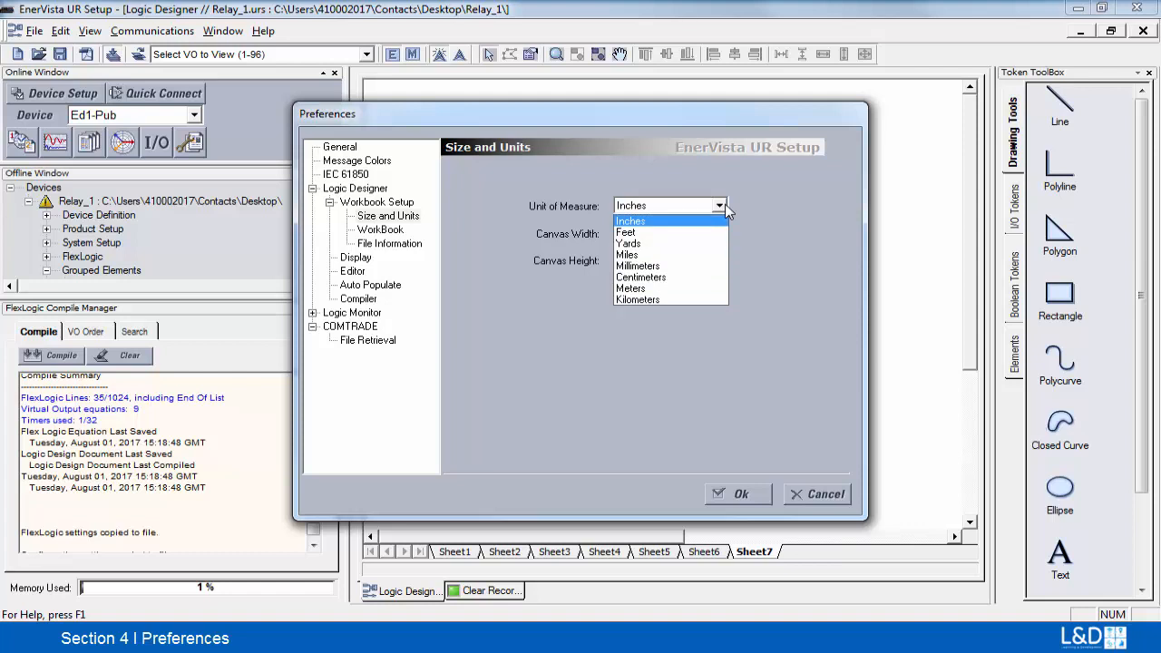
left_click(719, 206)
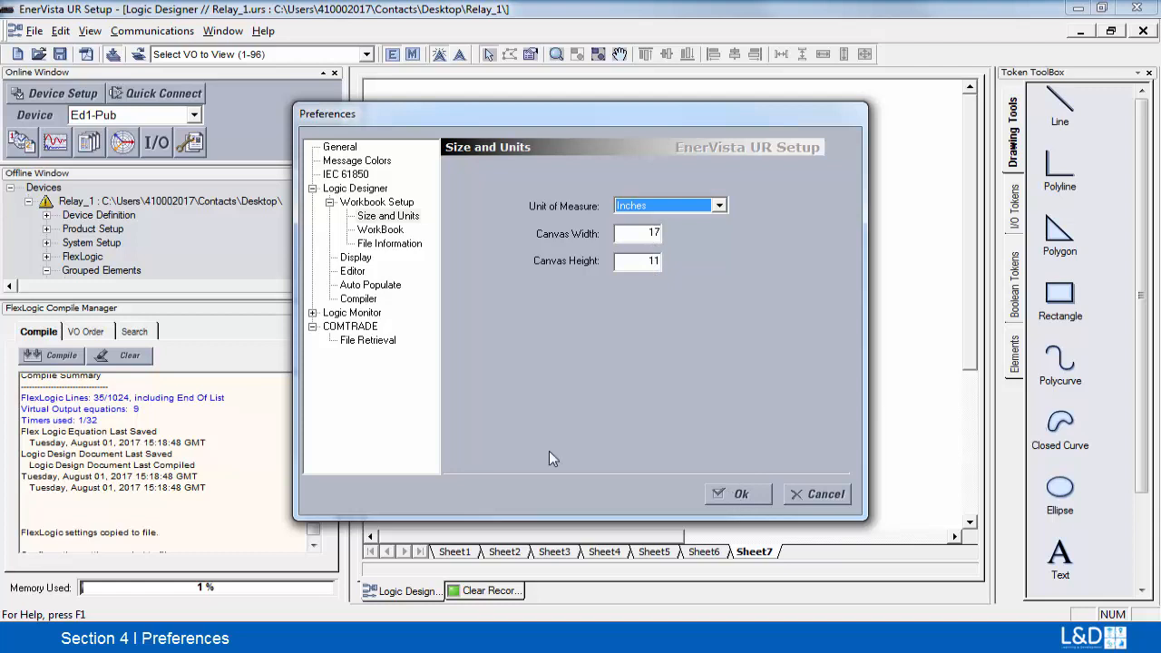
Examine the WorkBook print scale options and the File Information preferences, and accept the preferences.
left_click(380, 230)
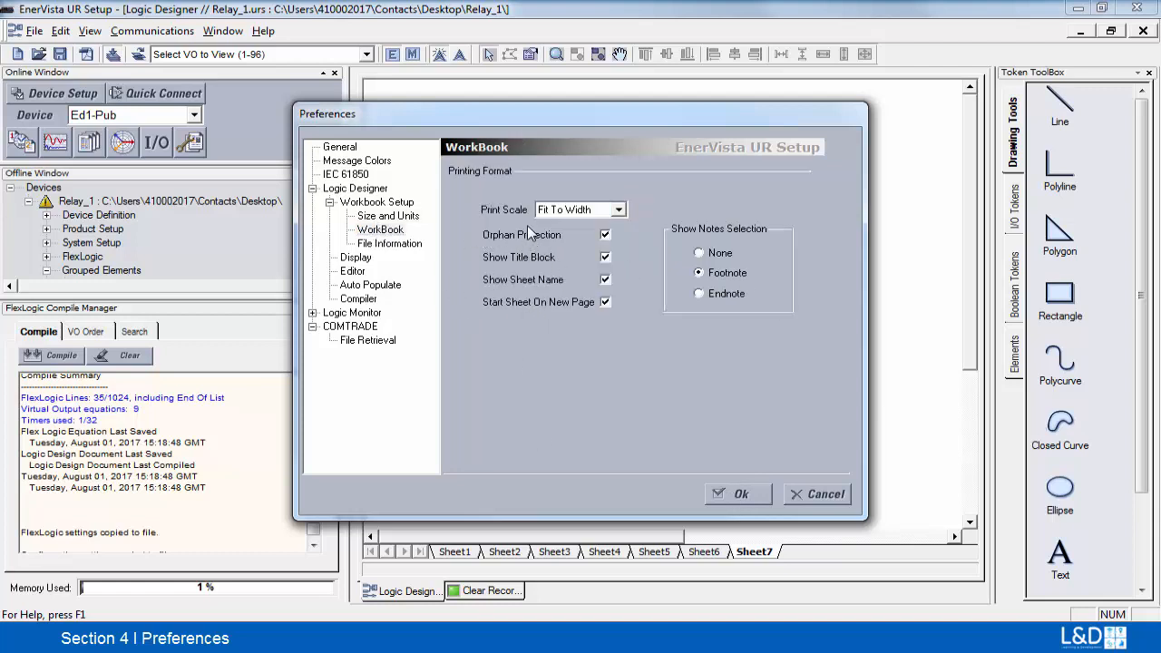
left_click(617, 210)
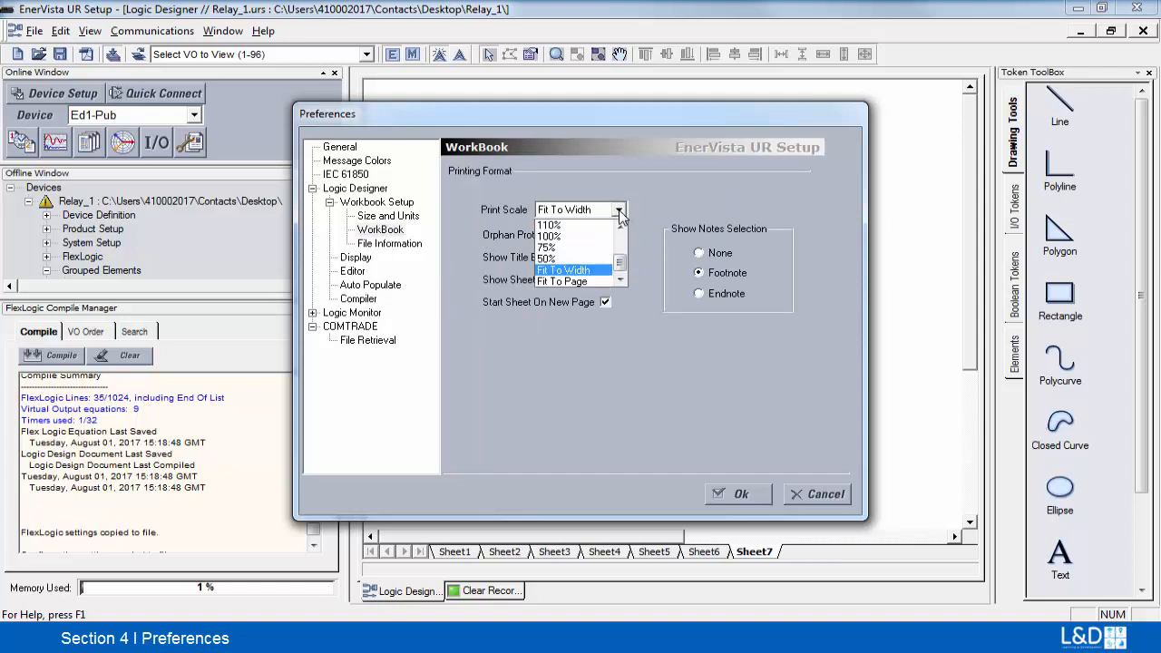
left_click(619, 212)
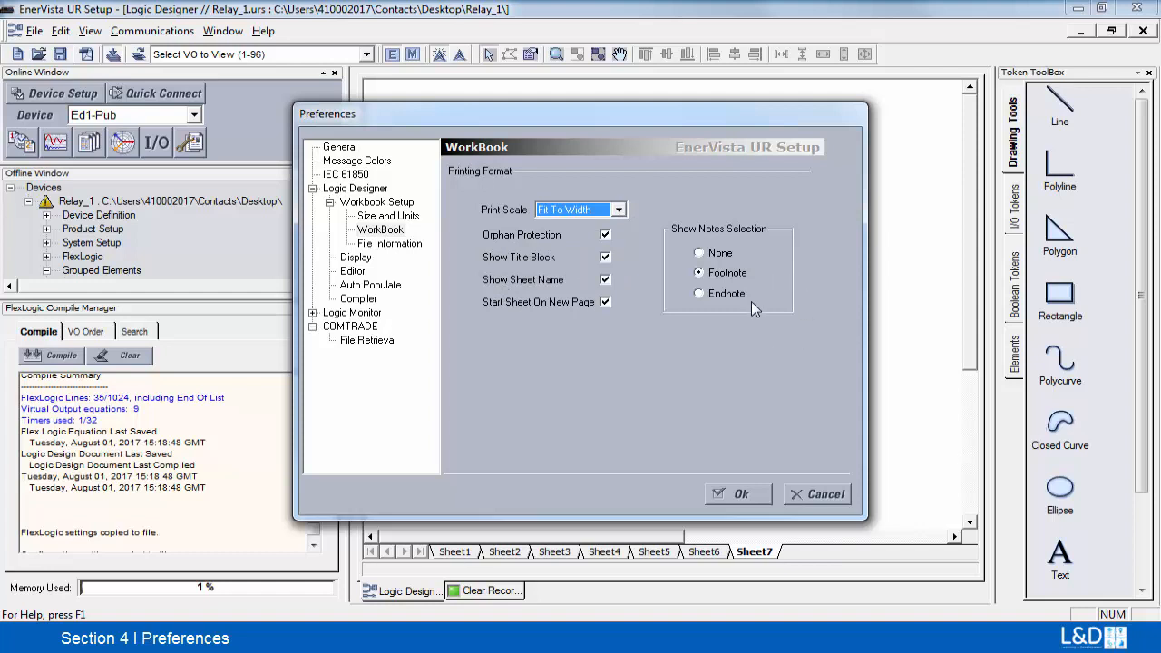
left_click(387, 245)
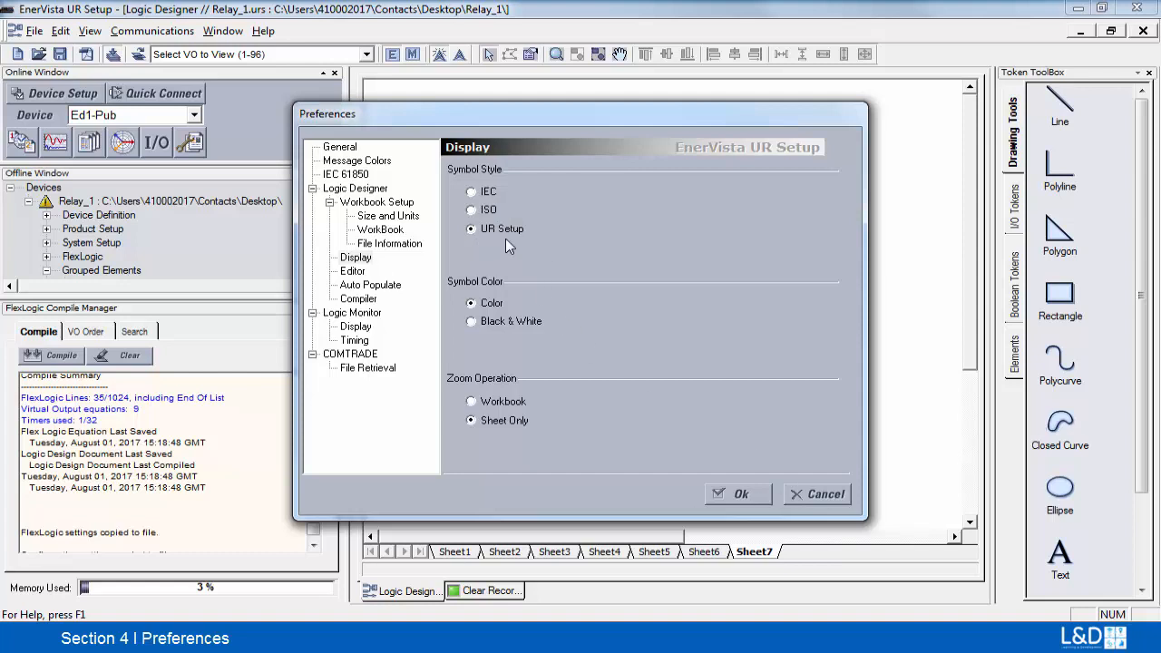
left_click(725, 492)
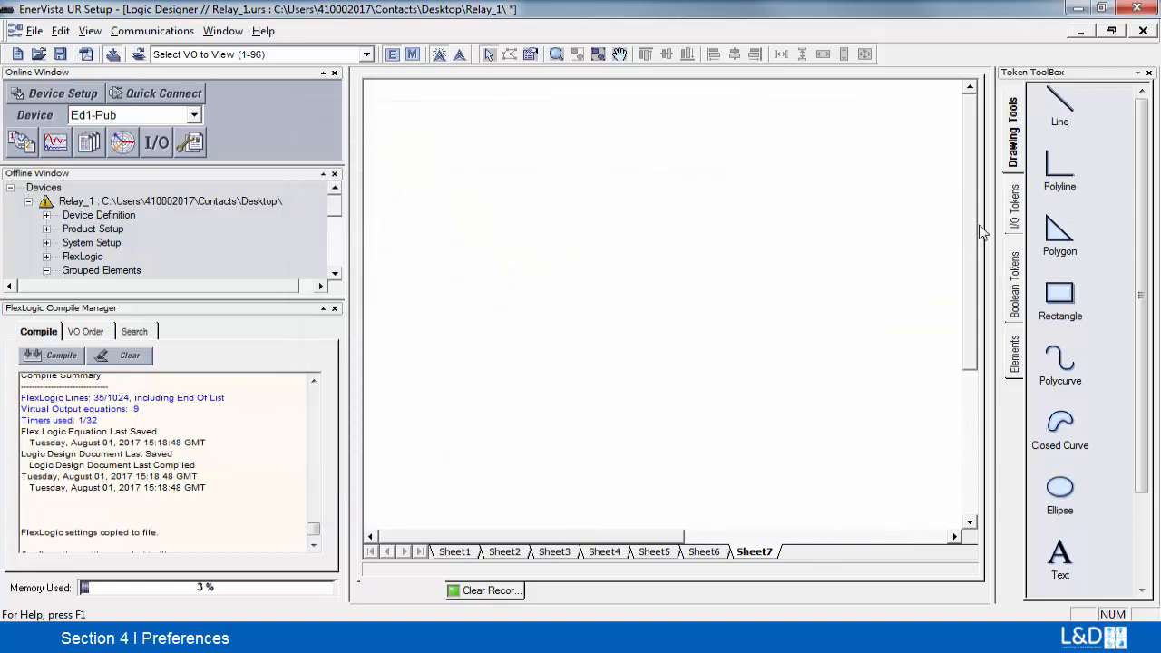
Look through the I/O tokens and place an OR gate from the Boolean tokens on the upper part of Sheet7.
left_click(1015, 214)
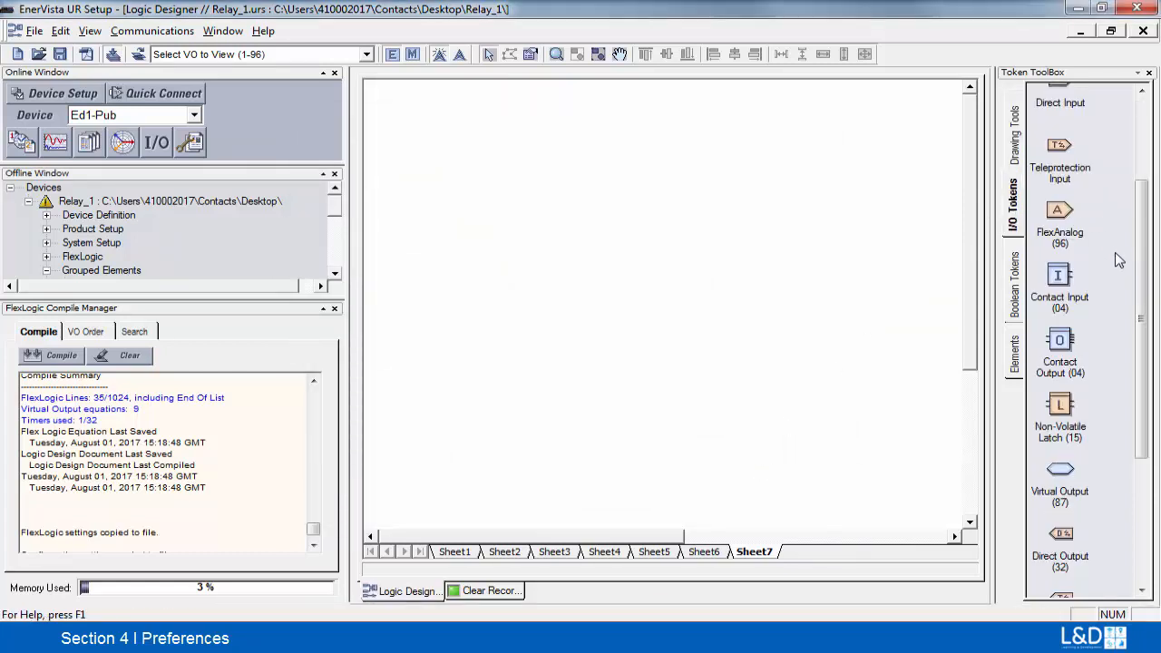
mouse_move(1143, 265)
left_mouse_down()
mouse_move(1133, 203)
mouse_move(1127, 274)
mouse_move(1132, 259)
left_mouse_up()
left_click(1016, 281)
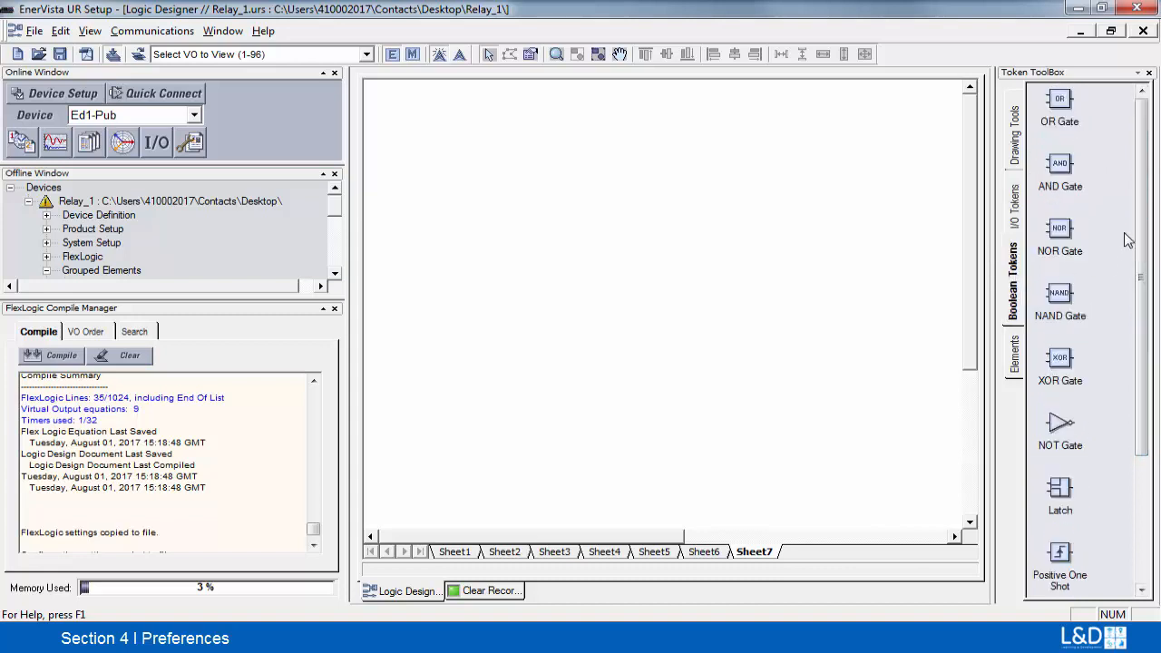
left_click_drag(1056, 129, 536, 186)
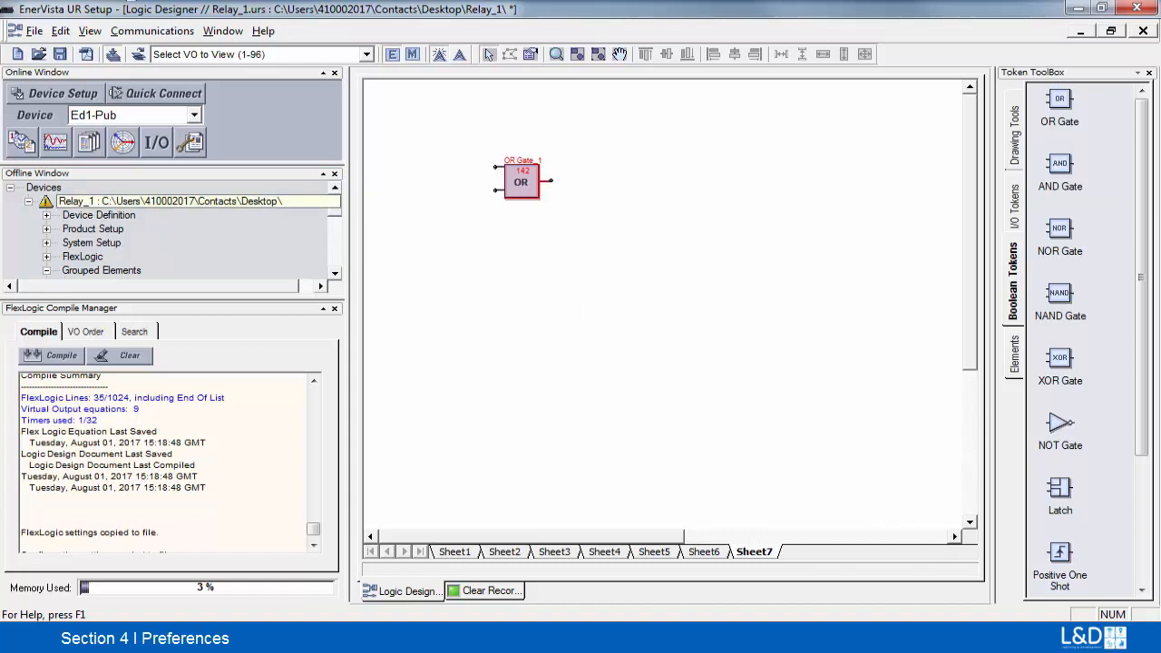
Set the Logic Designer symbol style to ISO in the Display preferences and accept the change.
left_click(36, 32)
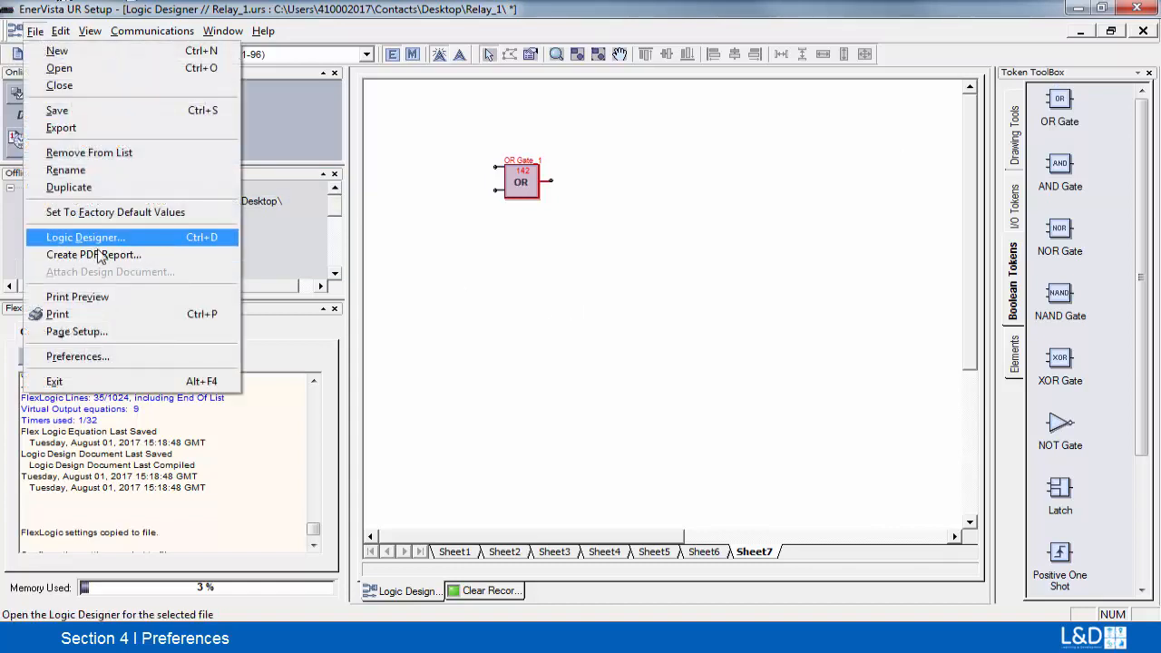
left_click(123, 359)
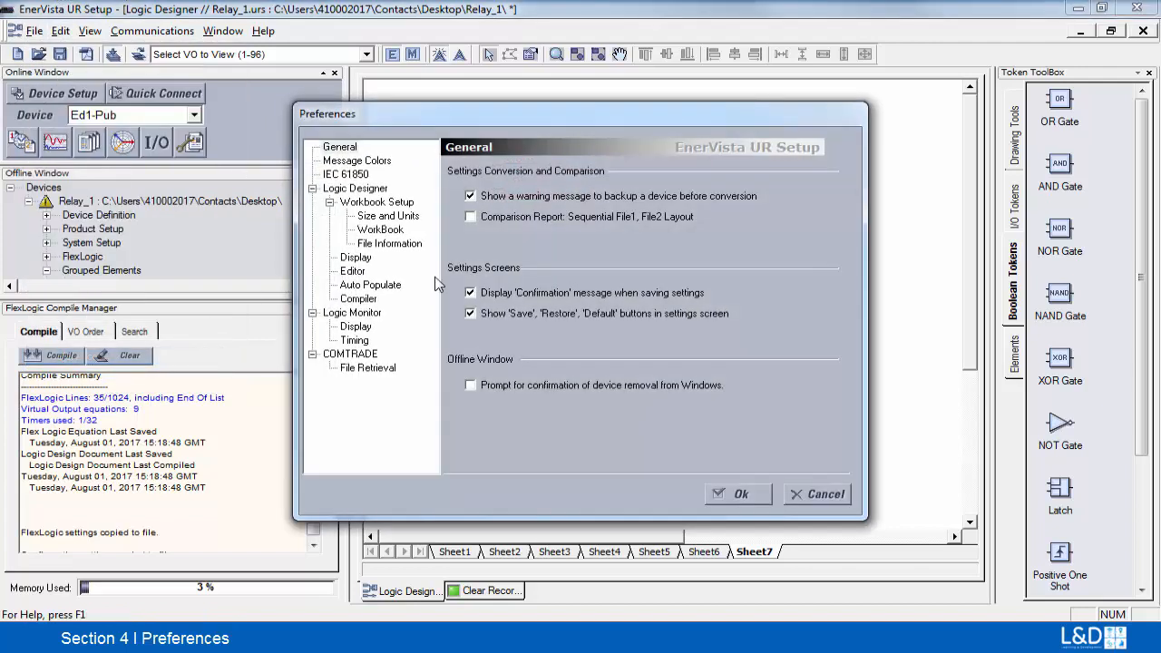
left_click(353, 258)
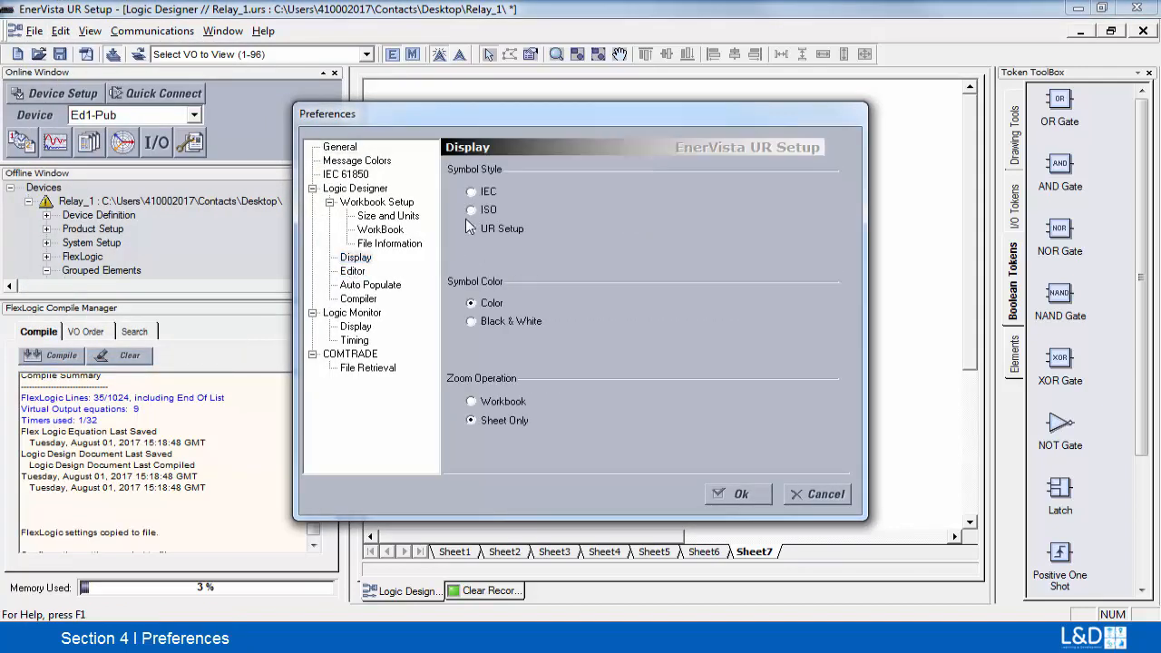
left_click(735, 493)
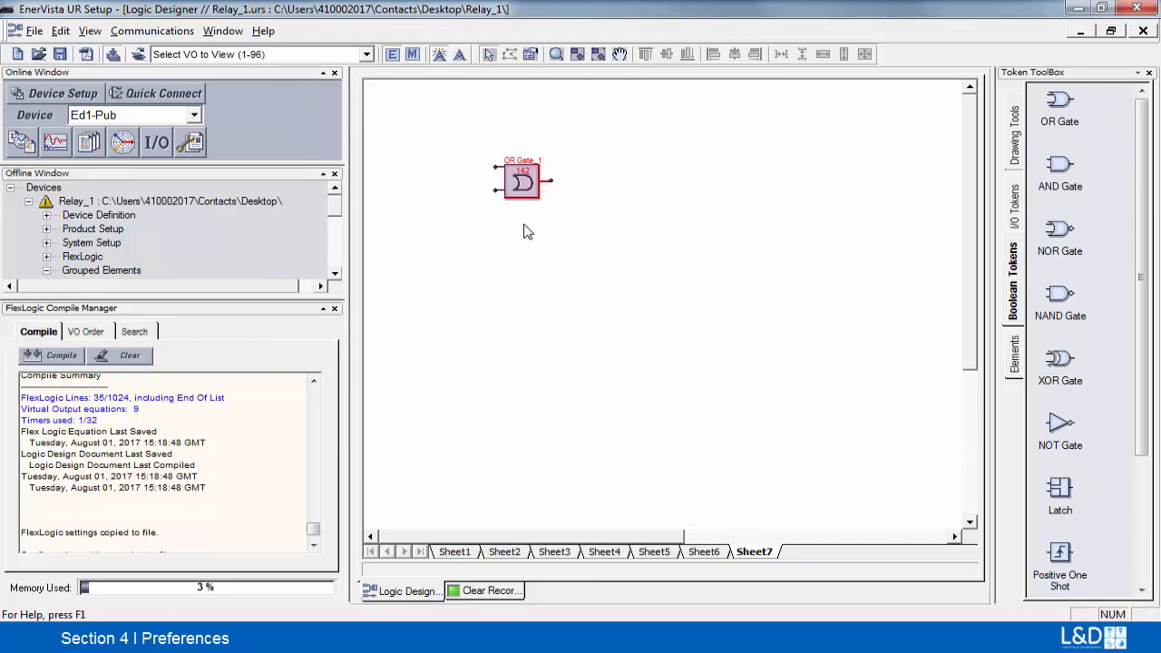
Change the Logic Designer symbol style to IEC in the Display preferences and accept it.
left_click(35, 31)
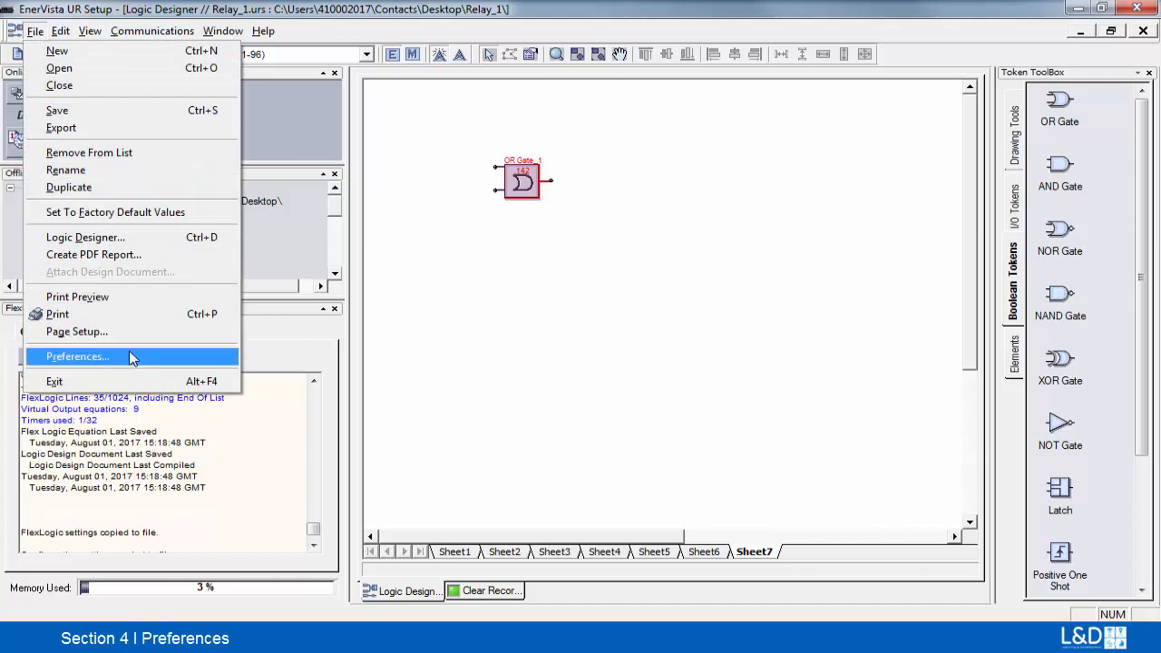
left_click(131, 356)
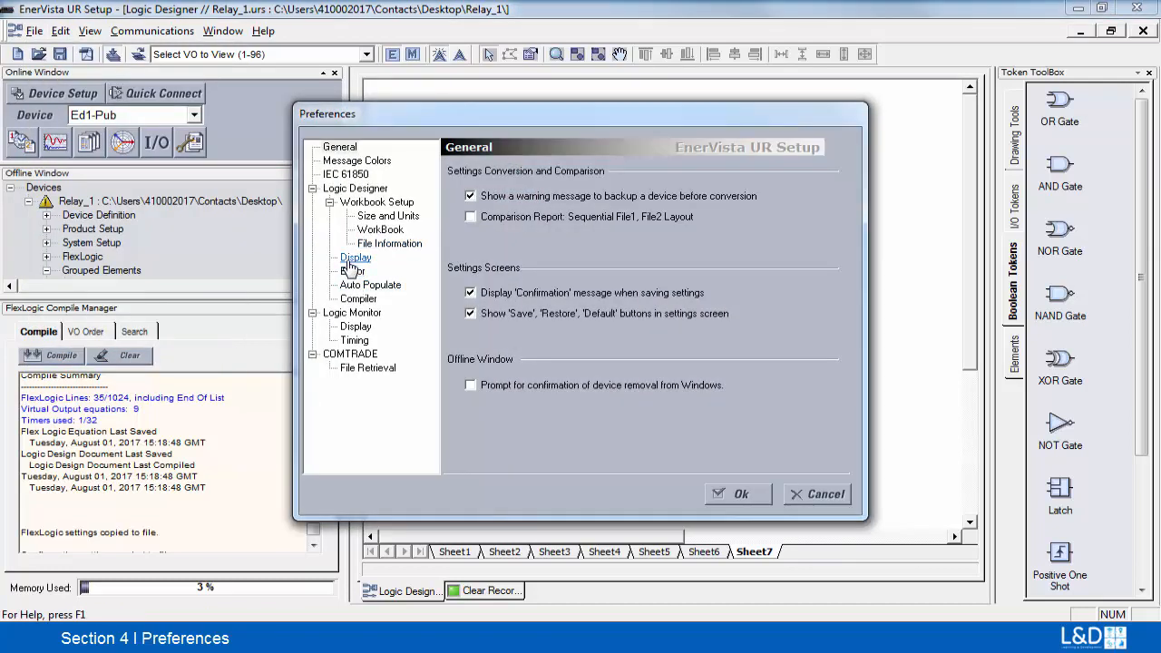
left_click(351, 262)
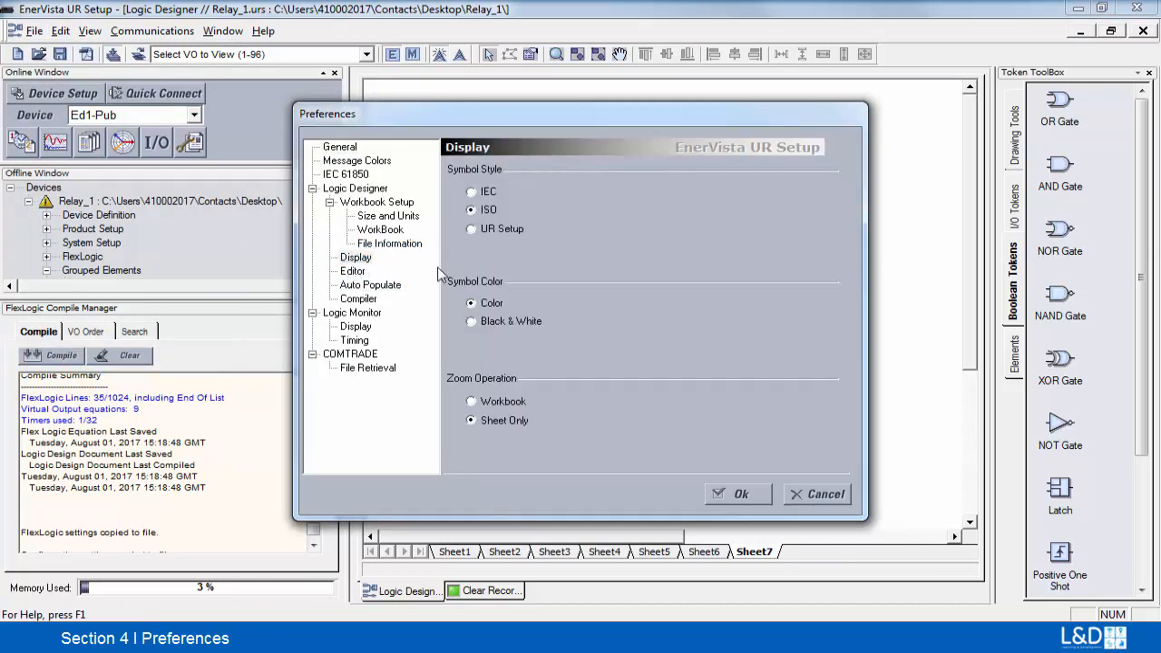
left_click(749, 498)
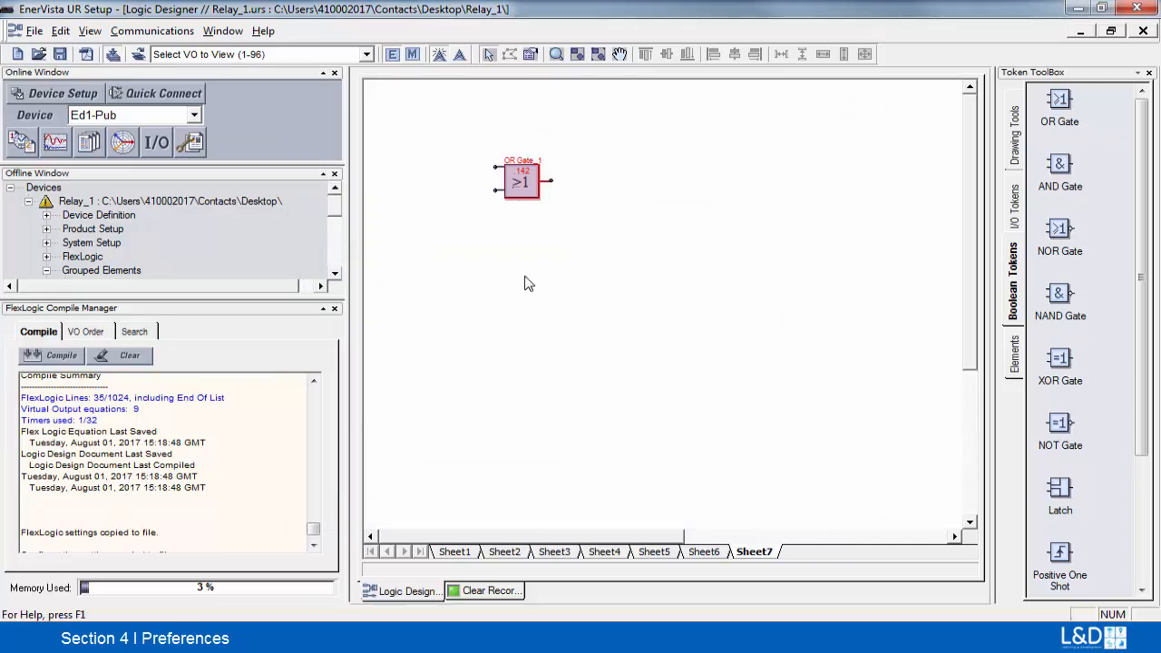
Reopen the preferences at the Logic Designer Display settings.
left_click(34, 31)
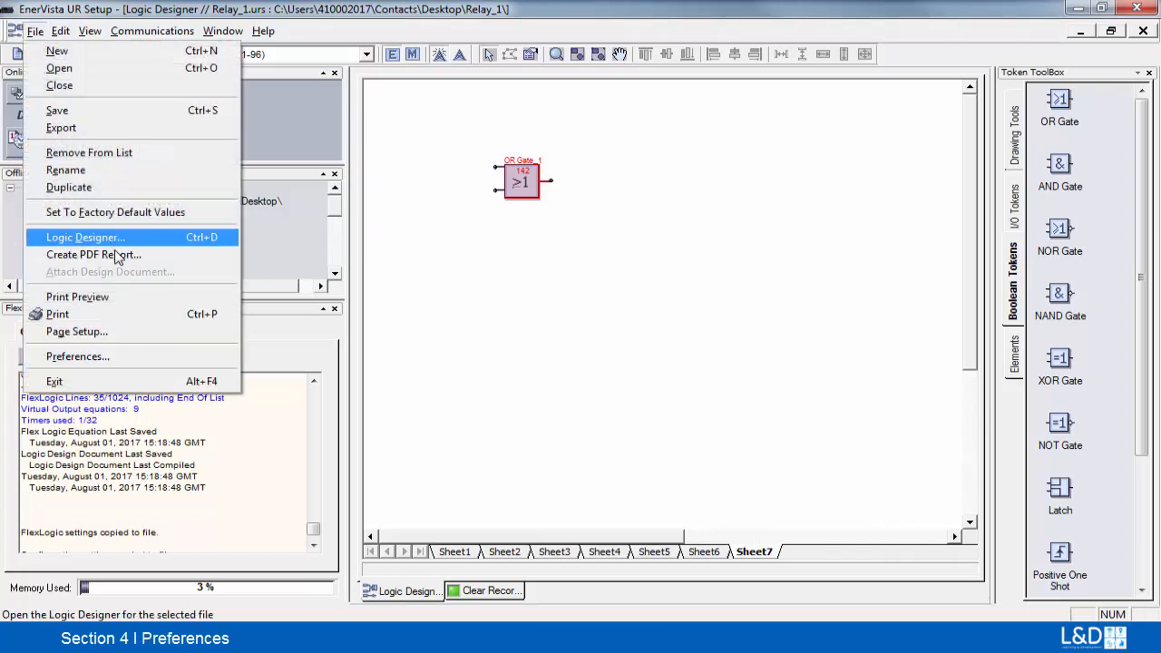
left_click(136, 356)
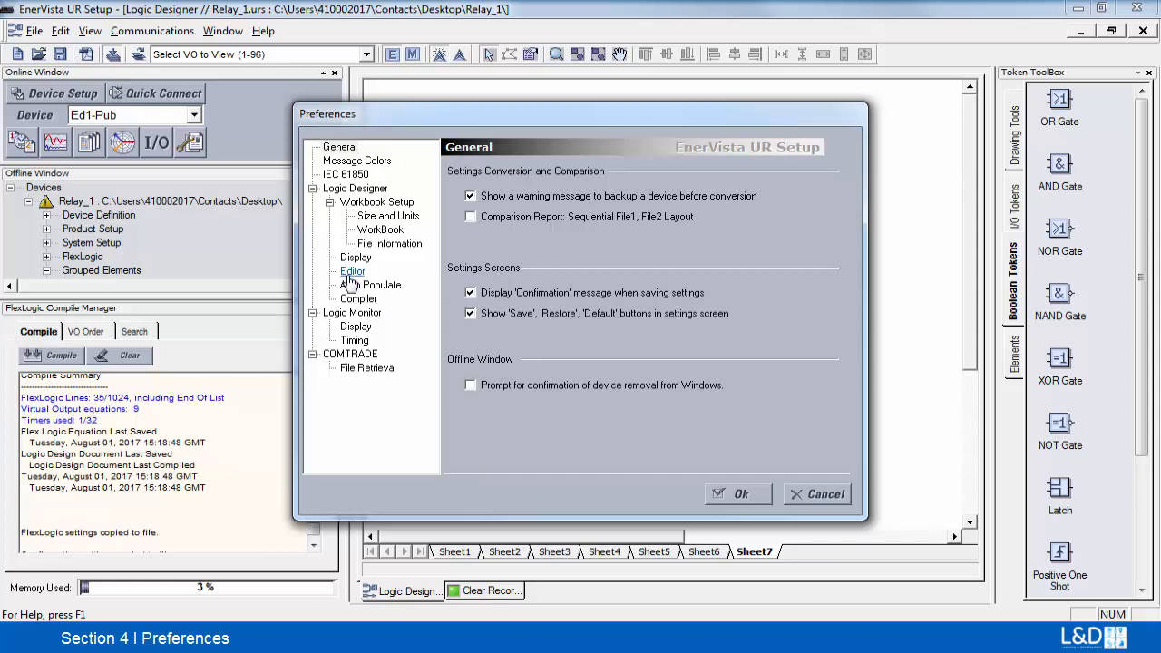
left_click(356, 257)
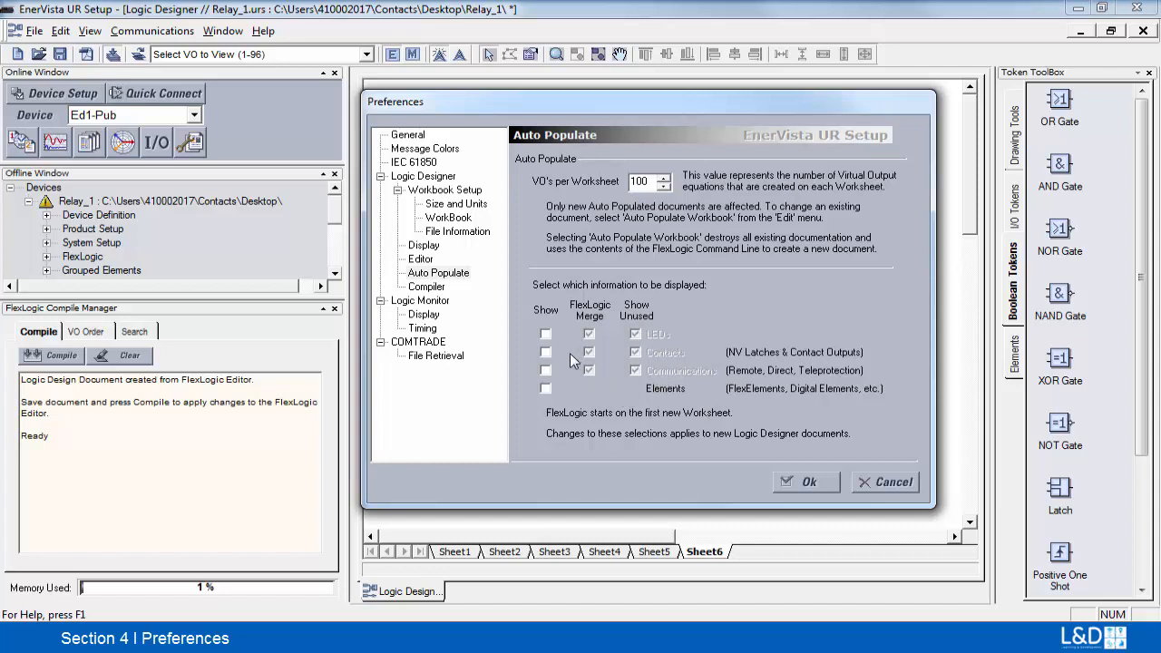
Enable showing LEDs, Contacts, Communications and Elements in the Auto Populate preferences, and accept them.
left_click(546, 334)
left_click(546, 352)
left_click(545, 370)
left_click(545, 388)
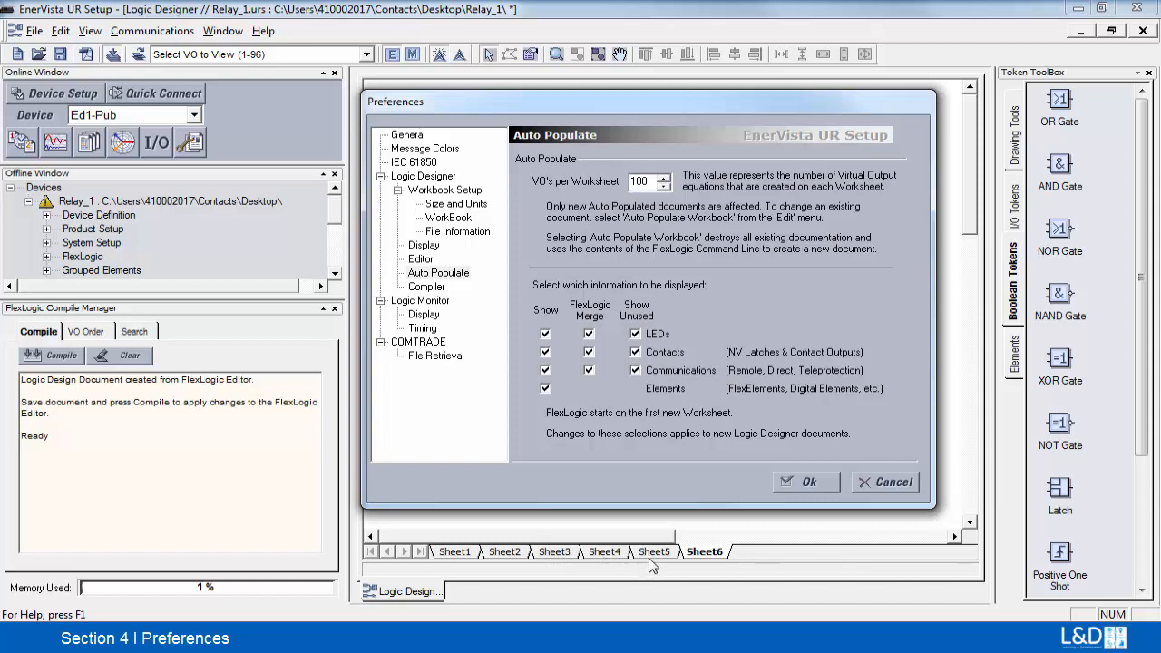
left_click(809, 482)
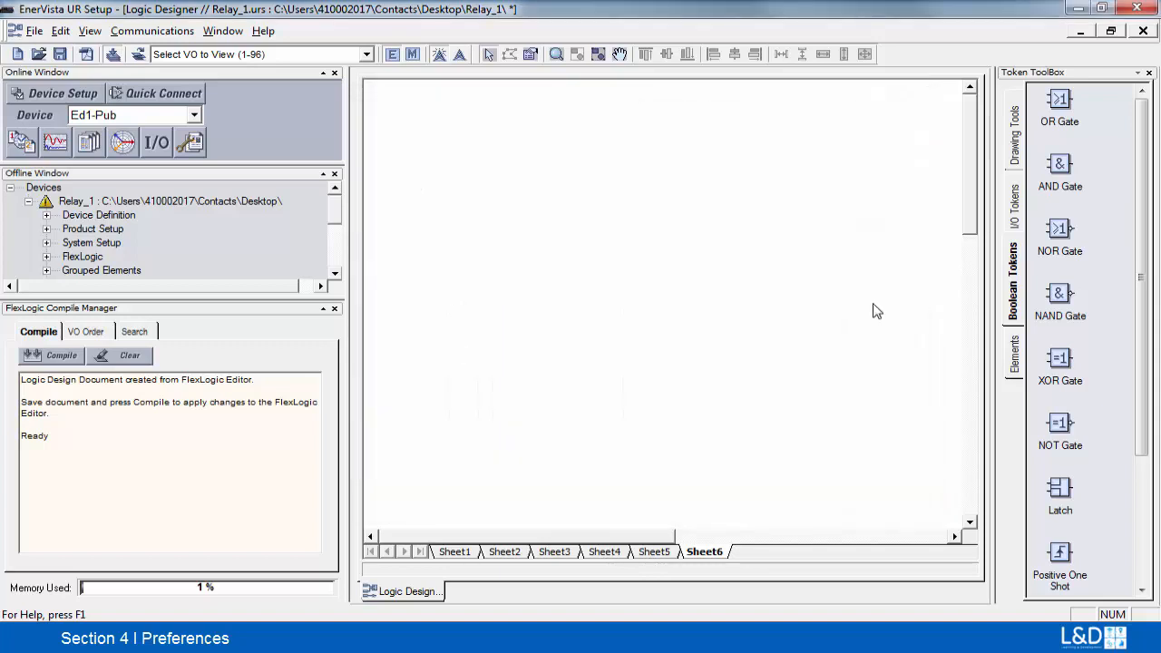
Reopen the Logic Designer for Relay_1 and review its LEDs, Contacts, Comms, Elements and Sheet1 sheets.
left_click(1142, 31)
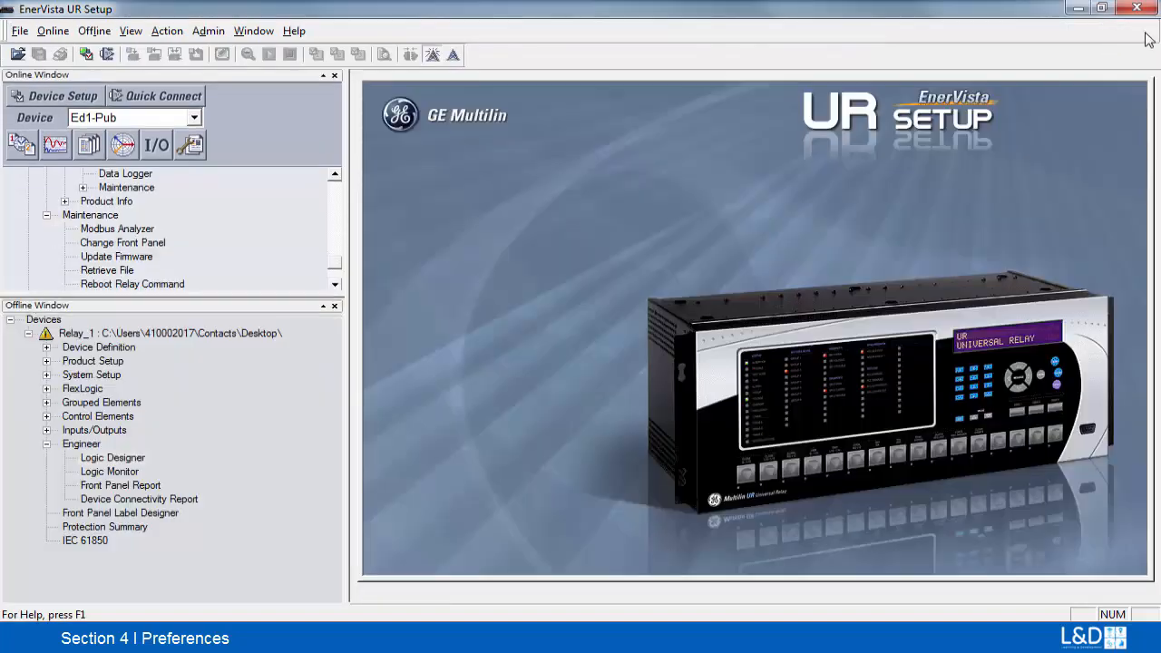
double_click(114, 458)
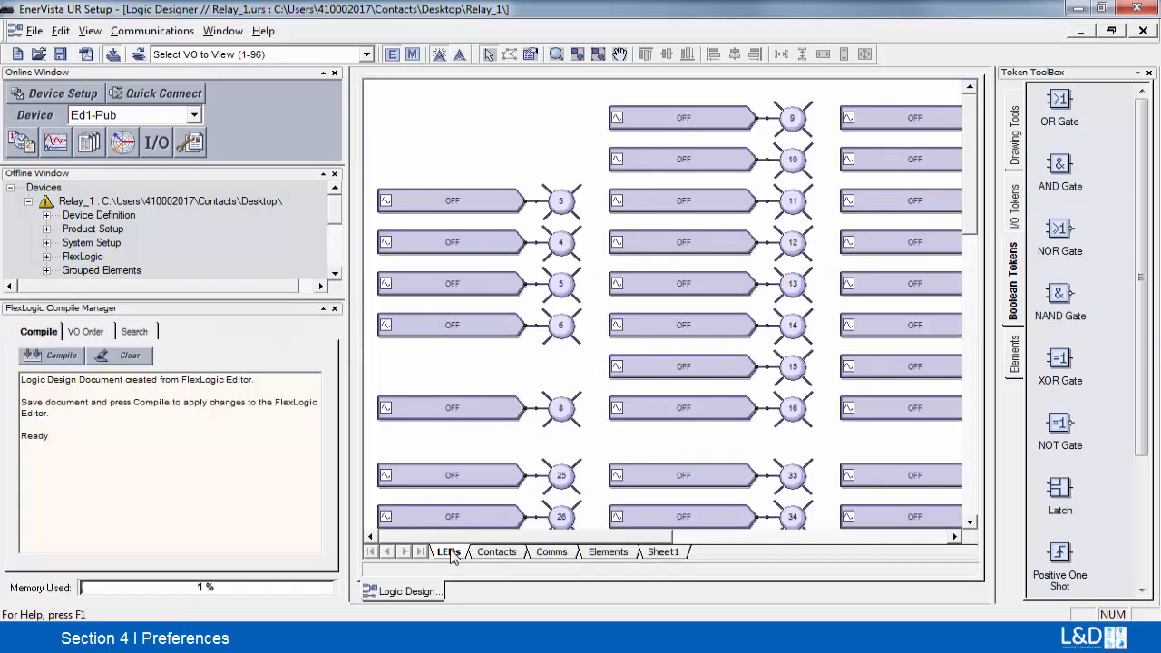
left_click(498, 557)
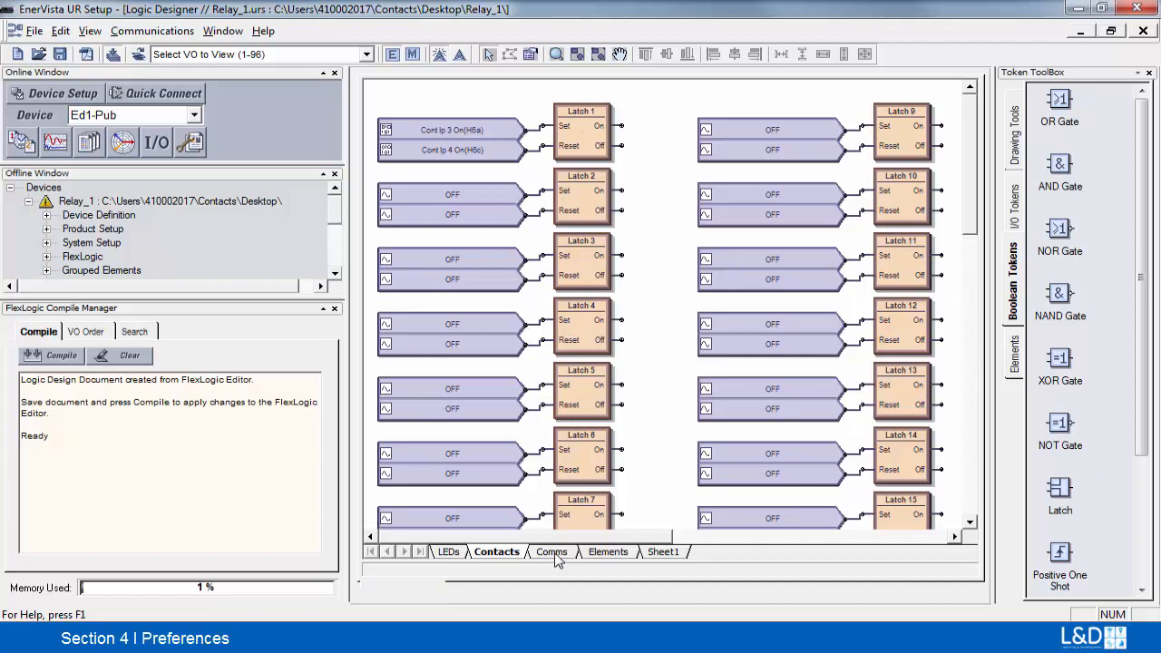
left_click(555, 555)
left_click(611, 560)
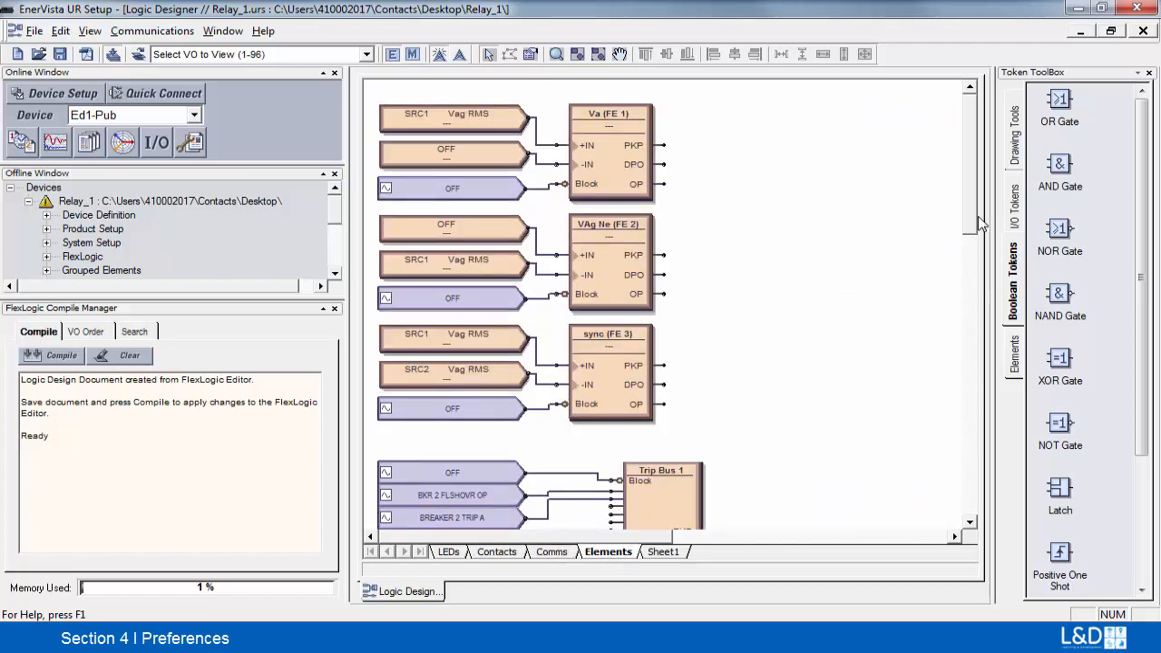
left_click_drag(972, 232, 974, 329)
left_click(669, 553)
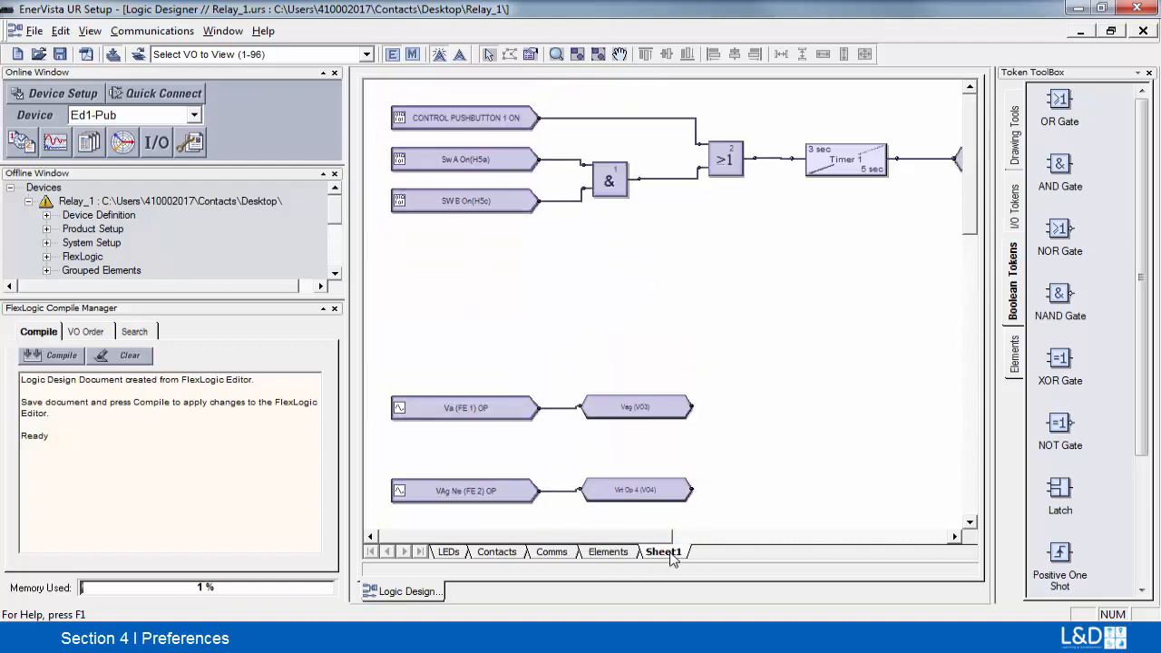
mouse_move(972, 231)
left_mouse_down()
mouse_move(975, 277)
mouse_move(977, 209)
left_mouse_up()
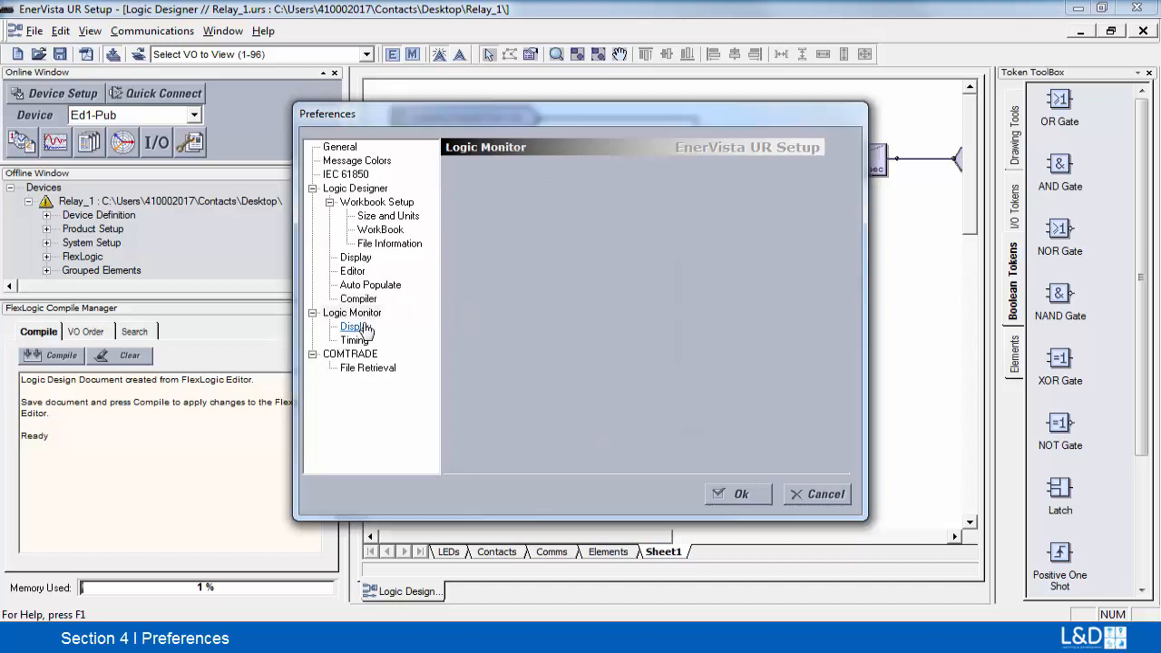
Review the Display and Timing preferences of the Logic Monitor.
left_click(362, 329)
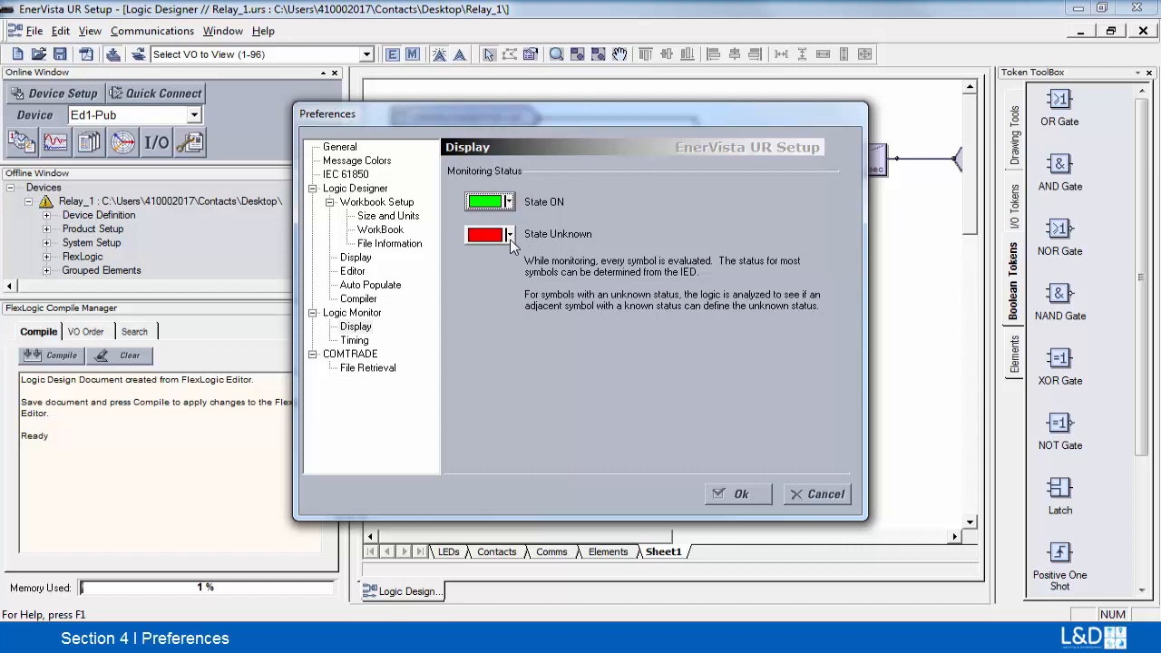
left_click(354, 340)
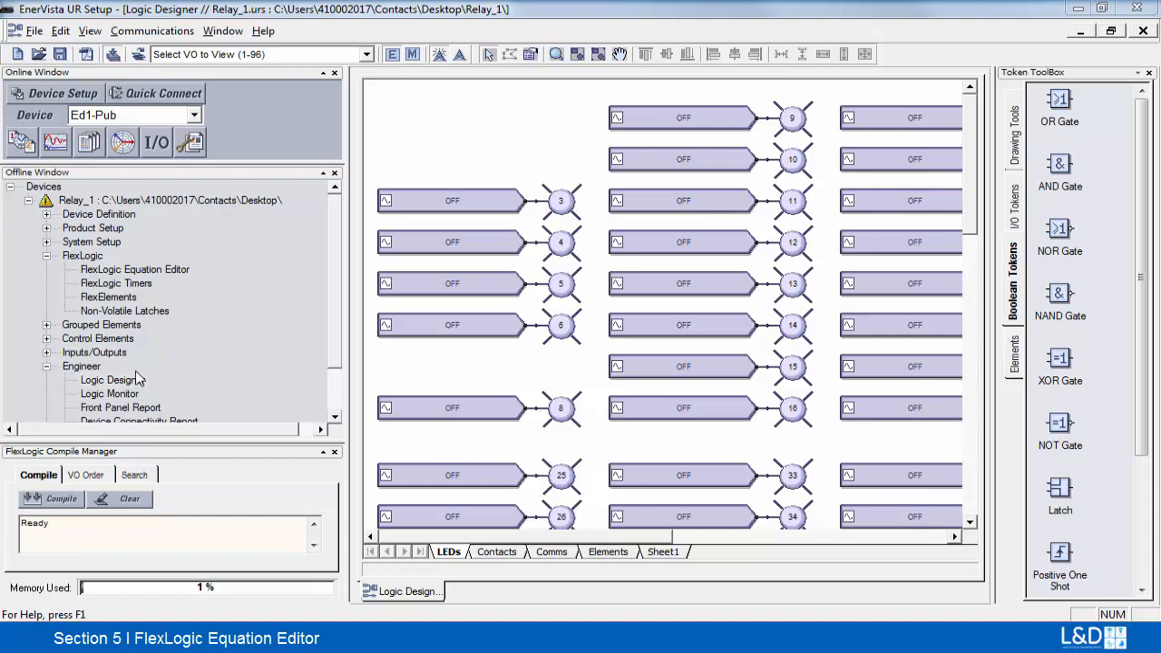
Open Relay_1's FlexLogic Equation Editor, and close both it and the Logic Designer.
left_click(151, 272)
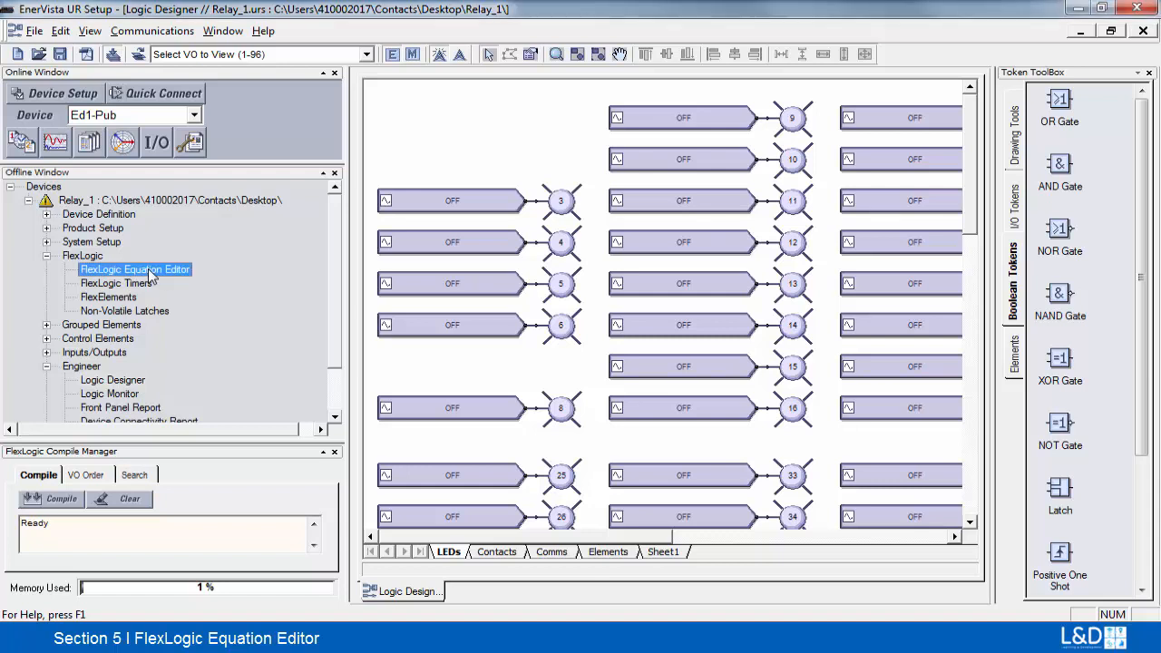
double_click(149, 271)
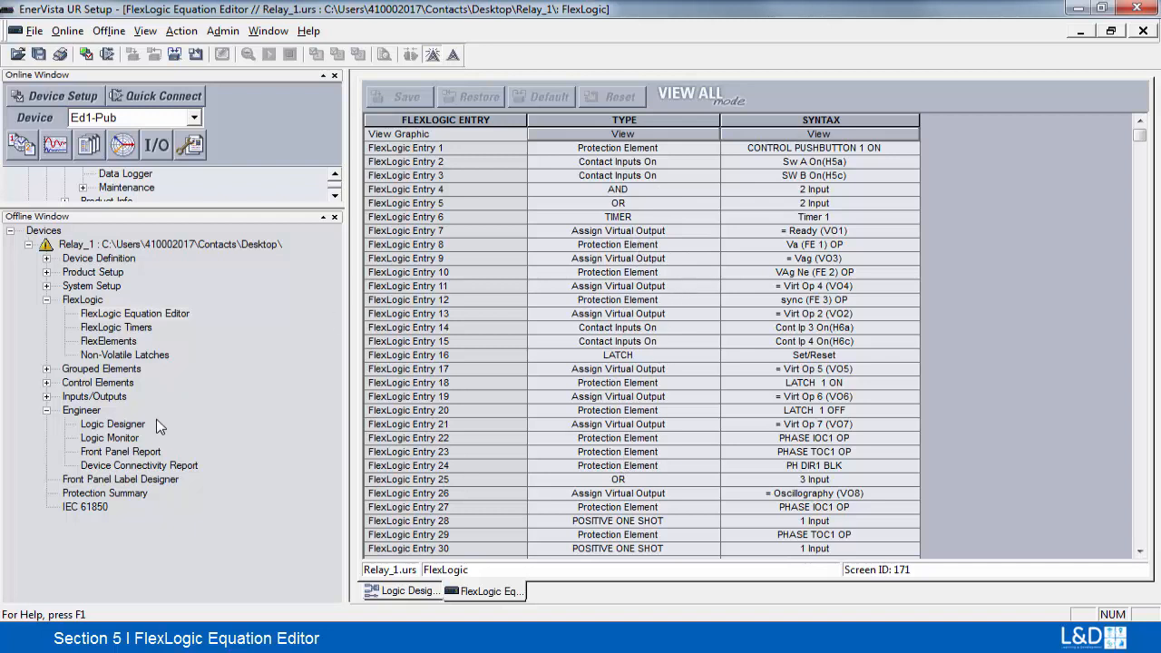
left_click(1143, 33)
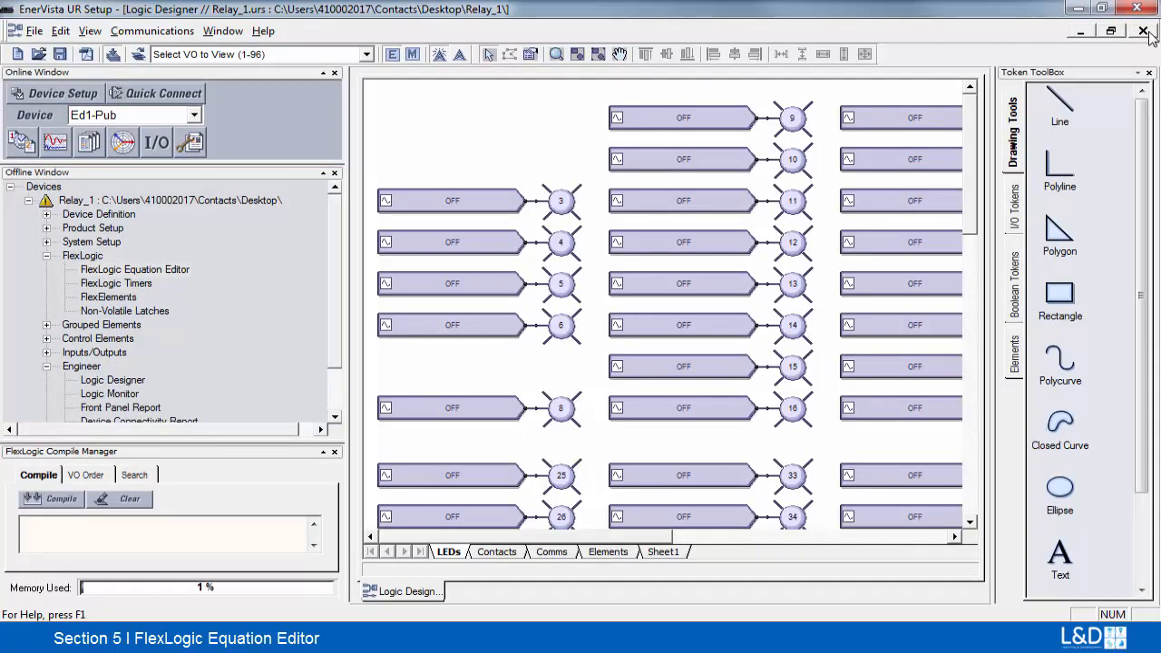
left_click(1144, 33)
left_click(1144, 33)
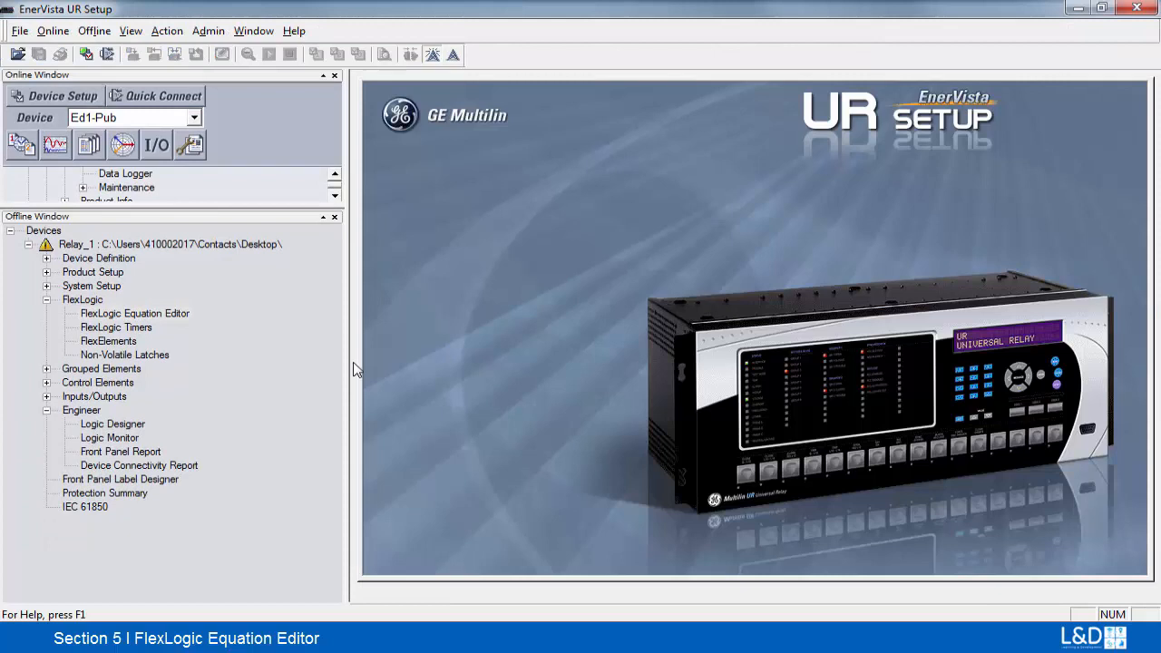
Open Relay_1's FlexLogic Equation Editor maximized and examine the graphic view of its FlexLogic equations.
double_click(117, 316)
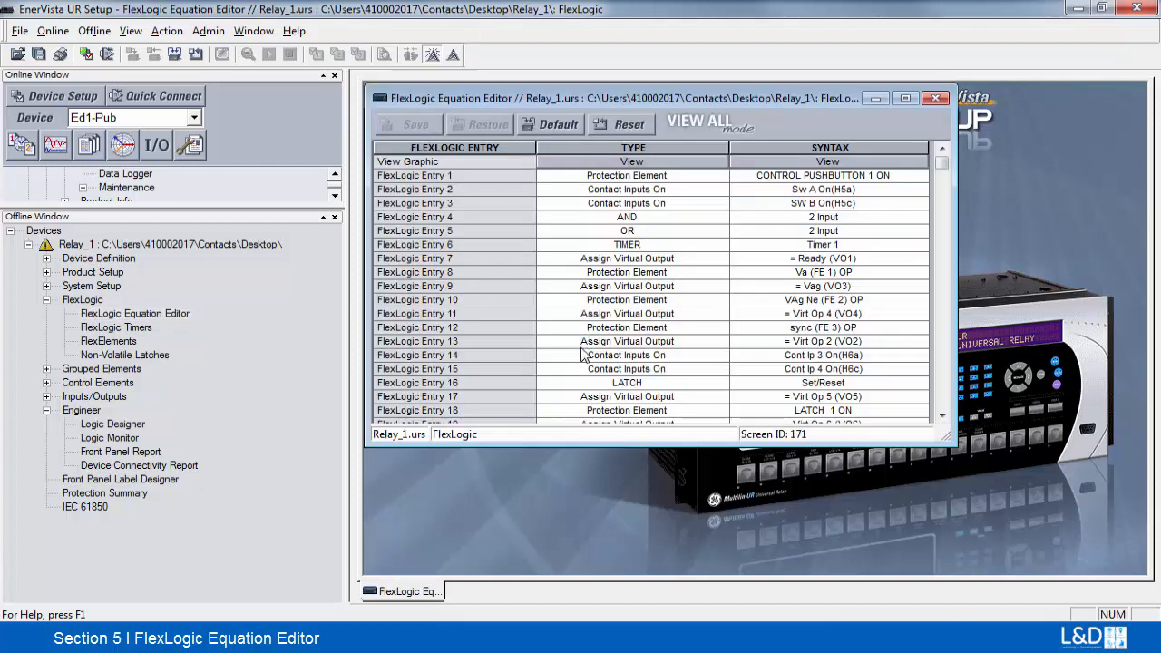
left_click(913, 96)
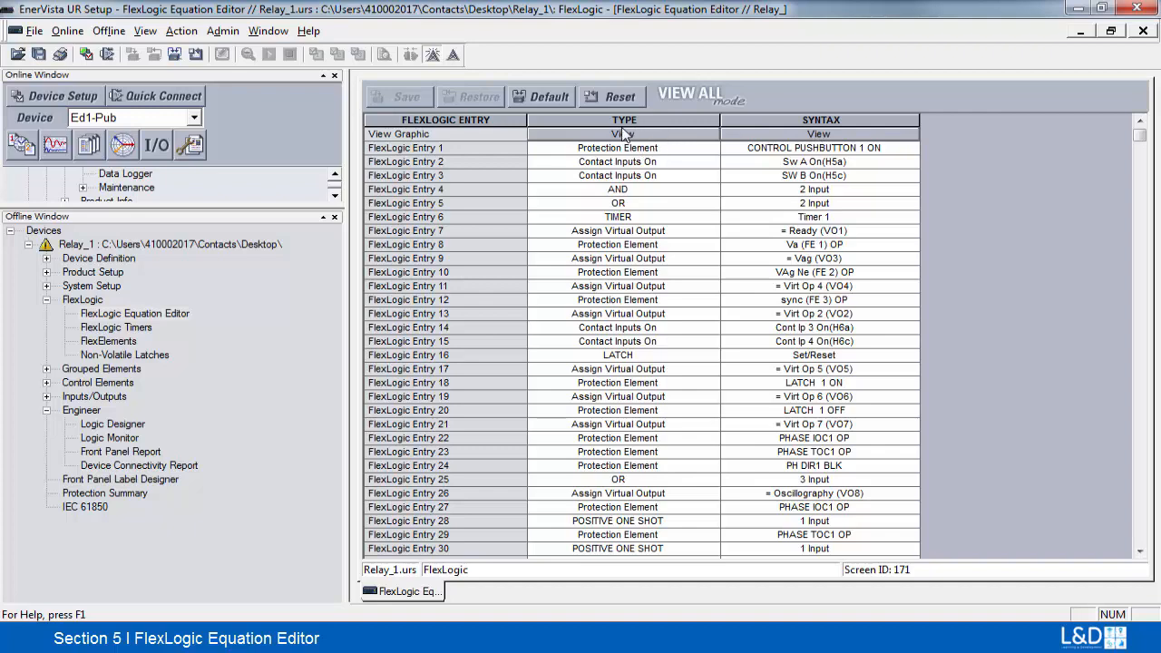
left_click(762, 134)
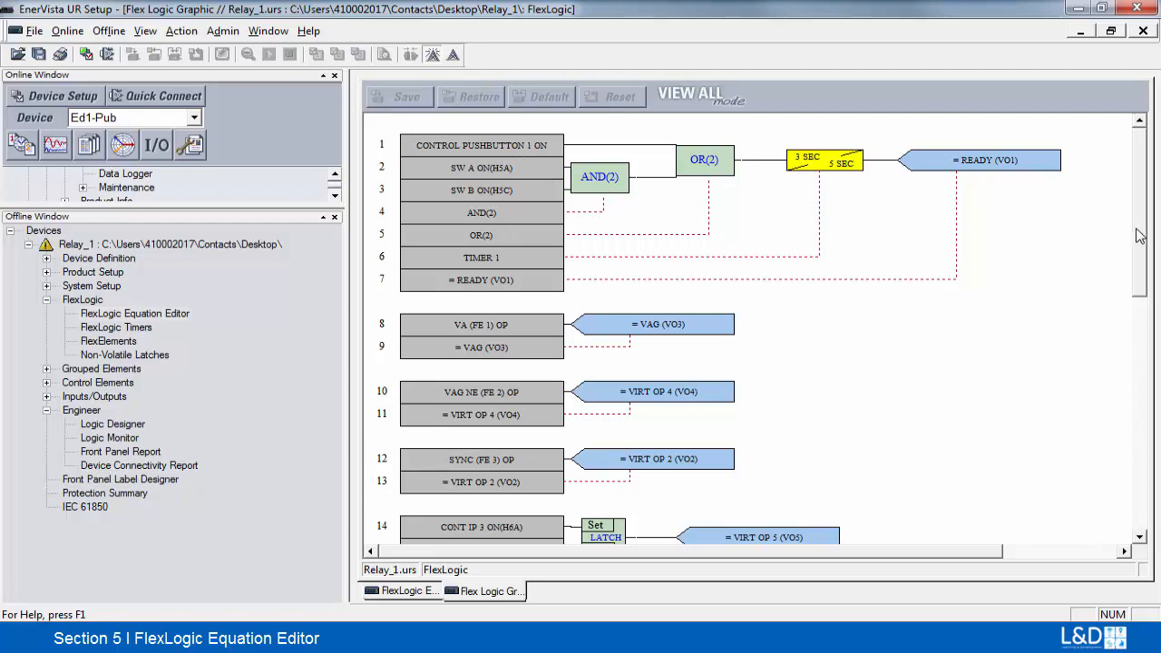
left_click_drag(1140, 236, 1142, 145)
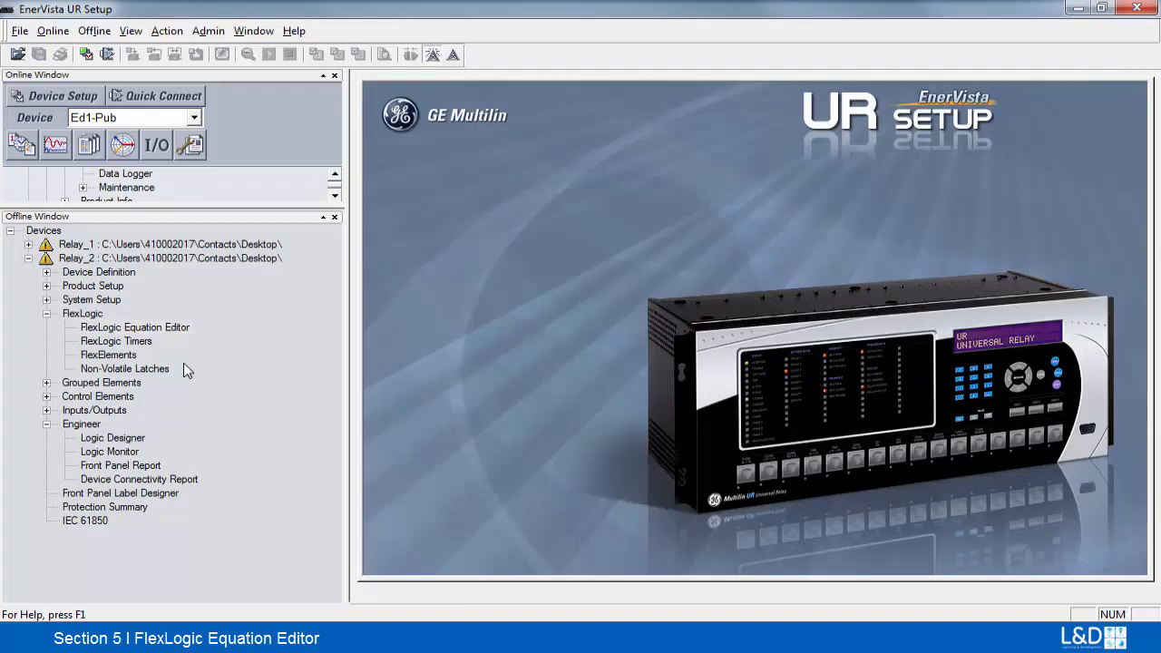
Open Relay_2's FlexLogic Equation Editor maximized and set FlexLogic Entry 1 to Contact Inputs On with Sw A On(H5a).
double_click(107, 328)
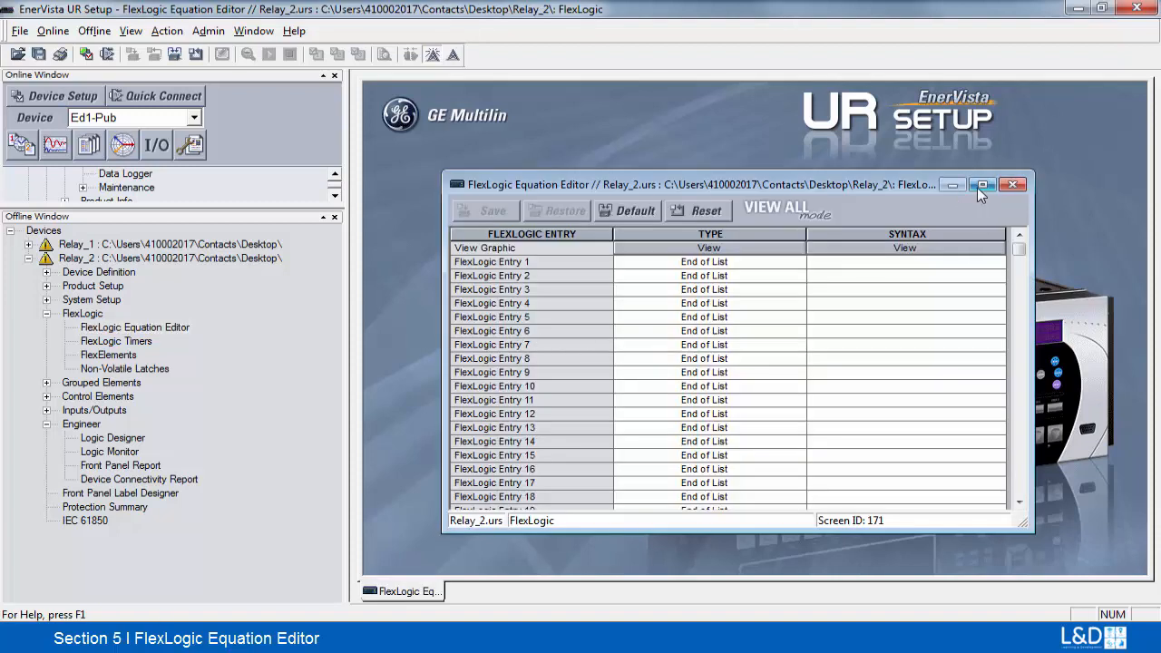
left_click(981, 185)
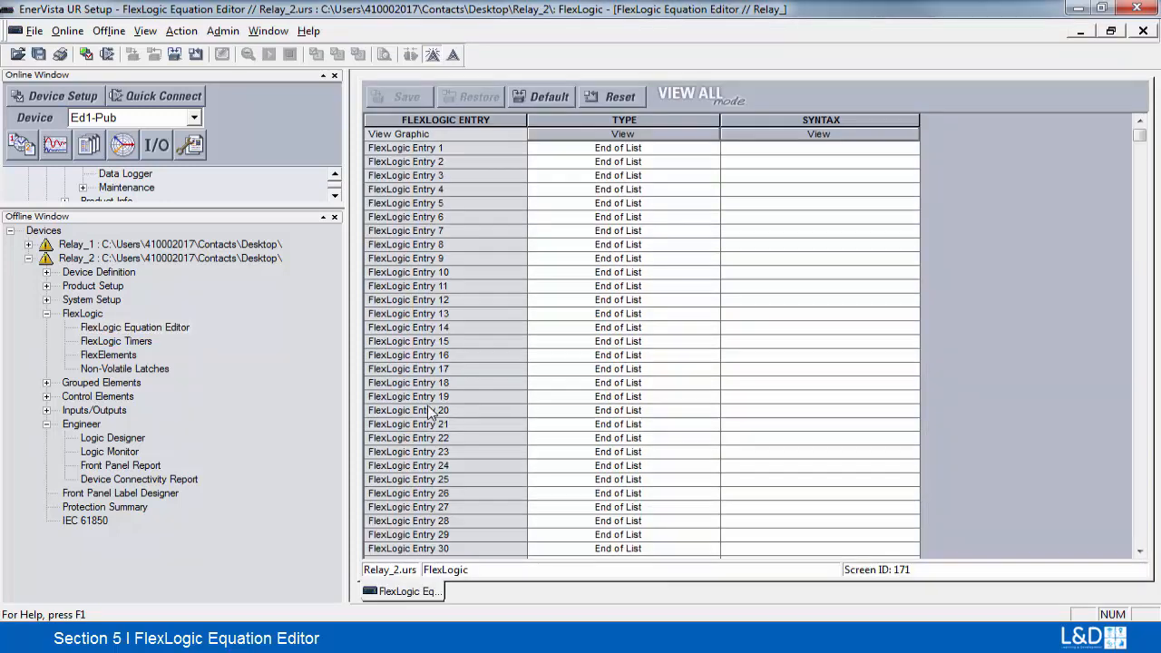
left_click(689, 148)
left_click(712, 148)
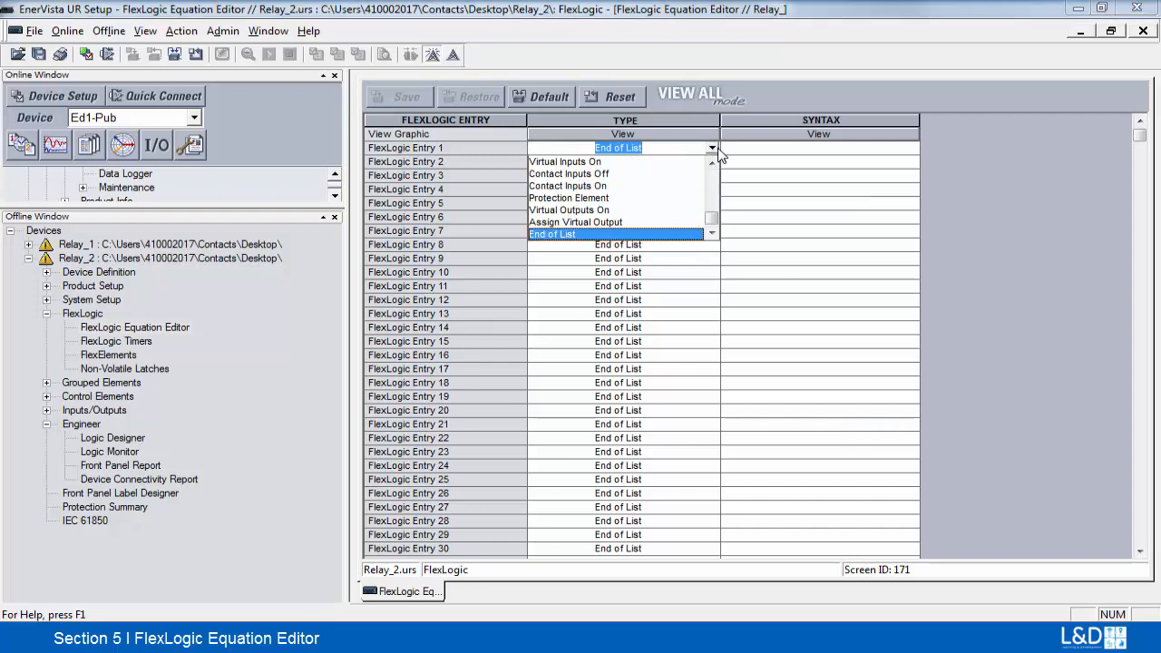
left_click(614, 186)
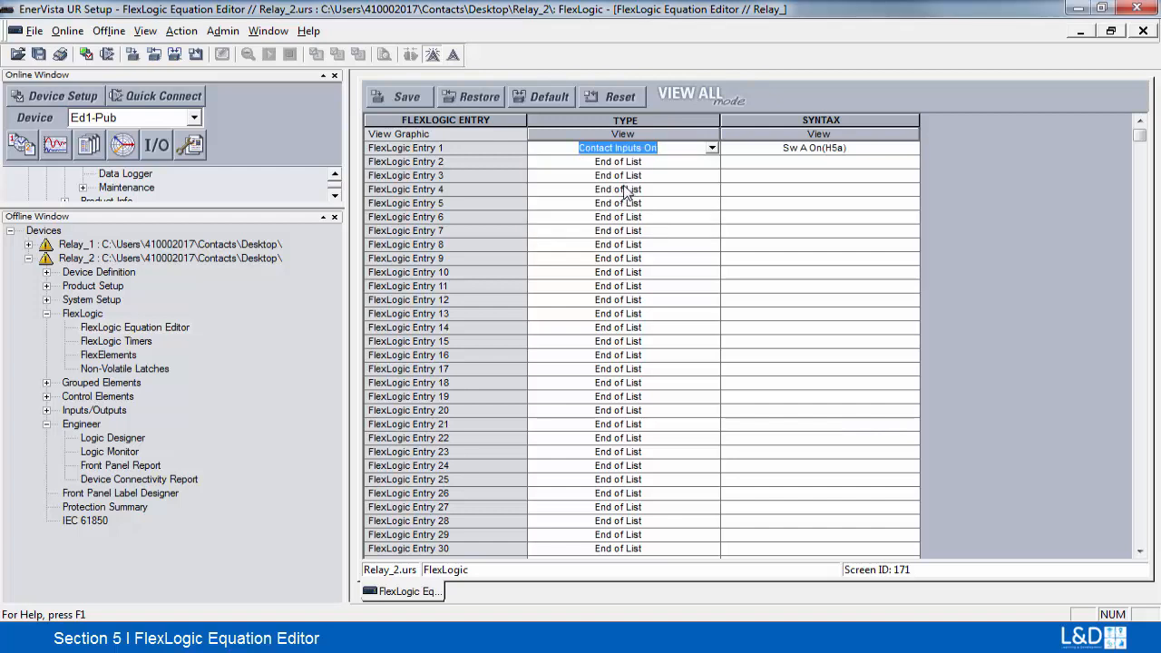
Set FlexLogic Entry 2 to Contact Inputs On with the syntax SW B On(H5c).
left_click(707, 164)
left_click(712, 164)
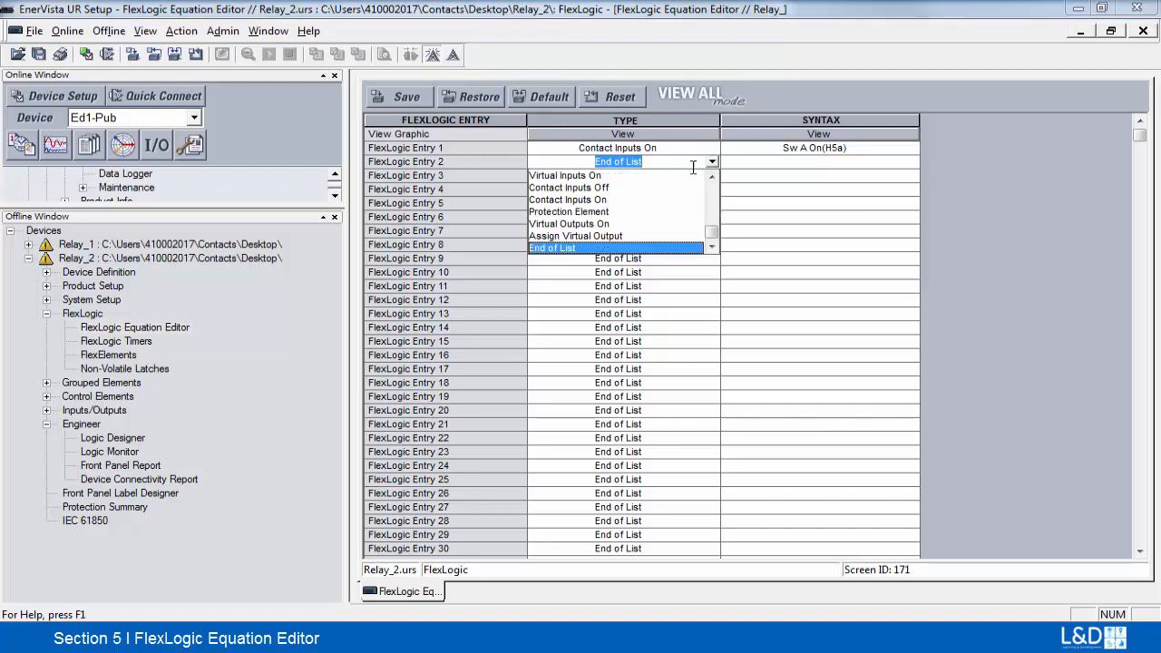
left_click(624, 207)
left_click(879, 163)
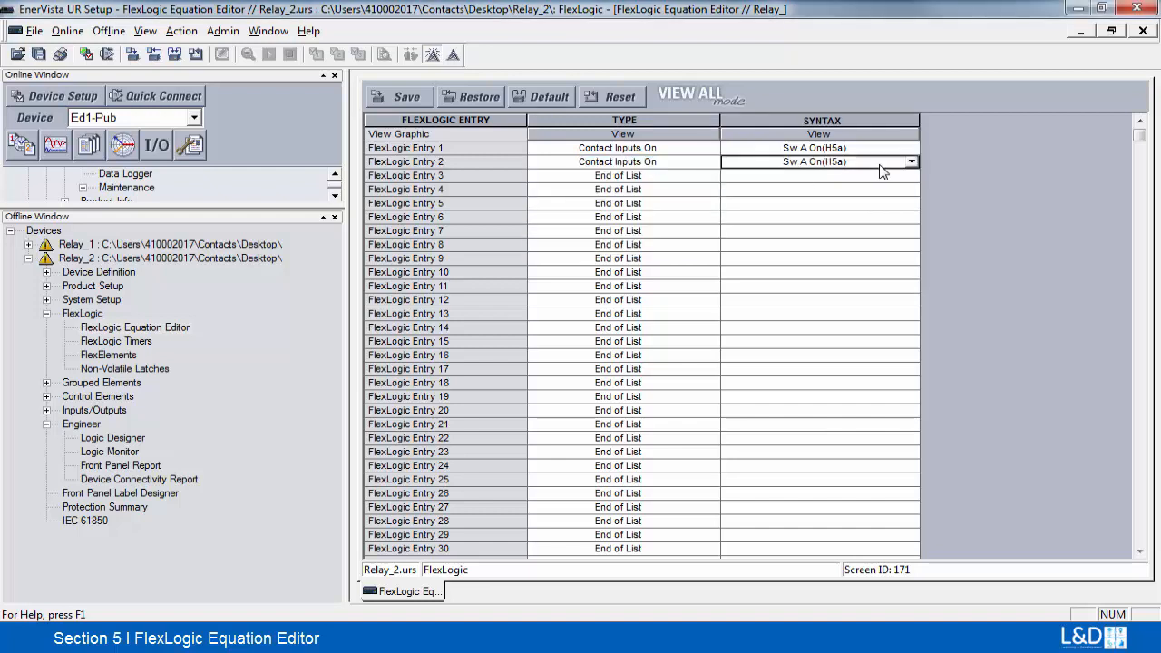
left_click(912, 162)
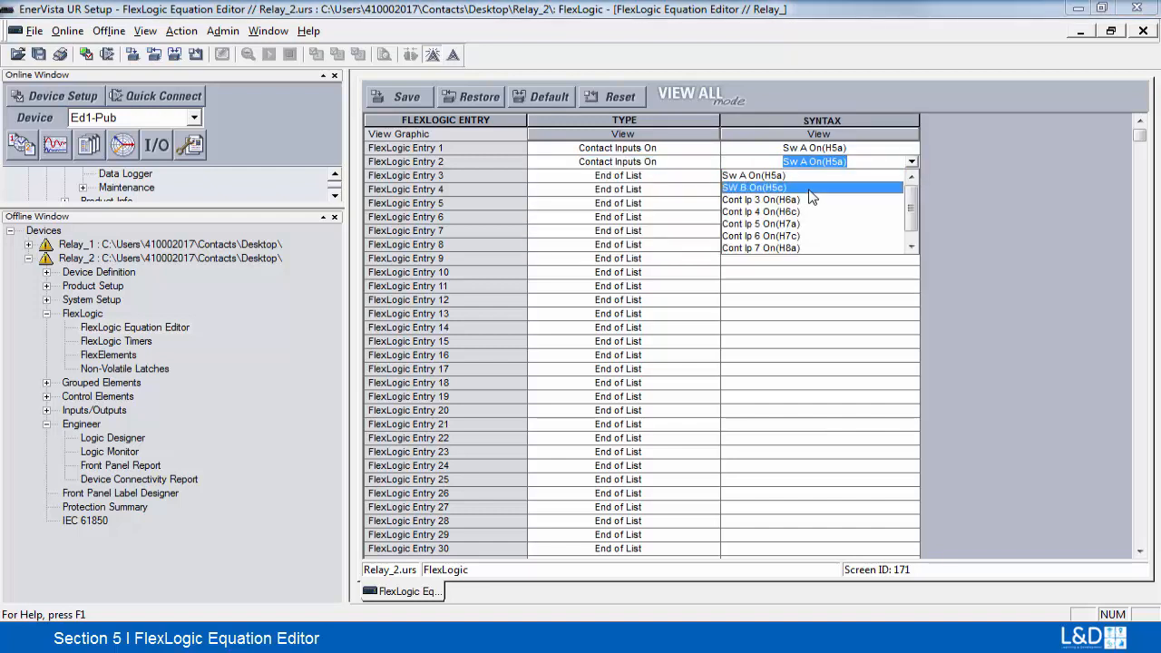
left_click(816, 191)
Set FlexLogic Entry 3 to a 2 Input AND operator.
left_click(682, 179)
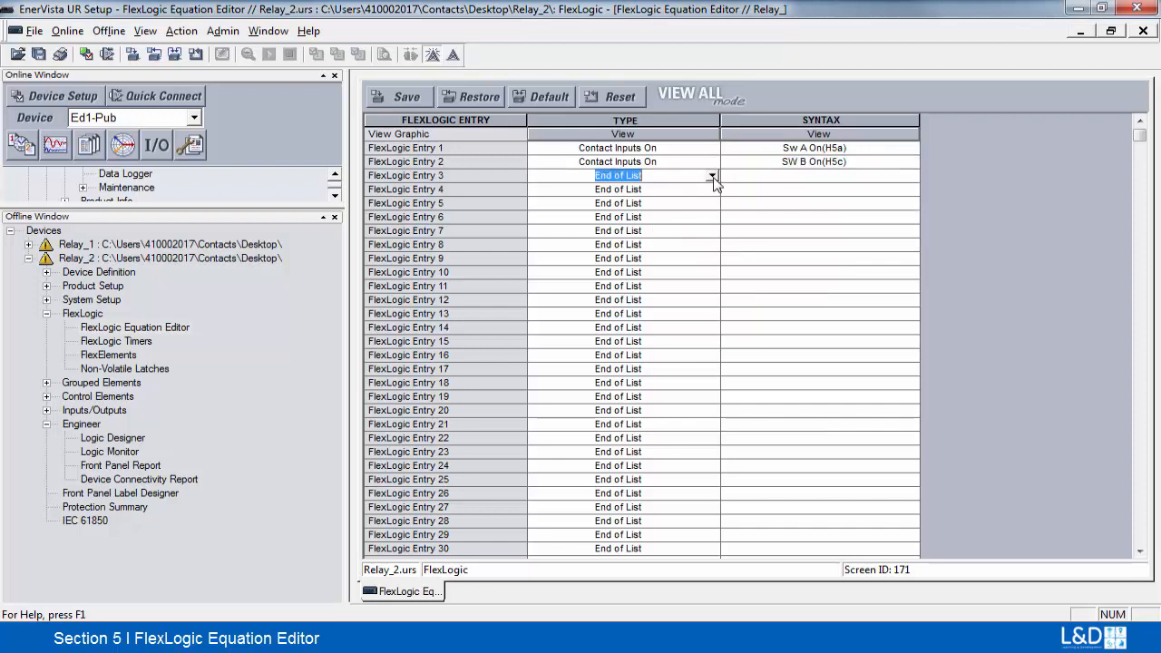
left_click(712, 177)
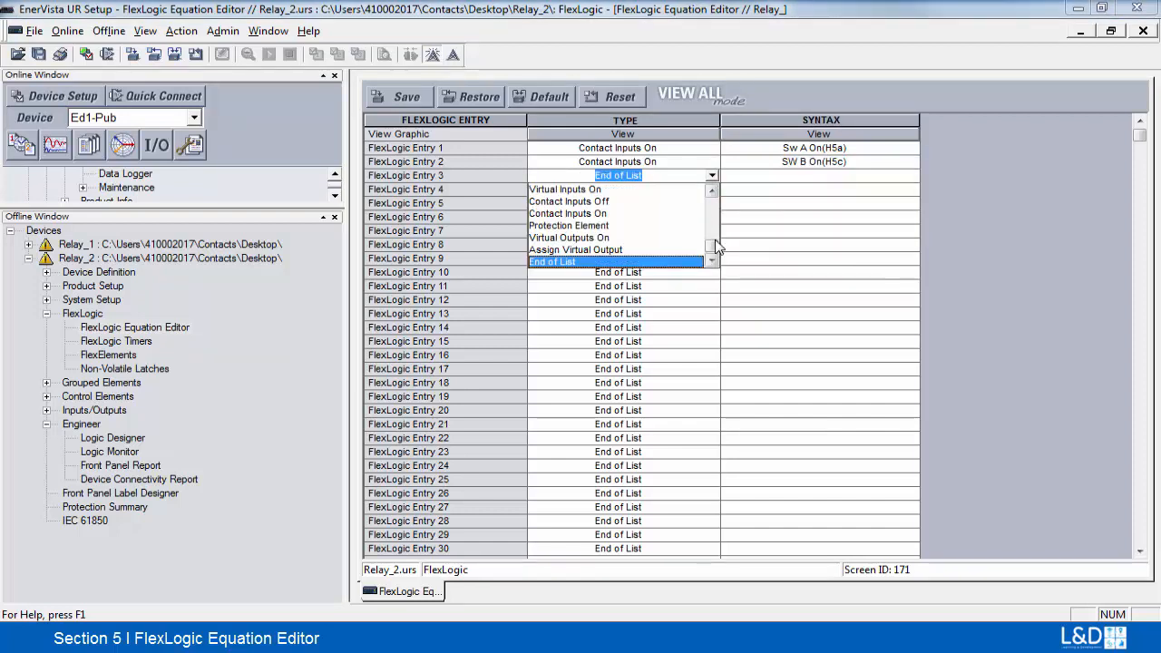
scroll(716, 252, "up", 5)
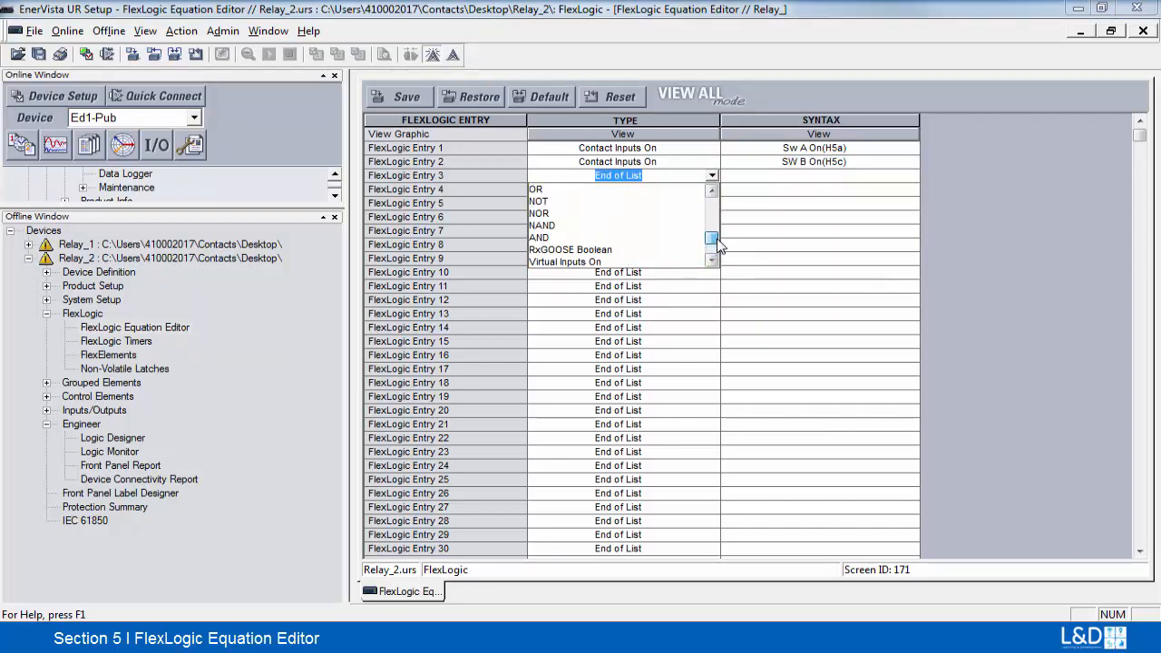
left_click(544, 239)
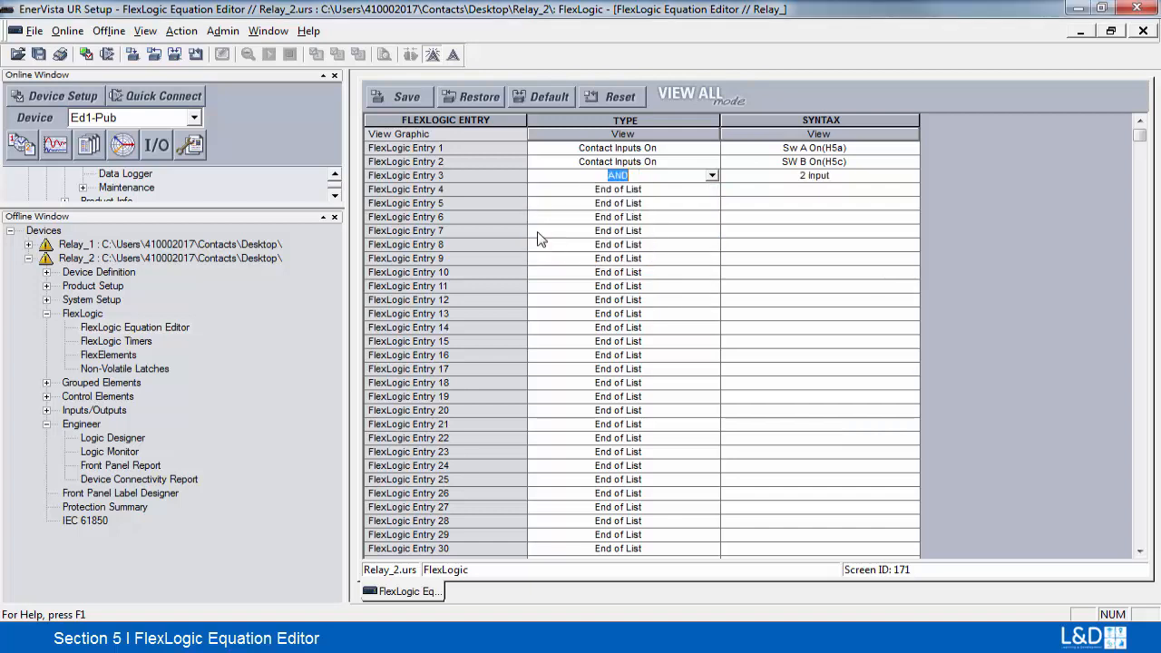
Set FlexLogic Entry 4 to Assign Virtual Output with = Ready (VO1).
left_click(684, 192)
left_click(712, 189)
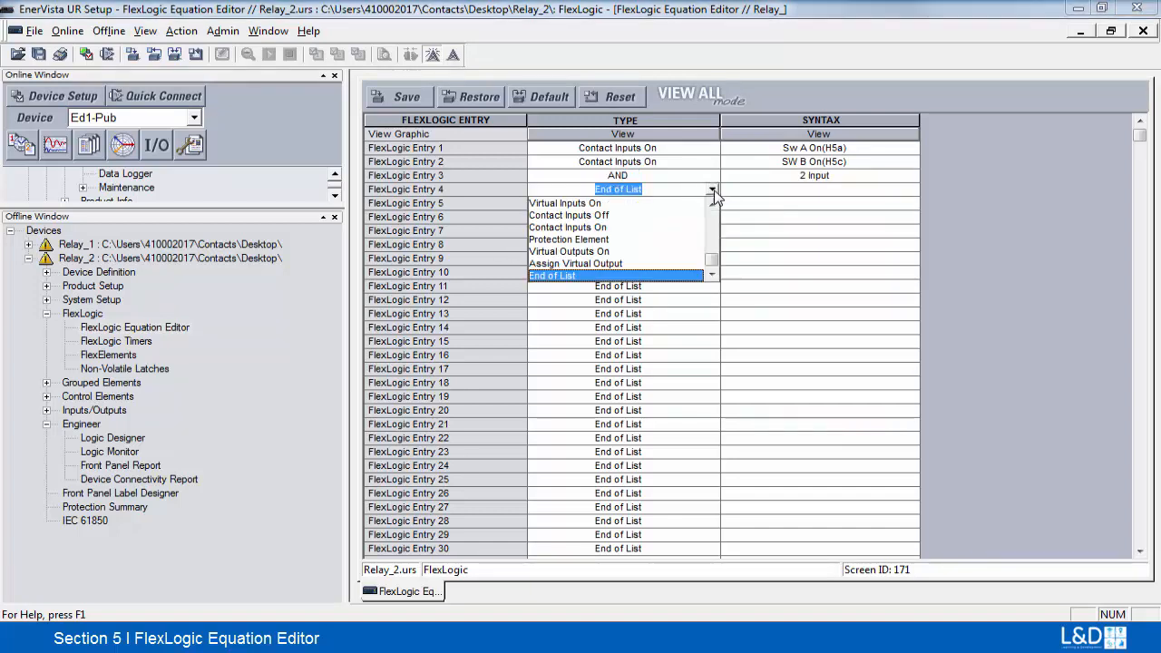
left_click(632, 263)
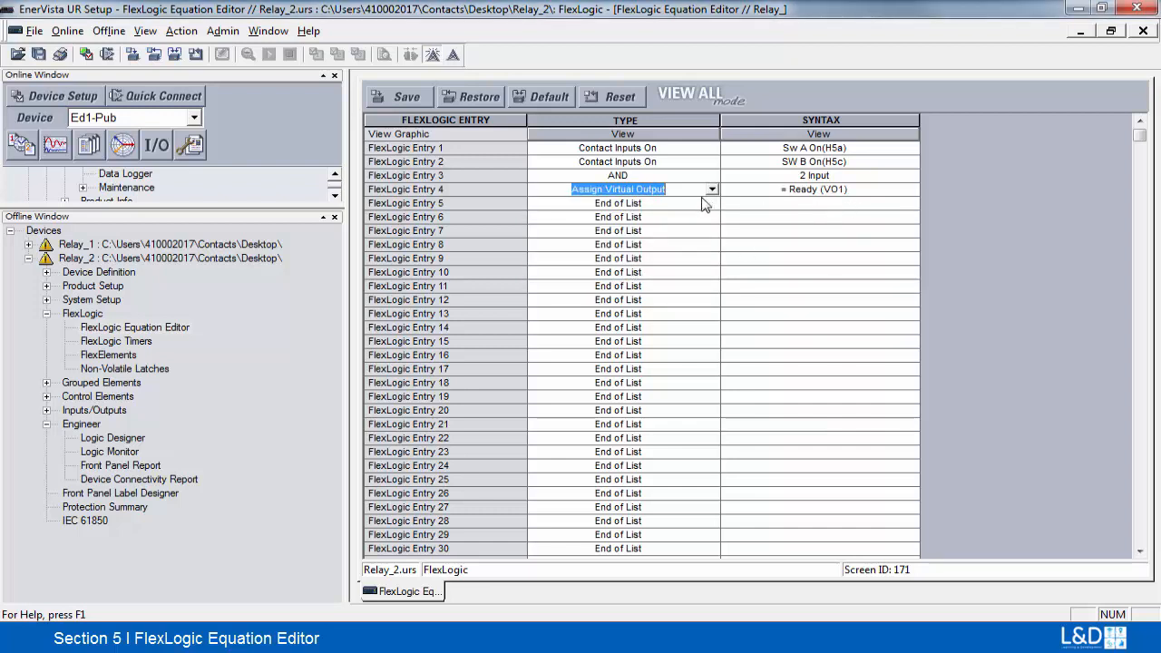
Set FlexLogic Entry 5 to Protection Element with the syntax PHASE IOC1 OP.
left_click(663, 205)
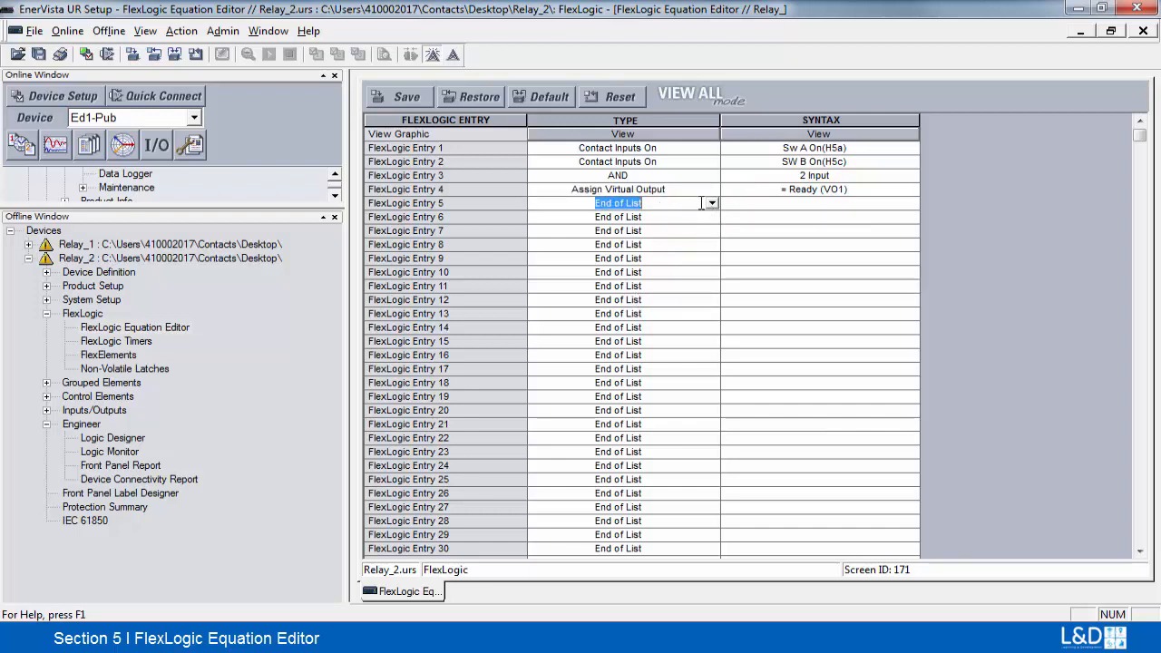
left_click(712, 204)
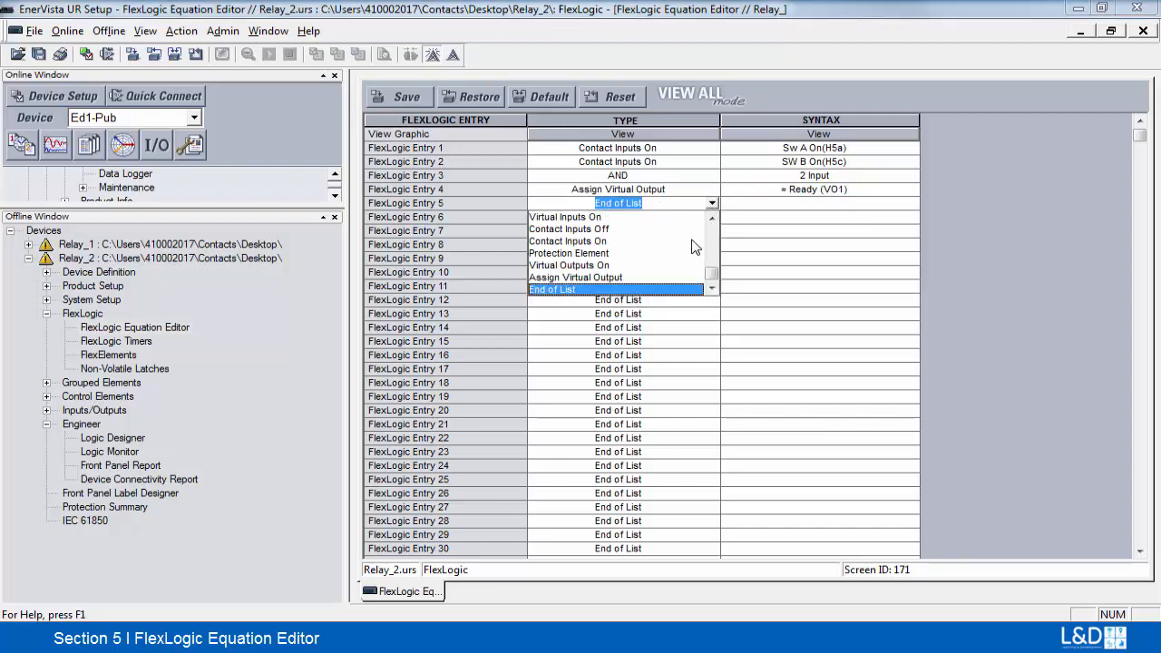
left_click(603, 253)
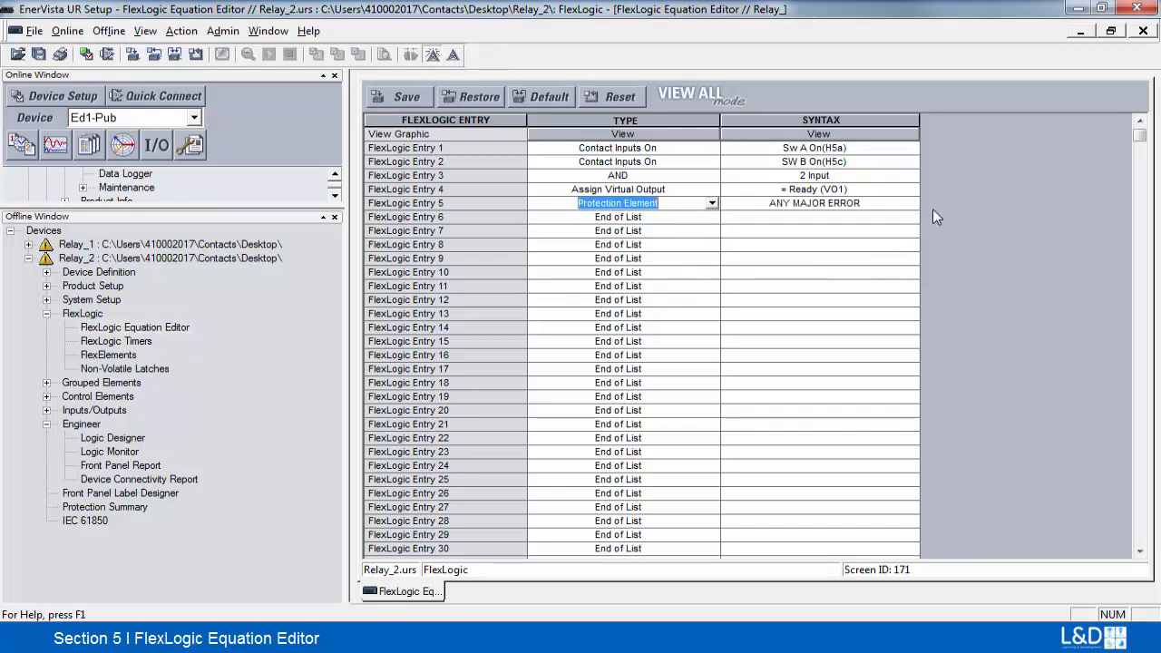
left_click(876, 207)
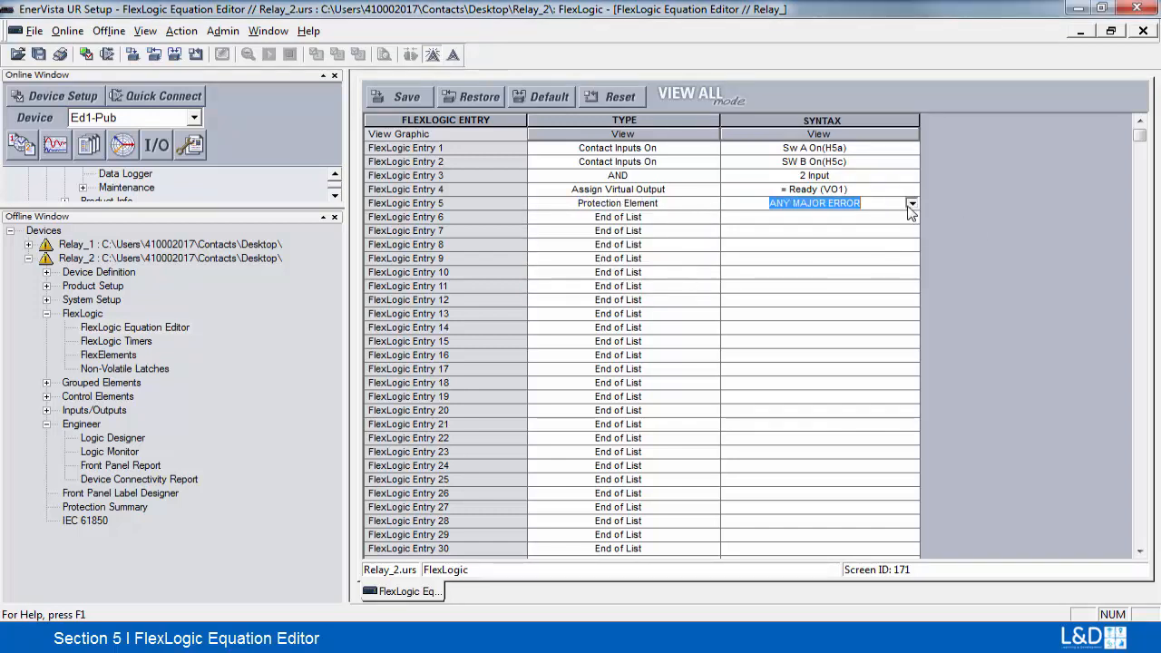
left_click(912, 205)
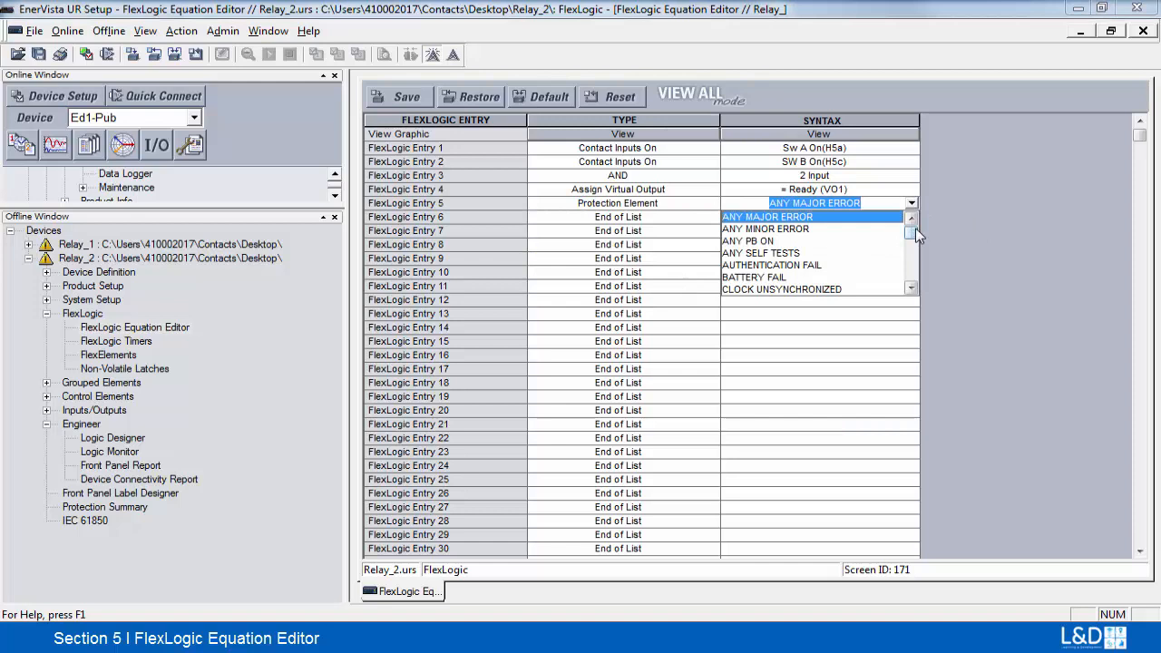
key("Down")
key("Down")
key("Down")
key("Down")
key("Down")
key("Down")
key("Down")
key("Down")
key("Down")
key("Down")
key("Down")
key("Down")
key("Down")
key("Down")
key("Down")
key("Down")
key("Down")
key("Down")
key("Down")
key("Down")
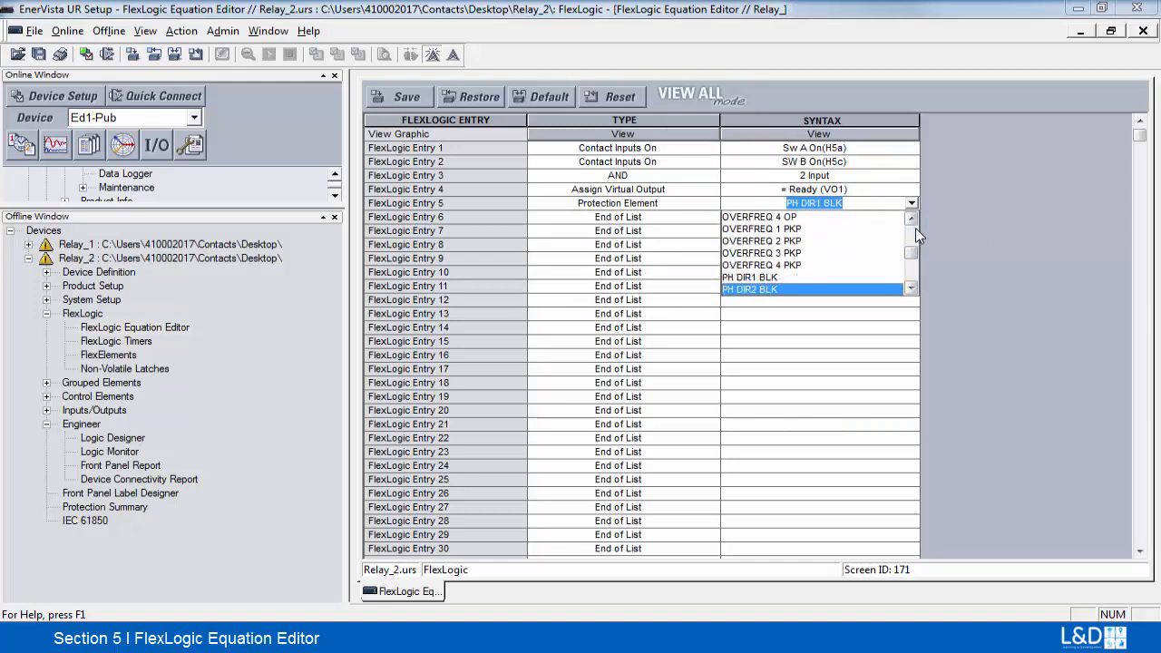
key("Down")
key("Down")
key("Down")
key("Down")
key("Down")
key("Down")
key("Down")
key("Down")
key("Down")
key("Down")
key("Down")
key("Down")
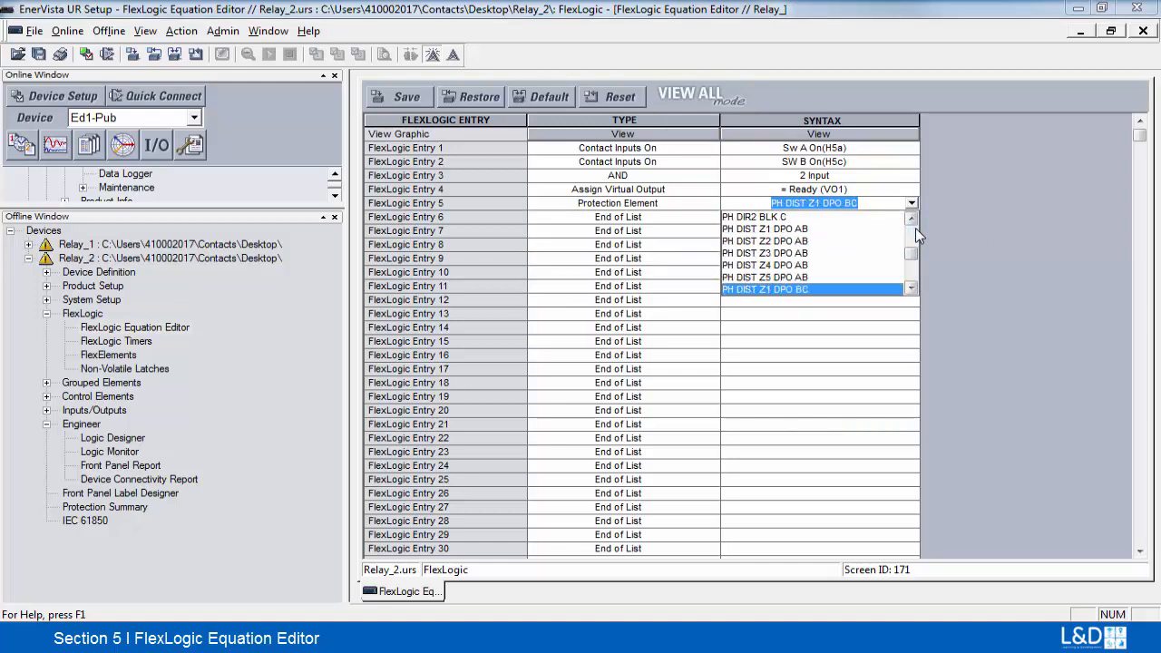
key("Down")
key("Down")
key("Down")
key("Down")
key("Down")
key("Down")
key("Down")
key("Down")
key("Down")
key("Down")
key("Down")
key("Down")
key("Down")
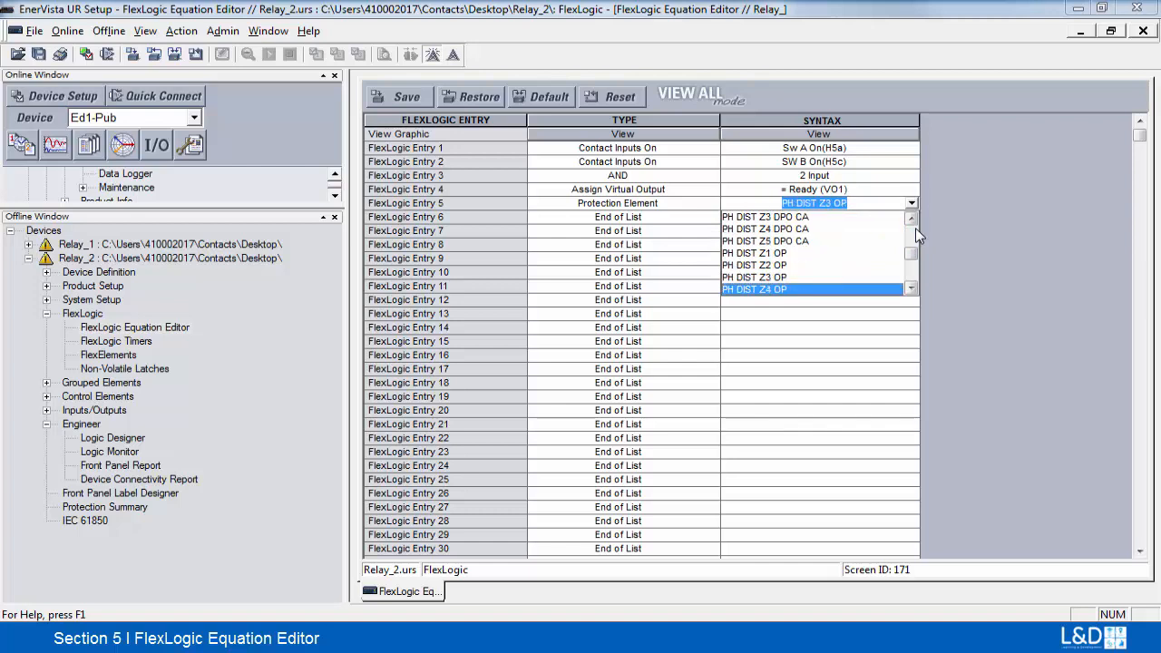
key("Down")
key("Down")
key("Down")
key("Down")
key("Down")
key("Down")
key("Down")
key("Down")
key("Down")
key("Down")
key("Down")
key("Down")
key("Down")
key("Down")
key("Down")
key("Down")
key("Down")
key("Down")
key("Down")
key("Down")
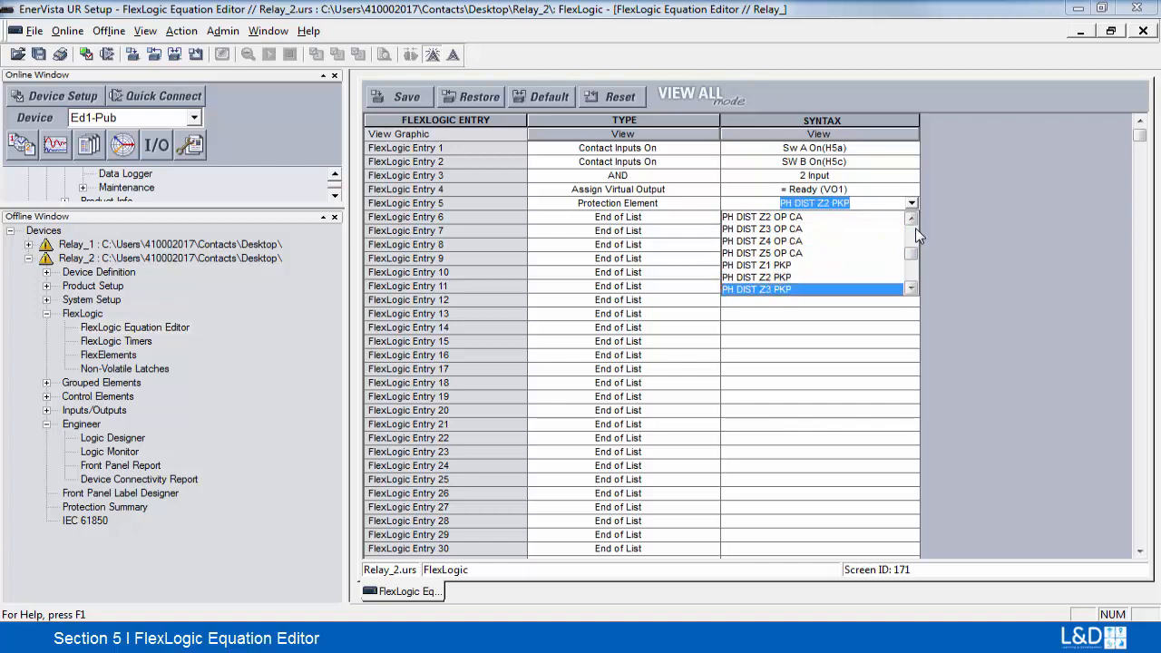
key("Down")
key("Down")
key("Down")
key("Down")
key("Down")
key("Down")
key("Down")
key("Down")
key("Down")
key("Down")
key("Down")
key("Down")
key("Down")
key("Down")
key("Down")
key("Down")
key("Down")
key("Down")
key("Down")
key("Down")
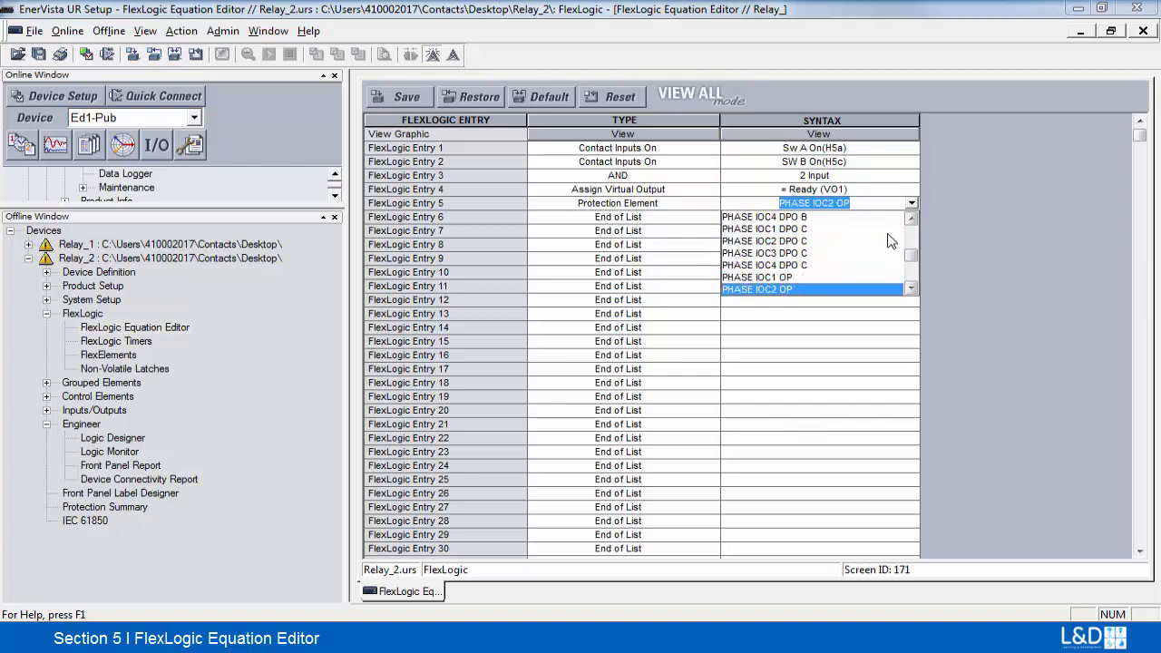
left_click(771, 276)
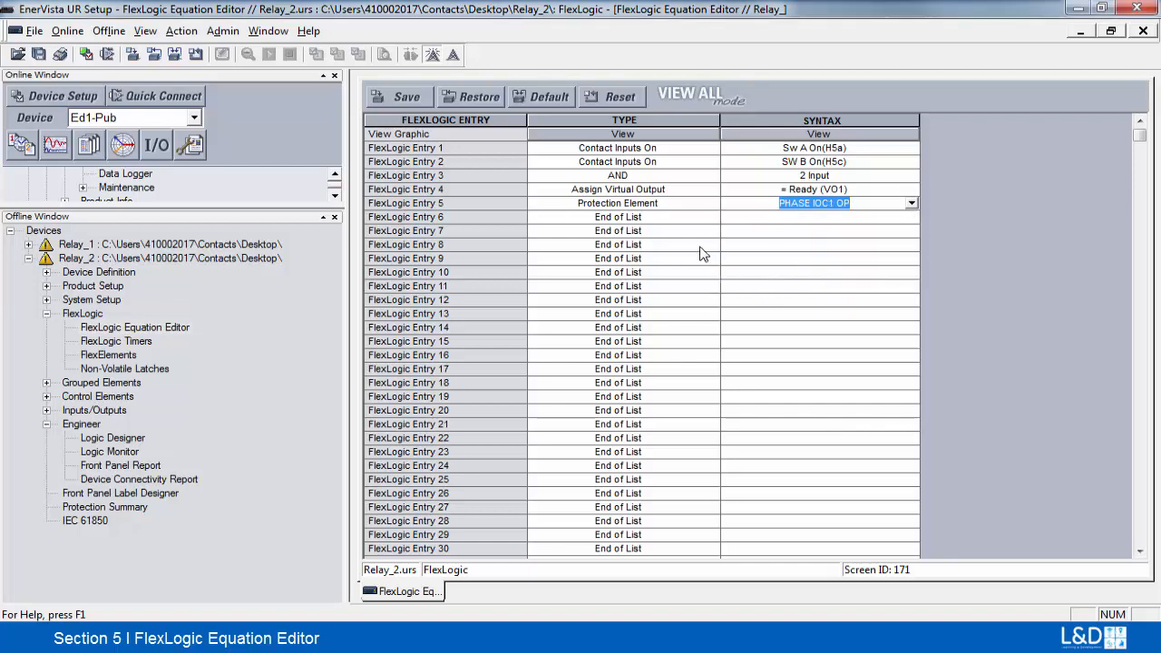
Set FlexLogic Entry 6 to Protection Element with the syntax PHASE TOC1 OP.
left_click(668, 218)
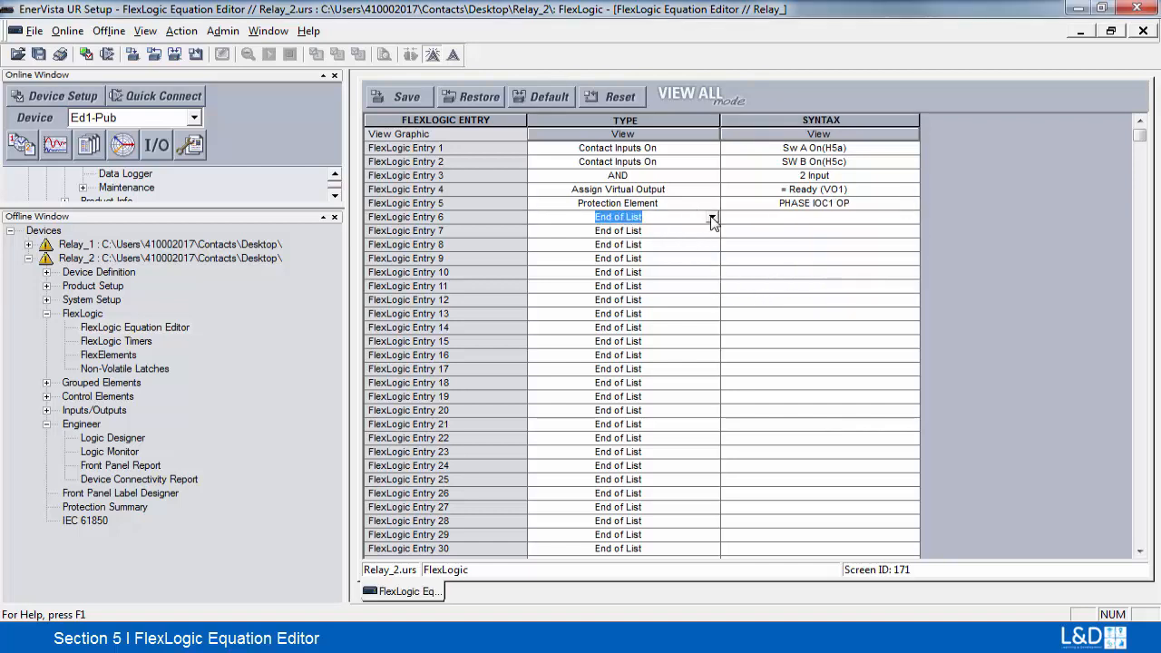
left_click(713, 218)
left_click(610, 268)
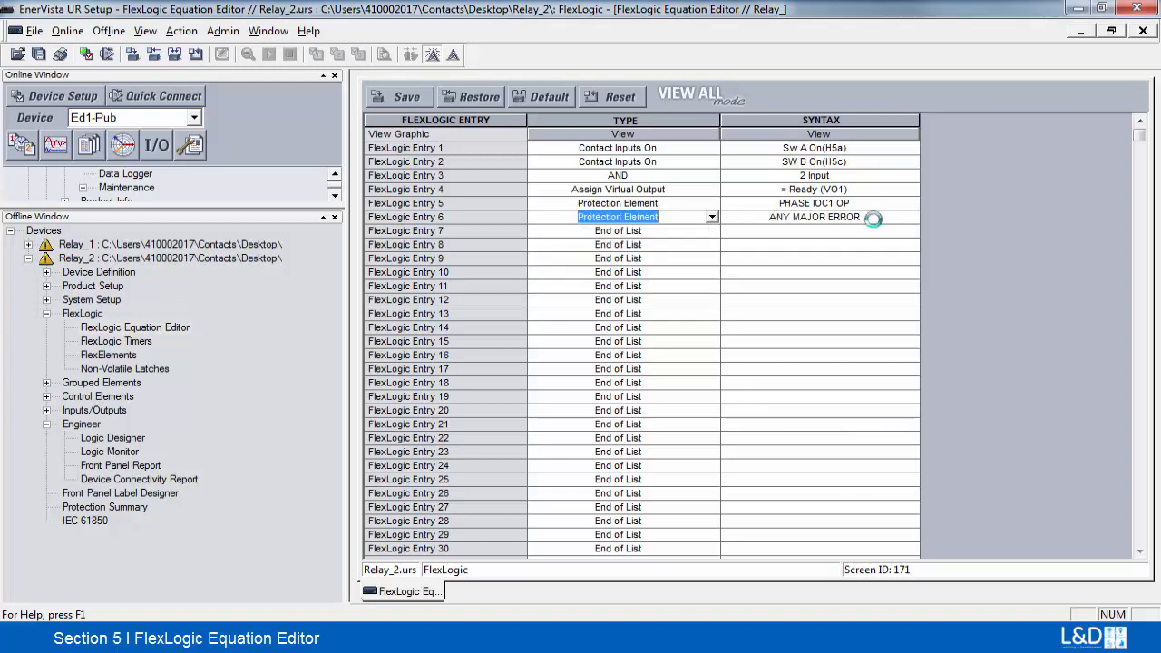
left_click(910, 220)
left_click(912, 219)
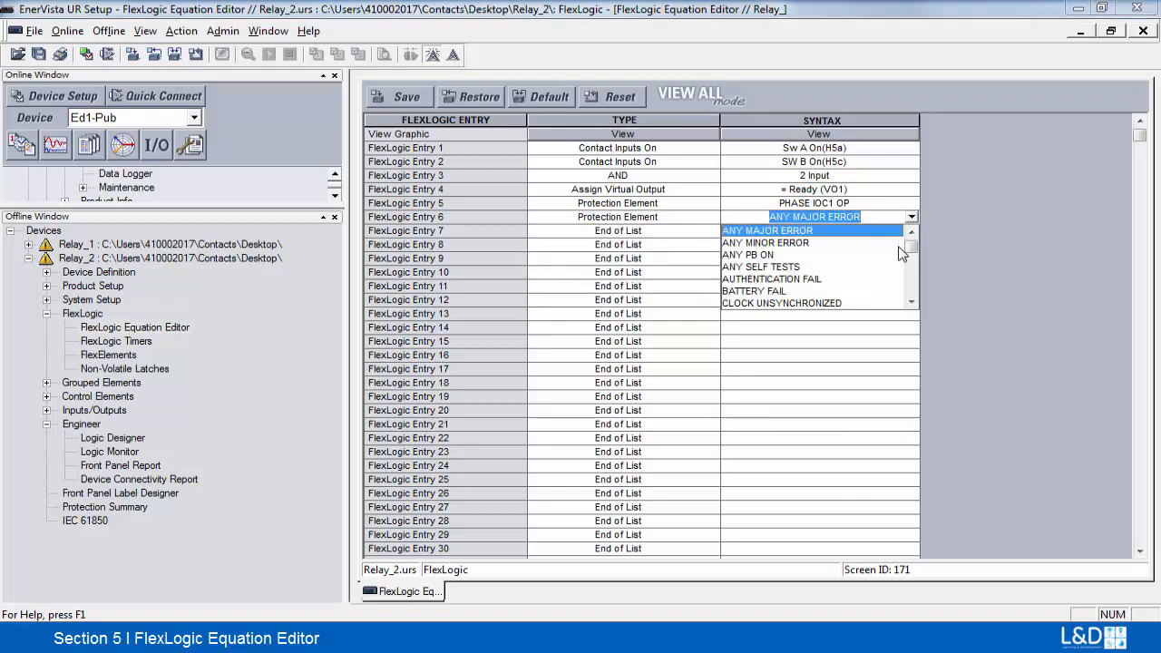
left_click(912, 244)
key("Down")
key("Down")
key("Down")
key("Down")
key("Down")
key("Down")
key("Down")
key("Down")
key("Down")
key("Down")
key("Down")
key("Down")
key("Down")
key("Down")
key("Down")
key("Down")
key("Down")
key("Down")
key("Down")
key("Down")
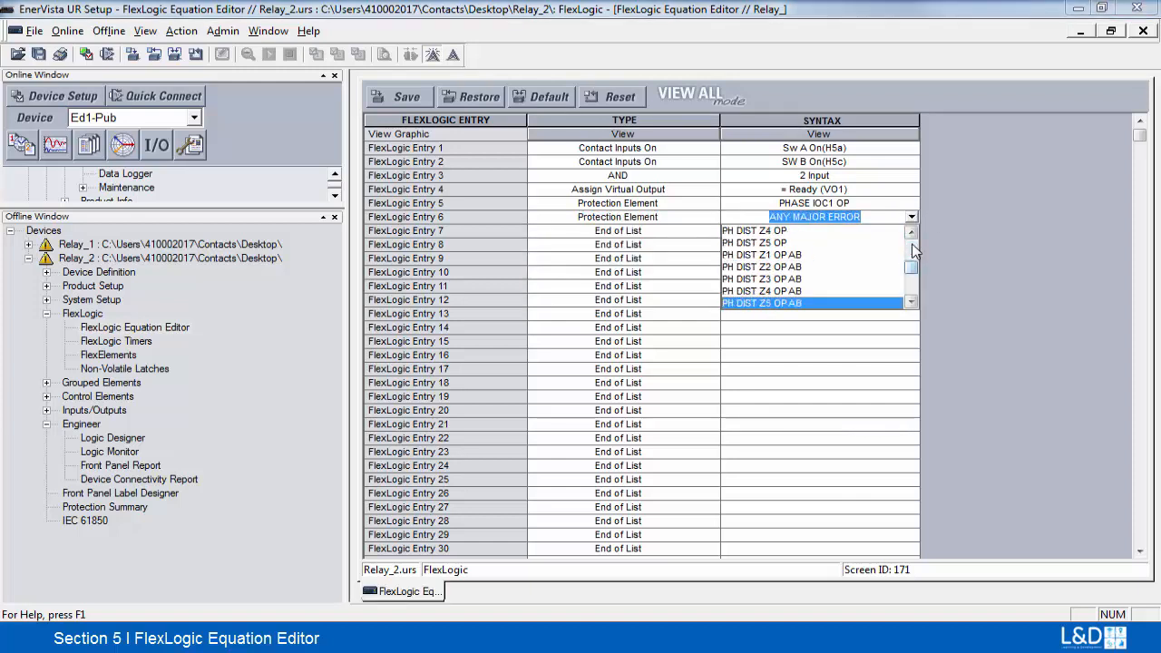
key("Down")
key("Down")
key("Down")
key("Down")
key("Down")
key("Down")
key("Down")
key("Down")
key("Down")
key("Down")
key("Down")
key("Down")
key("Down")
key("Down")
key("Down")
key("Down")
key("Down")
key("Down")
key("Down")
key("Down")
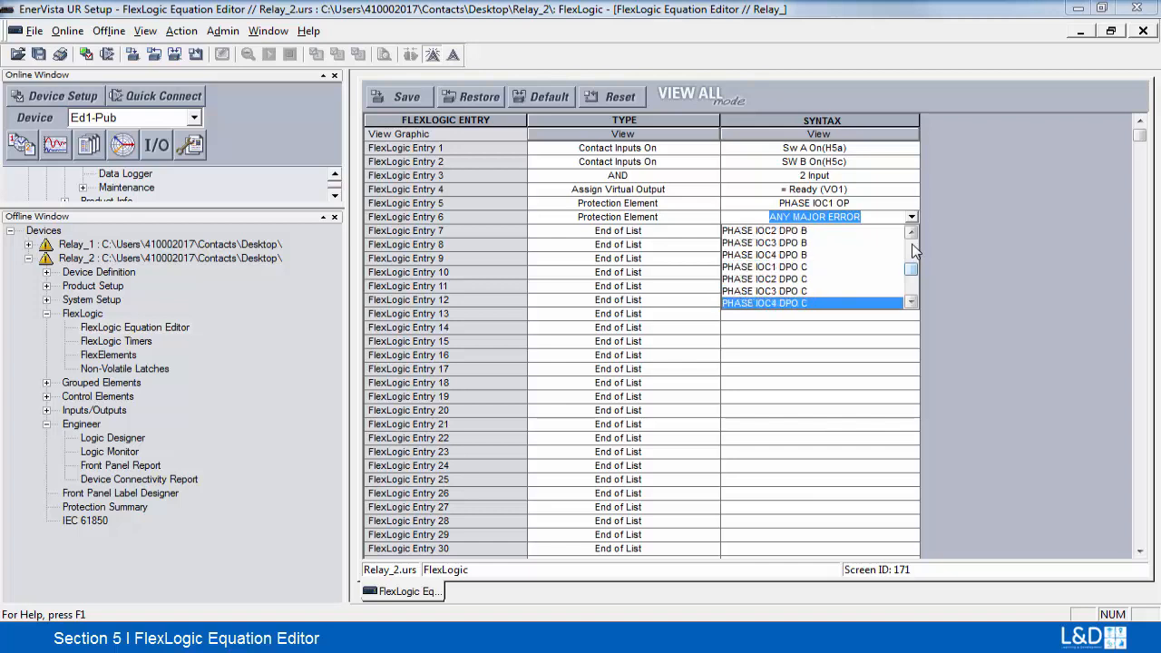
key("Down")
key("Down")
key("Down")
key("Down")
key("Down")
key("Down")
key("Down")
key("Down")
key("Down")
key("Down")
key("Down")
key("Down")
key("Down")
key("Down")
key("Down")
key("Down")
key("Down")
key("Down")
key("Down")
key("Down")
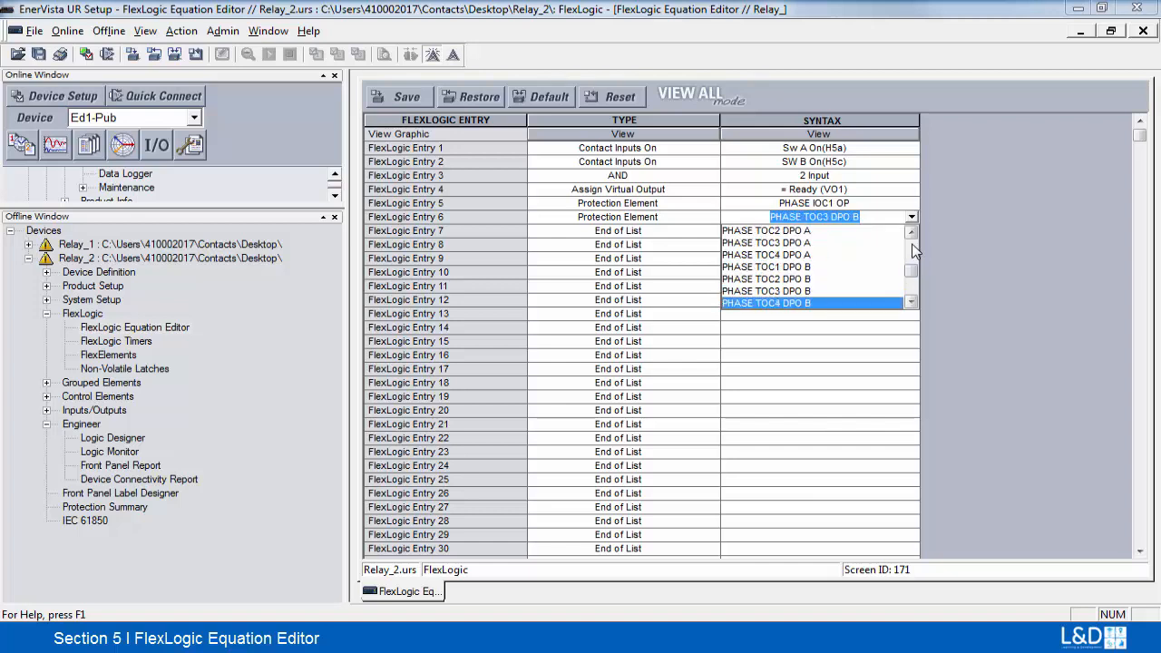
key("Down")
key("Down")
key("Down")
key("Down")
key("Down")
key("Down")
key("Down")
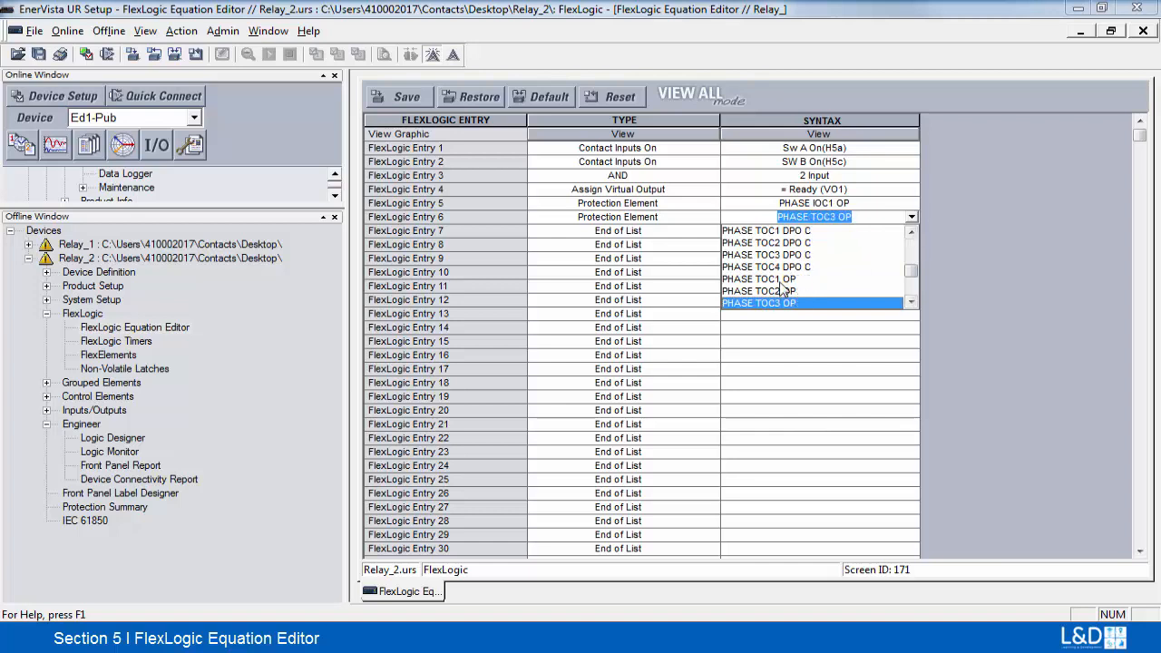
left_click(779, 283)
Set FlexLogic Entry 7 to a 2 Input OR operator.
left_click(668, 232)
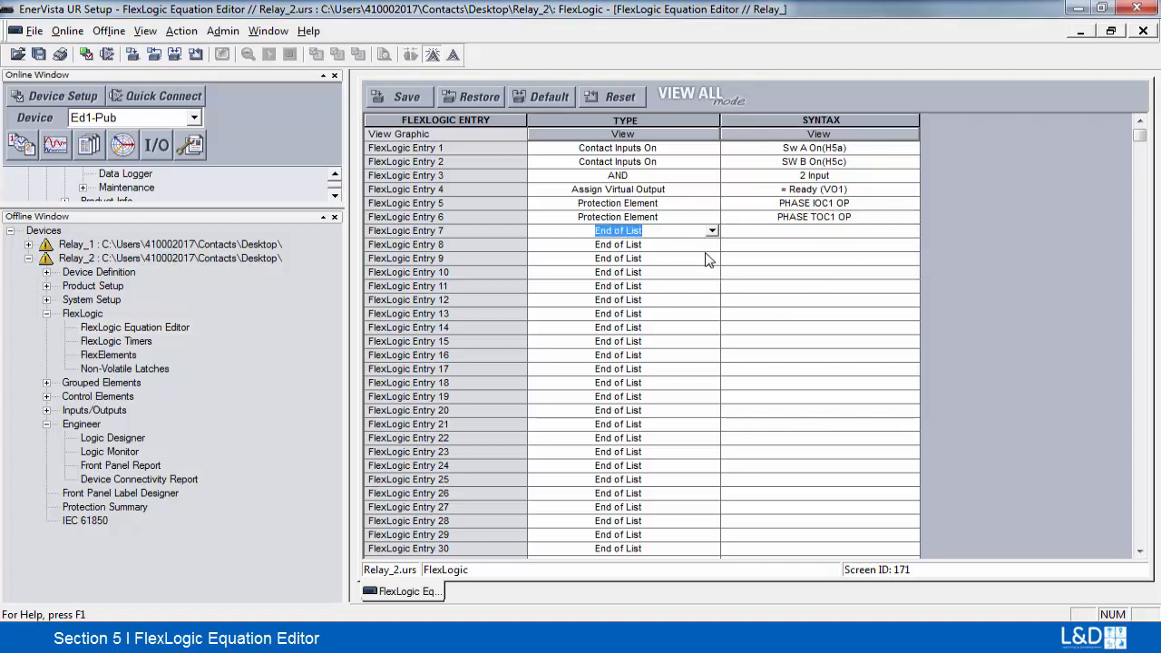
left_click(712, 231)
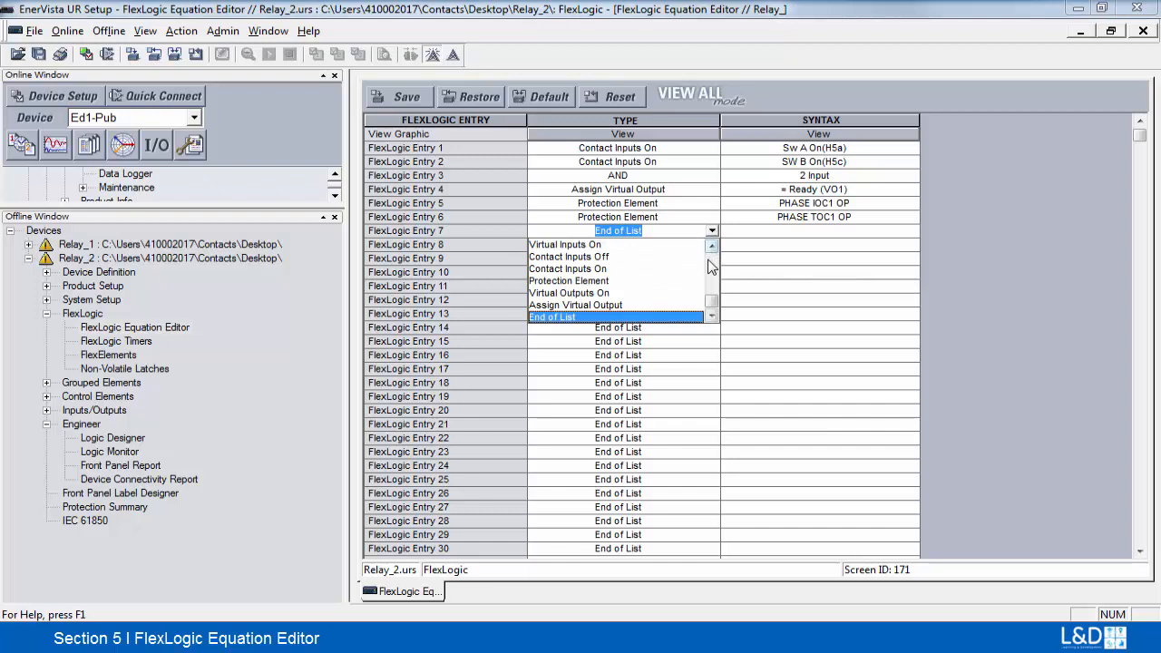
scroll(710, 266, "up", 3)
left_click(562, 244)
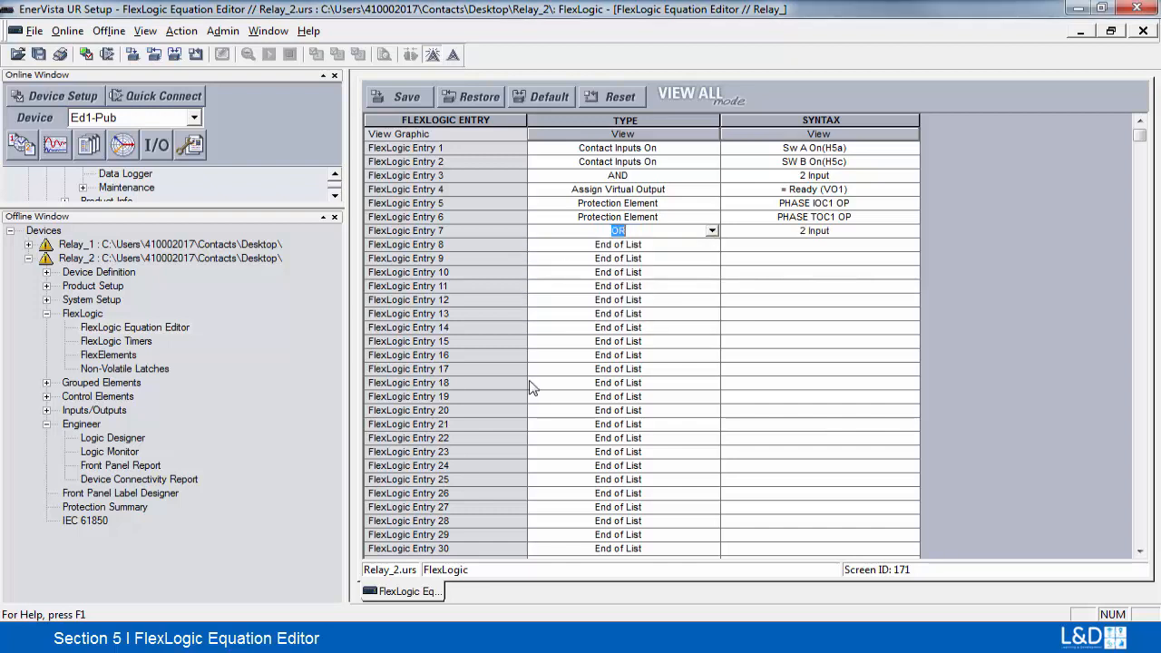
Set FlexLogic Entry 8 to Assign Virtual Output with the syntax = Virt Op 2 (VO2).
left_click(700, 245)
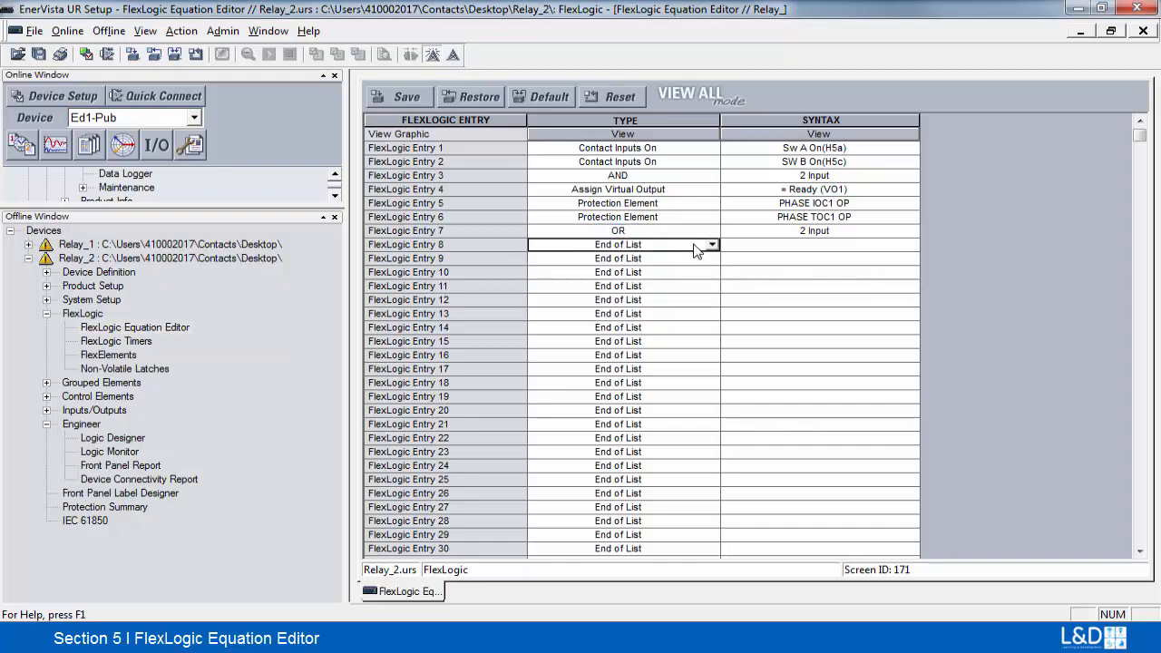
left_click(712, 246)
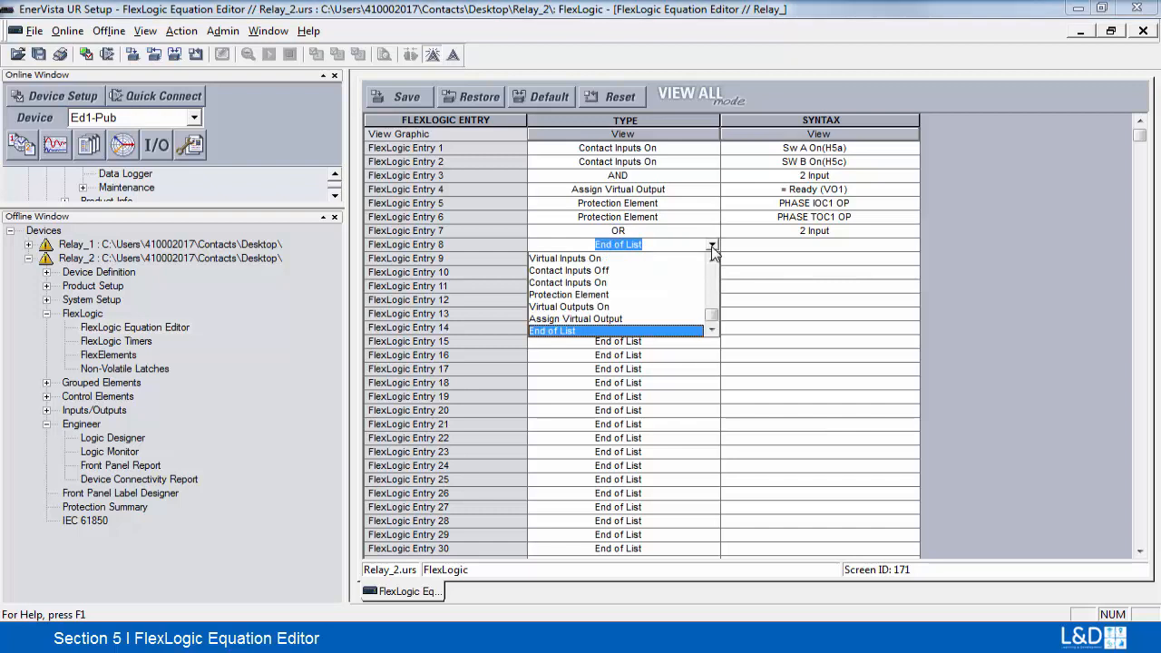
left_click(631, 318)
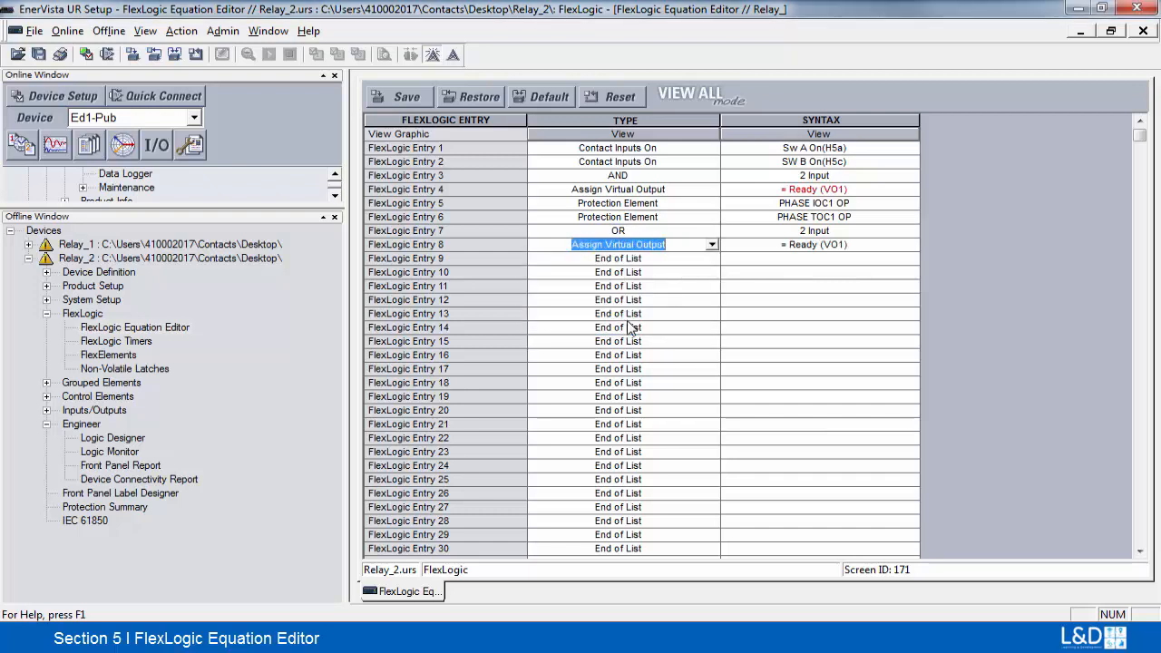
left_click(867, 246)
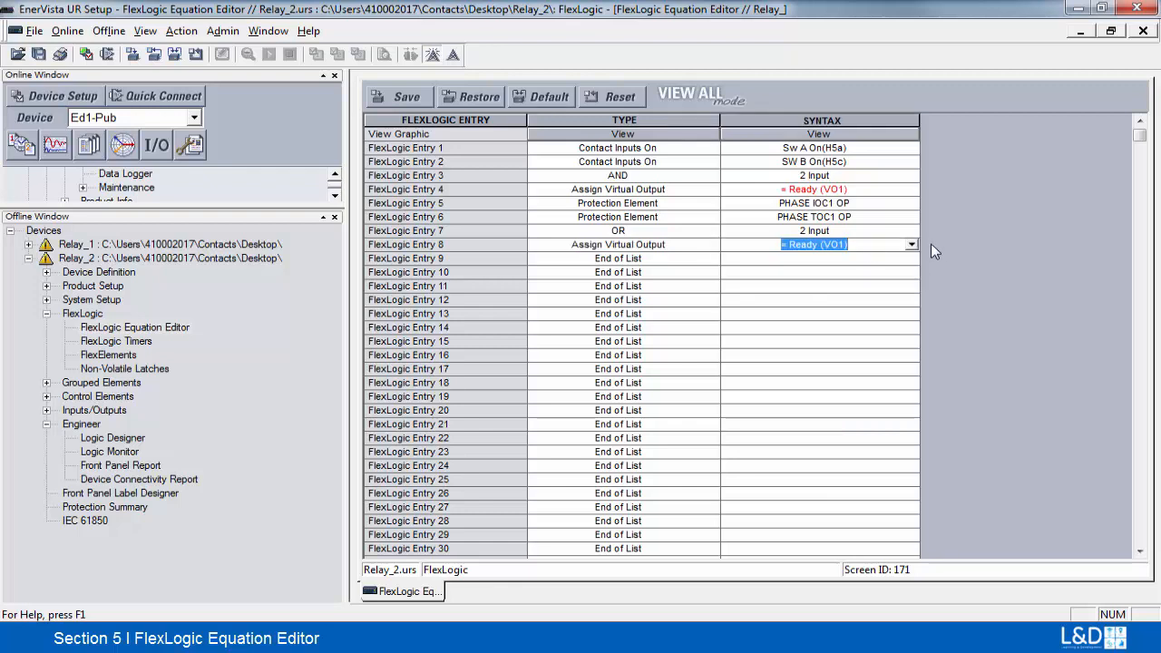
left_click(912, 245)
left_click(854, 272)
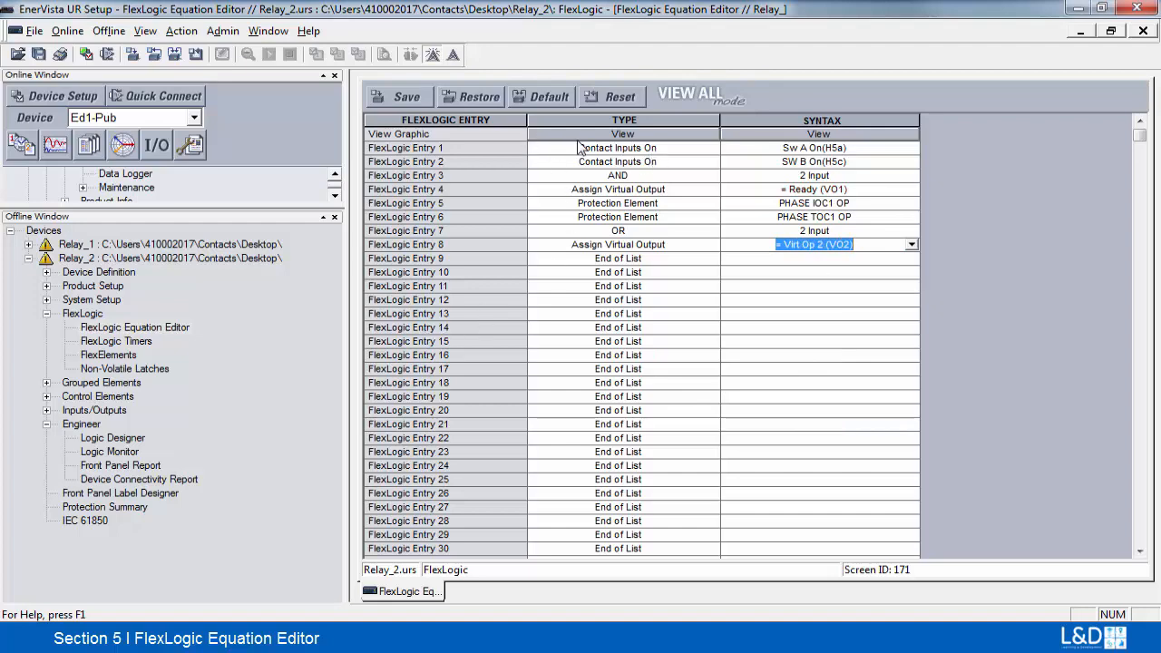
Check Relay_2's equations in the FlexLogic graphic, close it and save the settings.
left_click(651, 138)
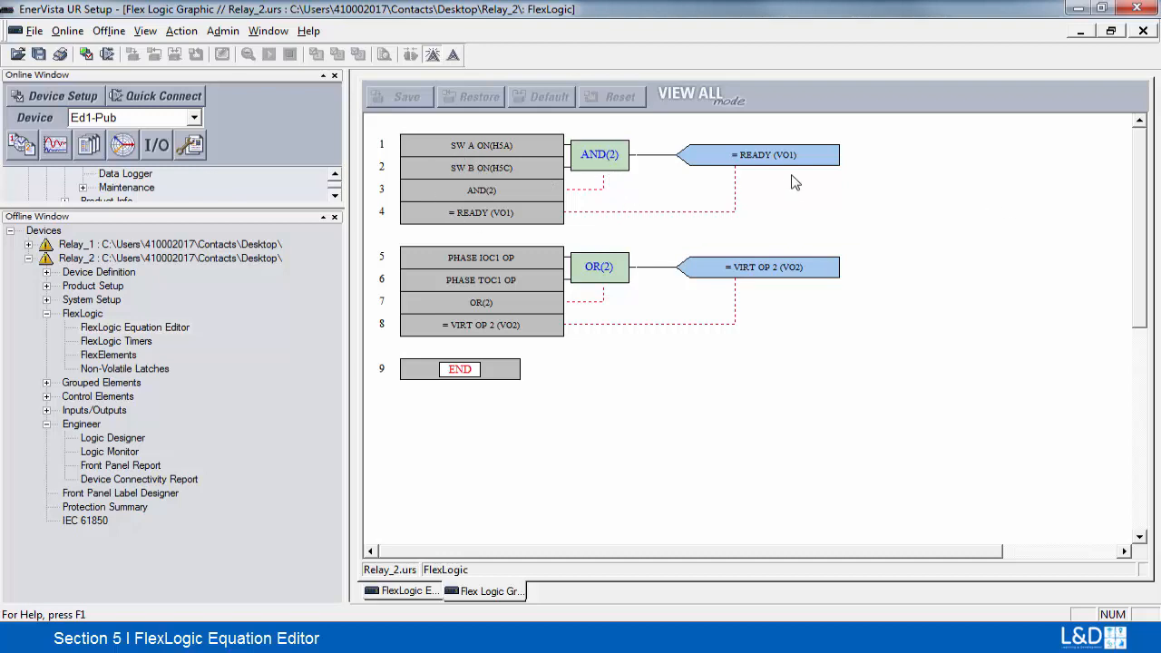
left_click(1147, 31)
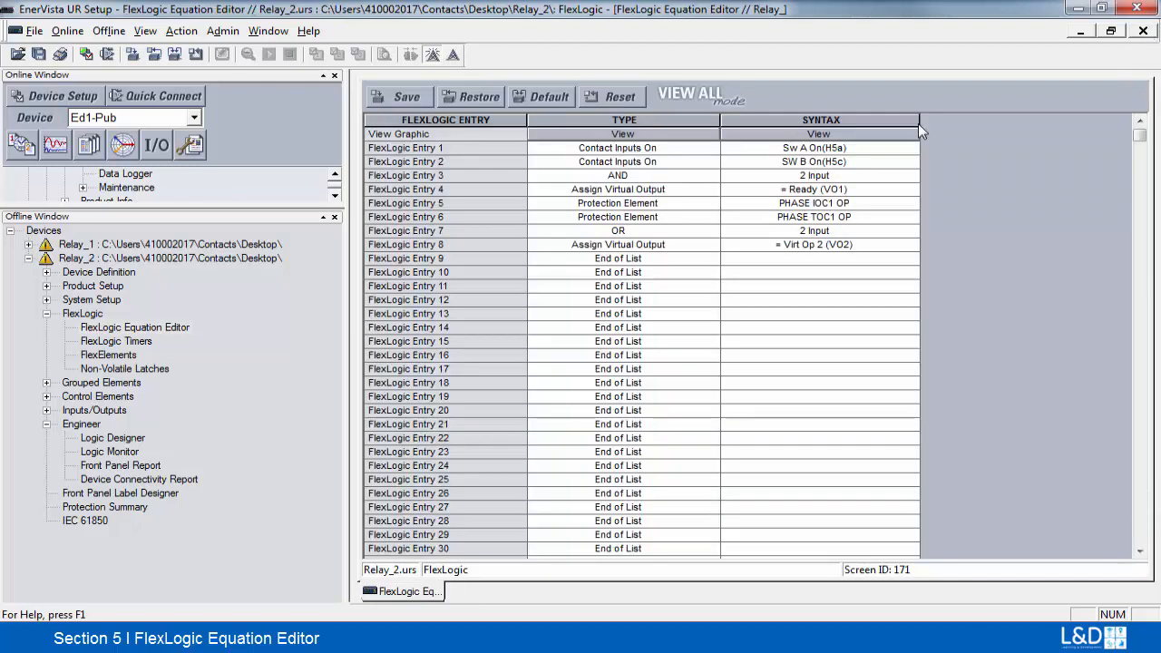
left_click(408, 96)
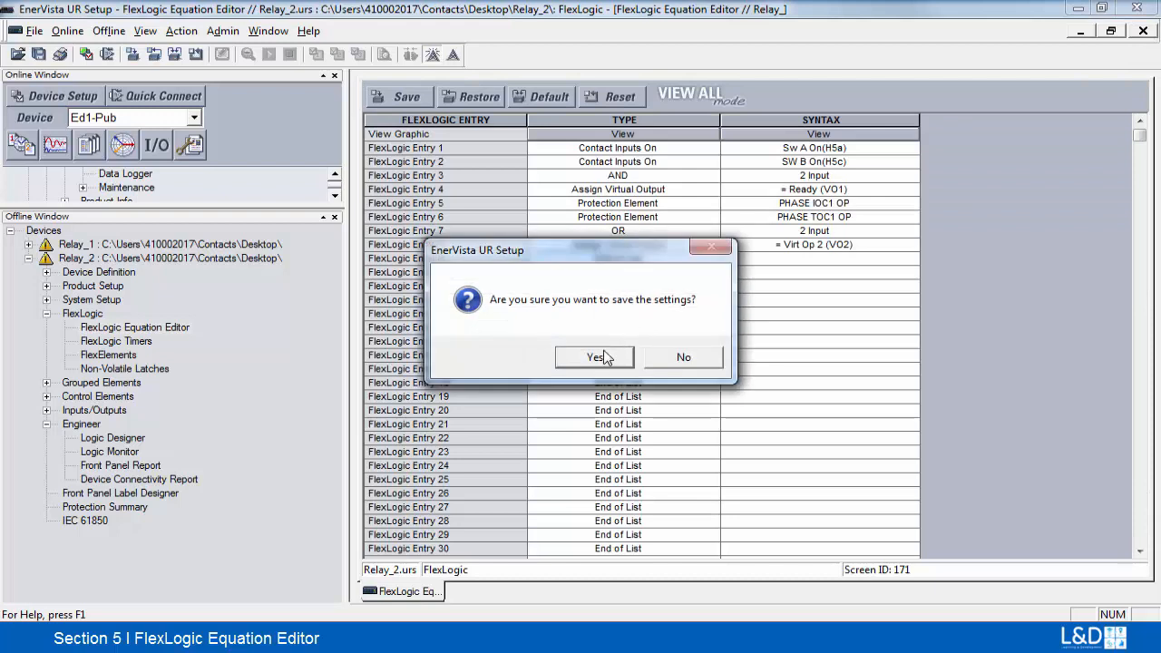
left_click(596, 355)
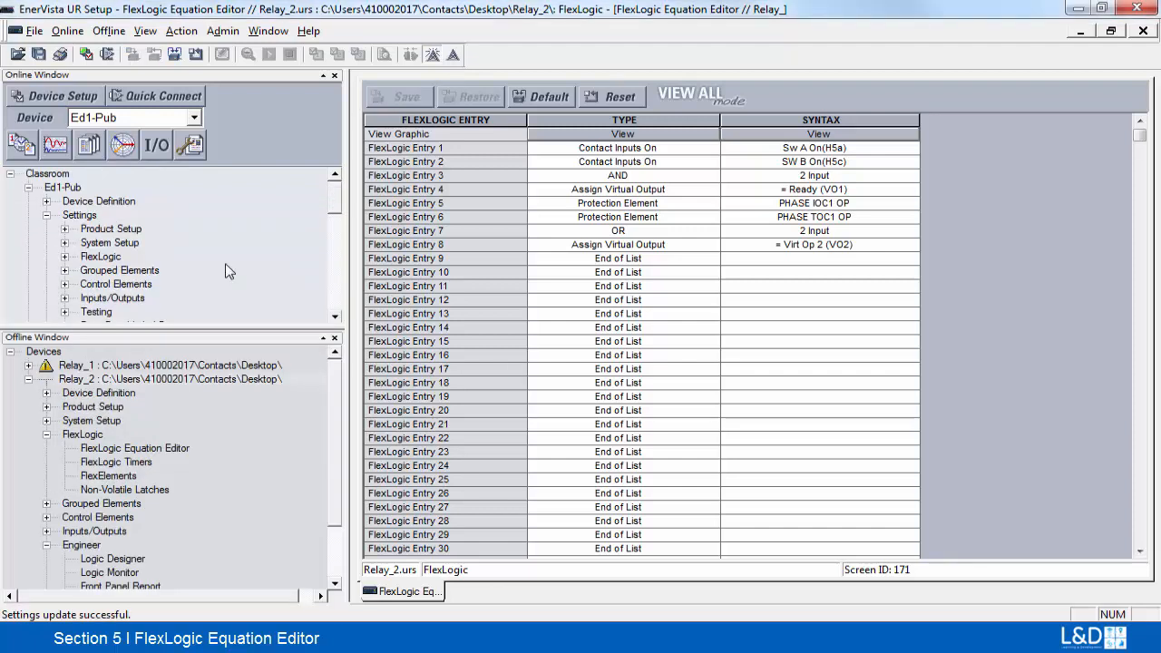
Open the FlexLogic Equation Editor of the online device Ed1-Pub and examine its equations in the graphic view.
left_click(66, 260)
left_click(118, 272)
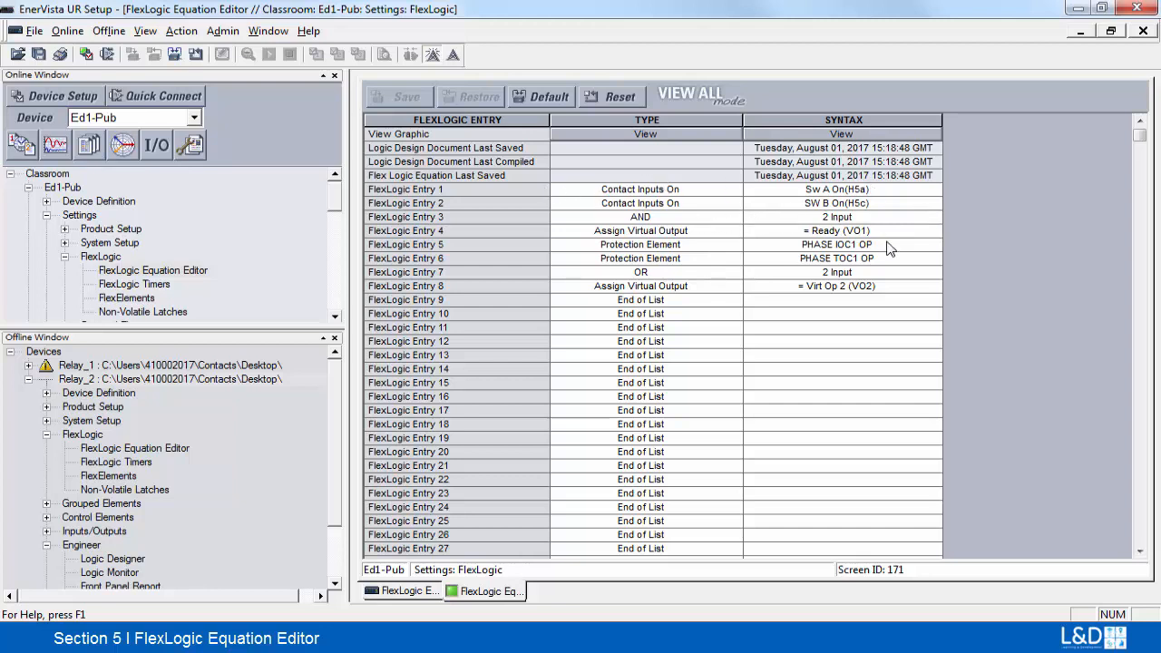
left_click(663, 134)
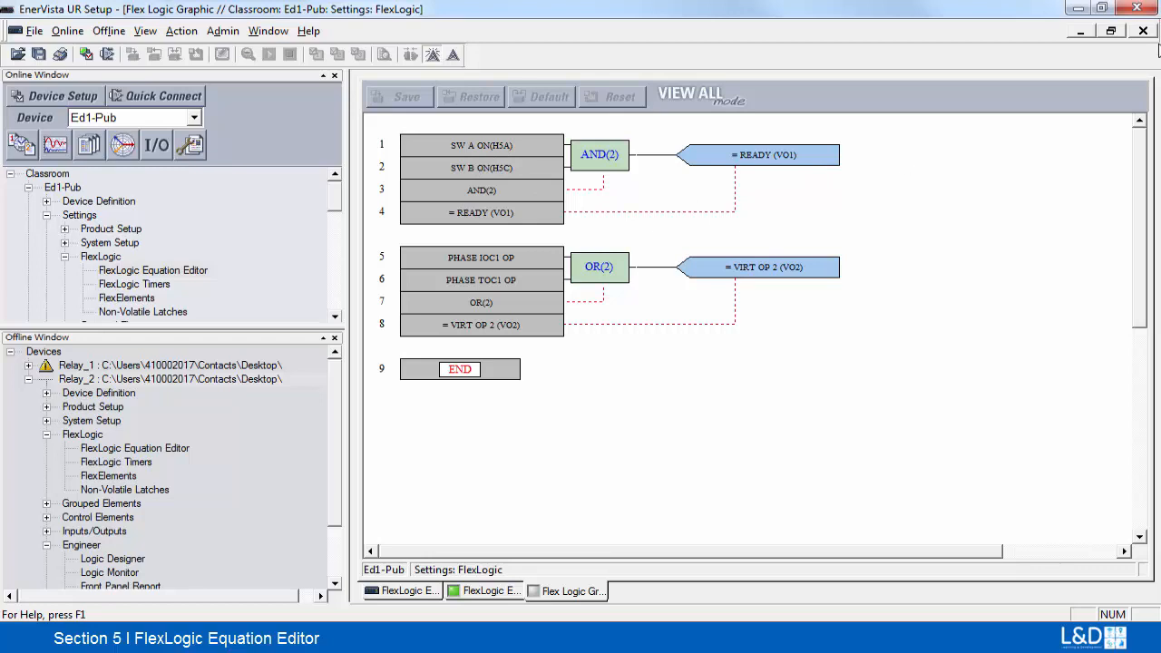
left_click(1144, 31)
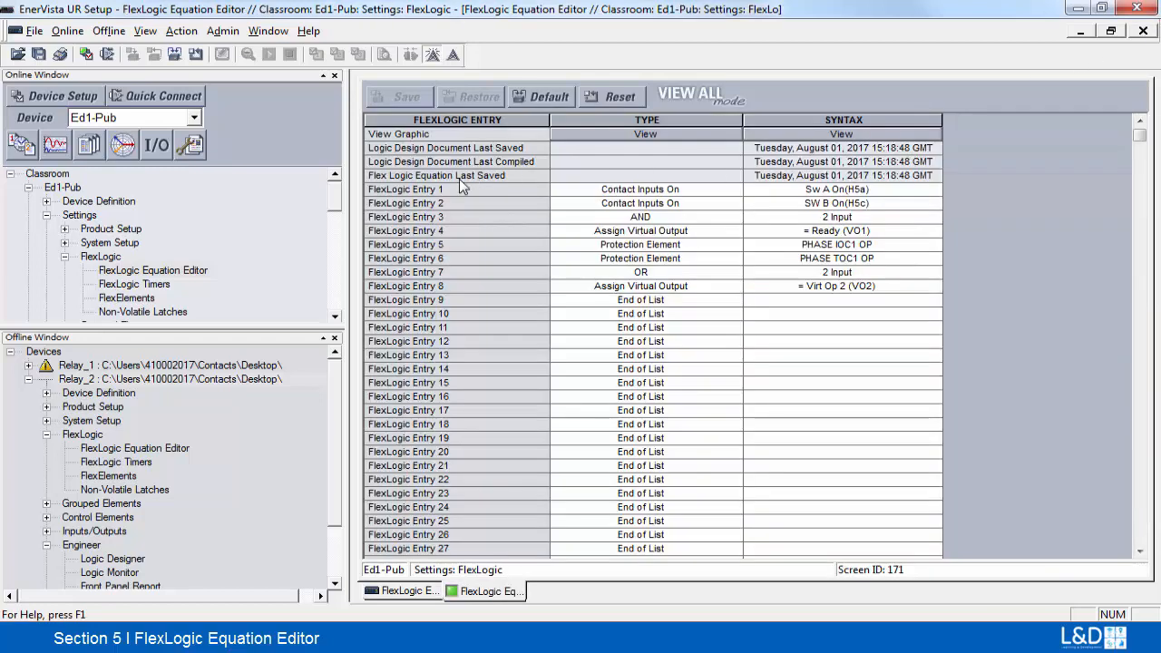
Copy FlexLogic Entries 1 to 4 of Ed1-Pub and paste them starting at Entry 9.
right_click(693, 304)
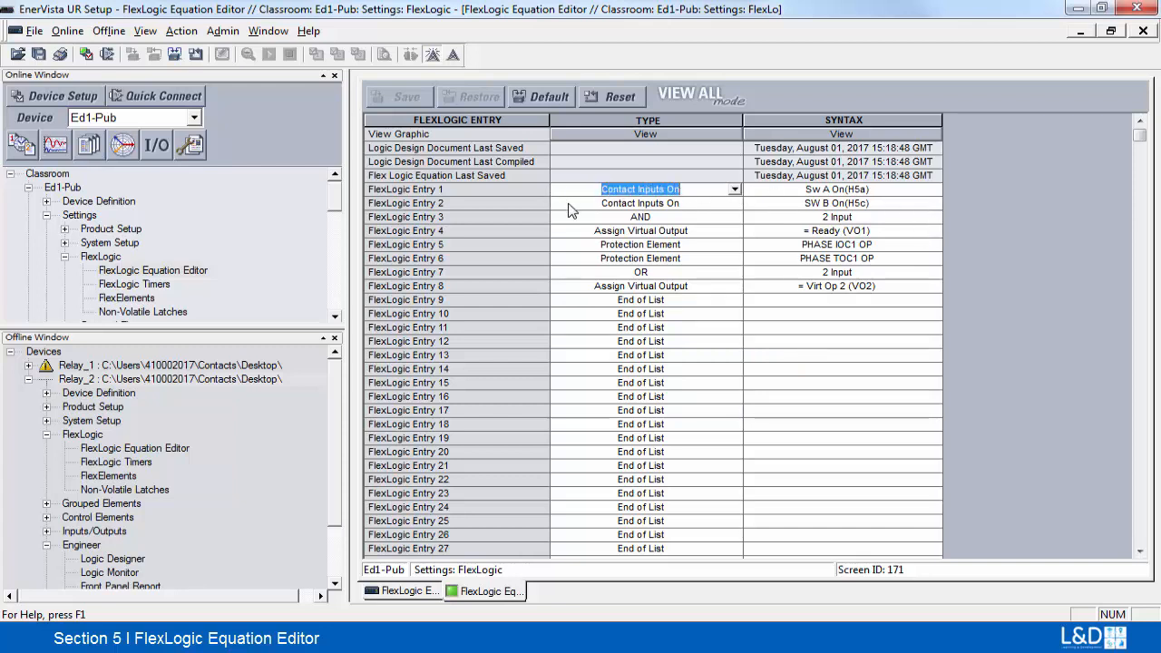
left_click_drag(575, 198, 878, 234)
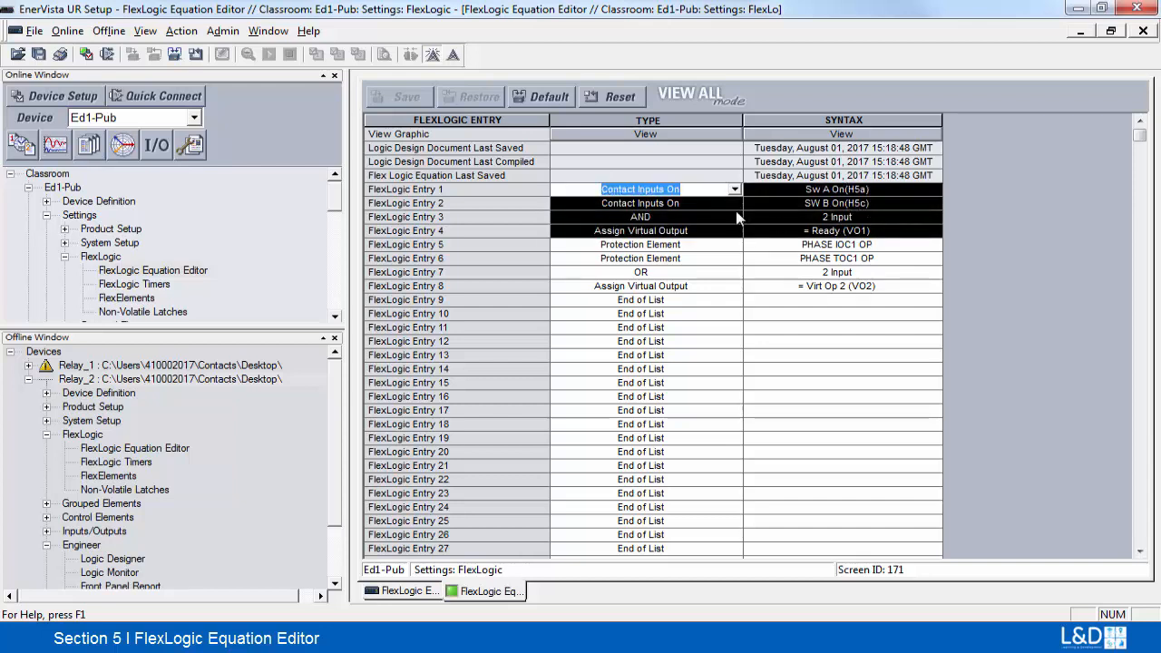
right_click(713, 208)
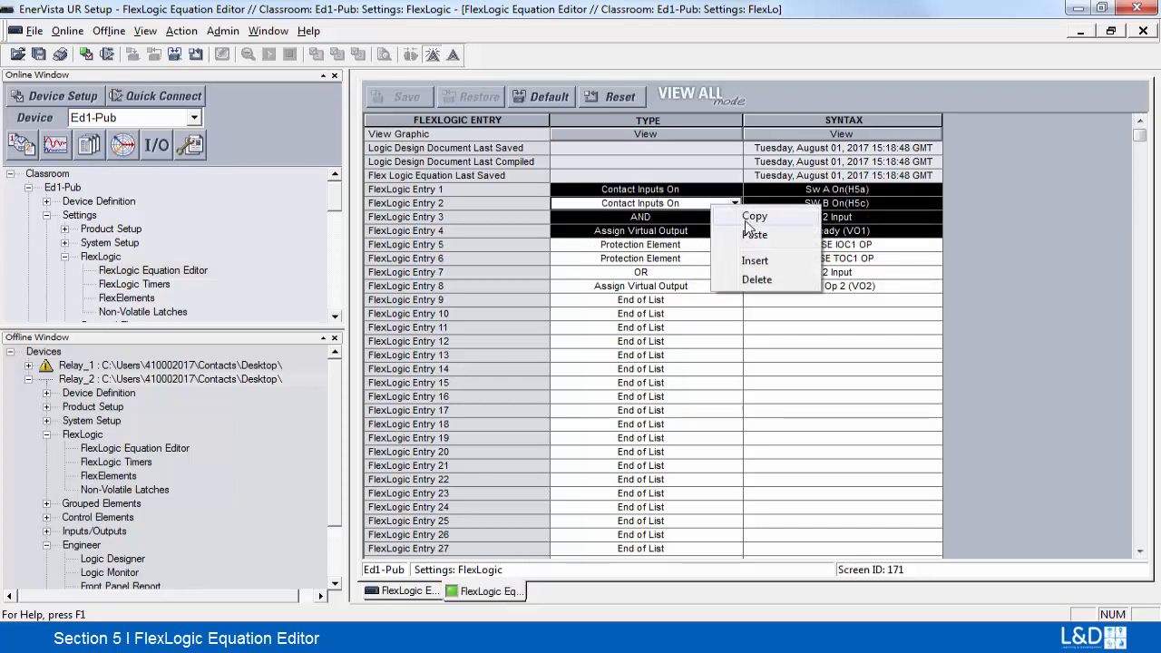
left_click(748, 218)
left_click(599, 302)
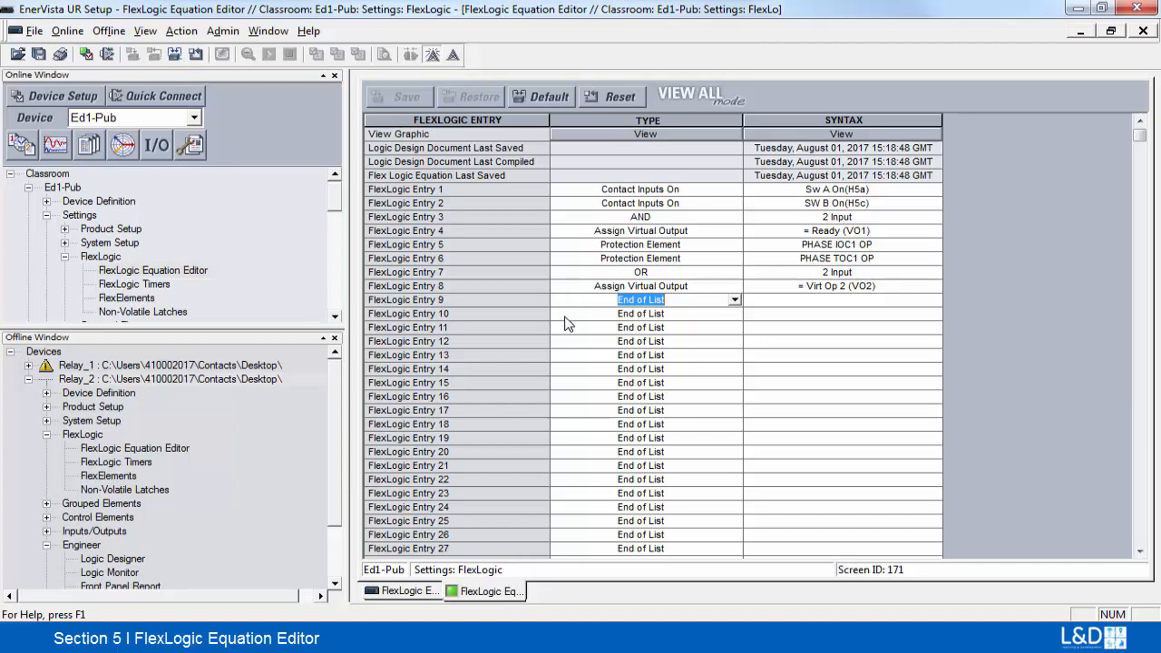
right_click(559, 308)
left_click(606, 332)
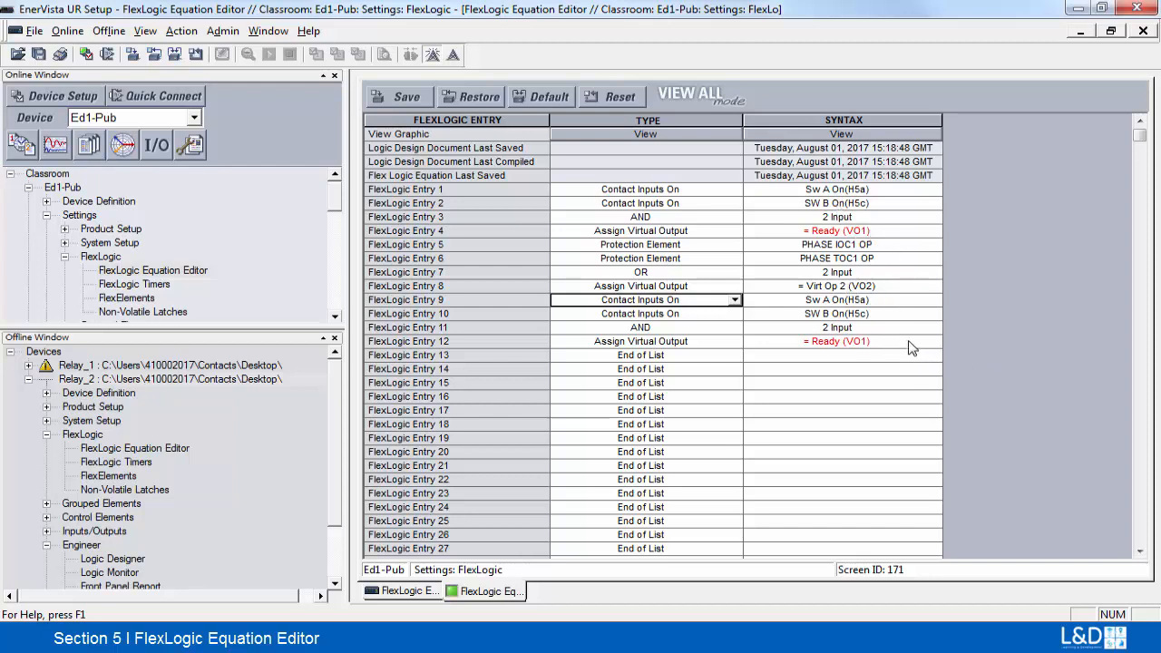
Change the virtual output assigned in FlexLogic Entry 12 to = Vag (VO3).
left_click(932, 343)
left_click(933, 343)
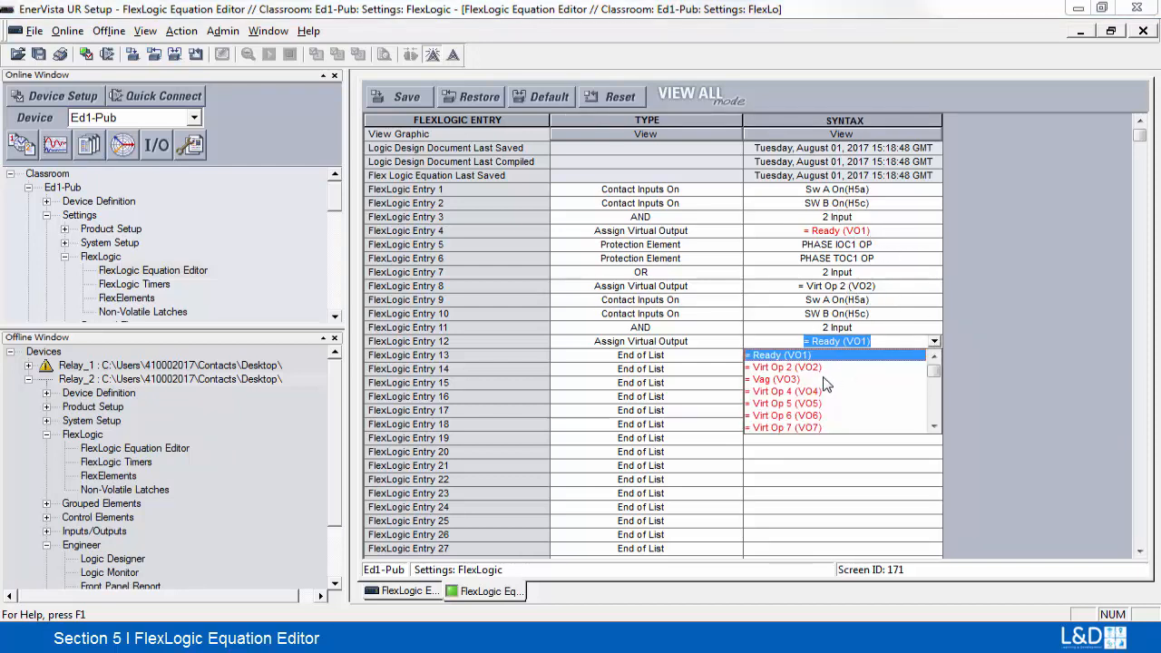
left_click(823, 379)
left_click(878, 438)
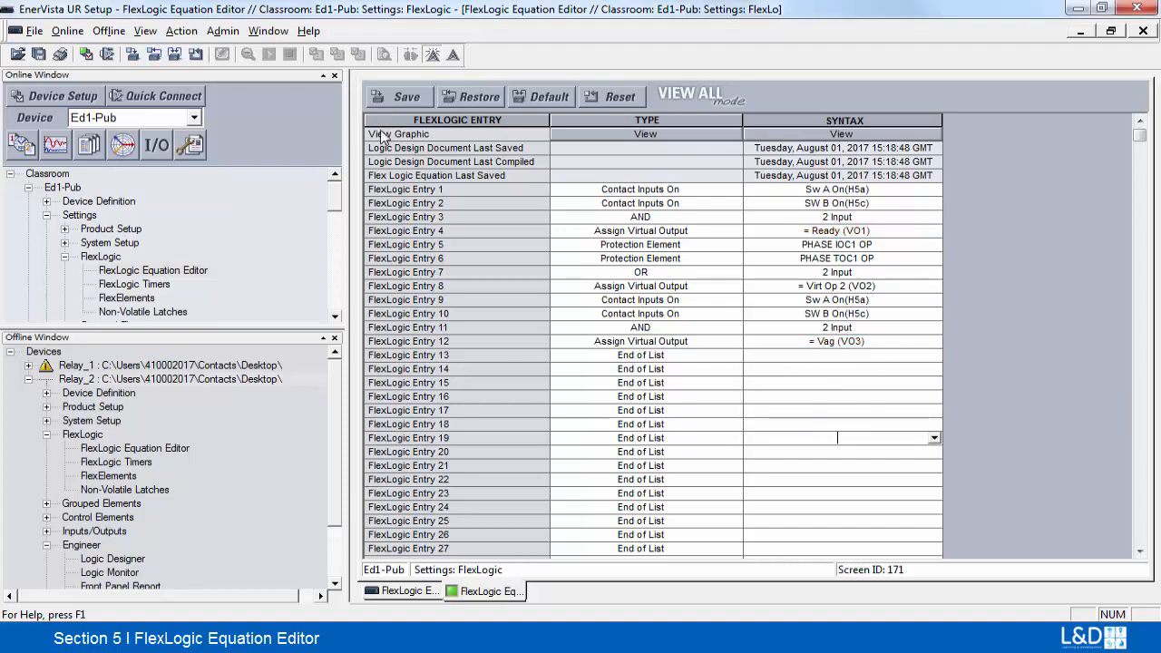
Save the modified FlexLogic equations to Ed1-Pub and confirm the save.
left_click(390, 101)
left_click(424, 100)
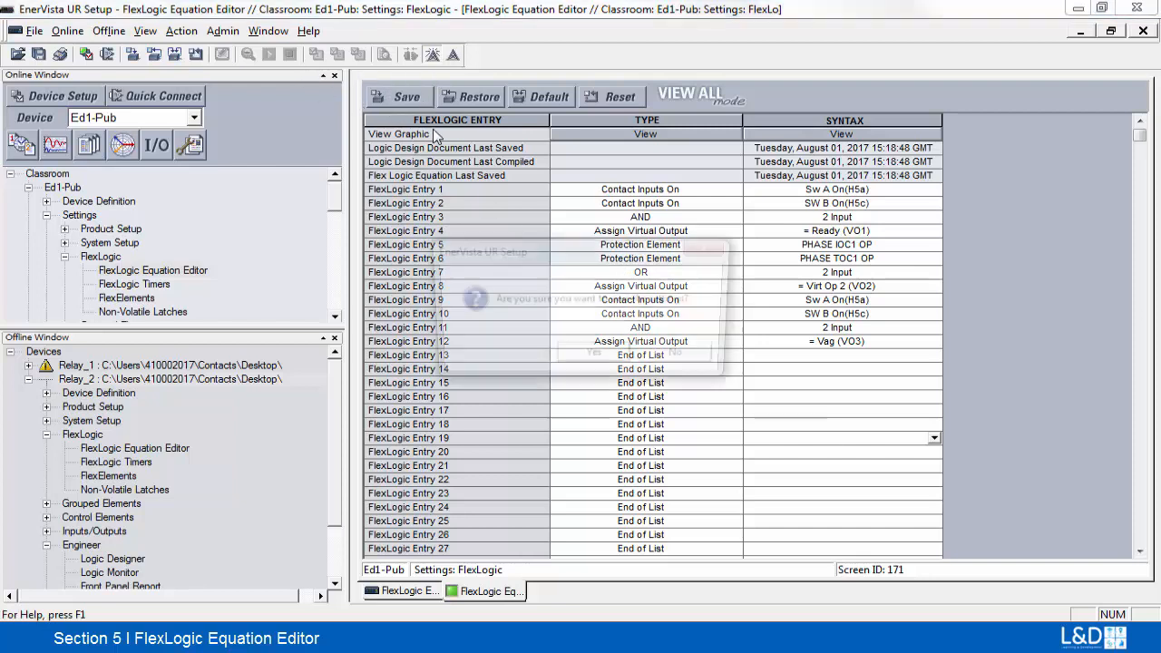
left_click(591, 356)
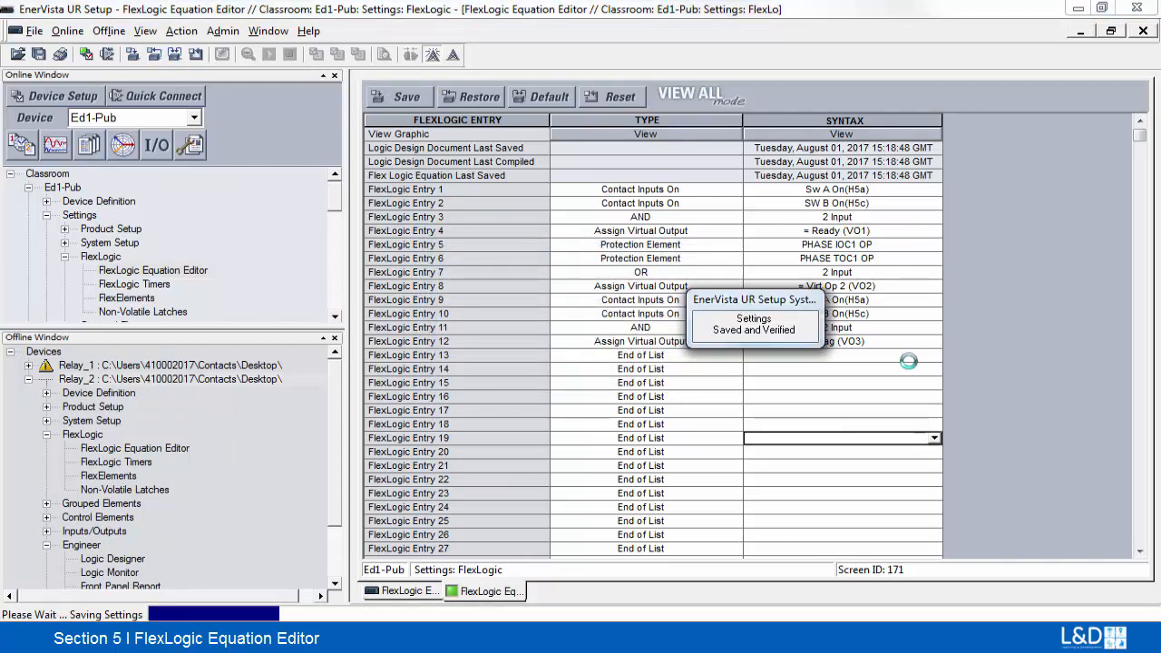
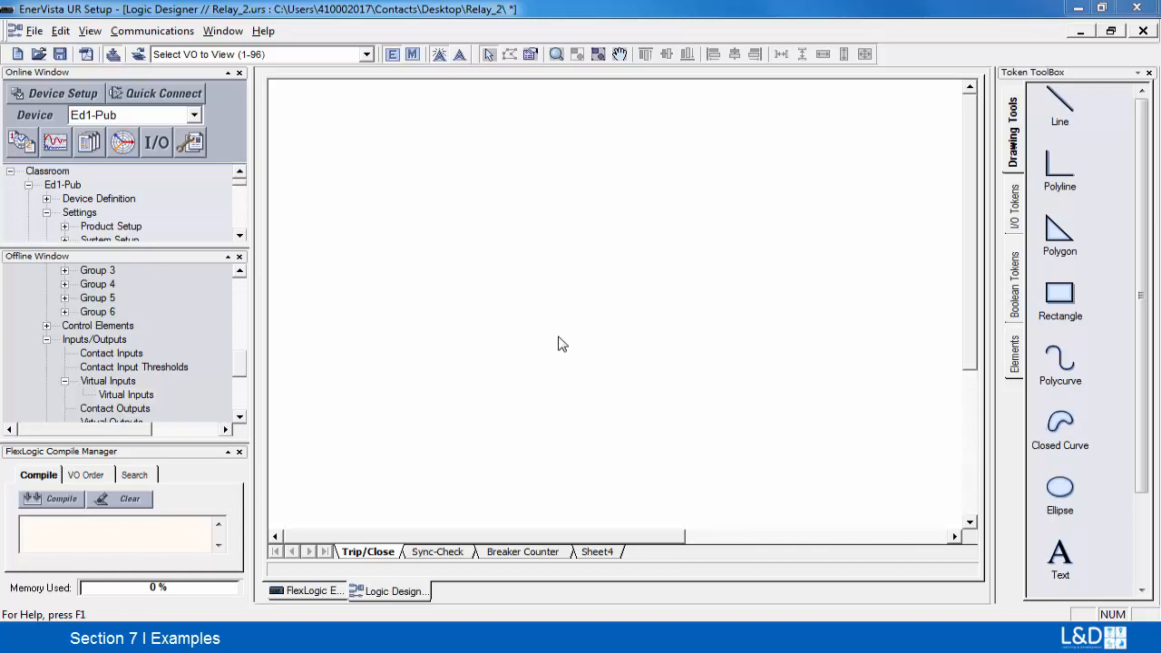
Place an Input token from the I/O tokens in the upper-left area of the Logic Designer's Trip/Close sheet.
left_click(1016, 208)
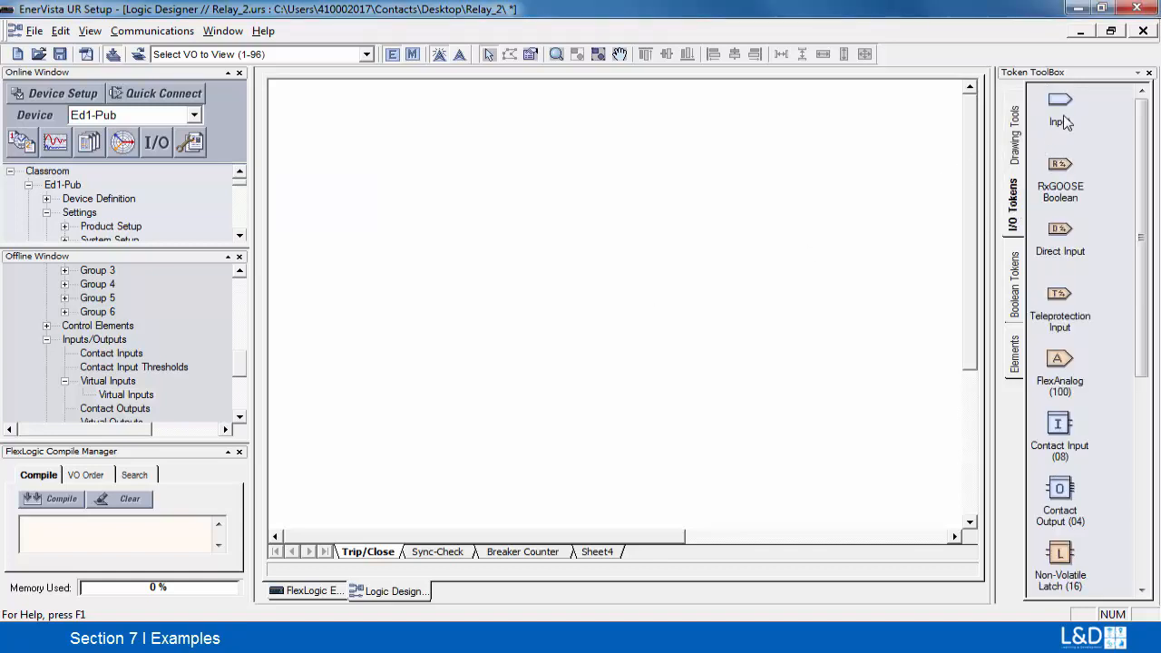
left_click(1070, 104)
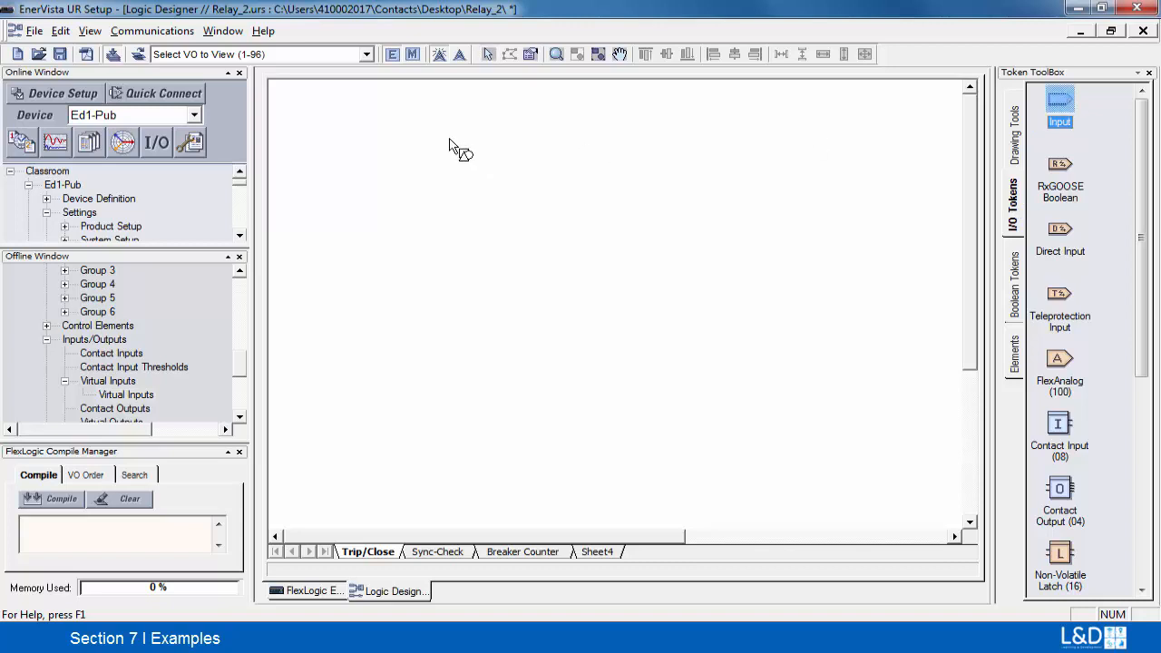
left_click(394, 151)
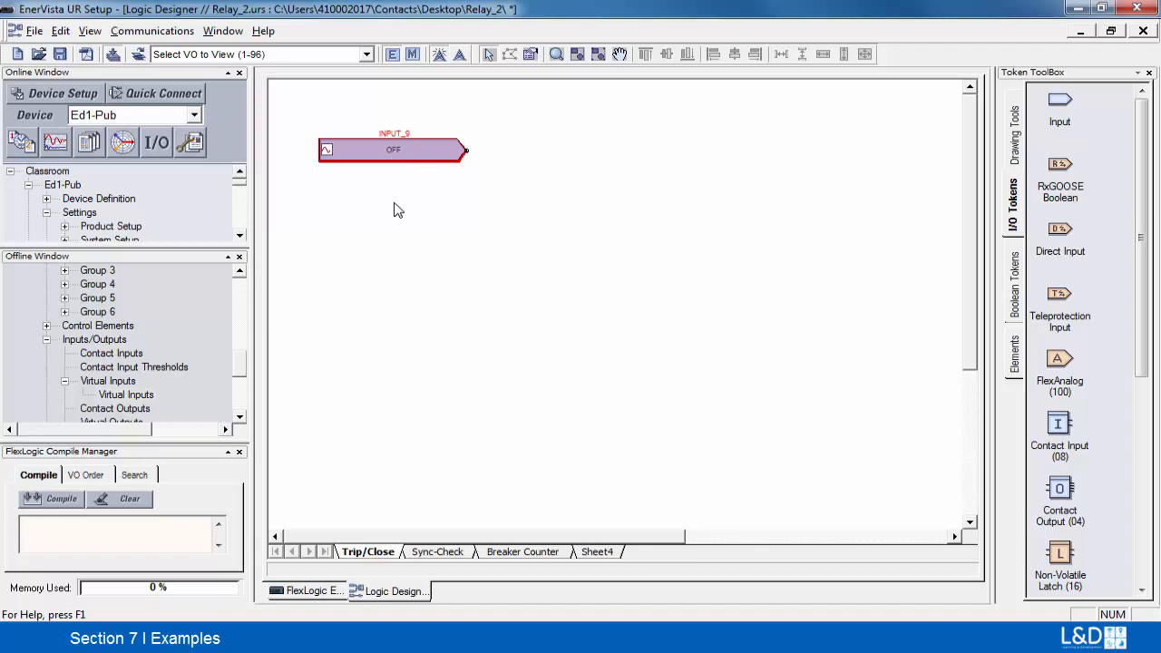
Duplicate the Input token on the Trip/Close sheet, placing the copy directly below the original.
left_click(399, 160)
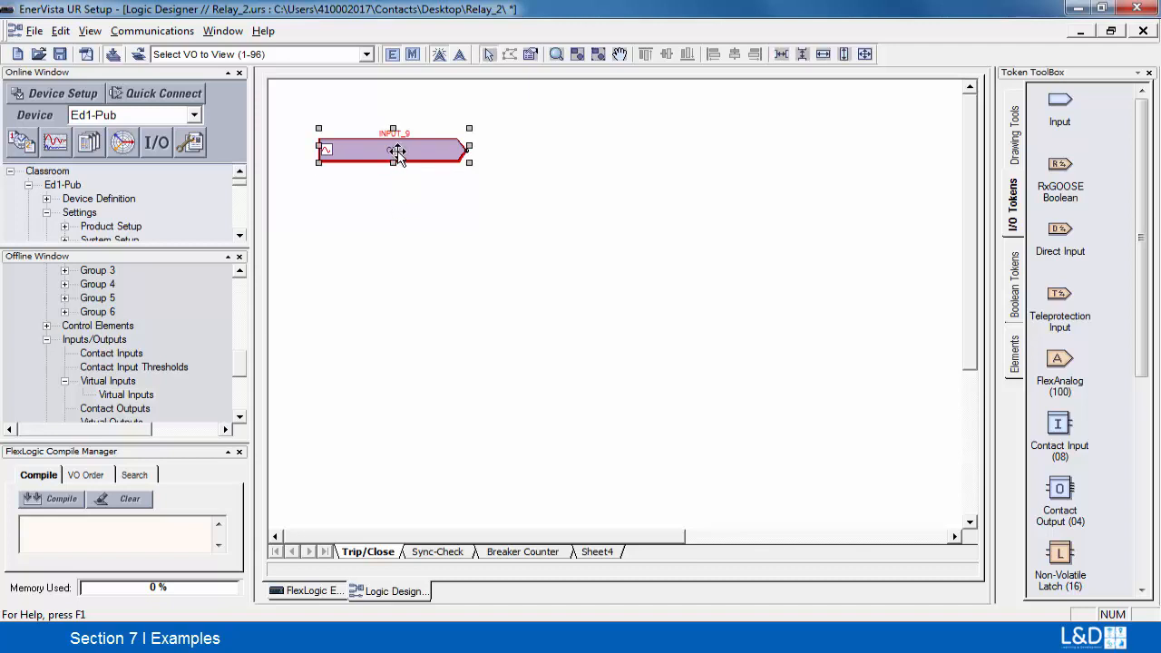
left_click_drag(396, 151, 399, 236)
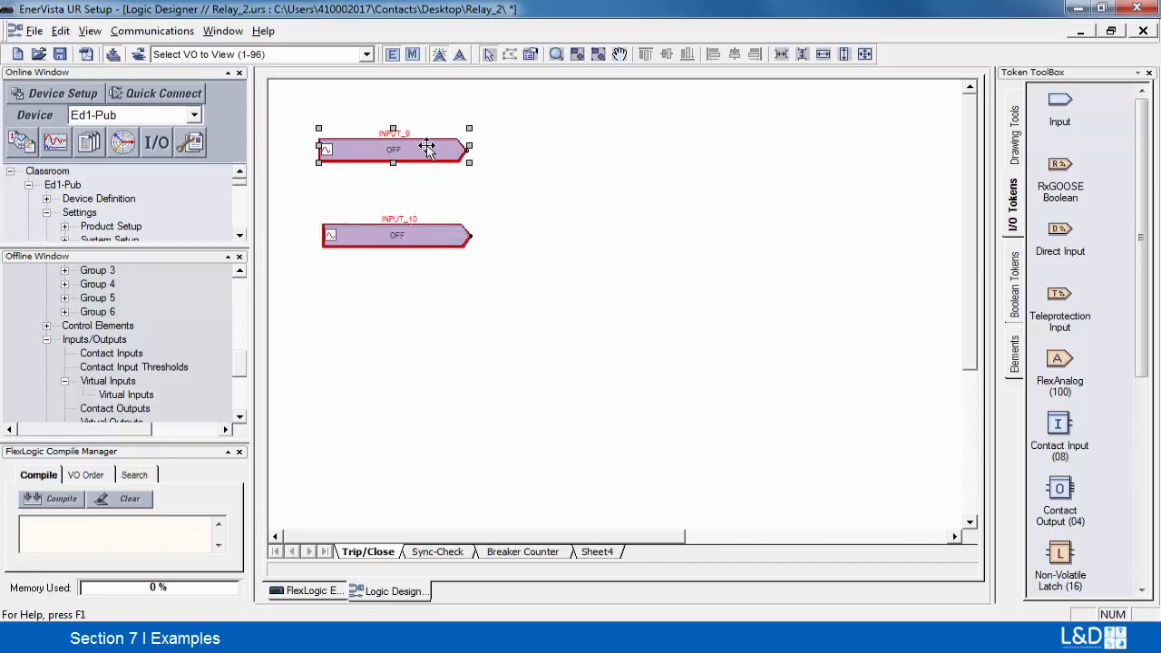
Assign PHASE IOC1 OP from the Protection & Control family to the upper Input token and check its associated settings screen.
double_click(429, 150)
left_click(687, 283)
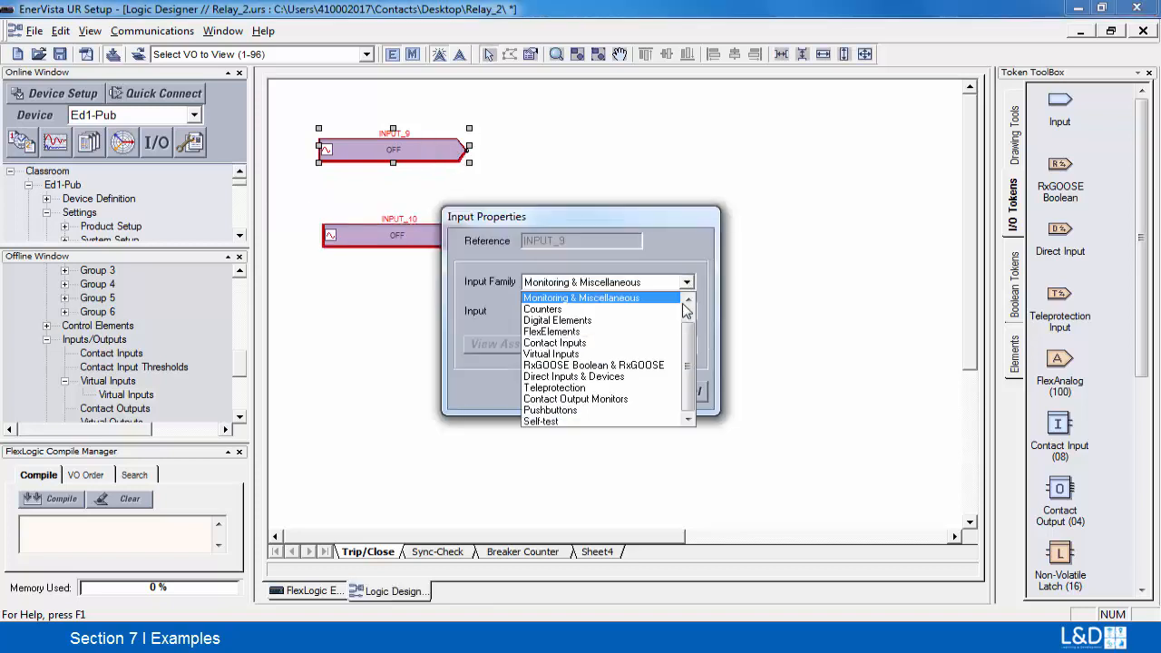
left_click_drag(689, 334, 692, 311)
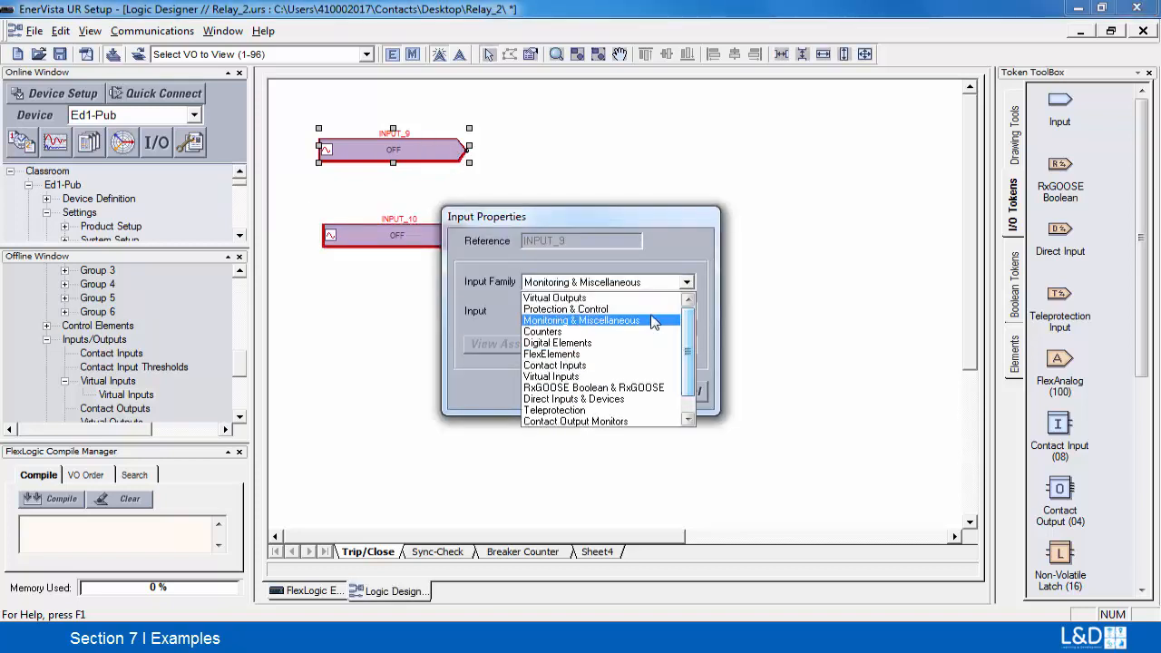
left_click(653, 309)
left_click(688, 312)
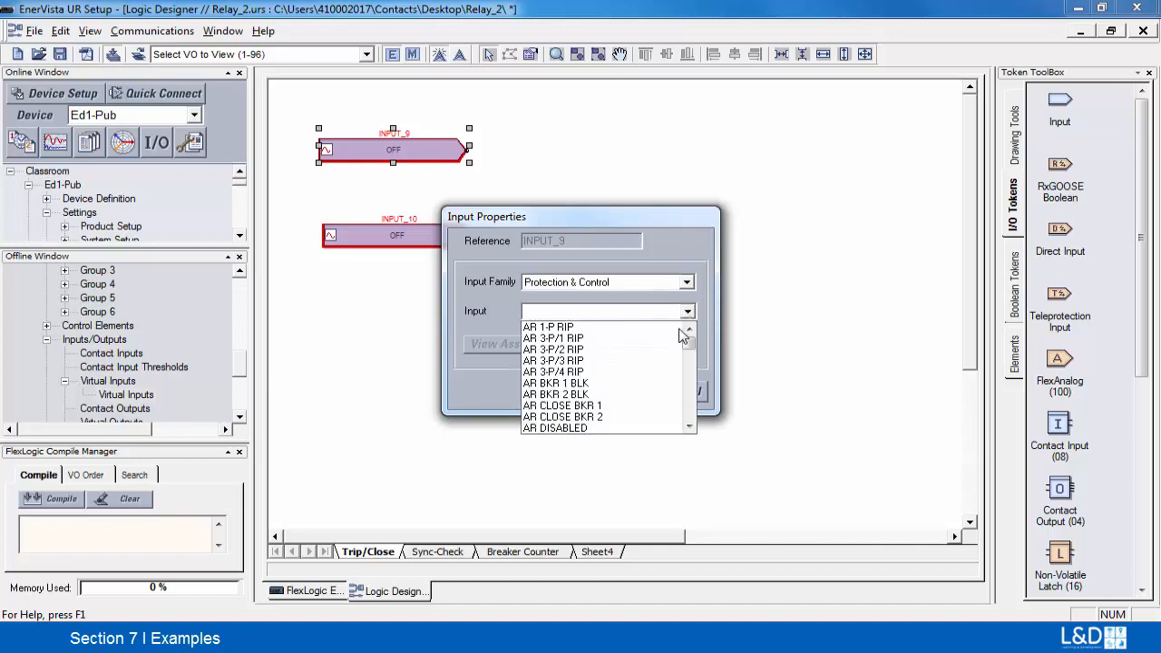
key("p")
key("p")
key("p")
key("p")
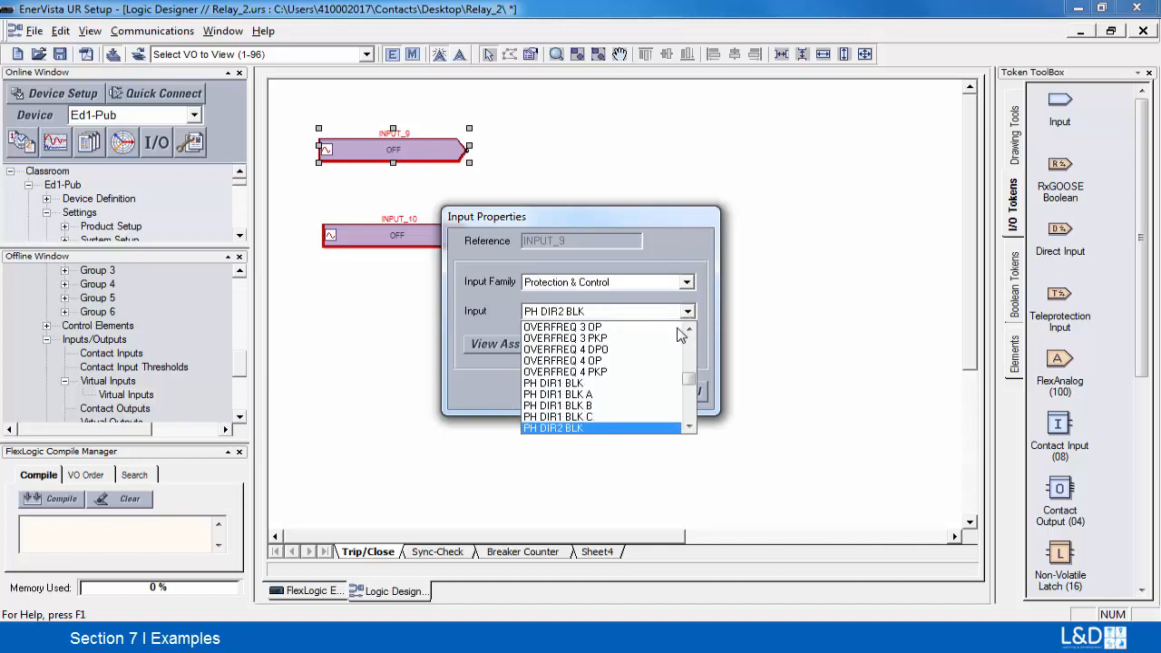
key("p")
key("p")
key("p")
key("p")
key("p")
key("p")
key("p")
key("p")
key("p")
key("p")
key("p")
key("p")
key("p")
key("p")
key("p")
key("p")
key("p")
key("p")
key("p")
key("p")
key("p")
key("p")
key("p")
key("p")
key("p")
key("p")
key("p")
key("p")
key("p")
key("p")
key("p")
key("p")
key("p")
key("p")
key("p")
key("p")
key("p")
key("p")
key("p")
key("p")
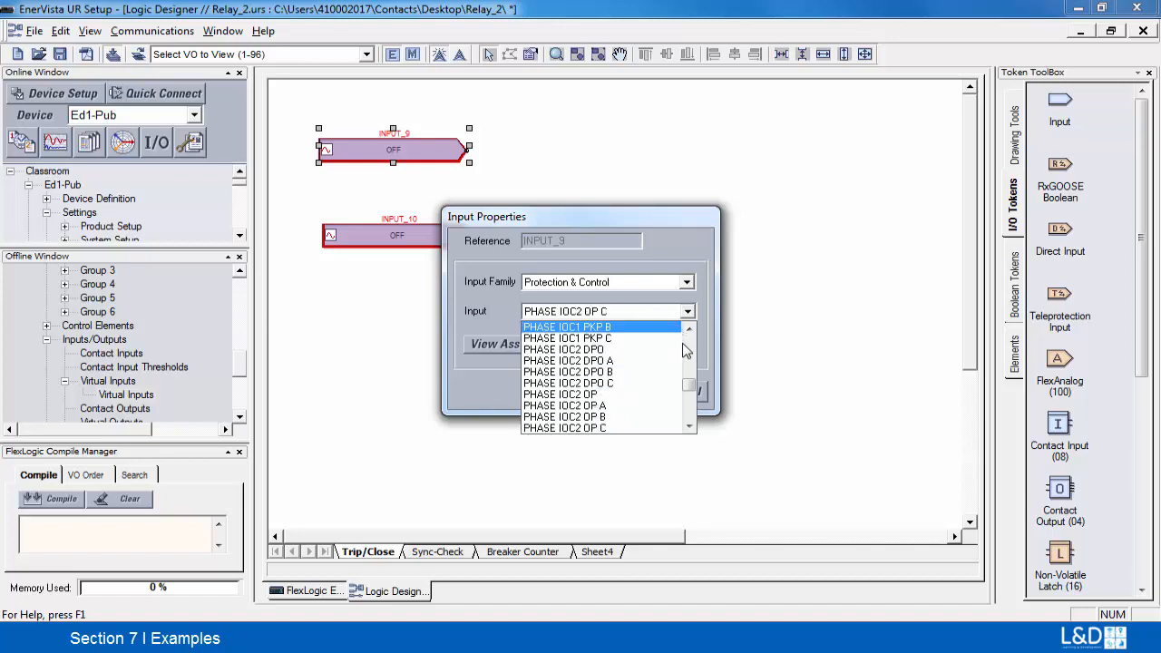
scroll(689, 344, "up", 3)
scroll(689, 349, "up", 3)
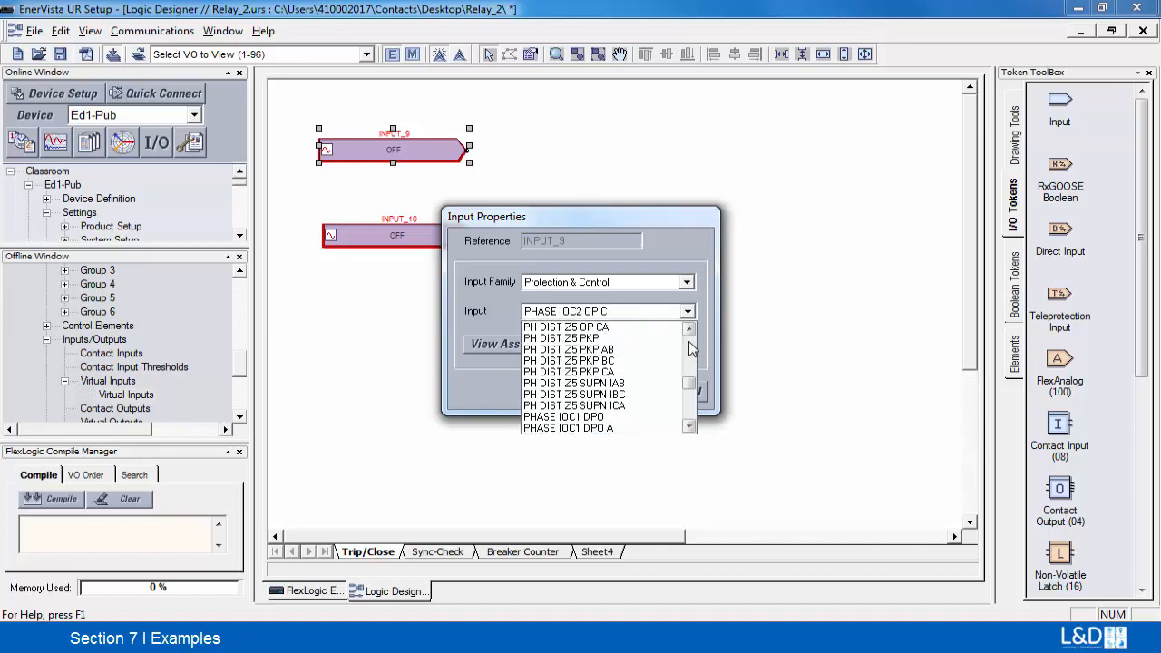
scroll(690, 354, "down", 2)
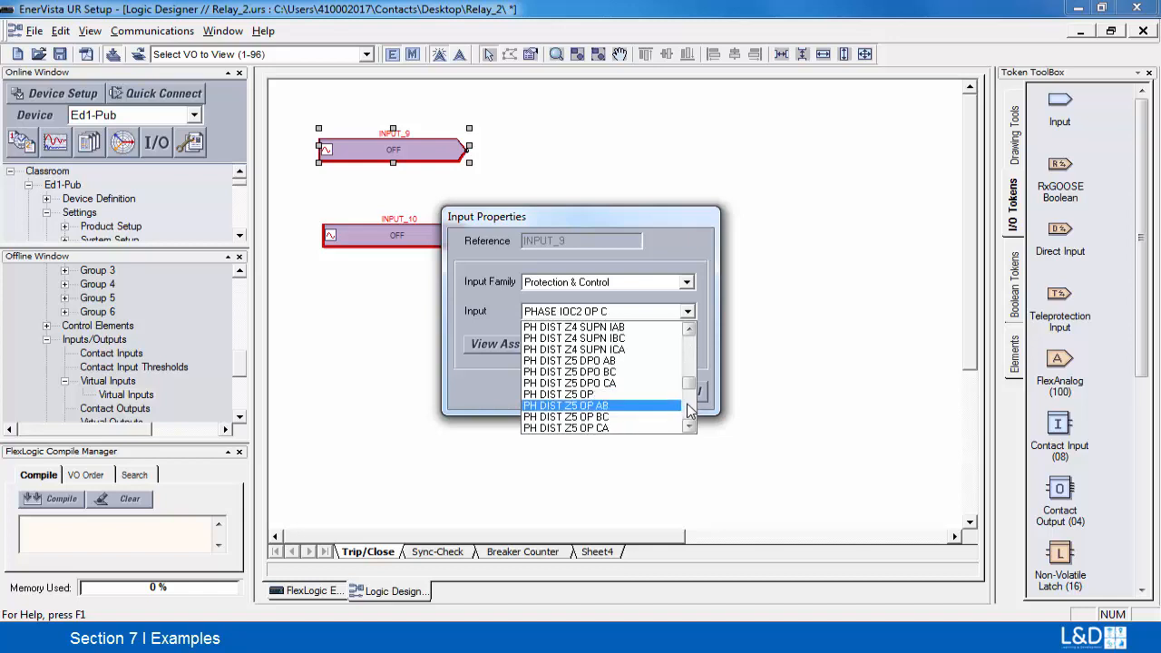
scroll(689, 410, "up", 2)
scroll(690, 410, "down", 3)
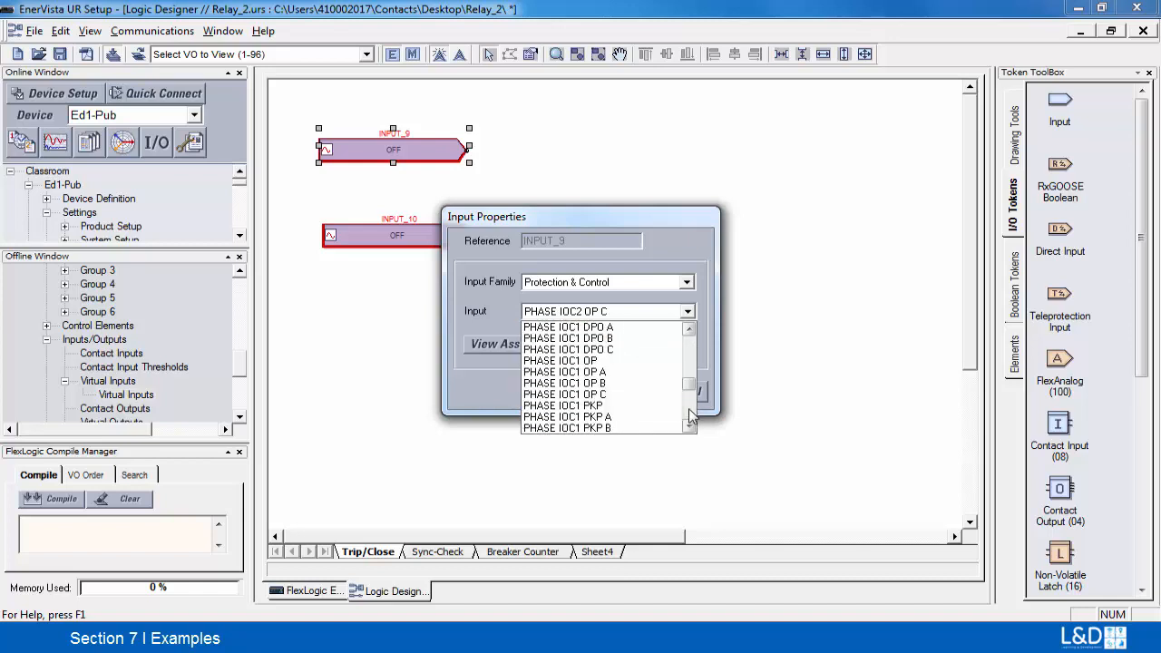
left_click(563, 360)
left_click(534, 344)
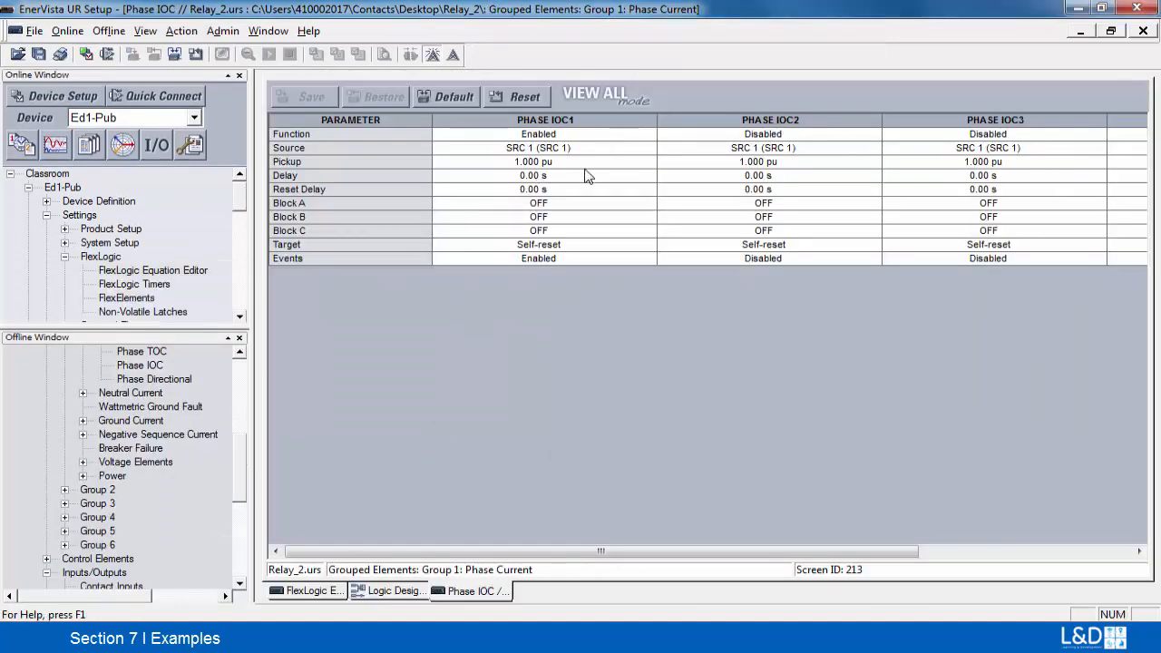
left_click(1143, 30)
Assign Remote Close On (VI1) from the Virtual Inputs family to the lower Input token.
double_click(413, 240)
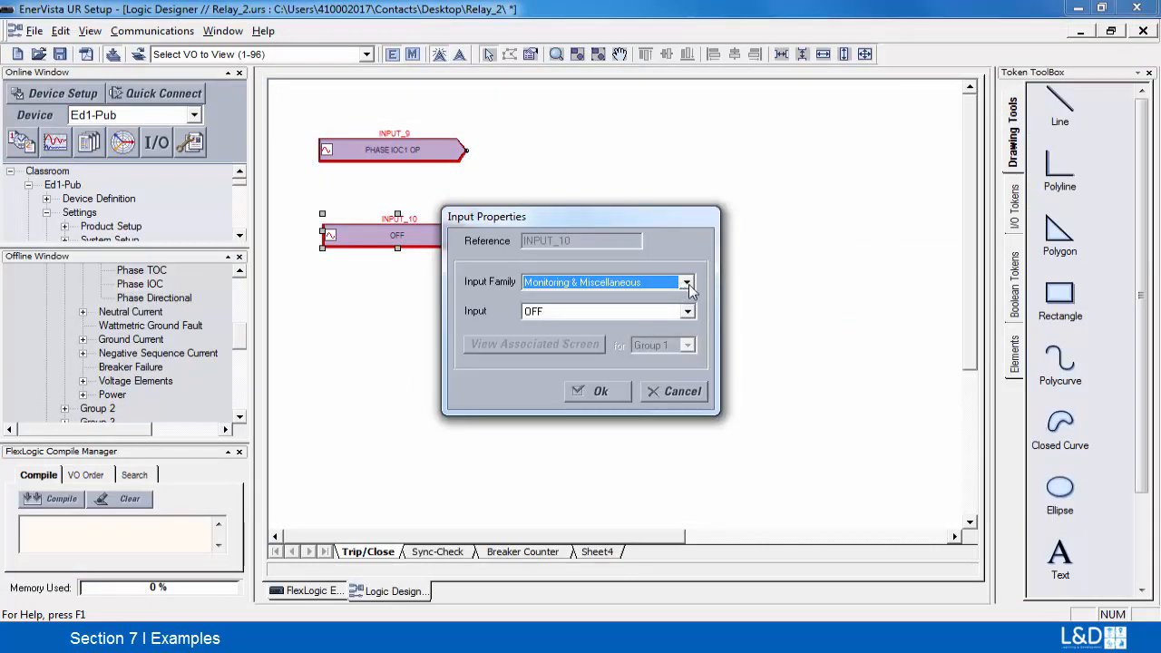
left_click(687, 284)
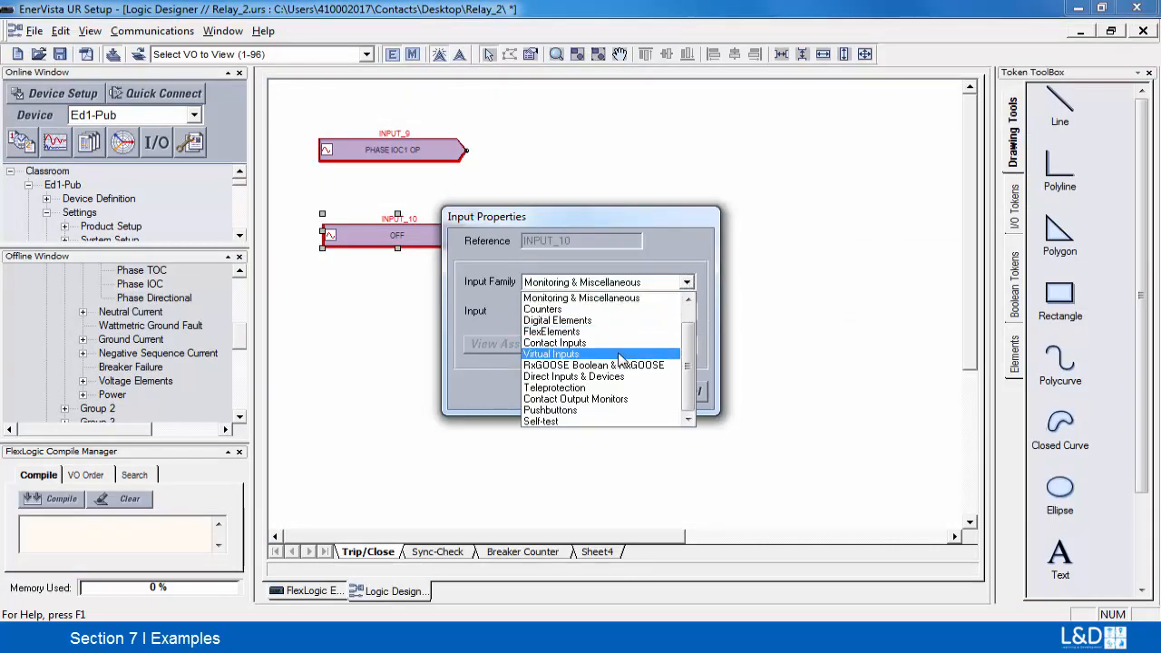
left_click(624, 354)
left_click(689, 313)
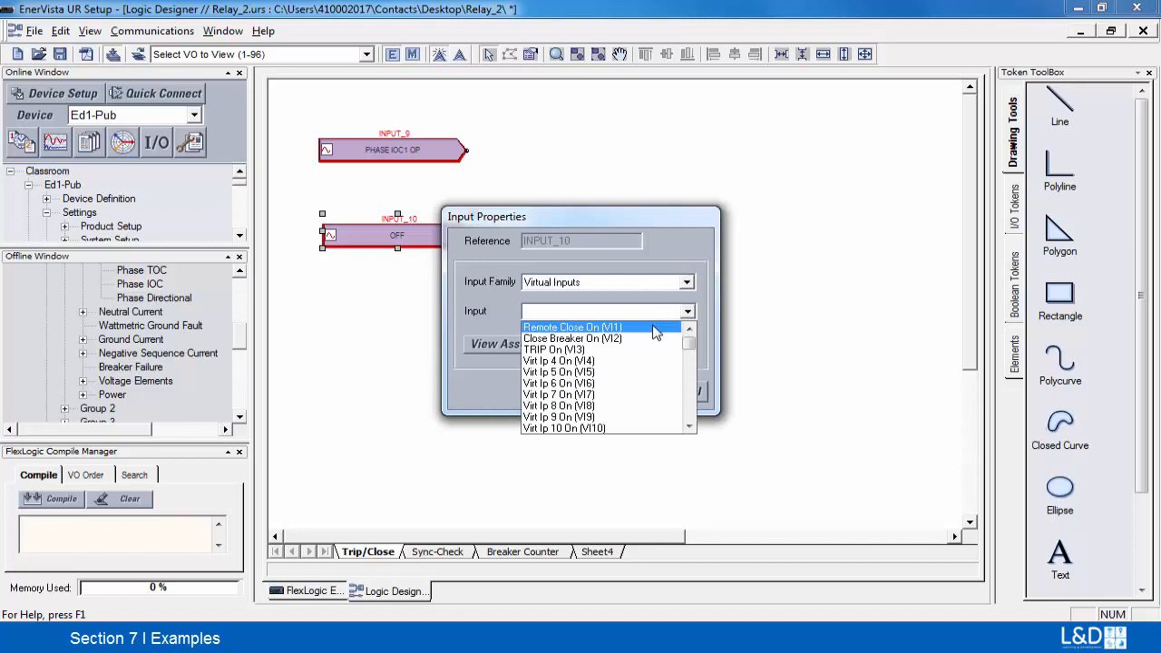
left_click(598, 328)
Change the Virtual Input 1 ID to Trip Breaker in the token's associated settings, save it and return to the logic sheet.
left_click(562, 344)
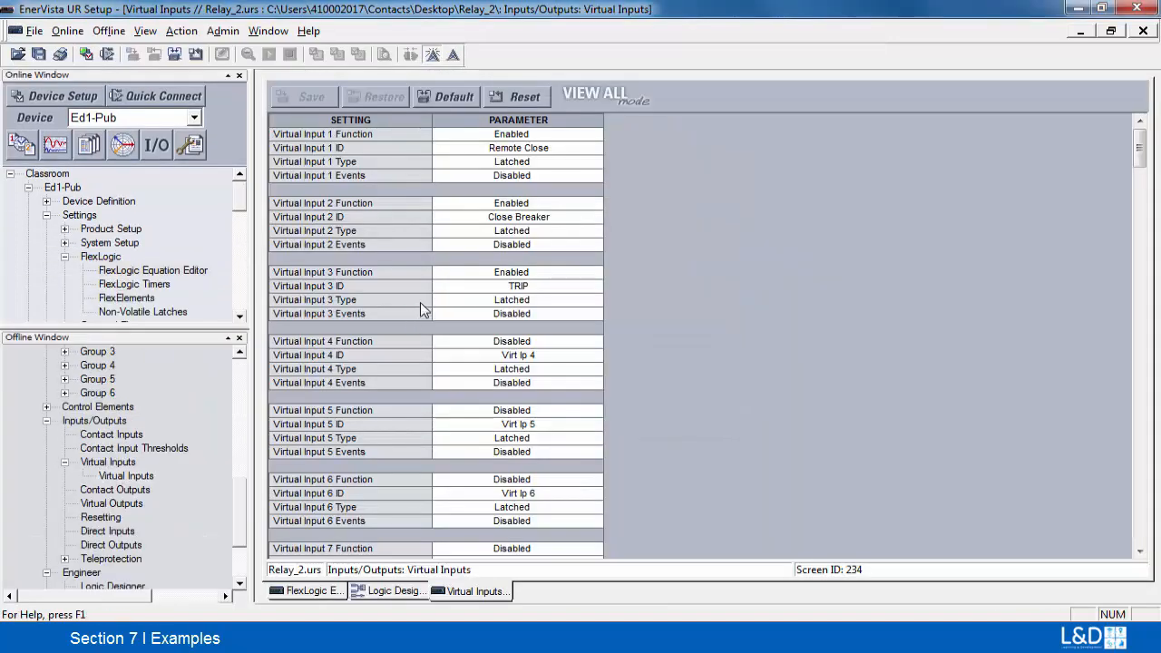
left_click(559, 148)
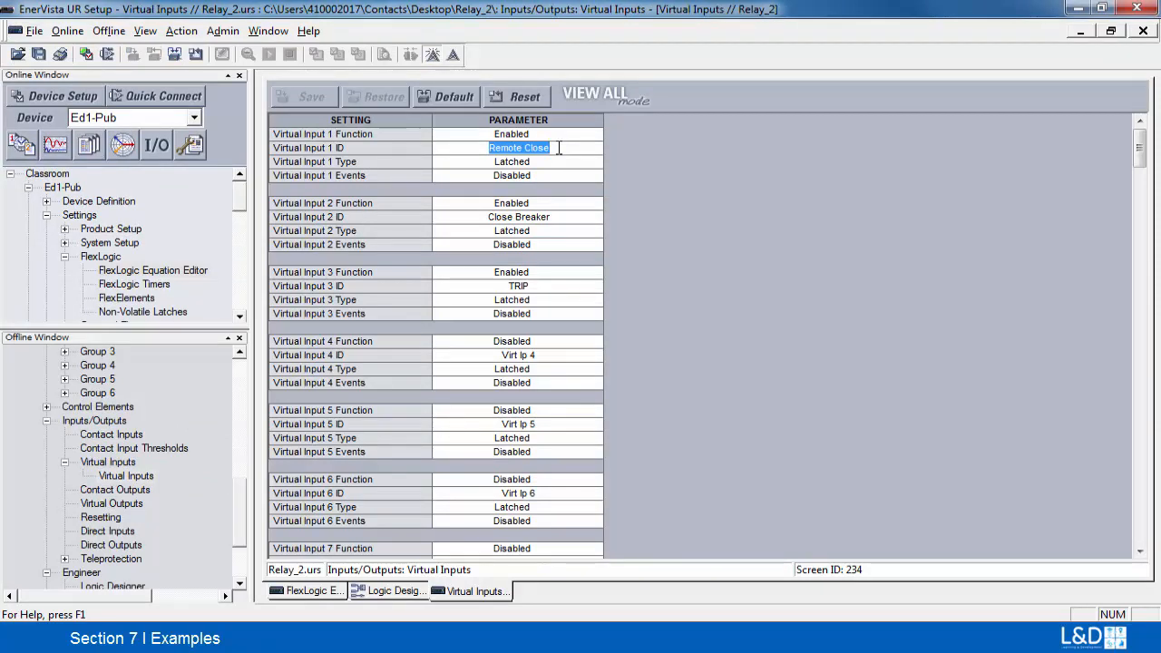
type("Tr")
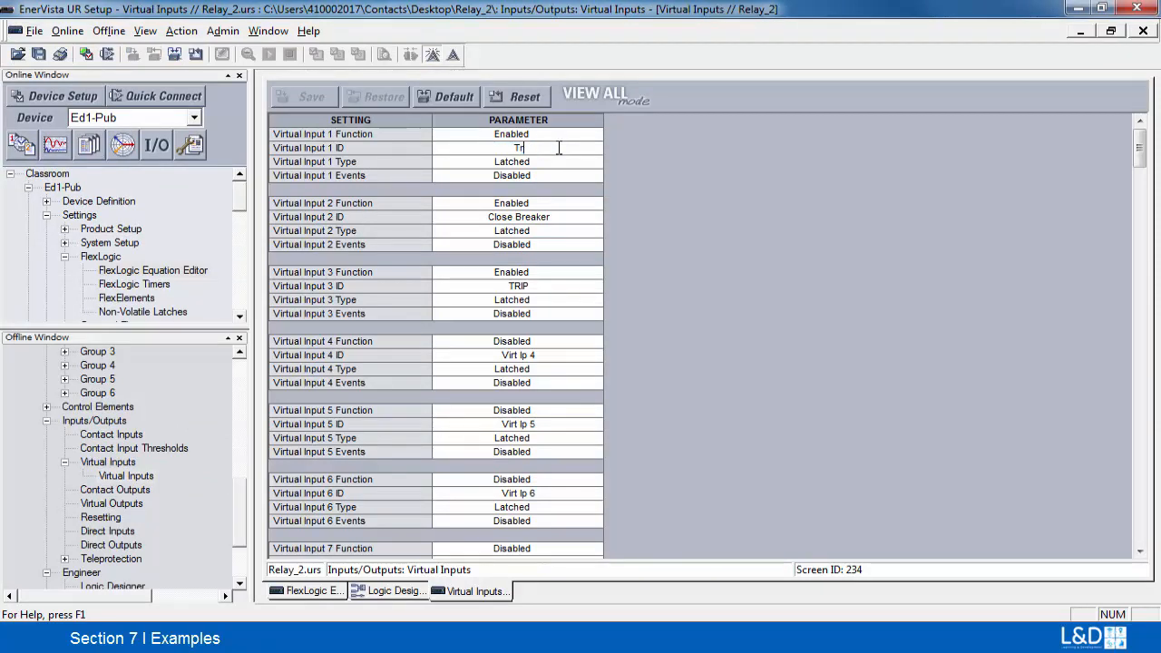
type("ip Bre")
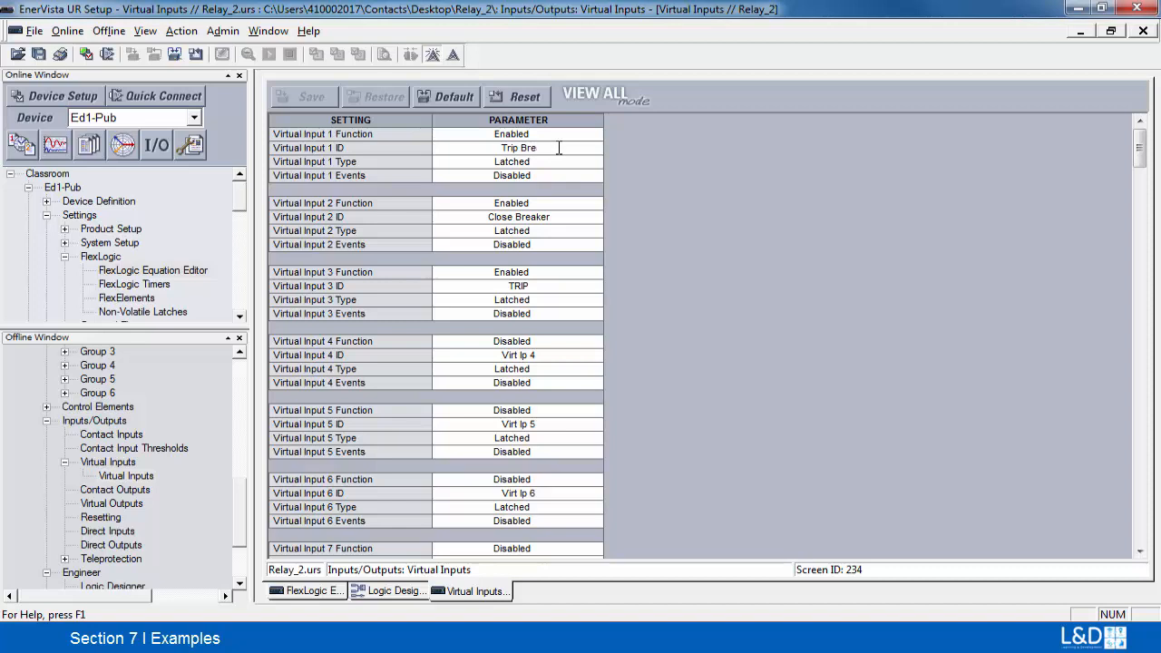
type("aker")
key("Return")
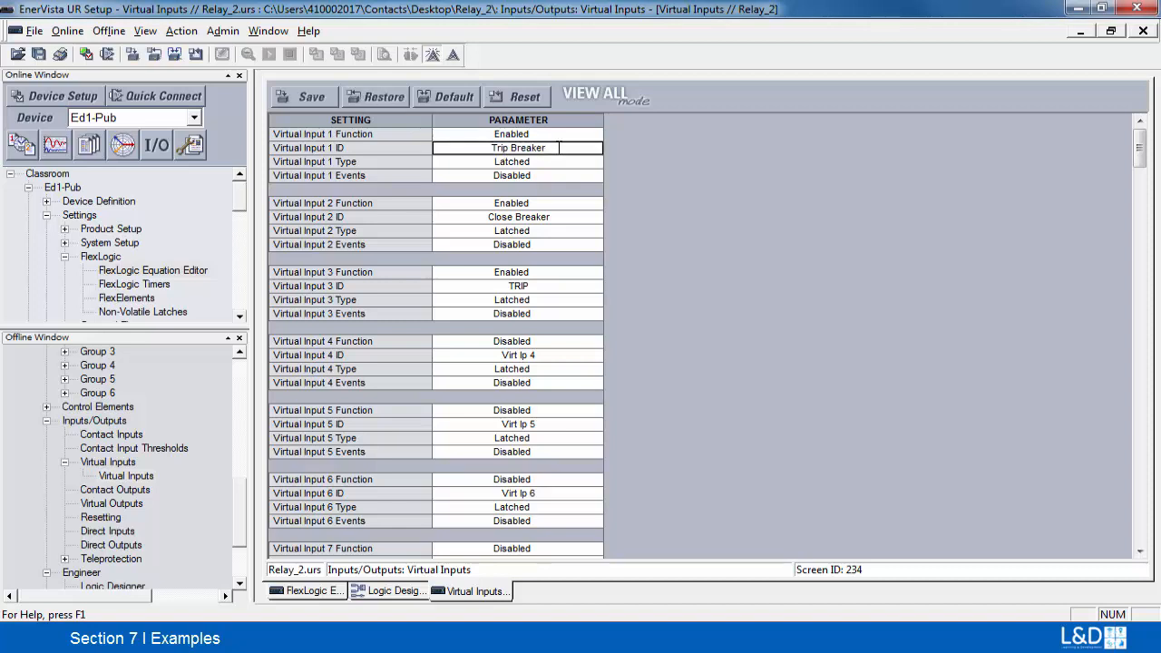
left_click(301, 96)
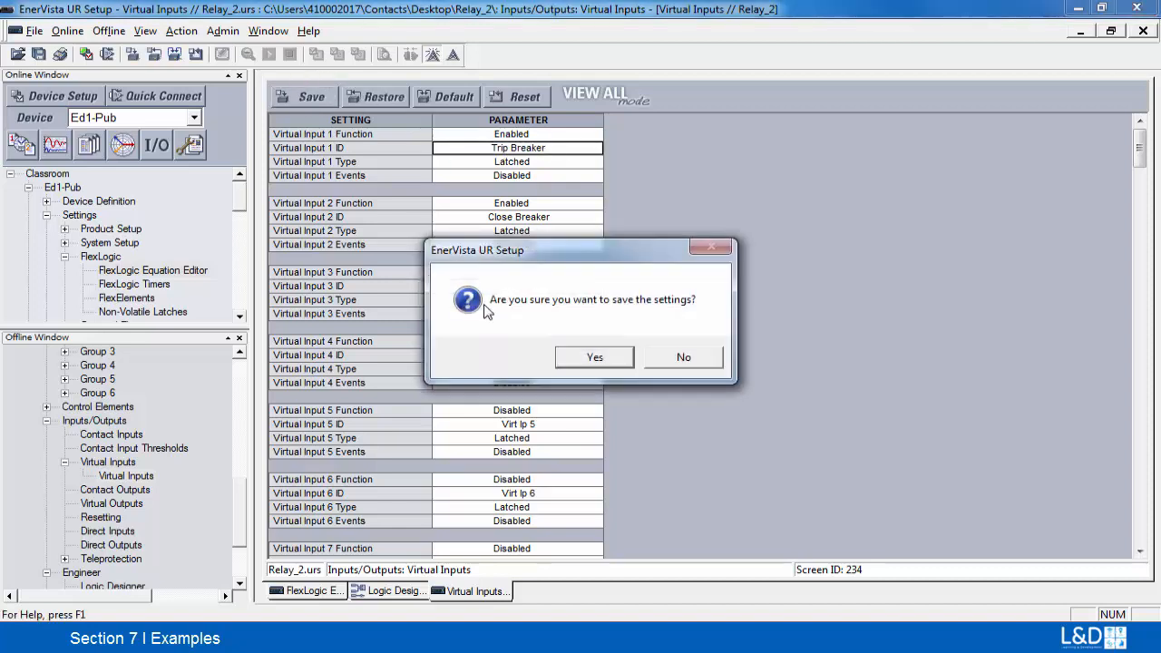
left_click(594, 358)
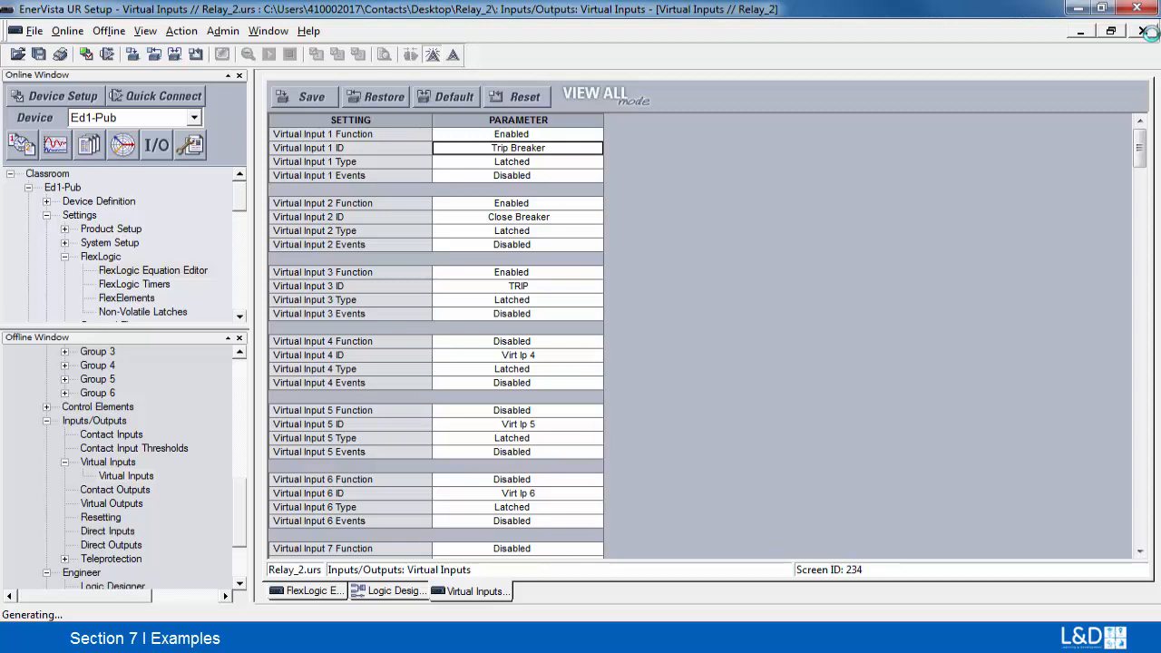
left_click(1143, 31)
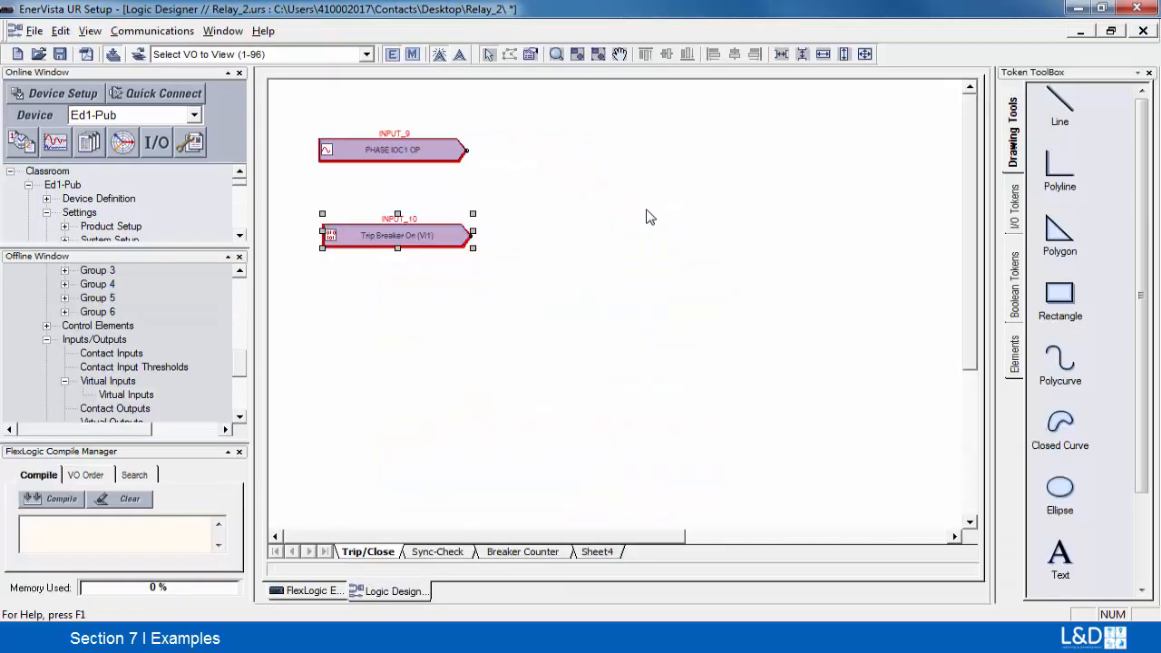
Place an OR Gate from the Boolean tokens beside the two Input tokens, vertically between them.
left_click(1015, 225)
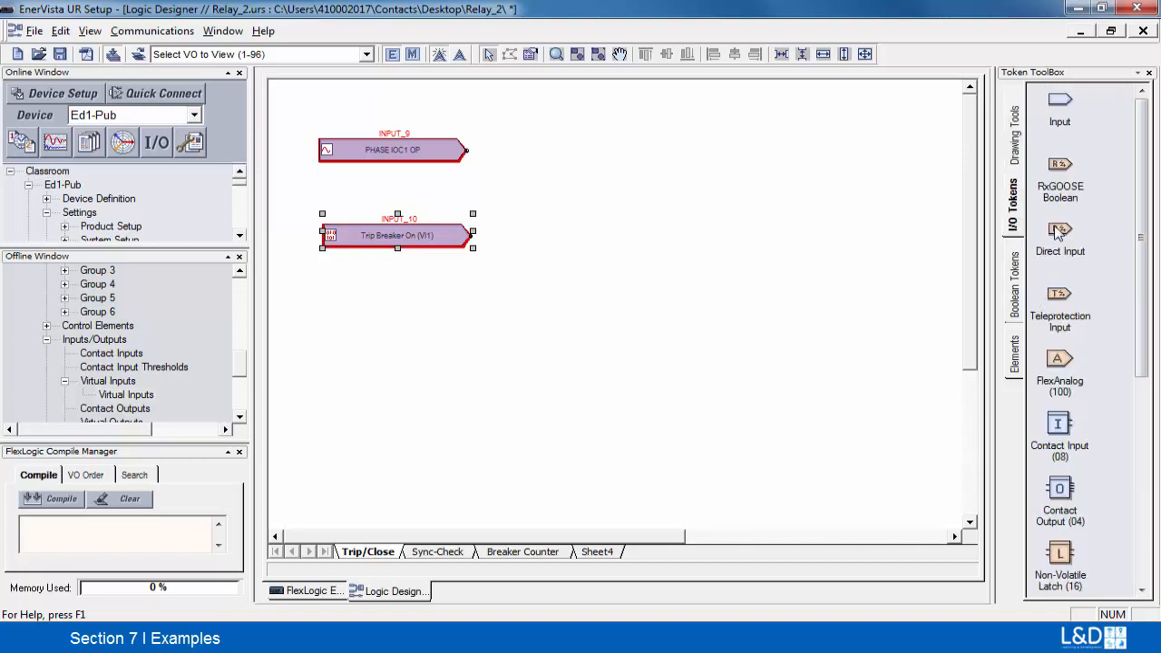
left_click(1015, 289)
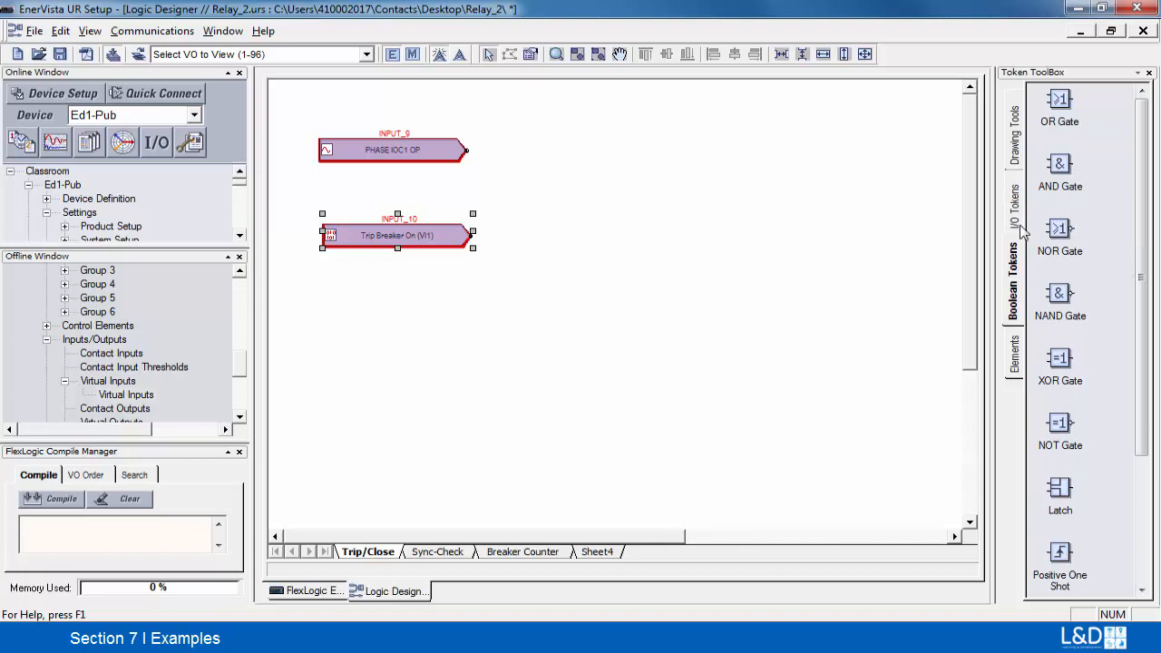
left_click(1056, 114)
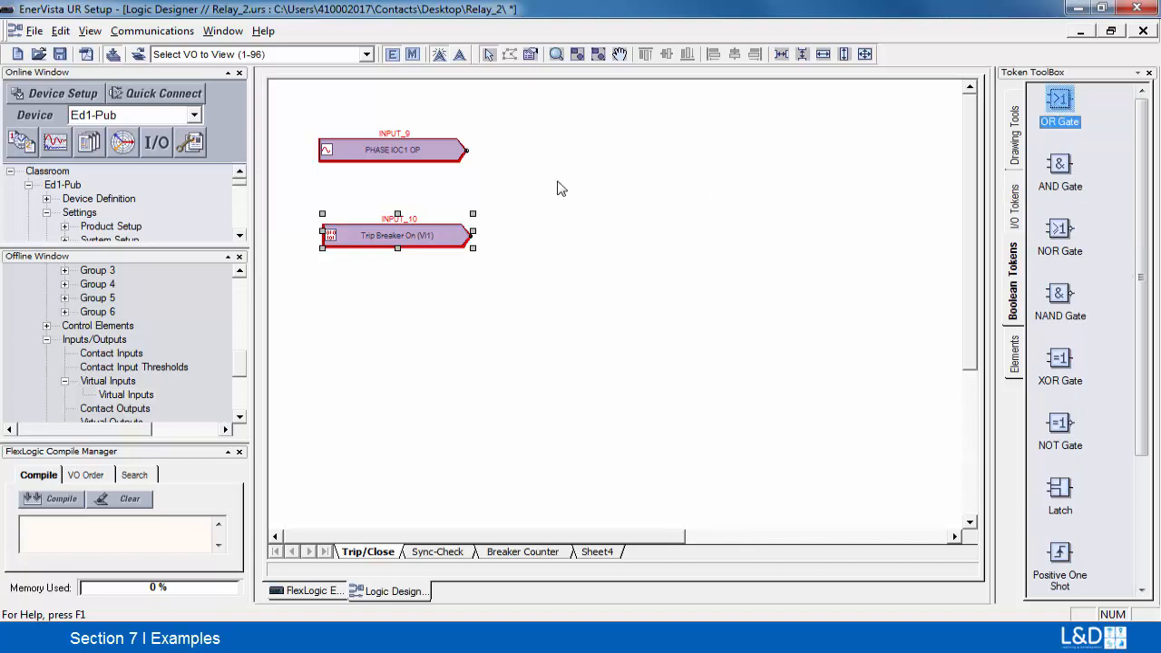
key("Escape")
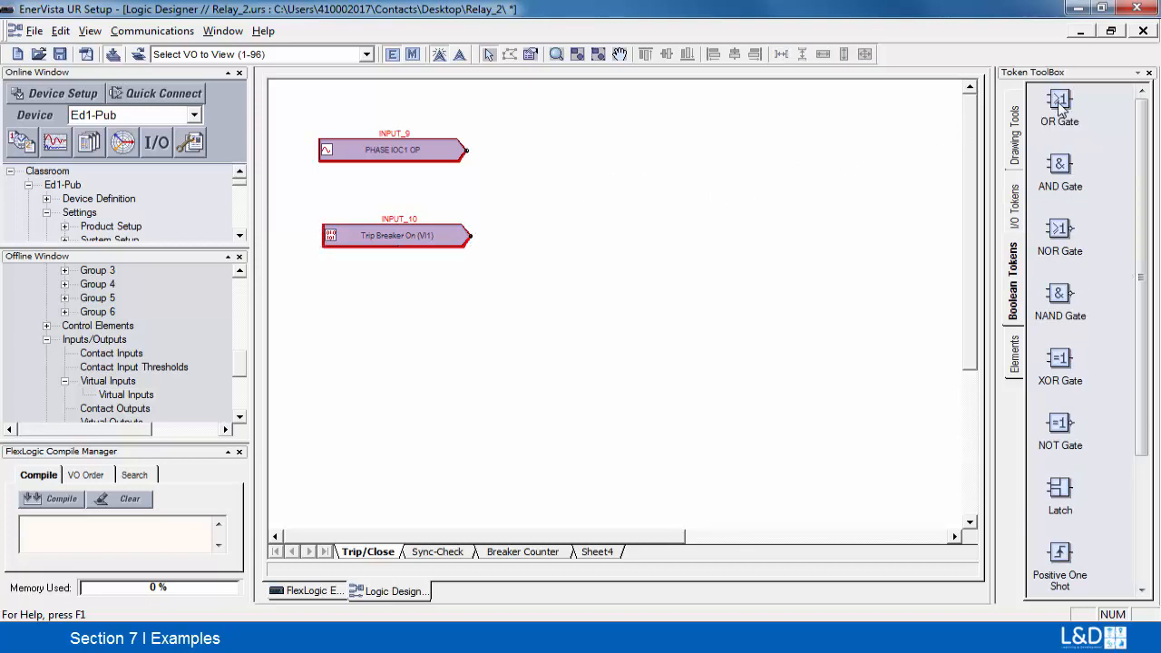
left_click(1059, 107)
left_click(559, 194)
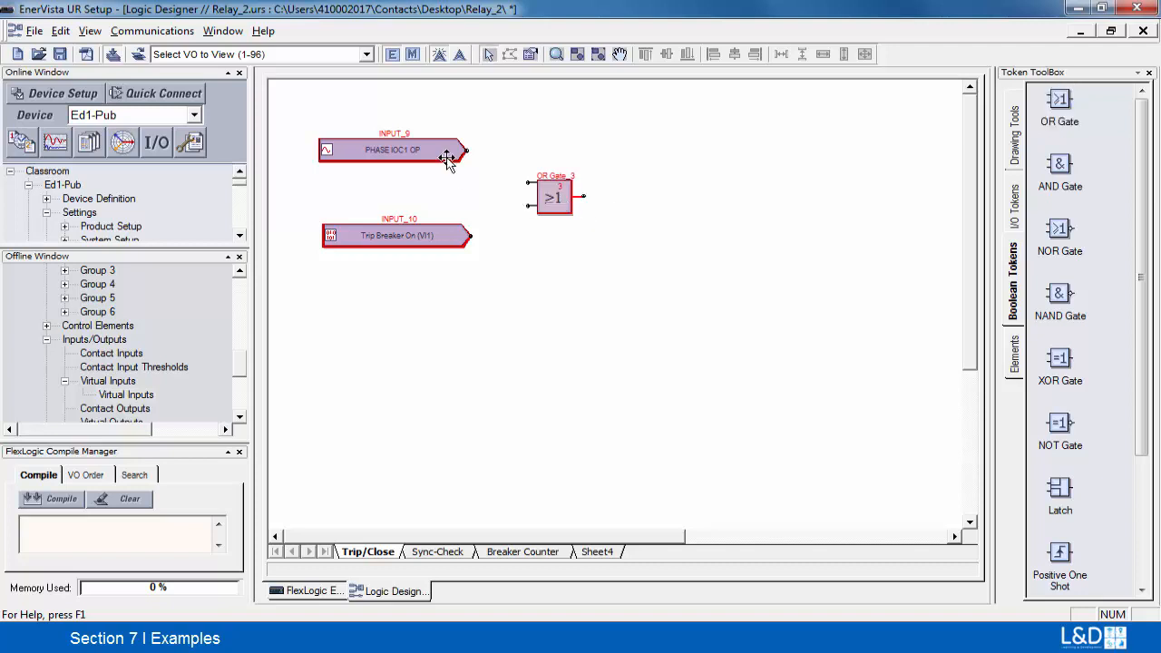
Wire the PHASE IOC1 OP and Trip Breaker On (VI1) tokens to the two inputs of the OR gate.
left_click_drag(466, 151, 548, 192)
left_click_drag(517, 186, 518, 188)
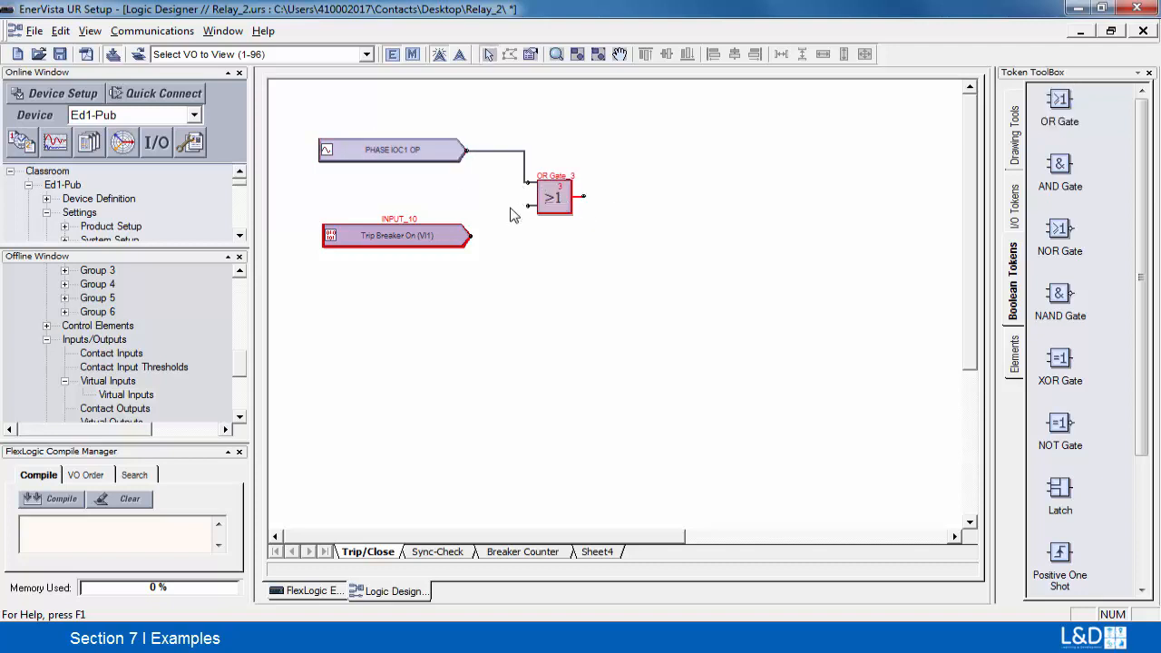
left_click_drag(470, 237, 528, 207)
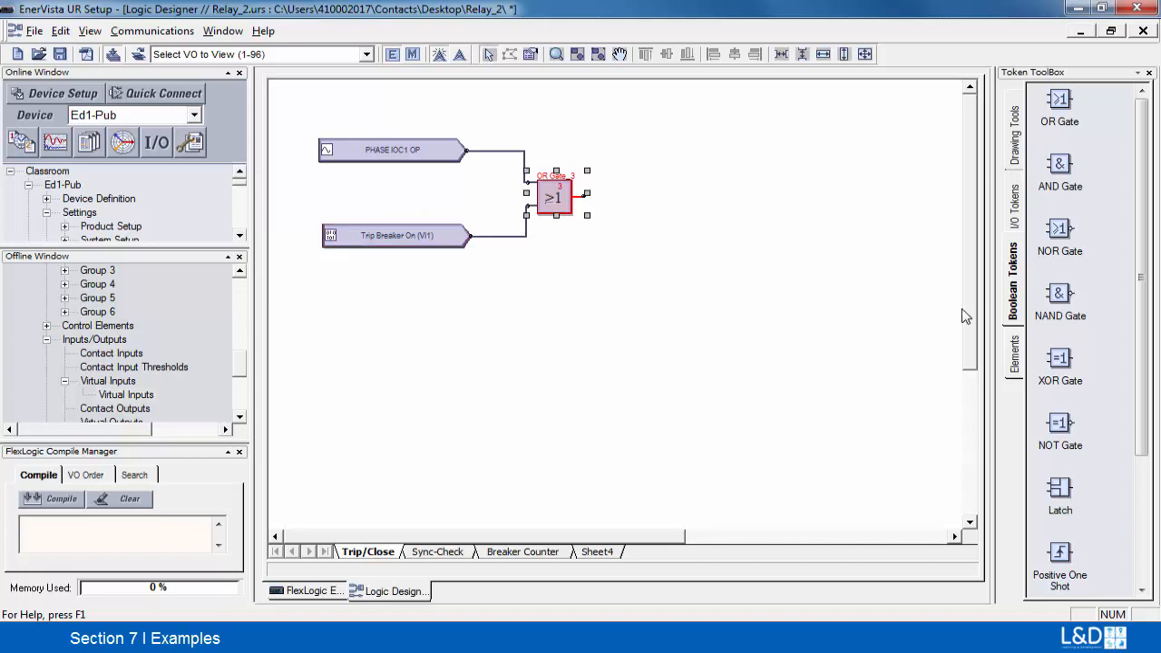
Place a Virtual Output token after the OR gate and a Contact Output token beyond it.
left_click(1007, 292)
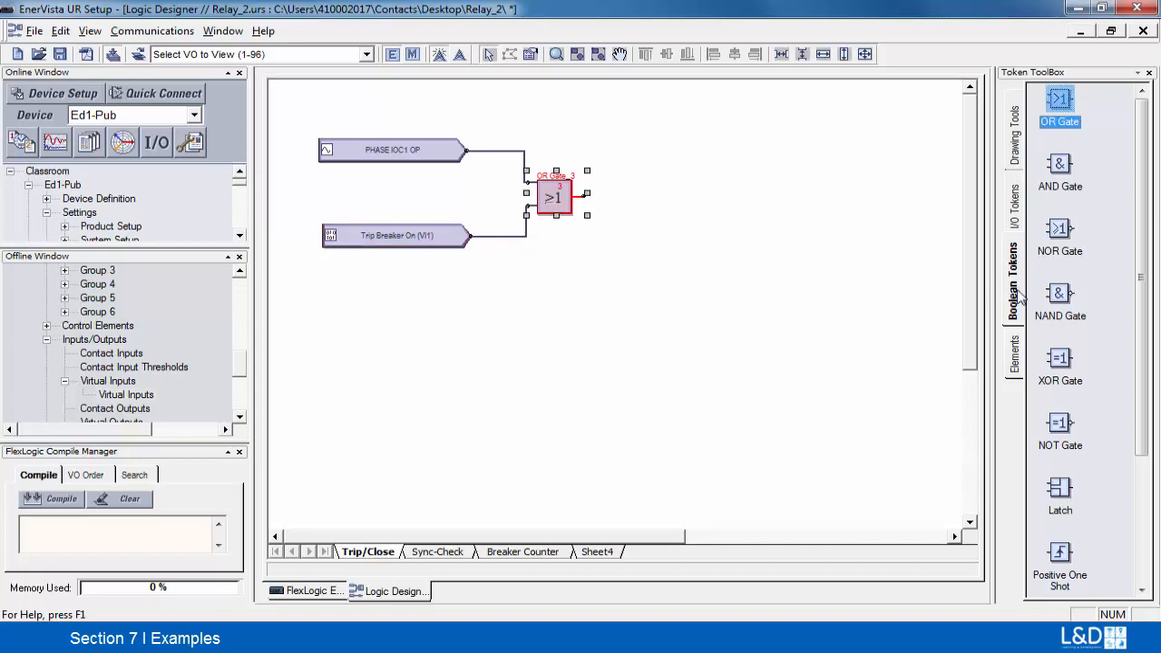
left_click_drag(1142, 305, 1152, 402)
left_click(1015, 219)
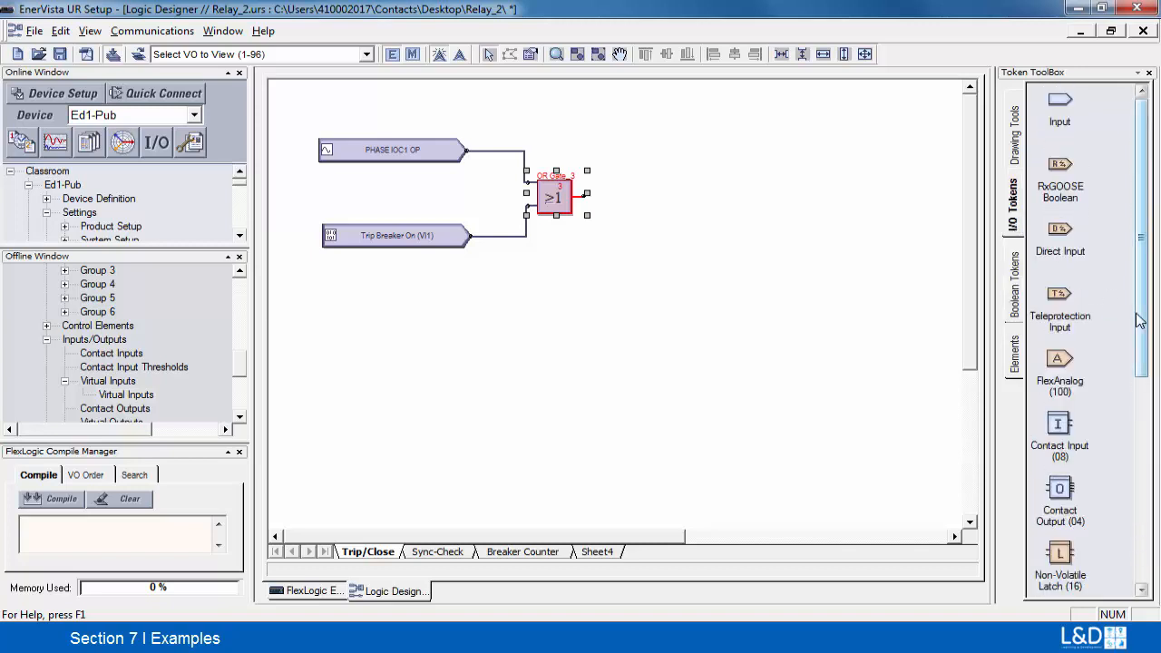
left_click_drag(1140, 319, 1142, 394)
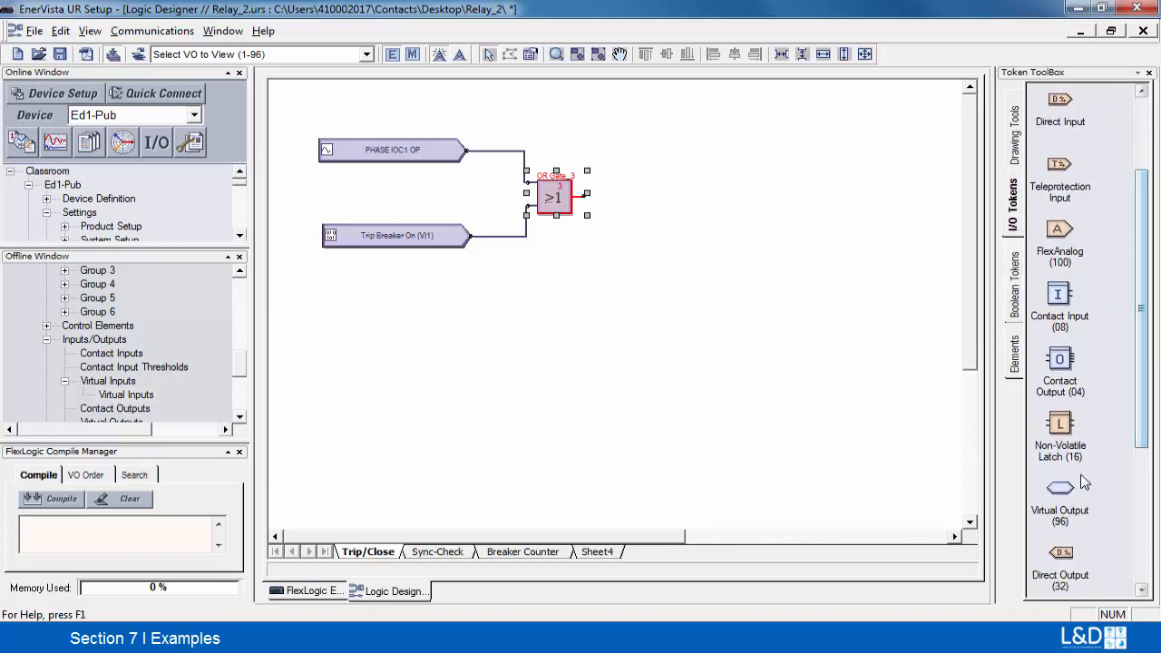
left_click_drag(1059, 493, 681, 195)
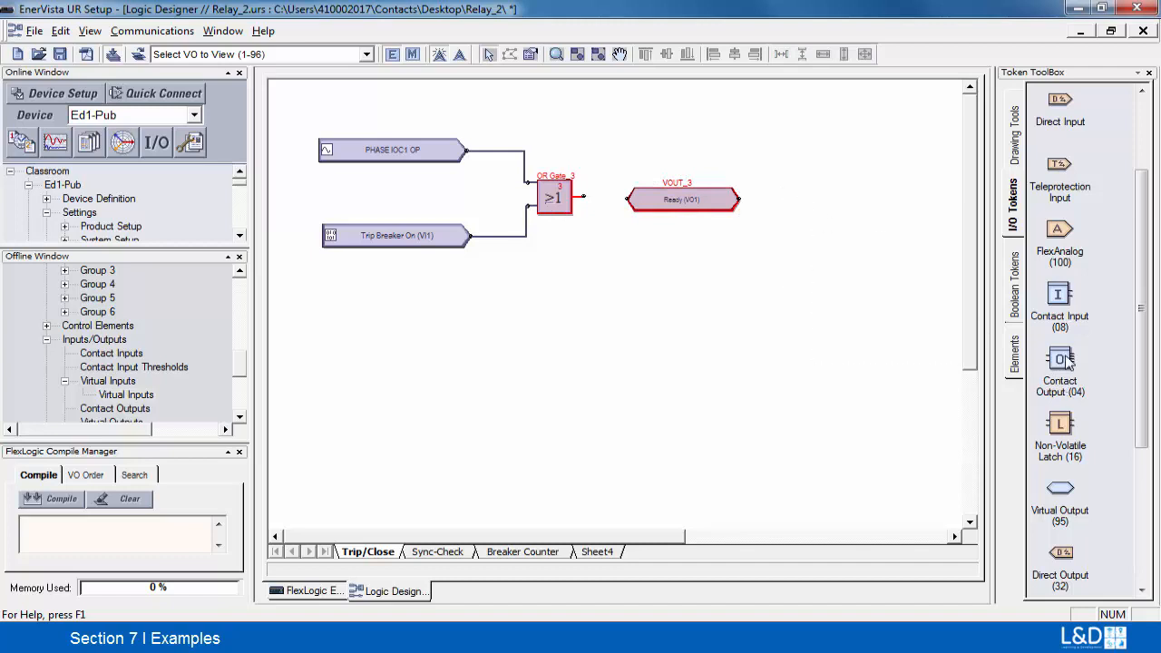
left_click_drag(1063, 367, 858, 202)
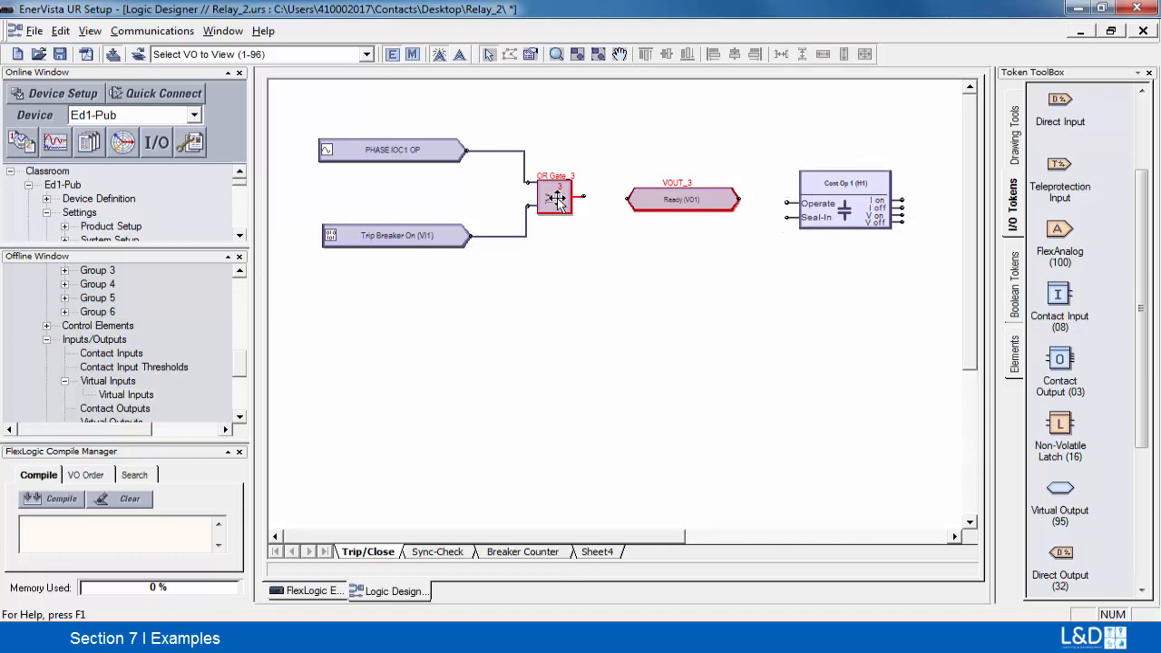
Wire the OR gate output to the Ready (VO1) token and that token's output to the Contact Output's Operate input.
left_click_drag(583, 195, 625, 199)
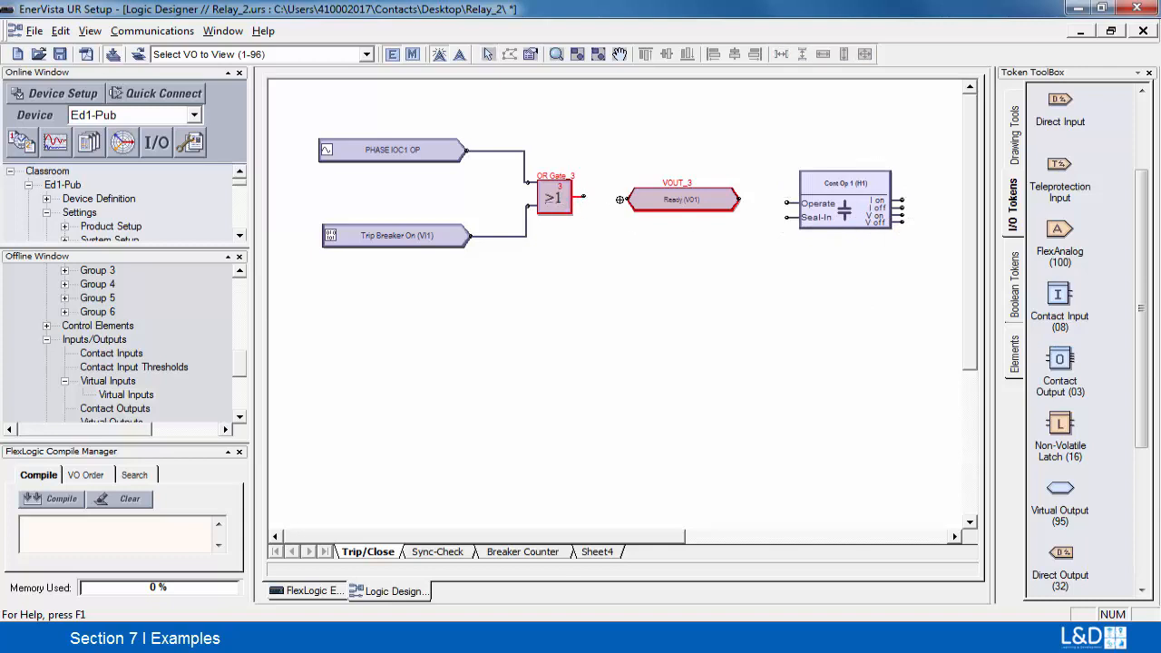
left_click(735, 201)
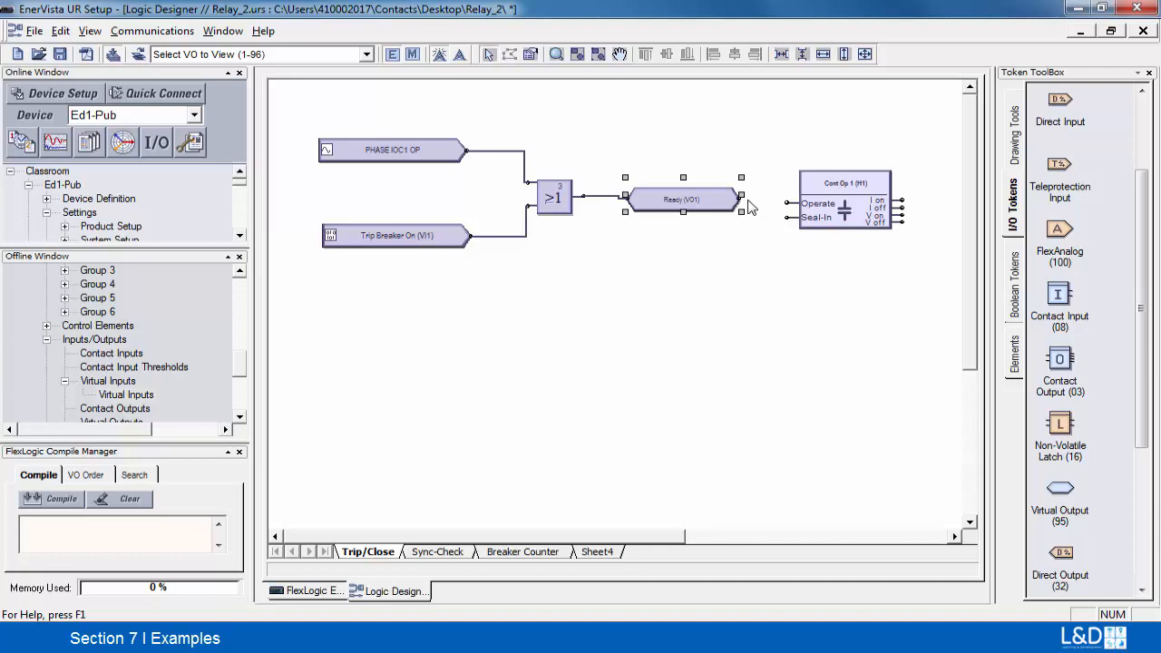
left_click_drag(742, 196, 786, 203)
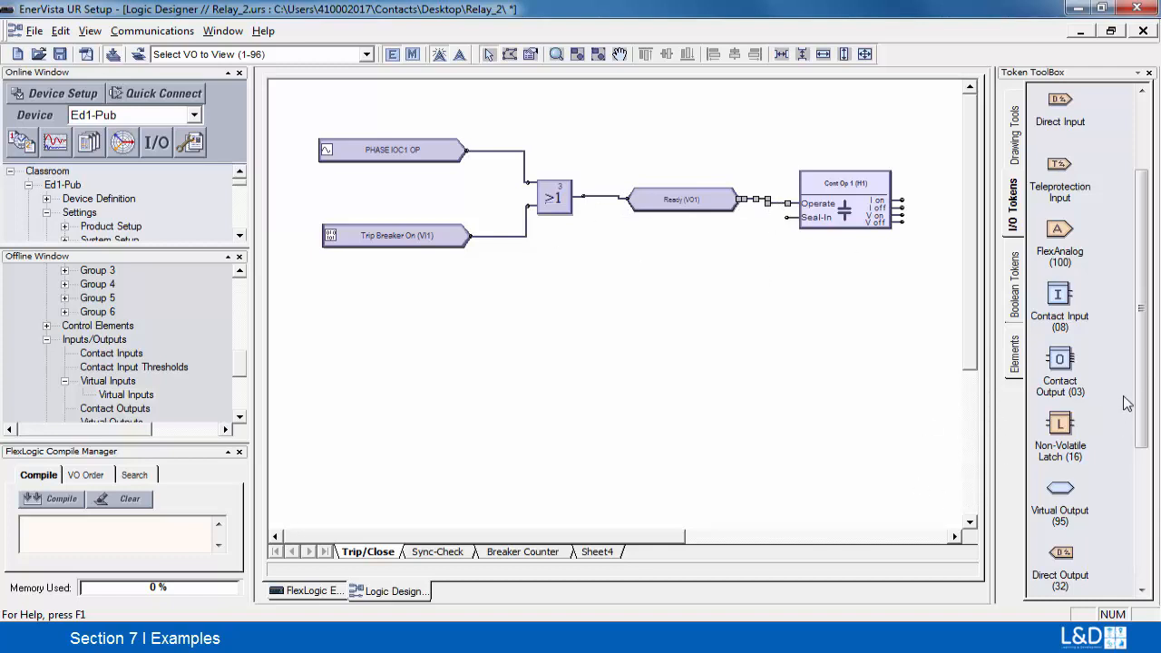
Add an LED token wired to the PHASE IOC1 OP output, plus two copies, one below Trip Breaker On and one above the Contact Output.
scroll(1125, 403, "down", 5)
left_click_drag(1059, 444, 467, 150)
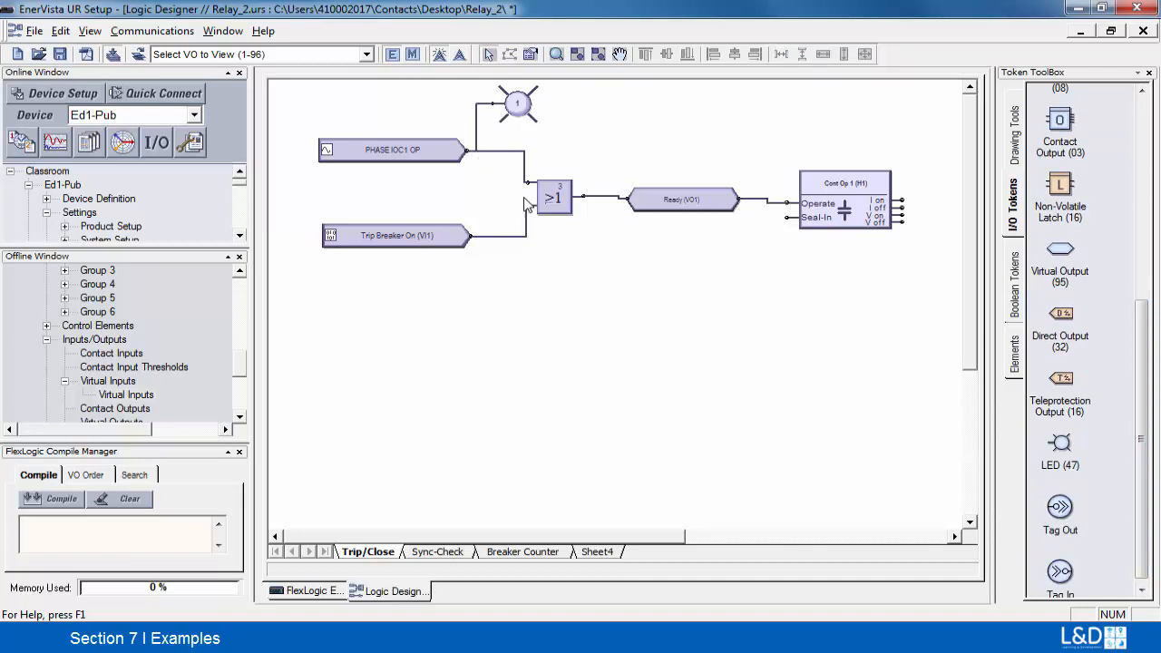
left_click(512, 105)
left_click_drag(511, 105, 532, 307)
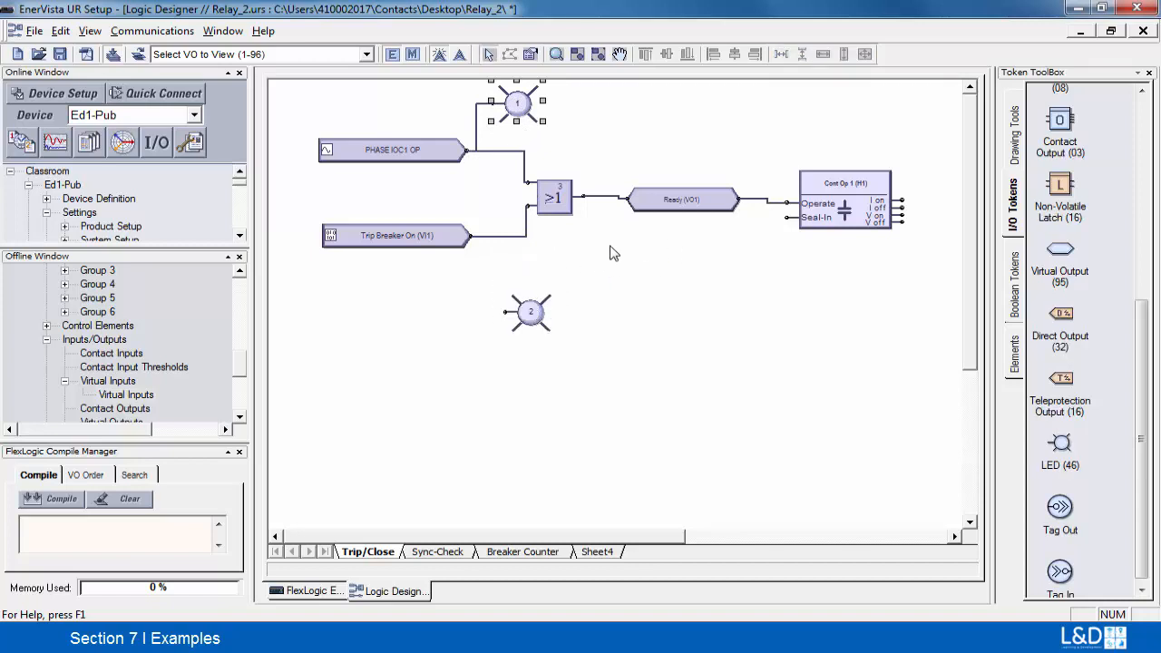
key("ctrl+v")
left_click_drag(542, 322, 796, 119)
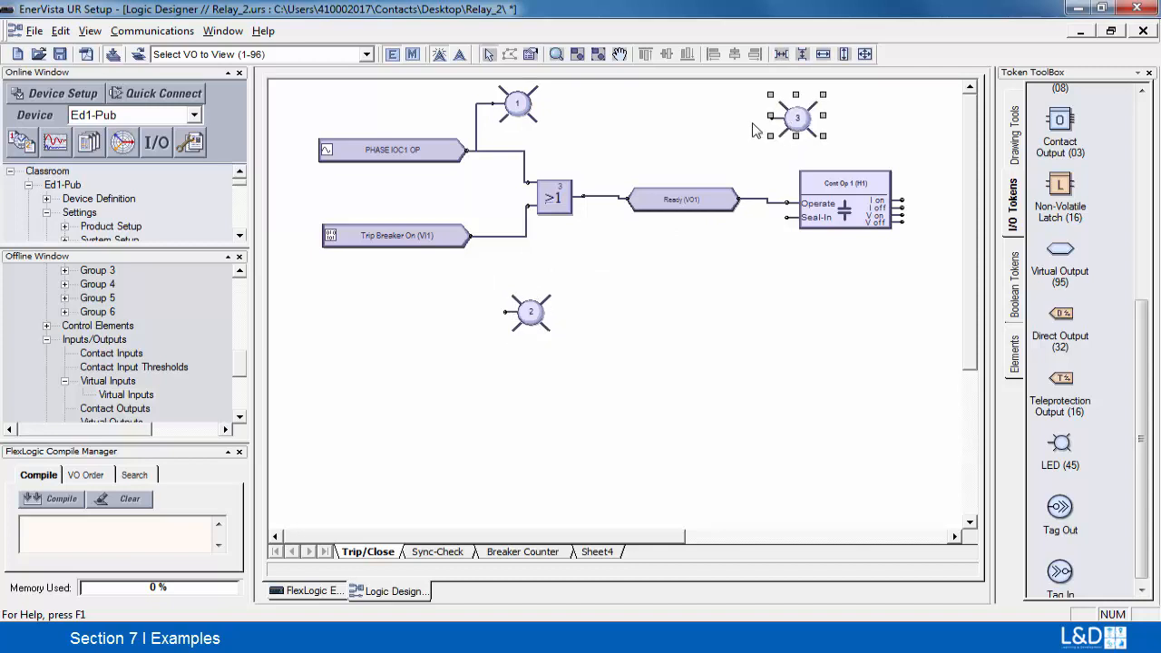
Wire LED 3 to the Ready (VO1) output and LED 2 to the Trip Breaker On (VI1) output.
left_click_drag(742, 199, 771, 118)
left_click(488, 54)
mouse_move(520, 319)
left_mouse_down()
mouse_move(488, 315)
mouse_move(455, 237)
mouse_move(471, 236)
left_mouse_up()
left_click(643, 327)
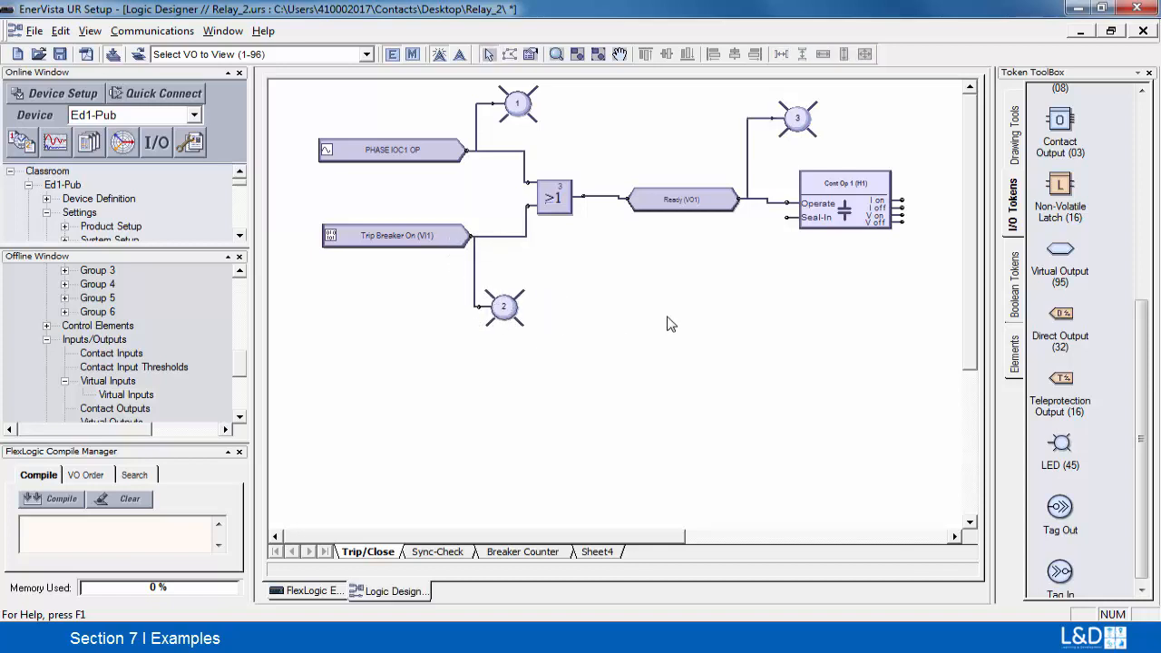
Nudge the Contact Output token slightly upward towards the level of the Virtual Output token.
left_click(869, 192)
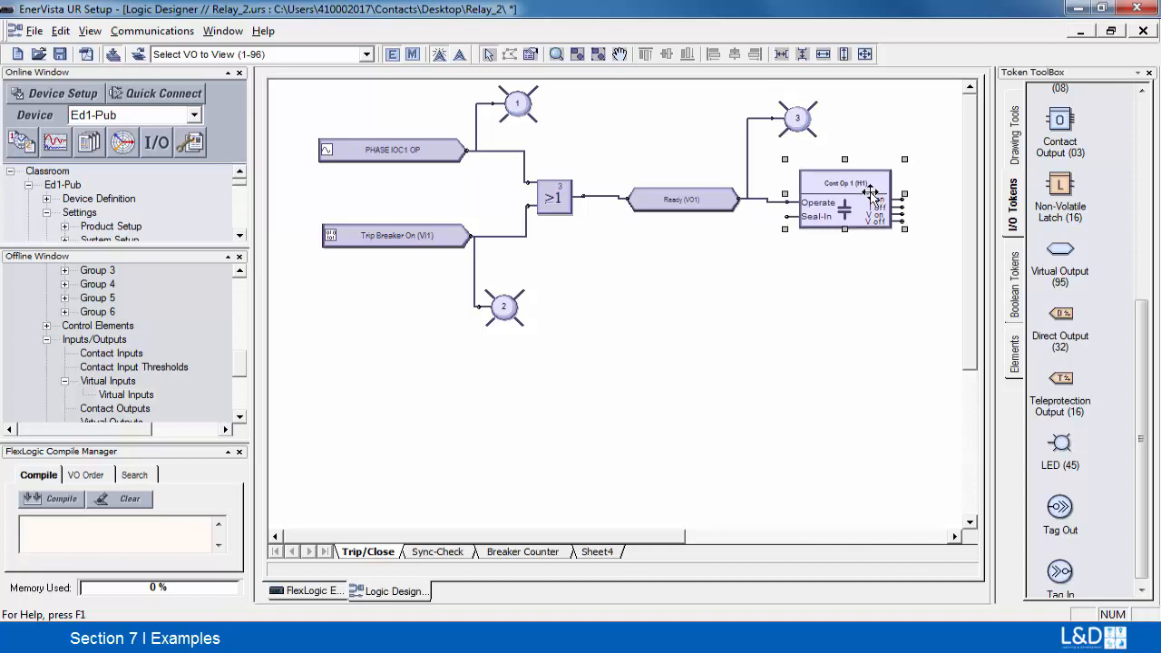
key("Up")
key("Up")
key("Up")
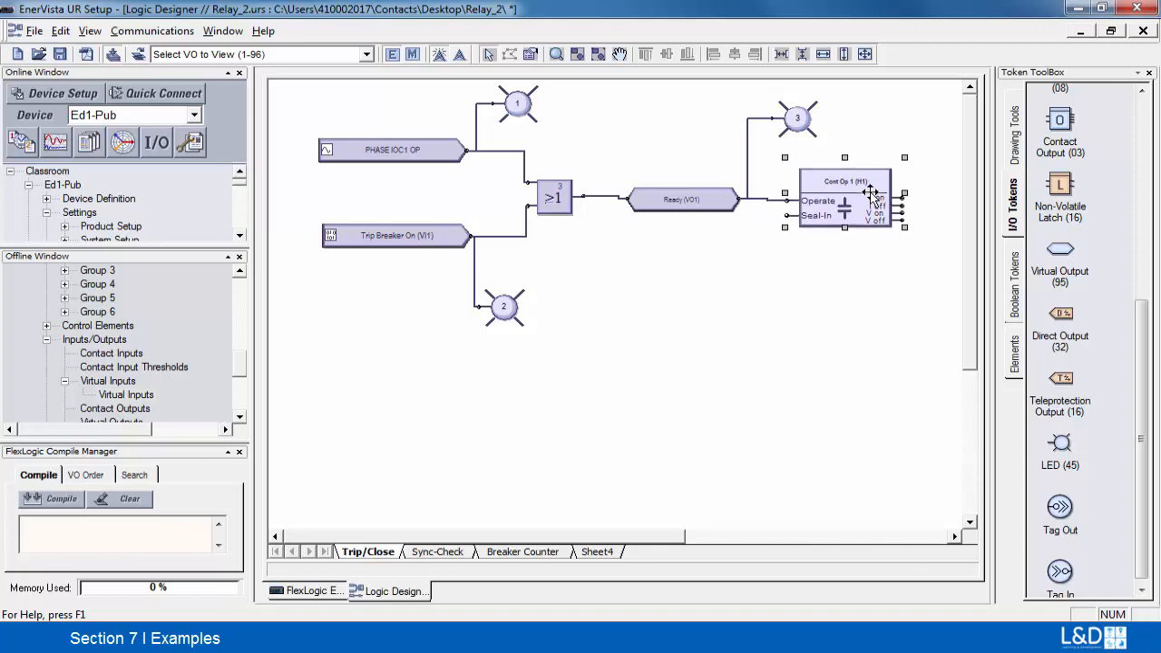
Rename the Cont Op 1 (H1) contact output to BREAKER TRIP.
double_click(819, 204)
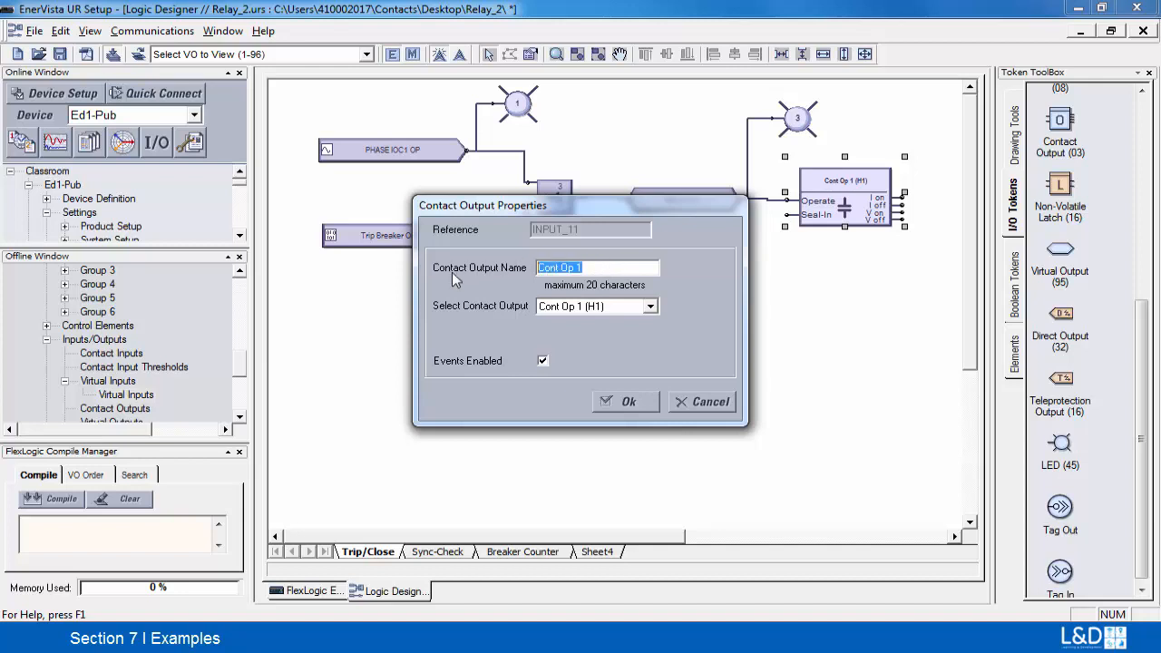
type("BREAKER TRIP")
left_click(624, 402)
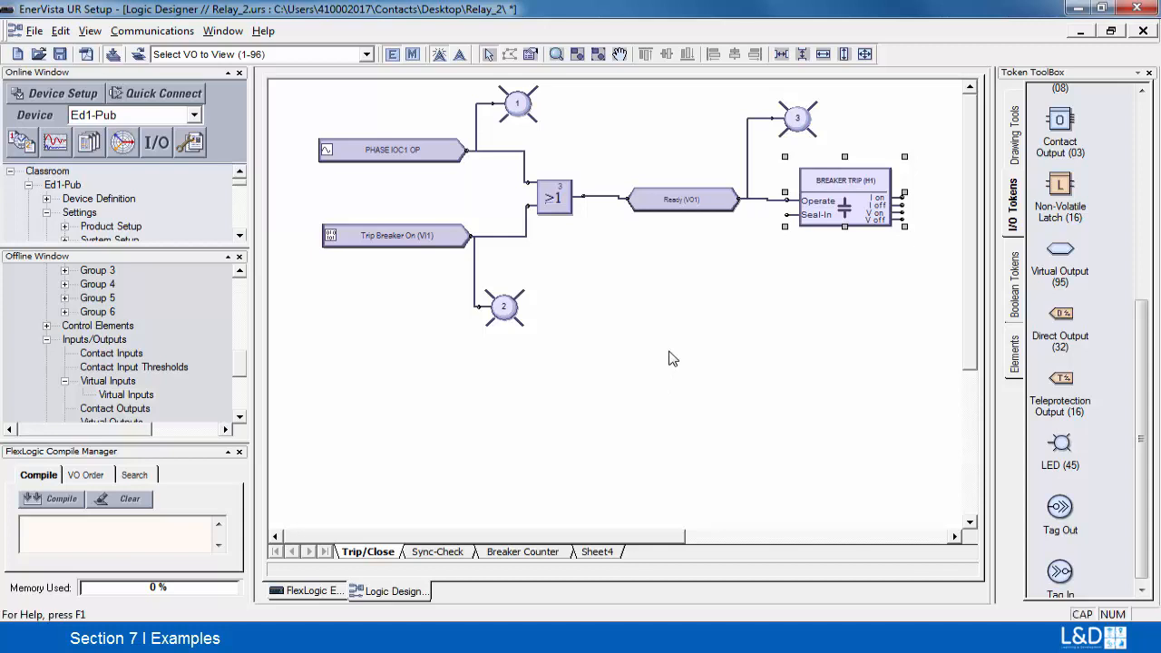
Rename the Virtual Output 1 token to TRIP CCT.
double_click(674, 200)
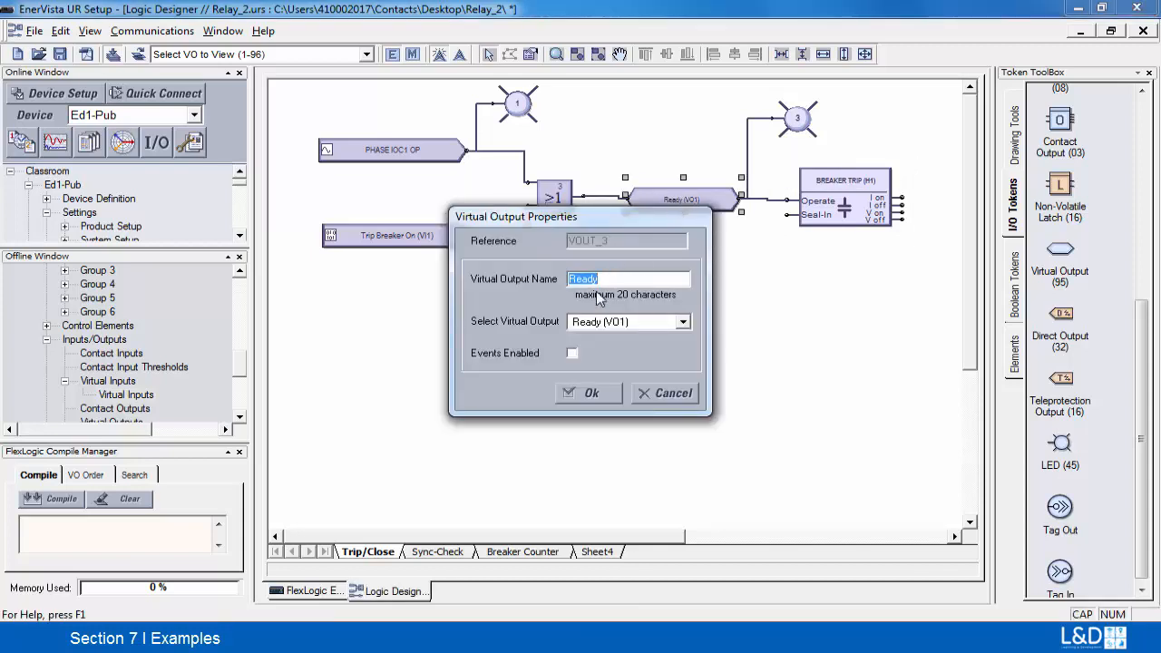
left_click(606, 282)
type("t")
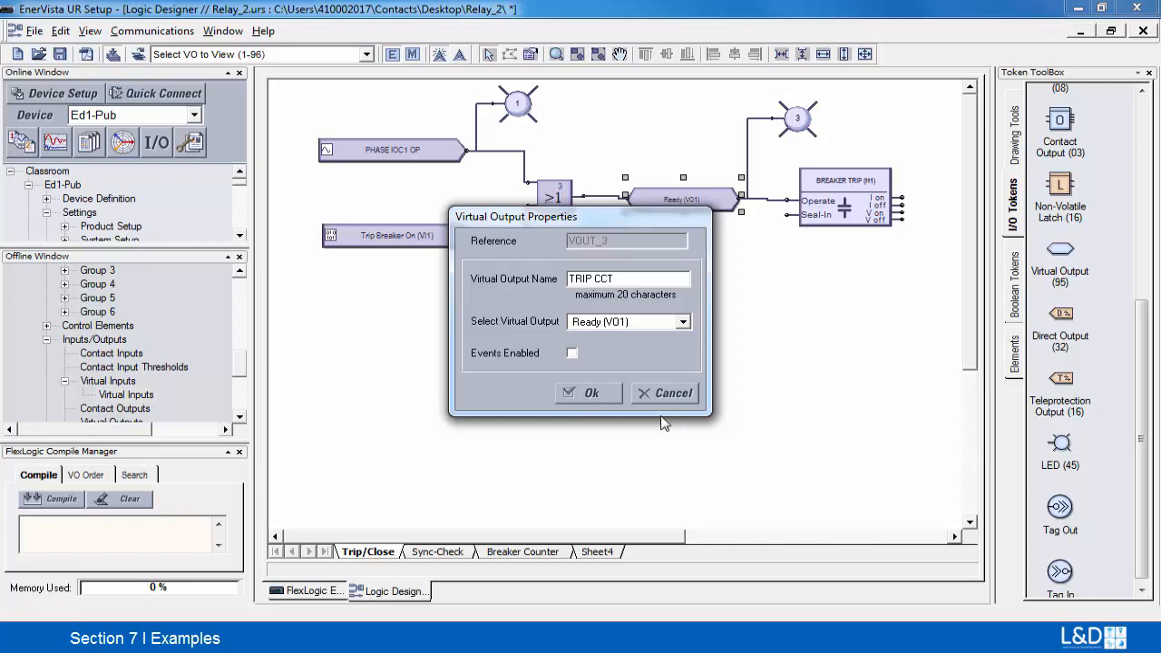
left_click(581, 392)
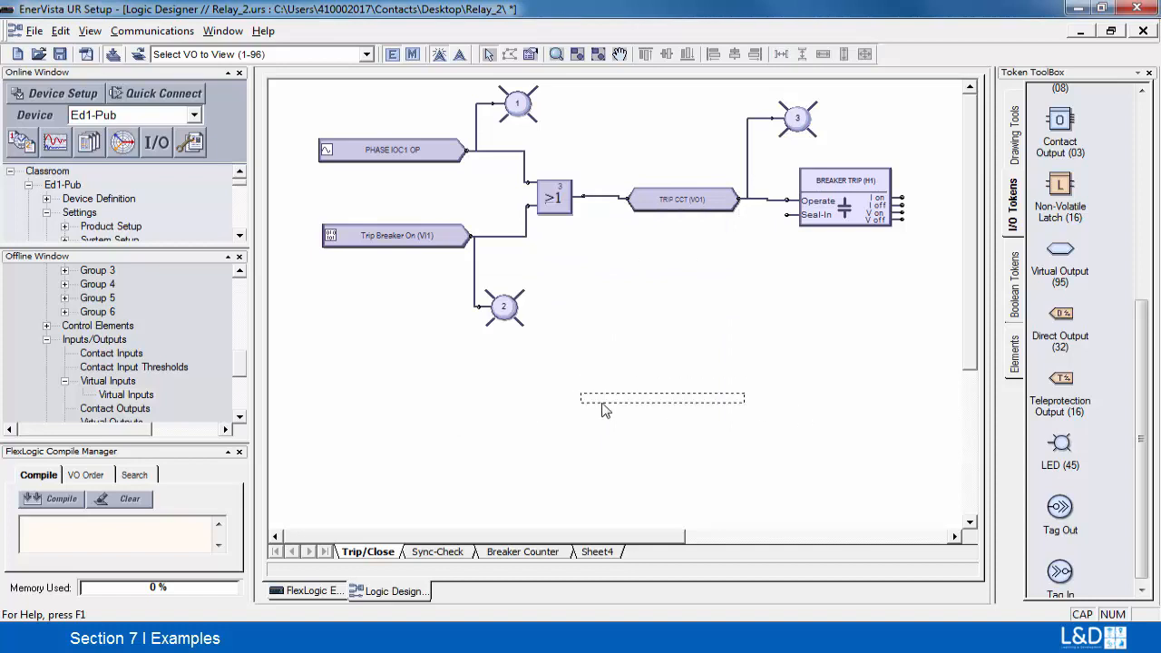
left_click_drag(665, 435, 664, 436)
Move the TRIP CCT token up level with the OR gate output and align the middles of the TRIP CCT and BREAKER TRIP tokens.
left_click(687, 193)
left_click_drag(682, 191, 681, 189)
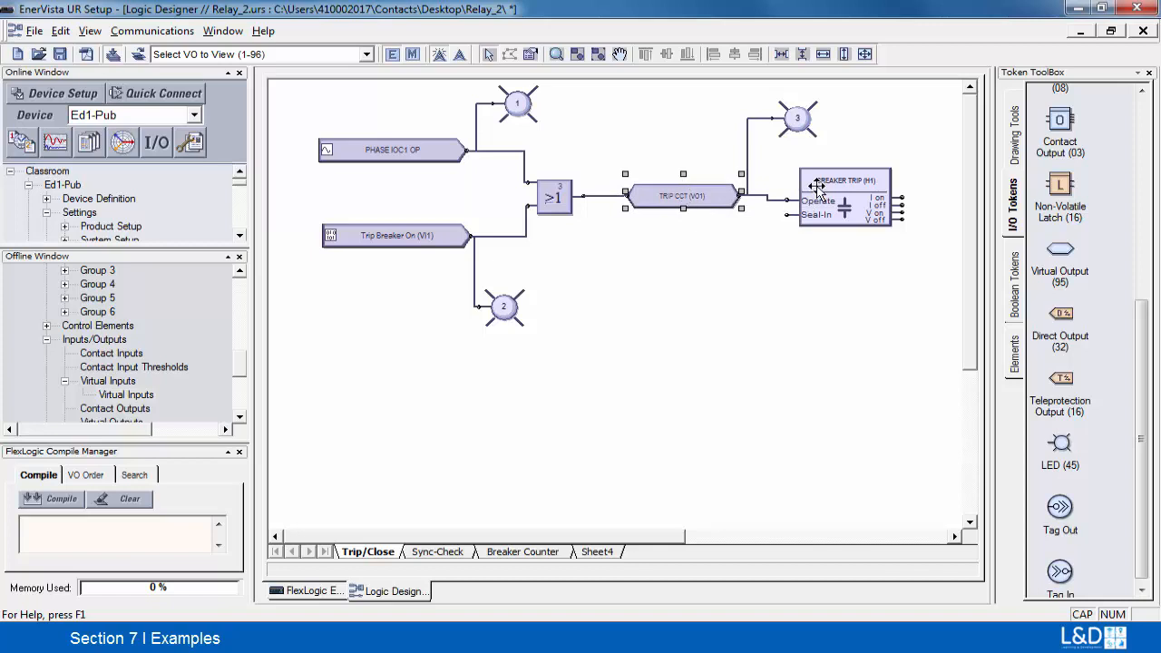
left_click(816, 193)
left_click(713, 195)
left_click(828, 186)
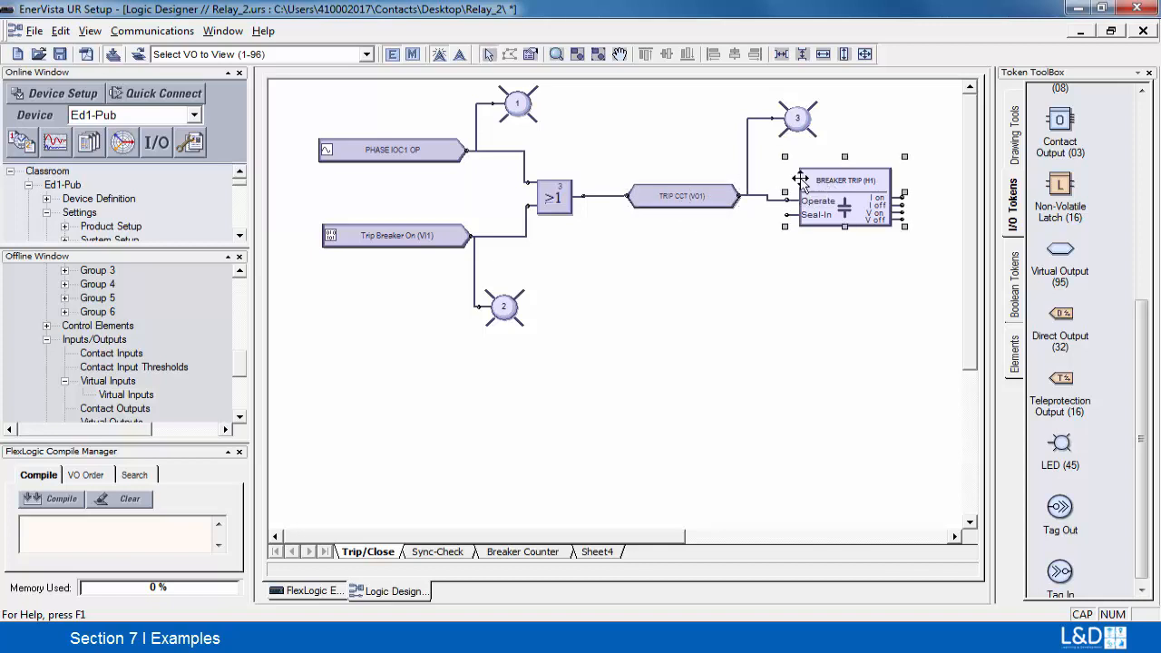
left_click(685, 197, "shift")
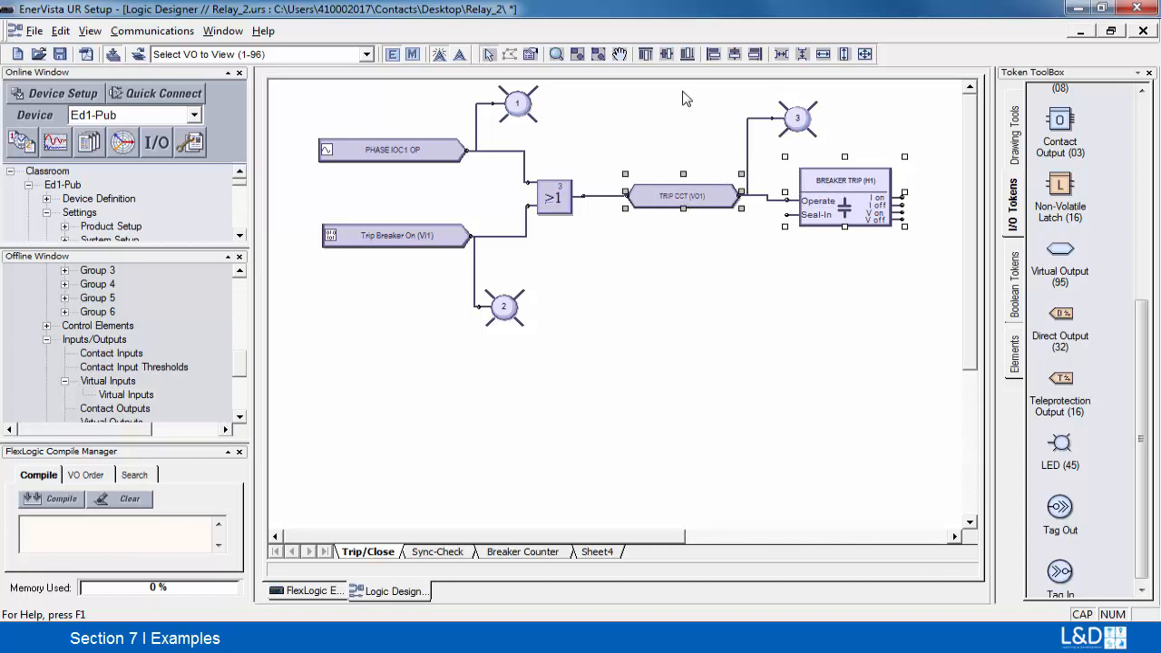
left_click(667, 55)
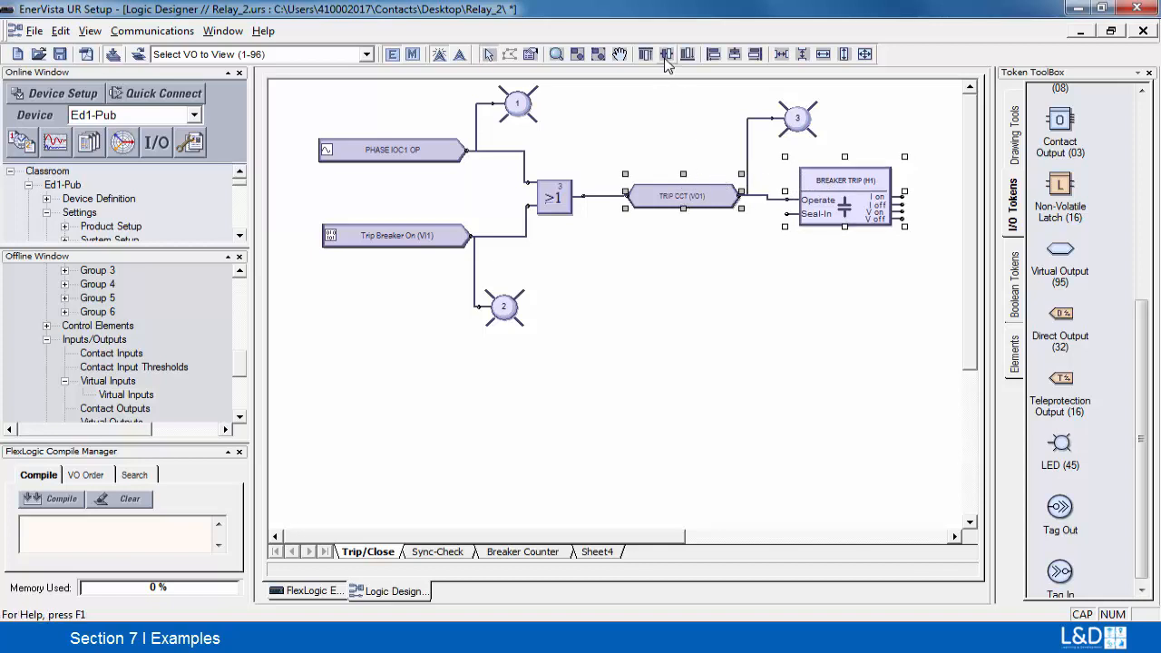
Shift the BREAKER TRIP token up until its Operate input is level with the TRIP CCT output, straightening the wire.
left_click(680, 156)
left_click(844, 197)
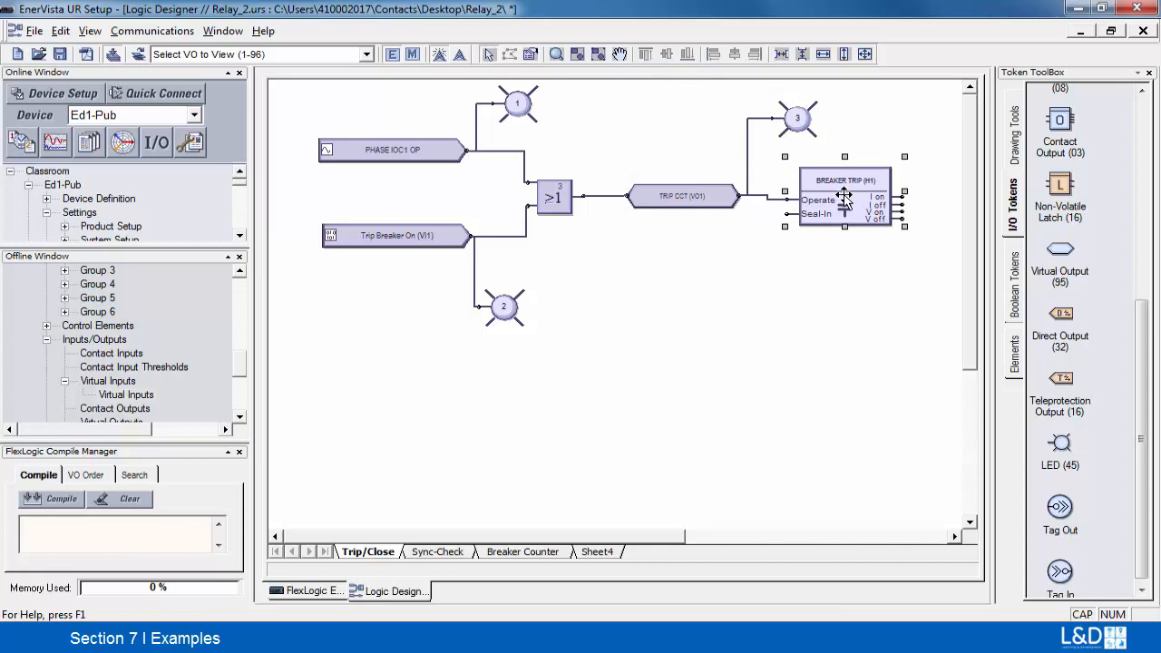
left_click_drag(844, 197, 843, 192)
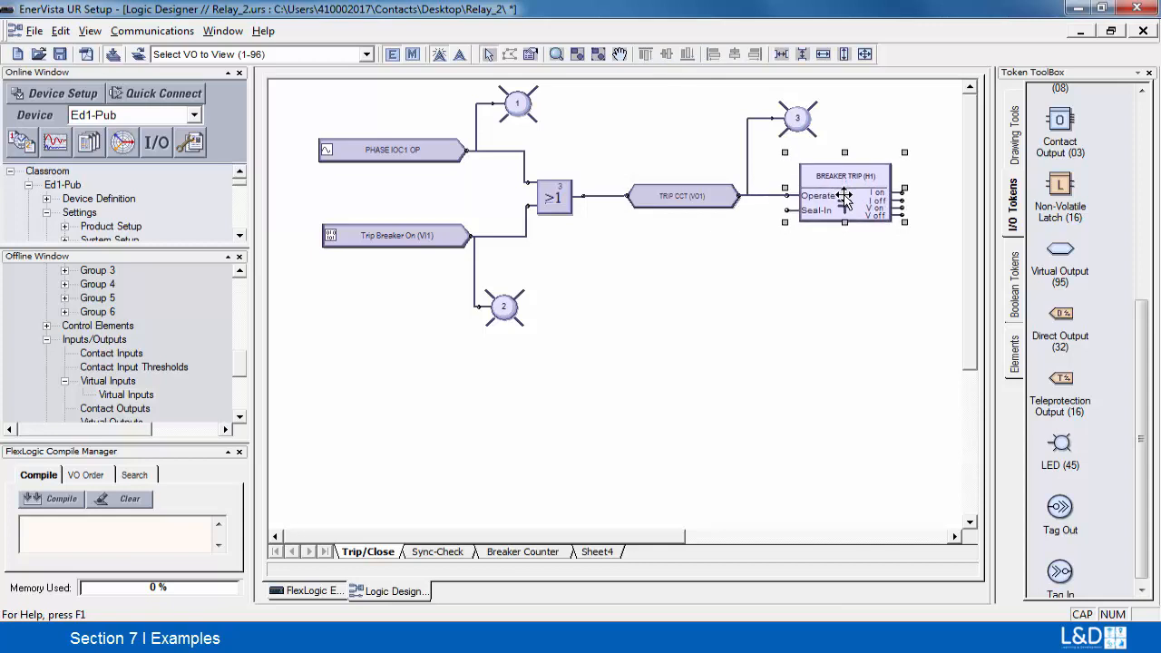
left_click(649, 314)
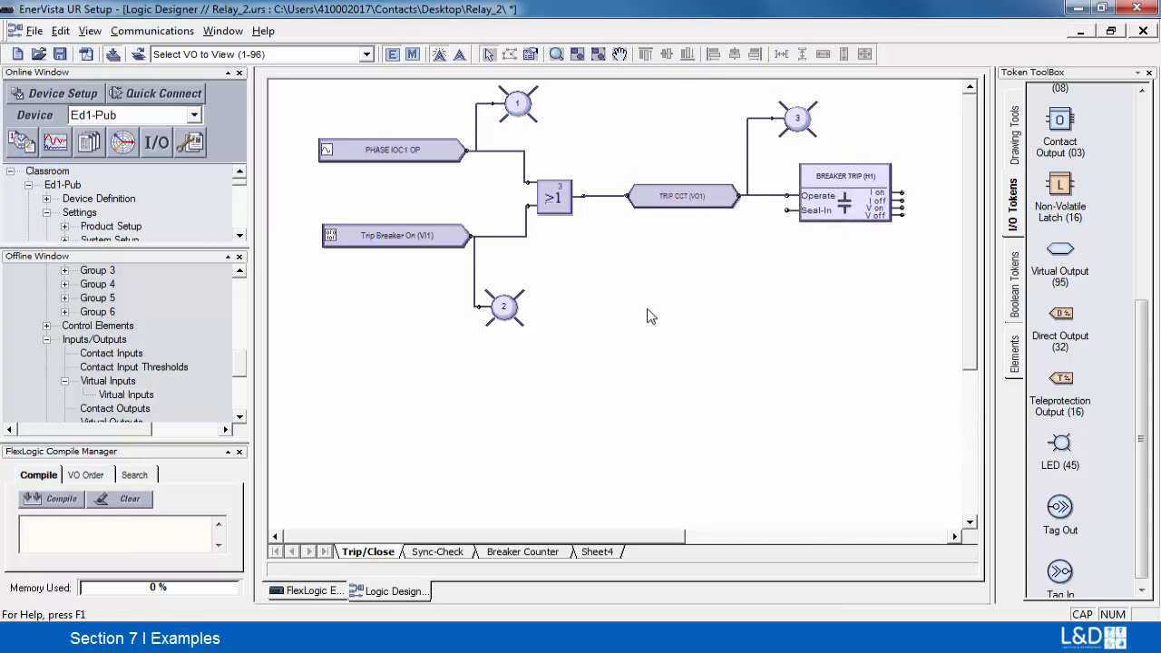
Align LED 2 with LED 1 on a common vertical centre line, undoing the mistaken horizontal alignment.
left_click(501, 305)
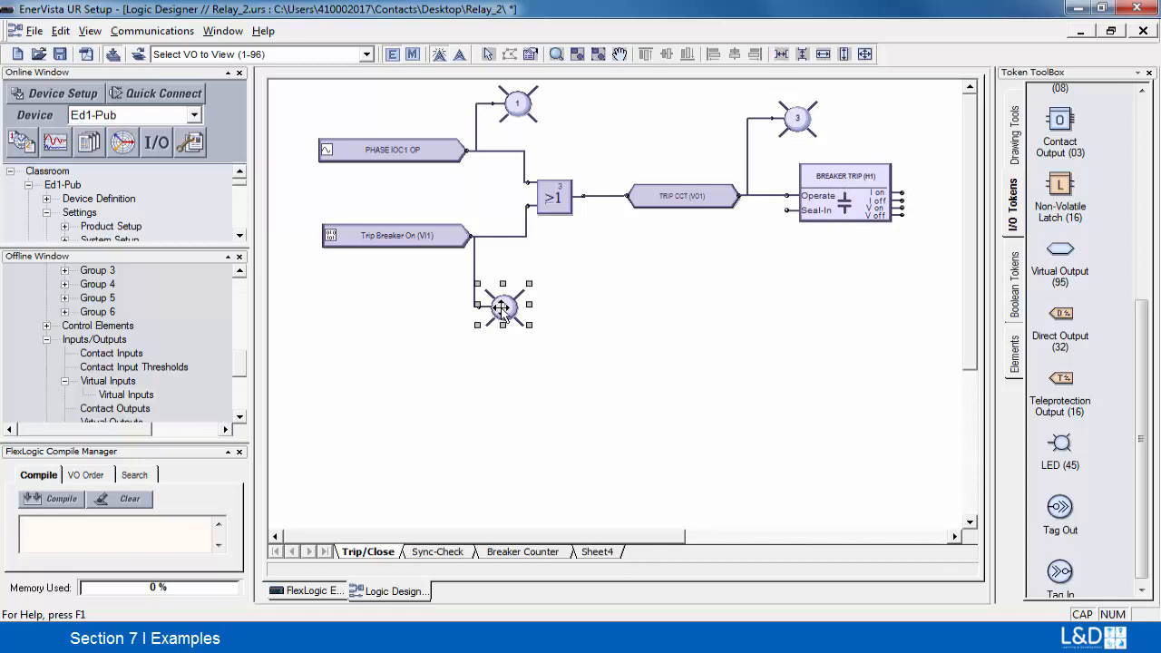
left_click(524, 102, "shift")
left_click(667, 54)
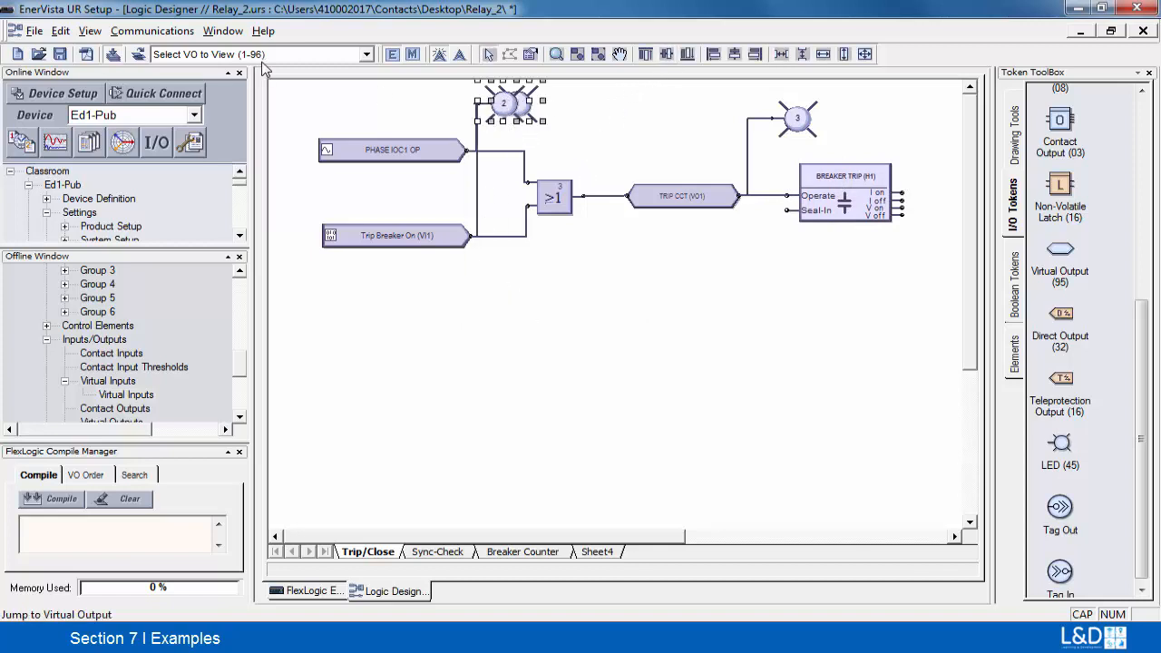
key("ctrl+z")
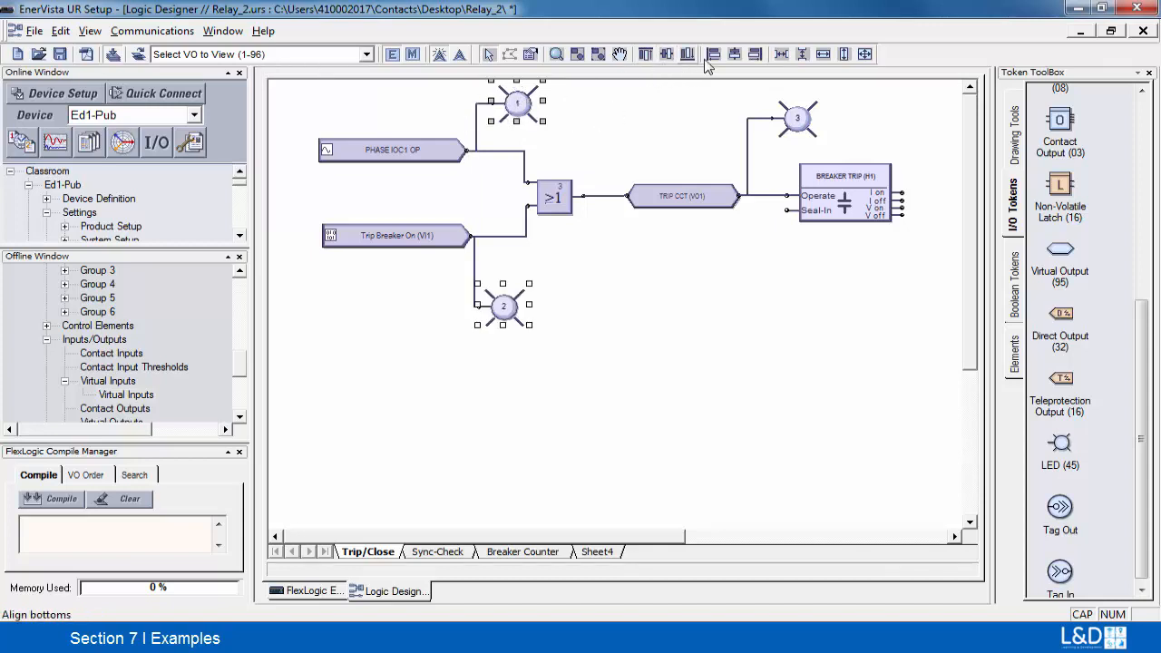
left_click(734, 53)
left_click(611, 306)
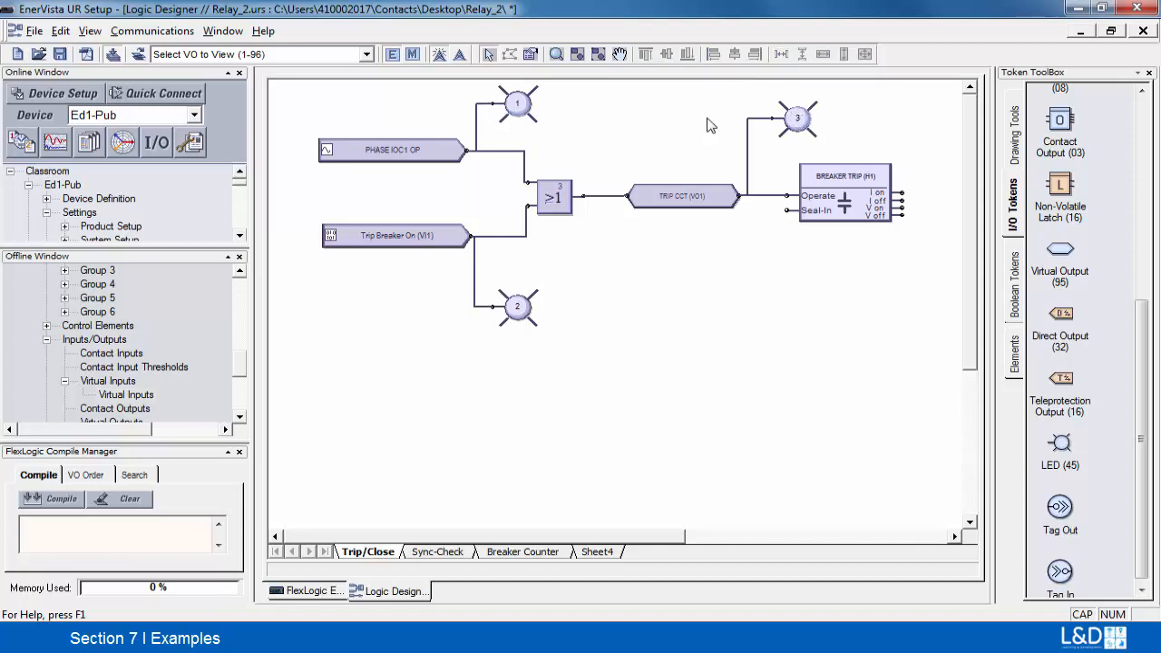
Align LED 3 to the same height as LED 1.
left_click(798, 120)
left_click(534, 102, "shift")
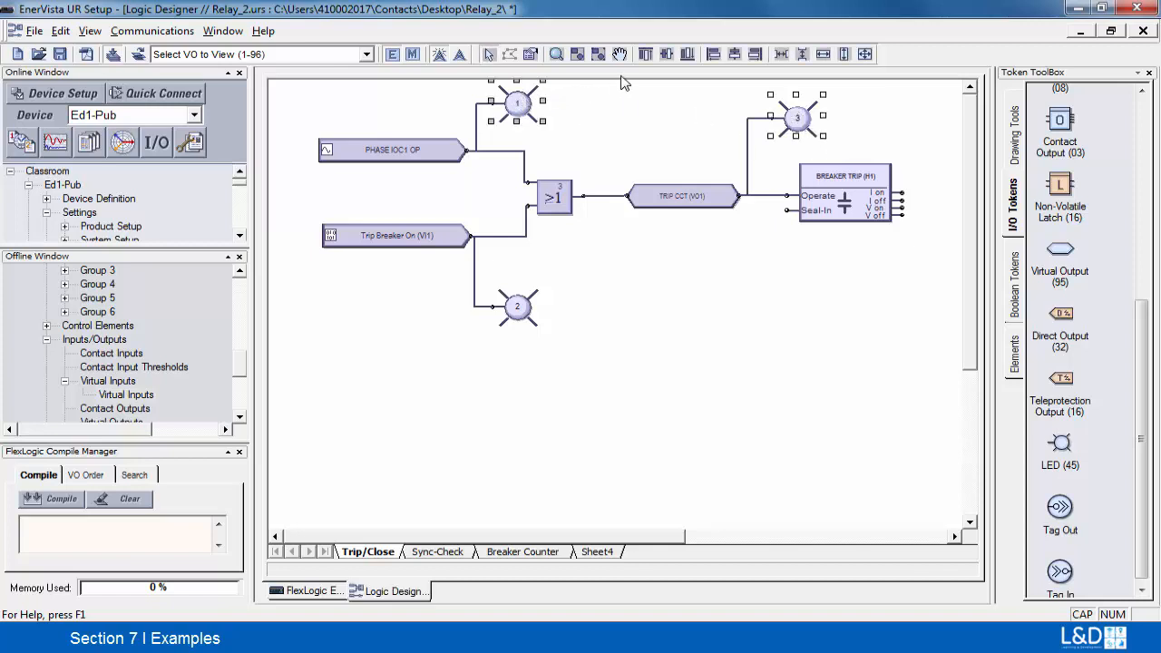
left_click(667, 54)
left_click(655, 291)
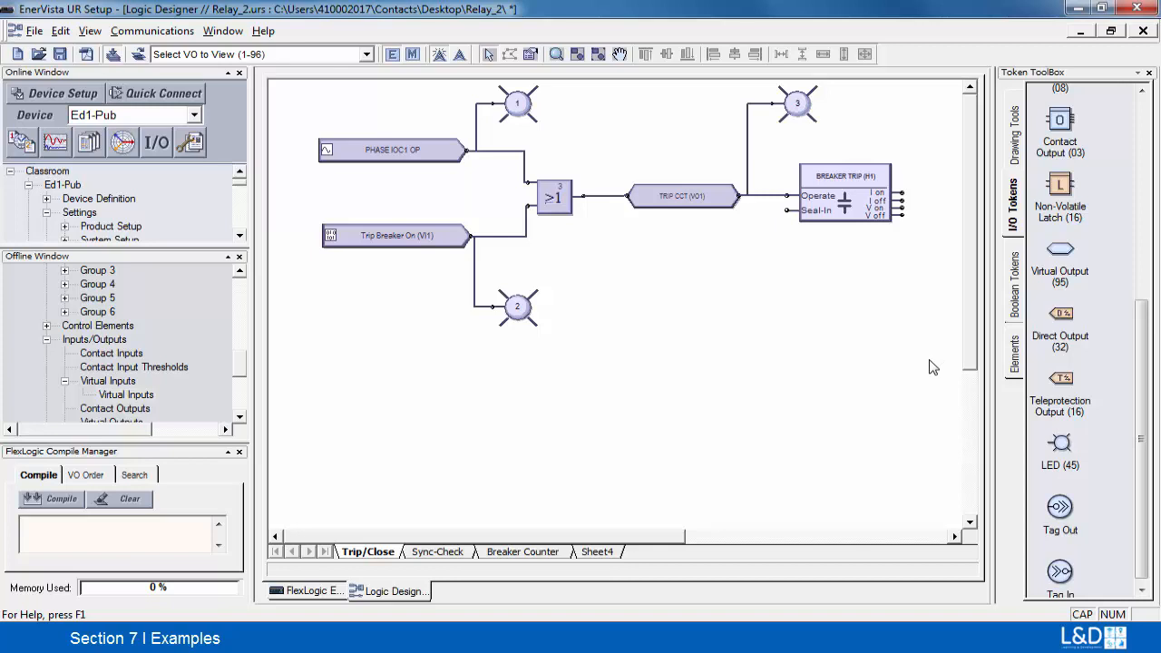
Copy the complete trip circuit with its wires and LEDs and paste the duplicate below it on the Trip/Close sheet.
left_click_drag(929, 366, 294, 81)
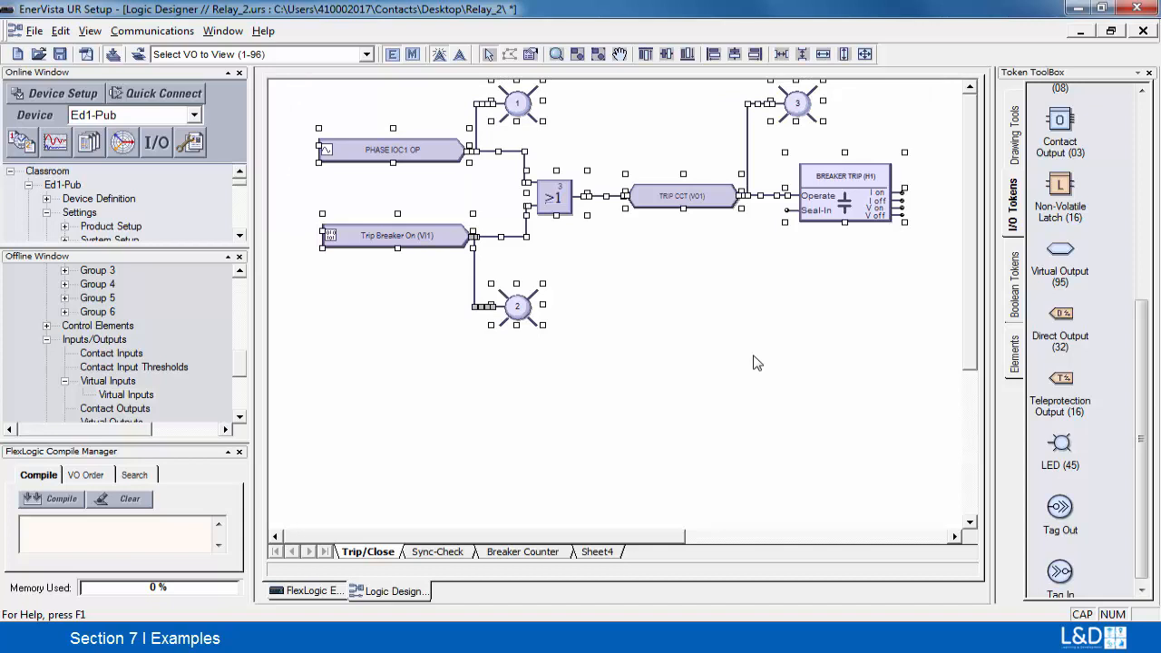
left_click(429, 407)
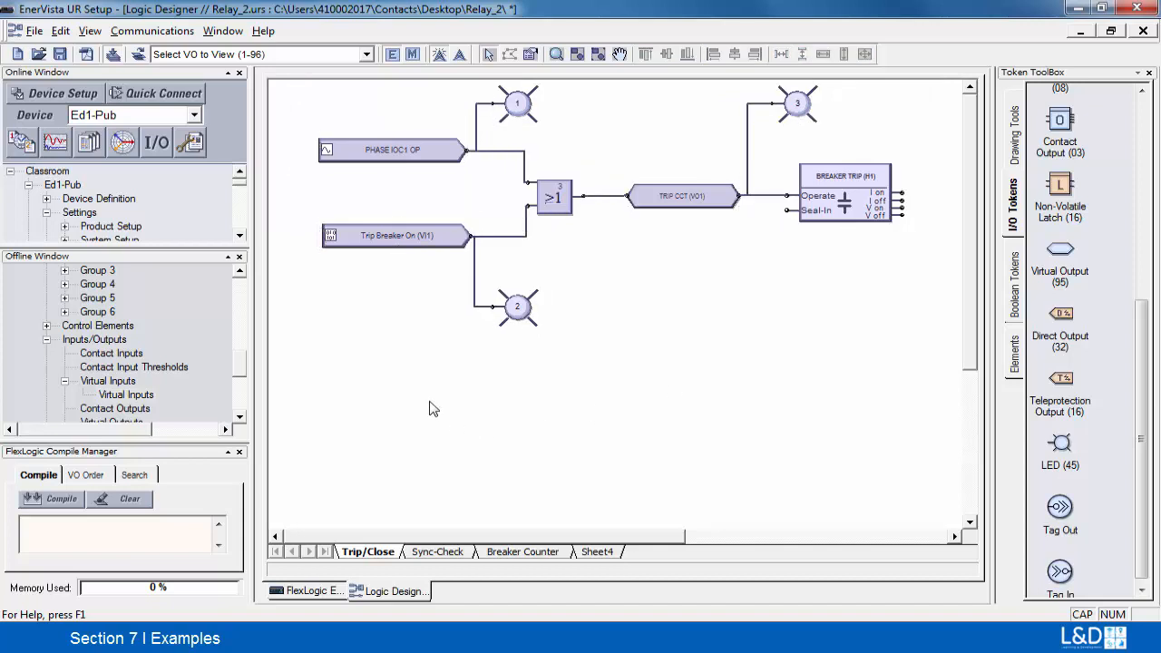
key("ctrl+v")
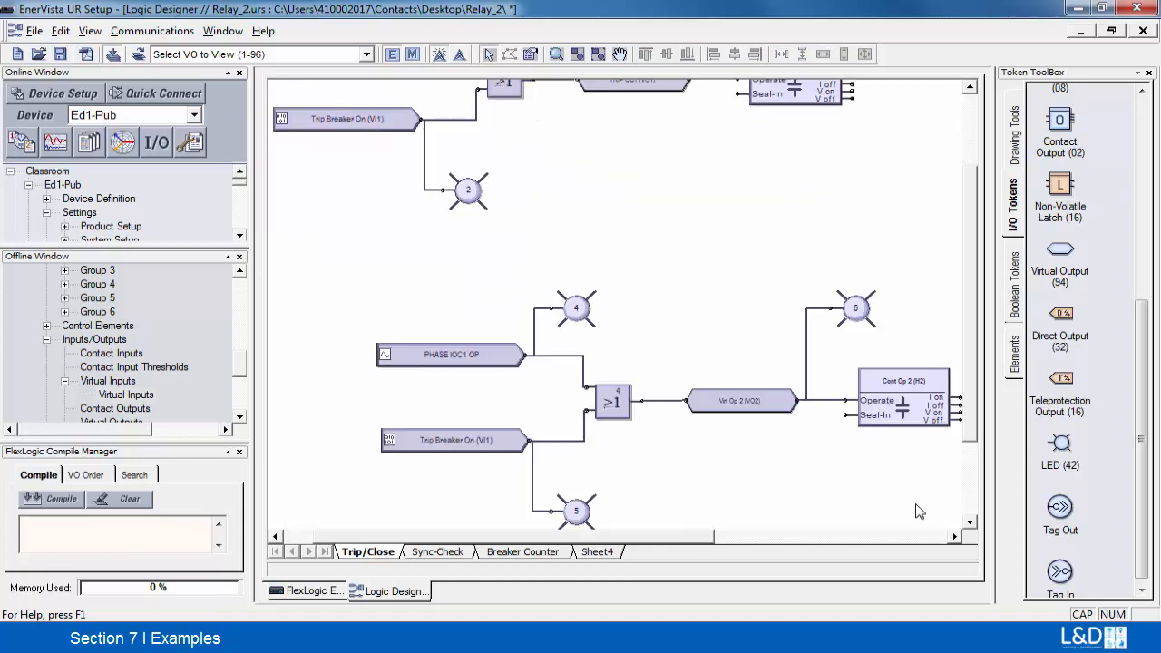
left_click(954, 537)
left_click(970, 524)
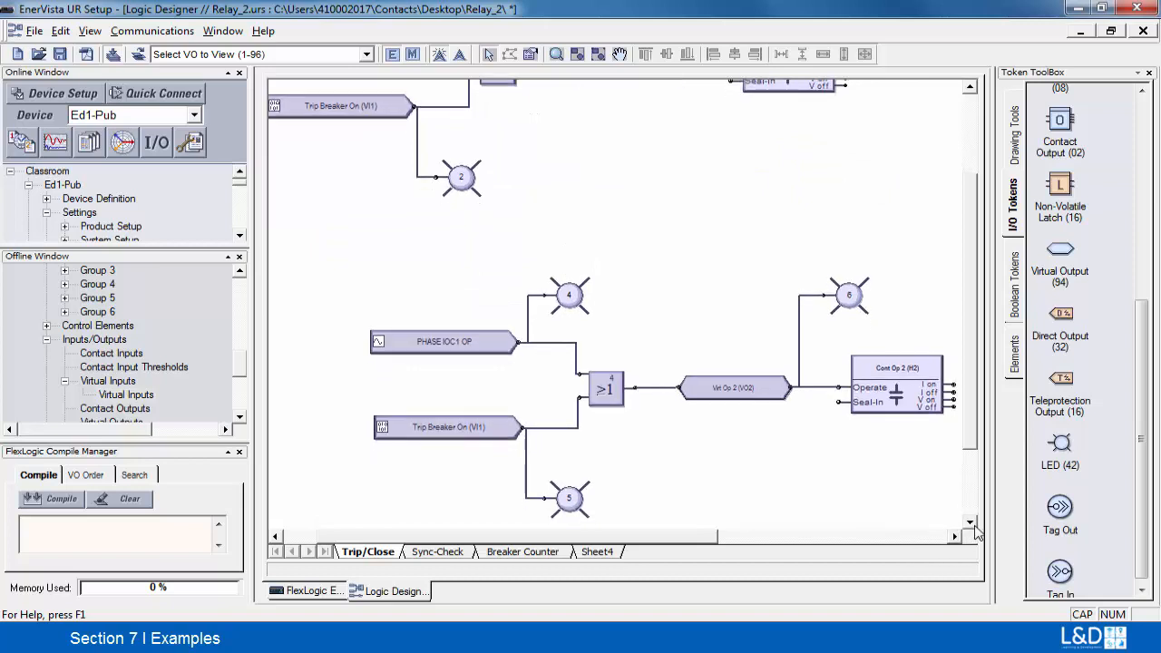
left_click(970, 524)
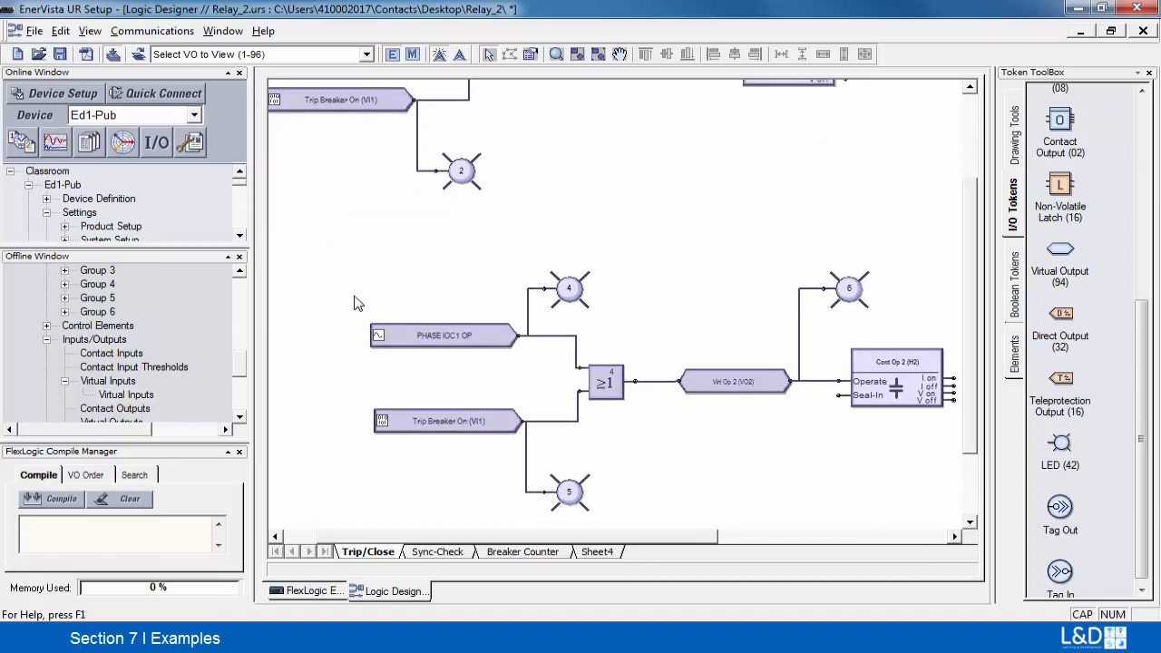
Shift the entire duplicated circuit, including LEDs 4, 5 and 6, left until it lines up beneath the original trip circuit.
left_click_drag(356, 278, 948, 468)
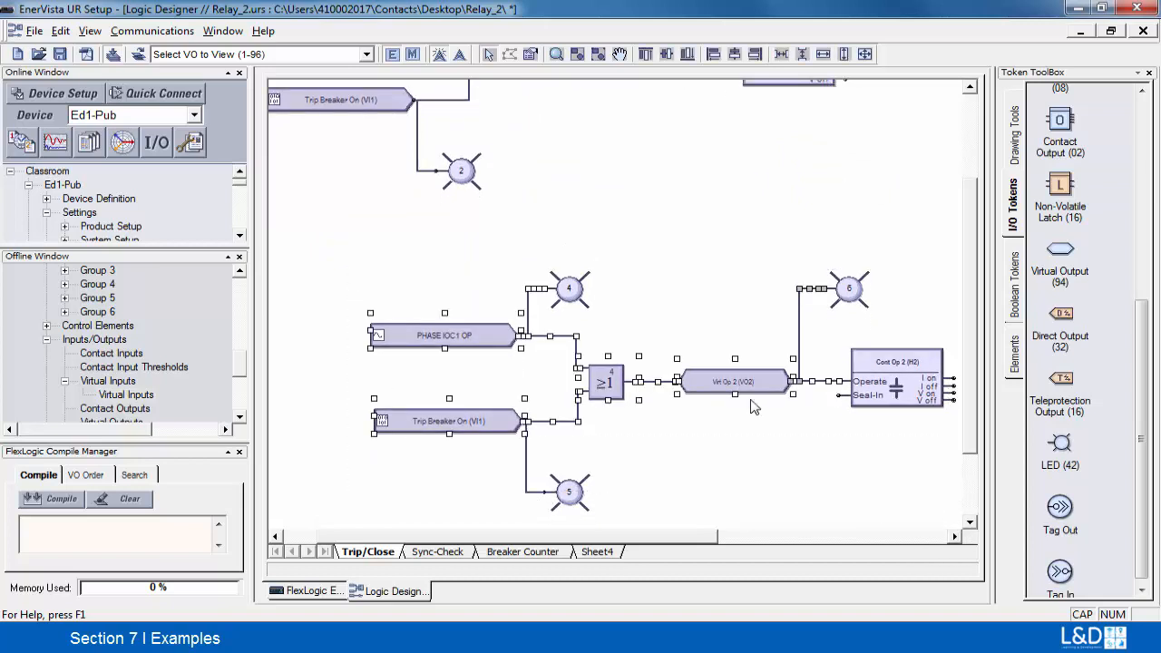
left_click(907, 399, "ctrl")
left_click(566, 493, "ctrl")
left_click(527, 473, "ctrl")
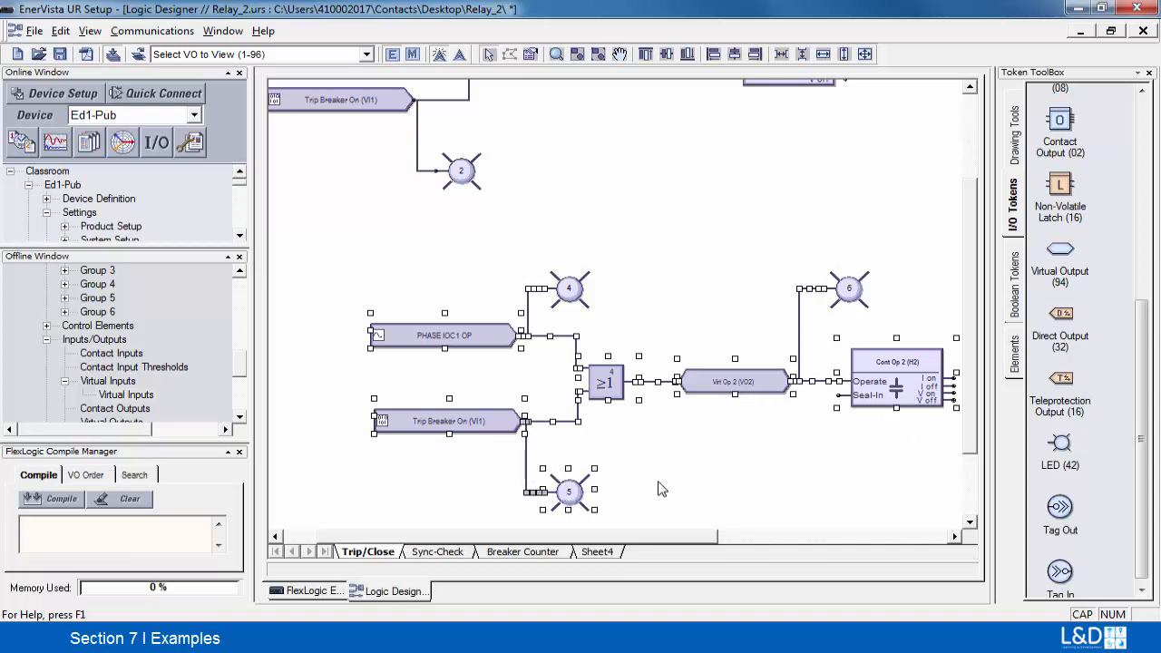
key("Left")
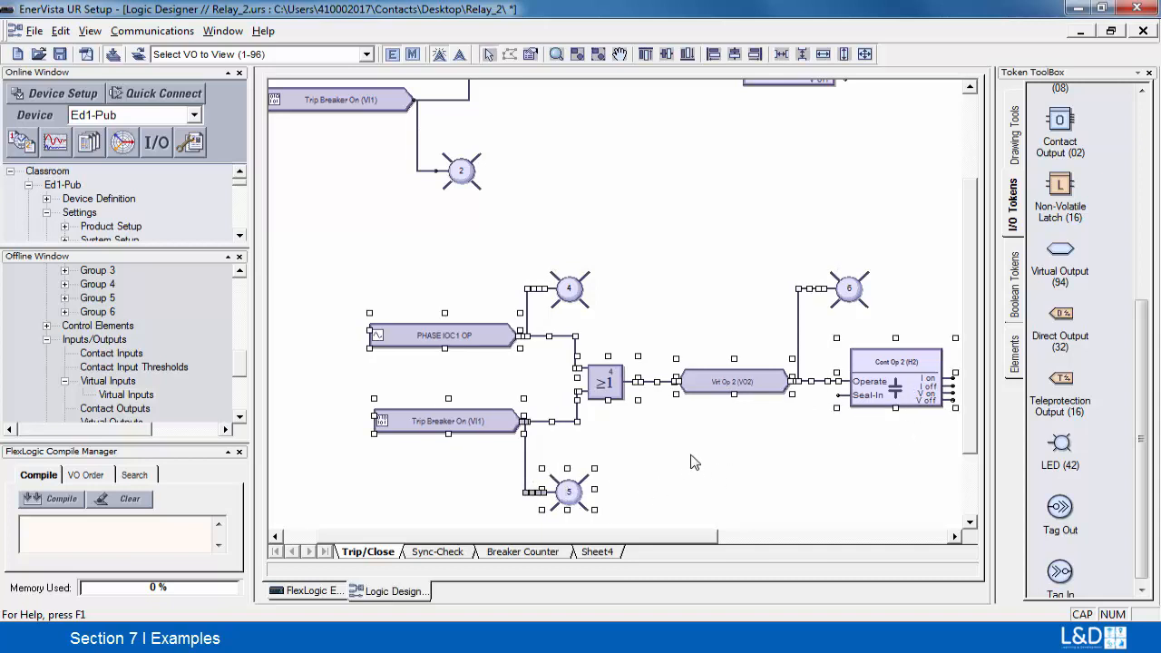
left_click(562, 286, "ctrl")
left_click(845, 286, "ctrl")
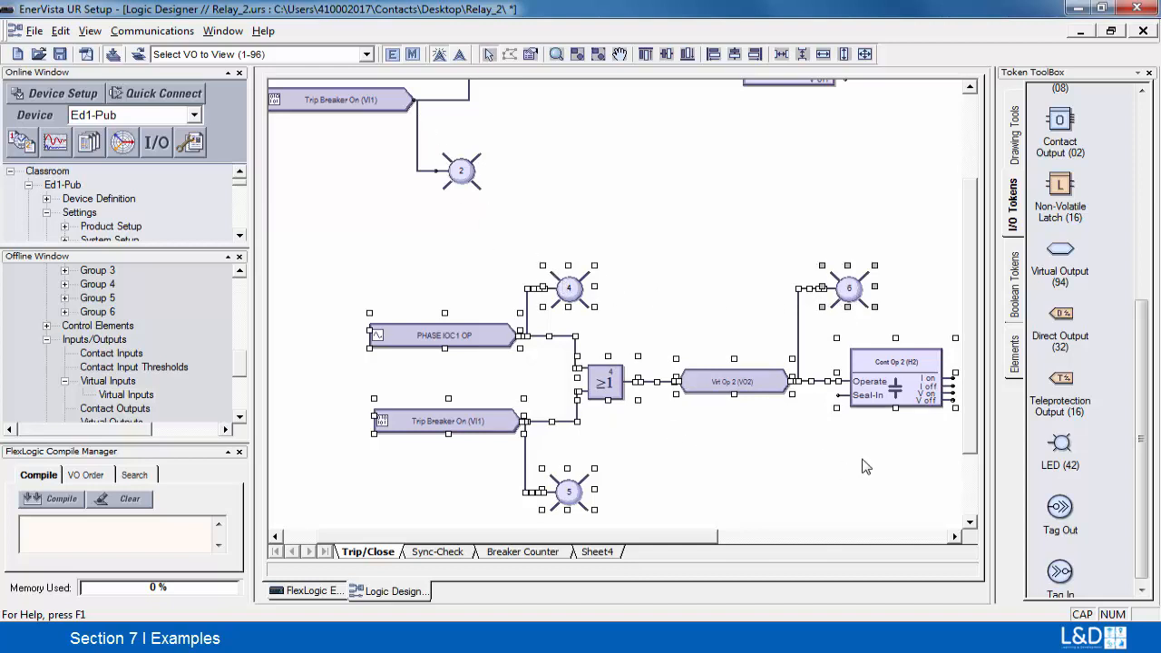
key("Left")
key("Left")
key("Left")
key("Left")
key("Left")
key("Left")
key("Left")
key("Left")
key("Left")
key("Left")
key("Left")
key("Left")
key("Left")
key("Left")
key("Left")
key("Left")
key("Left")
key("Left")
key("Left")
key("Left")
key("Left")
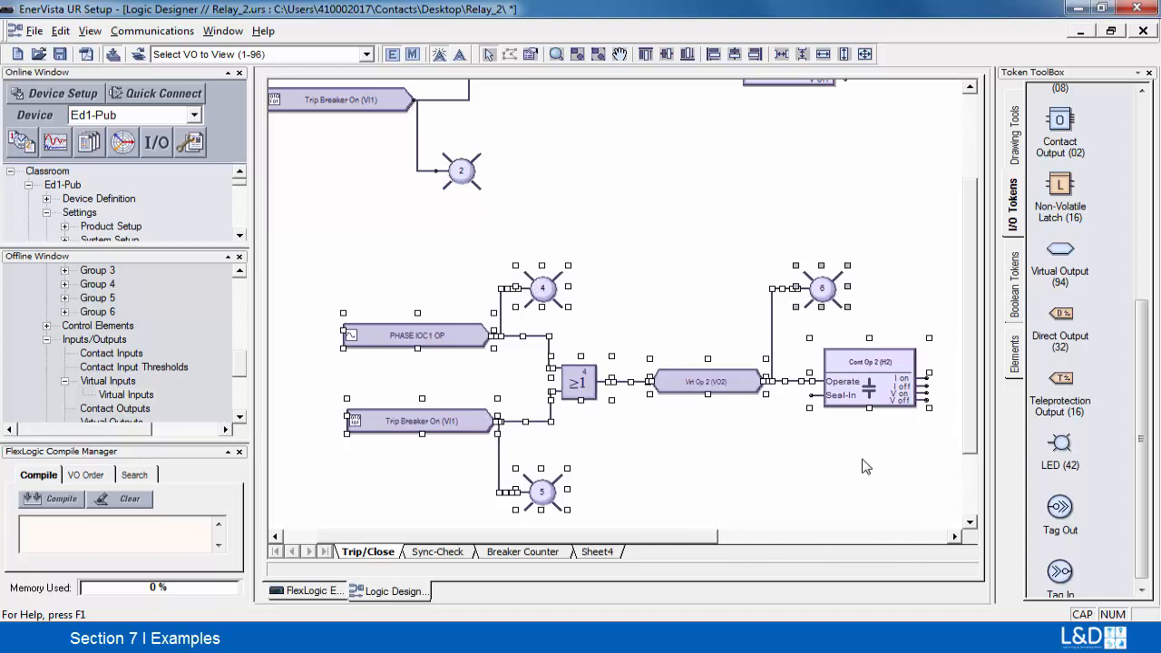
key("Left")
key("Left")
key("Left")
key("Left")
key("Left")
key("Left")
key("Left")
key("Left")
key("Left")
key("Left")
key("Left")
key("Left")
key("Left")
key("Left")
key("Left")
key("Left")
key("Left")
key("Left")
key("Left")
key("Left")
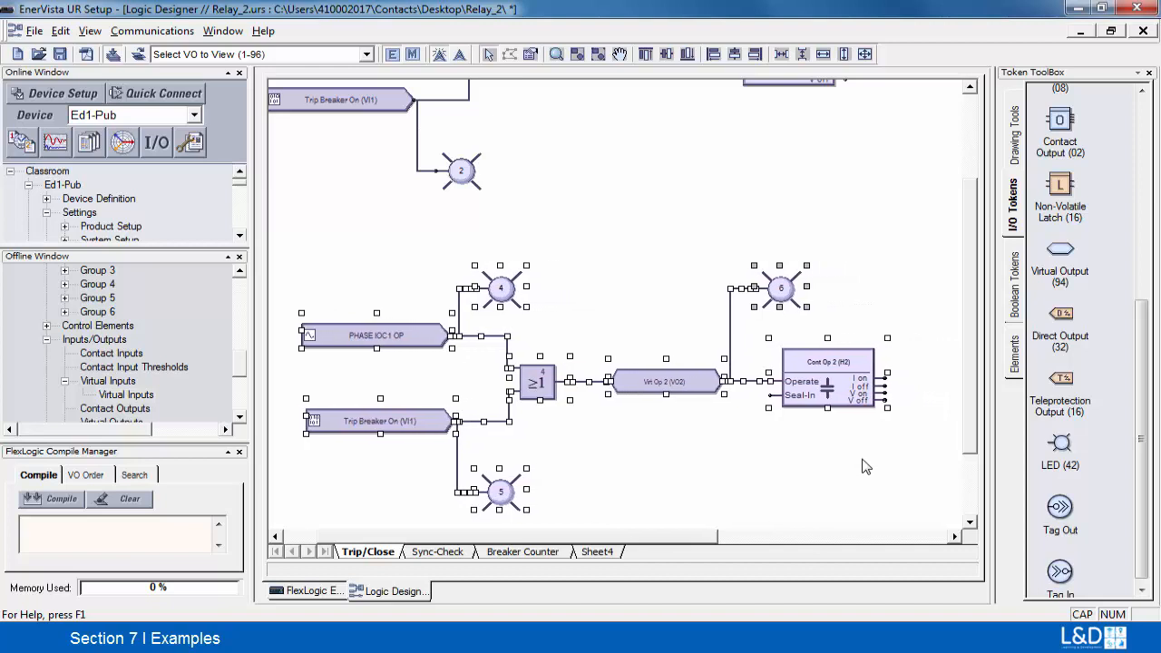
key("Left")
key("Left")
key("Left")
key("Left")
key("Left")
key("Left")
key("Left")
key("Left")
key("Left")
key("Left")
key("Left")
key("Left")
key("Left")
key("Left")
key("Left")
key("Left")
key("Left")
key("Left")
key("Left")
key("Left")
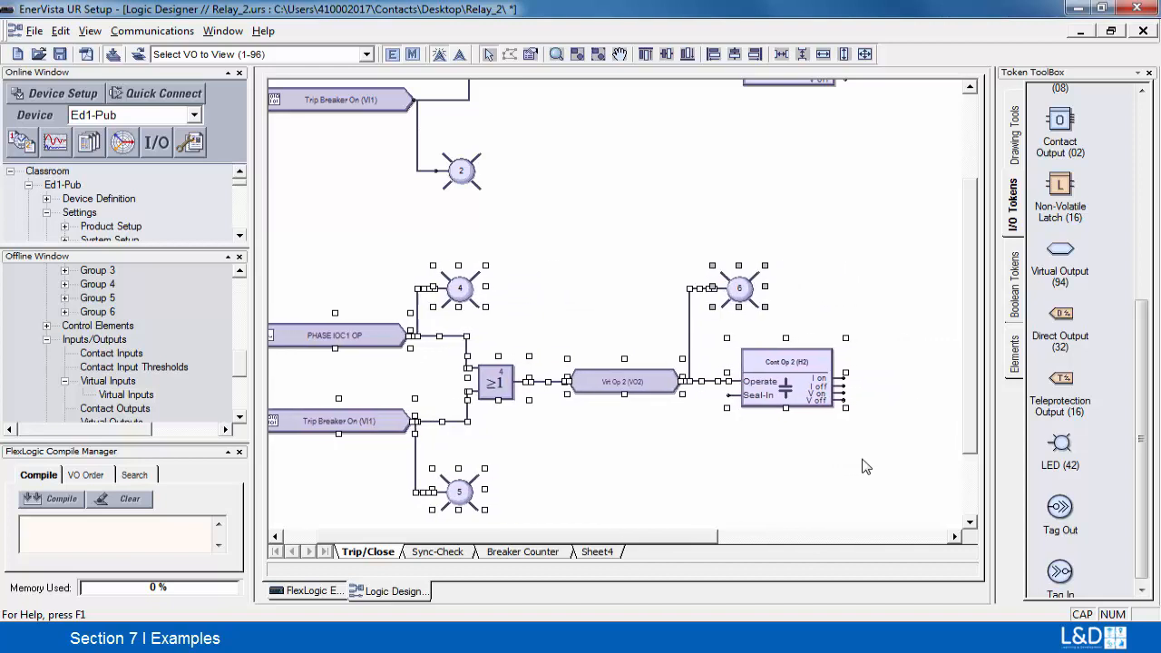
key("Right")
key("Right")
key("Right")
key("Right")
key("Right")
key("Right")
key("Right")
key("Right")
key("Right")
key("Right")
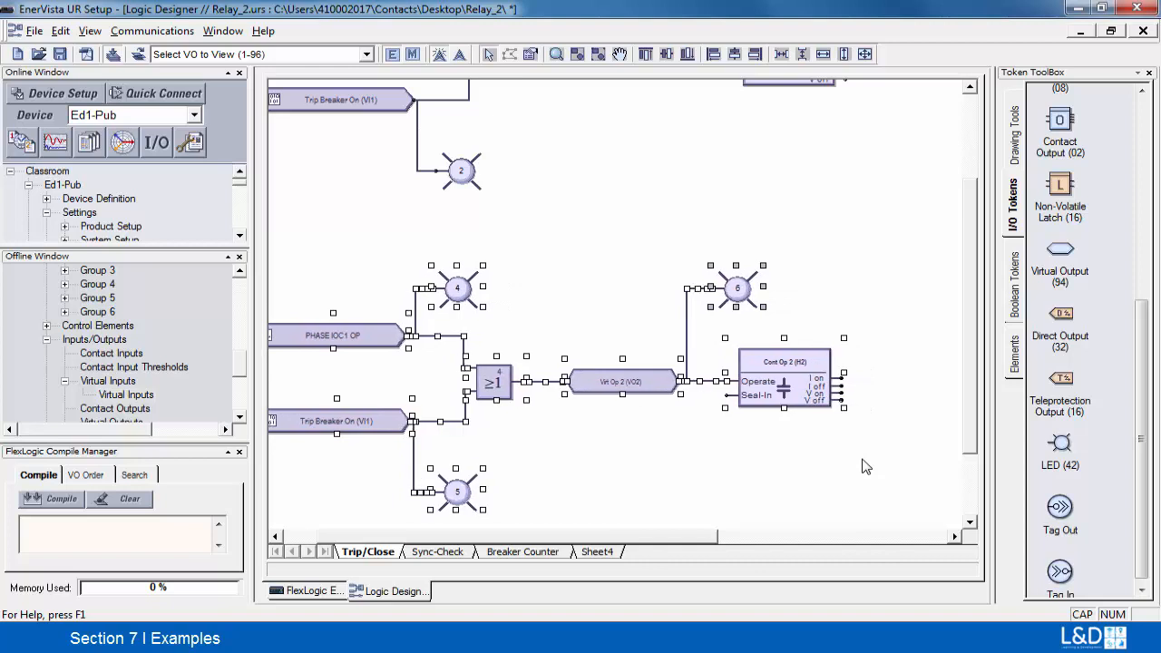
left_click(853, 470)
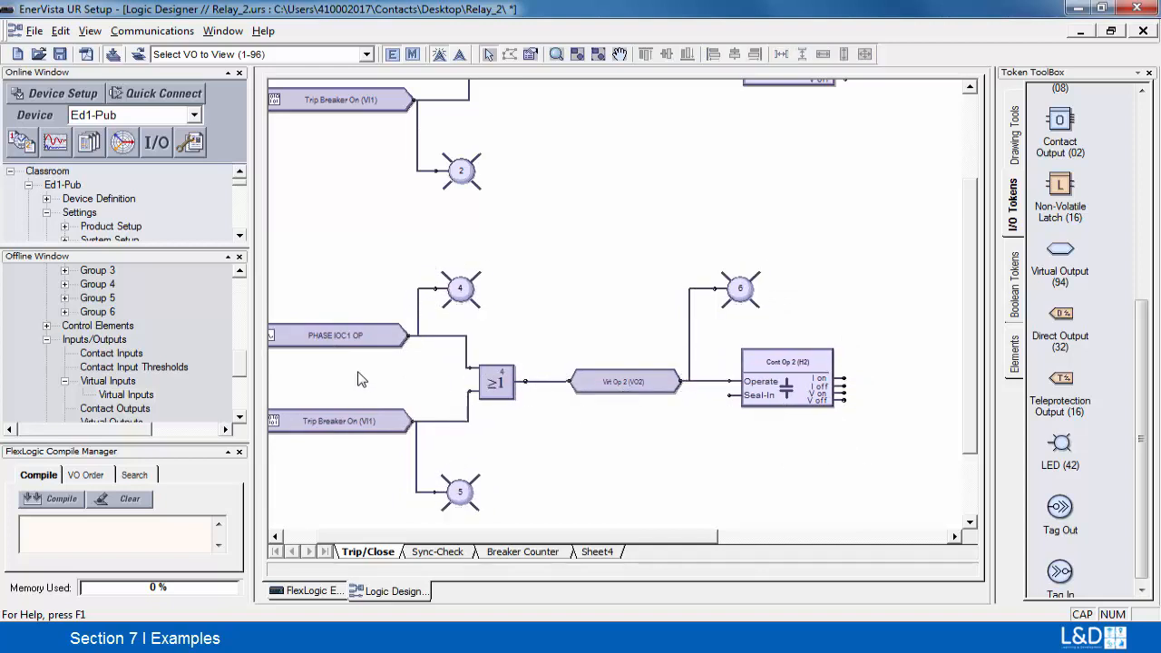
Review the Virtual Inputs settings screen associated with the duplicate circuit's Trip Breaker On input.
double_click(293, 423)
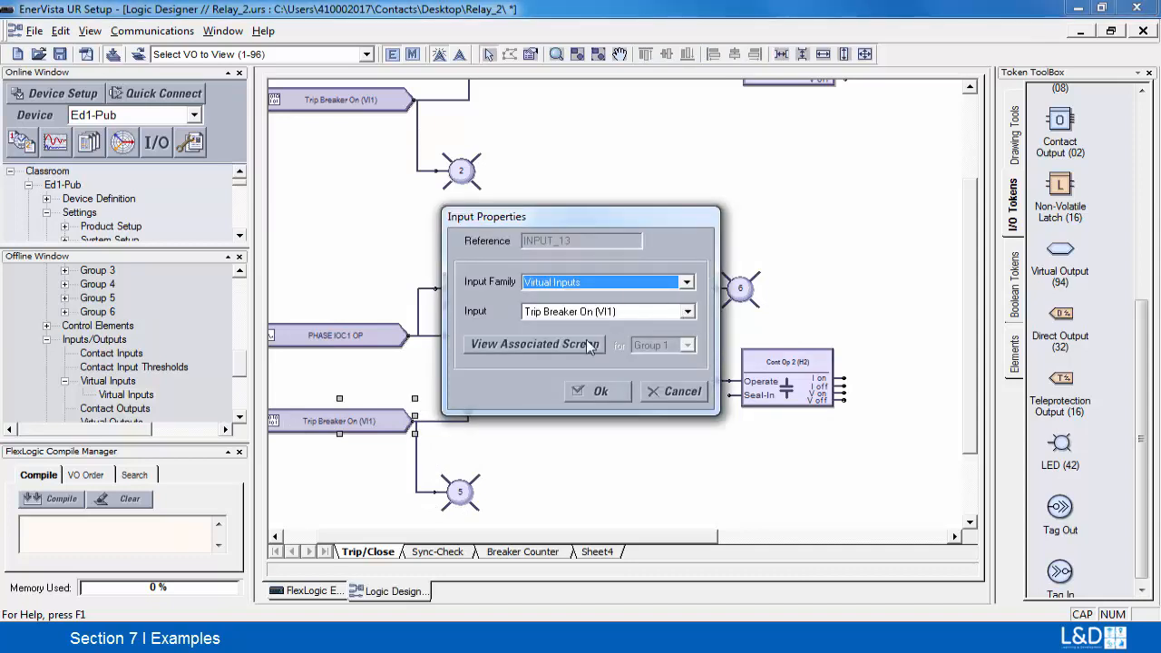
left_click(579, 342)
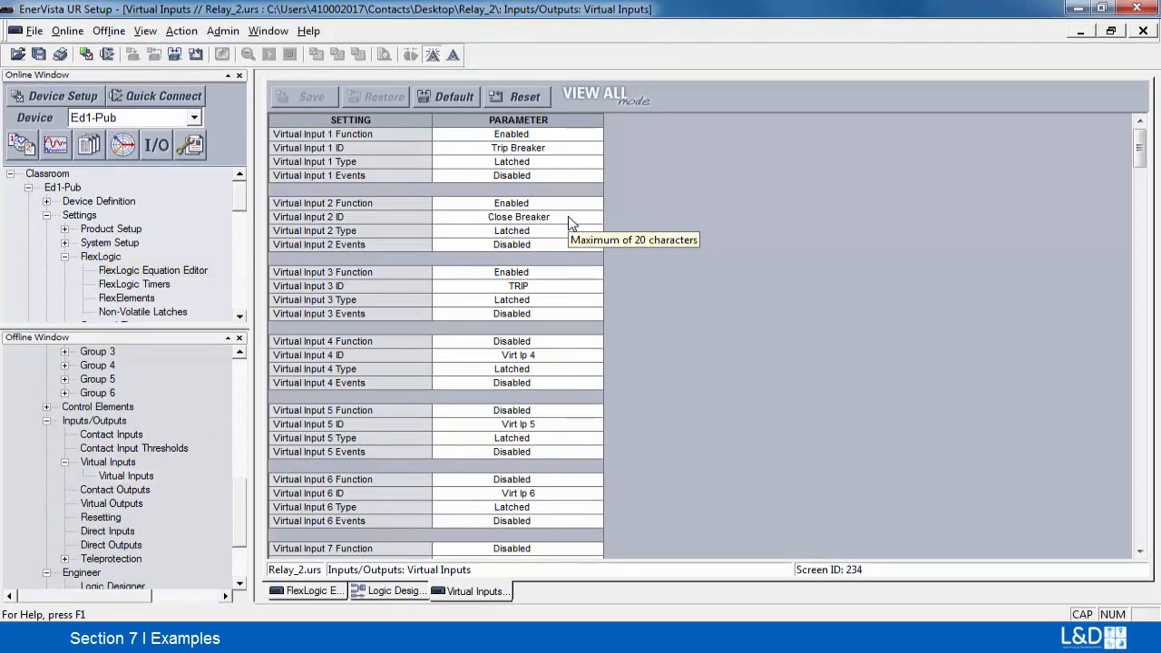
left_click(1142, 32)
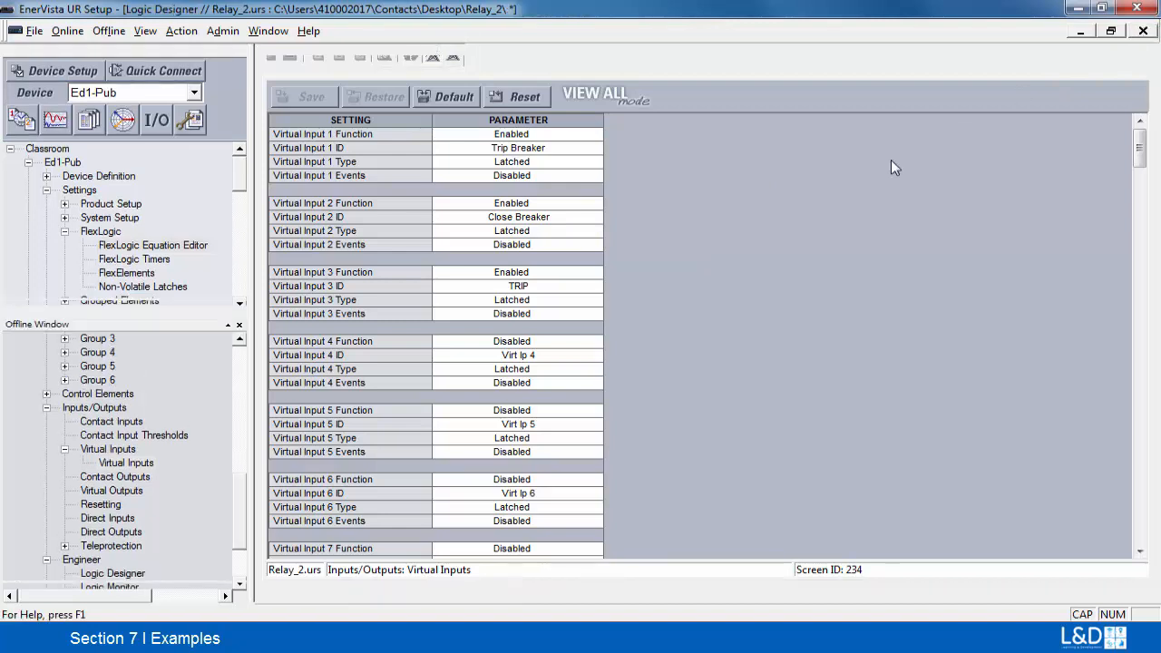
Change the duplicate circuit's Trip Breaker On input to Close Breaker On (VI2).
double_click(333, 428)
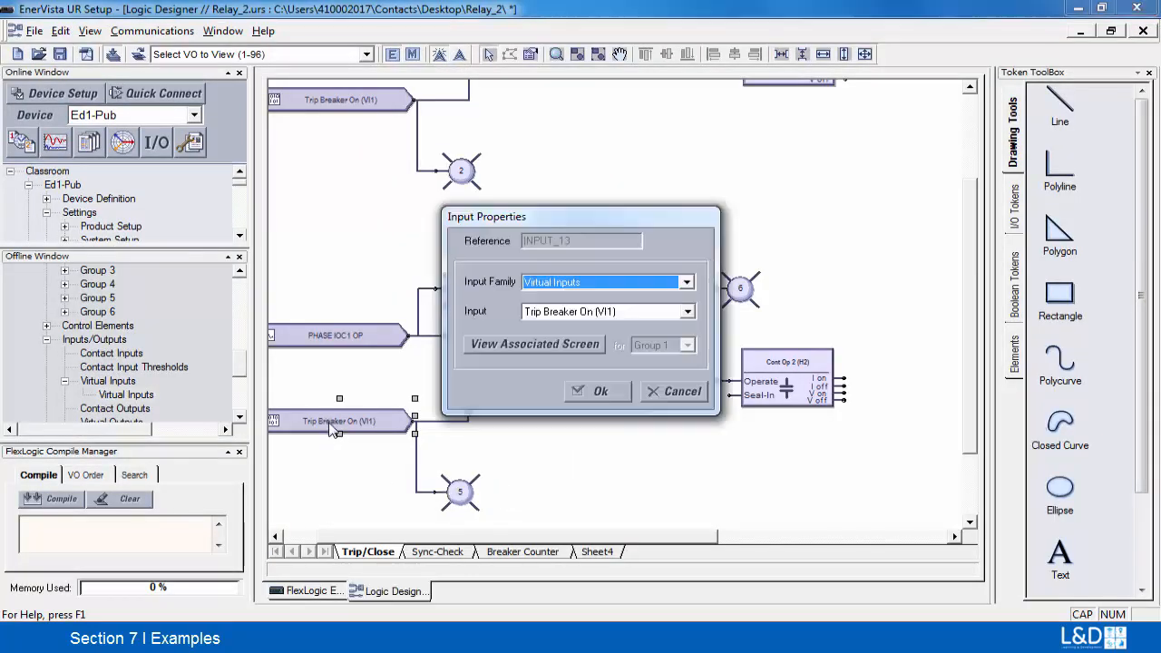
left_click(687, 312)
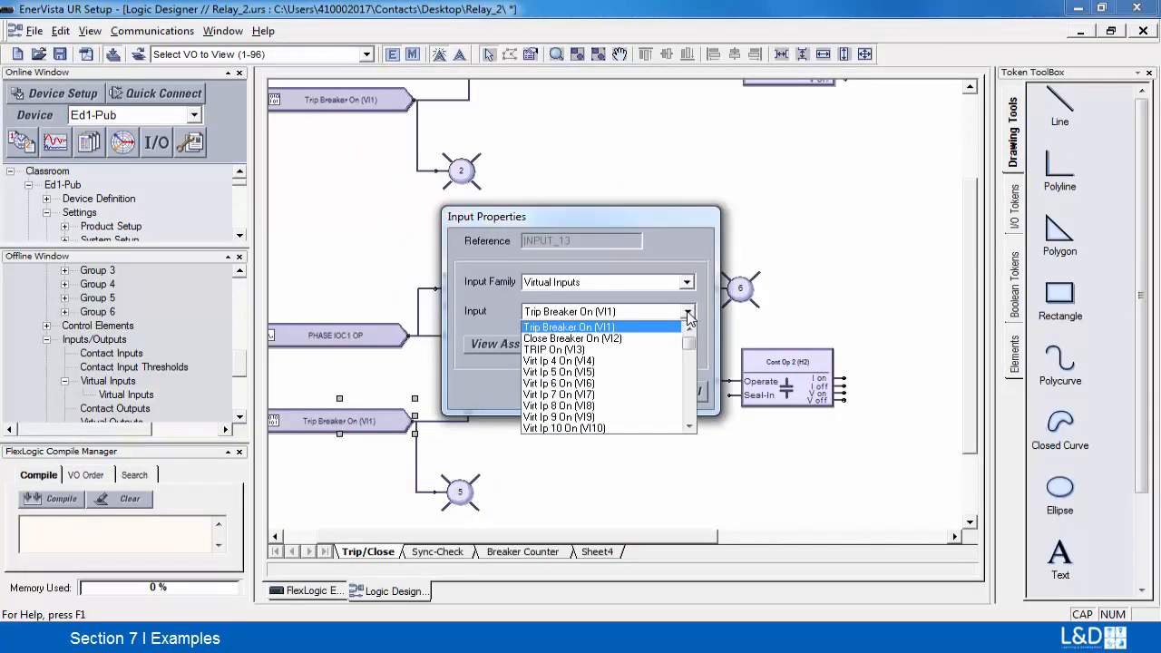
left_click(626, 339)
left_click(594, 400)
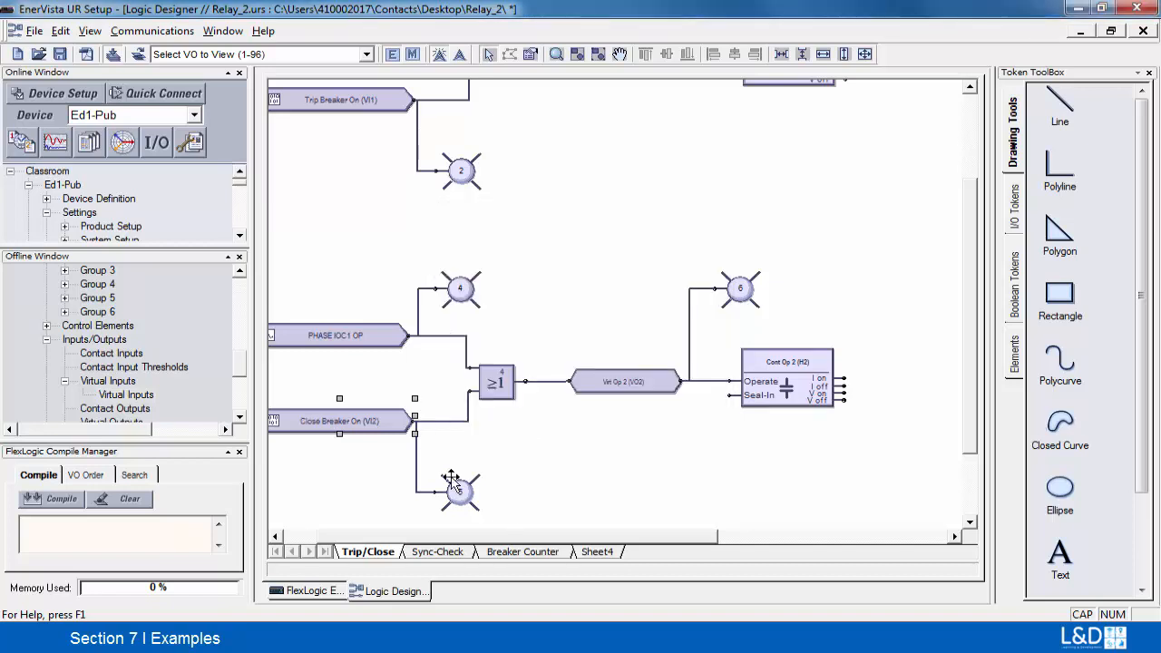
Delete the PHASE IOC1 OP input token from the duplicated circuit, leaving its properties unedited.
double_click(365, 336)
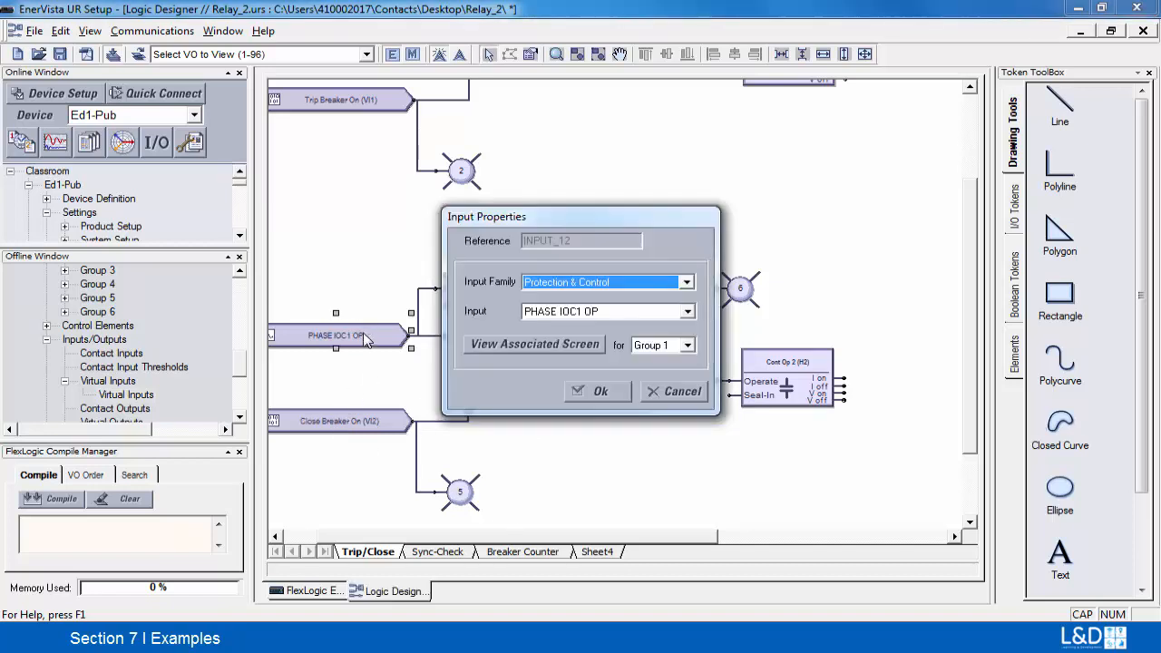
left_click(653, 394)
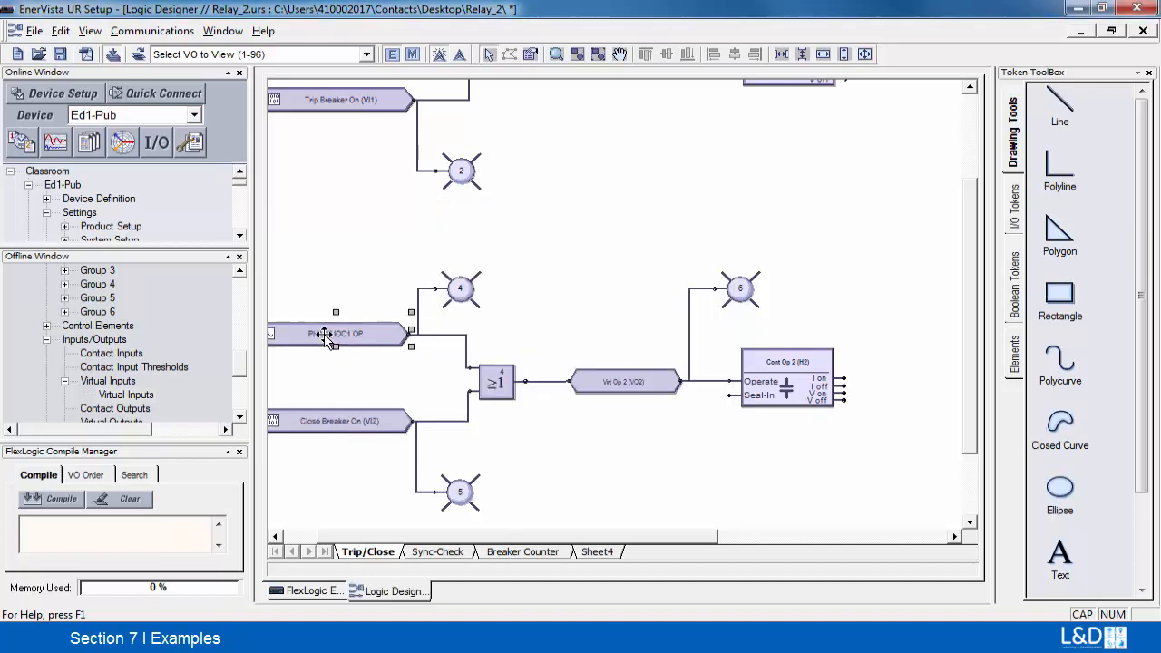
key("Delete")
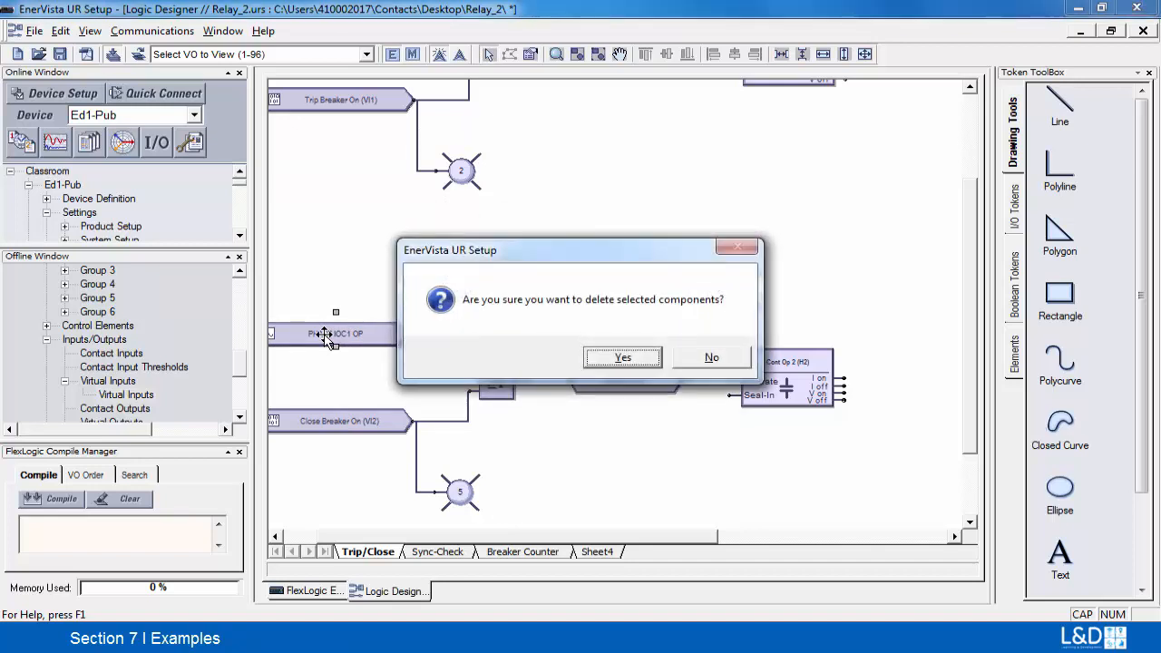
left_click(623, 359)
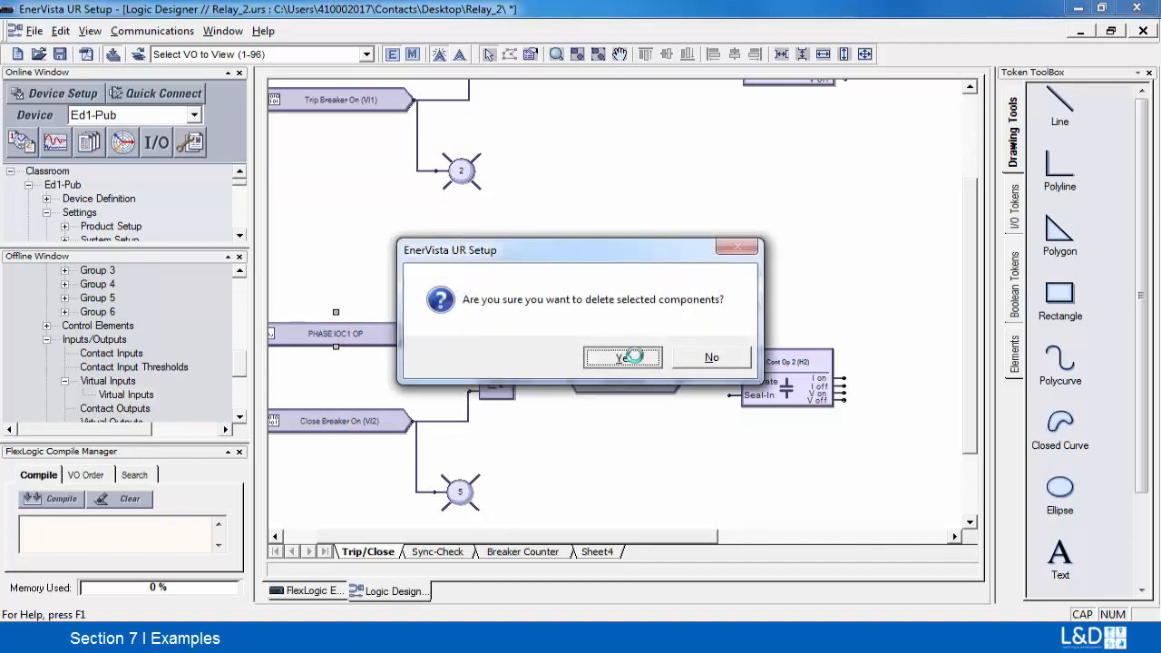
Place a Contact Input token above Close Breaker On and wire its On output to the OR gate's upper input.
left_click(1014, 218)
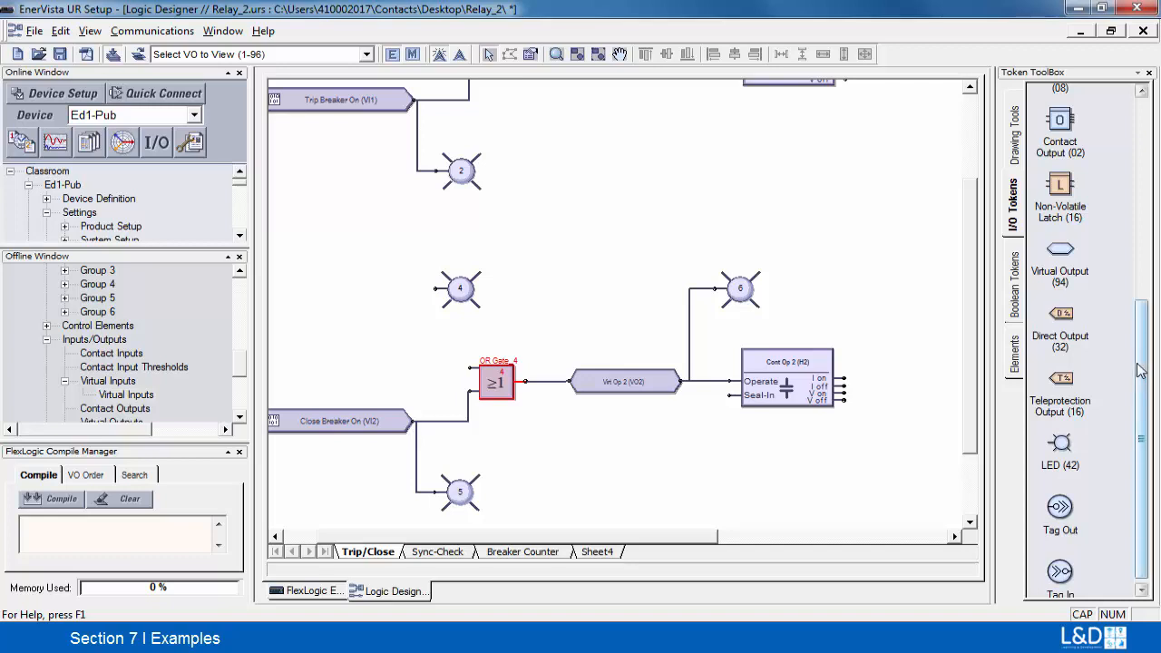
left_click_drag(1140, 364, 1158, 225)
left_click(1059, 285)
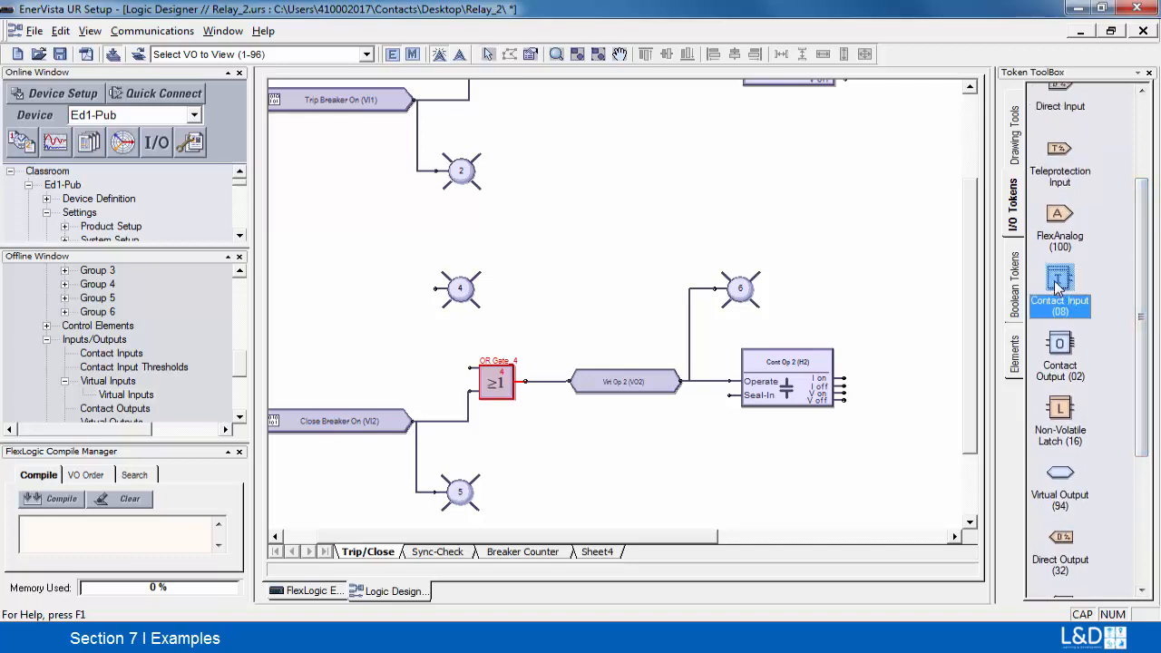
left_click(344, 347)
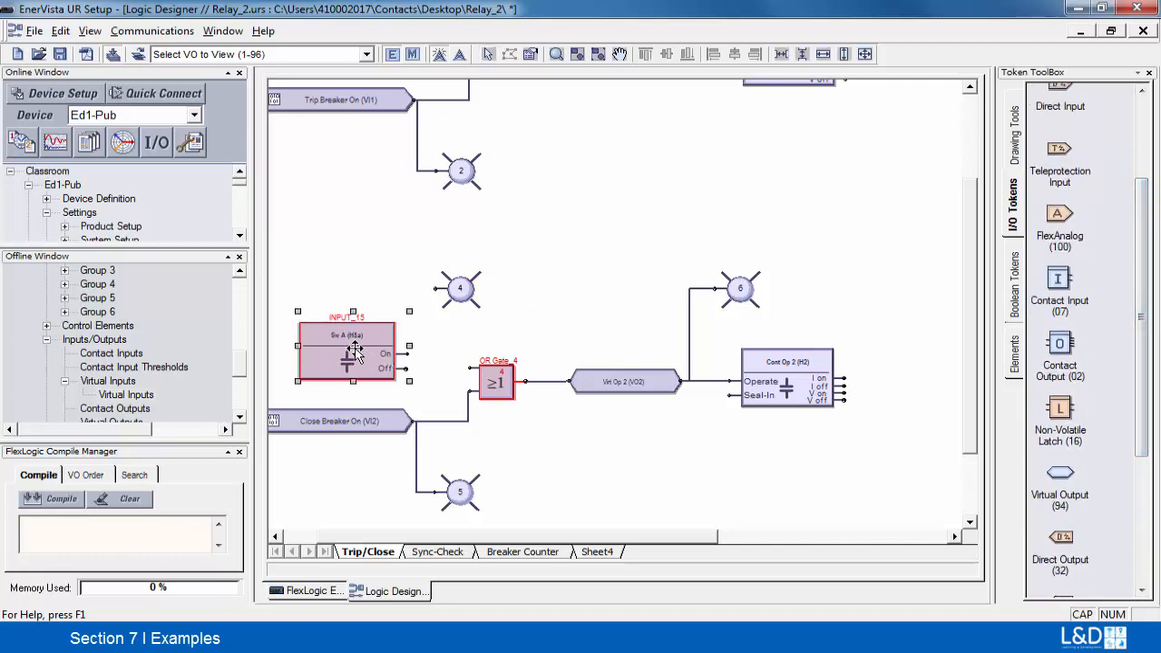
left_click_drag(345, 349, 478, 368)
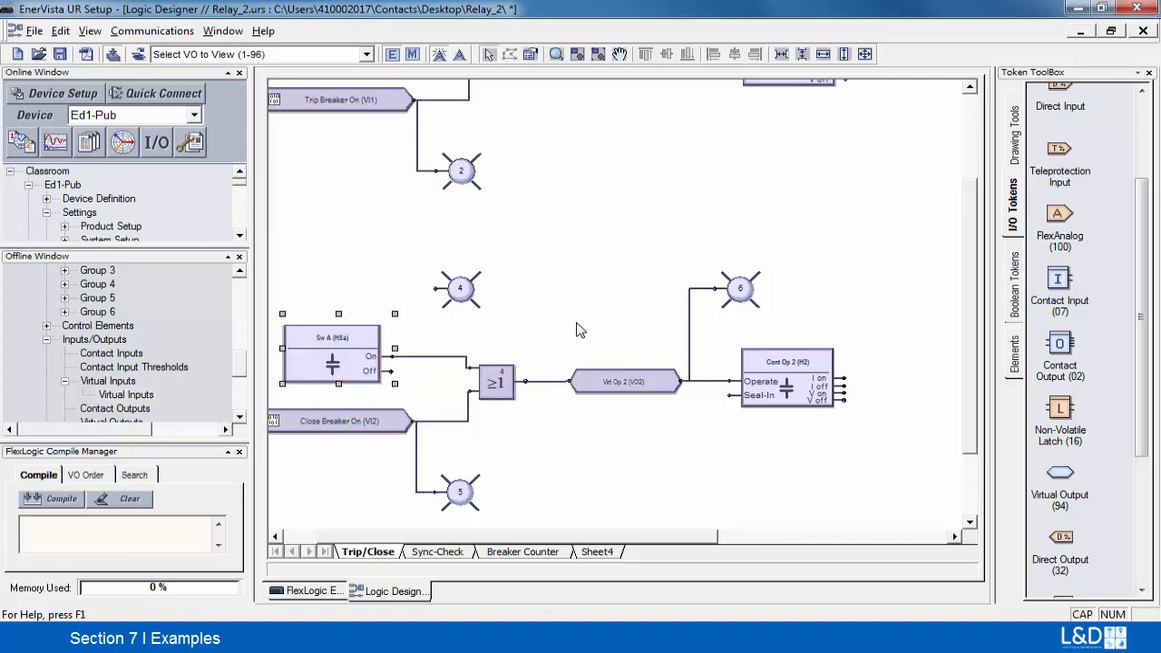
Reassign the duplicate circuit's LED 4 token to LED 13 (2:5).
double_click(463, 291)
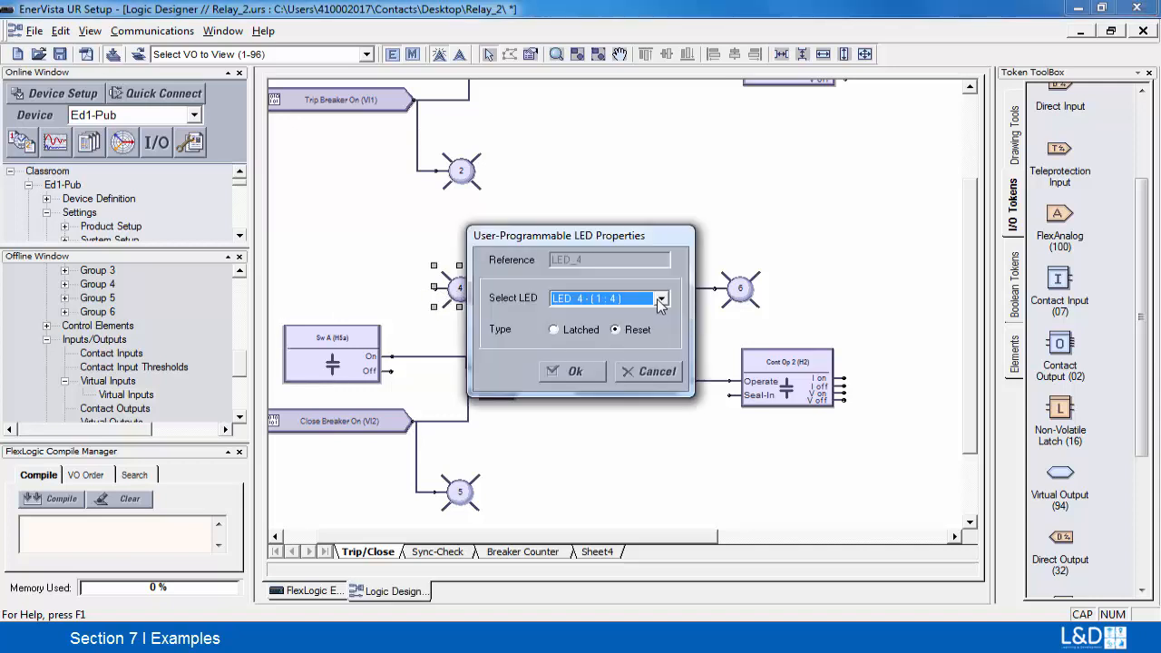
left_click(661, 301)
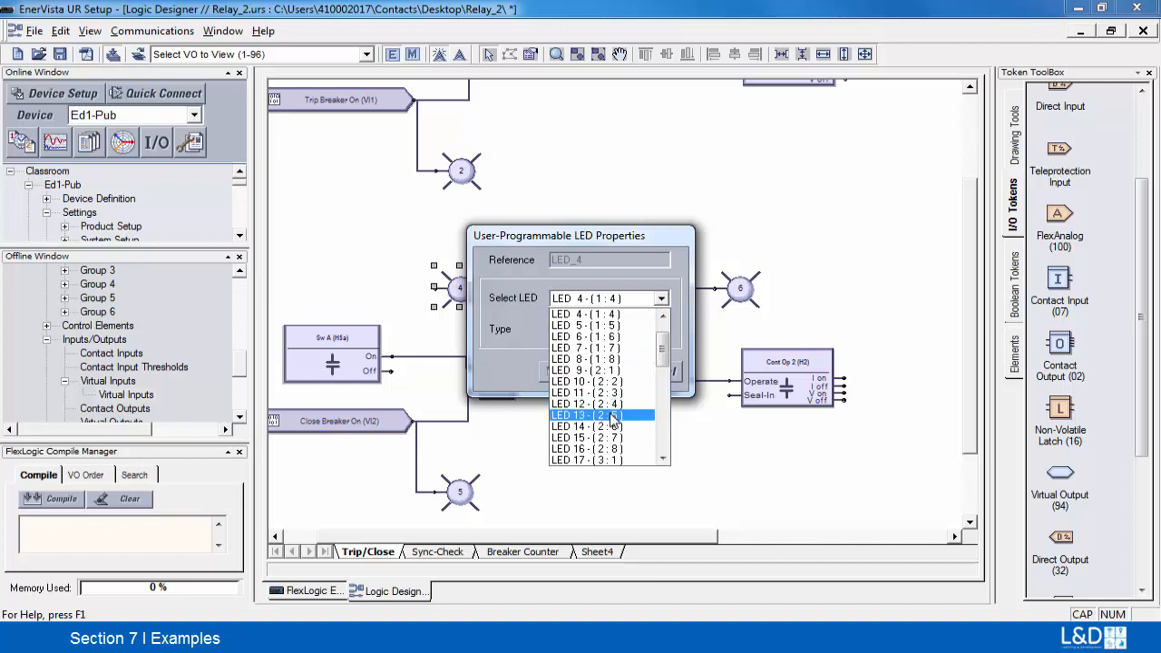
left_click(613, 416)
left_click(576, 370)
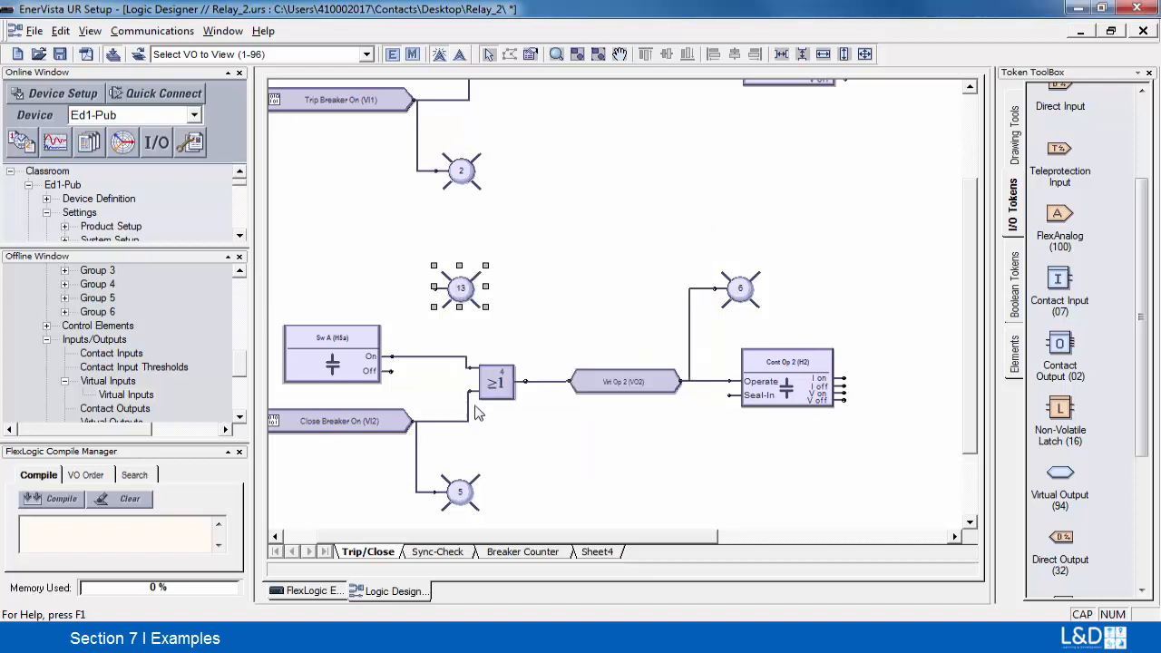
Reassign the LED 5 token fed by Close Breaker On to LED 14 (2:6).
double_click(460, 491)
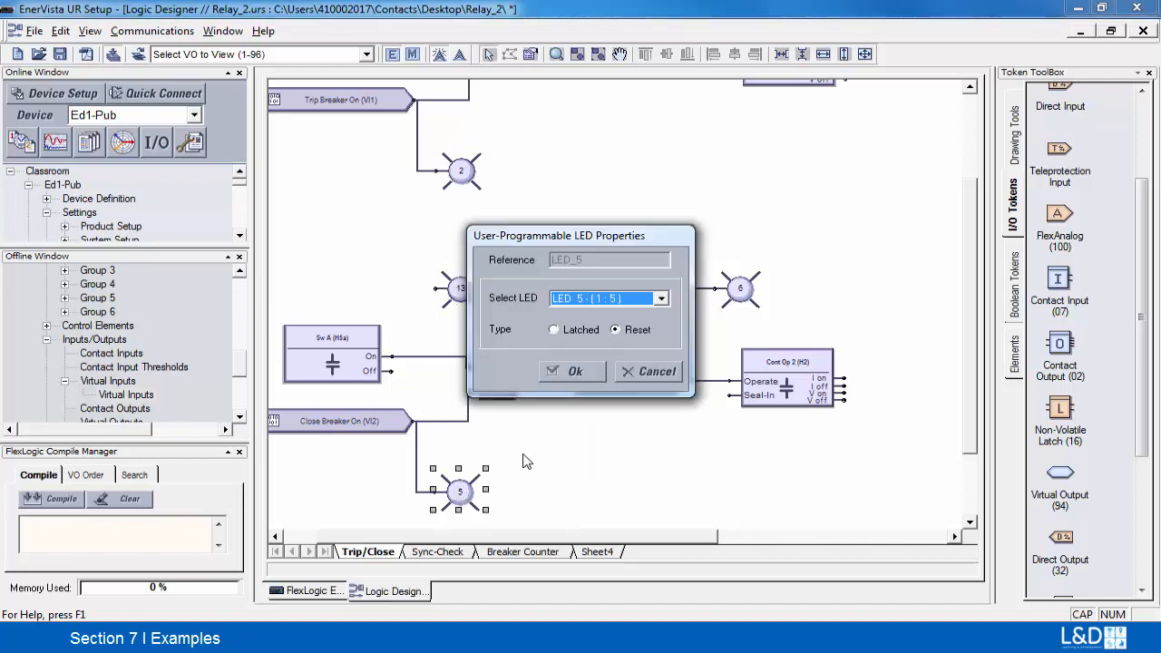
left_click(661, 298)
left_click(622, 415)
left_click(576, 371)
Reassign the LED 6 token to LED 15 (2:7), and wire LED 13's input to the Sw A contact input's On output.
double_click(740, 289)
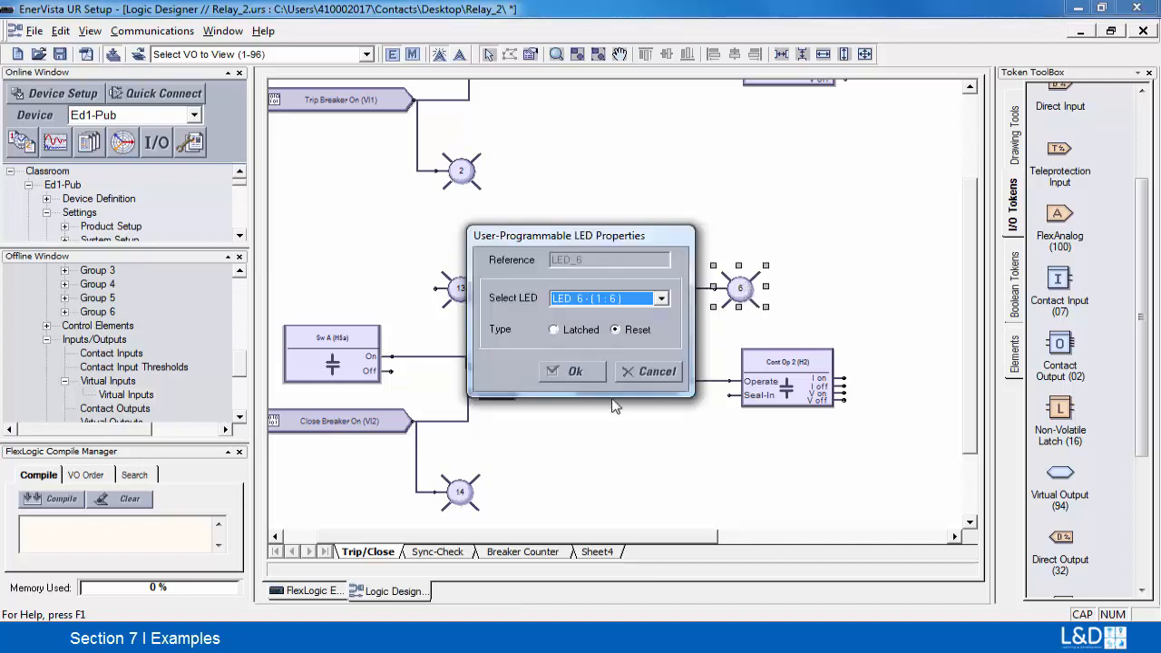
left_click(661, 299)
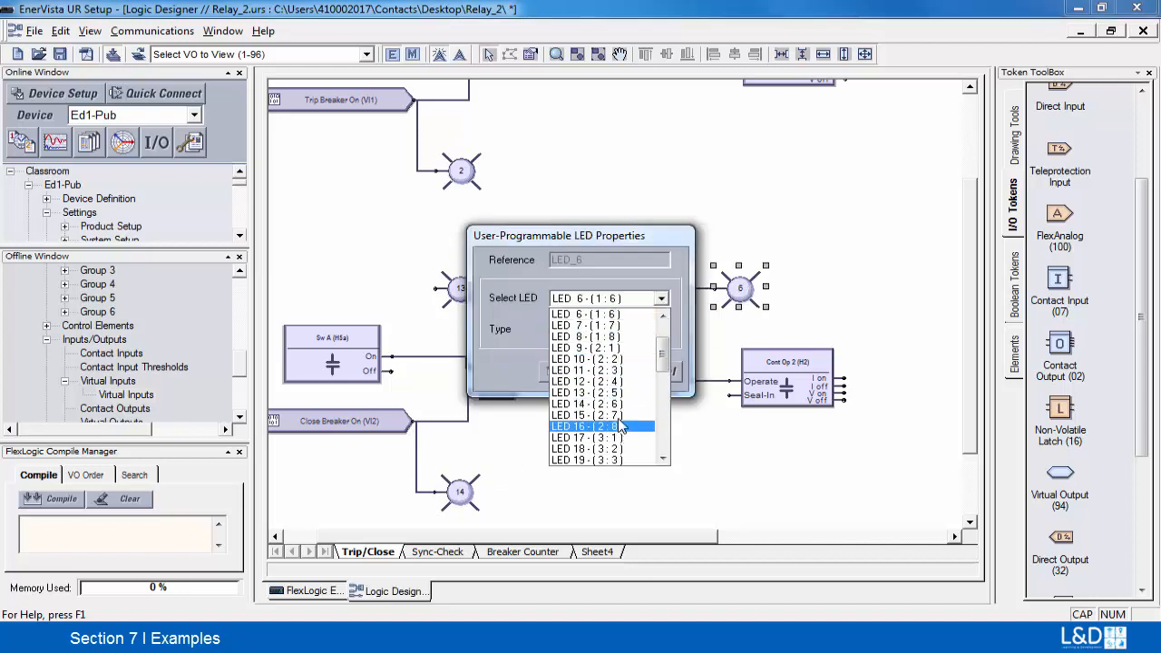
left_click(599, 423)
left_click(576, 371)
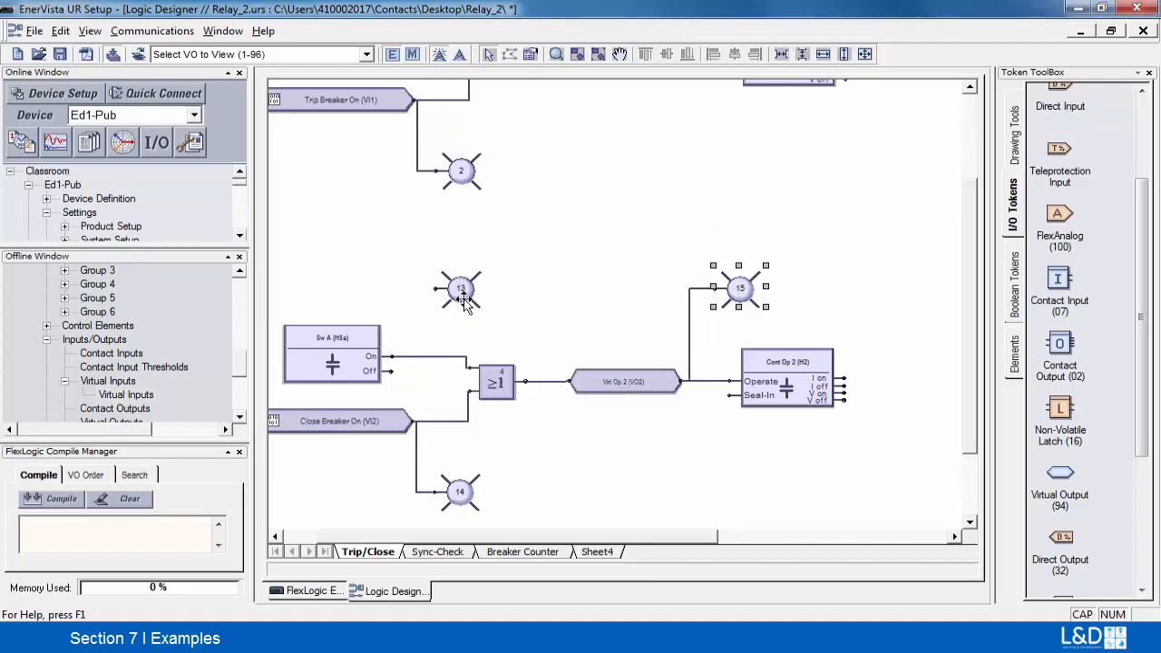
left_click_drag(436, 290, 390, 357)
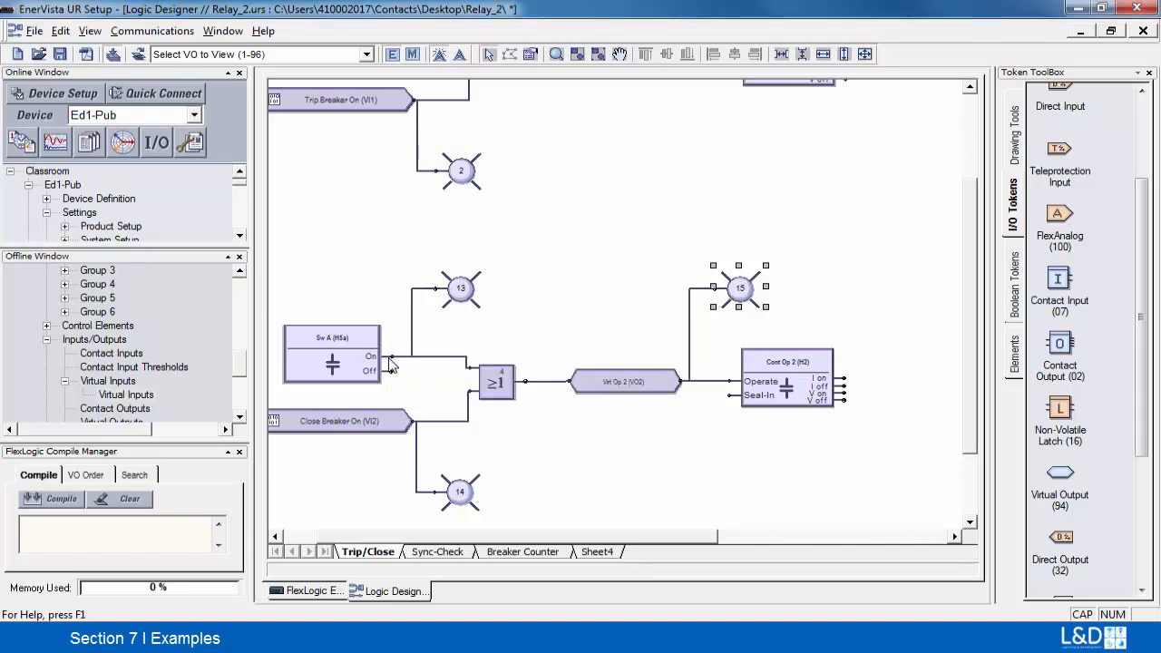
Rename the duplicate circuit's virtual output Virt Op 2 as CLOSE CCT.
left_click(619, 385)
double_click(620, 386)
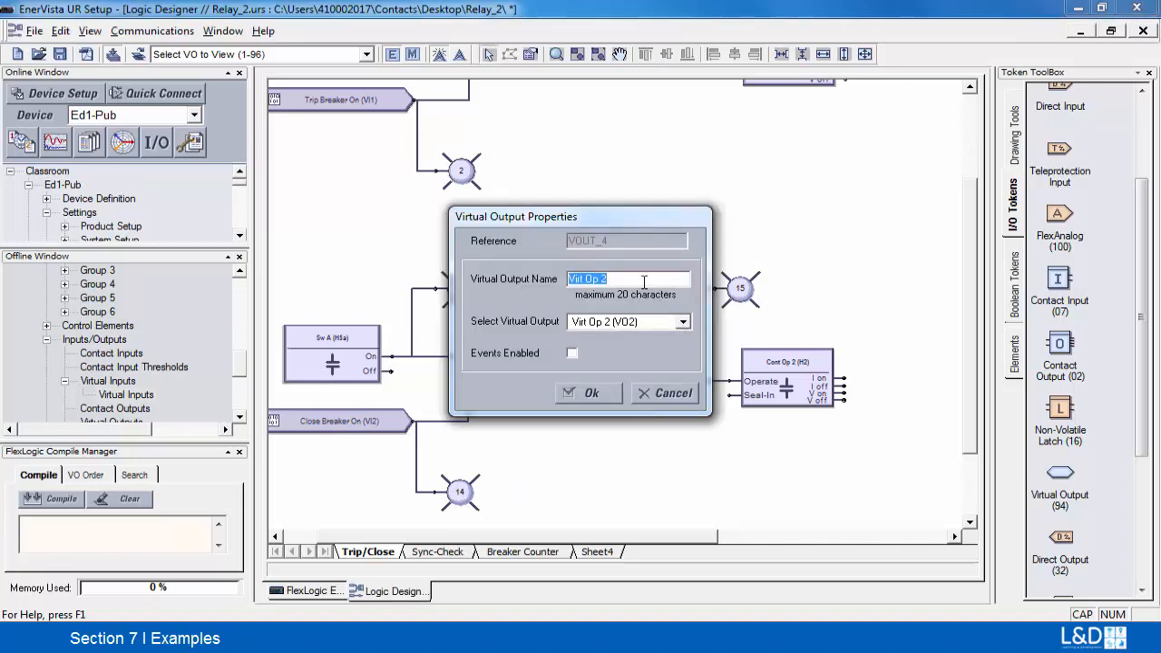
type("CLOSE CCT")
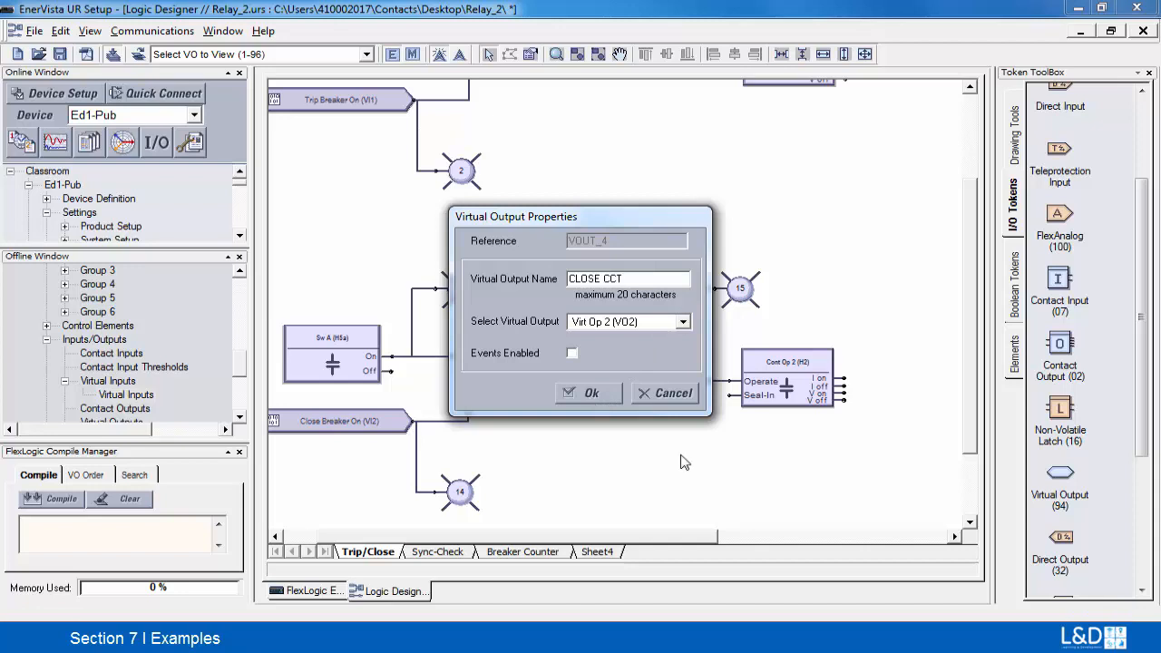
left_click(588, 394)
Rename the close circuit's contact output Cont Op 2 (H2) as BREAKER CLOSE.
double_click(793, 385)
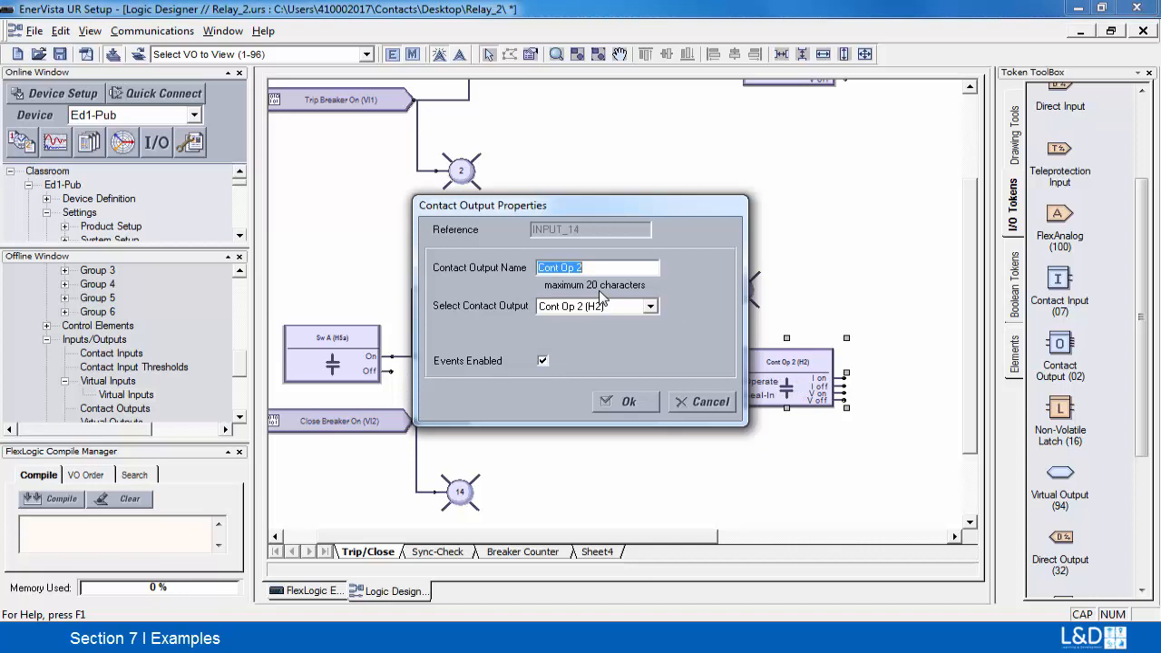
type("BREAKER CLOSE")
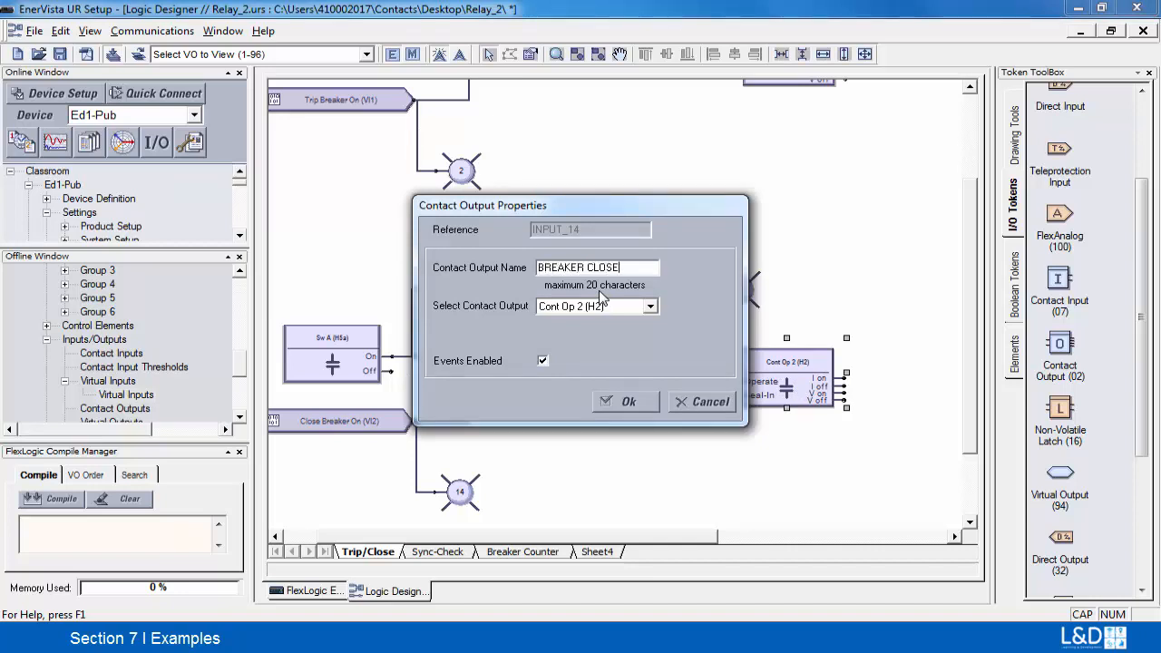
left_click(635, 402)
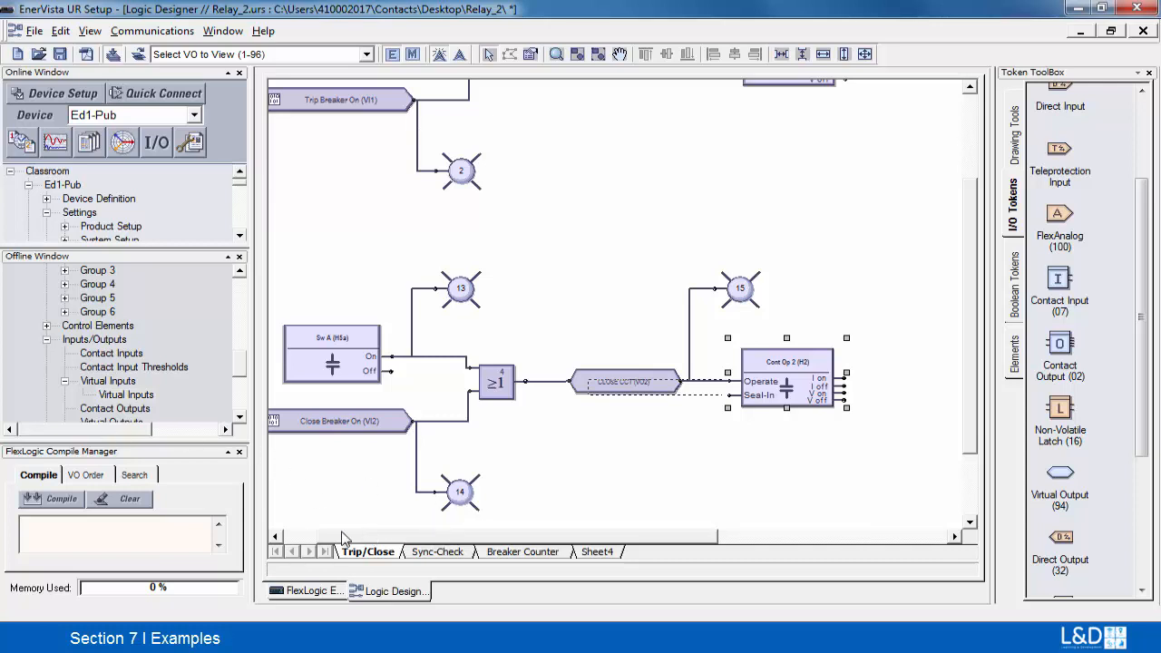
Compile the Relay_2 logic with its trip and close circuits.
left_click_drag(341, 534, 333, 533)
left_click_drag(963, 302, 962, 296)
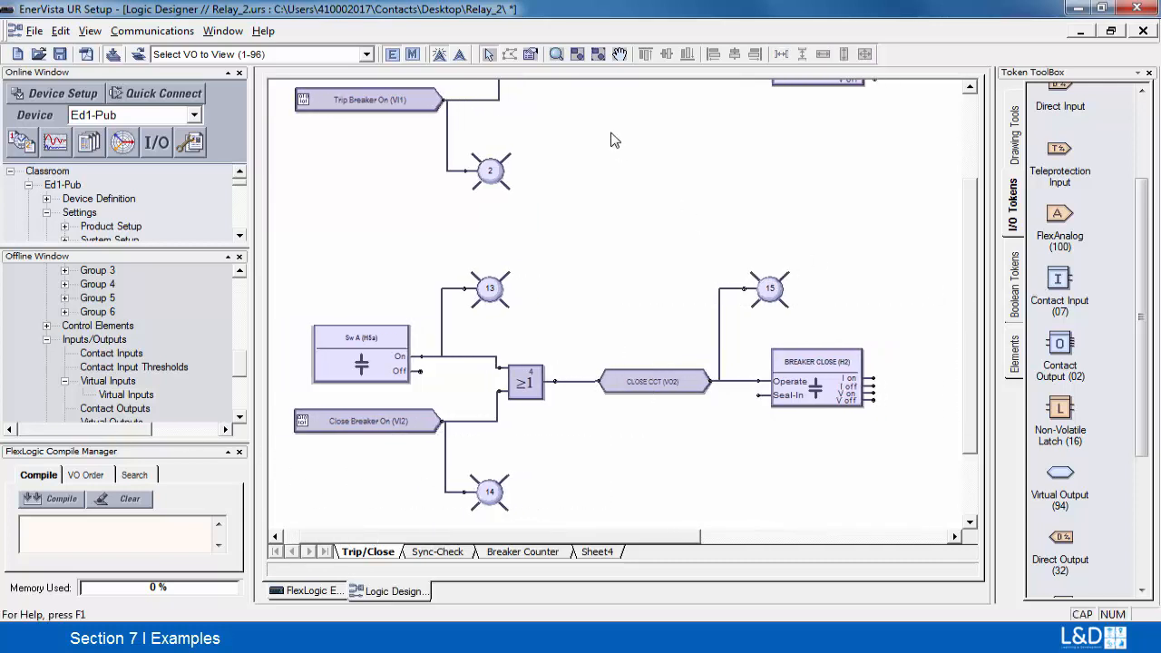
left_click(578, 54)
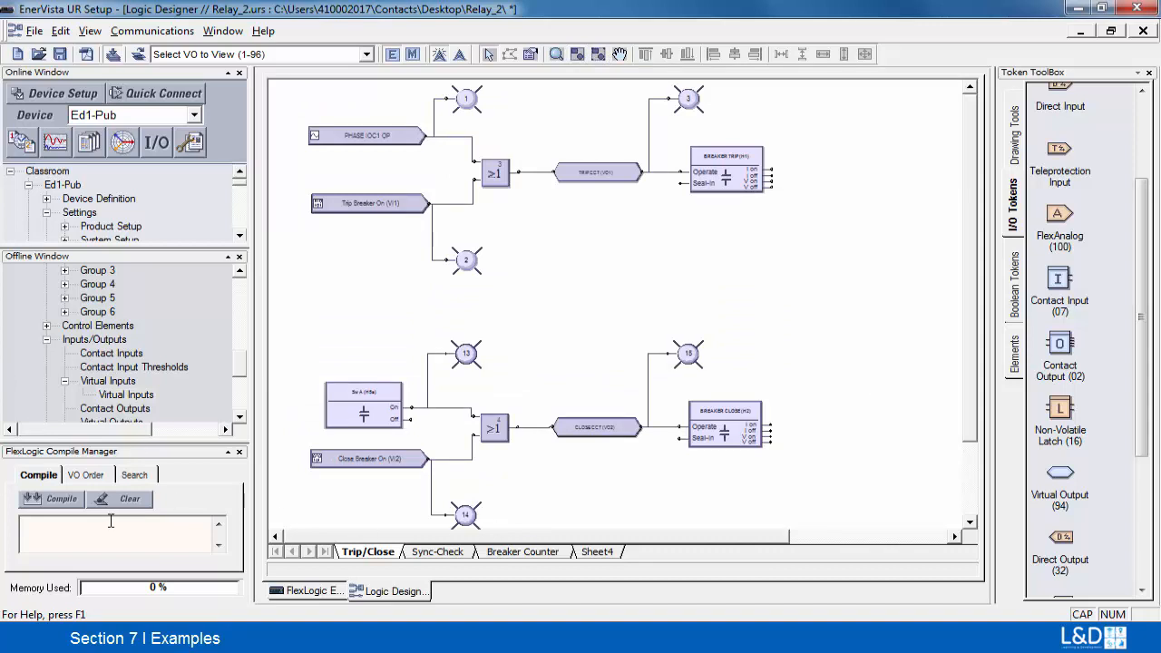
left_click(48, 499)
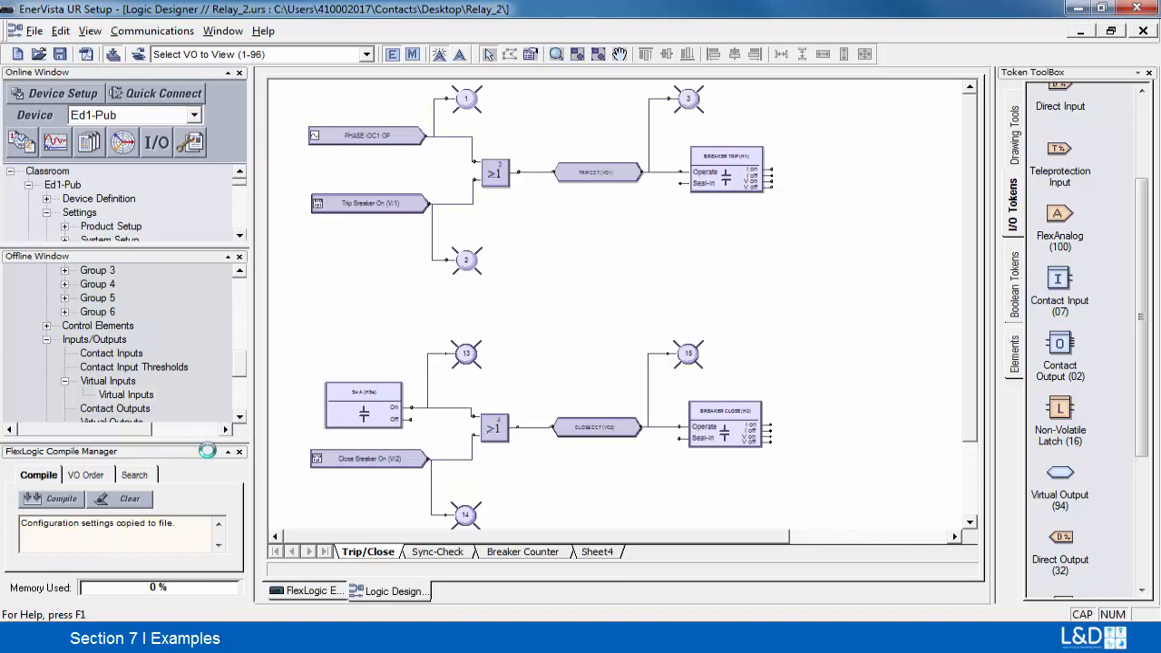
Check the Sw A (H5a) contact input's properties and Relay_2's contact input thresholds.
double_click(344, 427)
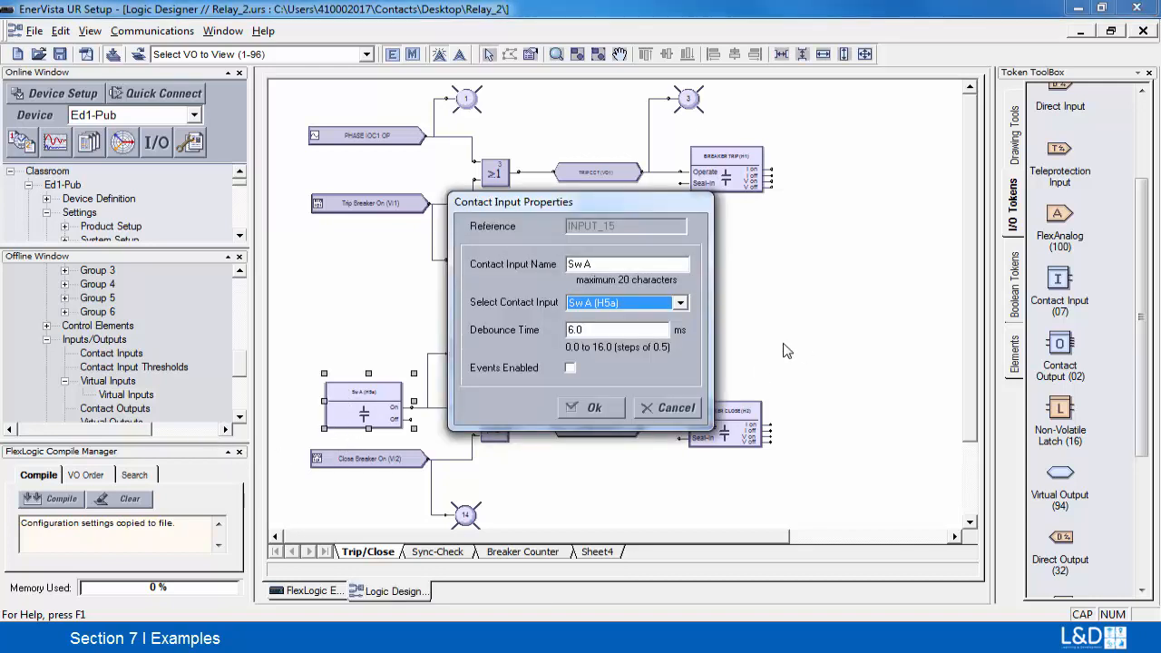
left_click(594, 410)
double_click(166, 372)
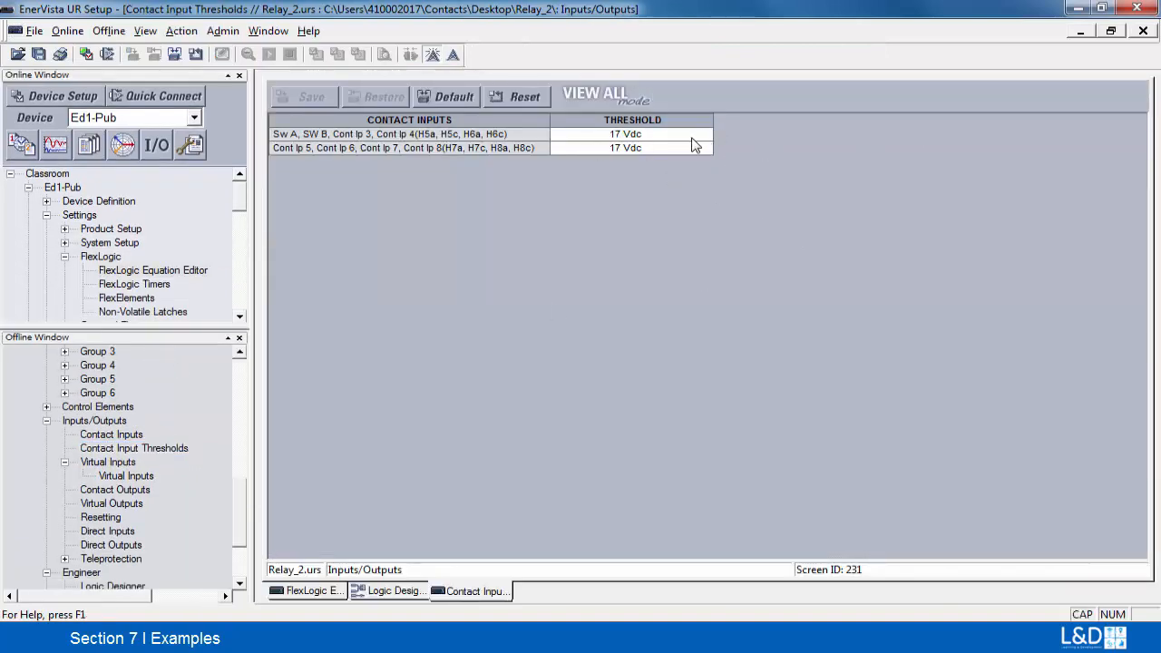
left_click(1143, 31)
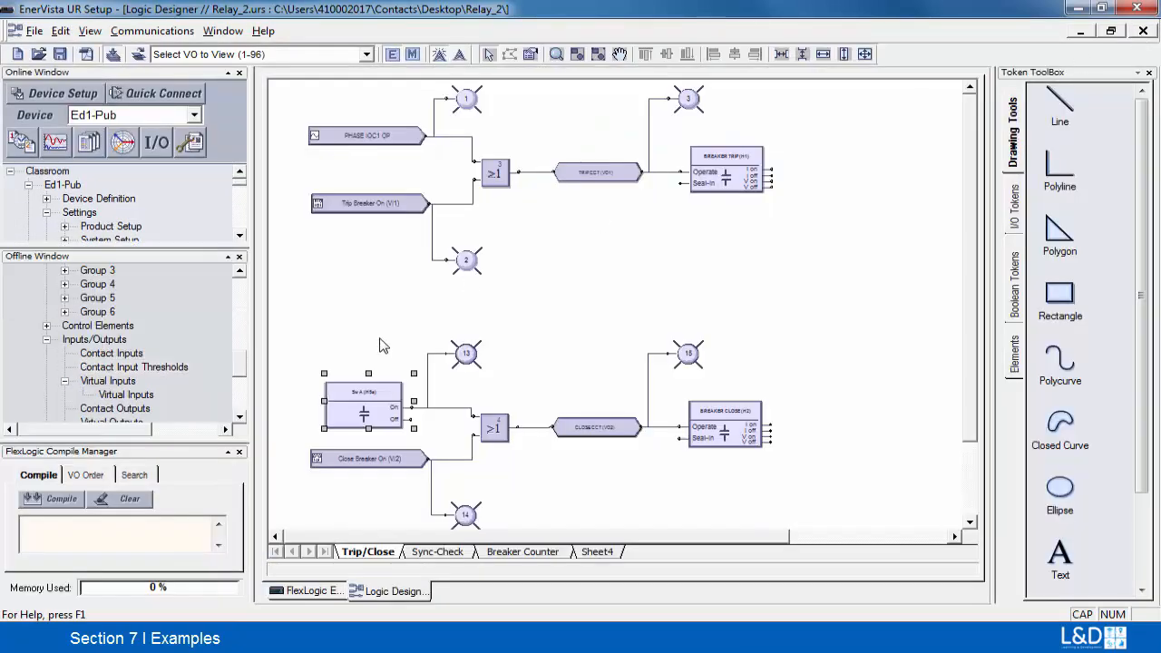
Write the Relay_2 settings to the online device Ed1-Pub without displaying the update log.
left_click_drag(241, 363, 256, 298)
right_click(184, 300)
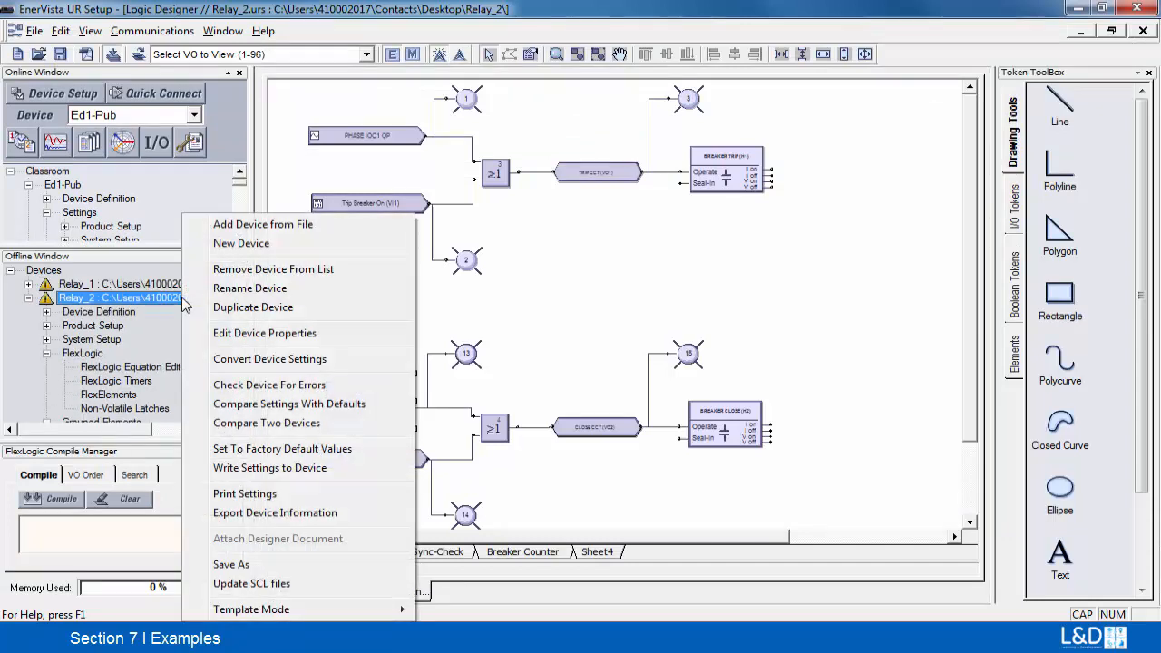
left_click(277, 470)
left_click(544, 261)
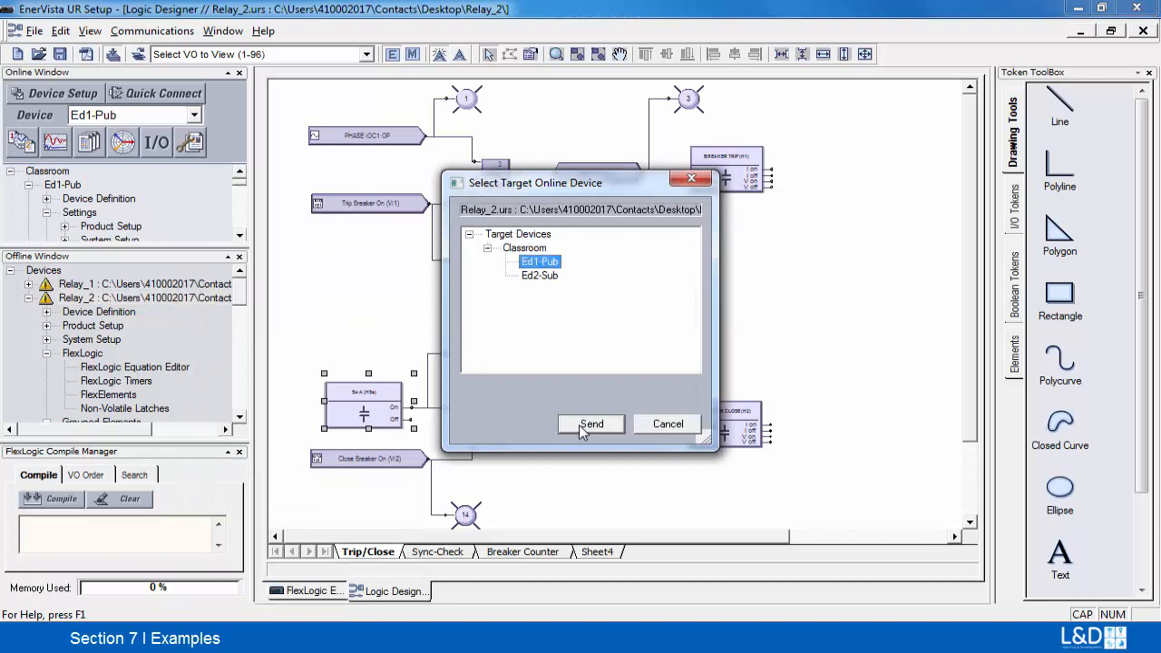
left_click(590, 416)
left_click(635, 358)
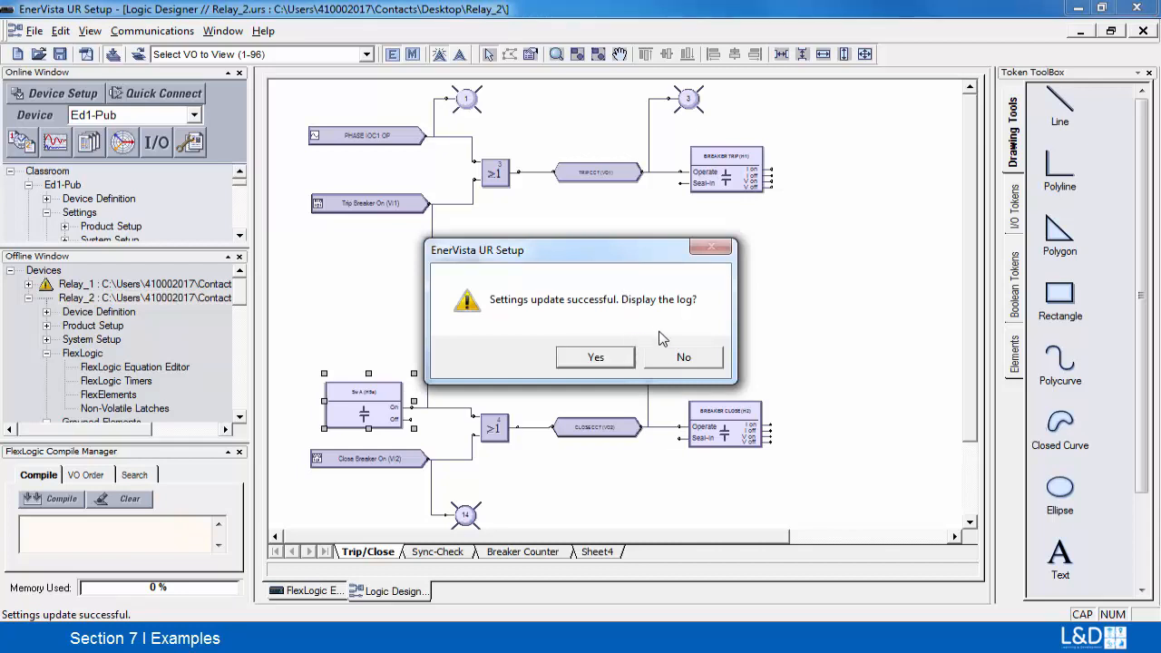
left_click(677, 362)
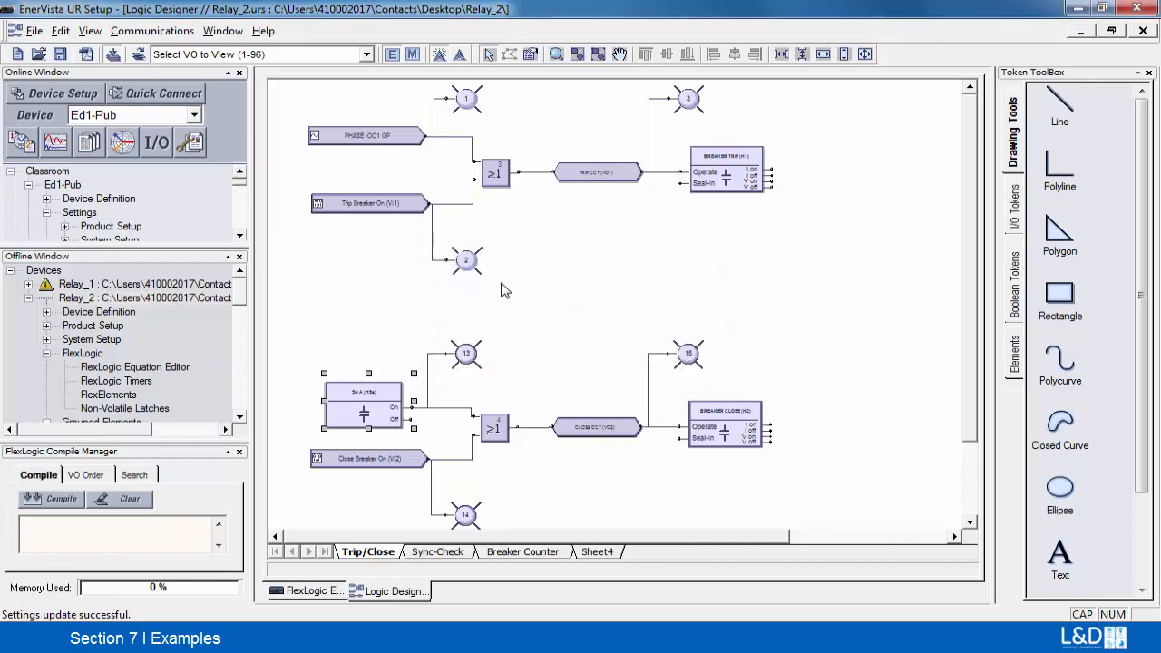
Start monitoring the Relay_2 logic and open the Virtual Inputs commands of the online device Ed1-Pub.
left_click(412, 55)
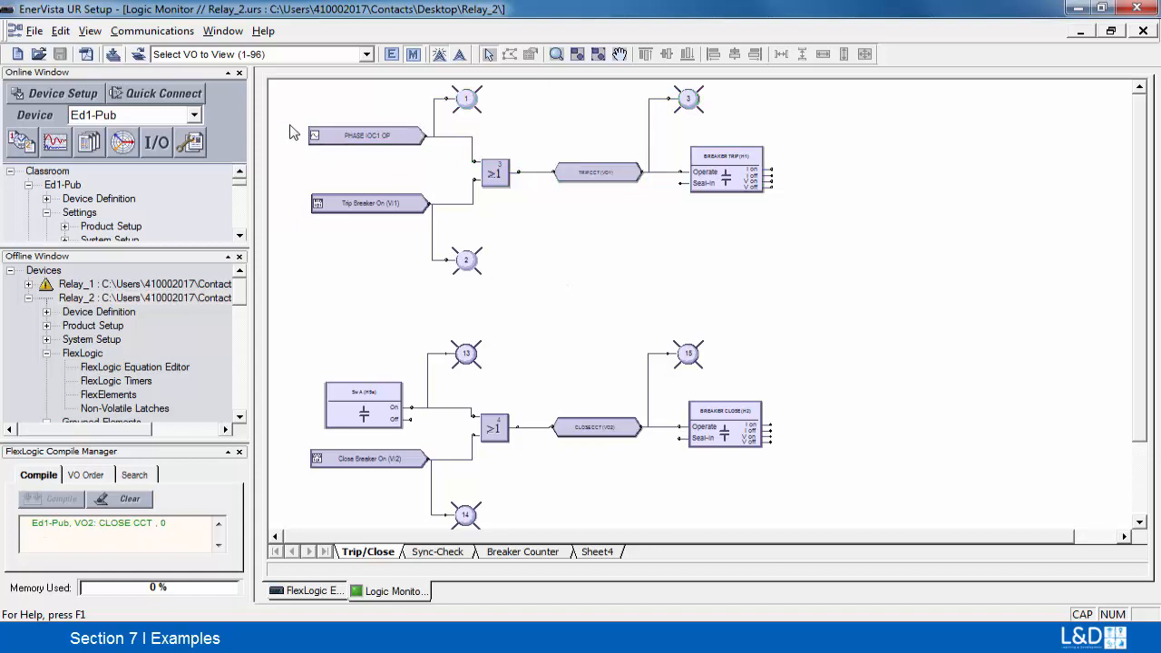
left_click(238, 239)
left_click(238, 239)
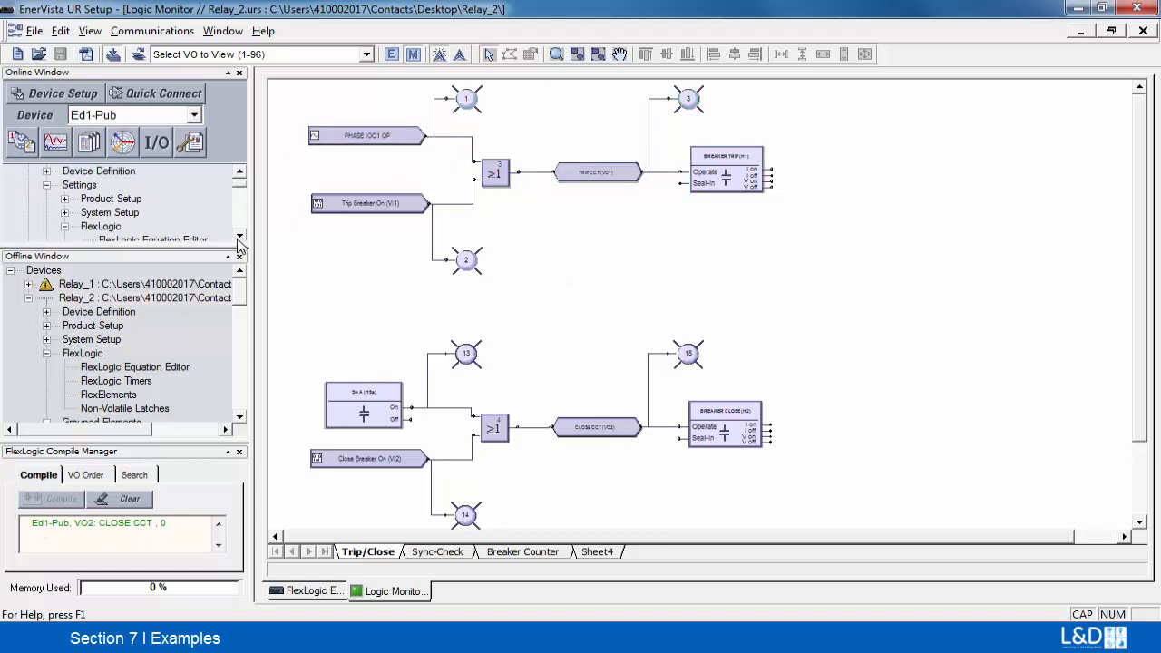
left_click(239, 239)
left_click_drag(245, 187, 243, 197)
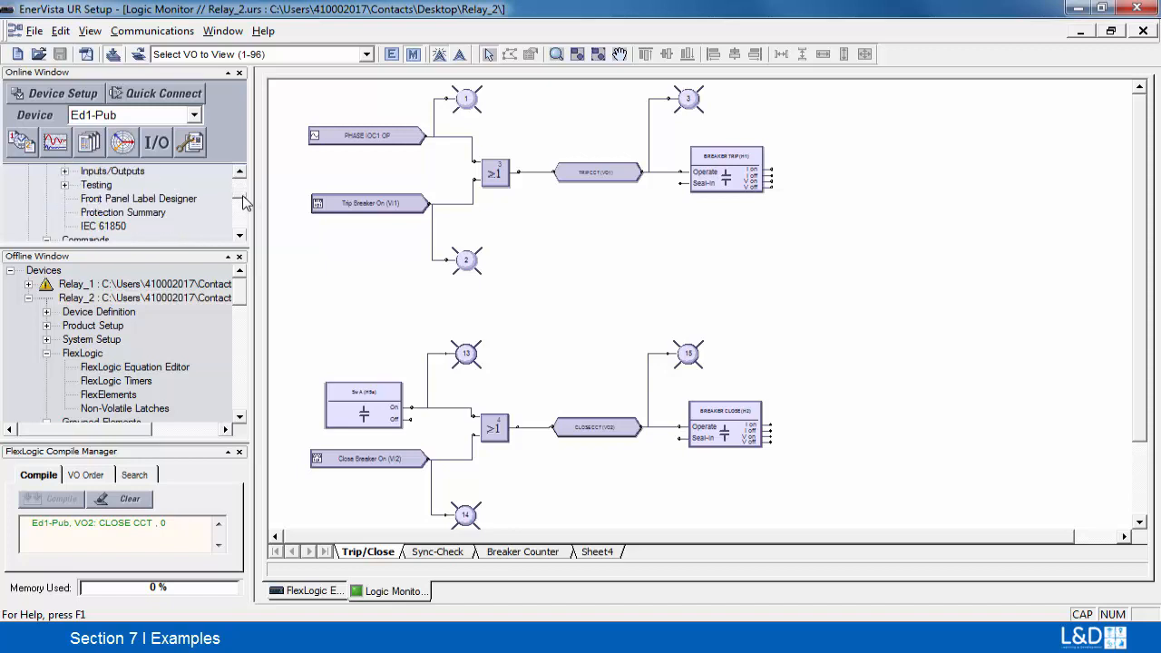
left_click(239, 237)
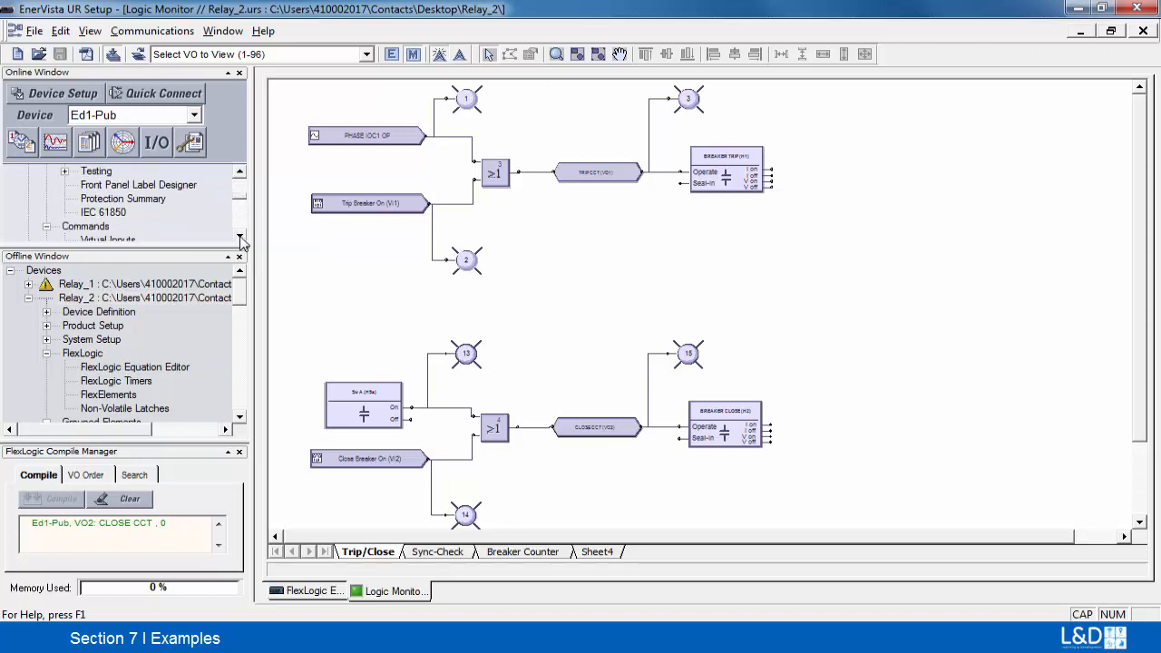
left_click(239, 238)
left_click(240, 237)
left_click(240, 238)
left_click(114, 201)
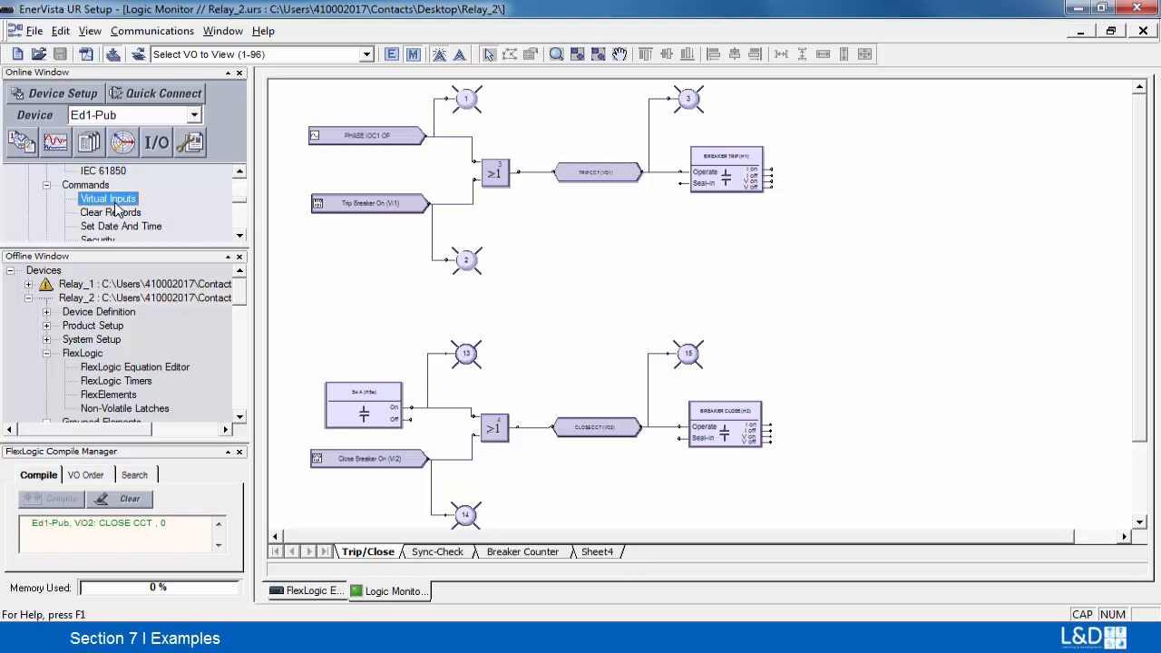
double_click(115, 204)
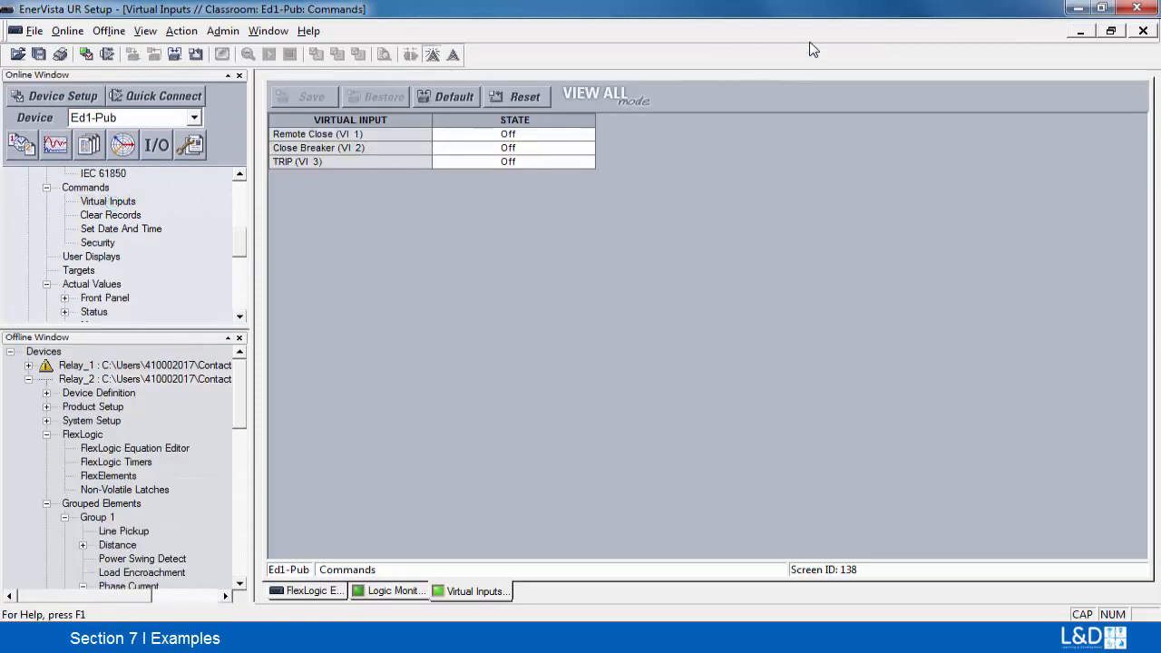
Set virtual input Remote Close (VI 1) to On, save it to Ed1-Pub, and examine the trip circuit in the Logic Monitor.
left_click(1111, 31)
left_click_drag(603, 184, 438, 166)
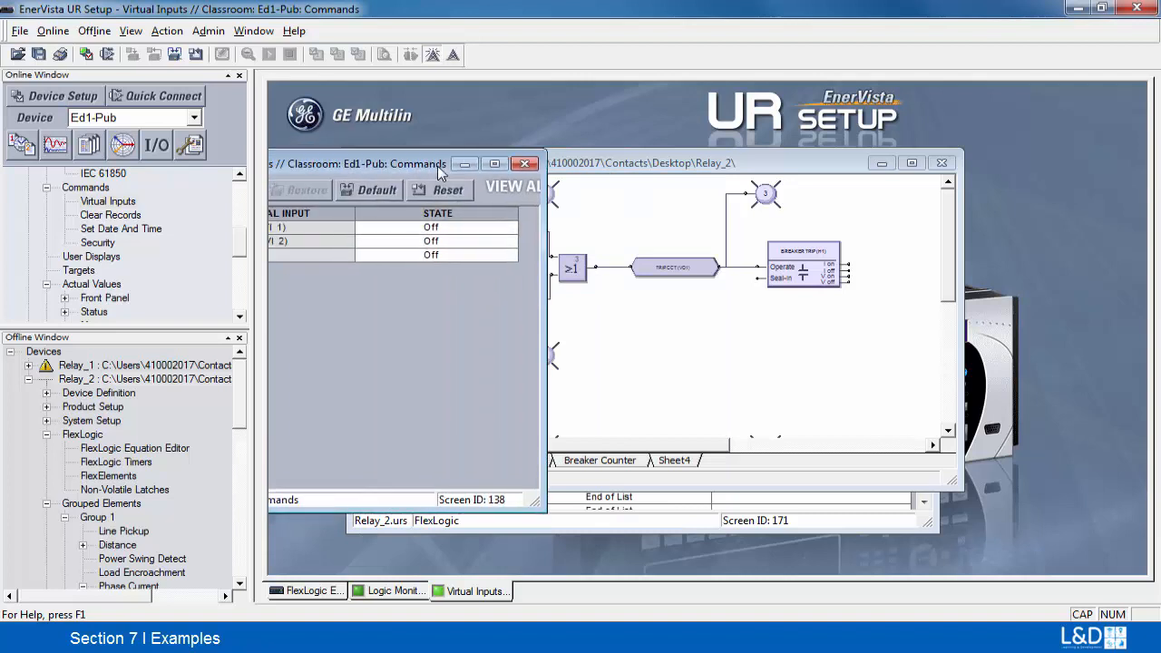
left_click(468, 228)
left_click(510, 226)
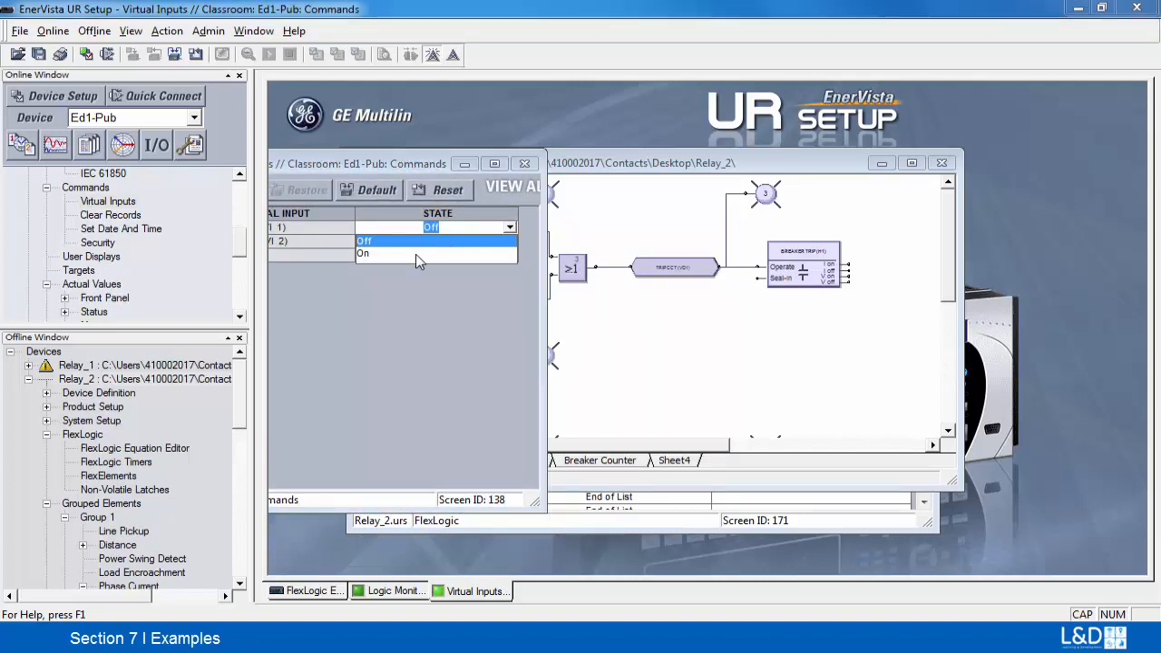
left_click(416, 254)
left_click_drag(324, 163, 432, 173)
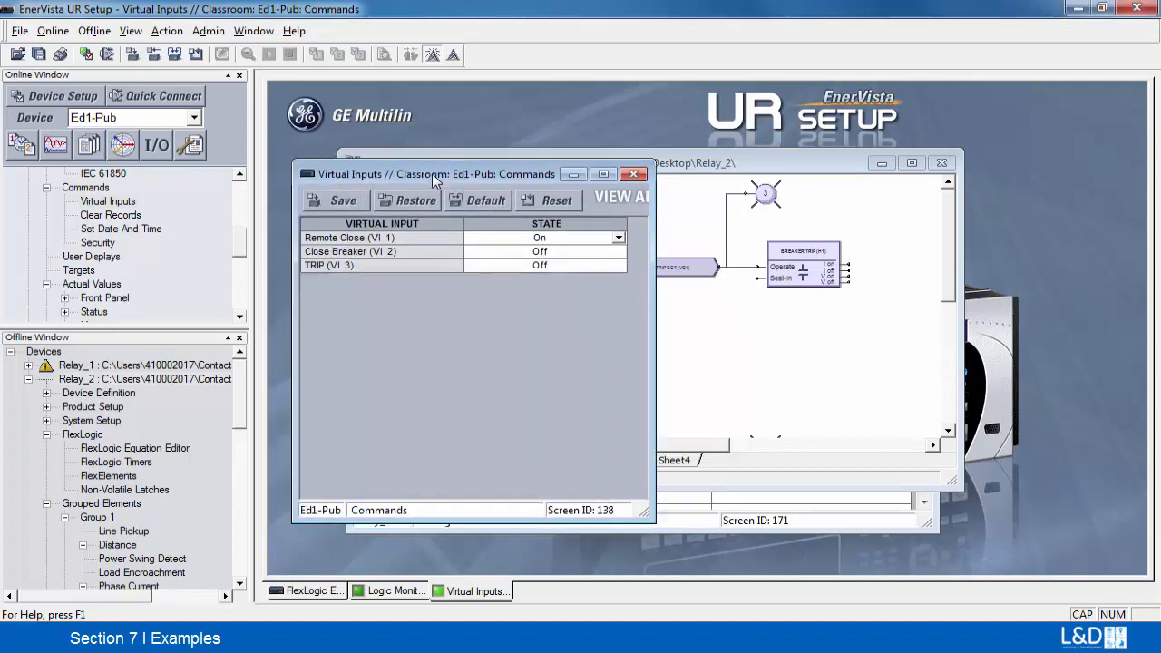
left_click(341, 202)
left_click(595, 357)
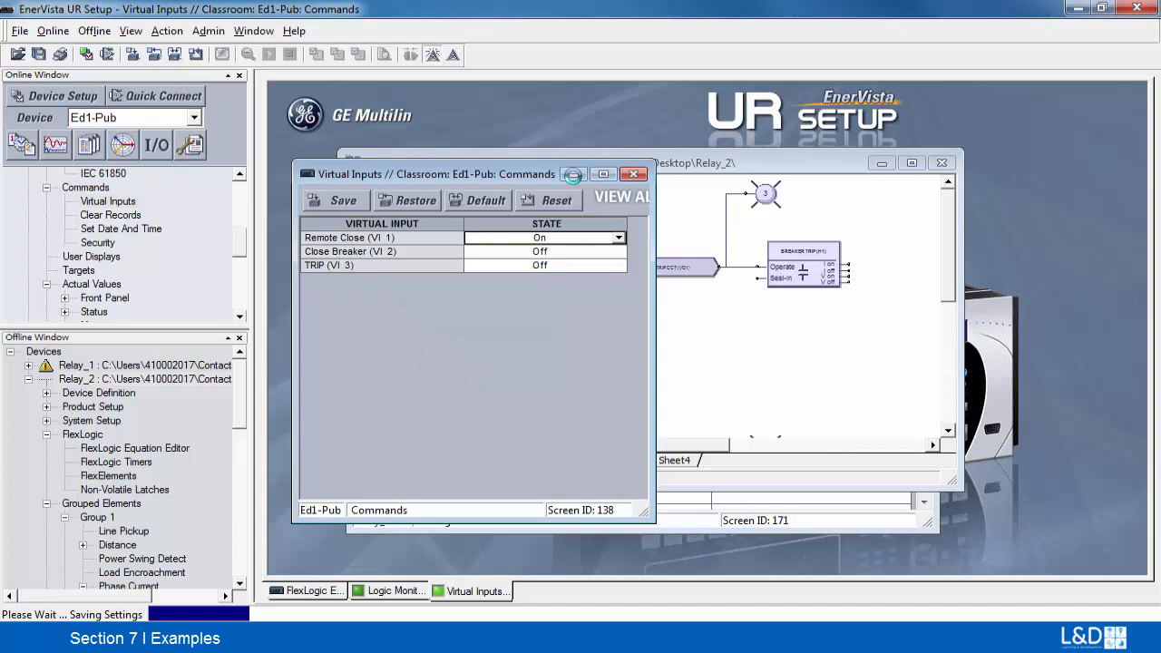
left_click(573, 174)
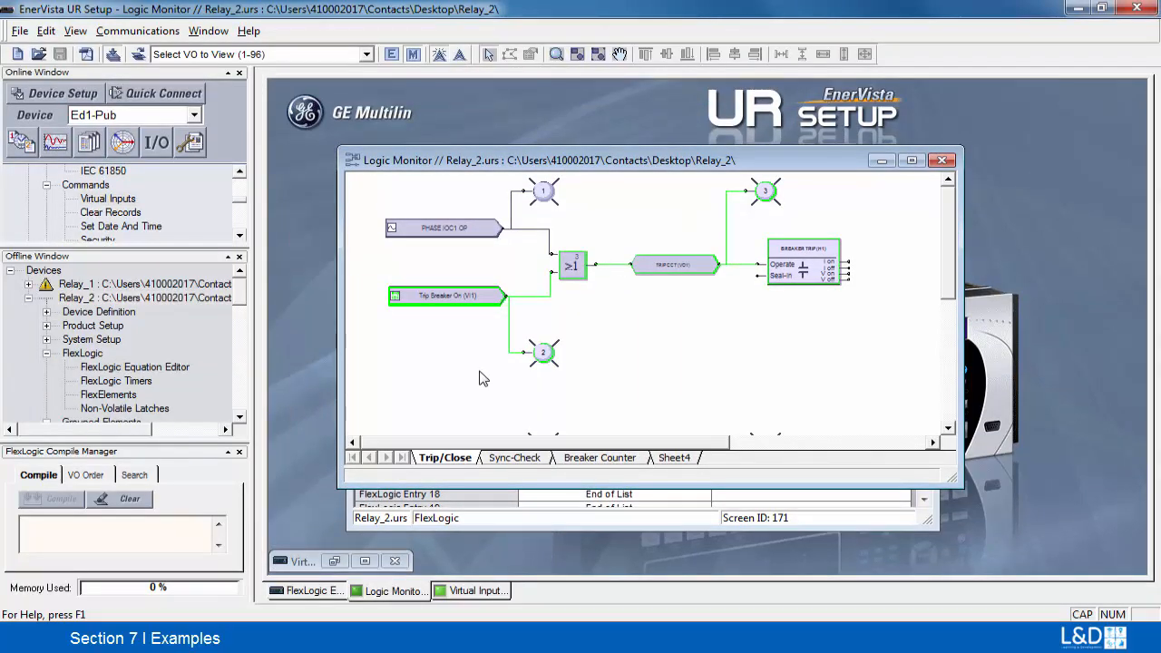
left_click(912, 161)
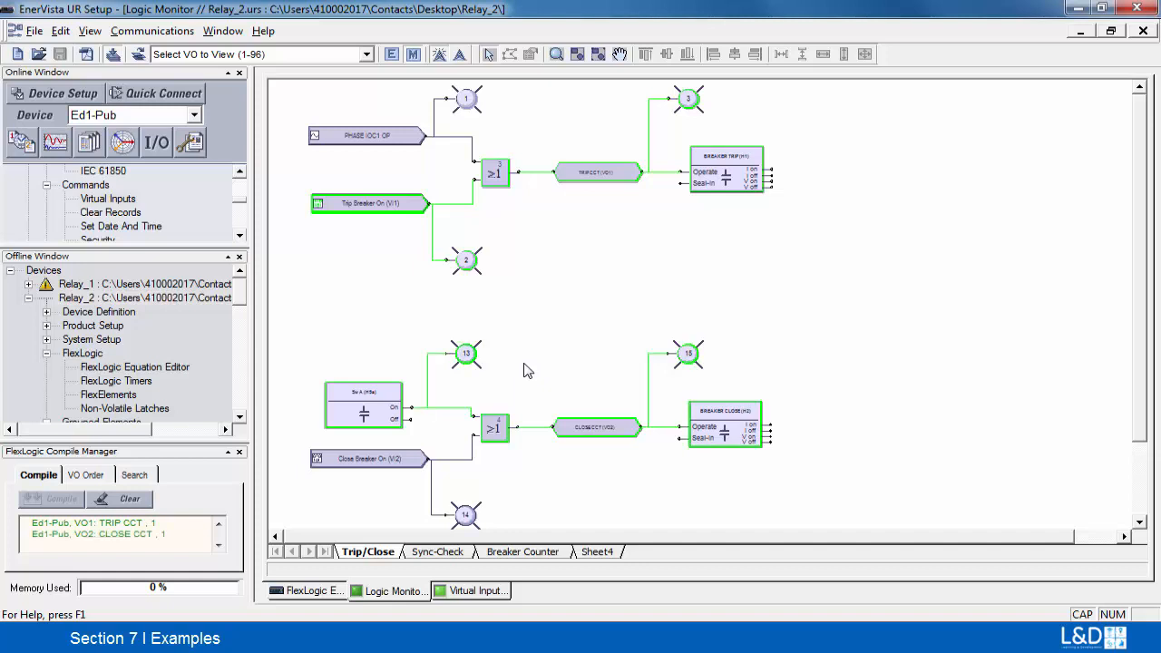
Set virtual input Close Breaker (VI 2) to On, save it to Ed1-Pub, and return to the full-size Logic Monitor.
left_click(488, 592)
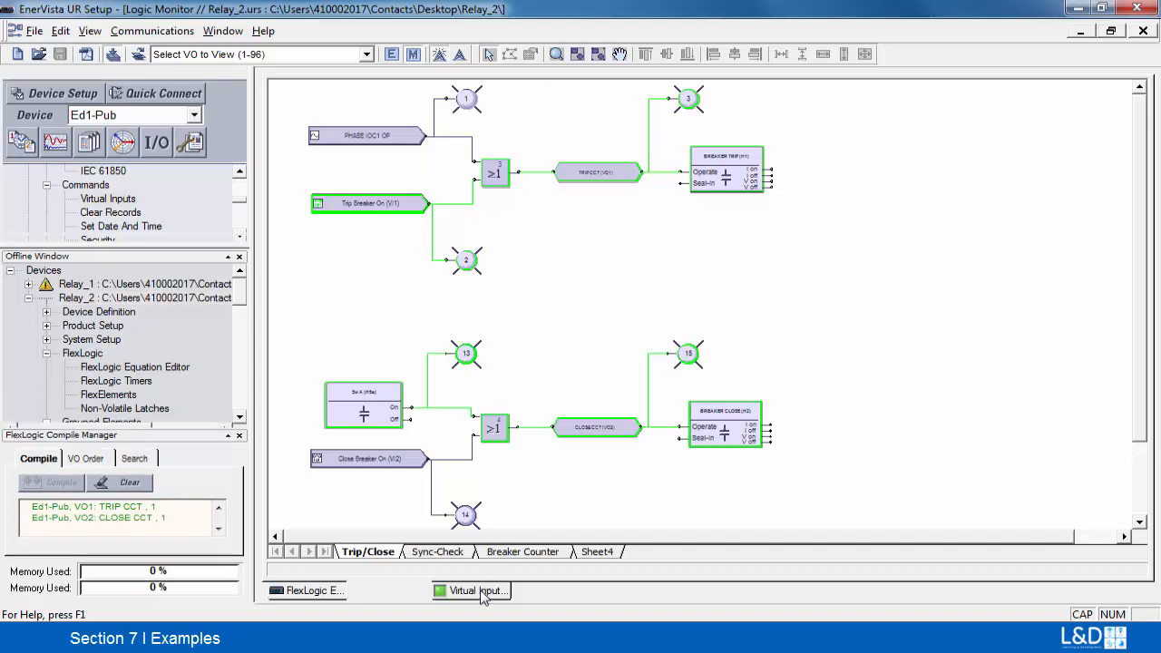
left_click(579, 148)
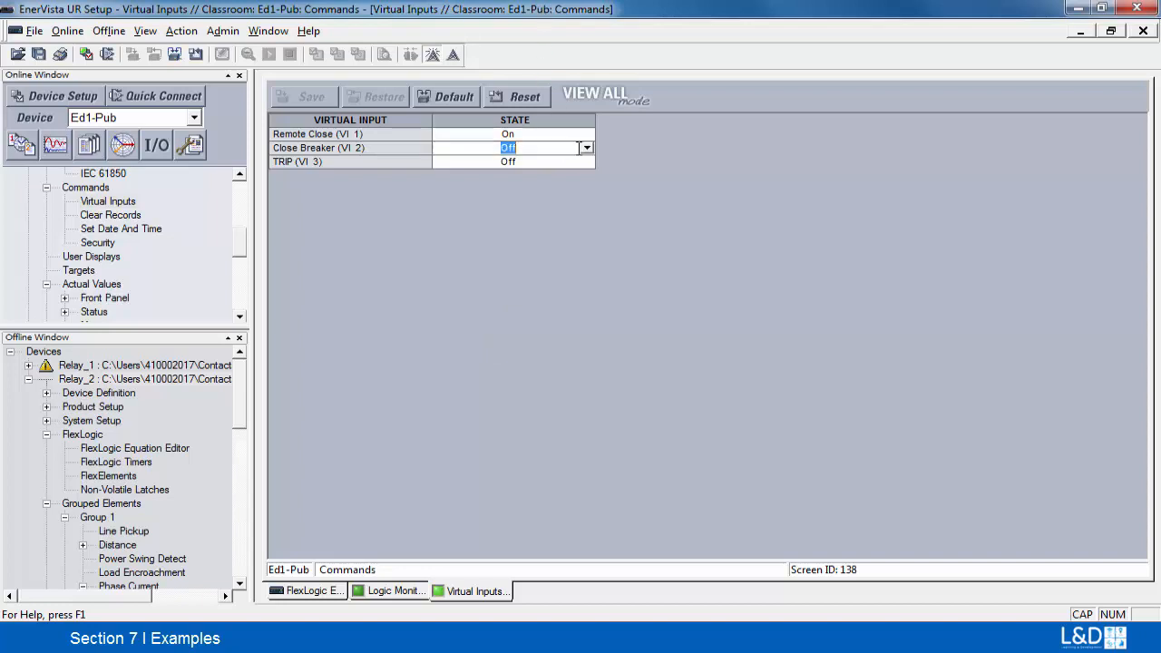
left_click(588, 149)
left_click(526, 174)
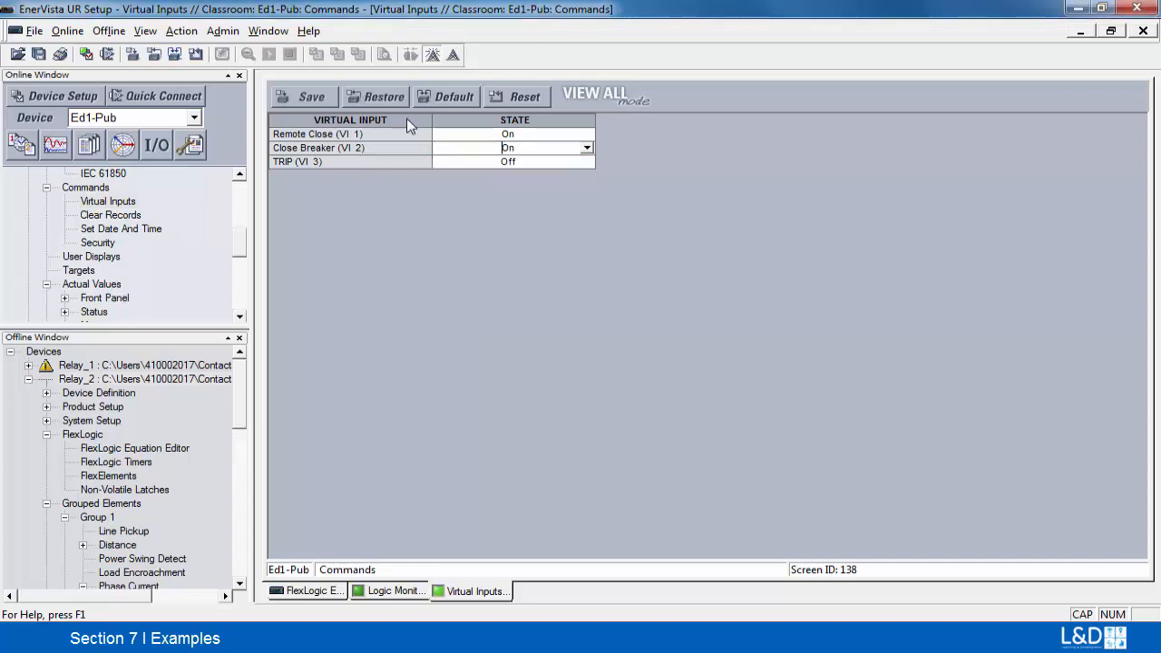
left_click(314, 99)
left_click(593, 355)
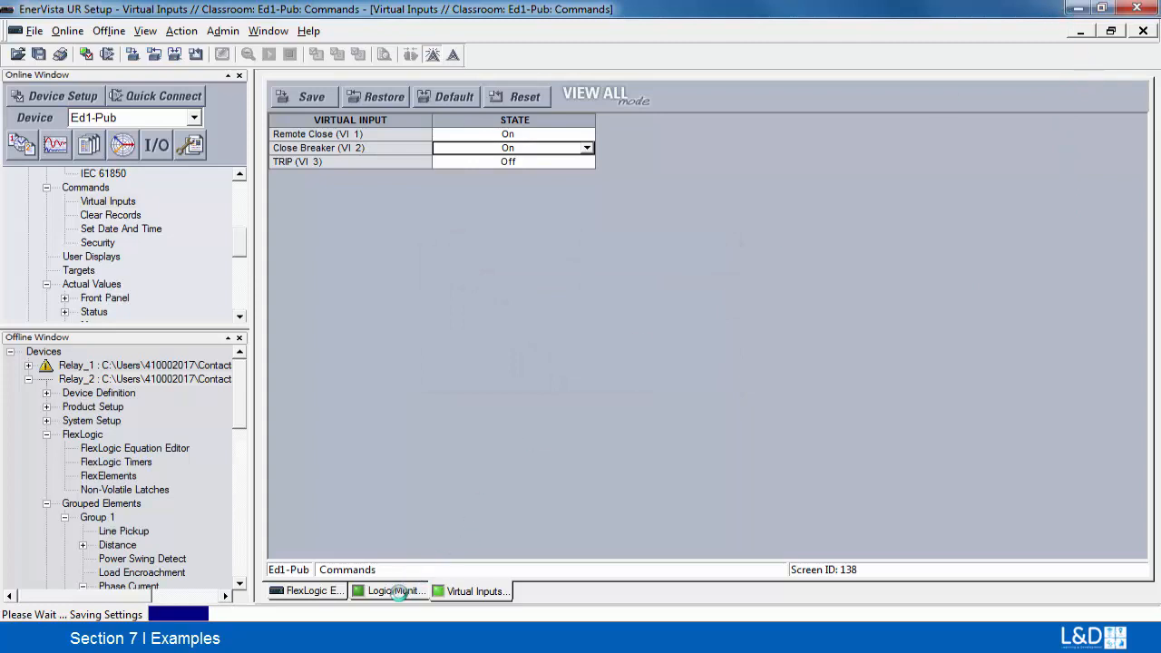
left_click(1080, 31)
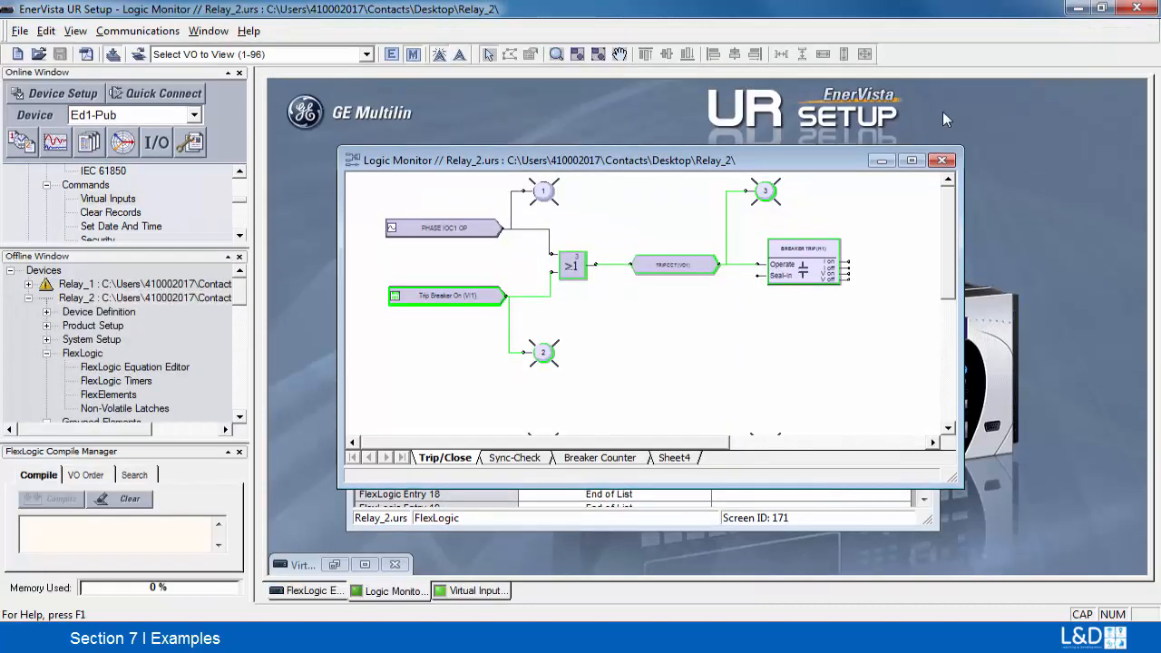
left_click(911, 161)
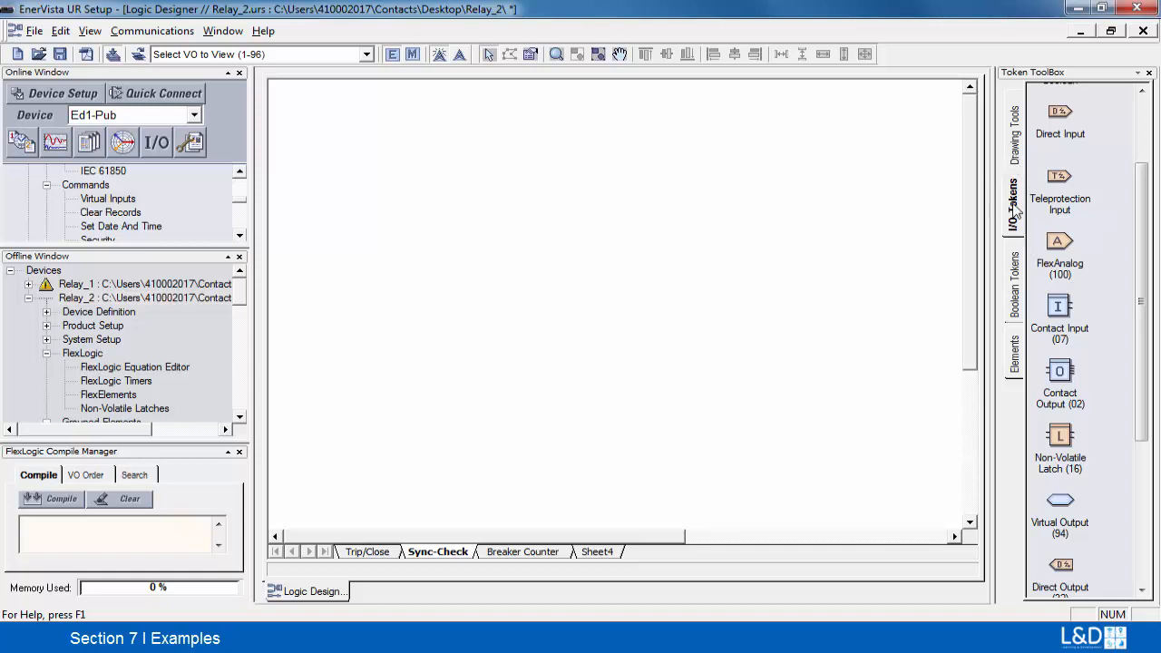
Place two FlexAnalog input tokens, one below the other, on the Sync-Check sheet.
left_click_drag(1063, 255, 402, 155)
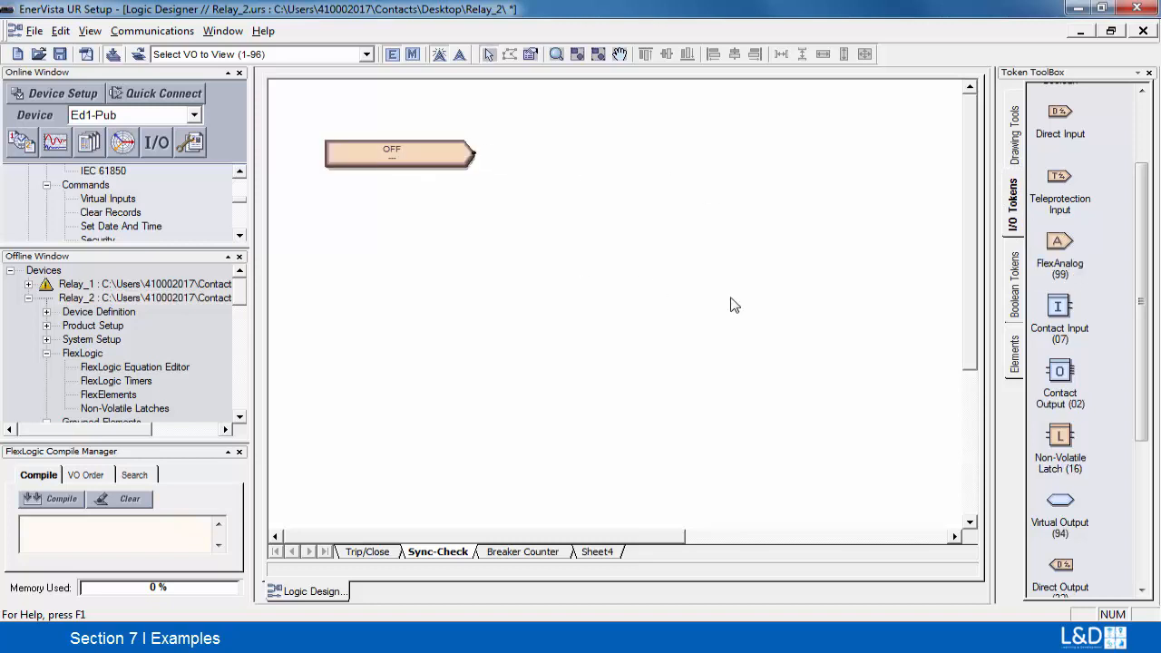
left_click(405, 218)
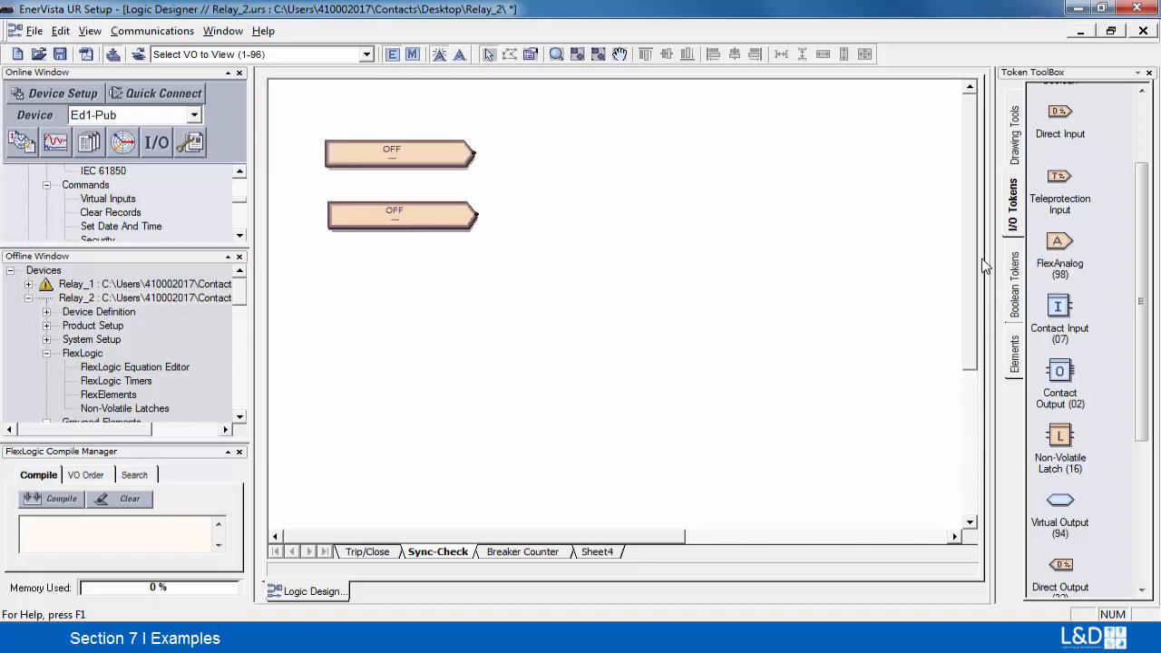
Place a FlexElement token on the Sync-Check sheet, to the right of the two FlexAnalog inputs.
left_click(1018, 358)
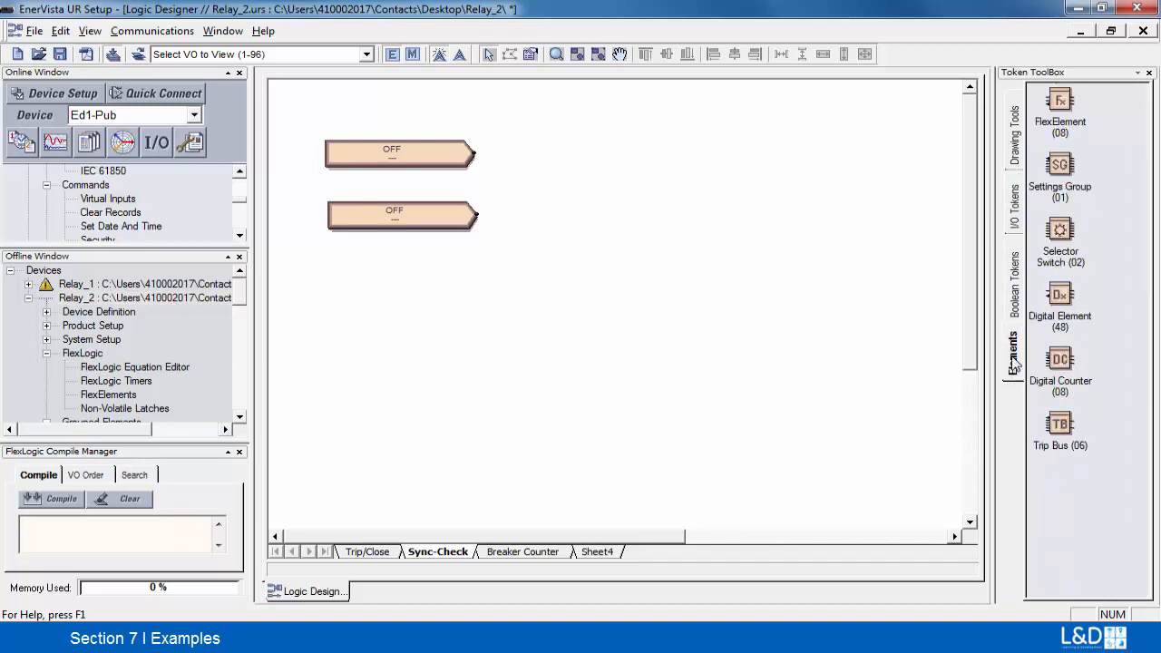
left_click(1057, 109)
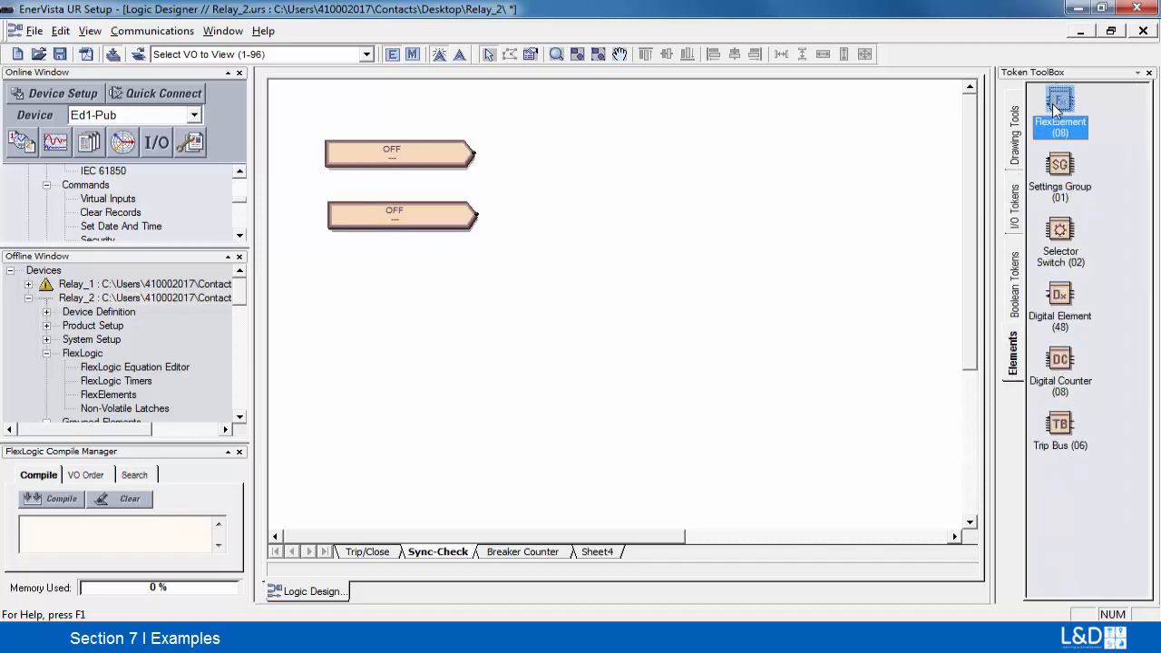
left_click(602, 178)
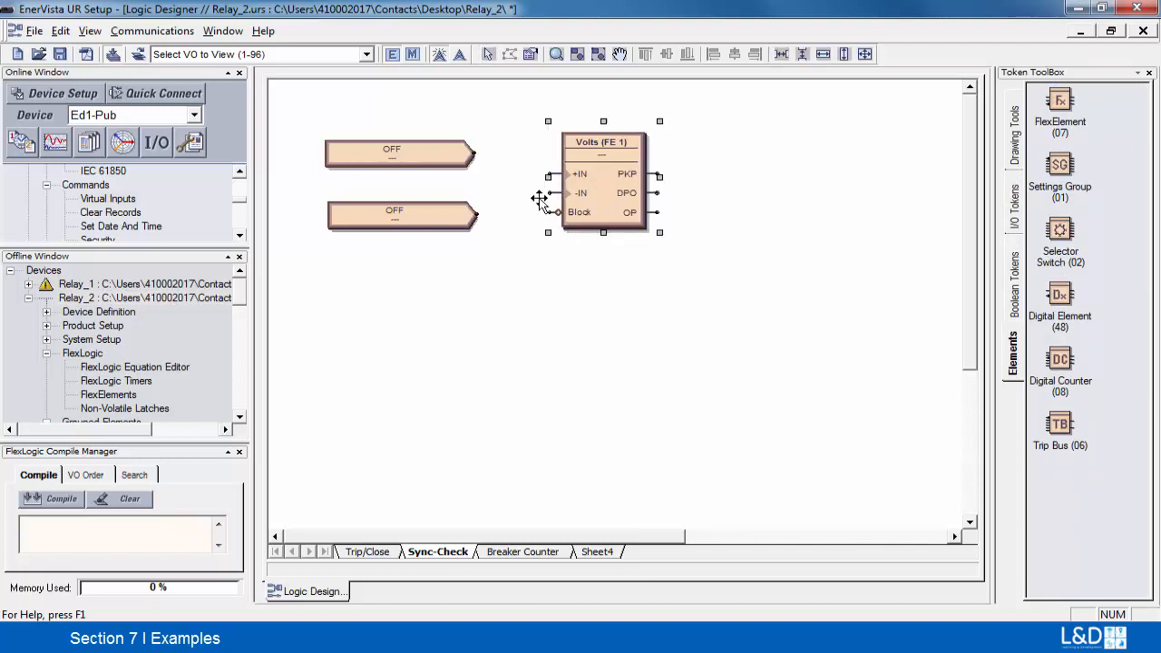
Wire the upper FlexAnalog input to the FlexElement's +IN and the lower one to its -IN.
left_click(475, 158)
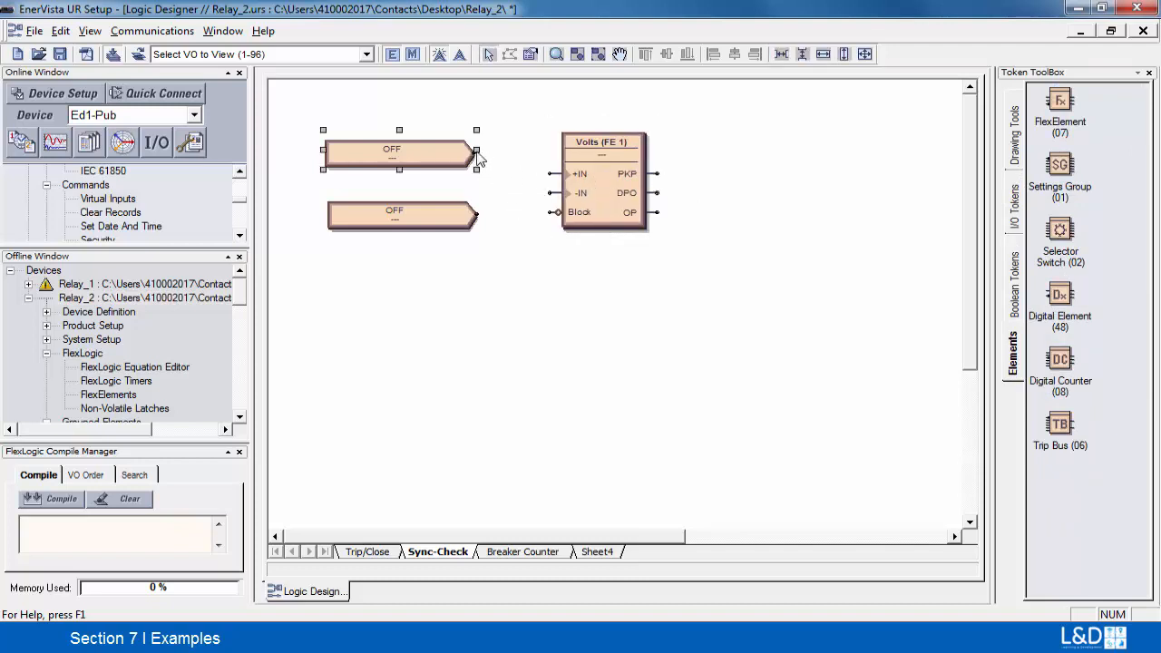
left_click_drag(478, 154, 550, 174)
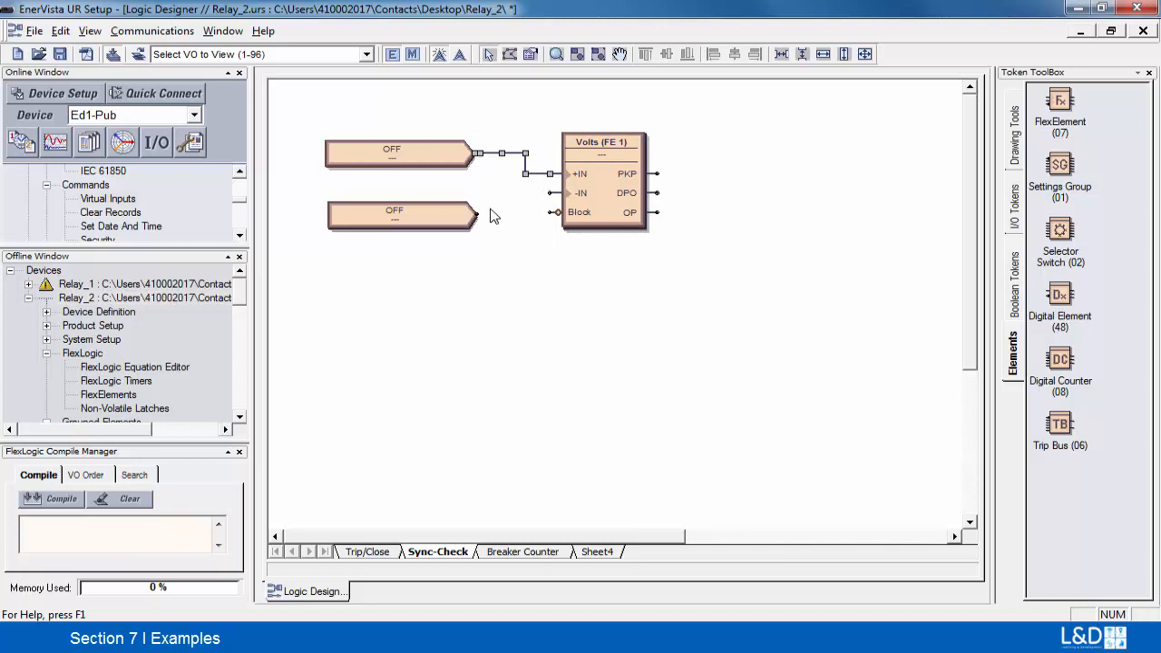
left_click(478, 216)
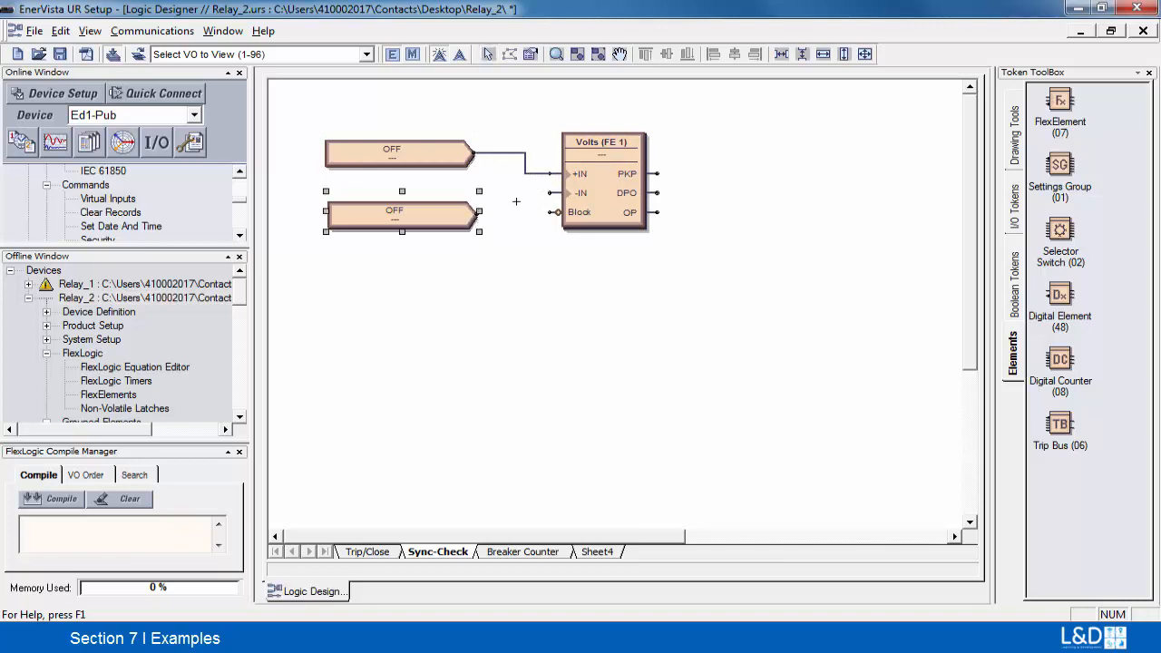
left_click_drag(542, 192, 479, 214)
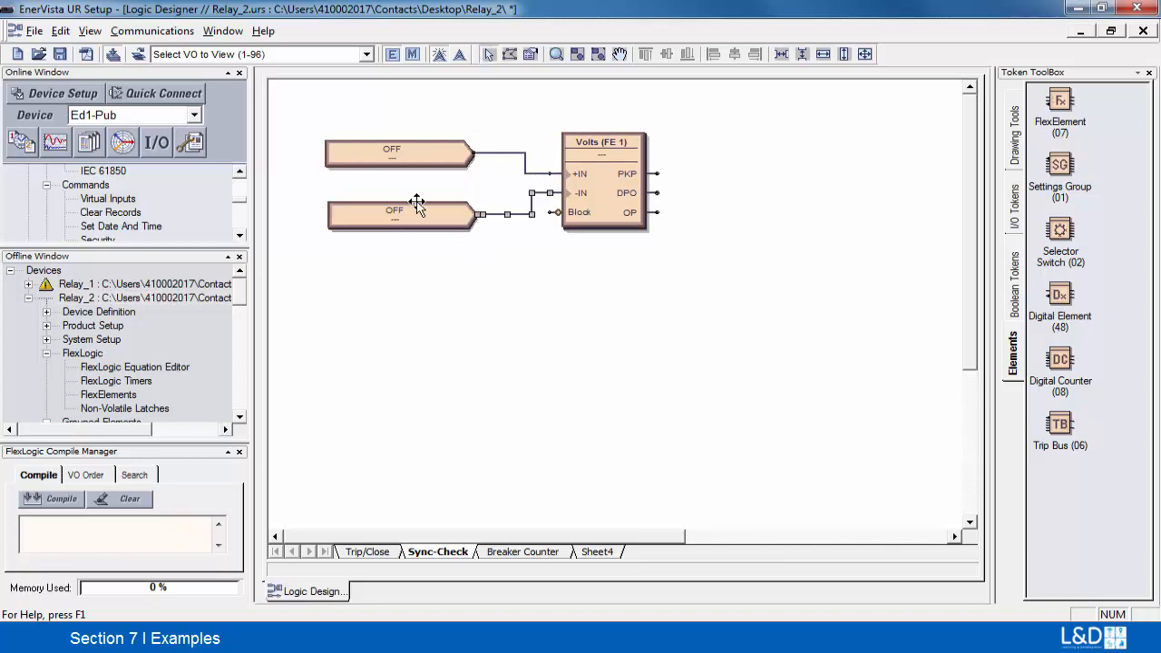
left_click(309, 111)
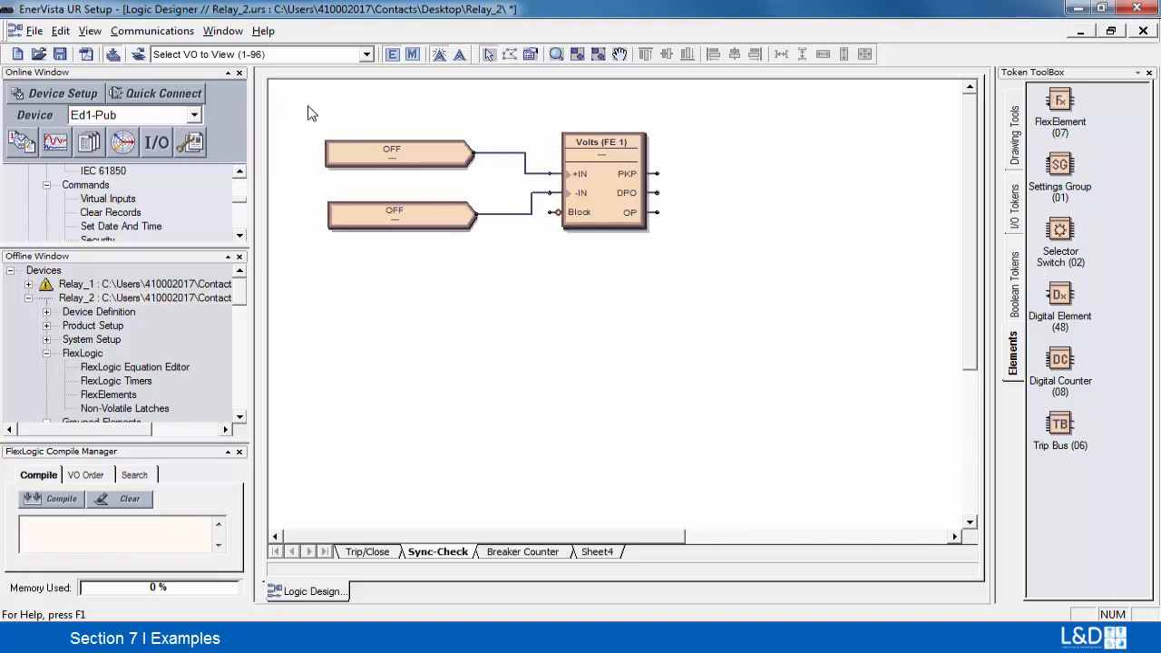
Duplicate the wired circuit of two FlexAnalog inputs and FlexElement, placing the copy directly below the original.
left_click(358, 151)
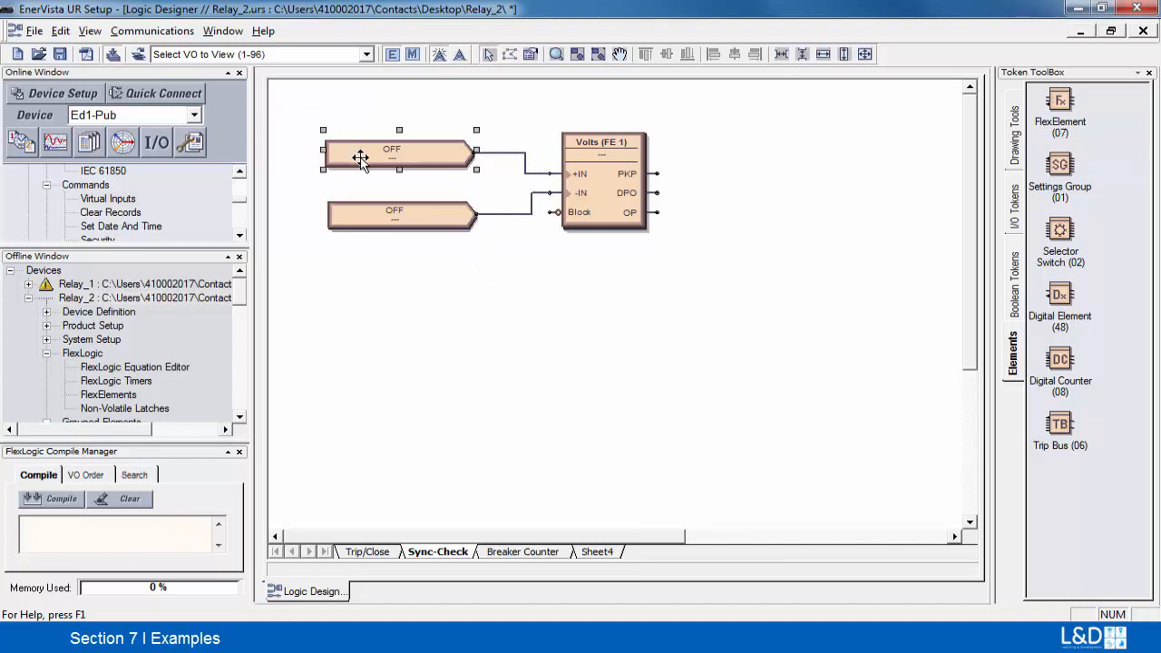
left_click(399, 210, "ctrl")
left_click(502, 155, "ctrl")
left_click(505, 215, "ctrl")
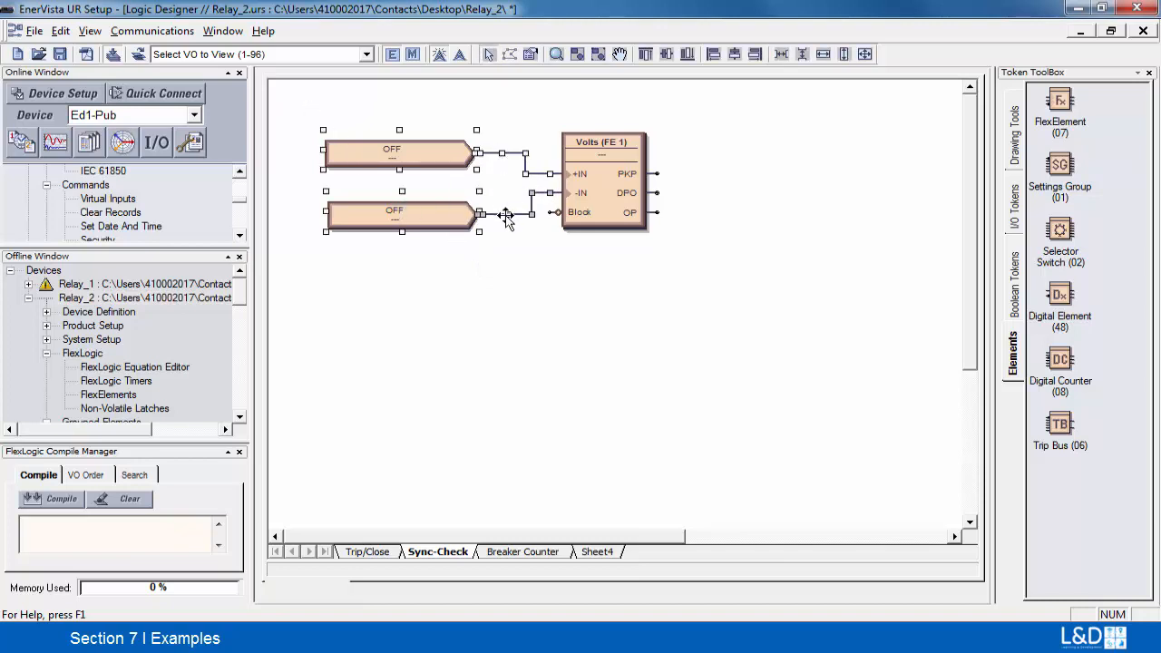
left_click(609, 201, "ctrl")
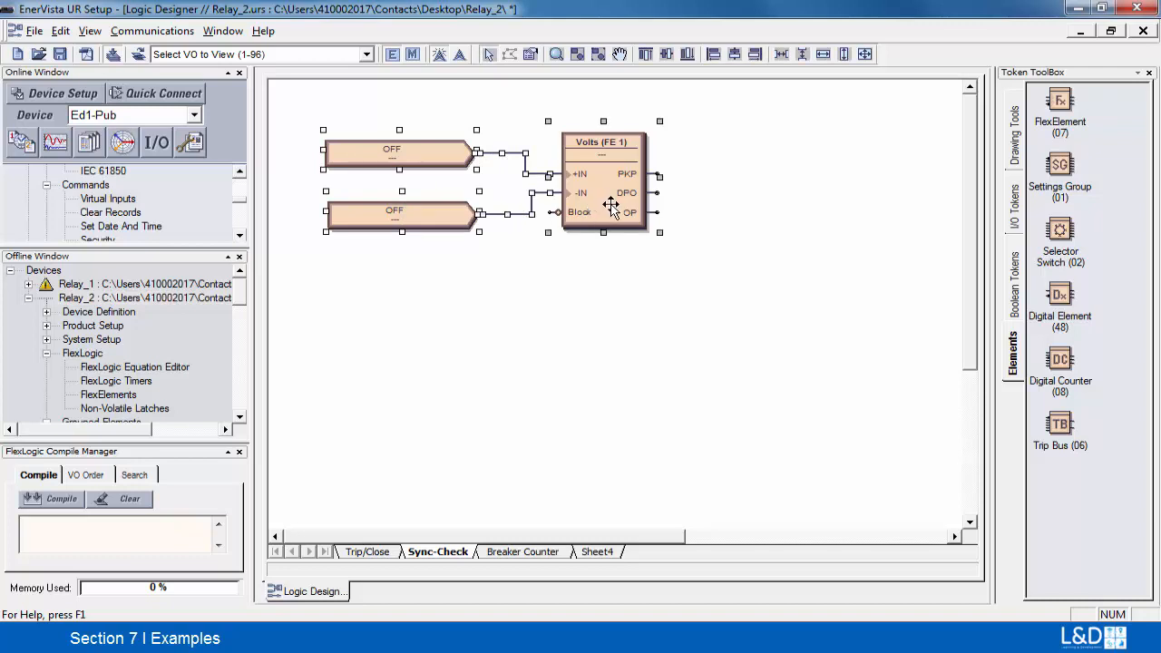
left_click_drag(610, 207, 612, 345)
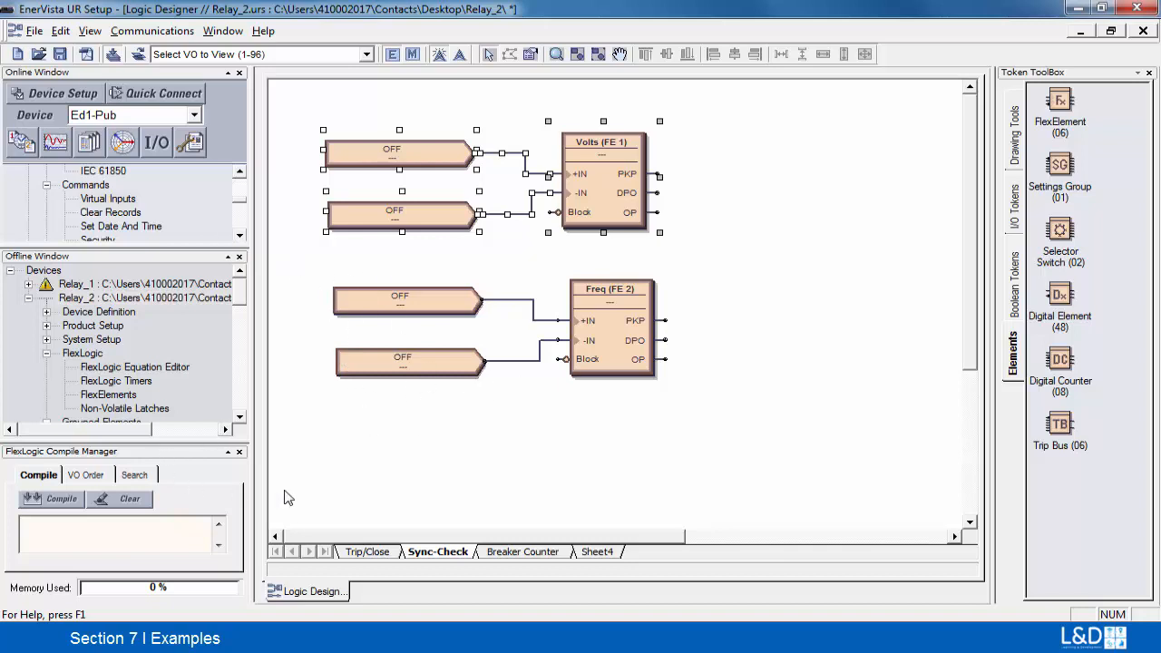
Paste another copy of the FlexAnalog and FlexElement circuit and position it below the Freq (FE 2) circuit.
key("ctrl+v")
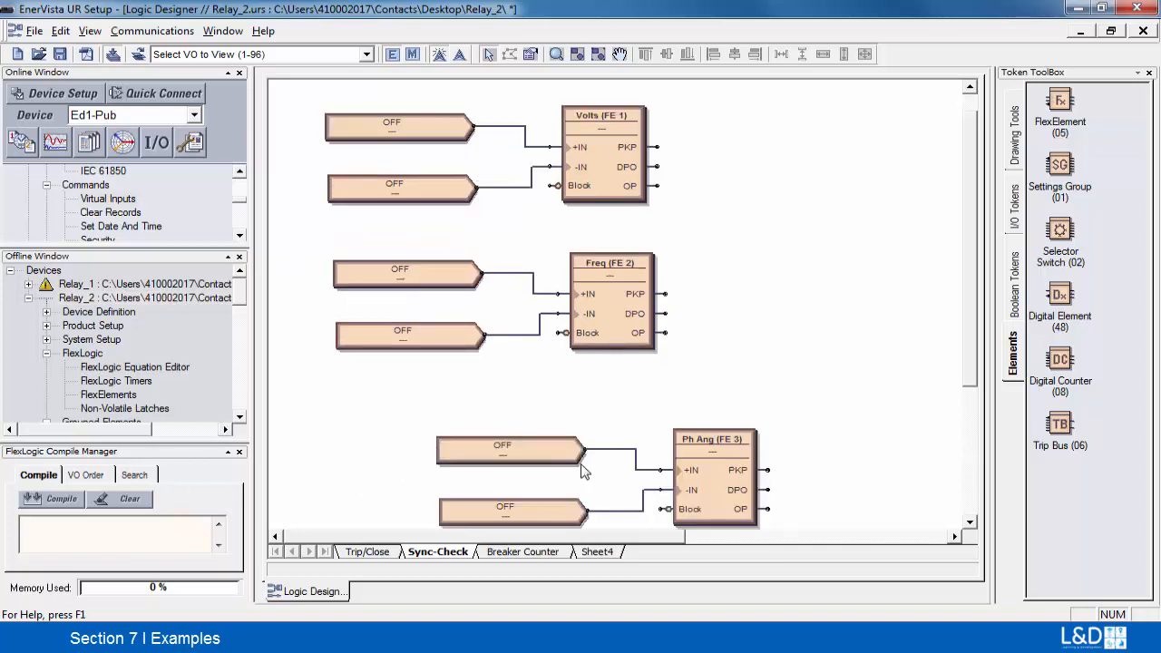
left_click_drag(408, 415, 793, 546)
left_click_drag(708, 487, 603, 460)
left_click(803, 456)
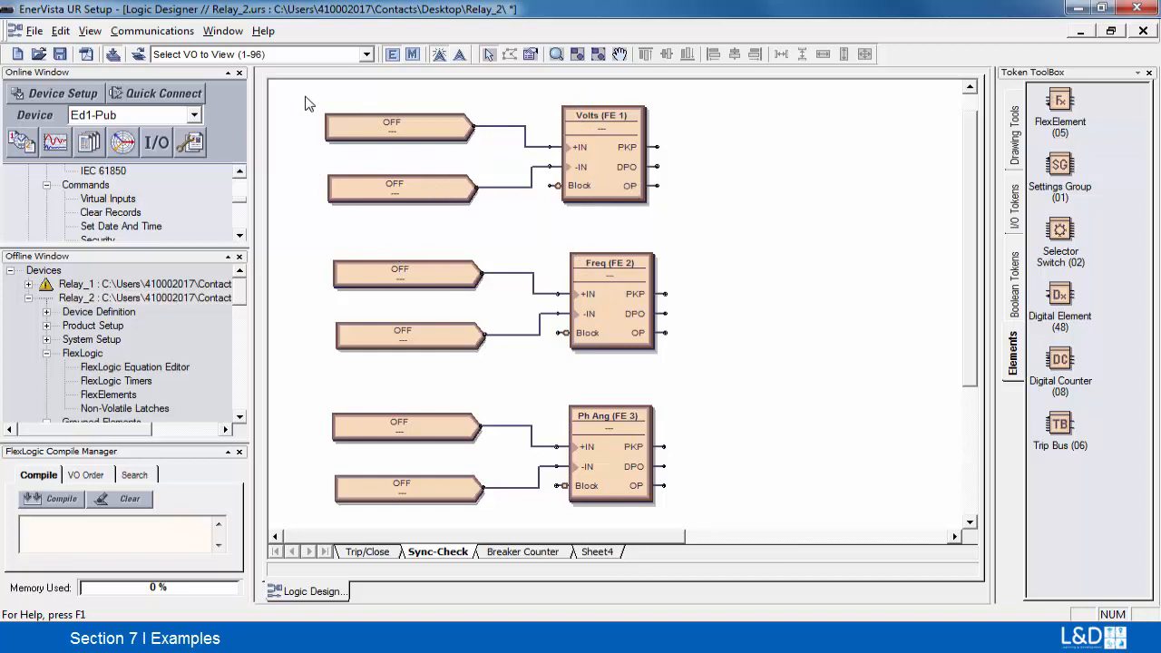
Align all six FlexAnalog input tokens on a common vertical centre line.
scroll(307, 102, "up", 1)
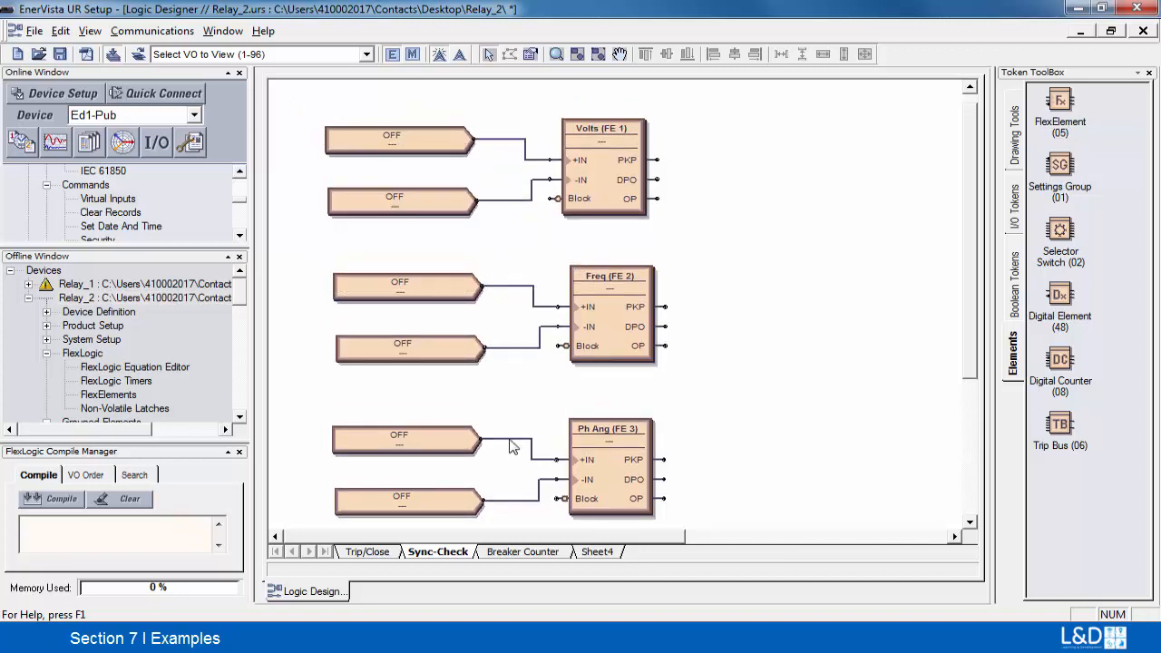
left_click_drag(513, 516, 526, 490)
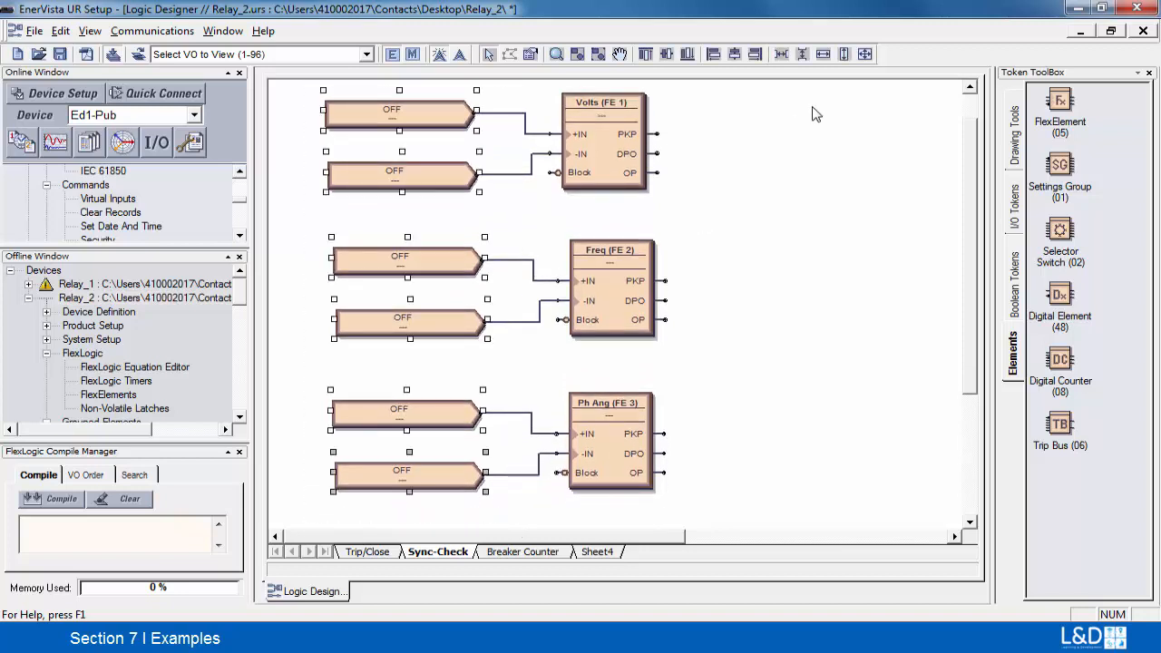
left_click(734, 54)
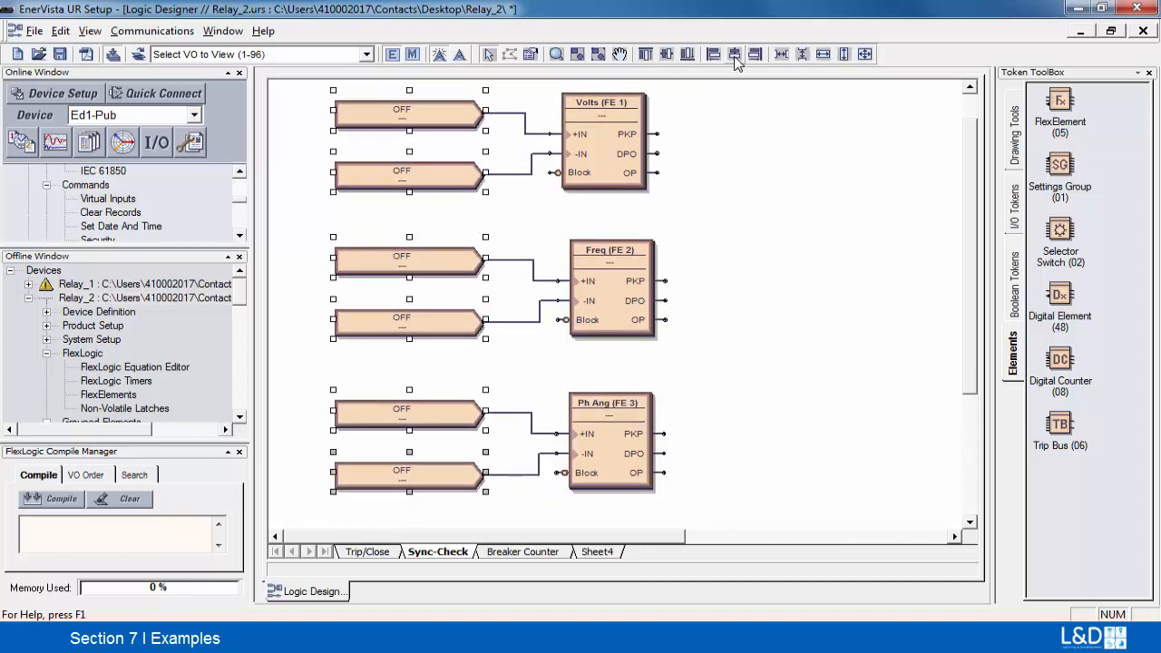
left_click(784, 214)
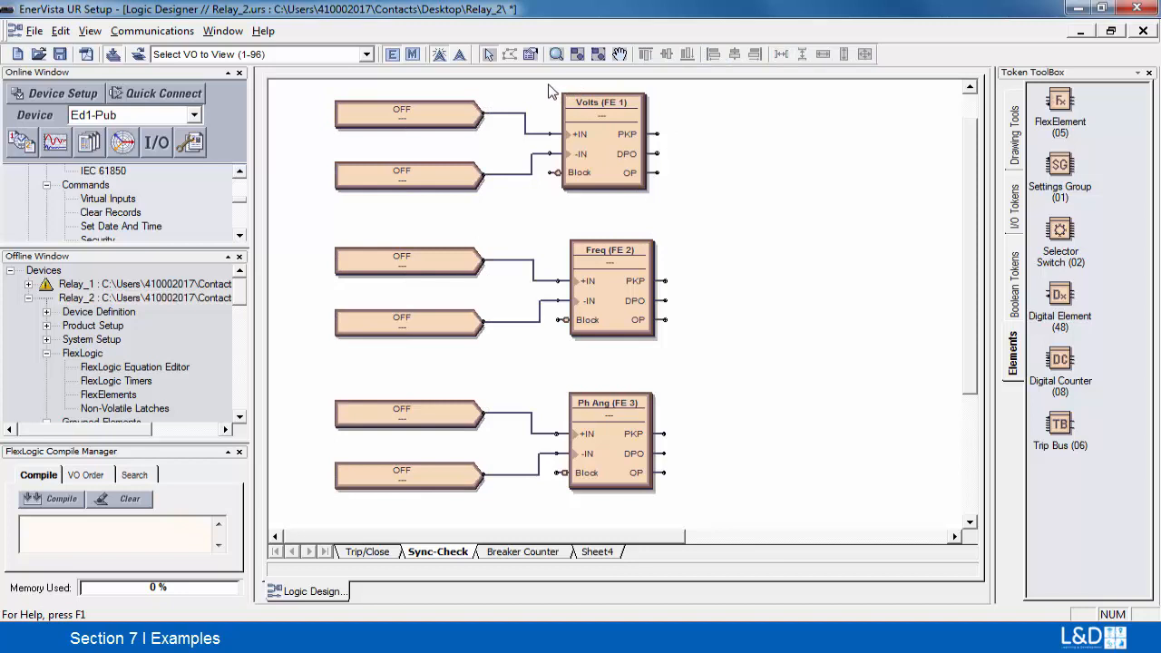
Align the Volts, Freq and Ph Ang FlexElements on a common vertical centre line.
left_click_drag(548, 84, 685, 518)
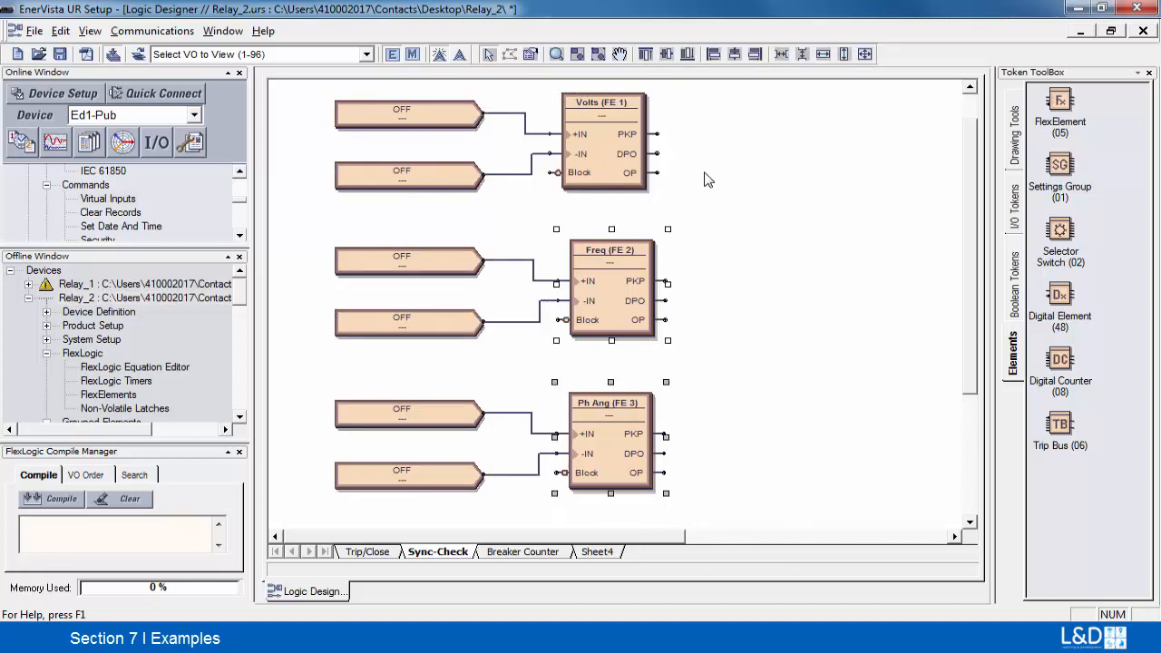
left_click(625, 146, "ctrl")
left_click(737, 55)
left_click(848, 210)
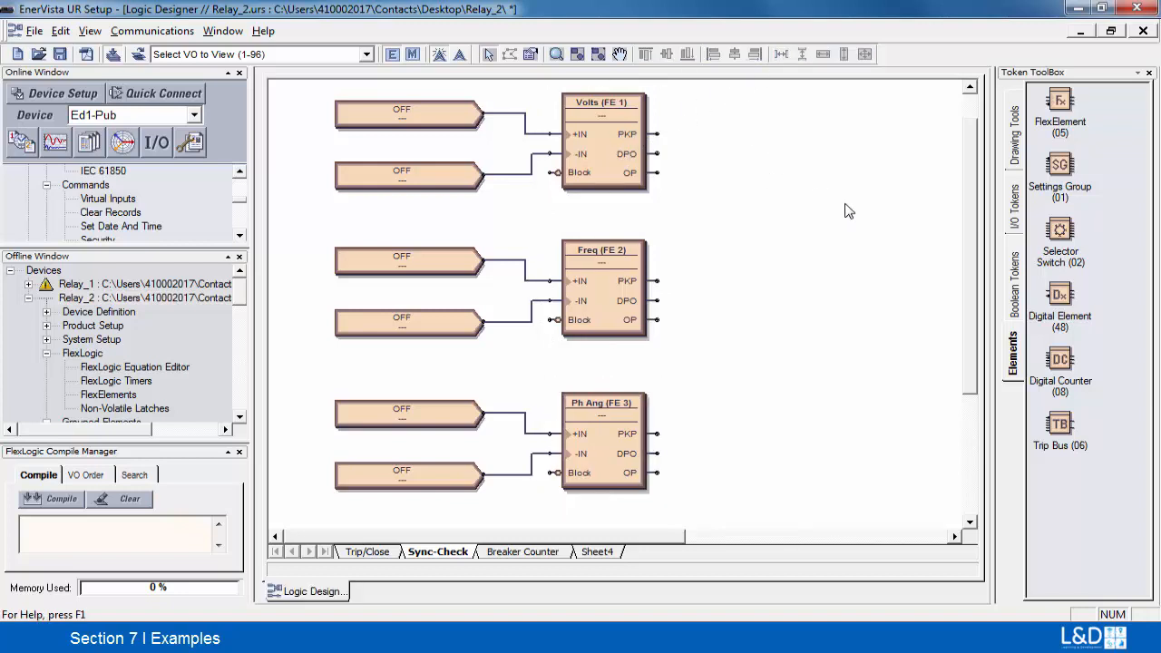
Place an AND gate to the right of the Freq (FE 2) FlexElement.
left_click(1017, 289)
left_click(1054, 167)
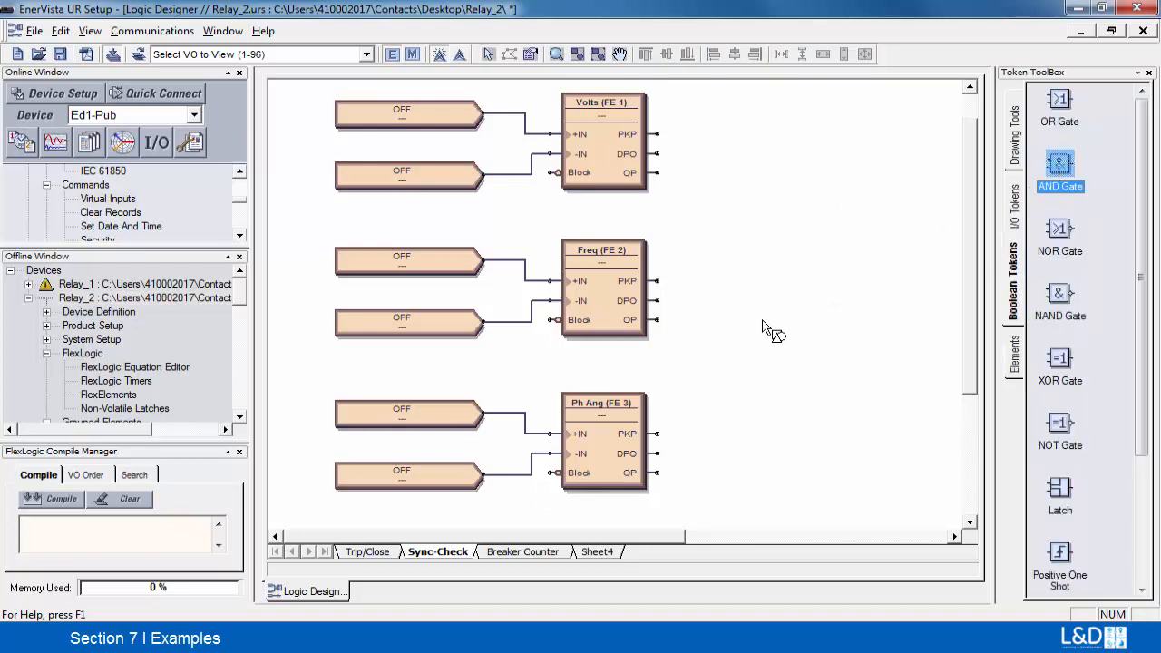
left_click(793, 283)
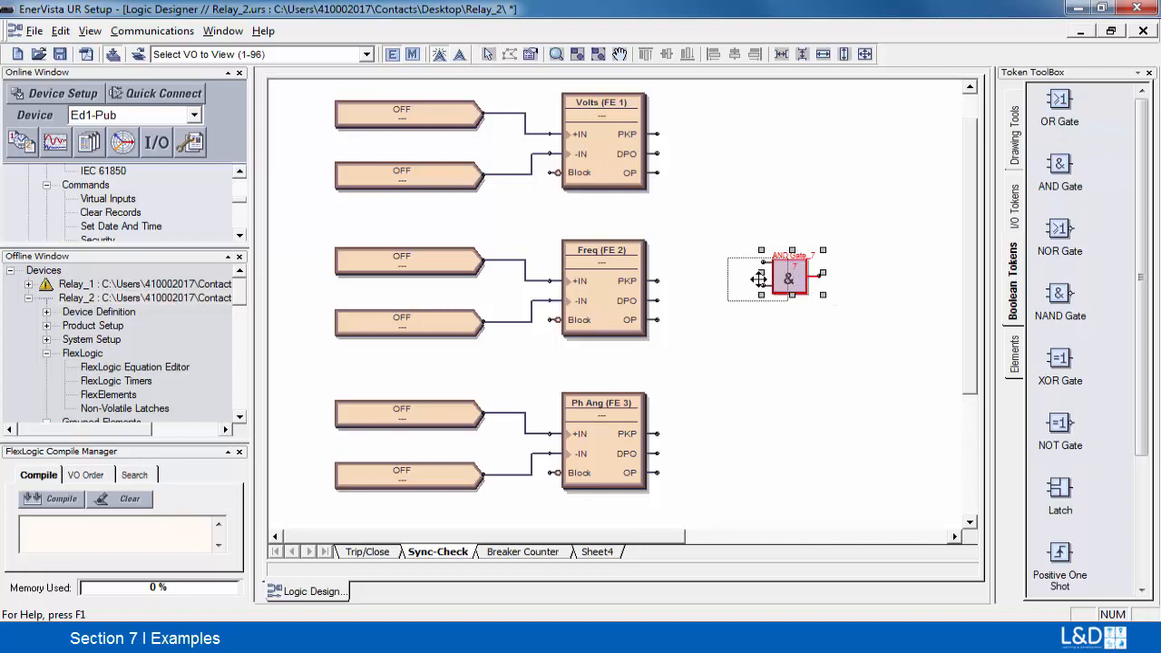
key("Escape")
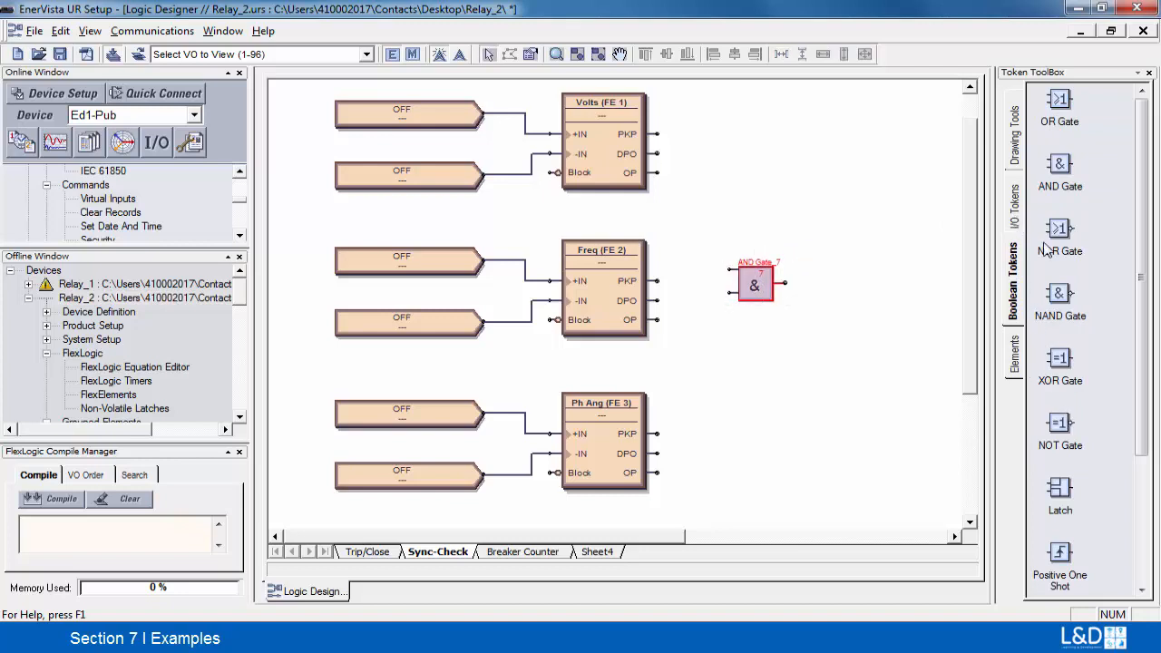
Place two Virtual Output tokens, one to the right of the AND gate and one below it.
left_click(1016, 214)
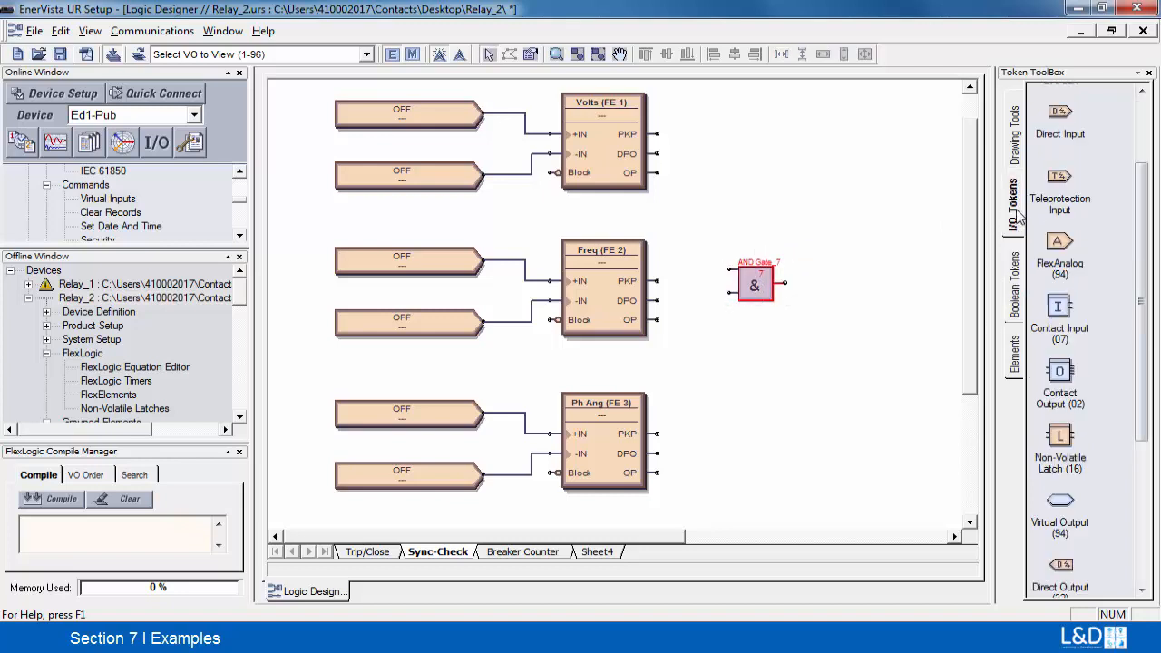
left_click(1061, 508)
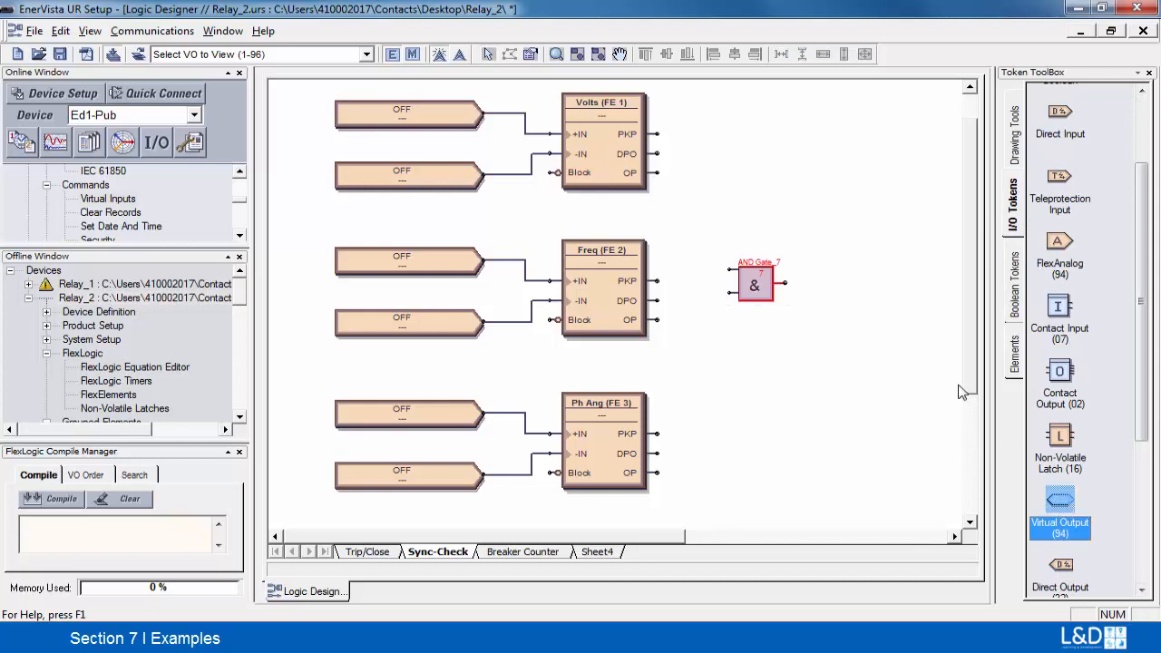
left_click(907, 283)
left_click(838, 375)
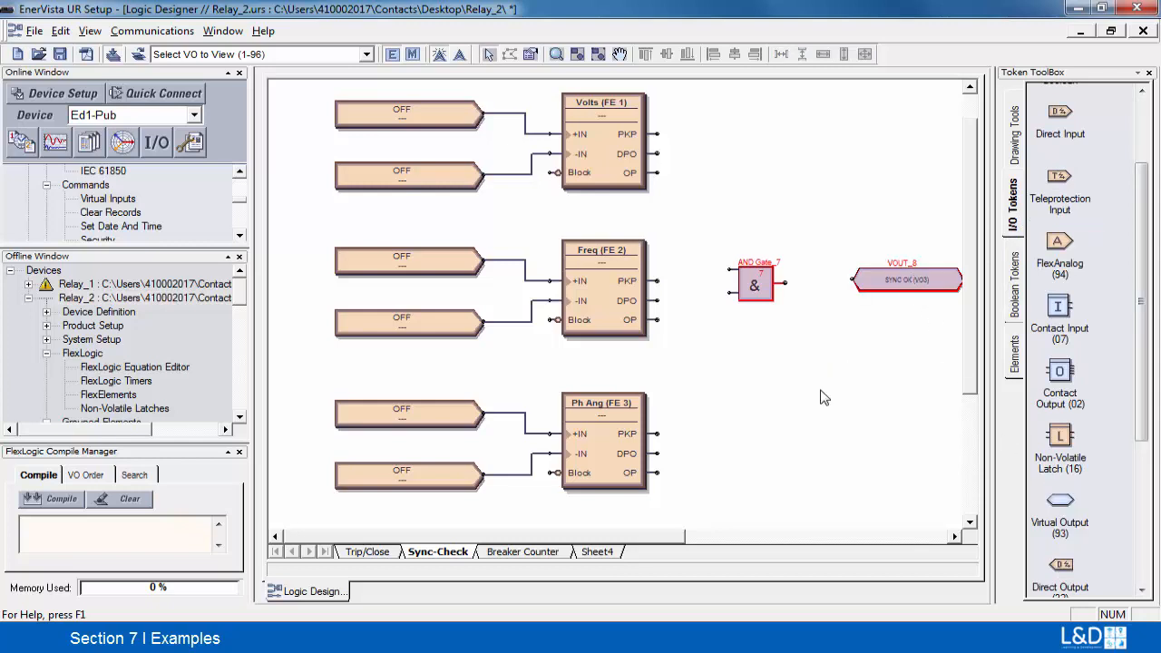
Assign the Volts (FE 1) upper FlexAnalog input to SRC1 Vag RMS from the Source 1 Voltage family.
double_click(407, 125)
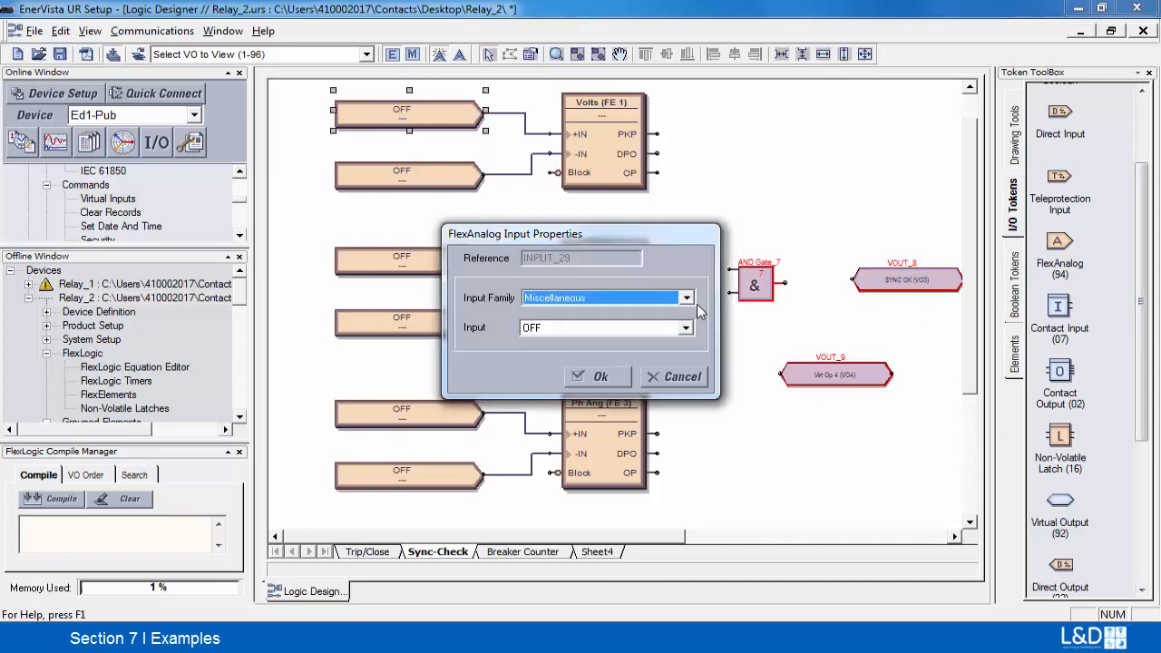
left_click(686, 300)
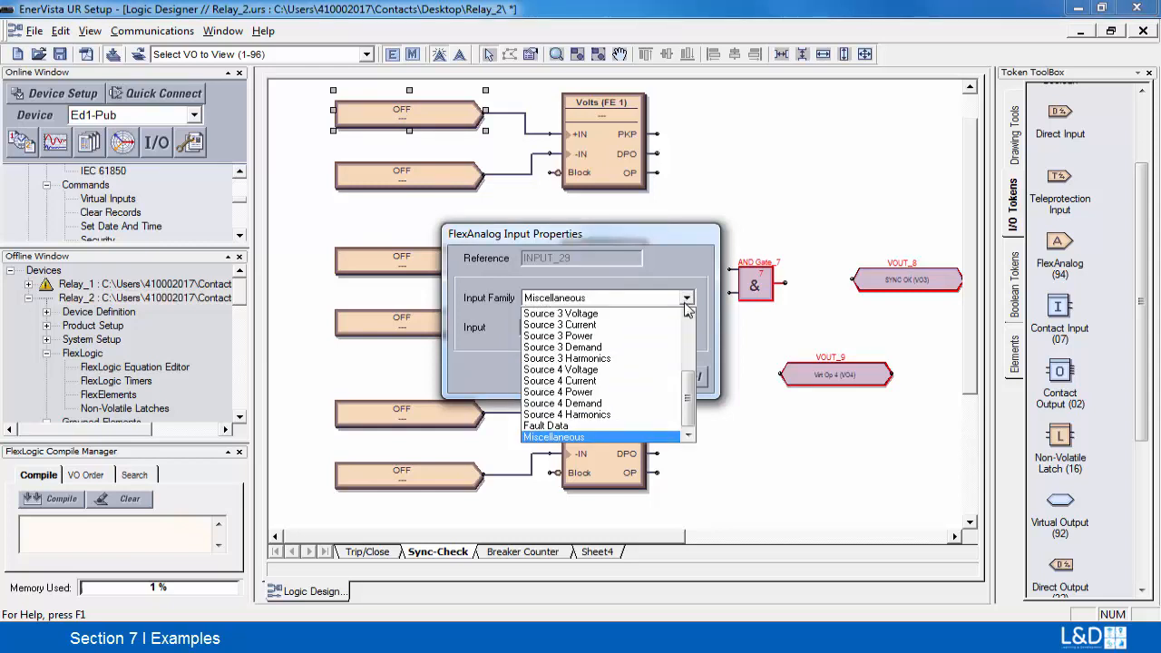
left_click_drag(692, 376, 694, 319)
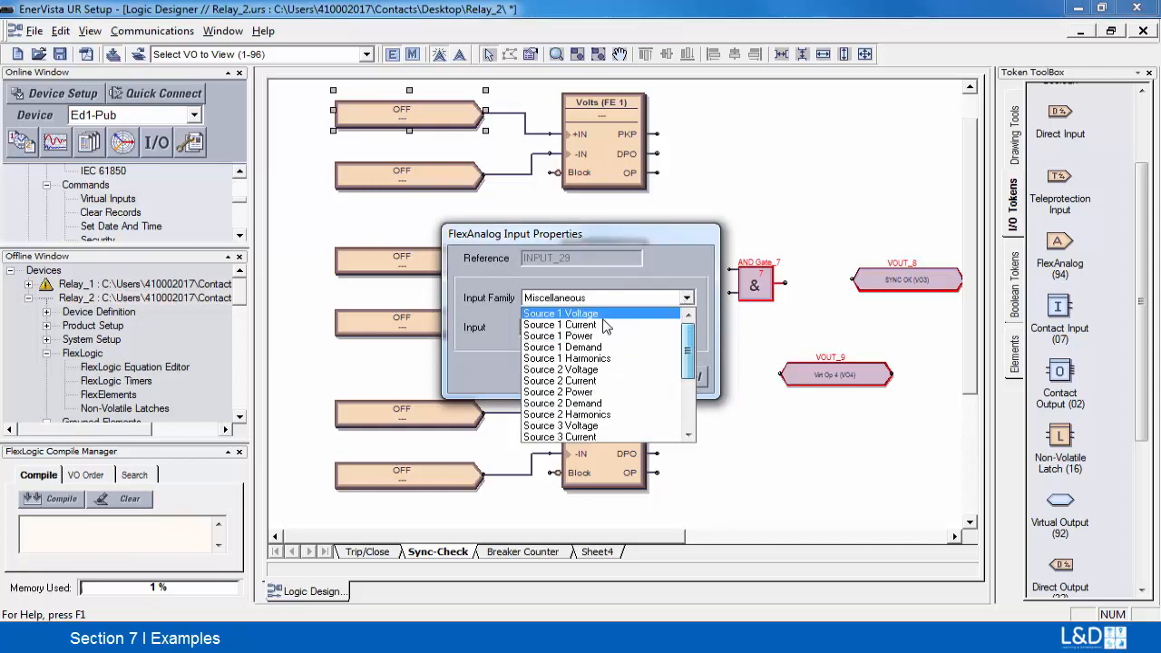
left_click(598, 314)
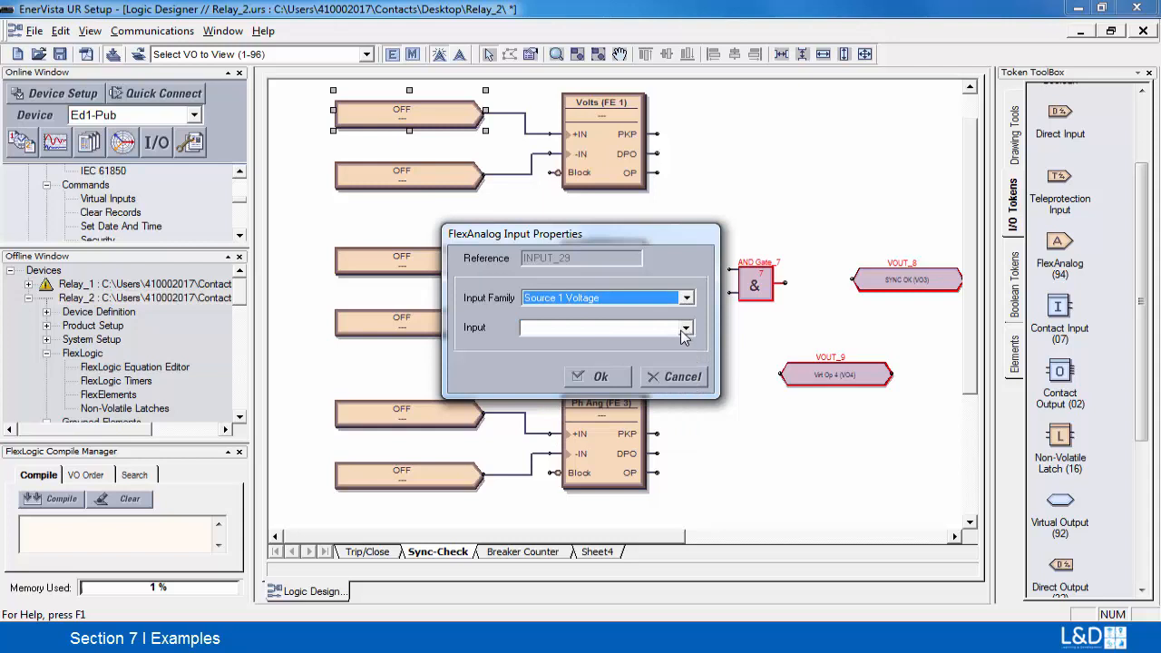
left_click(686, 328)
left_click(572, 340)
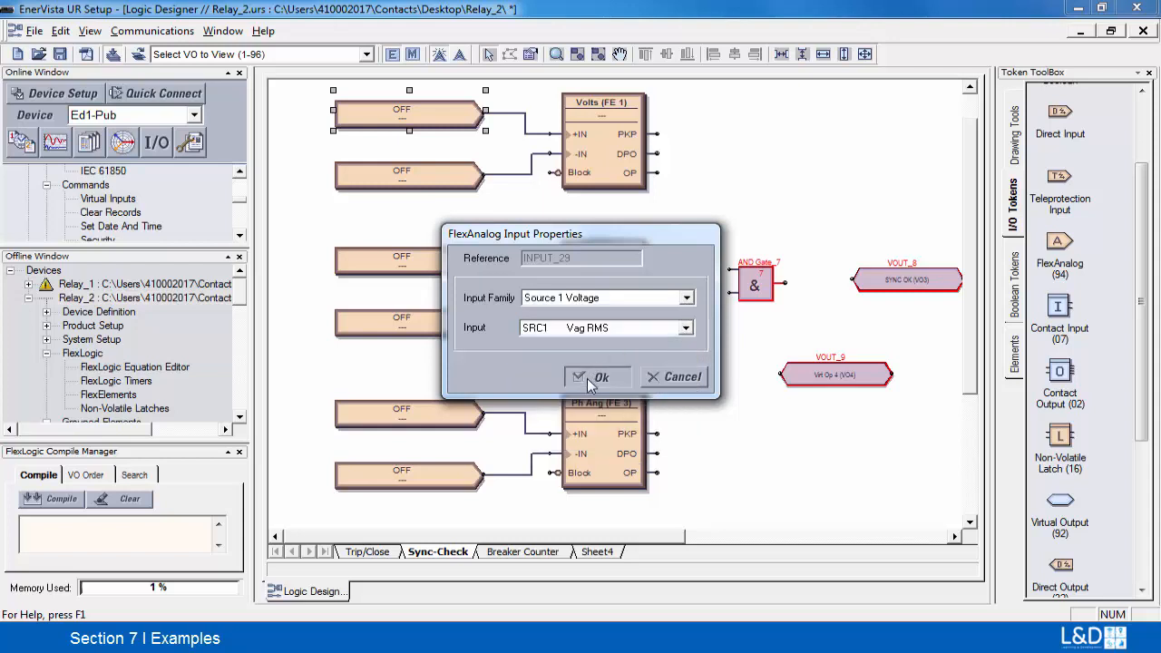
left_click(586, 378)
Assign the Volts (FE 1) lower FlexAnalog input to SRC2 Vag RMS from the Source 2 Voltage family.
left_click(444, 182)
double_click(444, 181)
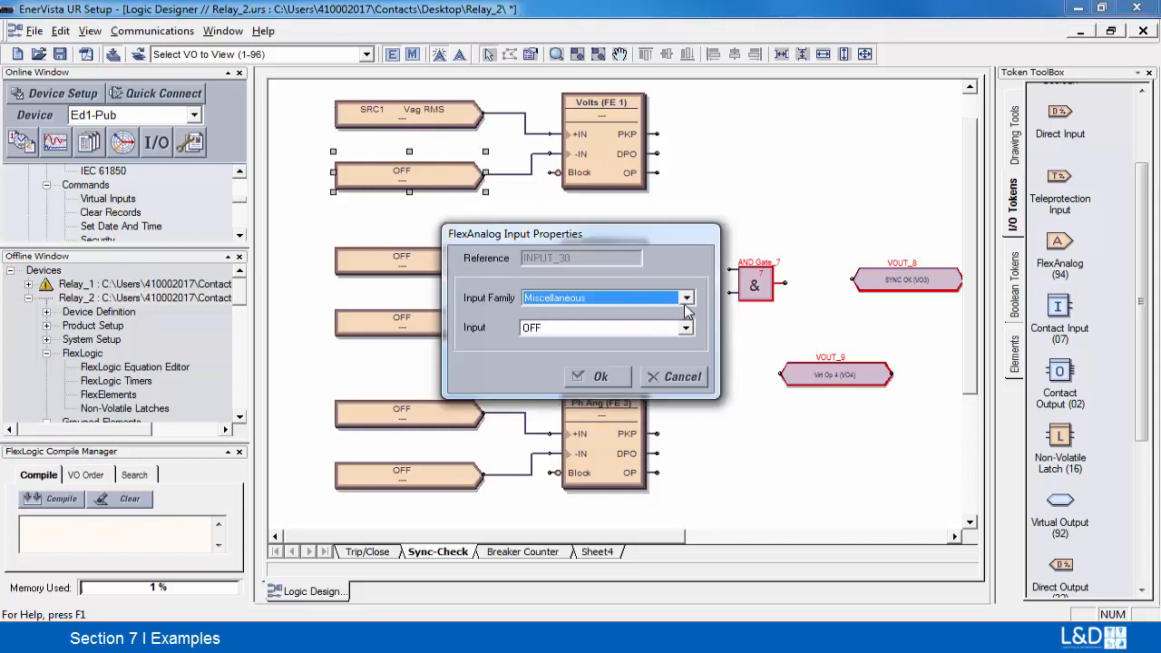
left_click(687, 299)
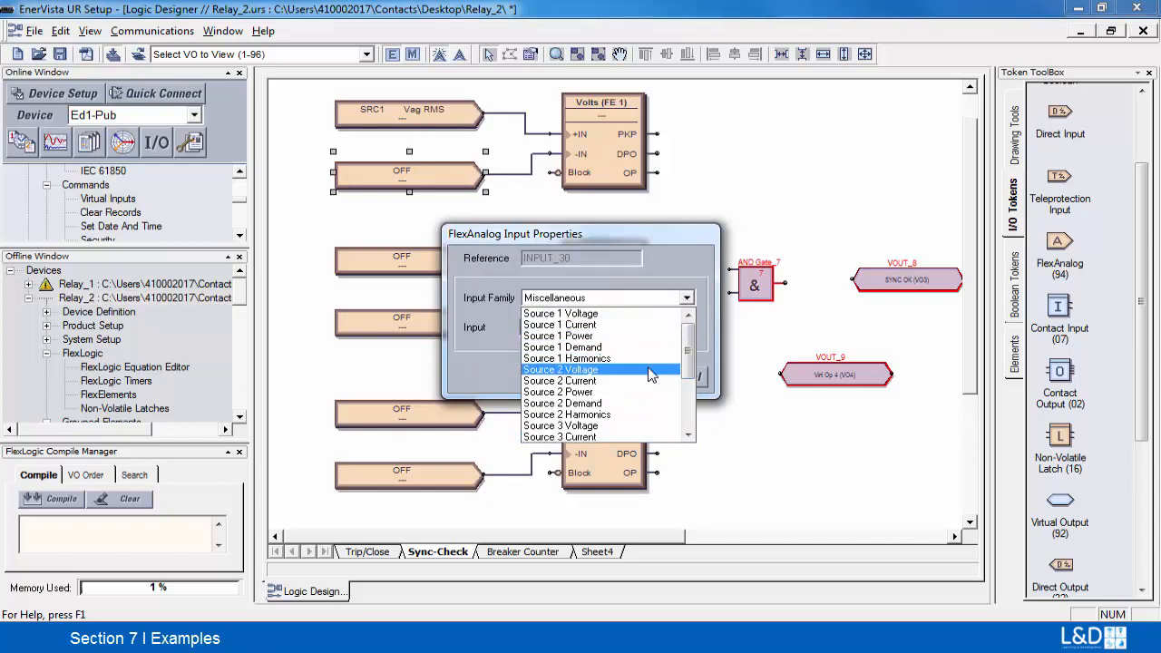
left_click(651, 371)
left_click(687, 328)
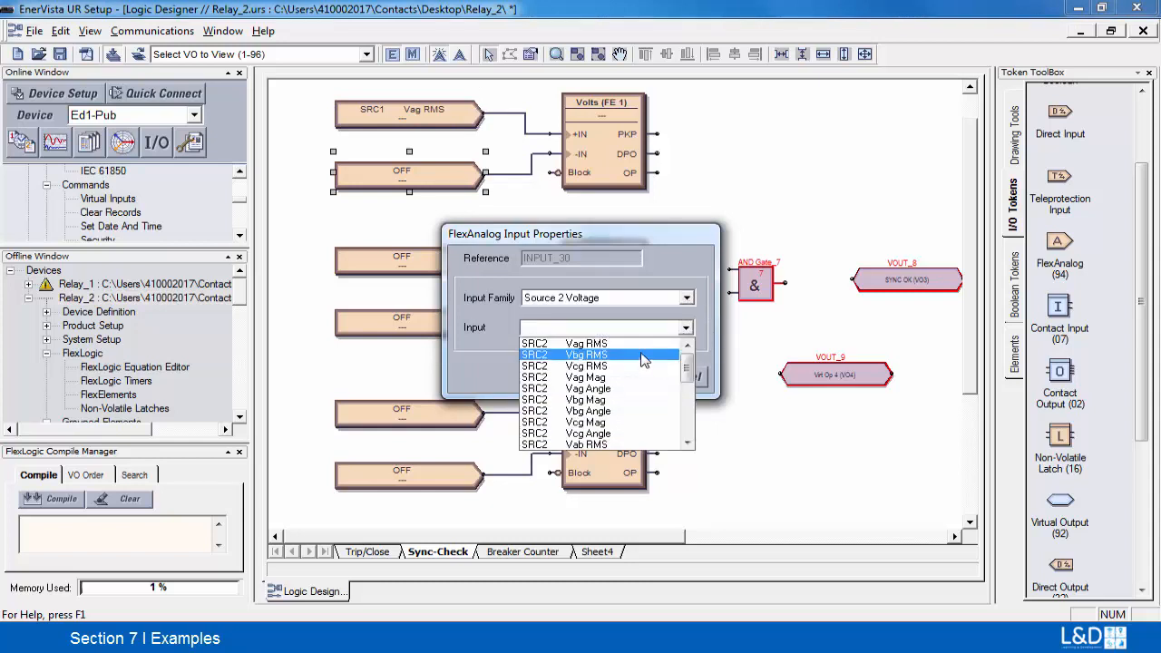
left_click(635, 344)
left_click(601, 379)
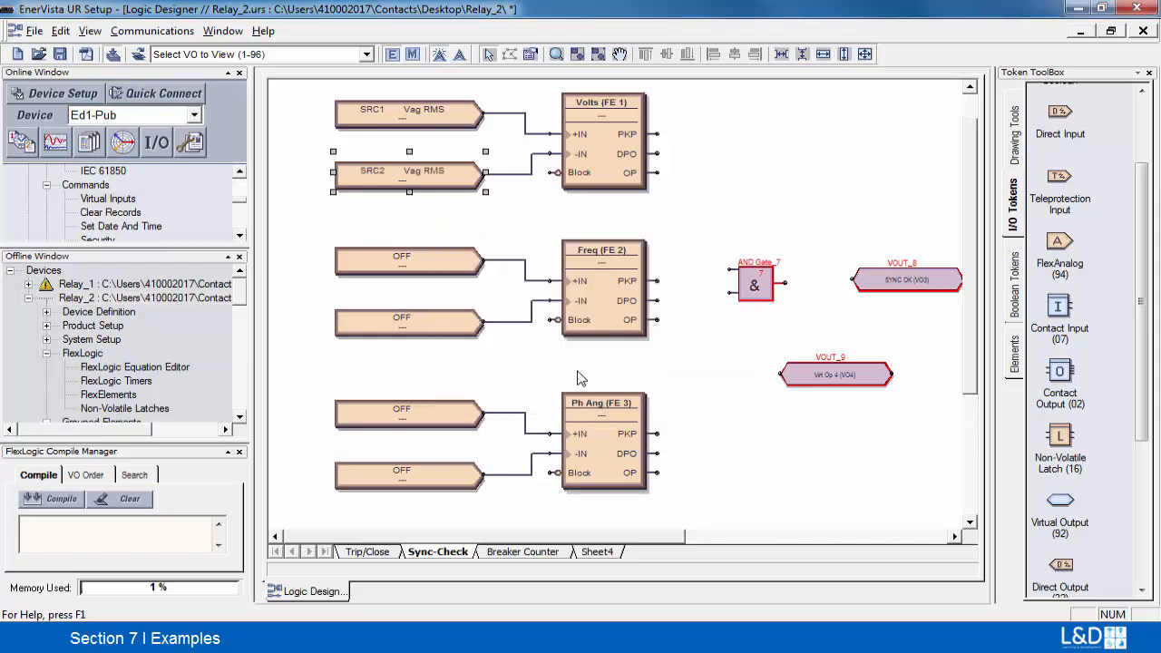
Assign the Freq (FE 2) upper FlexAnalog input to SRC1 Frequency from the Miscellaneous family.
left_click(424, 264)
double_click(423, 264)
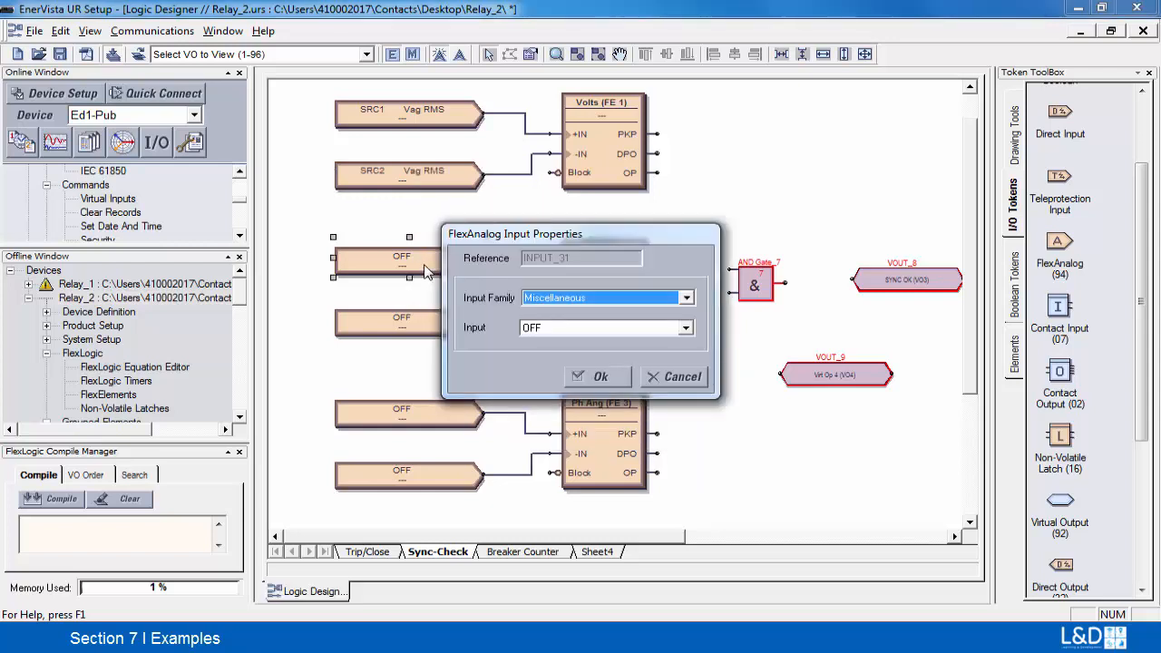
left_click(688, 299)
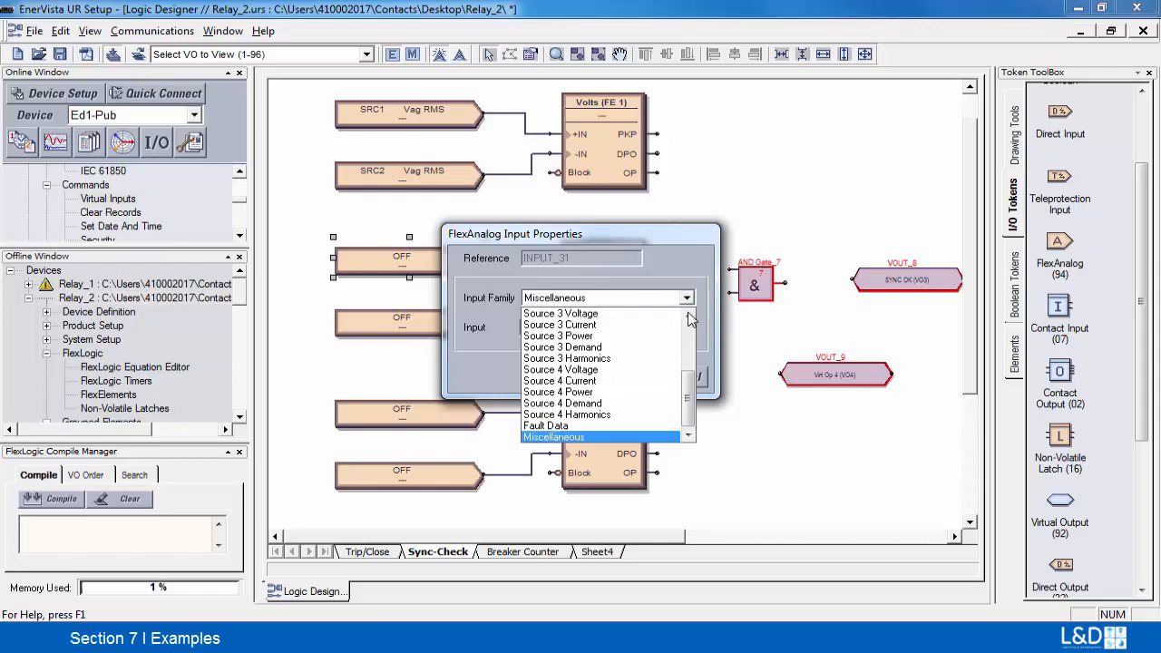
left_click(594, 438)
left_click(687, 328)
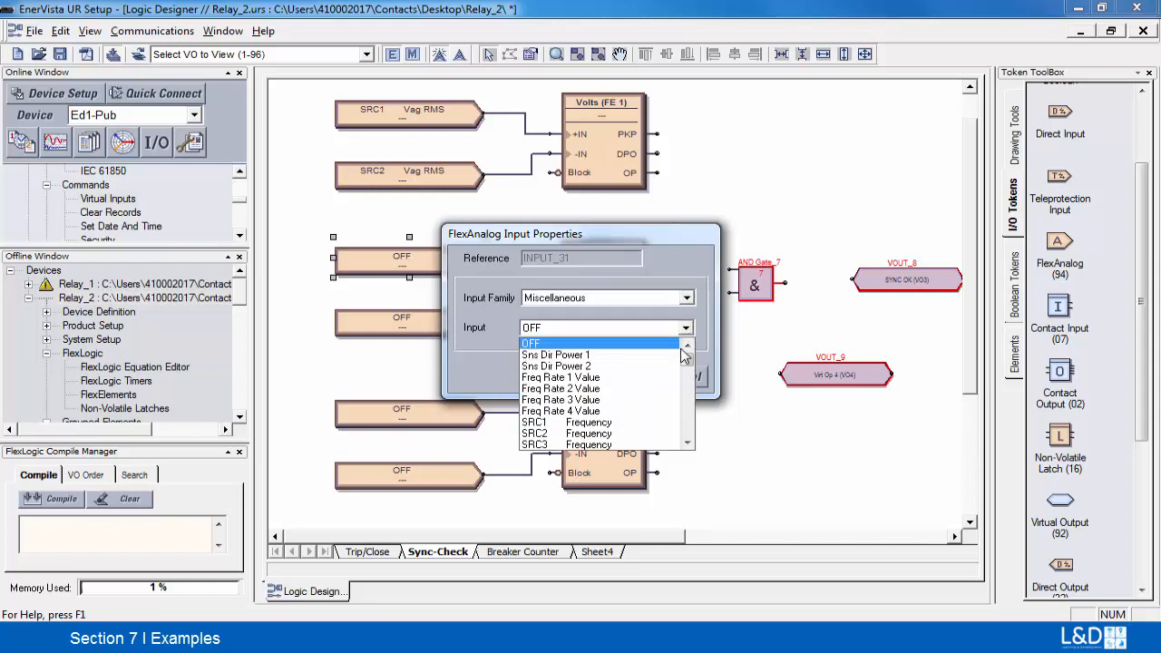
left_click(626, 423)
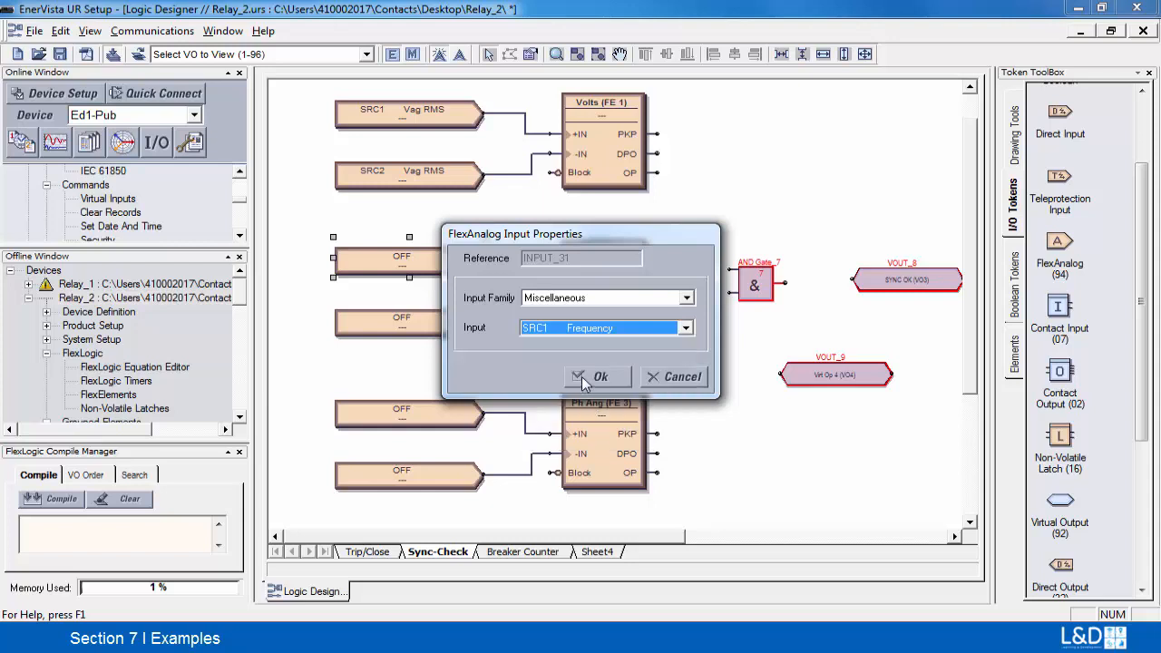
left_click(585, 383)
Assign the Freq (FE 2) lower FlexAnalog input to SRC2 Frequency from the Miscellaneous family.
left_click(445, 328)
double_click(446, 328)
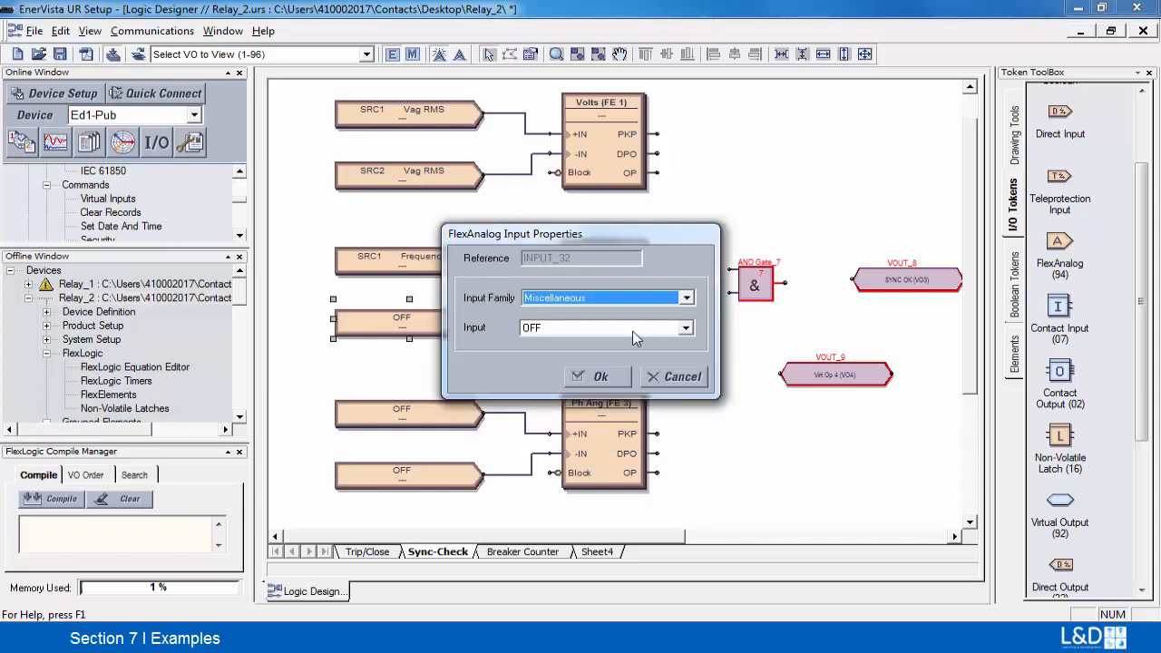
left_click(686, 298)
left_click(676, 437)
left_click(686, 327)
left_click(652, 444)
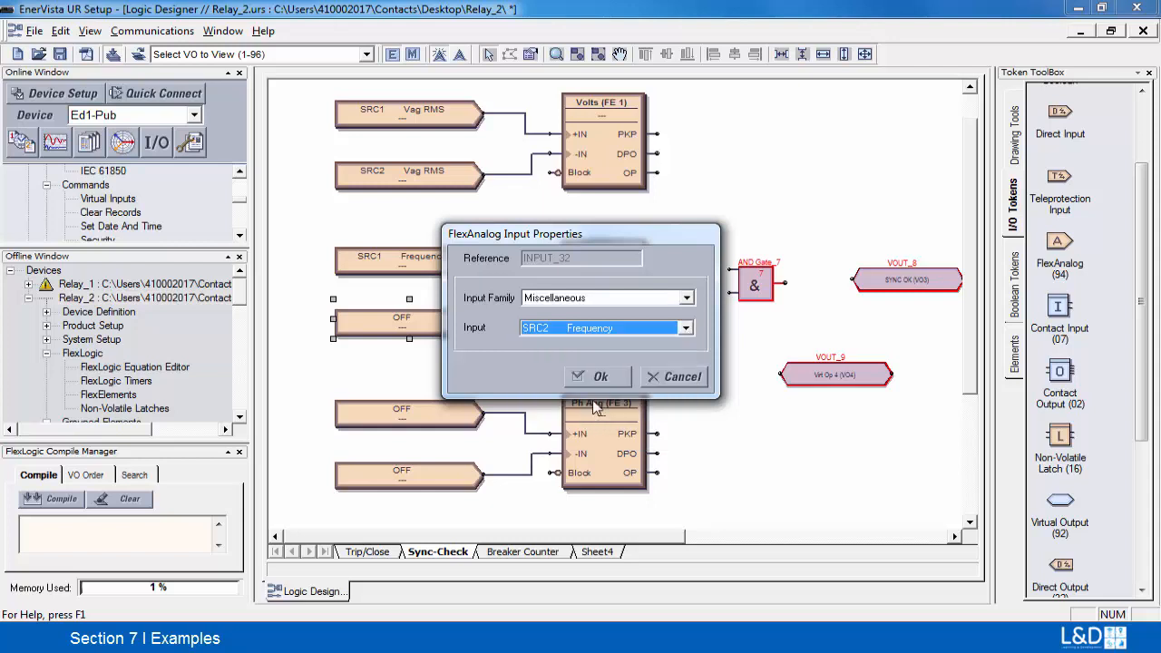
left_click(590, 376)
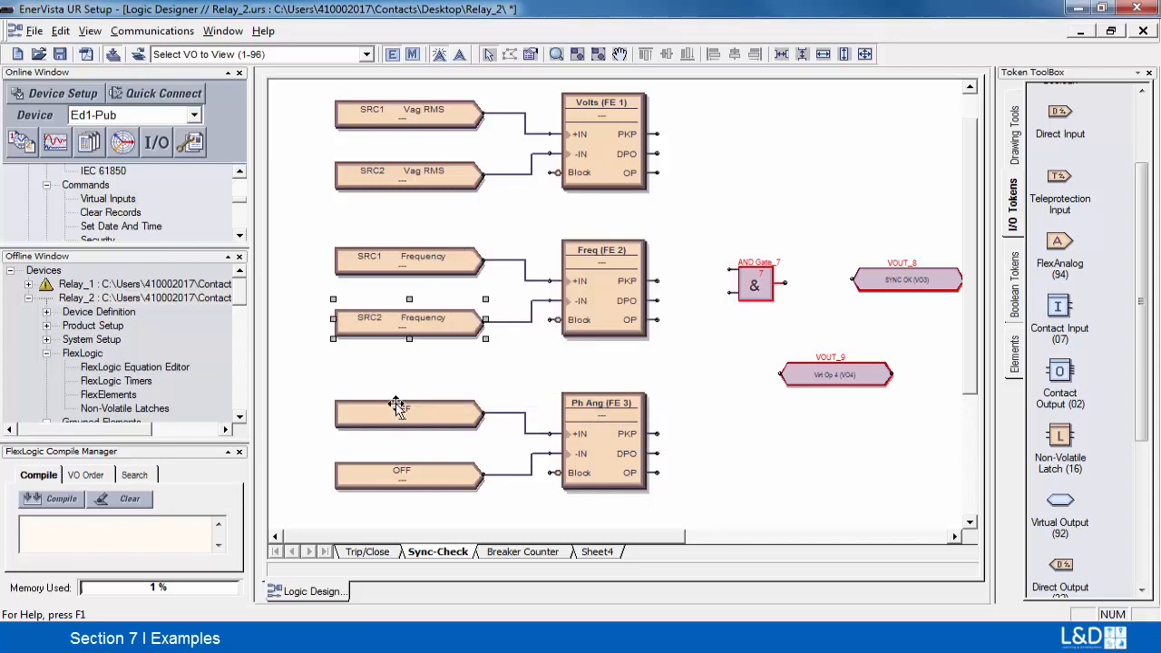
Assign the Ph Ang (FE 3) upper FlexAnalog input to SRC1 Vag Angle from the Source 1 Voltage family.
double_click(397, 407)
left_click(679, 299)
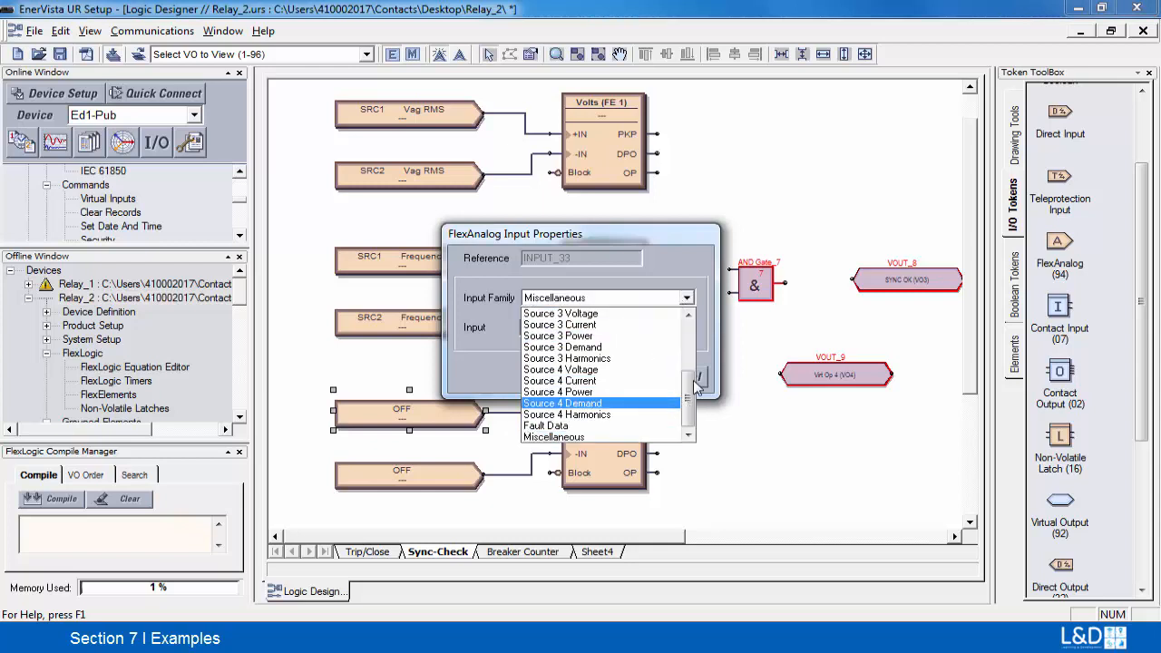
scroll(635, 362, "up", 4)
left_click(608, 315)
left_click(686, 327)
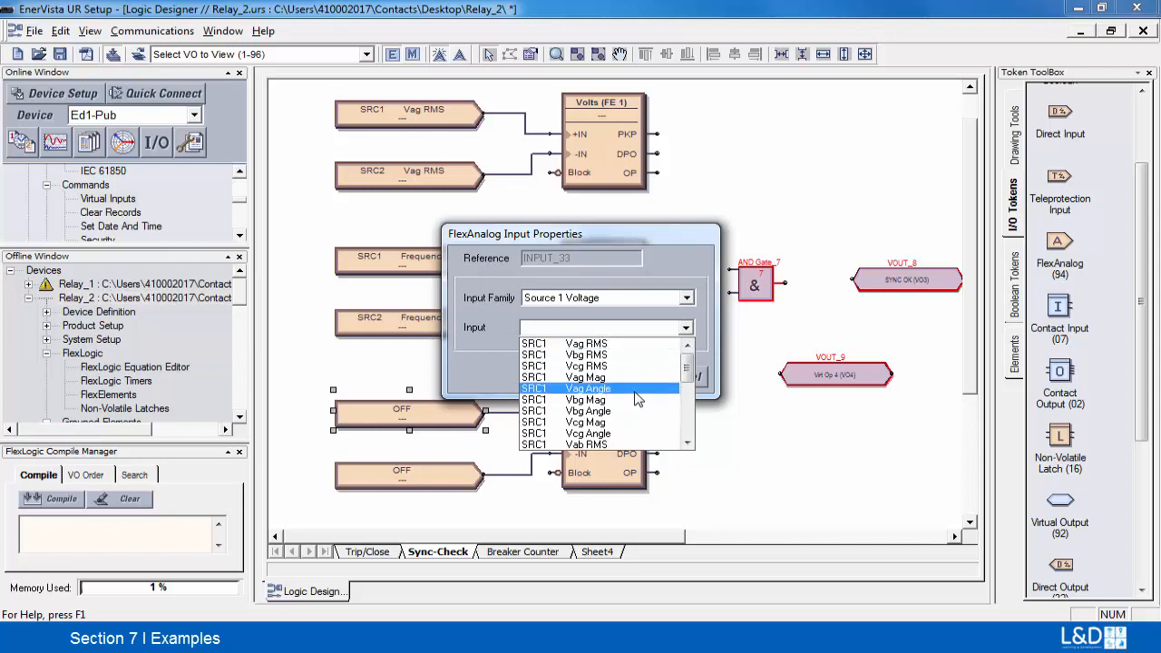
left_click(635, 391)
left_click(589, 378)
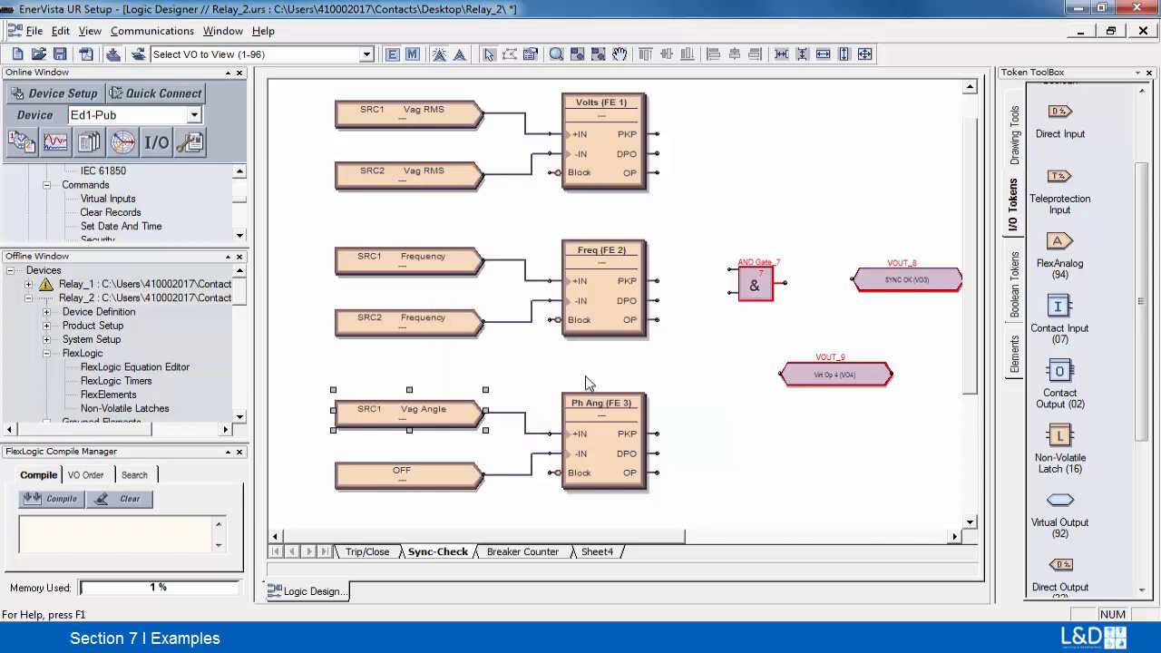
Assign the Ph Ang (FE 3) lower FlexAnalog input to SRC2 Vag Angle from the Source 2 Voltage family.
double_click(402, 473)
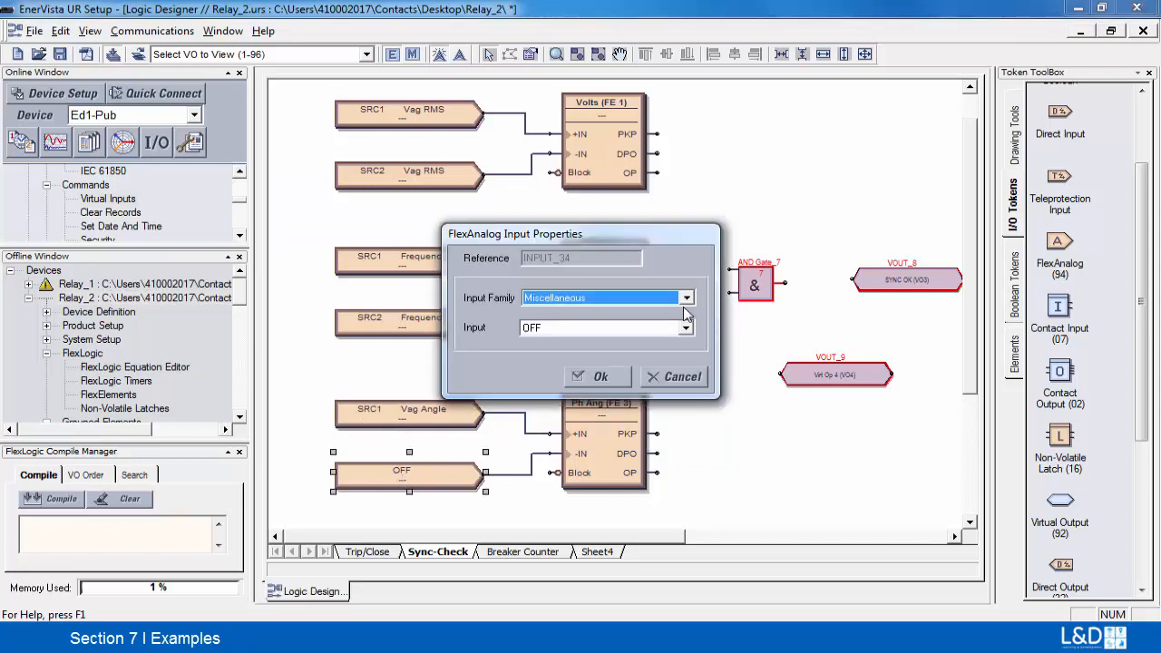
left_click(687, 305)
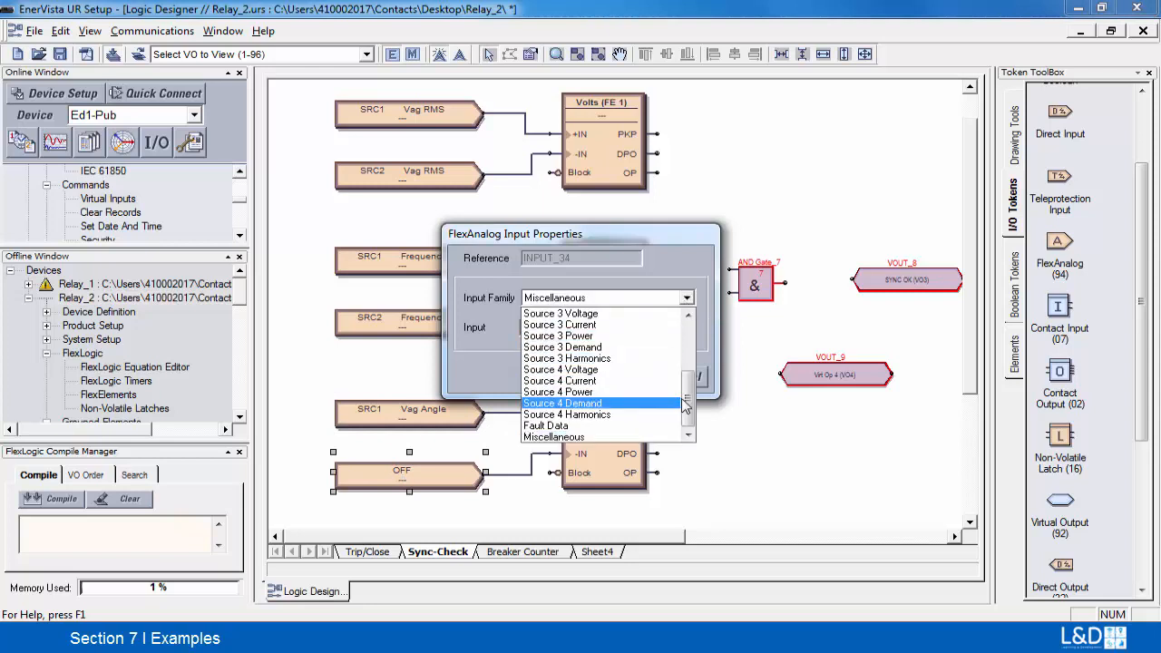
scroll(703, 345, "down", 2)
scroll(704, 344, "up", 1)
left_click(684, 364)
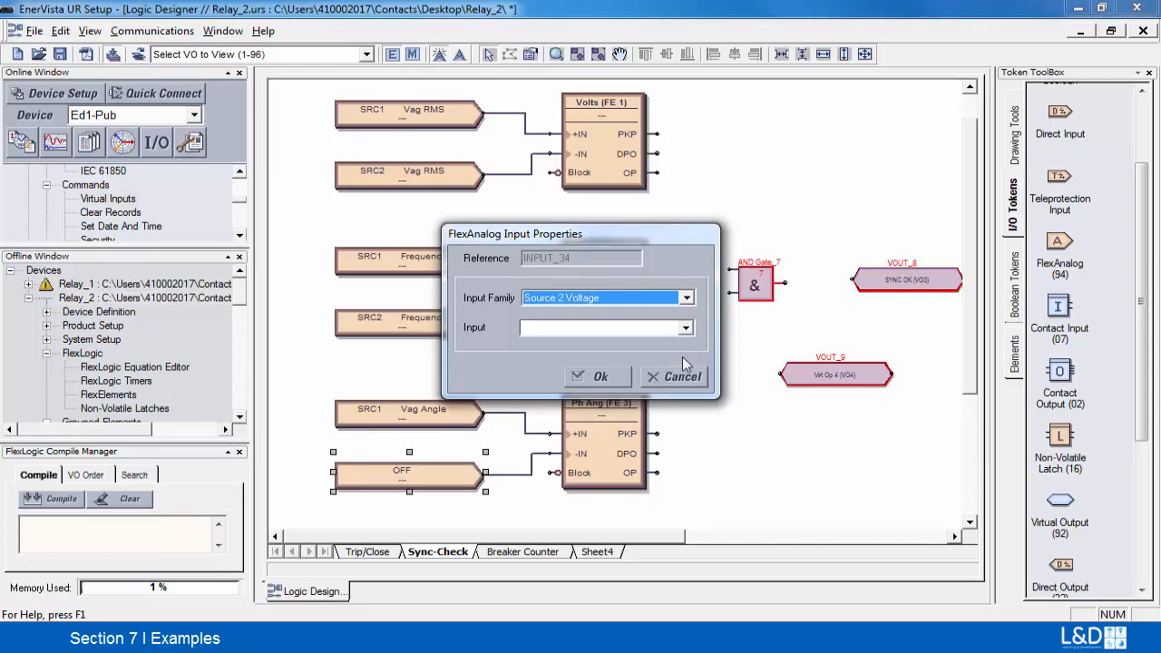
left_click(686, 329)
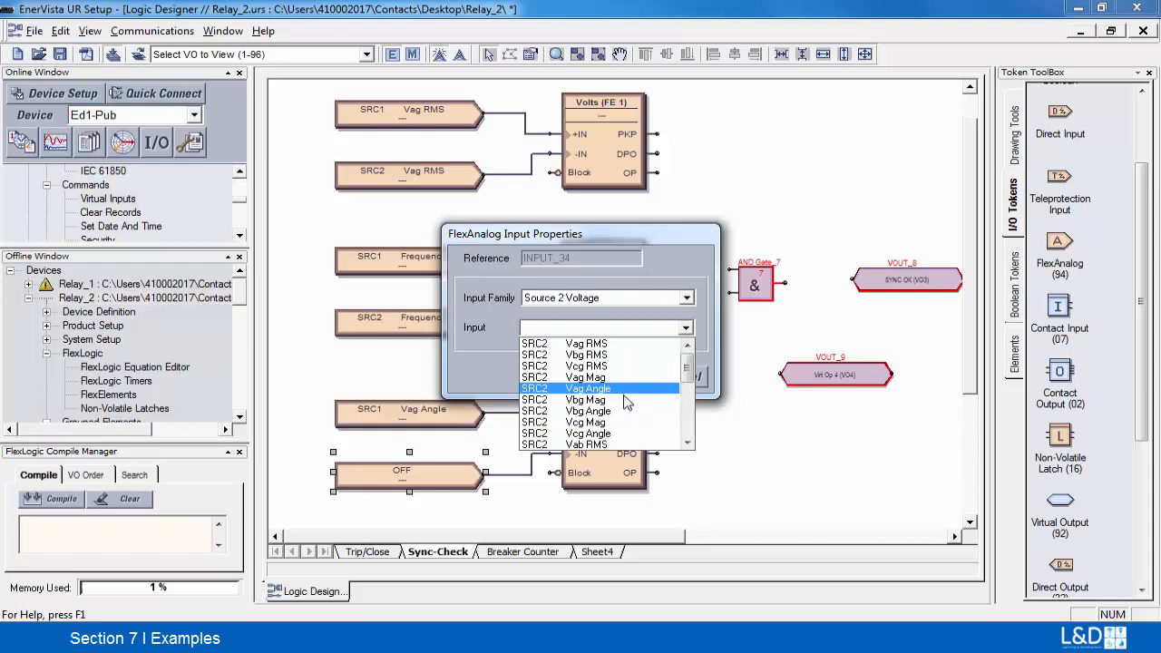
left_click(624, 389)
left_click(597, 377)
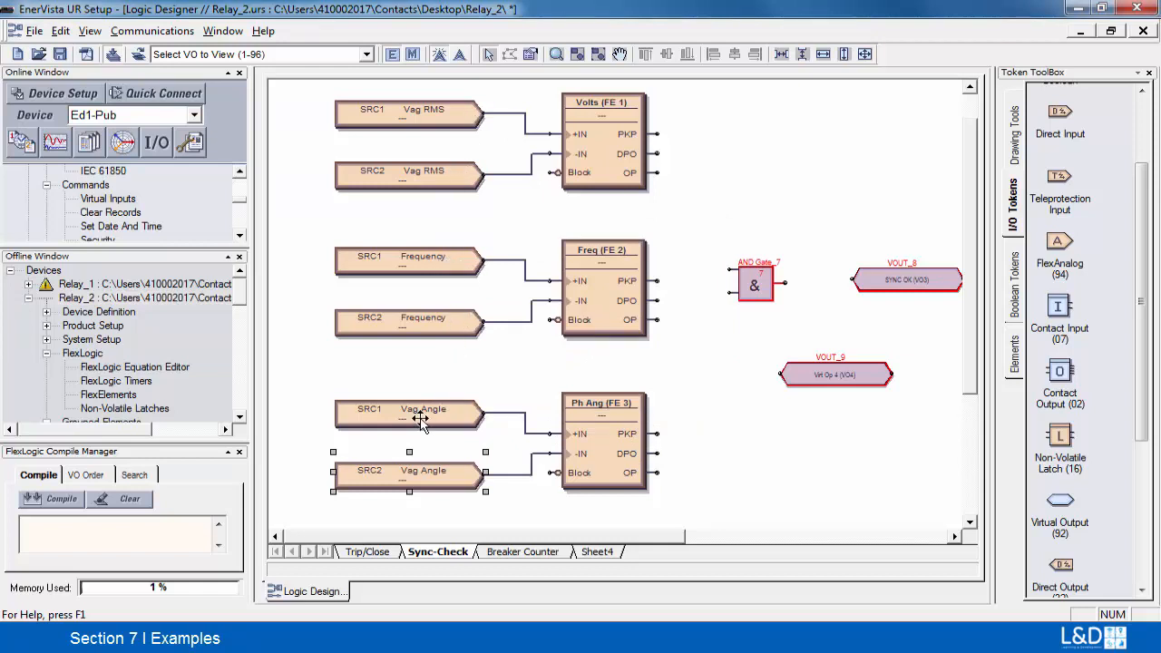
Review the properties of the Volts (FE 1), Freq (FE 2) and Ph Ang (FE 3) FlexElements, including input mode, direction and pickup.
double_click(609, 156)
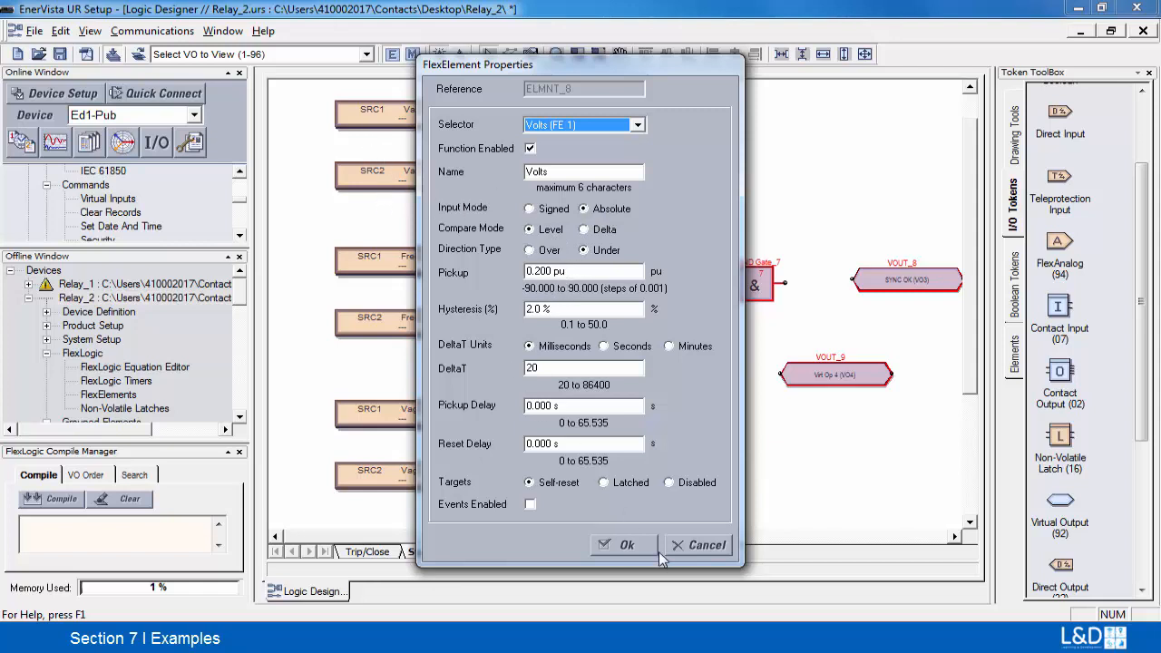
left_click(627, 545)
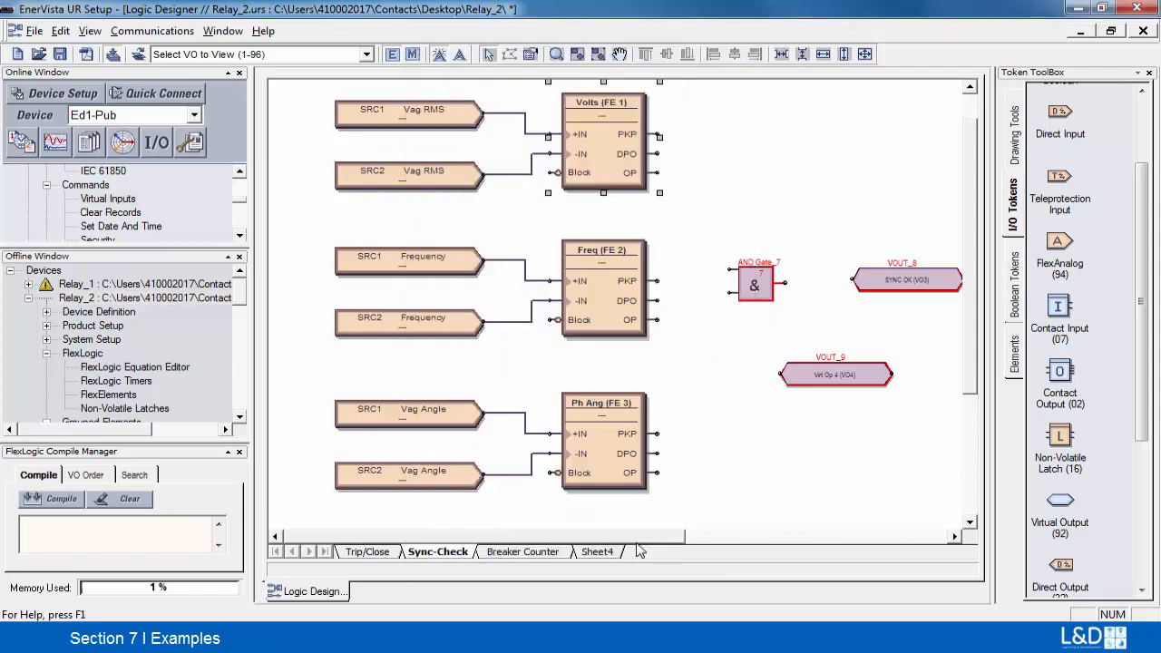
double_click(603, 282)
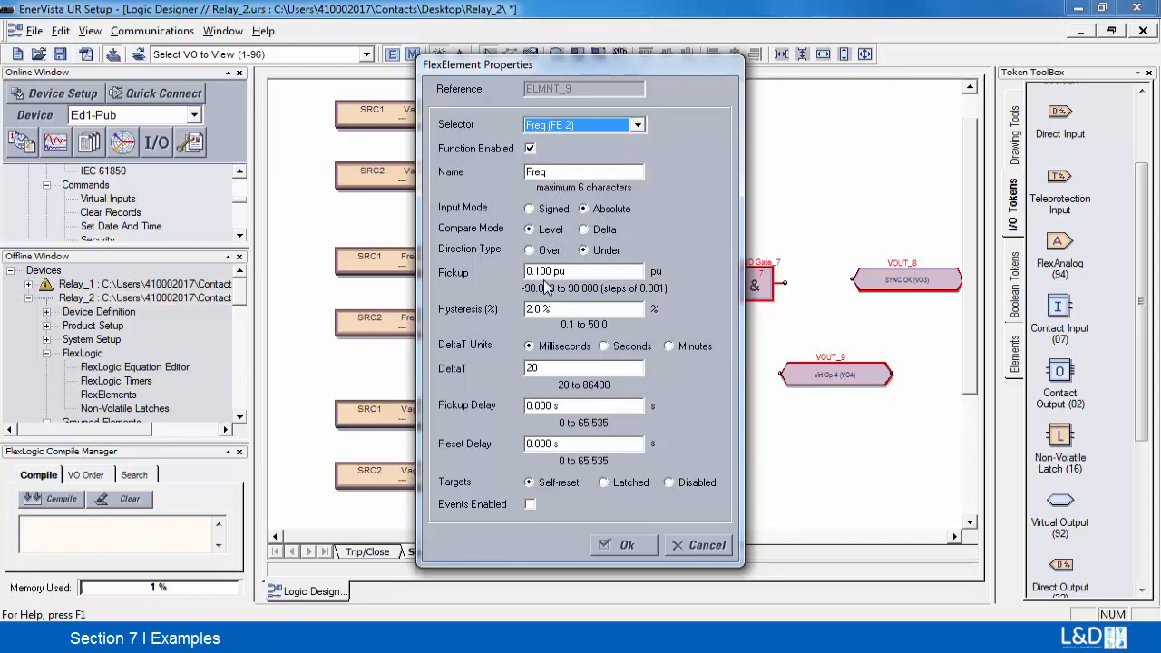
left_click(627, 547)
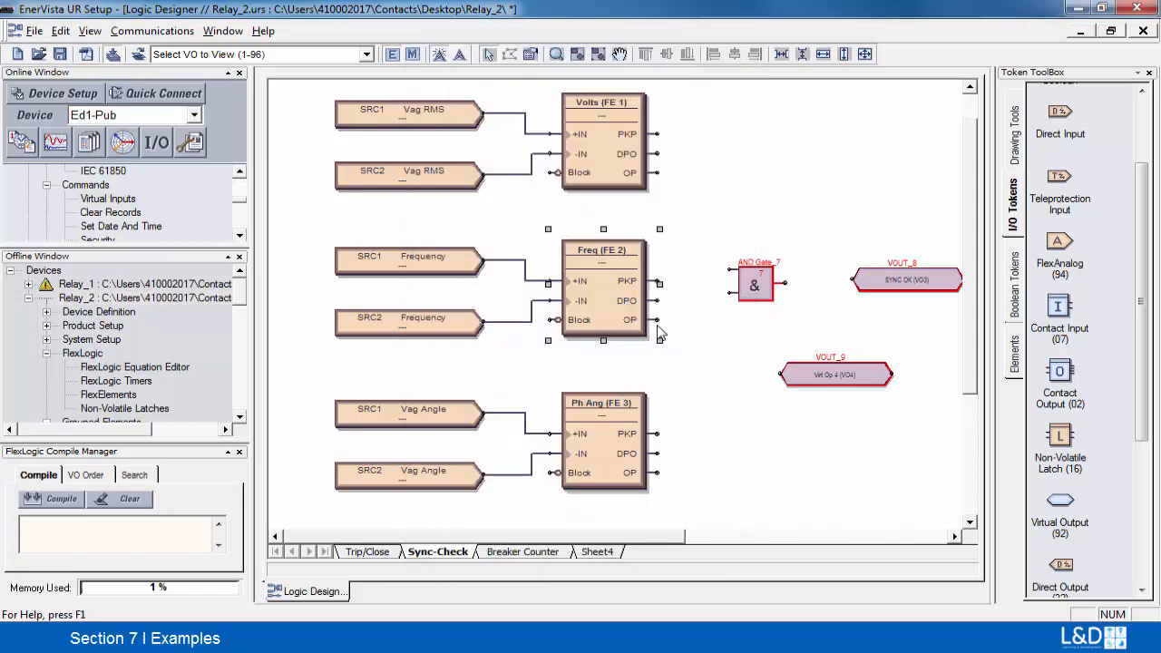
double_click(594, 449)
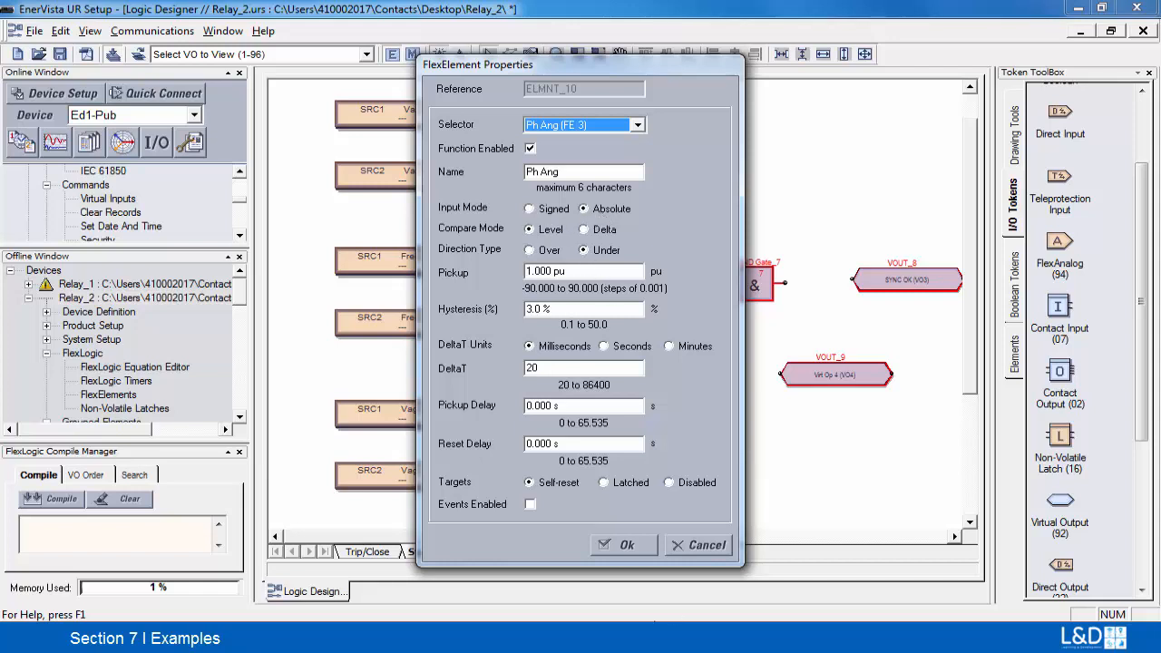
left_click(646, 547)
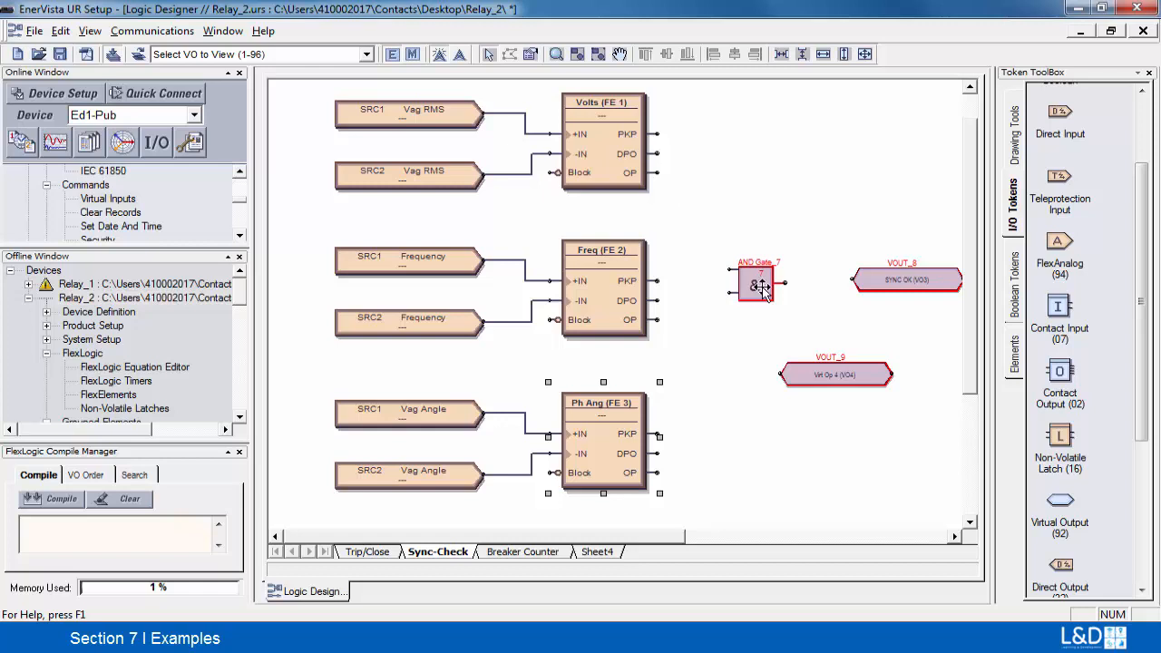
Delete the spare Virt Op 4 (VO4) virtual output token below the AND gate.
left_click(836, 379)
key("Delete")
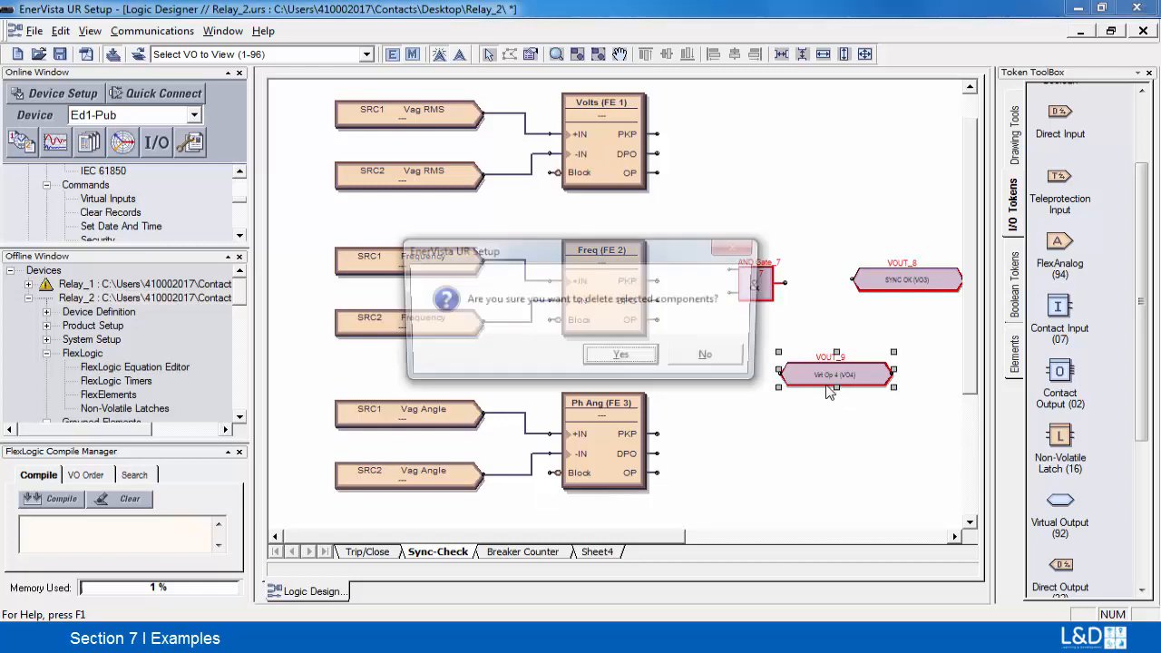
left_click(622, 357)
Set the AND gate's number of inputs to 3 and move the gate slightly down.
left_click(751, 283)
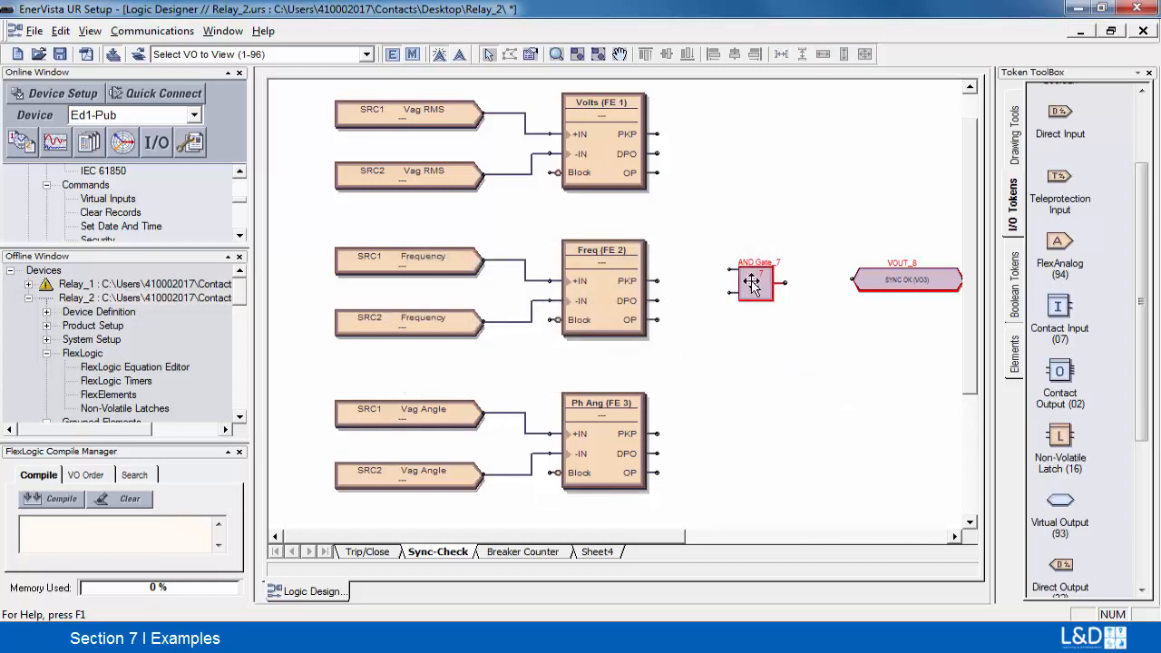
right_click(753, 290)
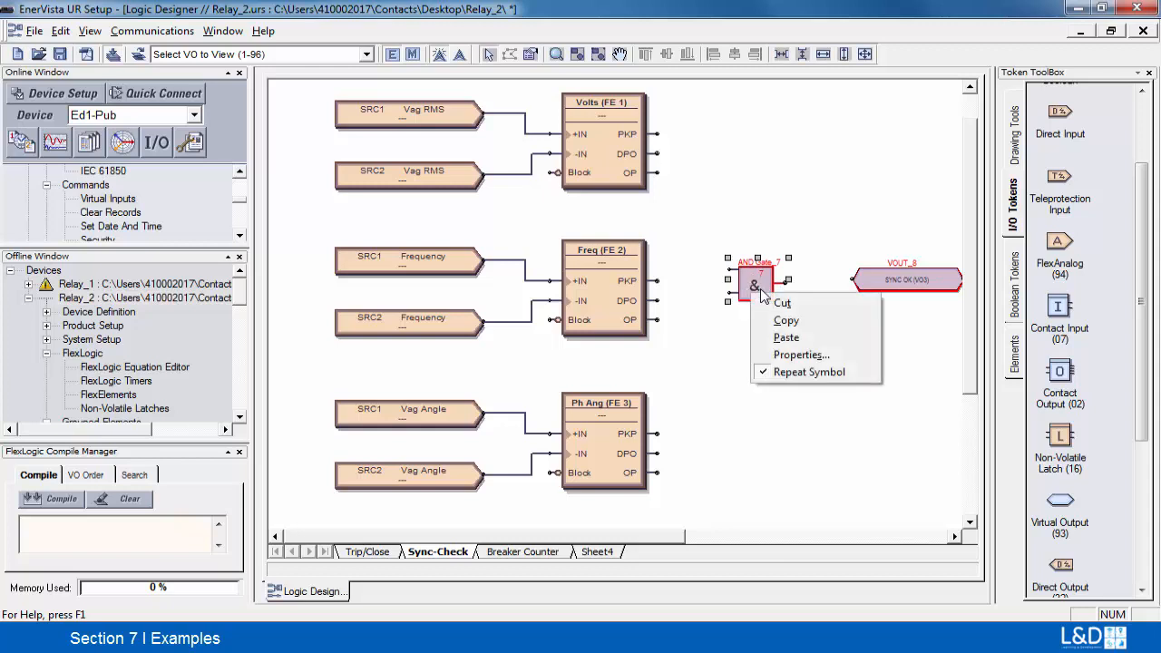
left_click(800, 355)
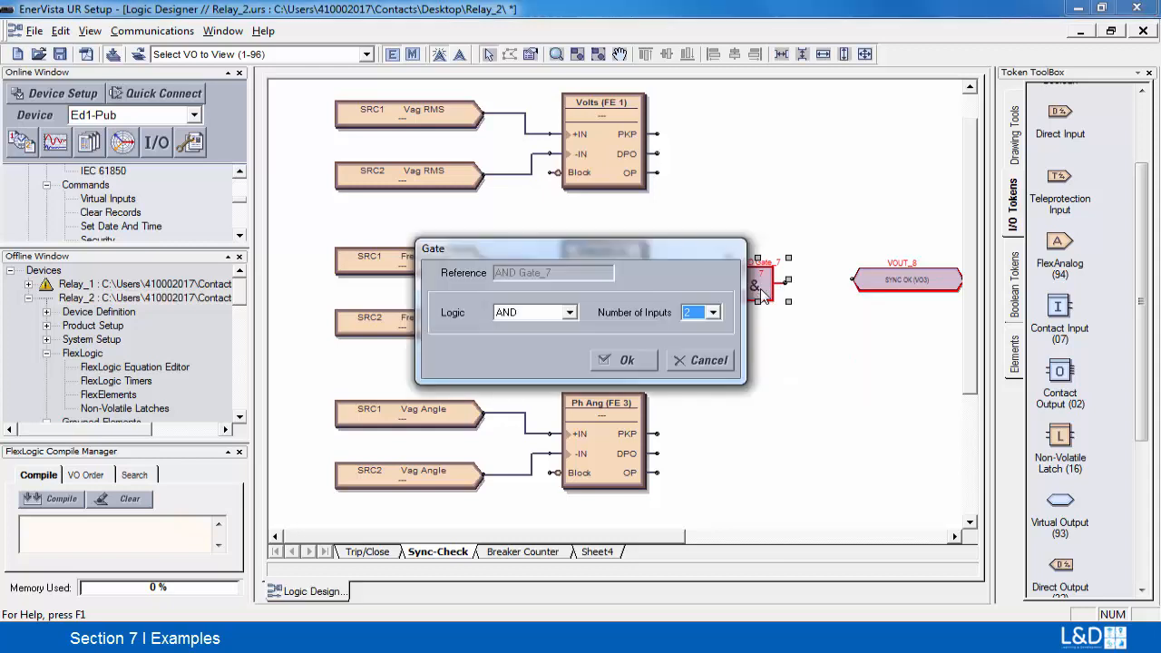
left_click(715, 314)
left_click(705, 341)
left_click(630, 360)
left_click_drag(769, 290, 770, 309)
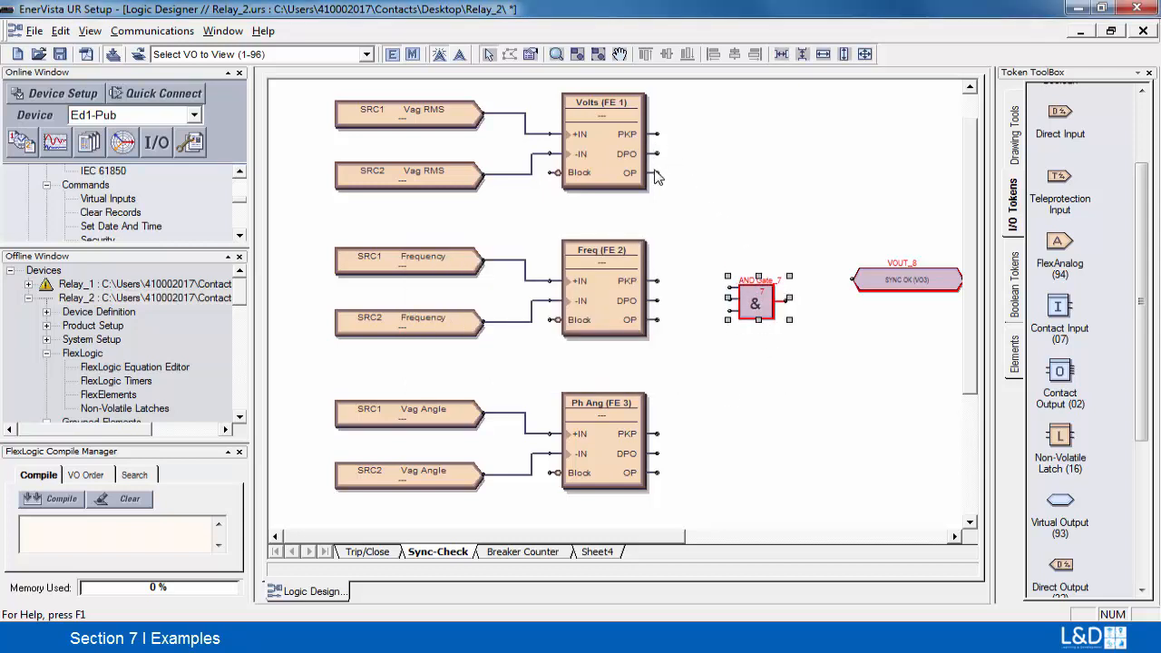
left_click_drag(656, 172, 729, 297)
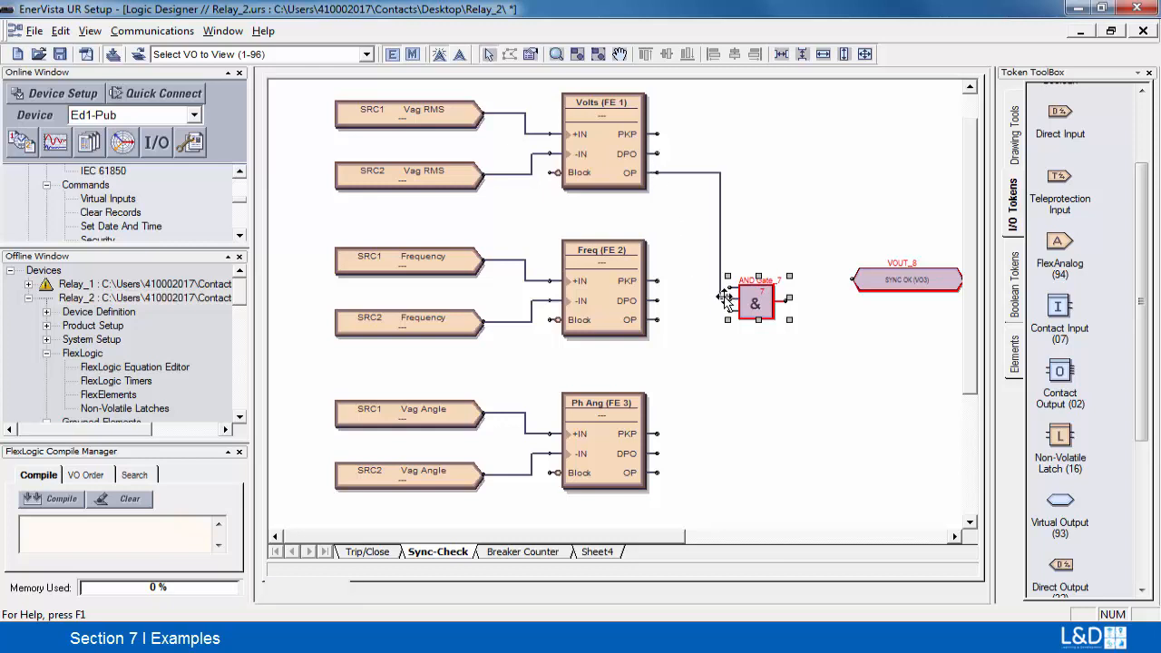
left_click(723, 297)
key("Delete")
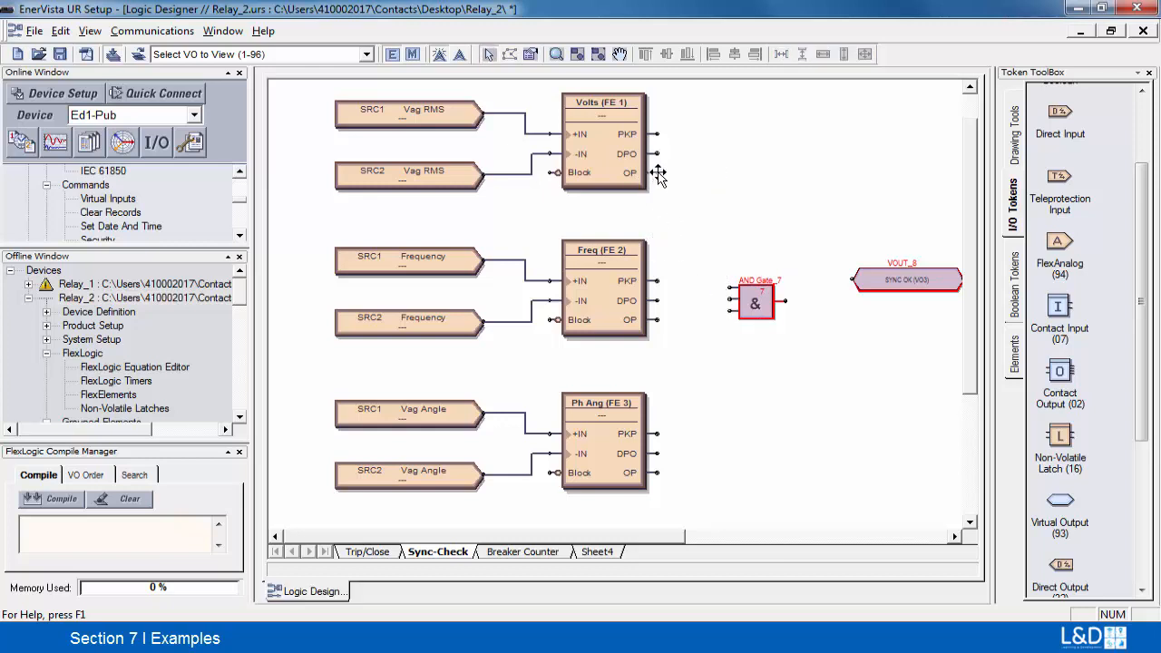
Wire the OP outputs of Volts (FE 1), Freq (FE 2) and Ph Ang (FE 3) to the AND gate's first, second and third inputs.
left_click_drag(724, 285, 728, 288)
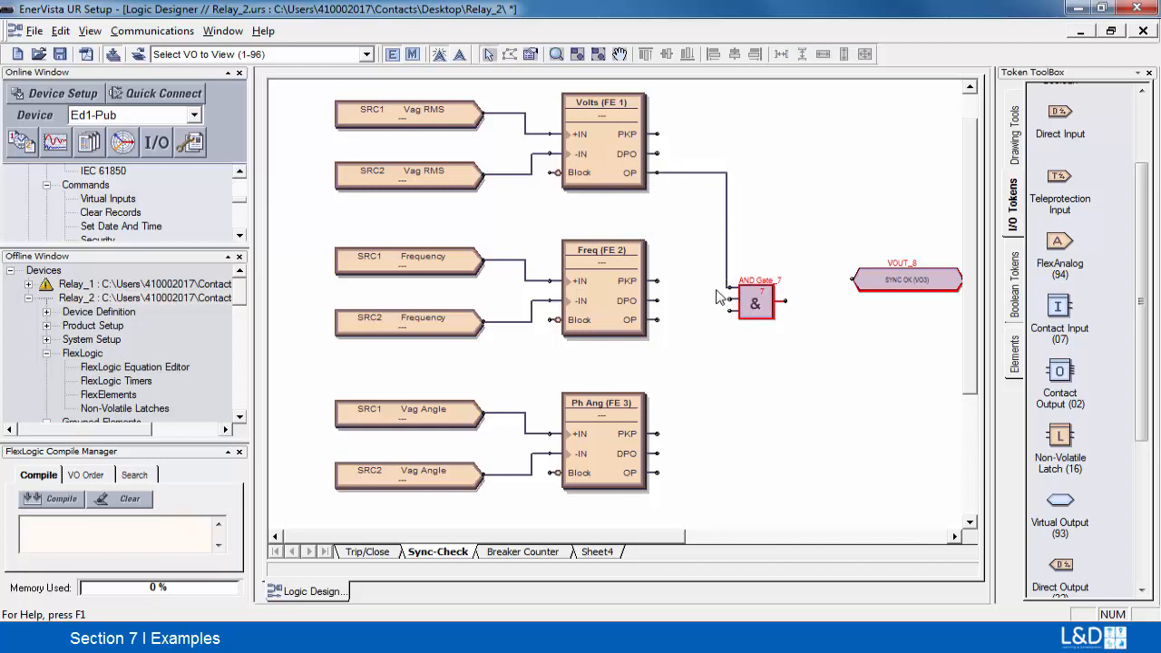
left_click(654, 319)
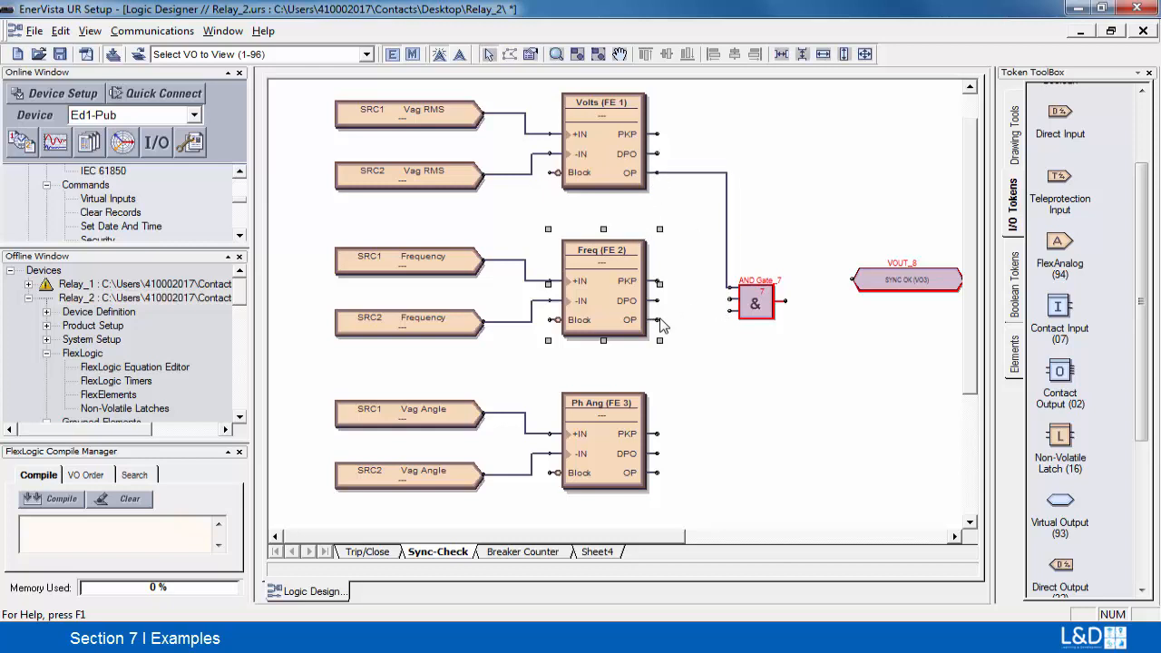
left_click(726, 300)
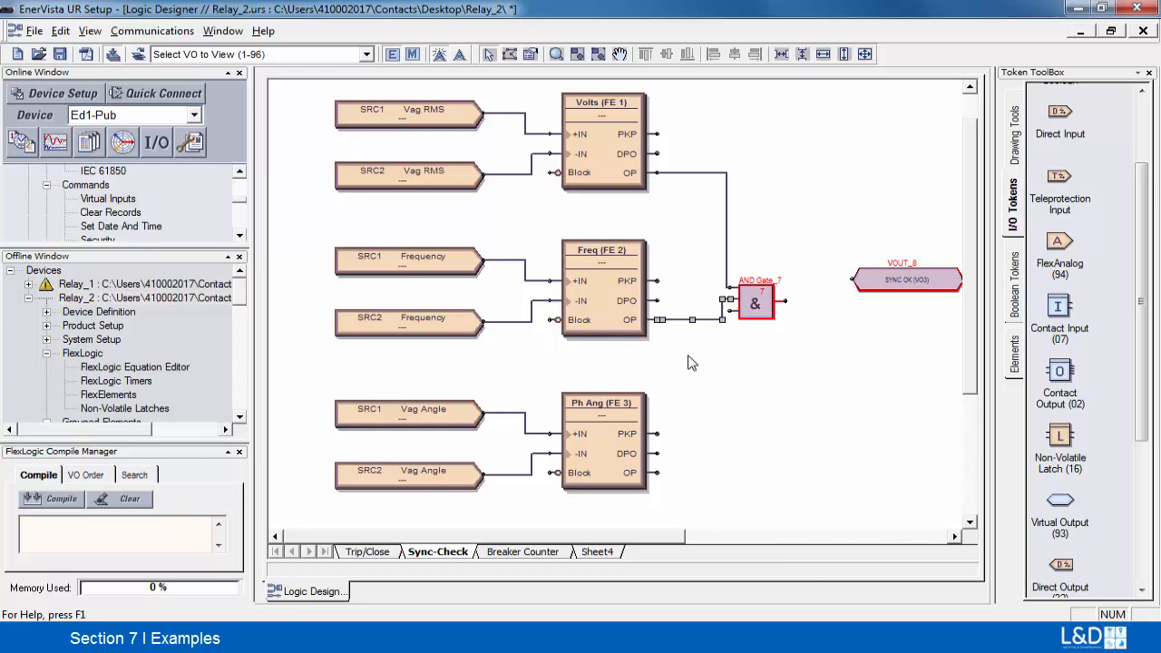
left_click(661, 481)
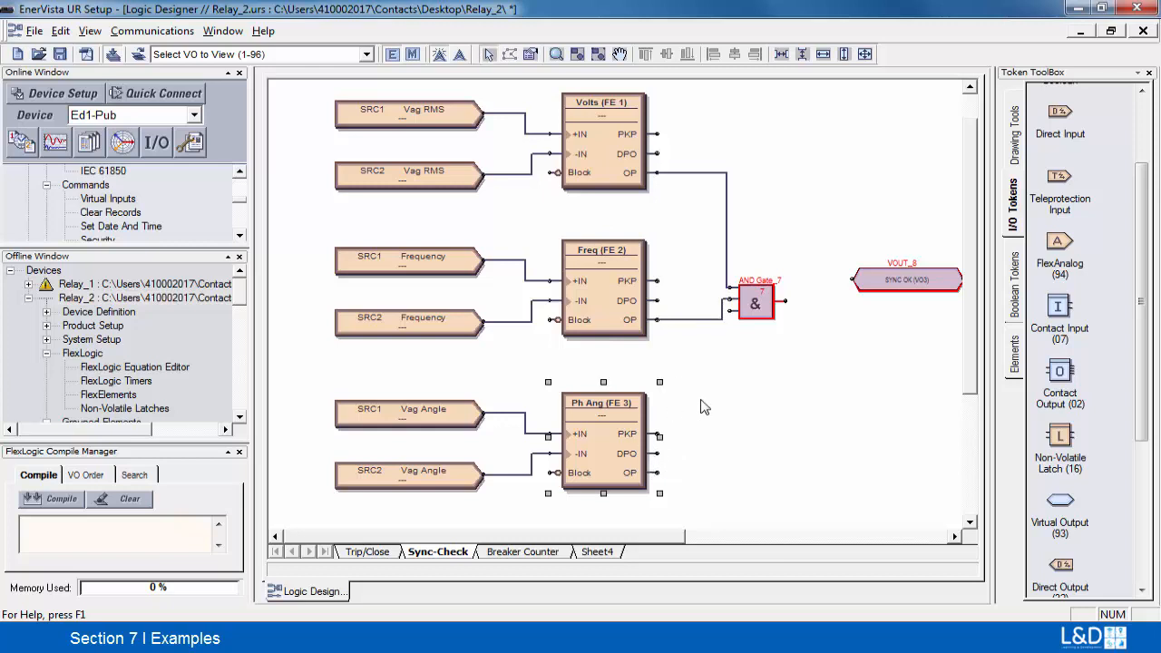
left_click(727, 312)
Move the SYNC OK (VO3) virtual output down beside the AND gate's output and check its properties.
left_click_drag(901, 283, 889, 313)
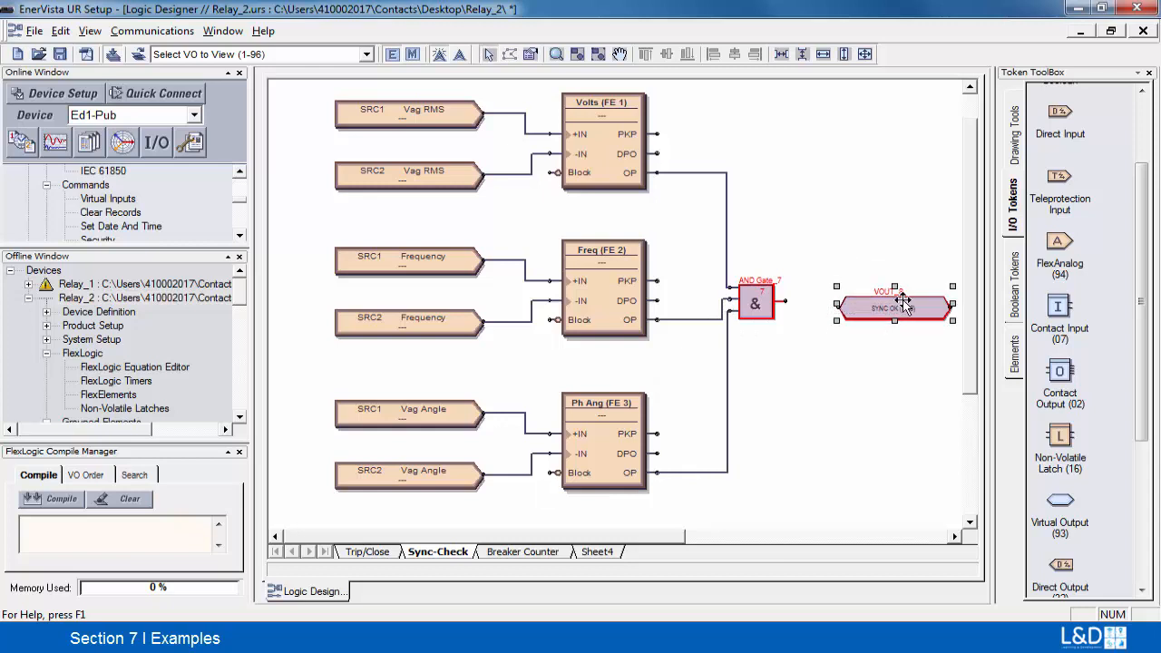
double_click(895, 309)
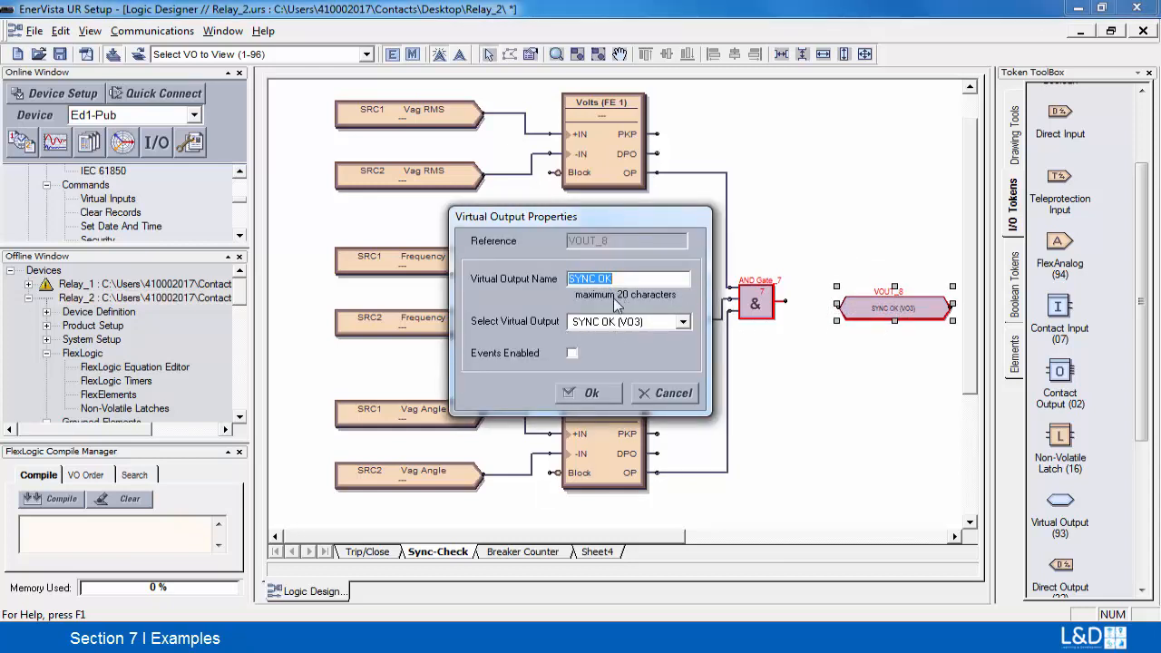
left_click(595, 393)
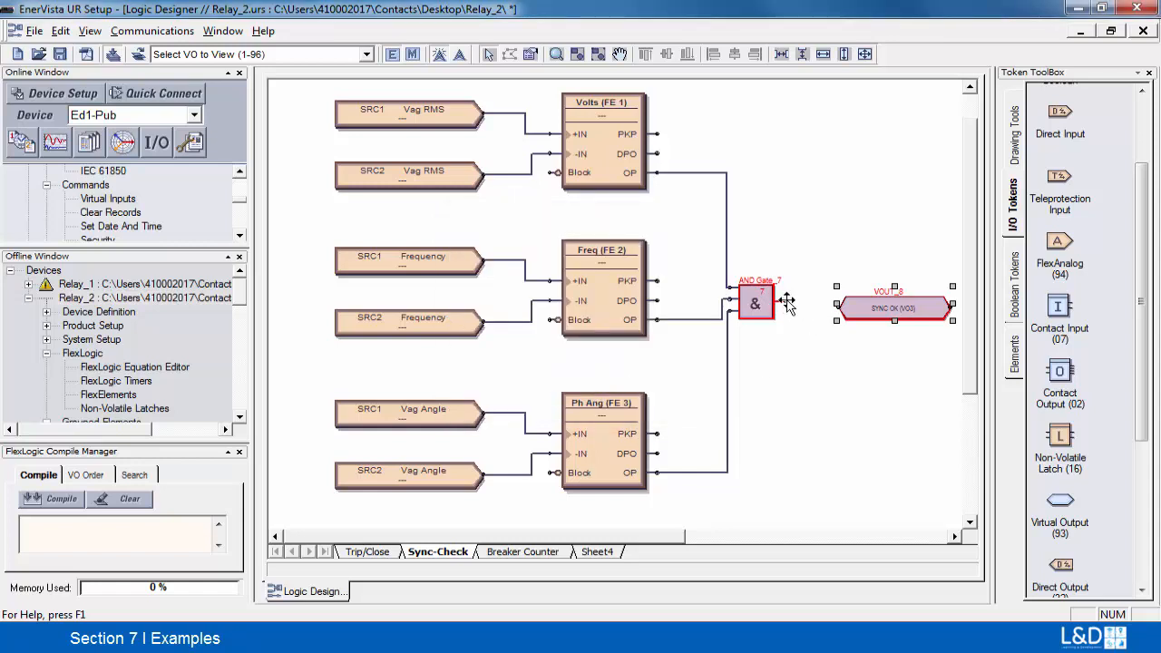
Wire the AND gate's output to SYNC OK (VO3) and align the virtual output horizontally with the gate.
left_click_drag(786, 303, 813, 302)
left_click(832, 305)
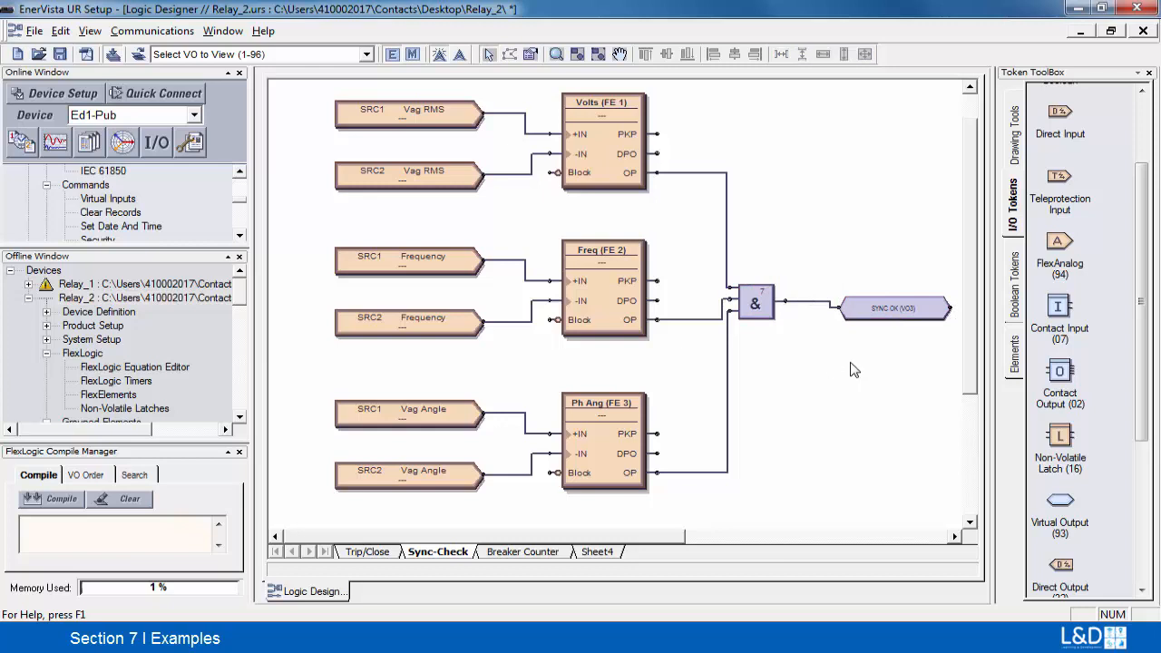
left_click(889, 311)
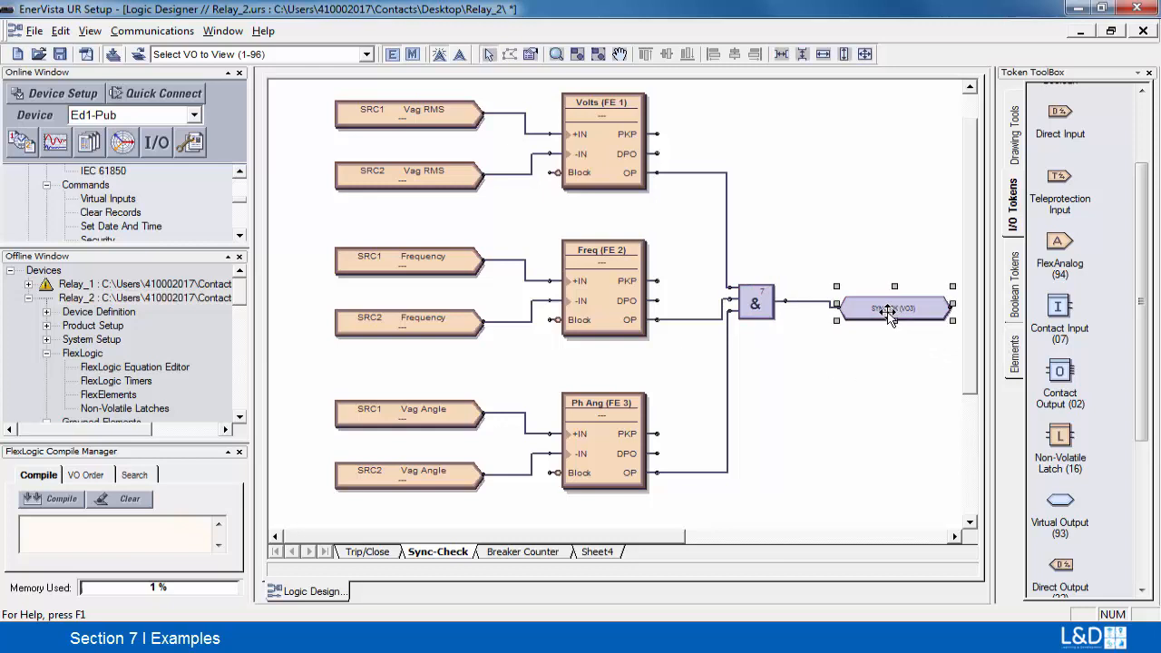
left_click(751, 301, "shift")
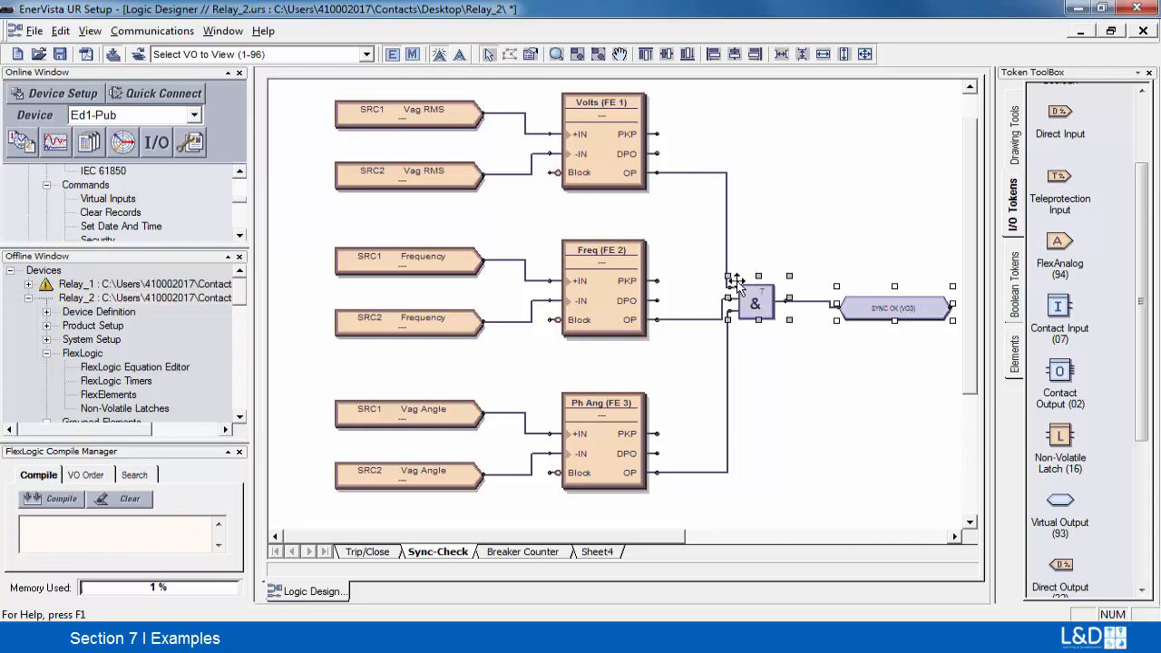
left_click(666, 56)
left_click(853, 401)
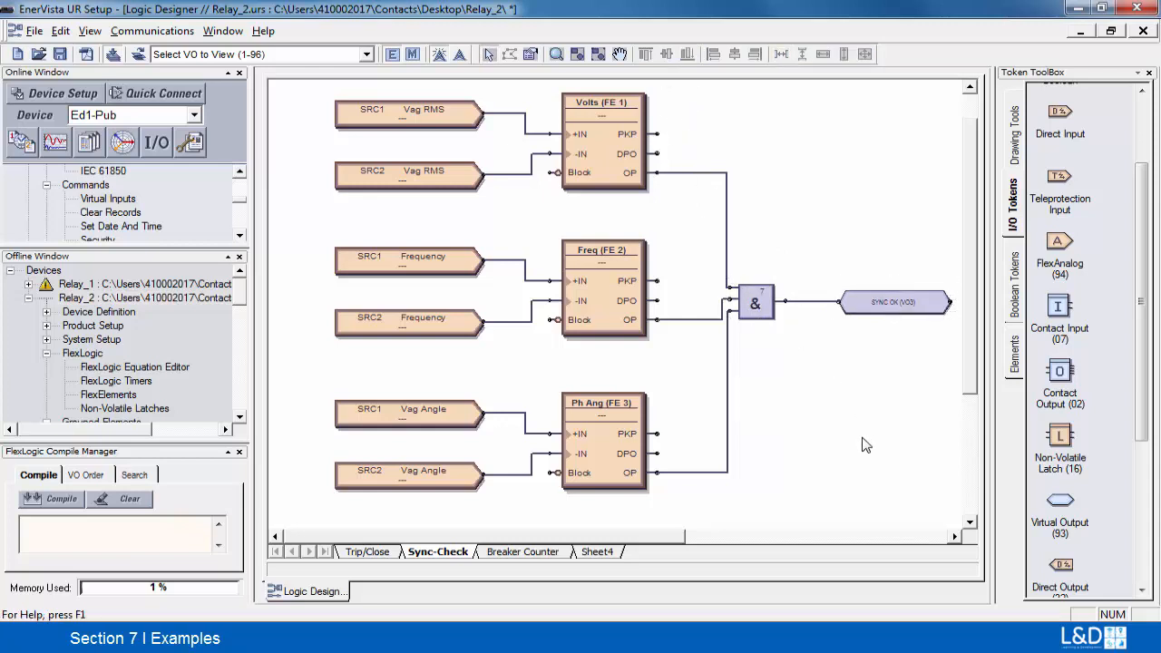
Compile the FlexLogic and write the Relay_2 settings to the online device Ed1-Pub without displaying the log.
left_click(61, 498)
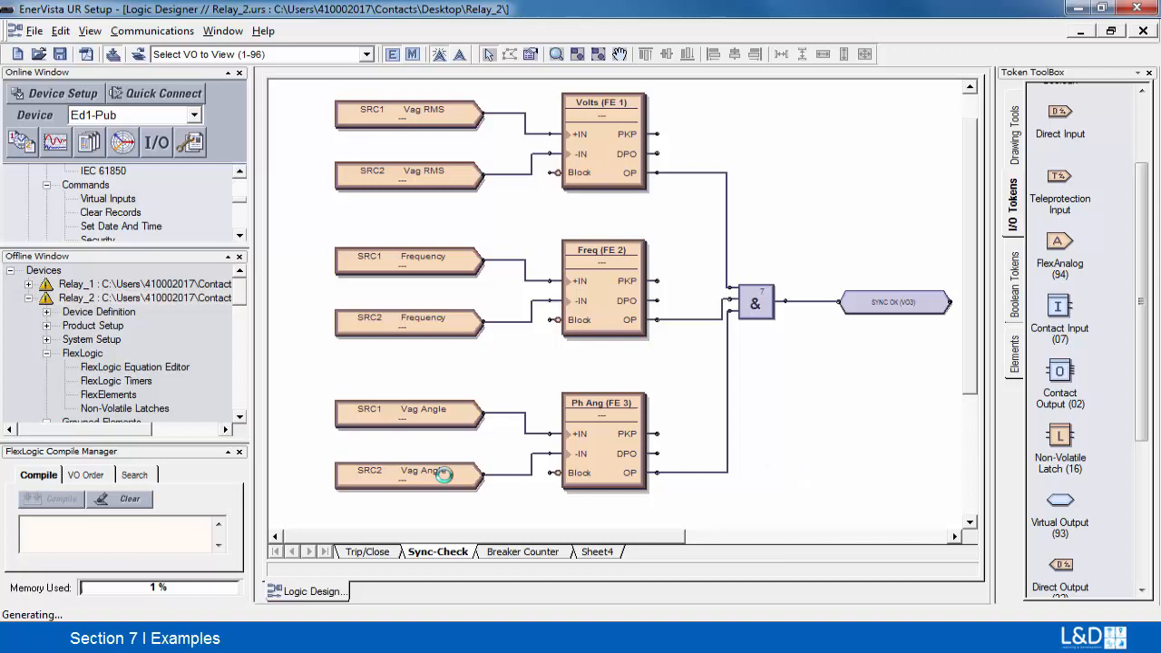
left_click(173, 302)
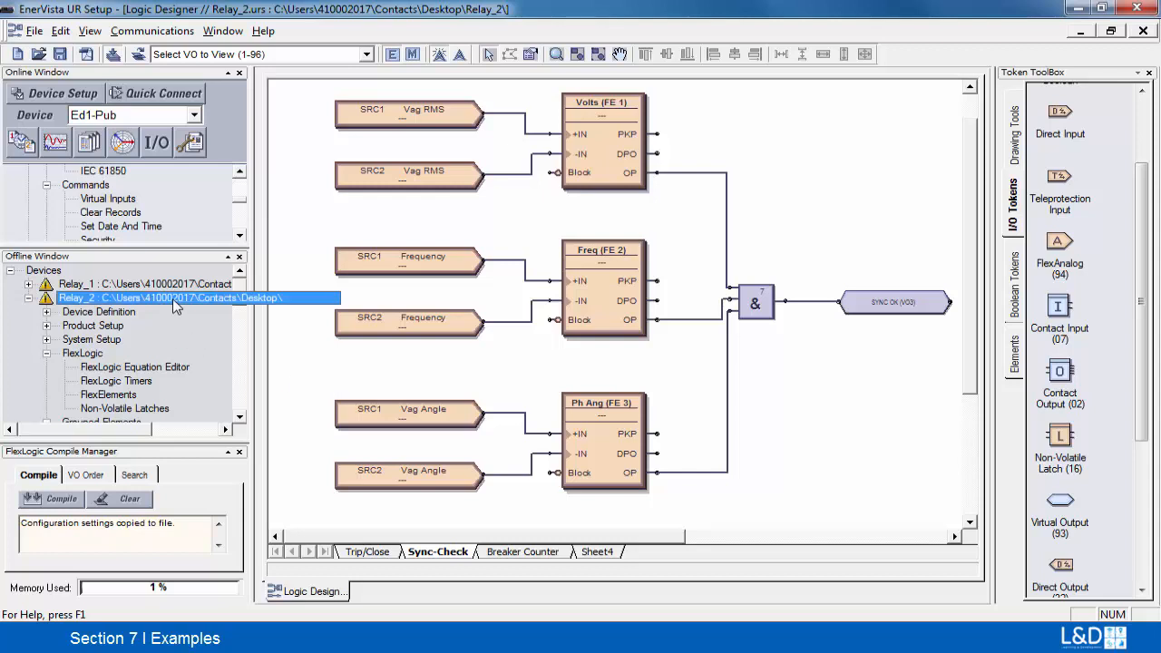
right_click(175, 306)
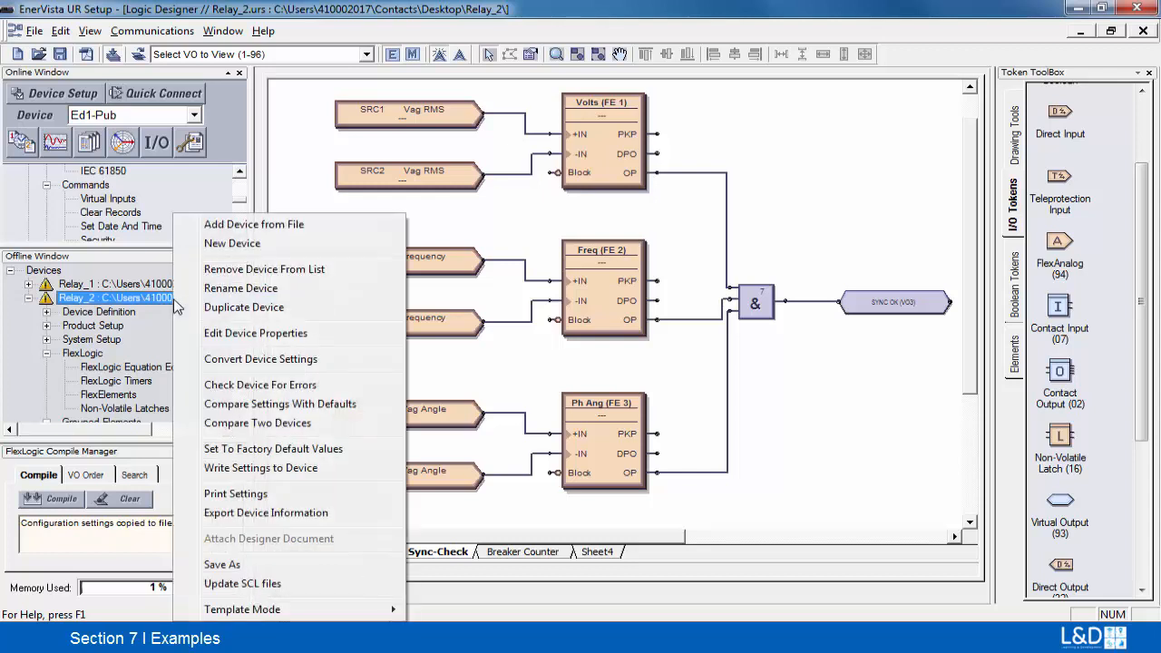
left_click(263, 469)
left_click(539, 263)
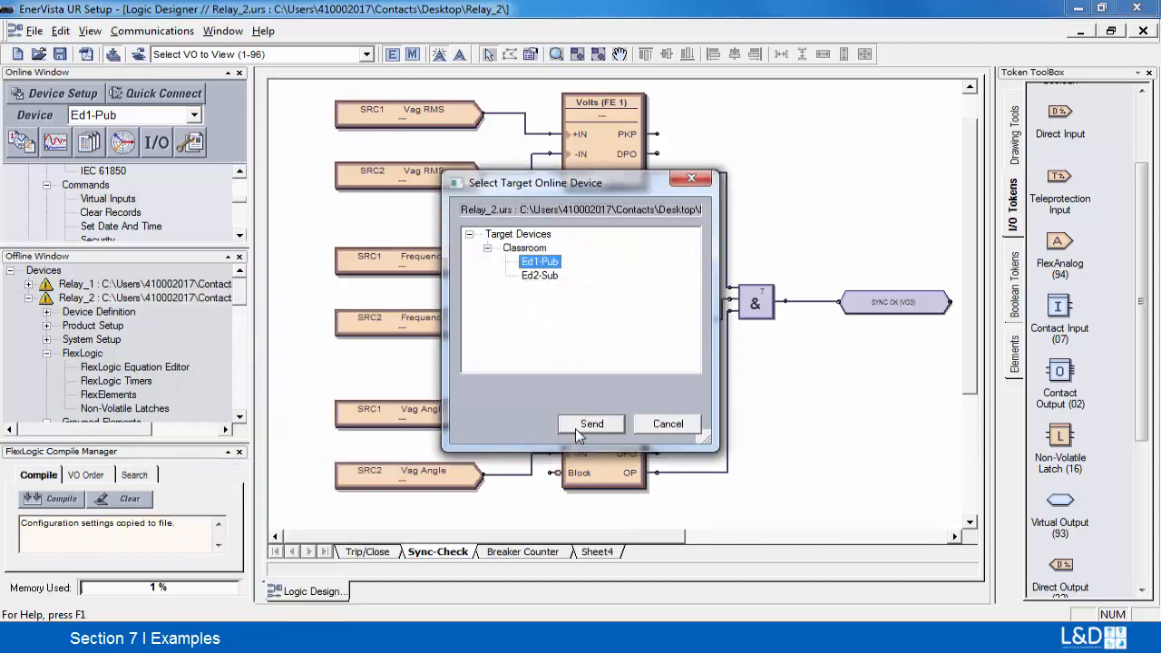
left_click(592, 423)
left_click(624, 357)
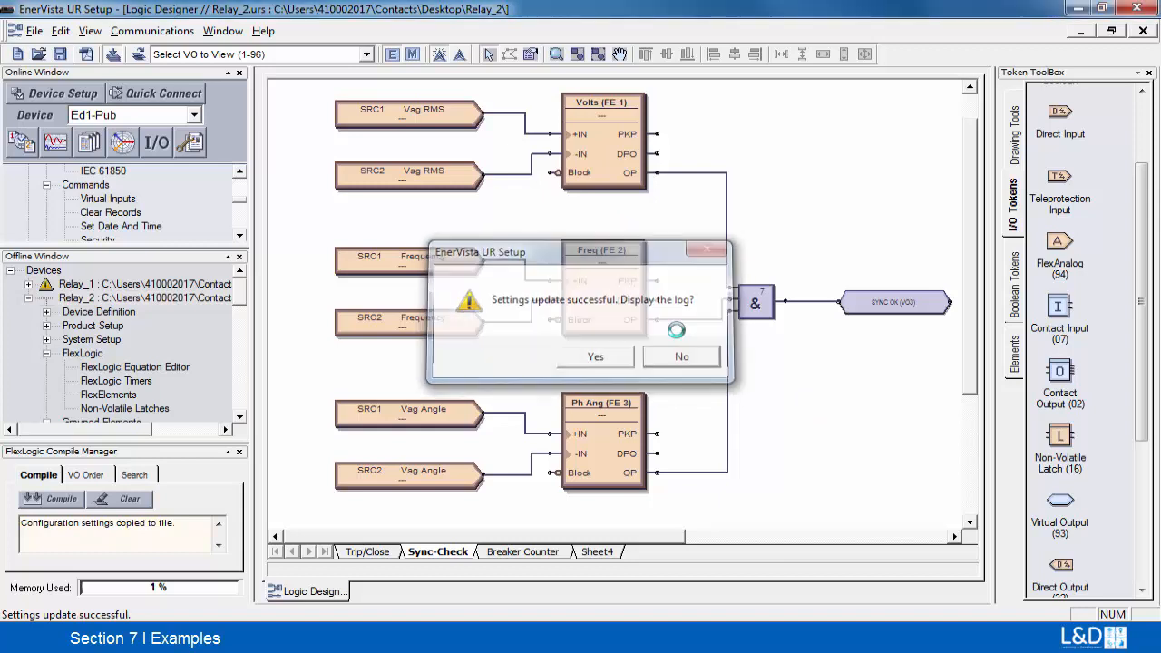
left_click(694, 363)
Switch the Sync-Check sheet to Logic Monitor mode.
left_click(413, 56)
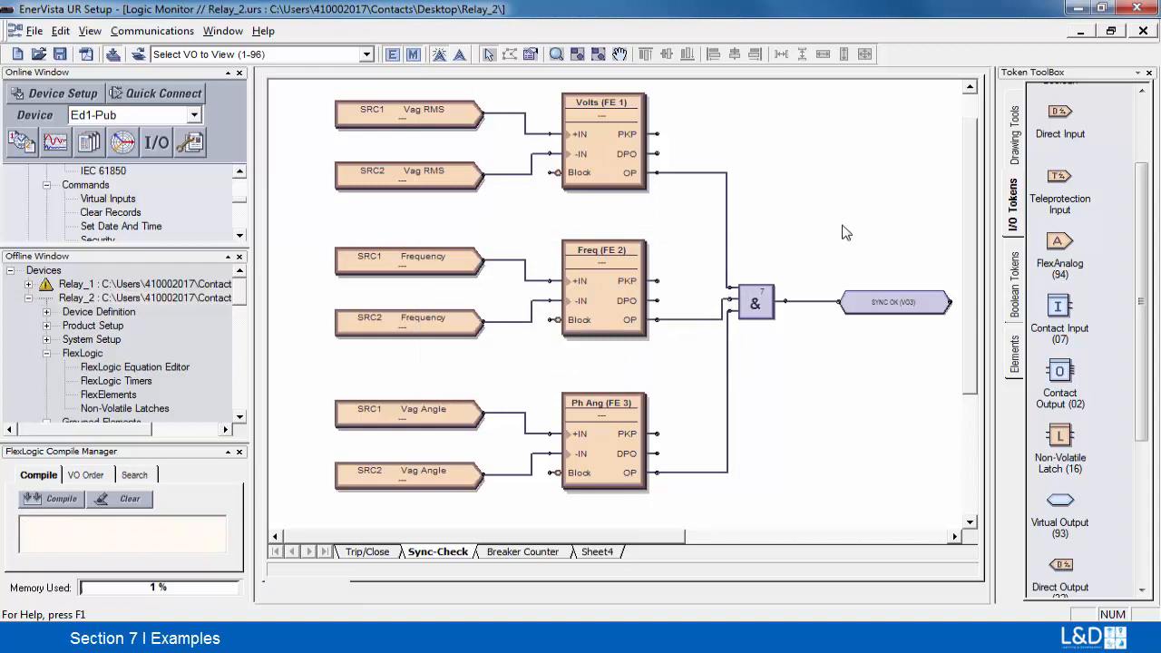
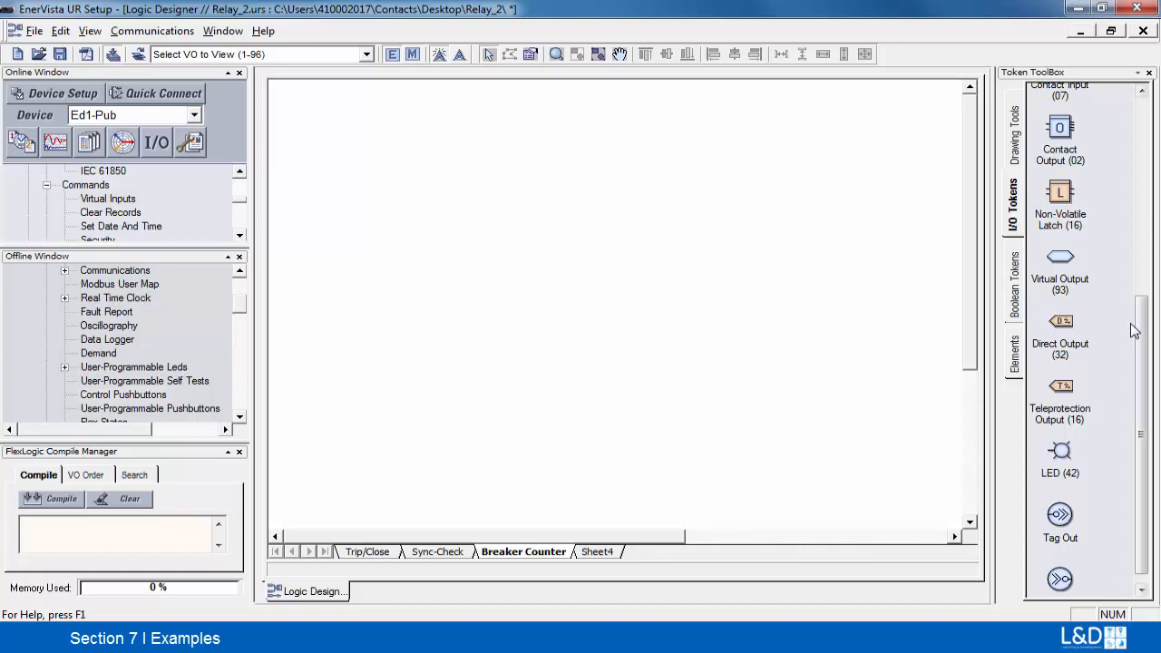
Place an Input token on the Breaker Counter sheet and assign it Virt Op 4 On (VO4) from the Virtual Outputs family.
left_click_drag(1134, 331, 1140, 114)
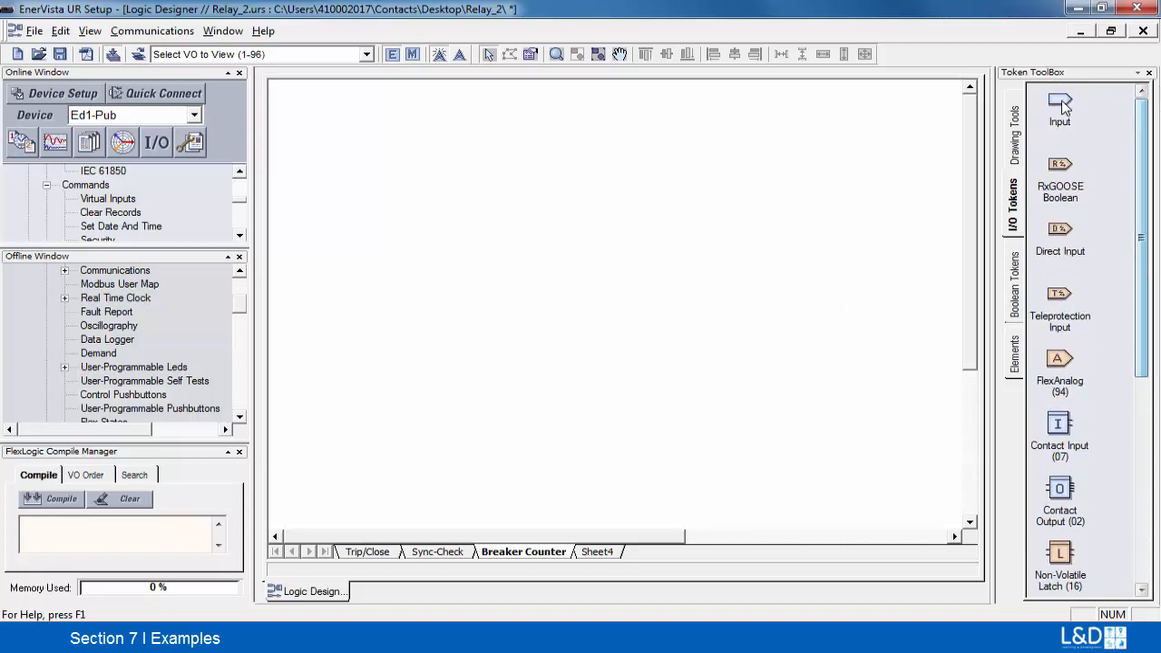
left_click_drag(1062, 100, 390, 151)
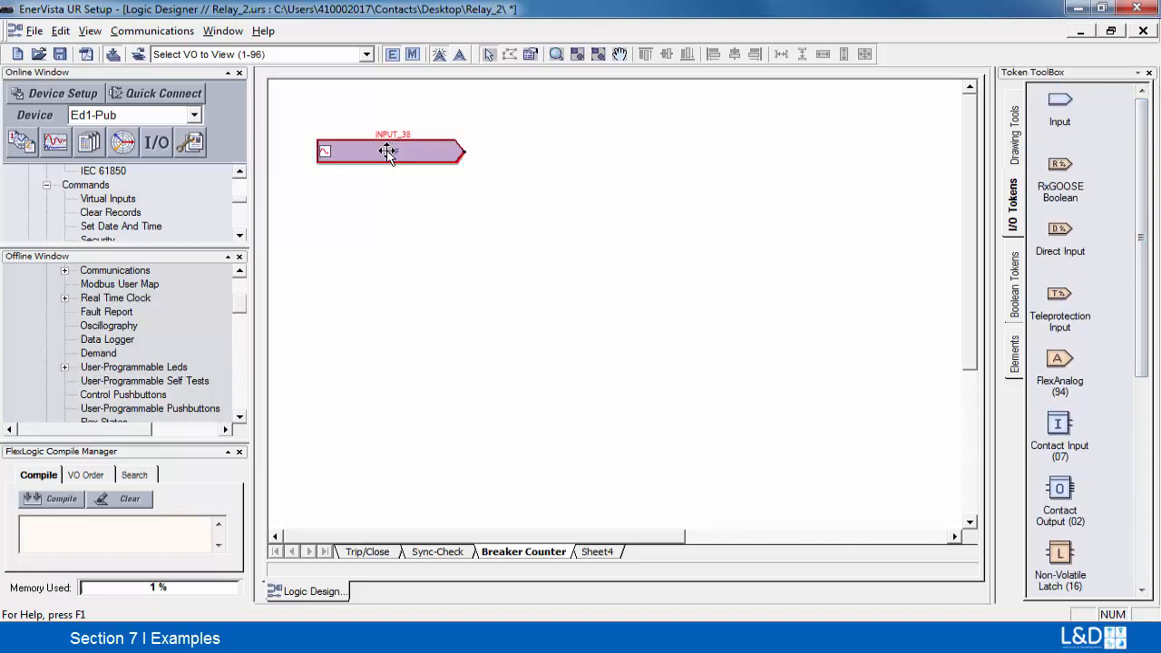
double_click(388, 151)
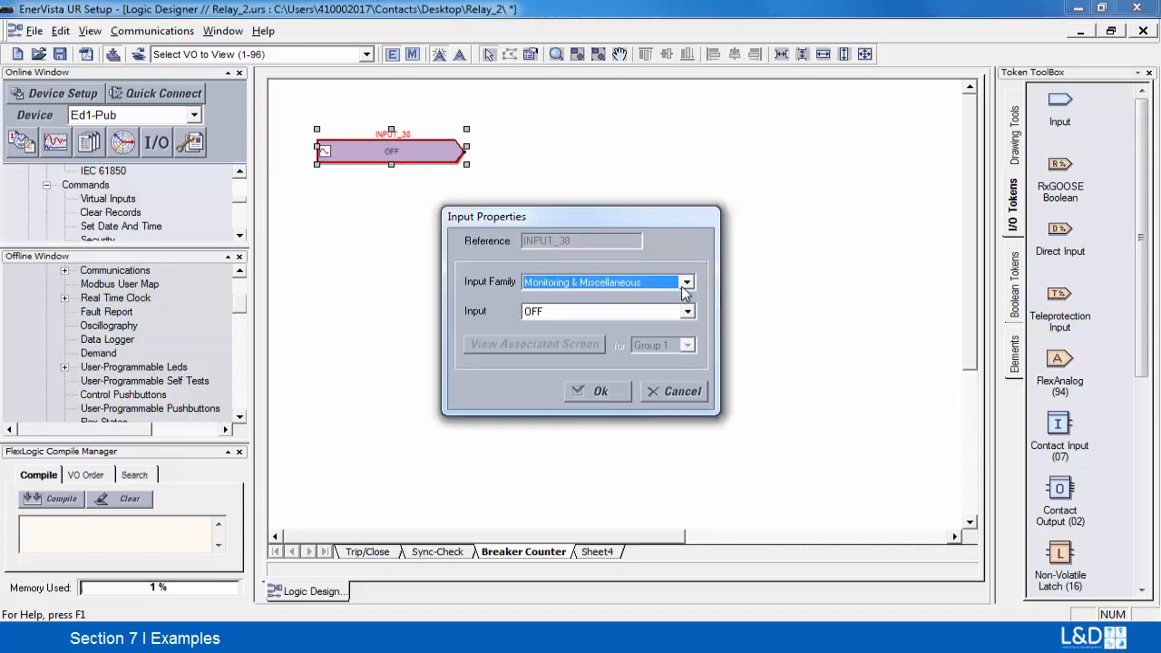
left_click(685, 283)
scroll(695, 375, "up", 1)
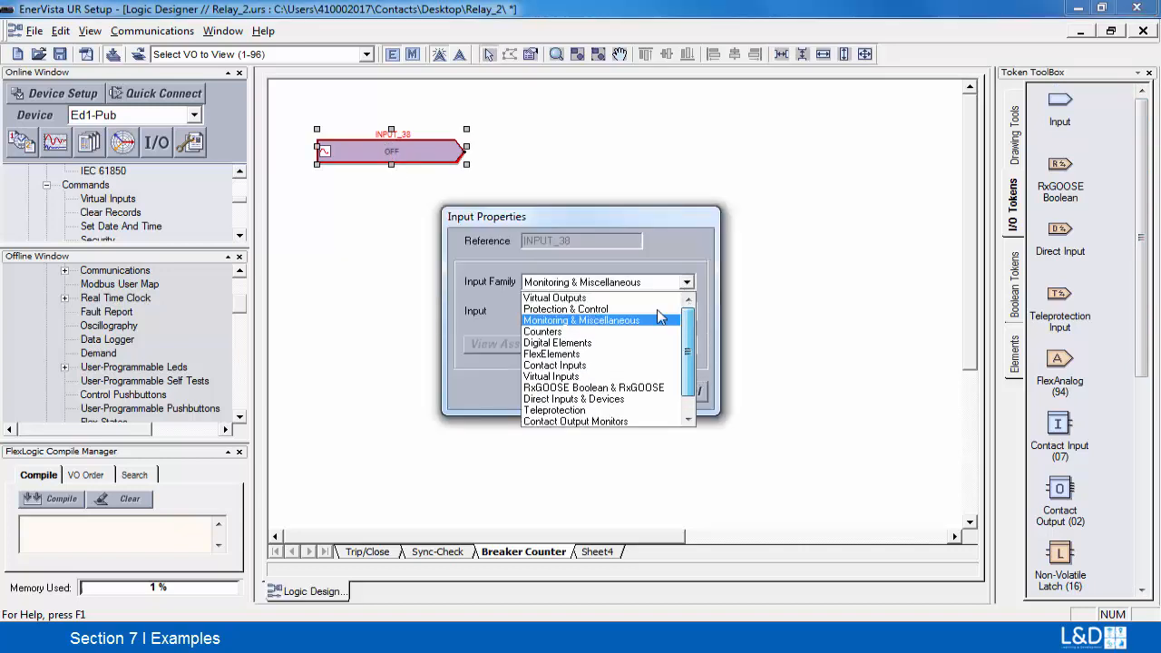
left_click(555, 298)
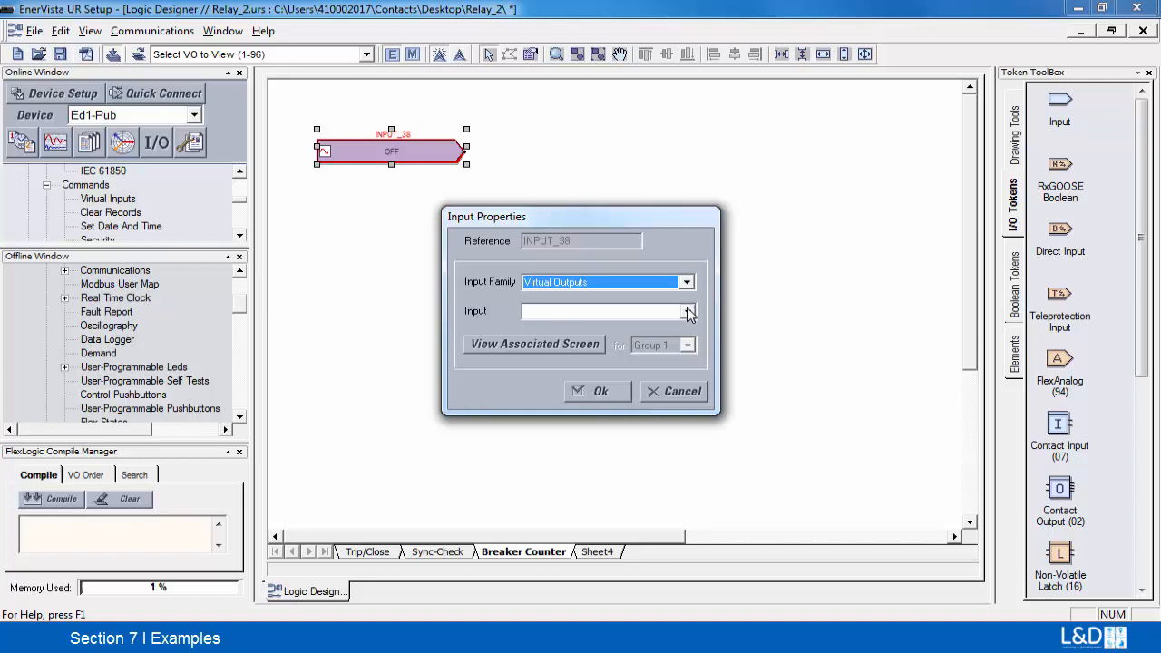
left_click(689, 313)
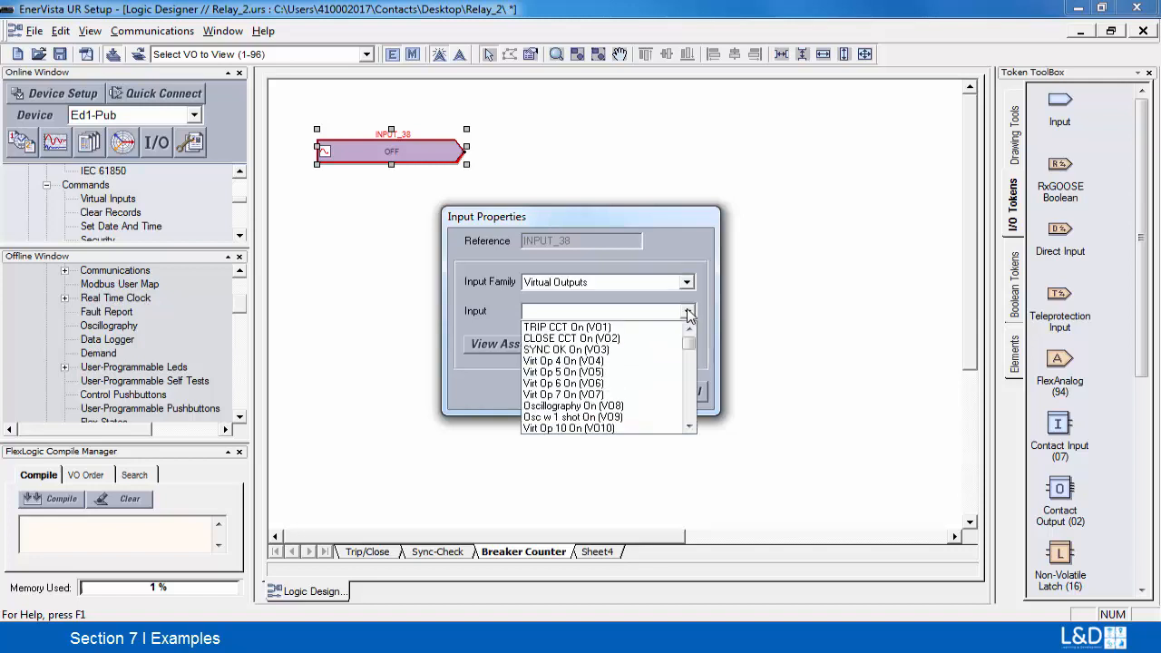
left_click(635, 361)
Open the input's associated virtual output settings, set the Virtual Output 4 ID to OSC, and save the settings.
left_click(553, 345)
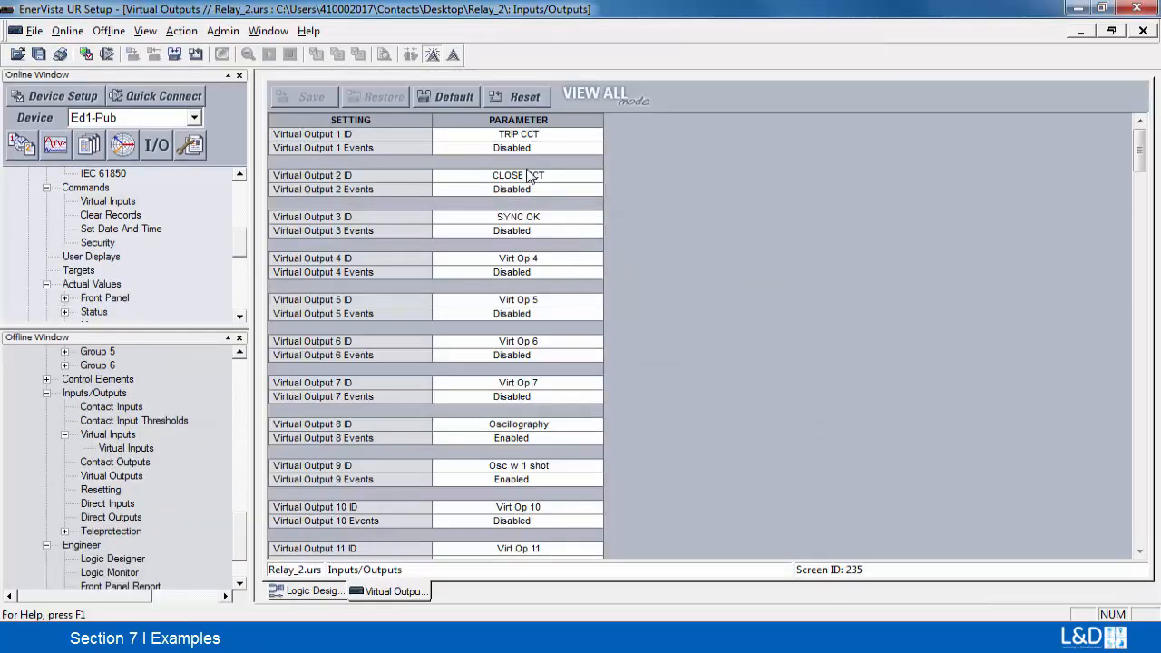
left_click(558, 260)
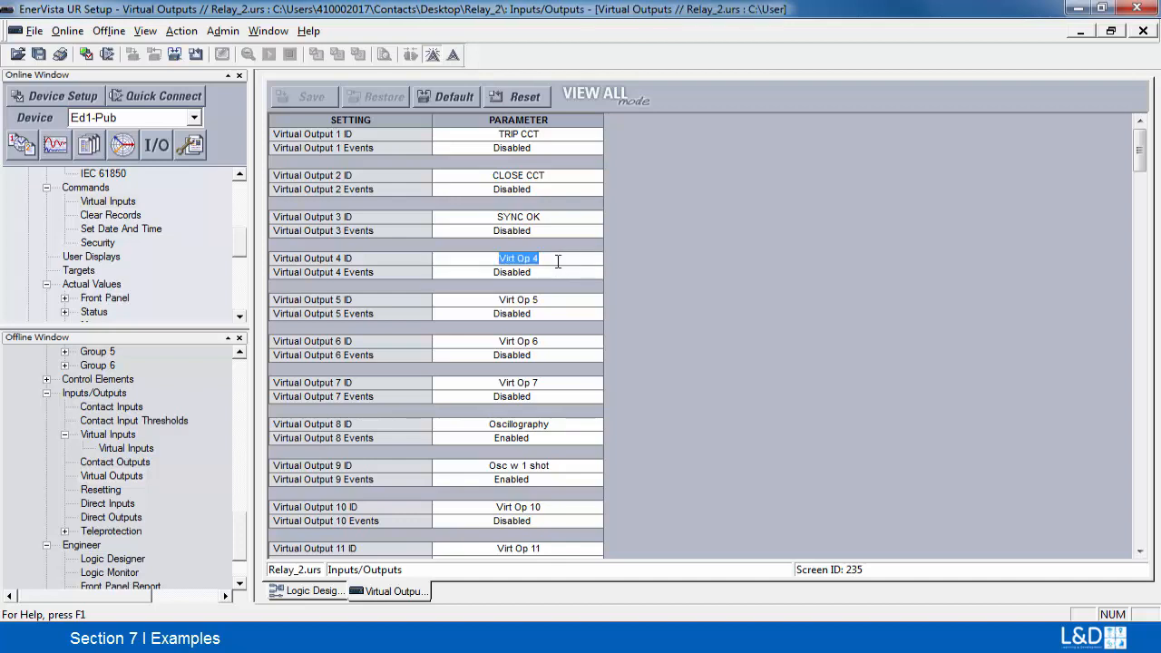
type("OSC")
scroll(558, 260, "down", 10)
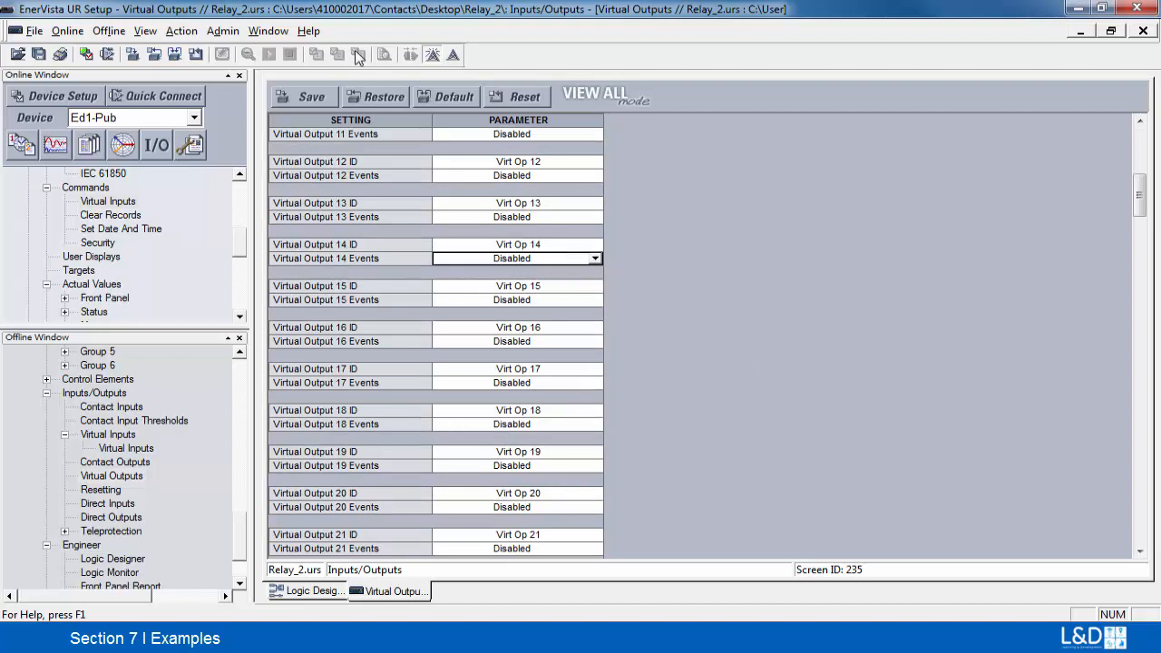
left_click(306, 98)
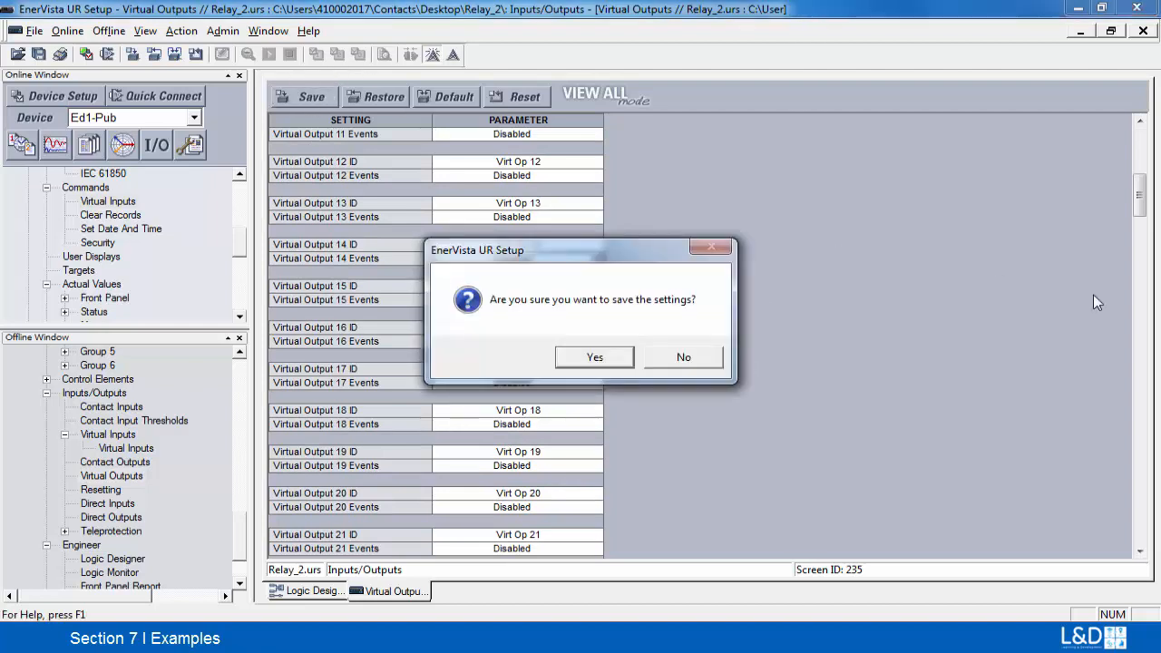
left_click(594, 357)
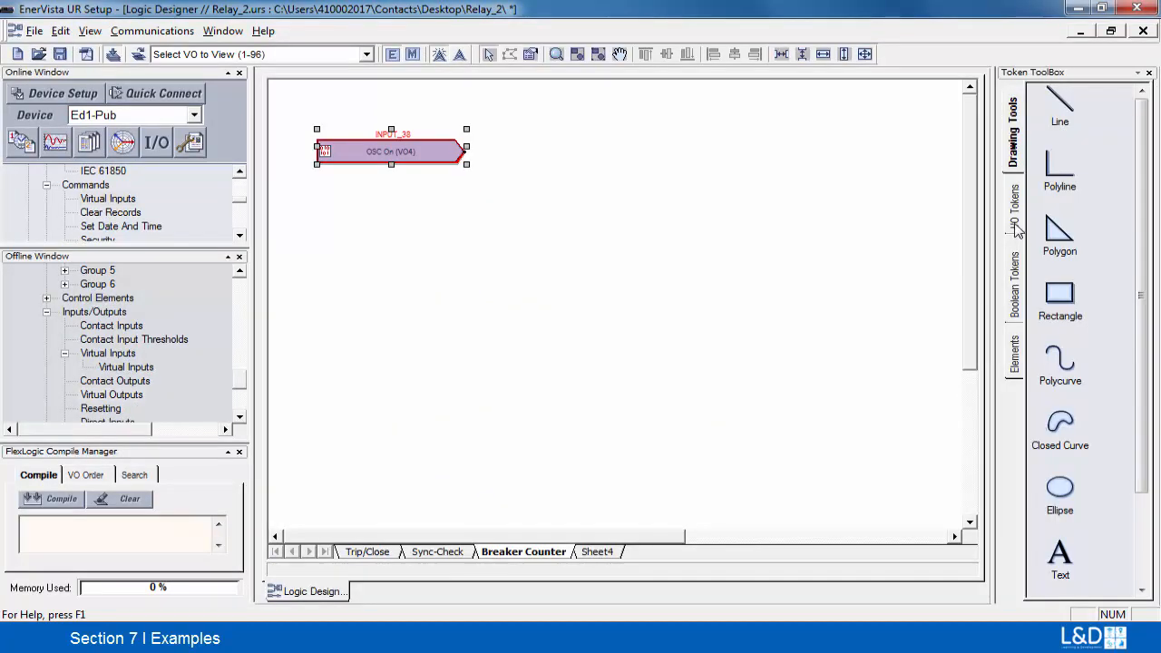
Place a NOT gate to the right of the OSC On (VO4) input, level with it.
left_click(1016, 227)
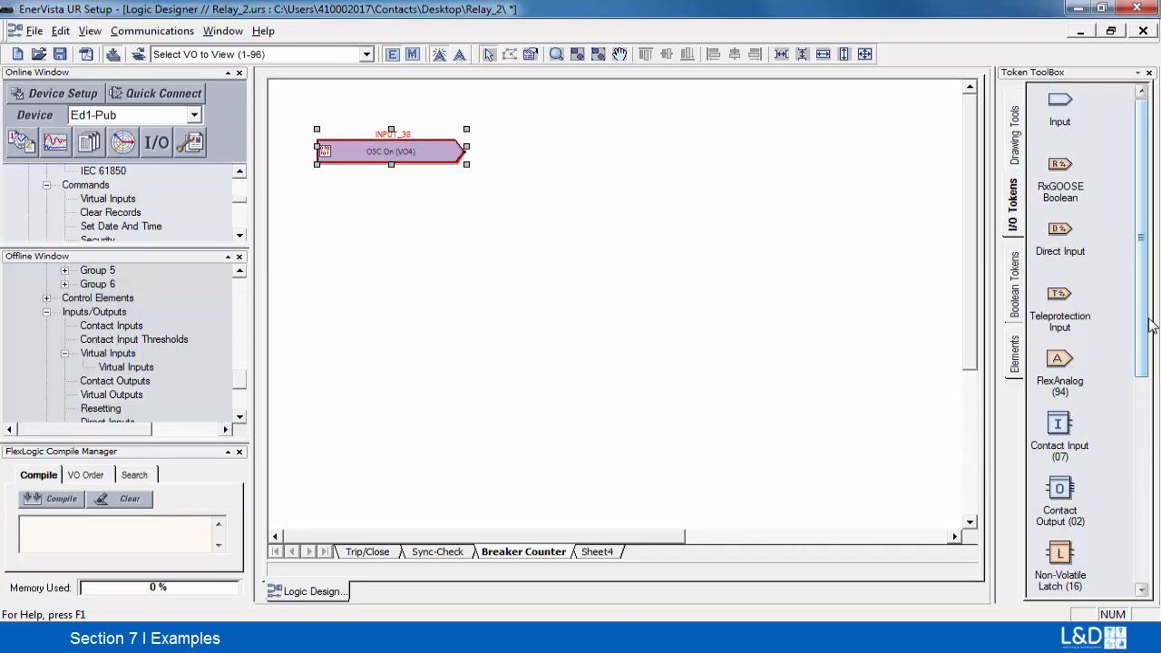
left_click(1014, 281)
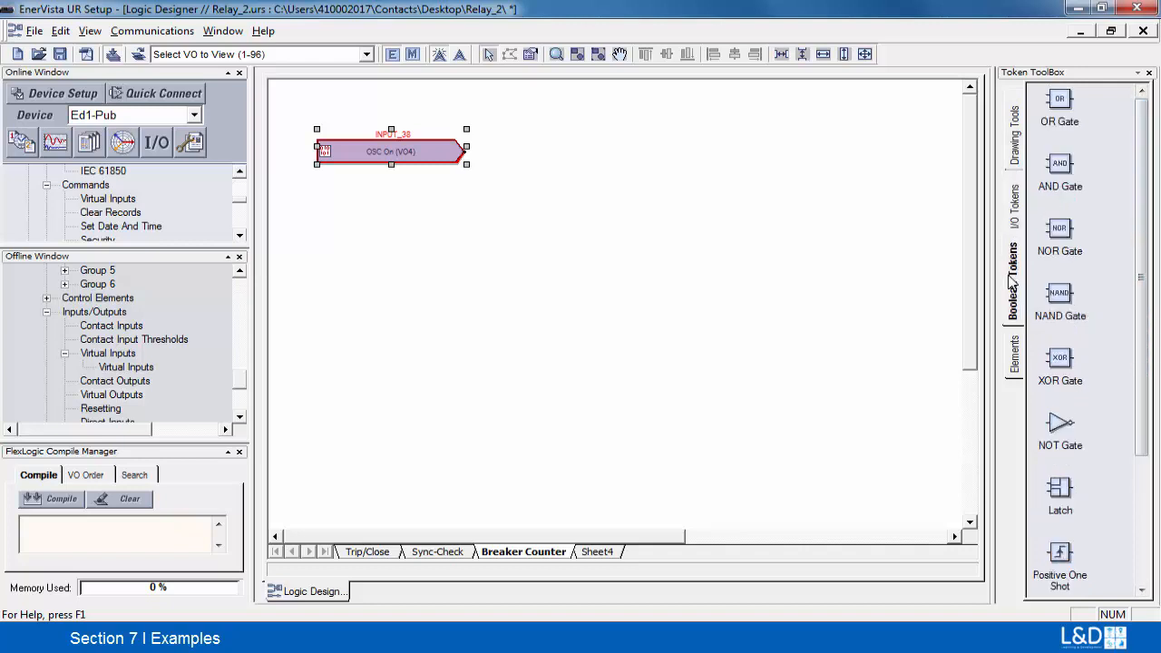
left_click(1063, 424)
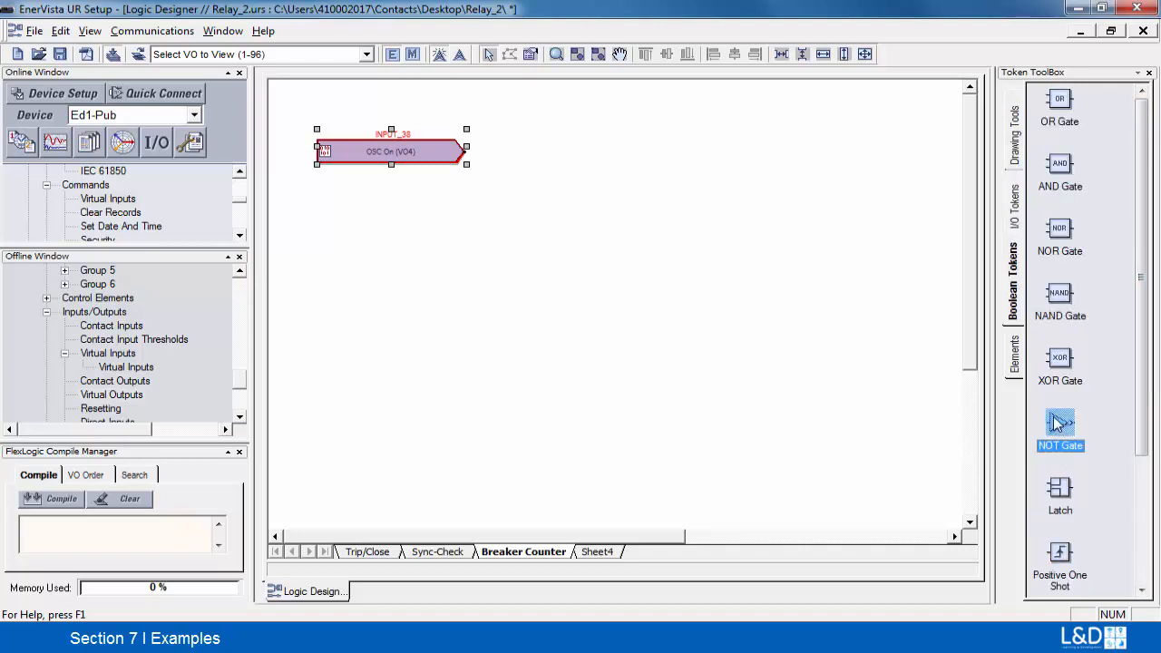
left_click(564, 153)
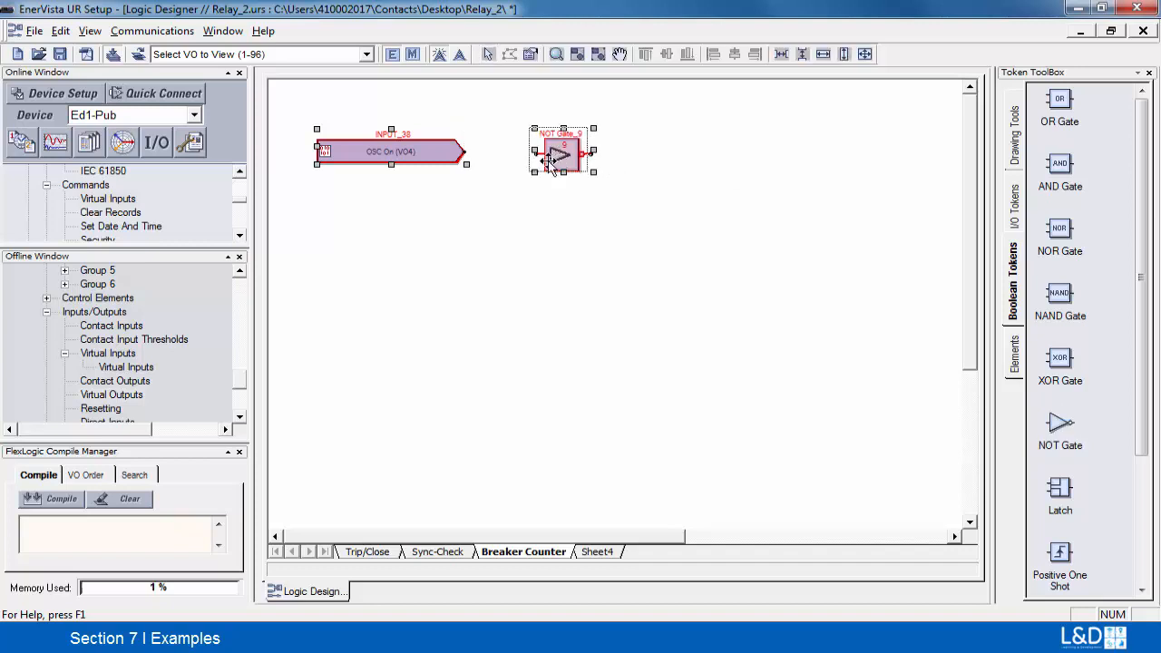
left_click_drag(548, 161, 540, 161)
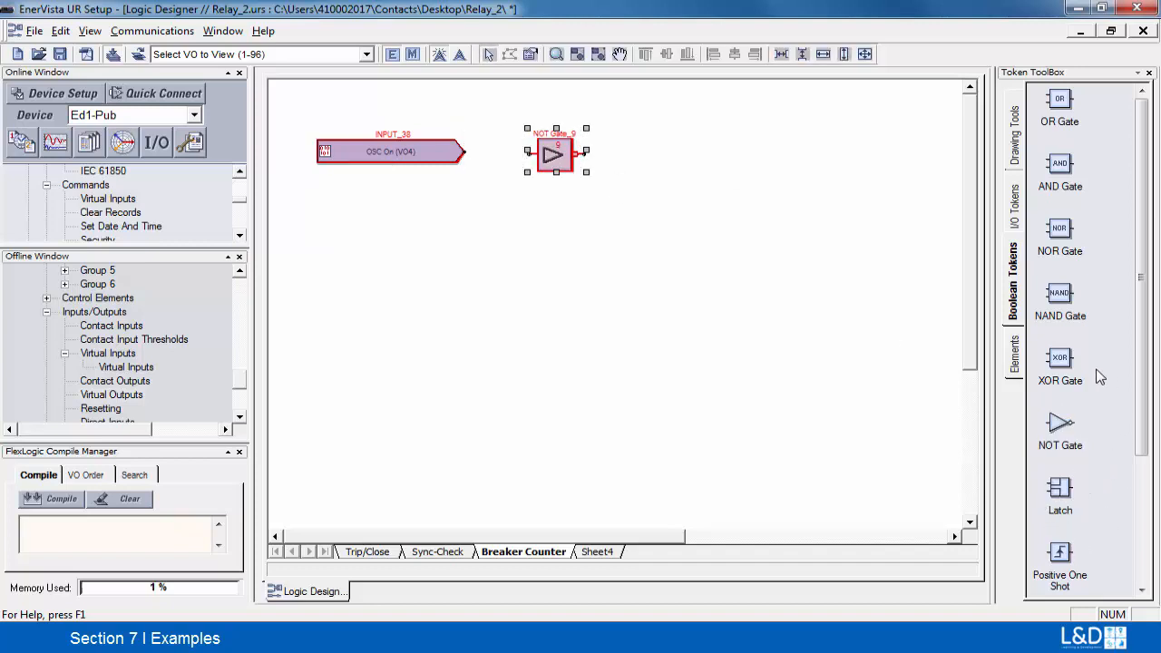
Place a Timer 1 token to the right of the NOT gate on the Breaker Counter sheet.
left_click(1144, 379)
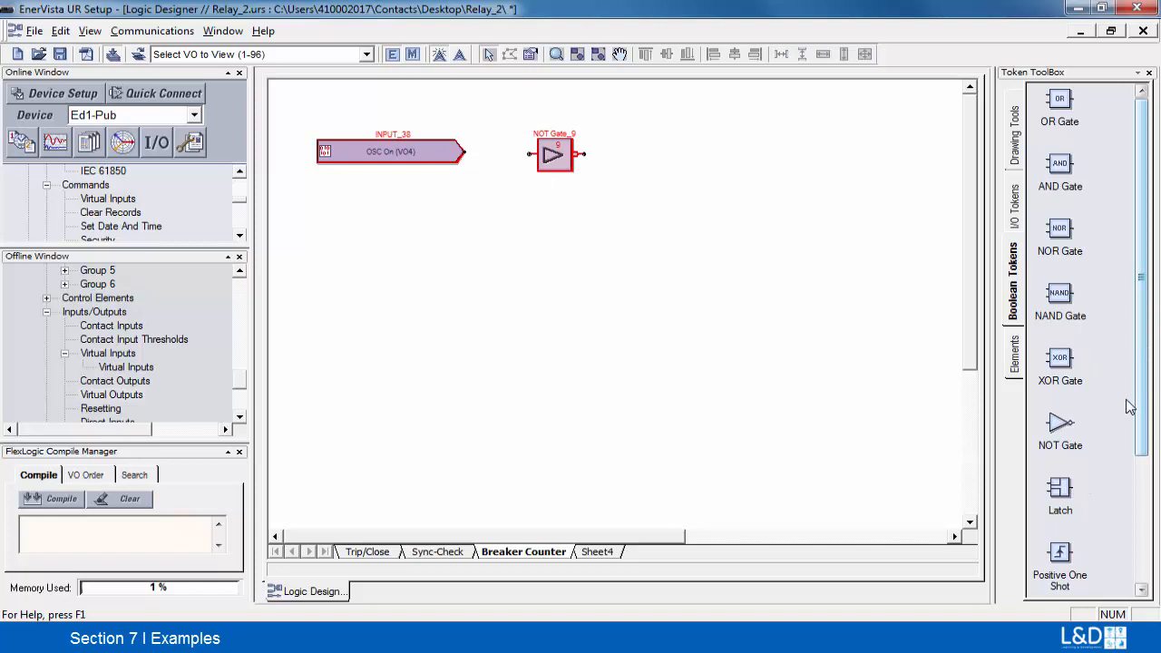
scroll(1129, 407, "down", 3)
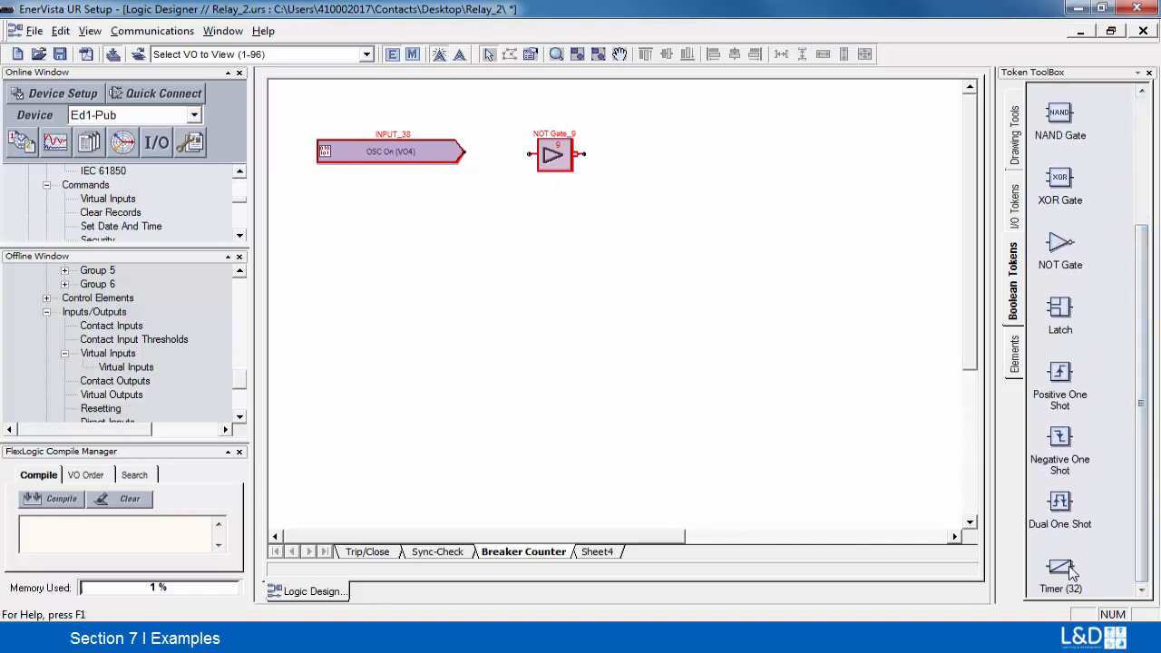
left_click_drag(1071, 570, 681, 154)
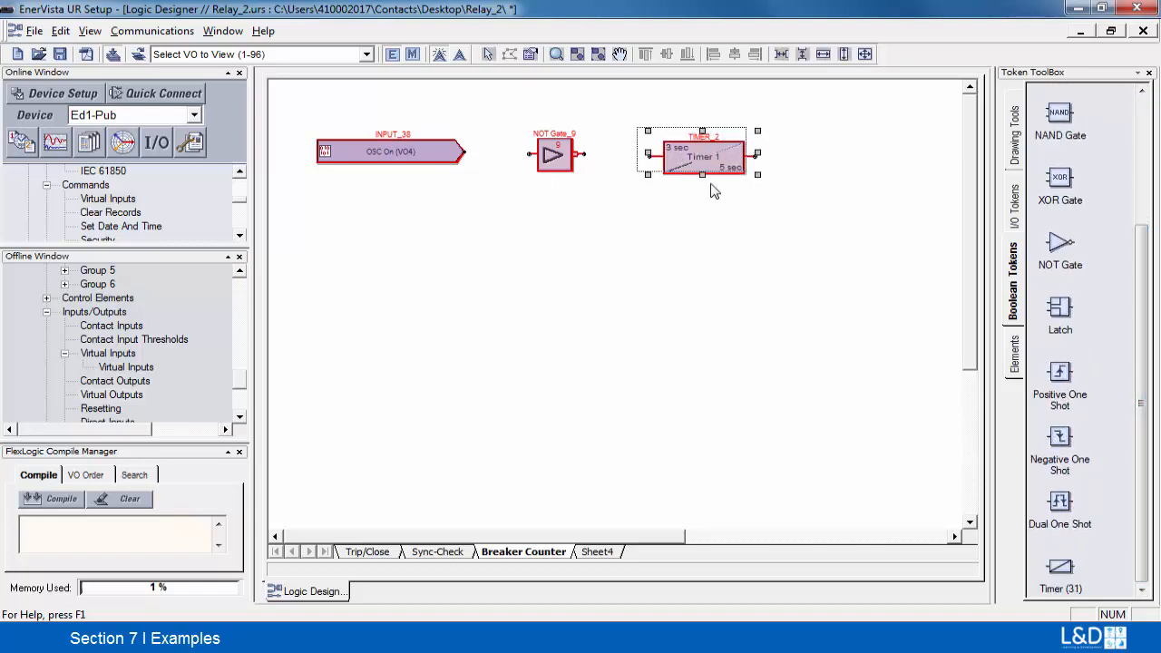
Place the OSC (VO4) virtual output token to the right of Timer 1.
left_click(1012, 216)
left_click(1009, 248)
left_click(1012, 208)
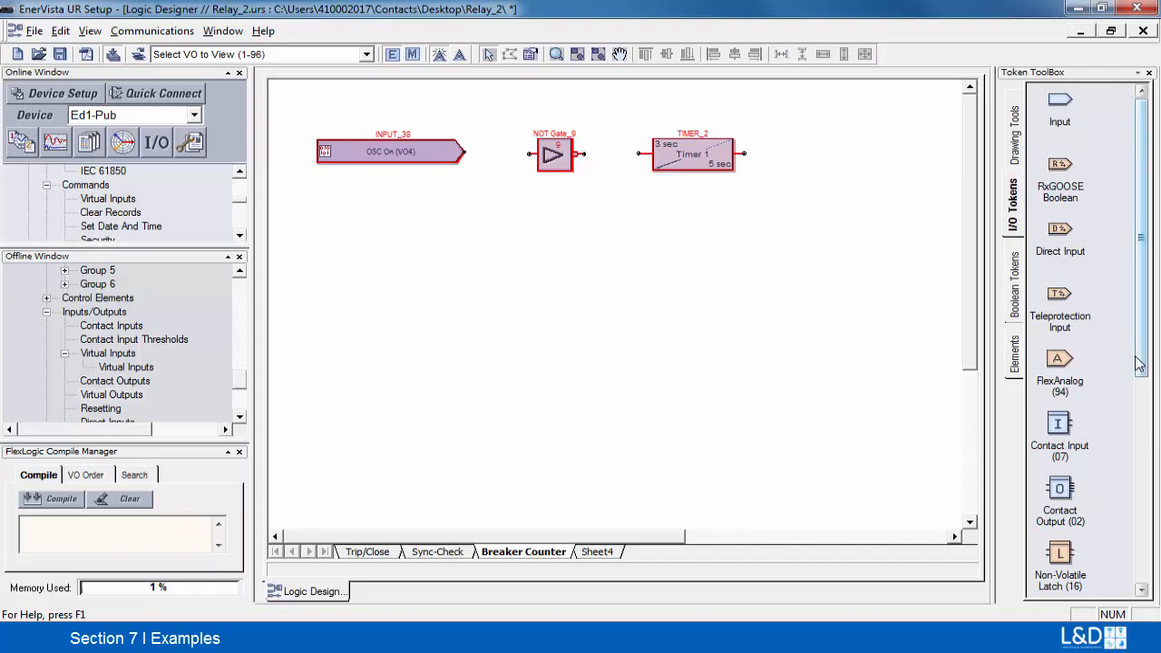
left_click_drag(1142, 363, 1117, 520)
left_click(1056, 343)
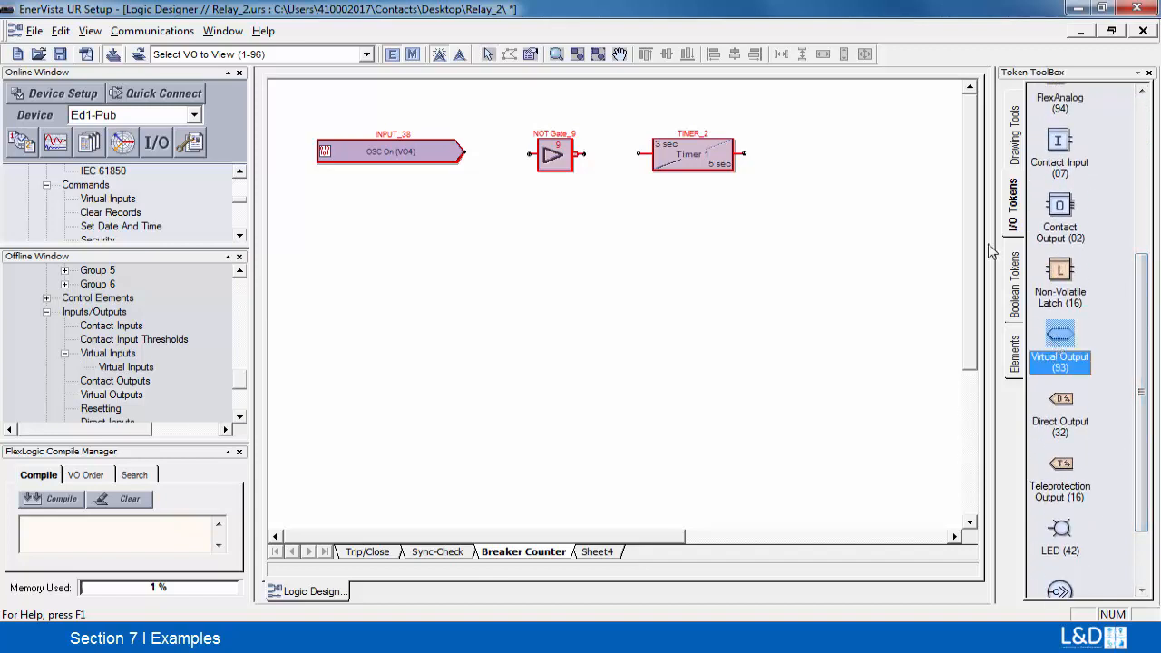
left_click(864, 174)
left_click(864, 174)
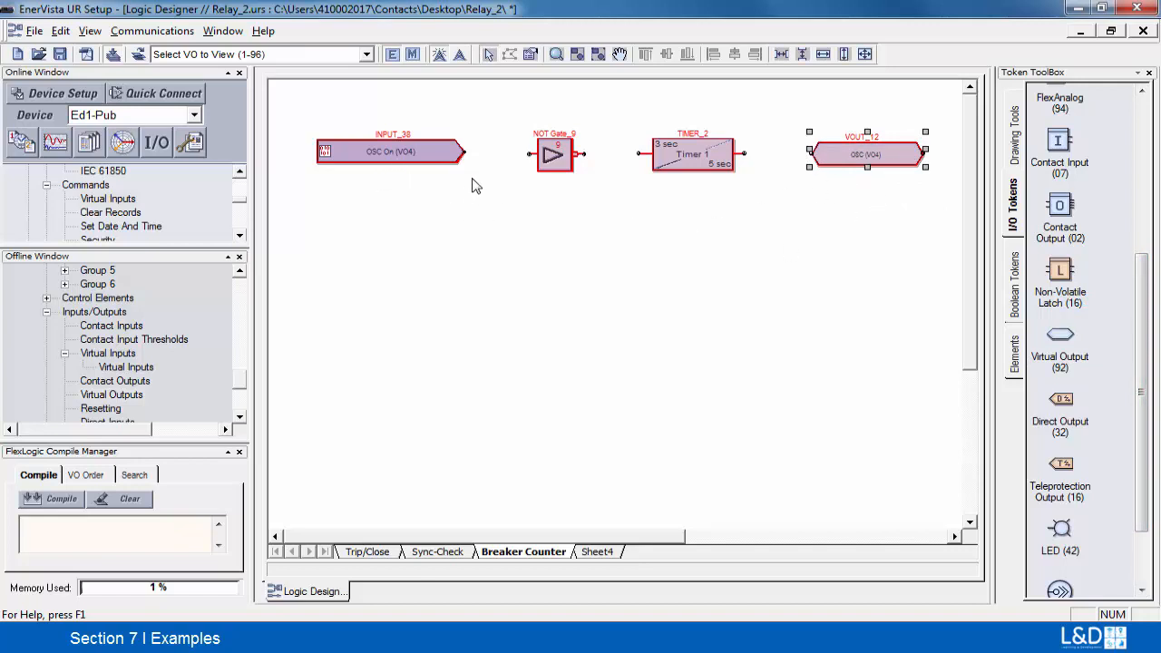
left_click(465, 151)
left_click(464, 151)
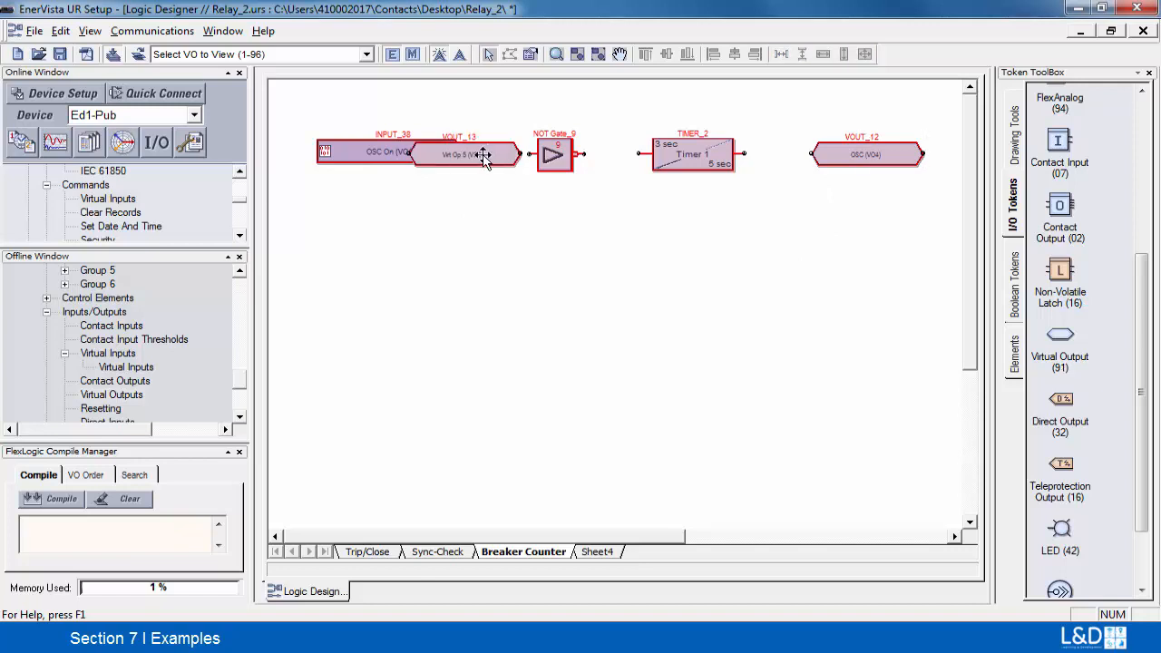
key("Delete")
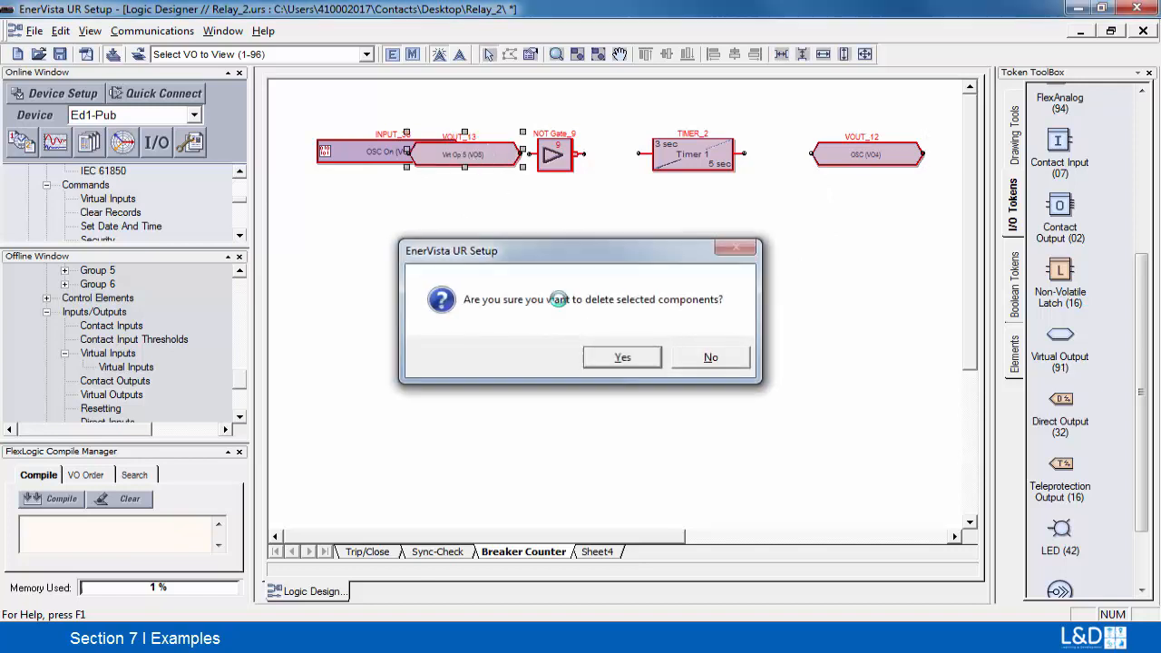
key("Return")
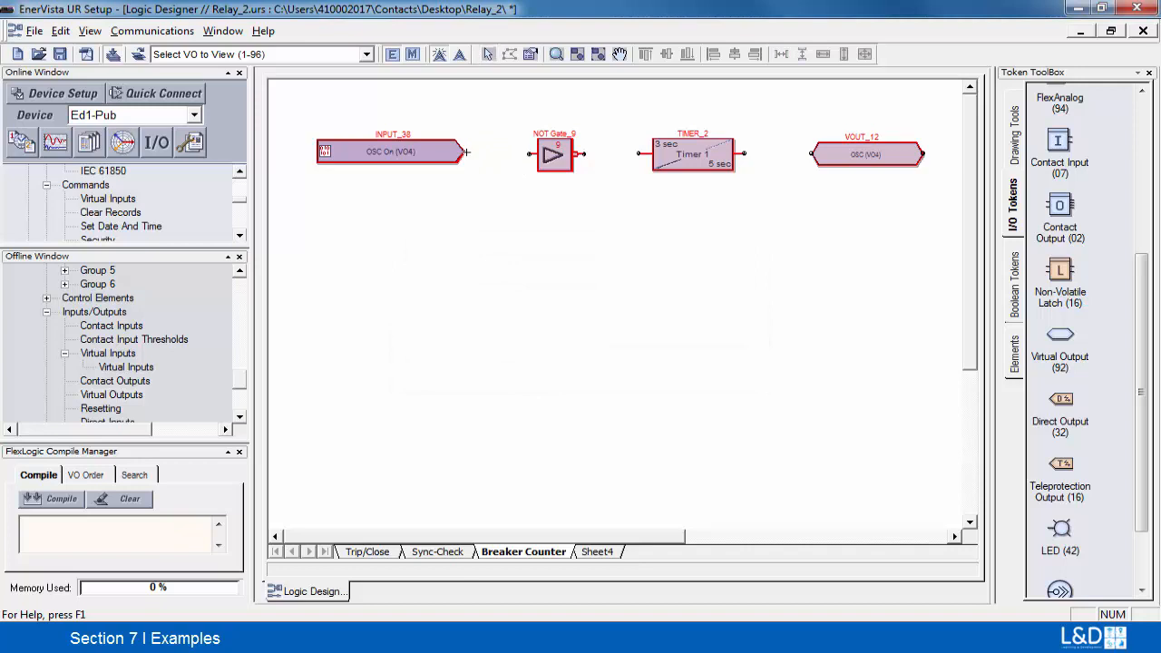
Wire the OSC On (VO4) input through the NOT gate and Timer 1 to the OSC (VO4) output, and check Timer 1's properties.
left_click(524, 154)
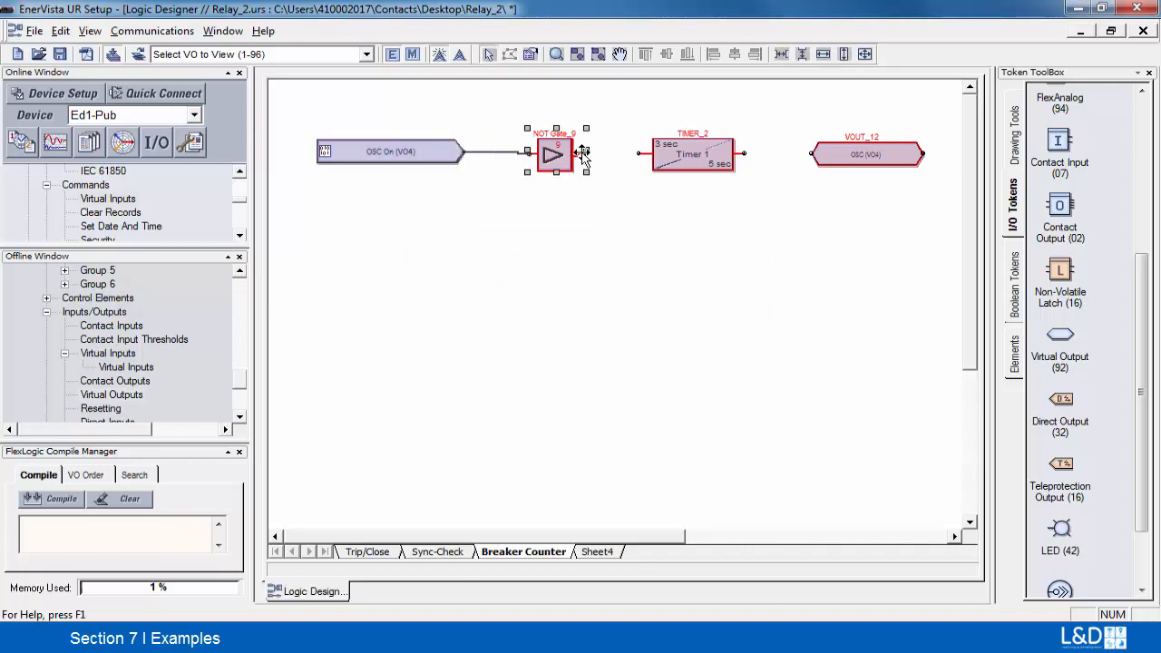
left_click_drag(583, 154, 640, 153)
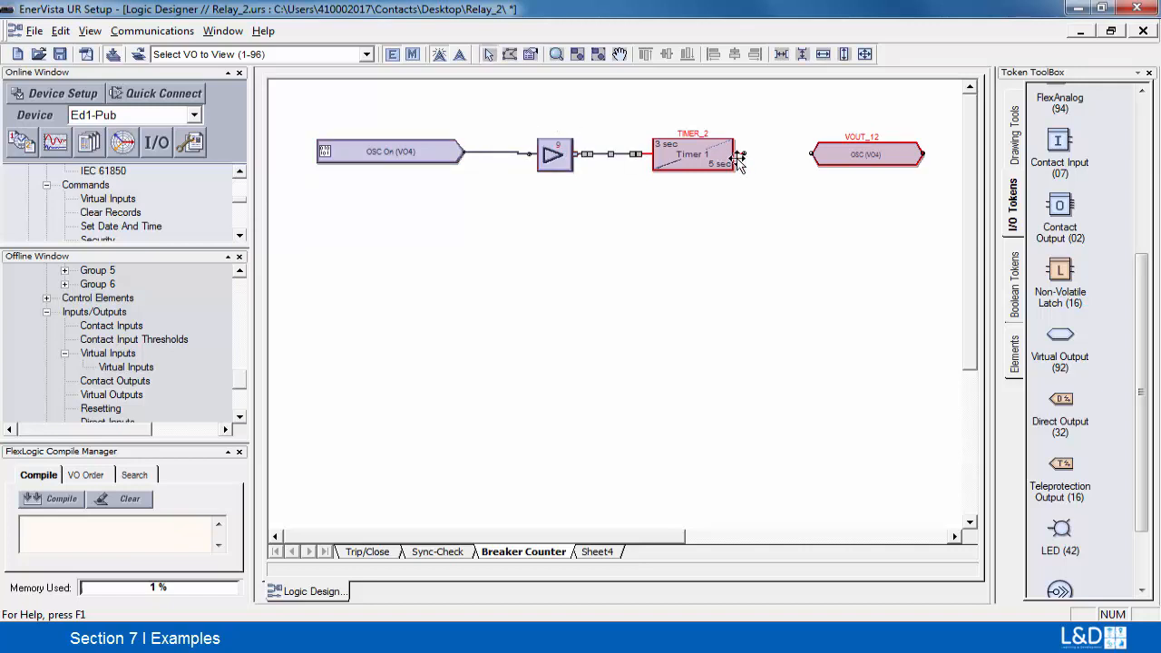
left_click(743, 157)
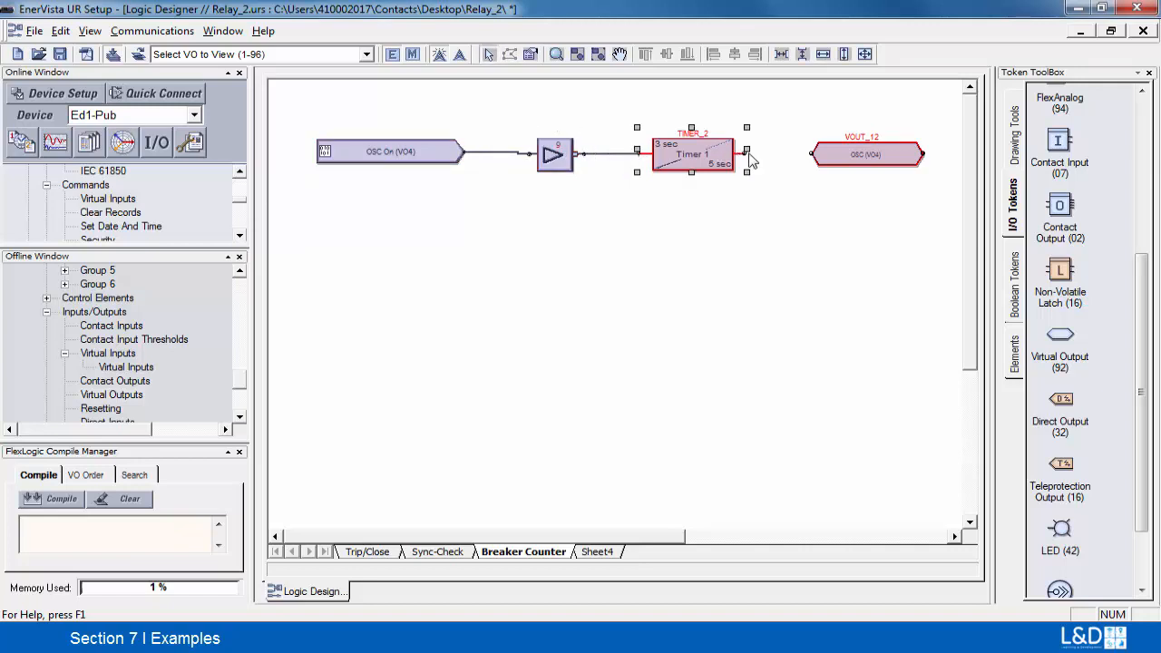
left_click_drag(747, 152, 813, 154)
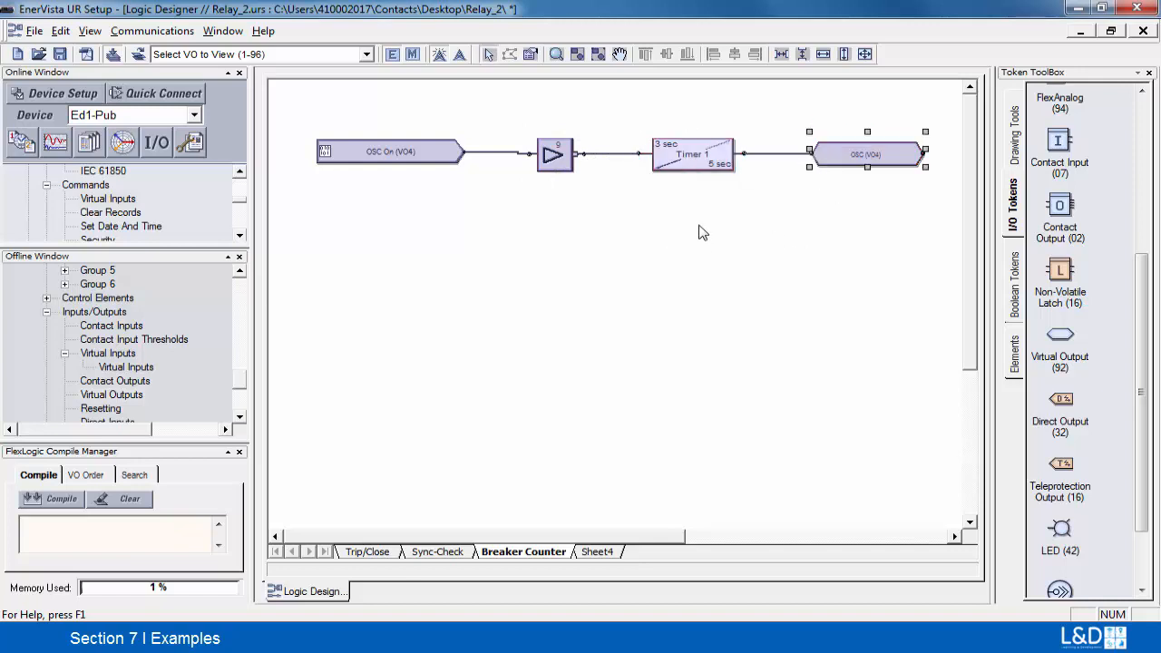
double_click(700, 156)
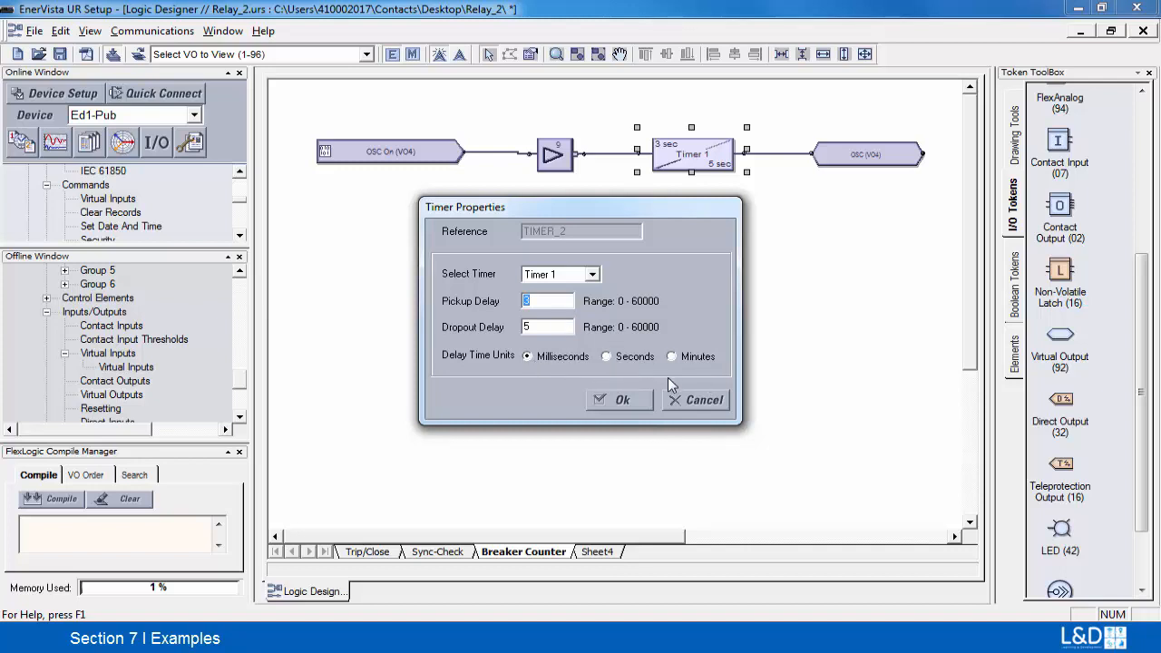
left_click(618, 401)
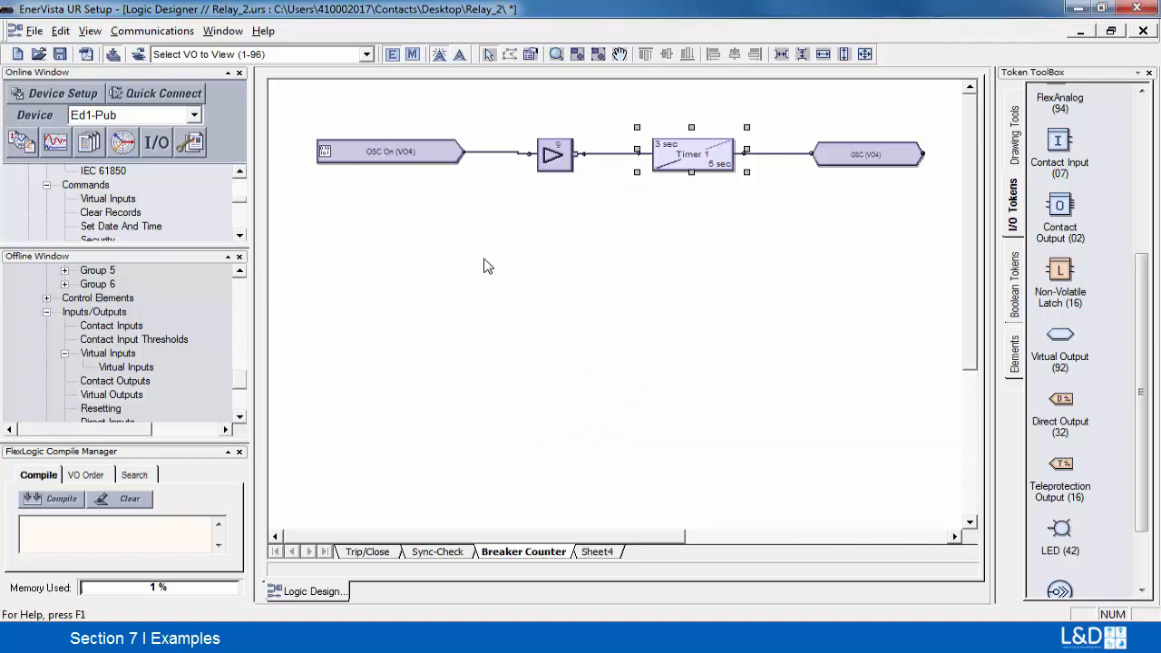
Duplicate the OSC On (VO4) input and place the copy below the original on the Breaker Counter sheet.
left_click(404, 156)
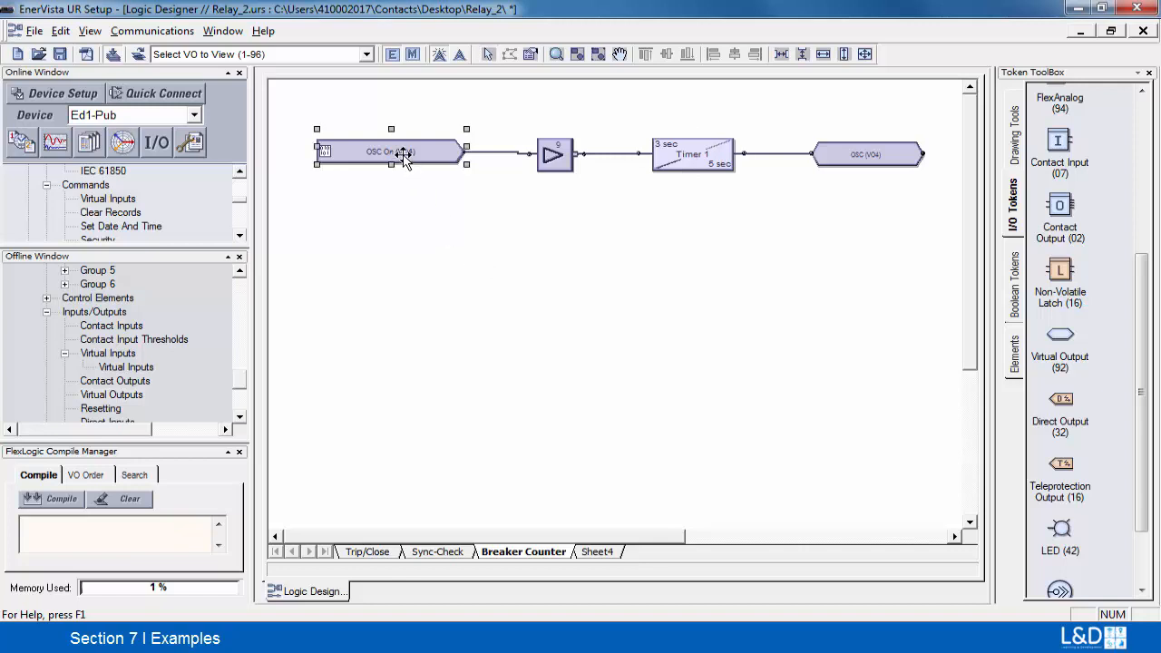
left_click(364, 258)
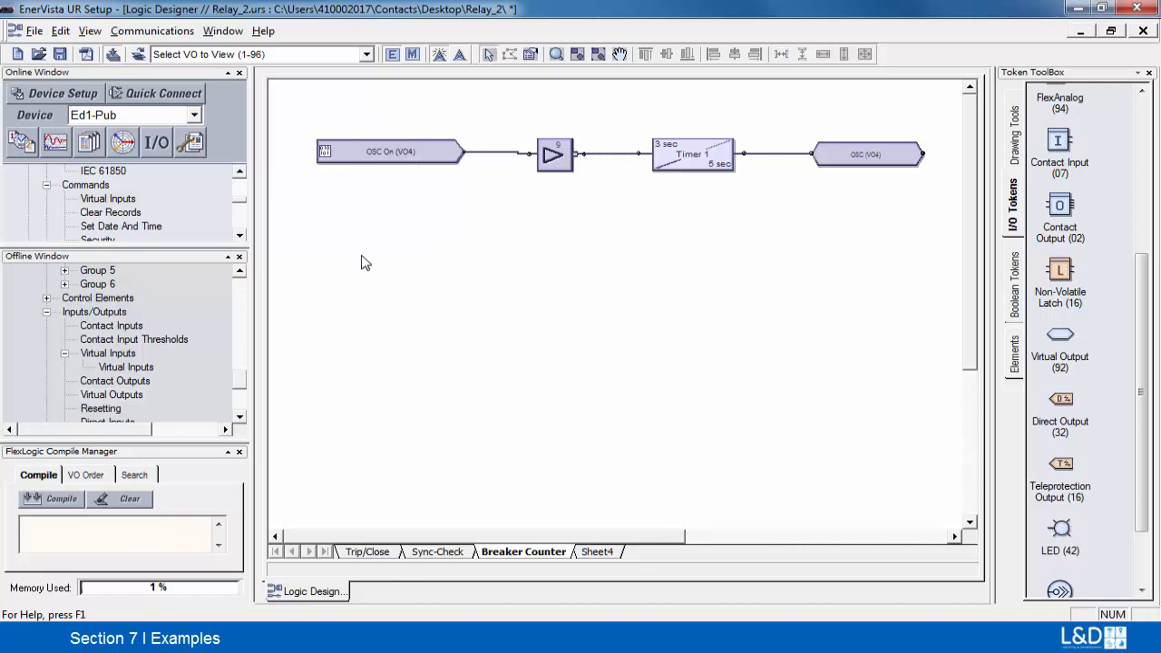
key("ctrl+v")
left_click_drag(445, 283, 396, 309)
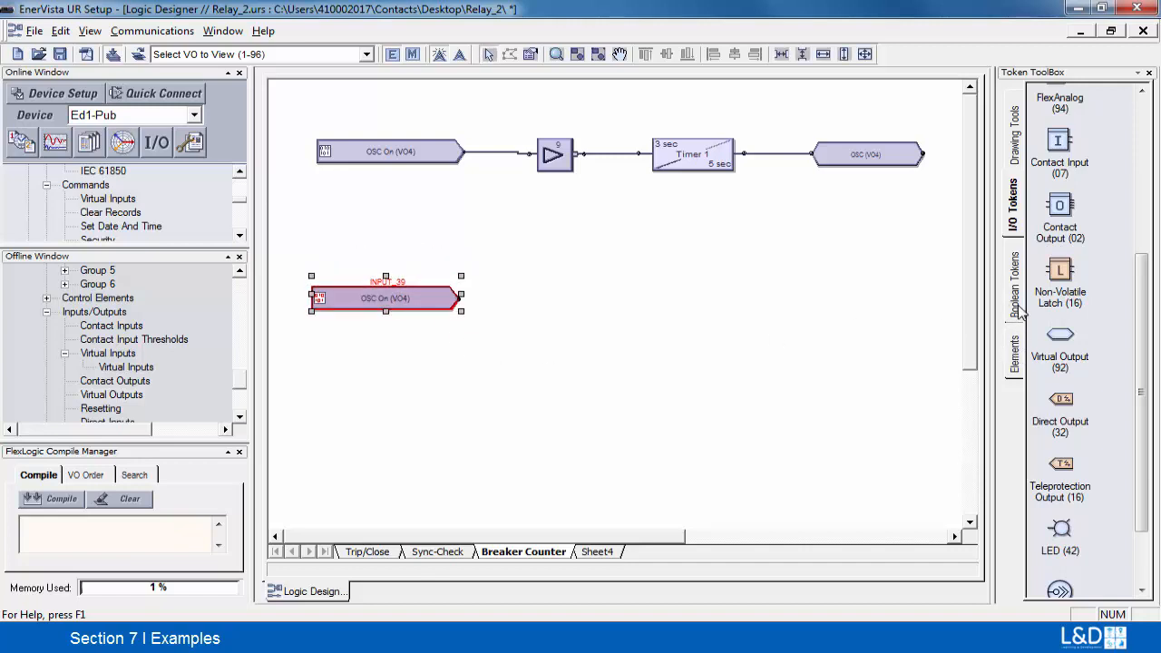
Place a Digital Counter to the right of the second OSC On (VO4) input and wire that input to the counter's Up terminal.
left_click(1009, 349)
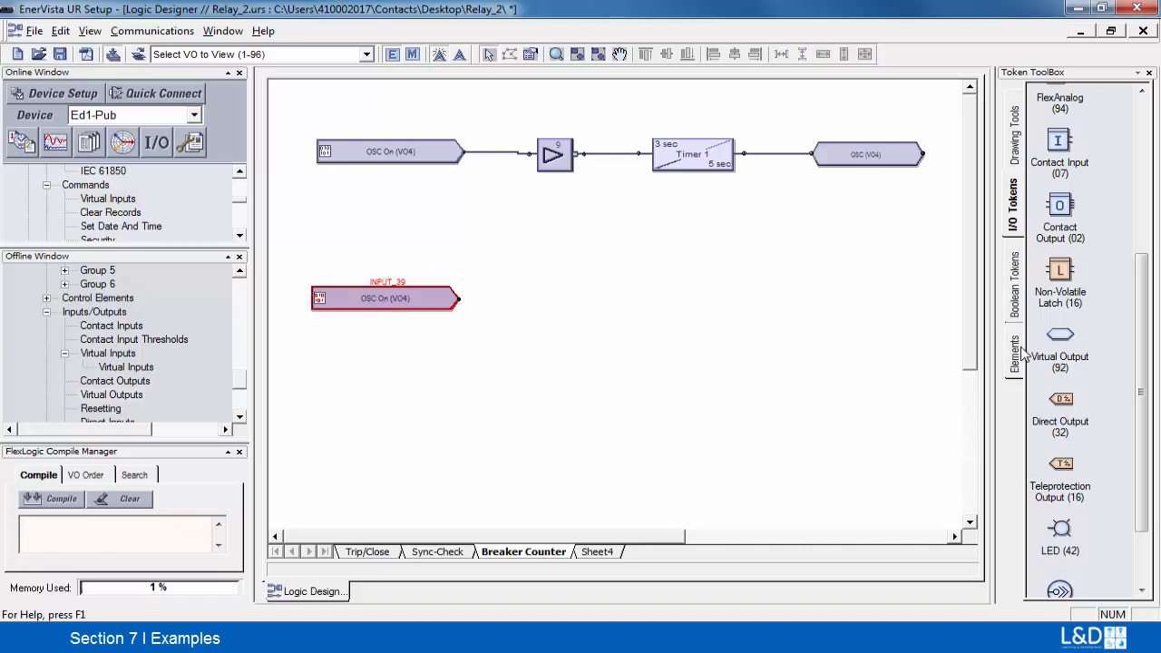
left_click(1014, 358)
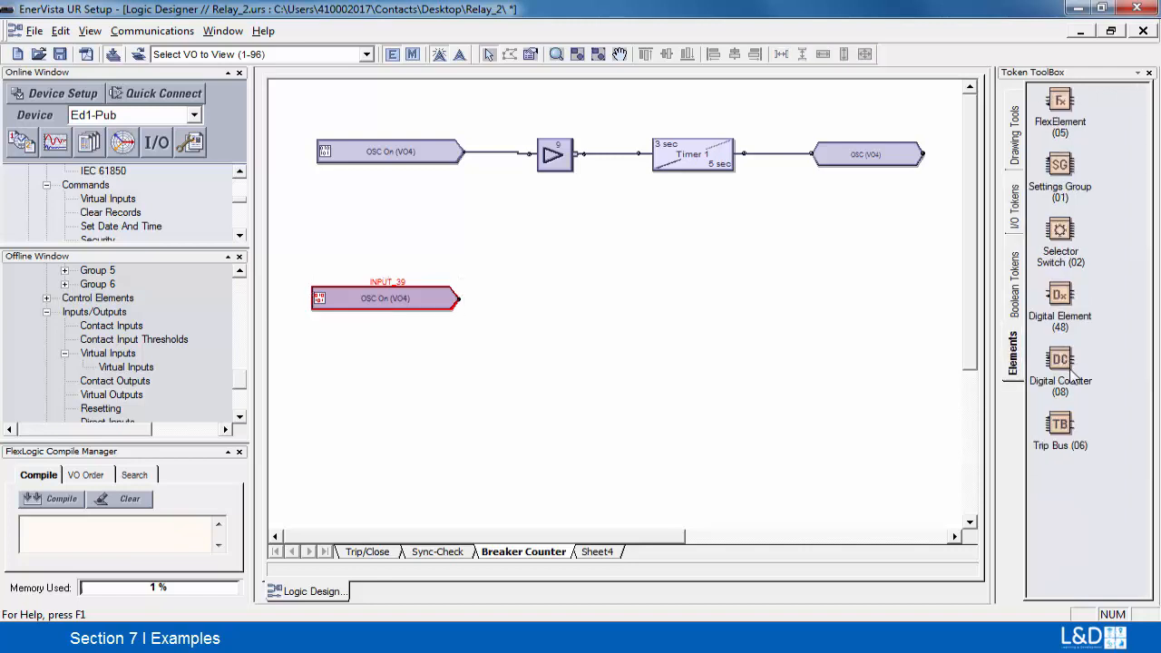
left_click_drag(1072, 371, 663, 330)
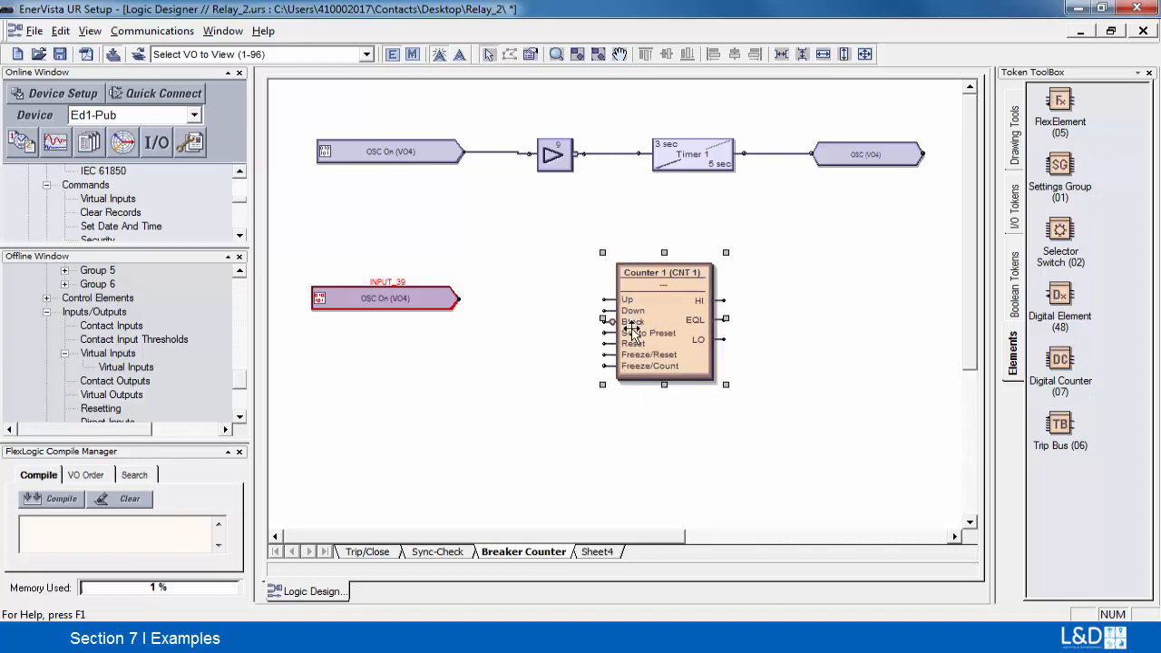
left_click(460, 302)
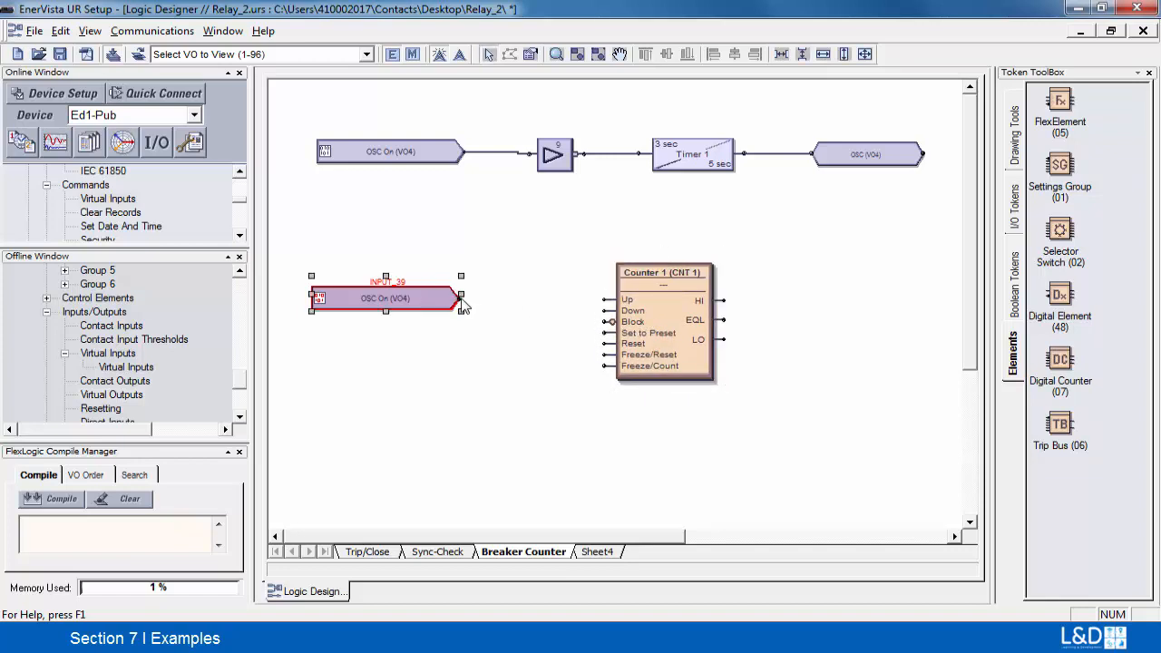
left_click_drag(590, 306, 605, 299)
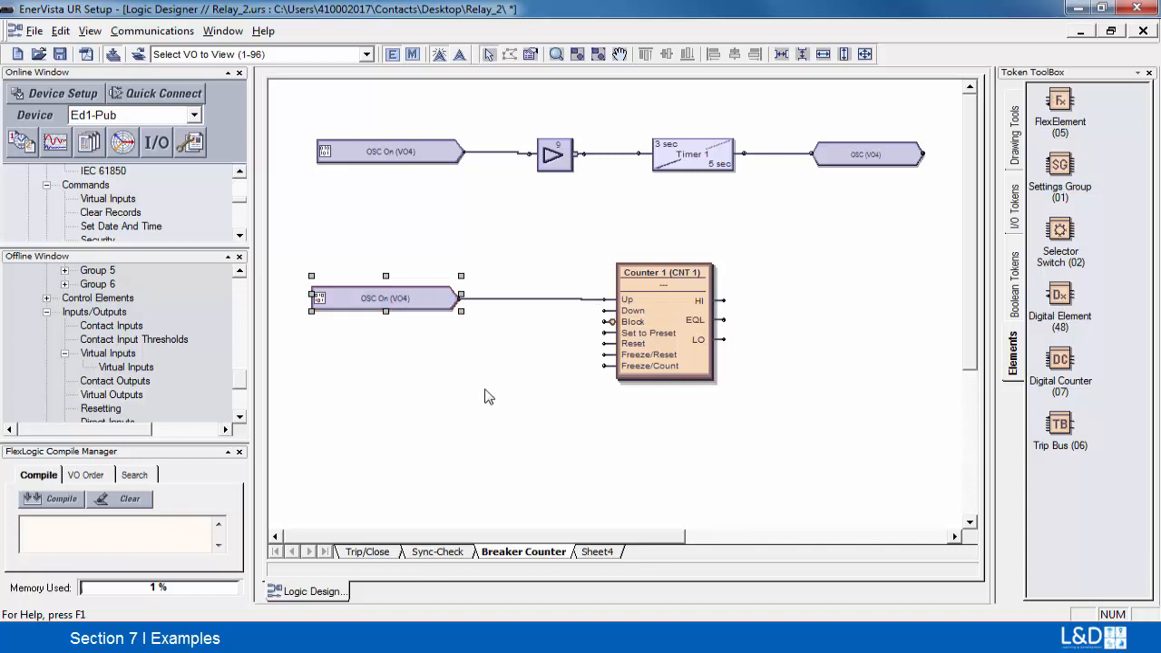
Place an input token below the second OSC On (VO4) input and assign it CONTROL PUSHBUTTON 2 ON from the Pushbuttons family.
left_click(1016, 207)
left_click_drag(1141, 286, 1141, 130)
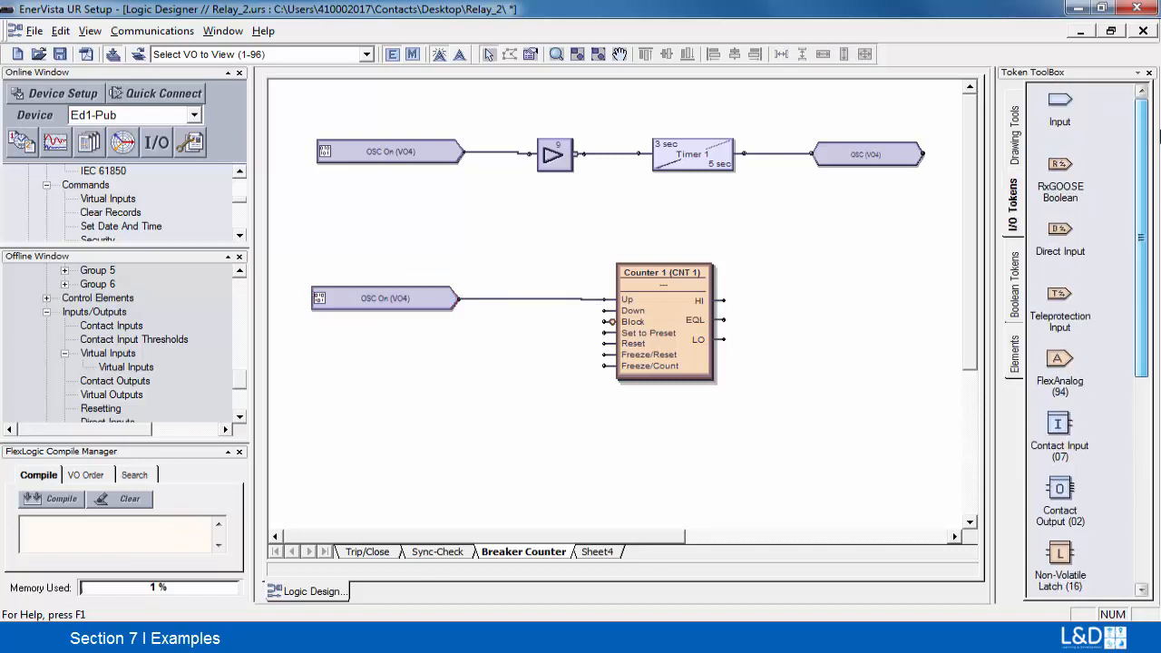
left_click(392, 385)
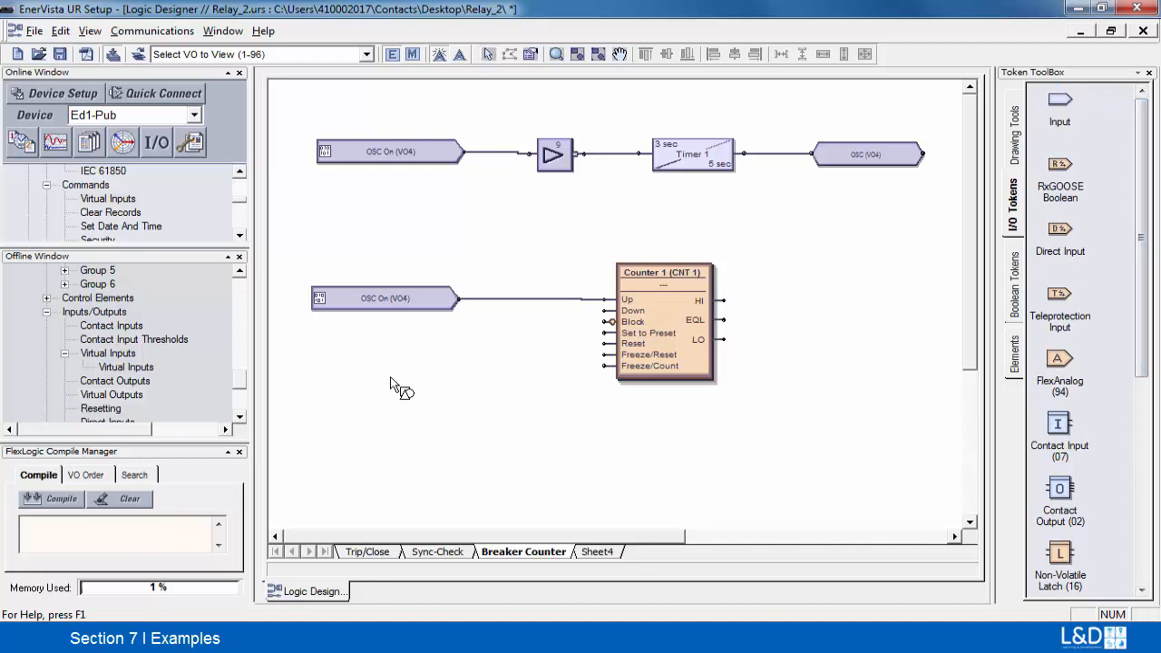
double_click(390, 387)
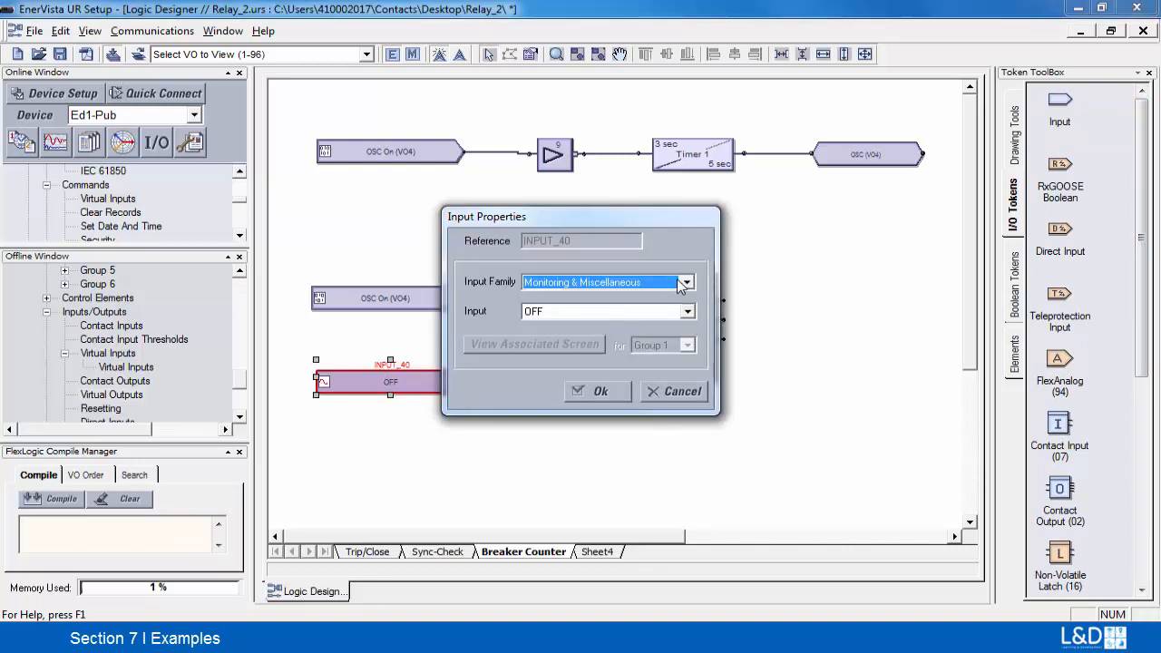
left_click(687, 282)
key("Down")
key("Down")
key("Down")
key("Down")
key("Down")
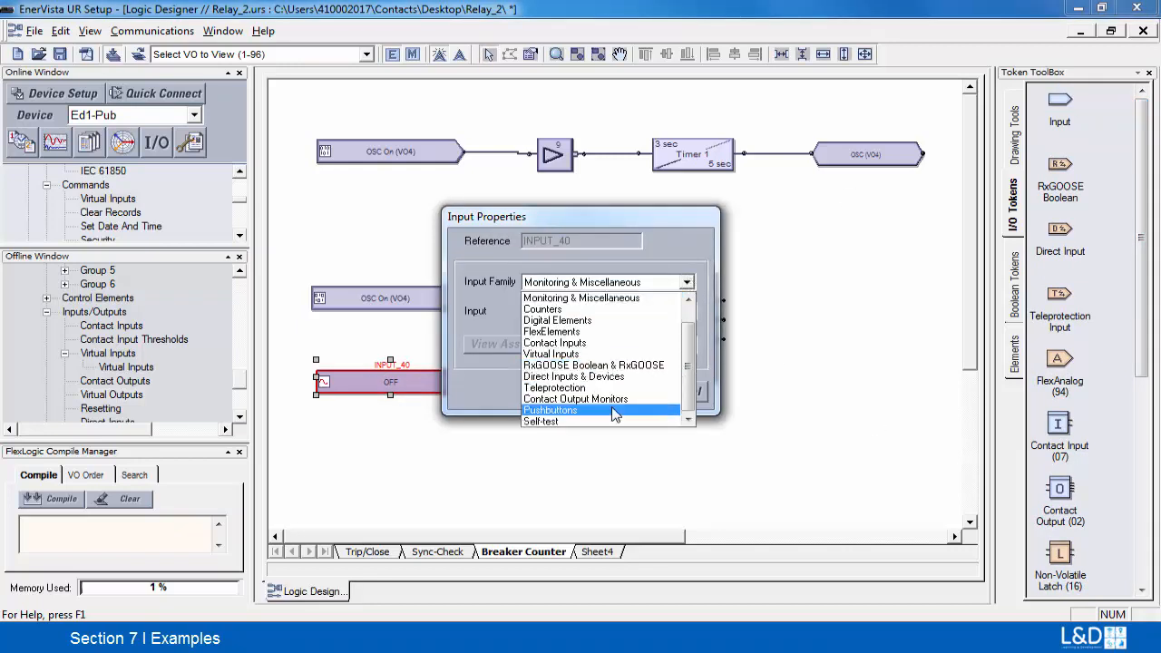
key("Return")
left_click(688, 312)
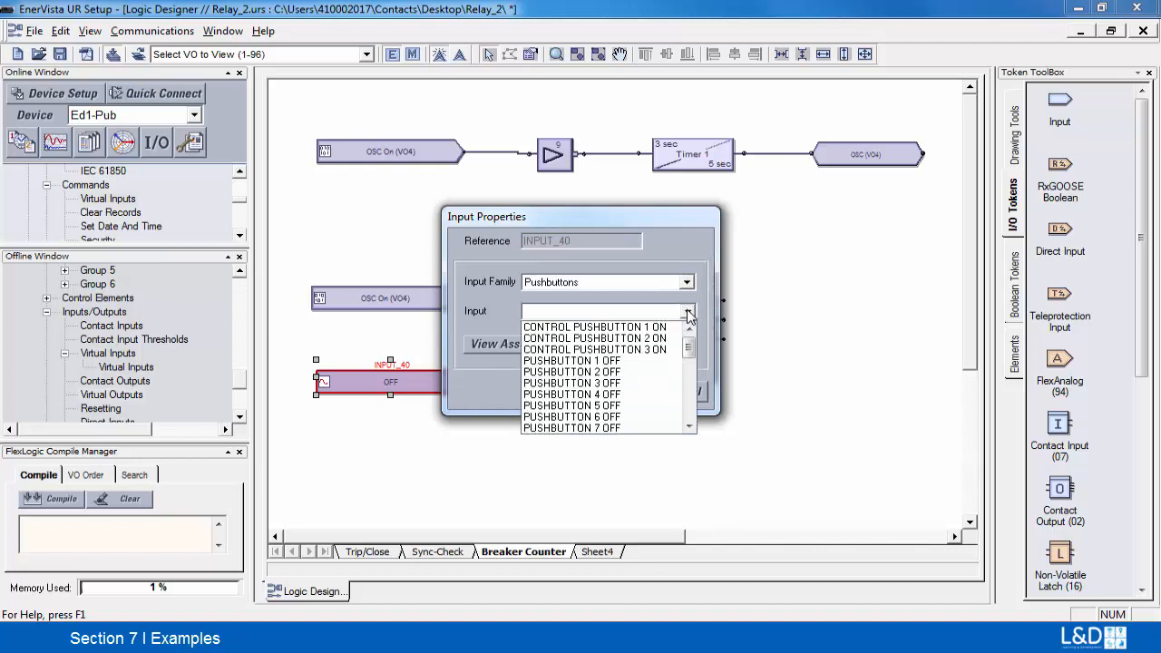
left_click(642, 342)
Enable and save CPB 2 in the input's associated settings, and wire the CONTROL PUSHBUTTON 2 ON input to Counter 1's Reset terminal.
left_click(577, 352)
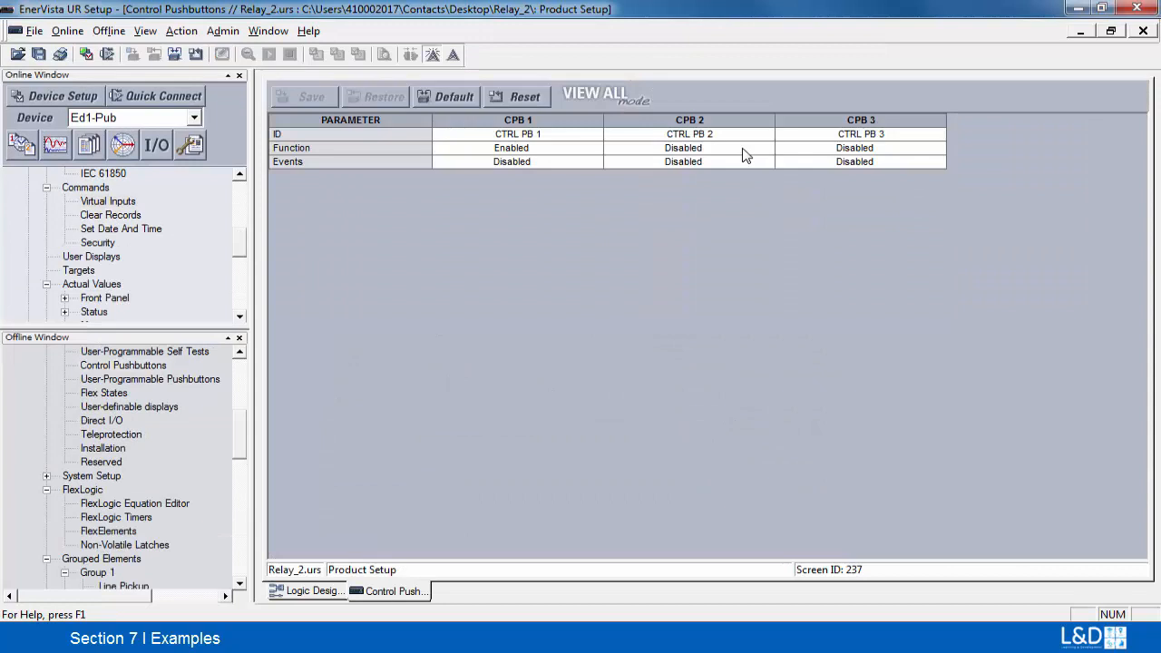
left_click(762, 150)
left_click(766, 149)
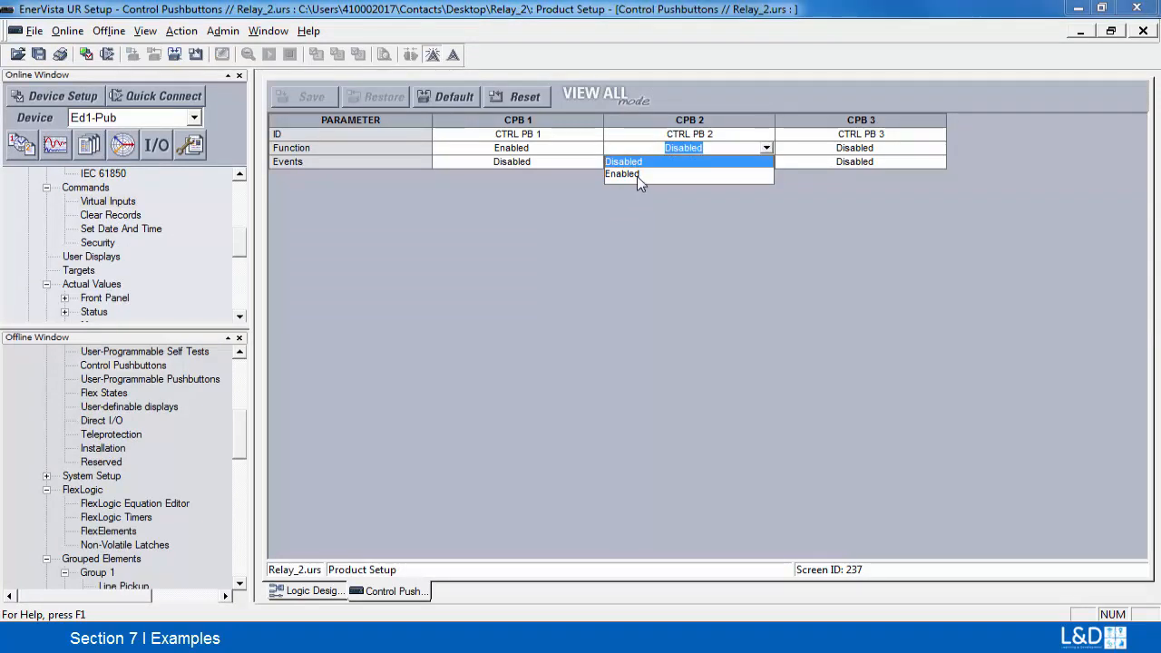
left_click(637, 176)
left_click(295, 96)
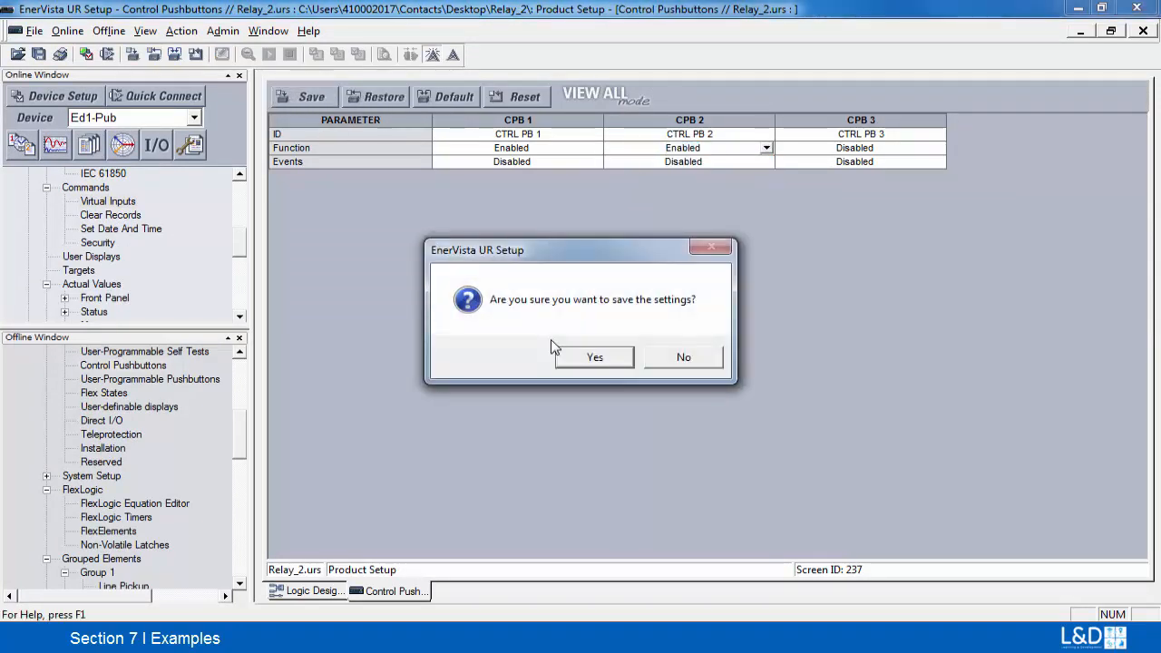
left_click(582, 357)
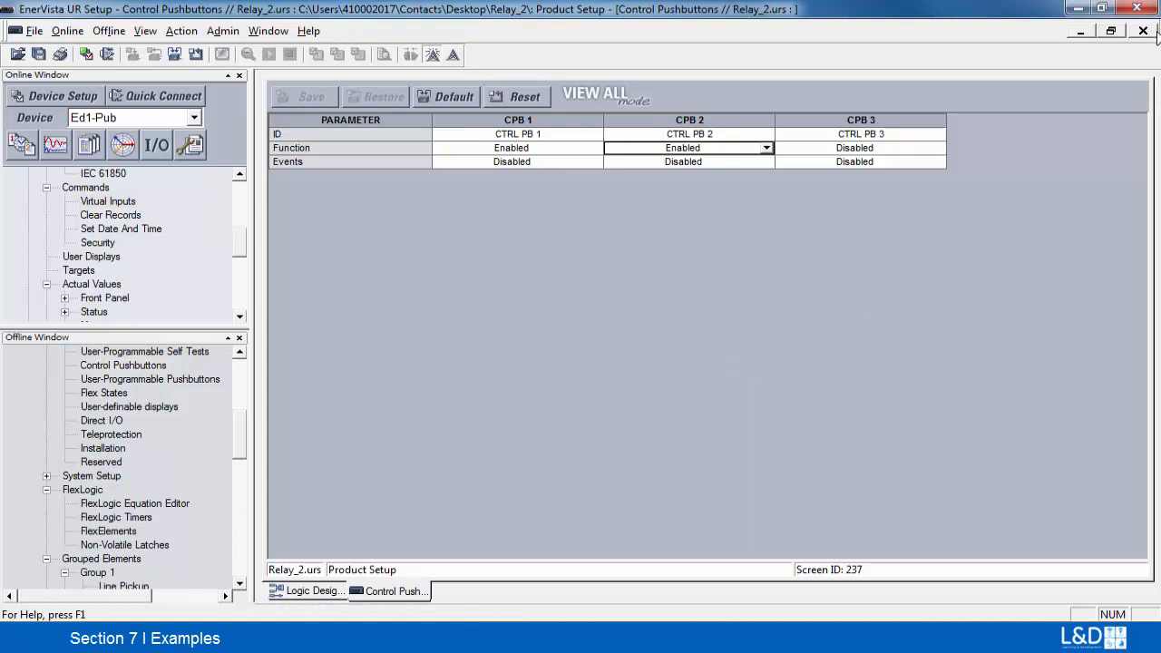
left_click(1143, 32)
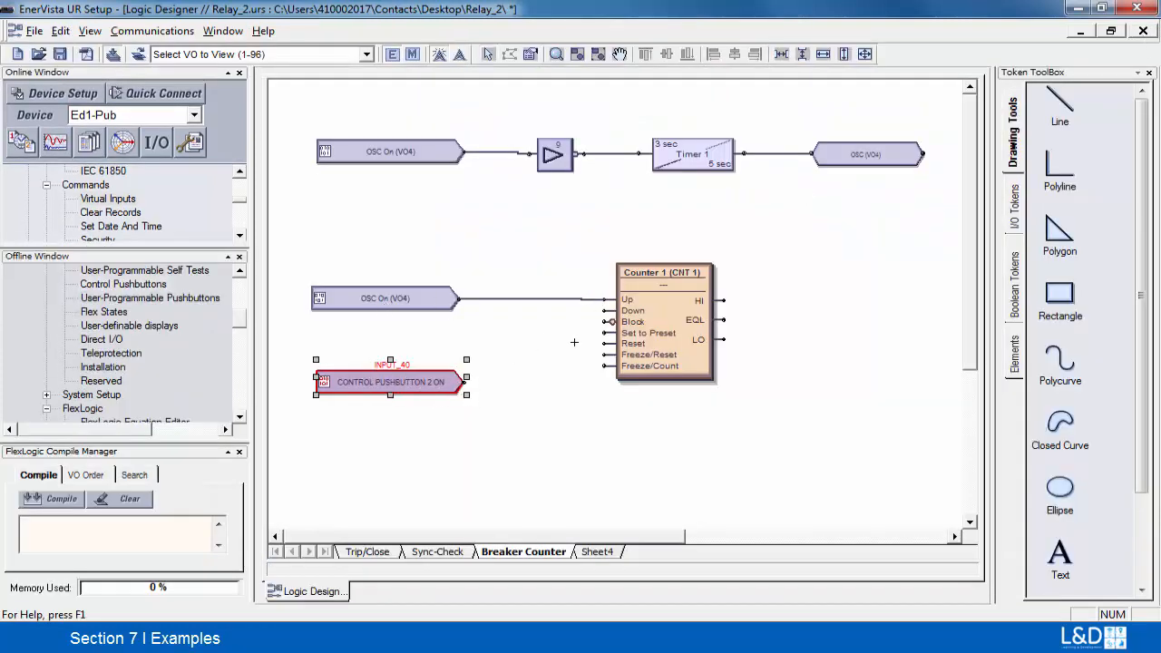
left_click_drag(574, 342, 604, 343)
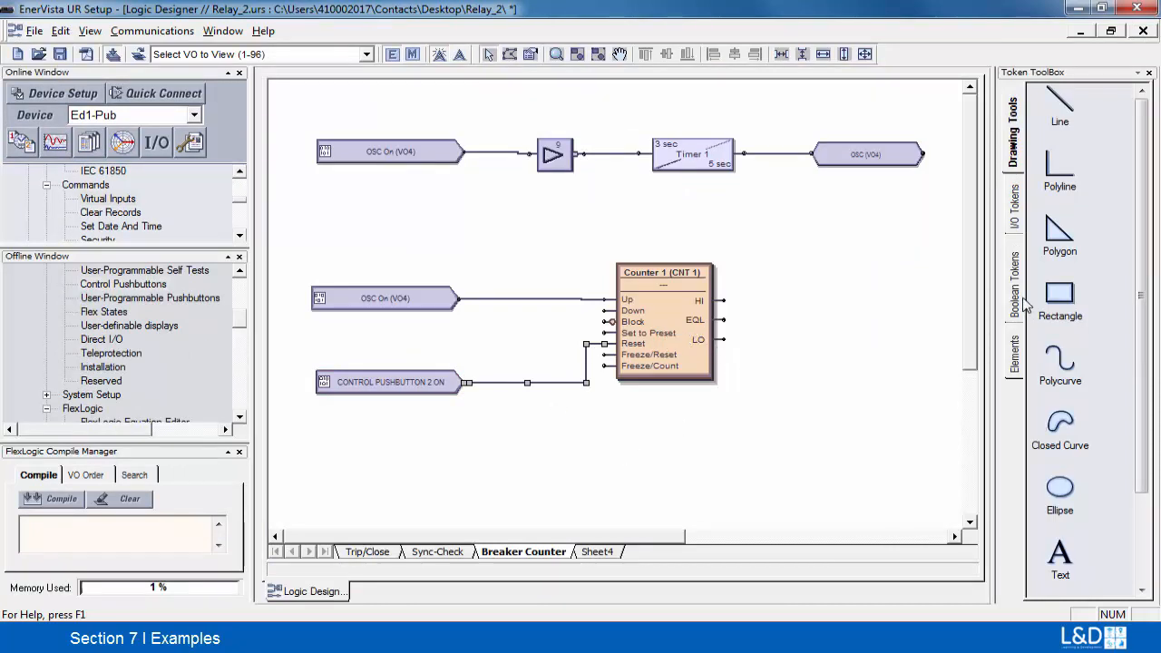
Place three LED tokens in a vertical column to the right of Counter 1.
left_click(1016, 225)
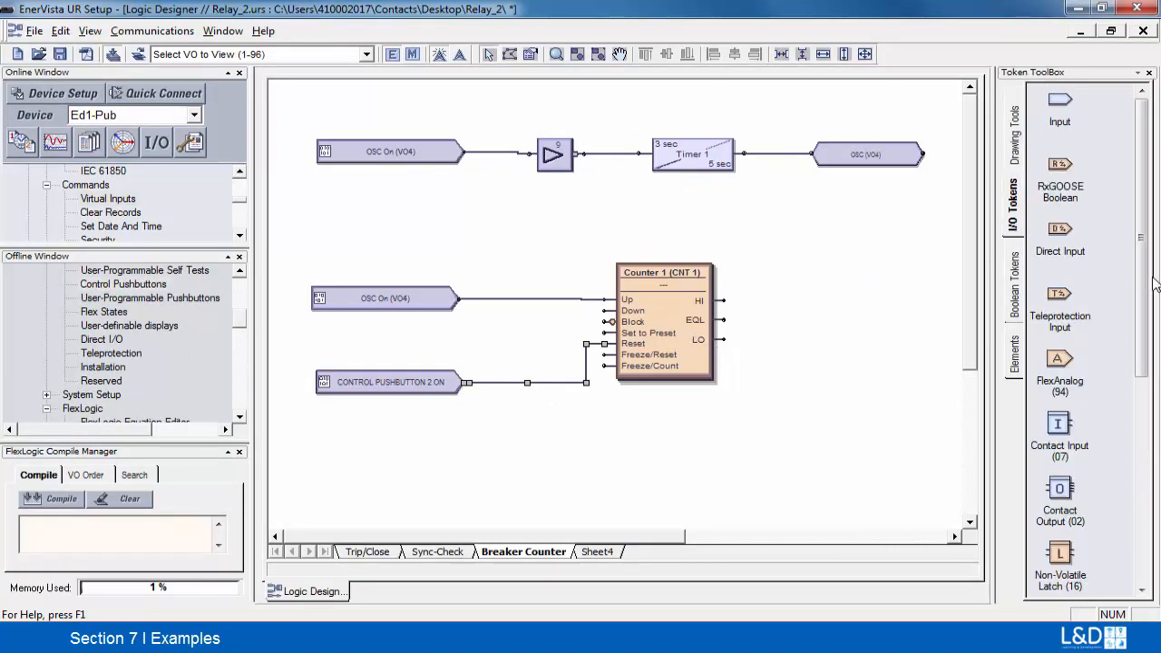
scroll(1062, 436, "down", 5)
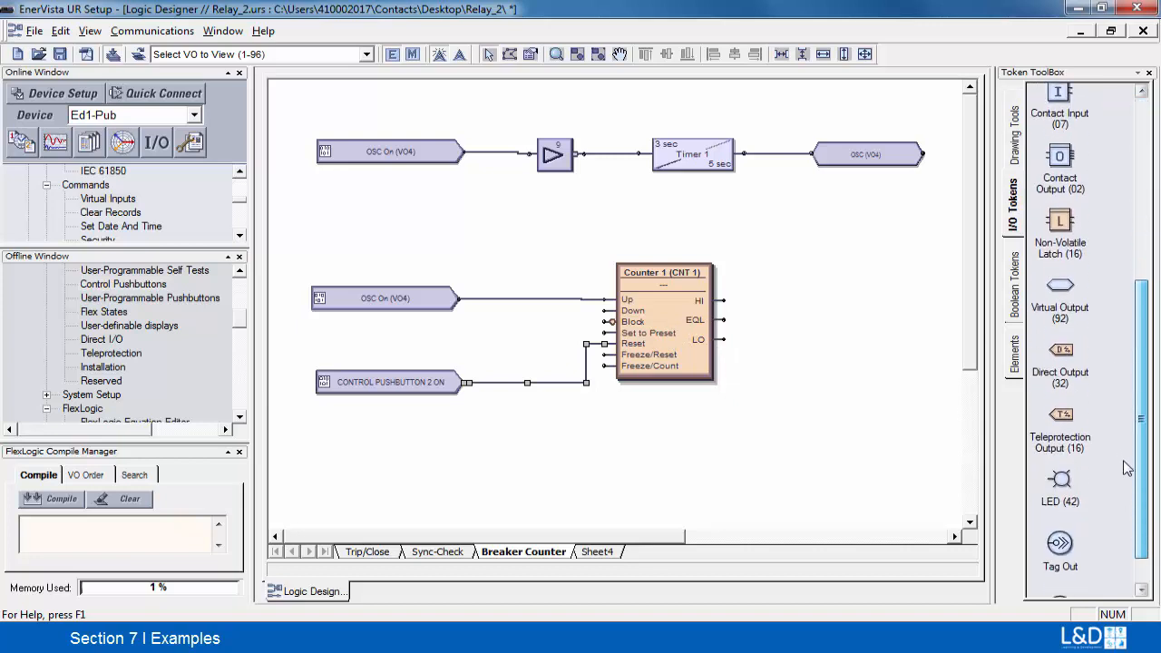
left_click_drag(1057, 451, 821, 256)
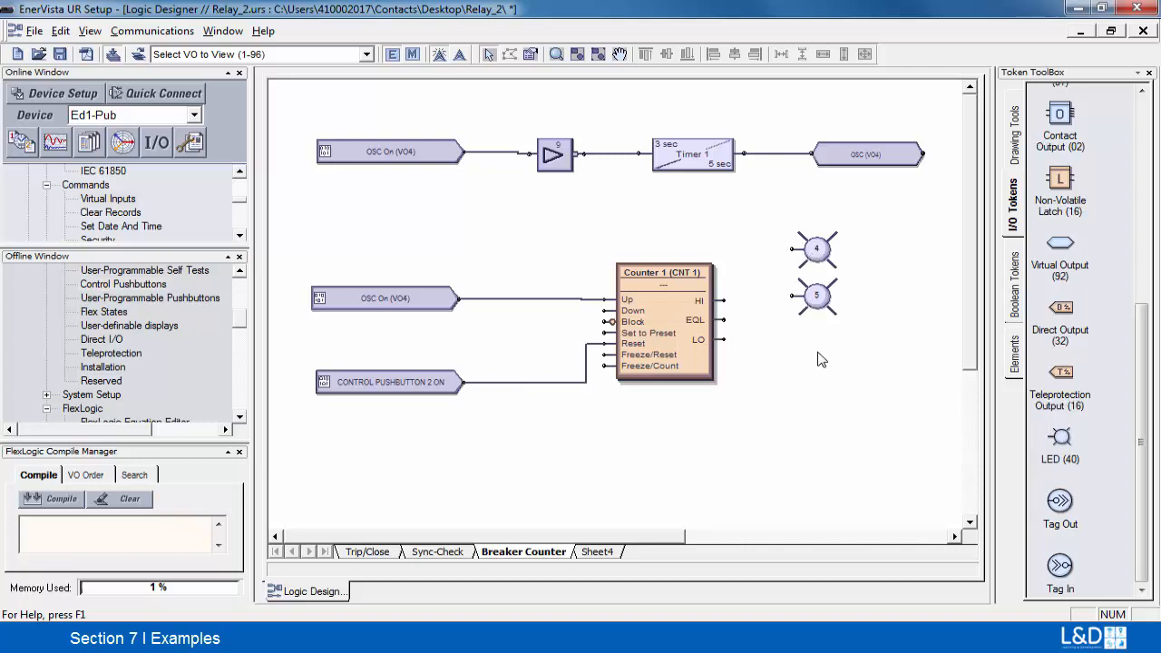
left_click(818, 354)
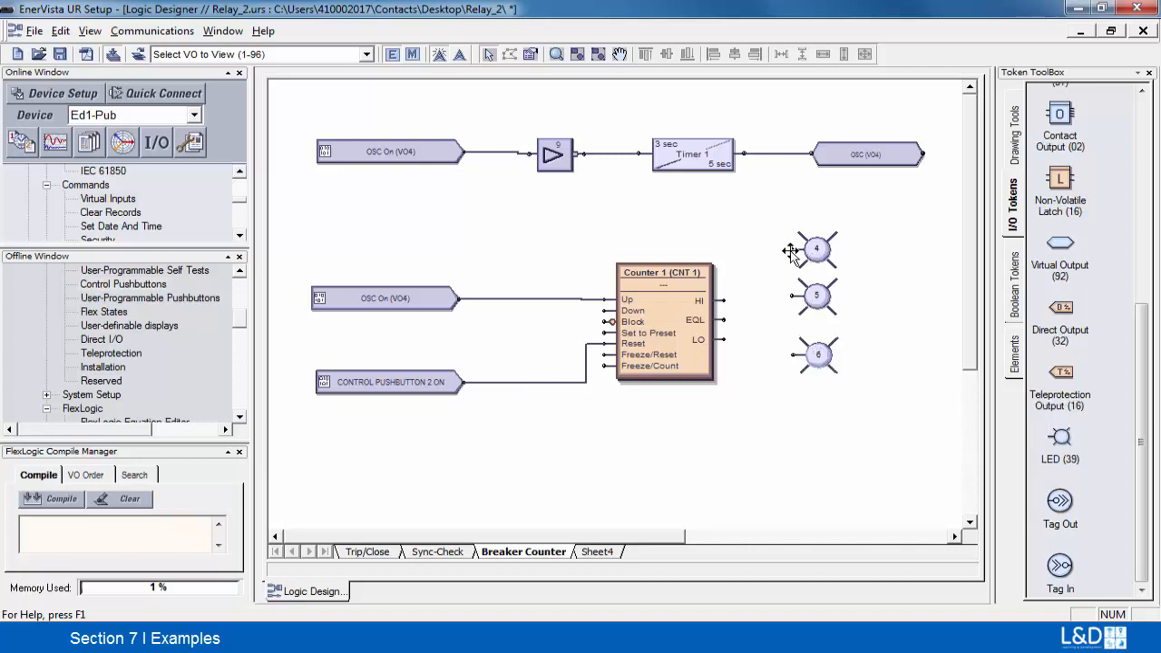
left_click(791, 252)
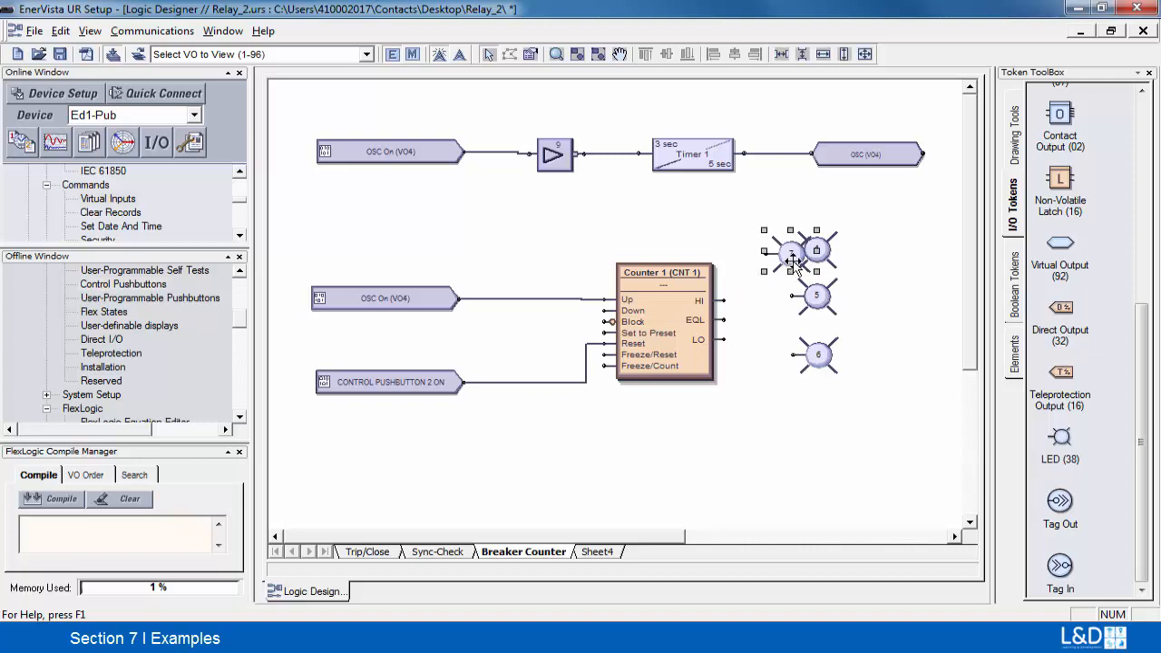
key("Delete")
left_click(622, 357)
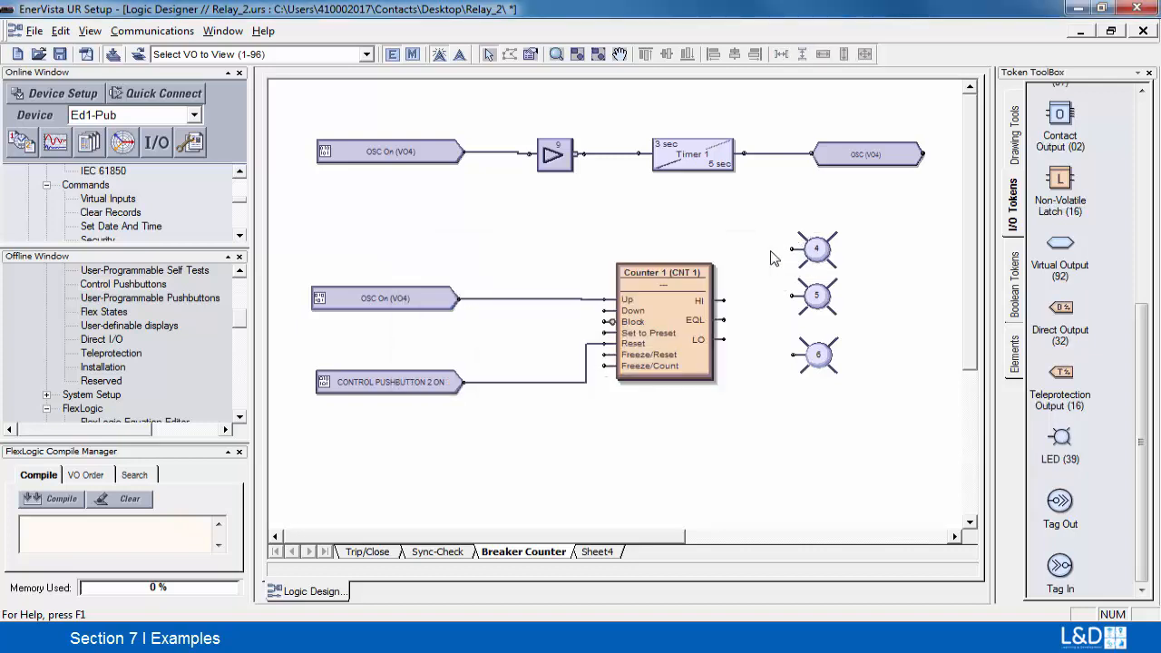
Connect the uppermost LED (4) to Counter 1's HI output.
left_click(793, 250)
left_click(731, 299)
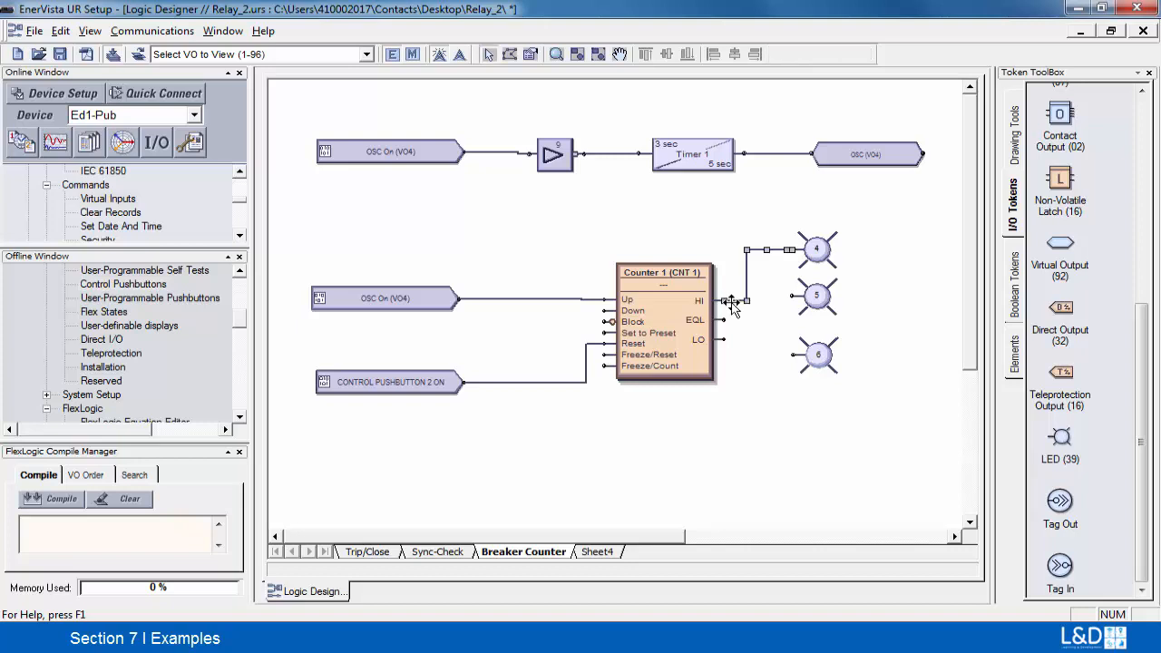
Connect LED 5 to Counter 1's EQL output and LED 6 to its LO output.
left_click(795, 296)
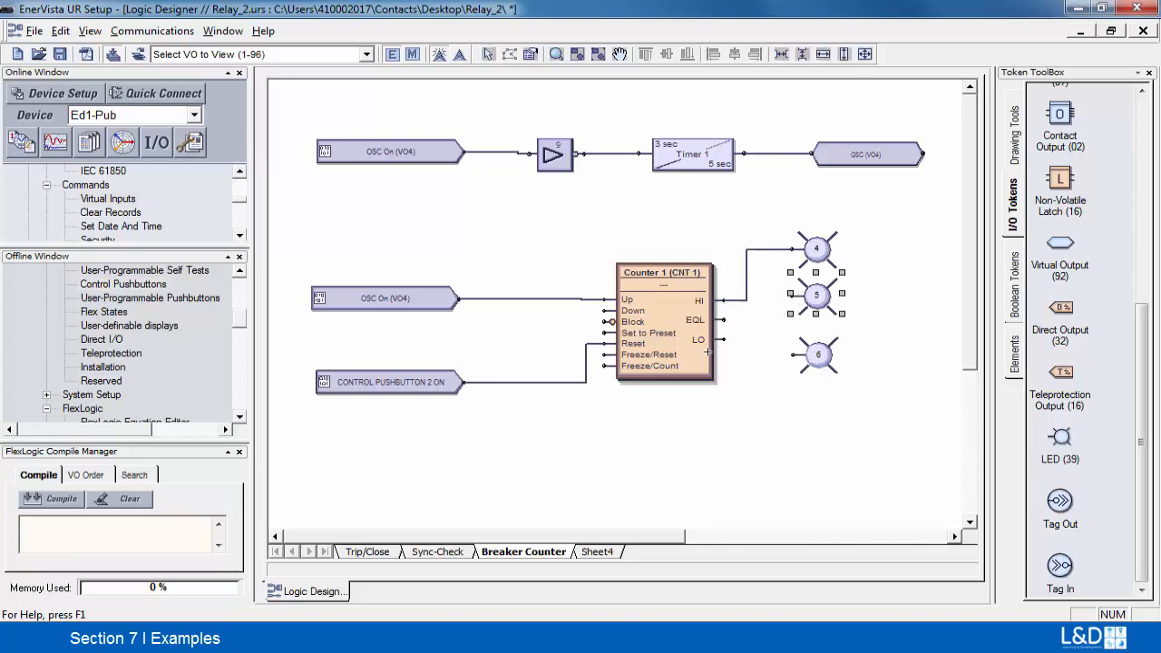
left_click(726, 319)
left_click(792, 296)
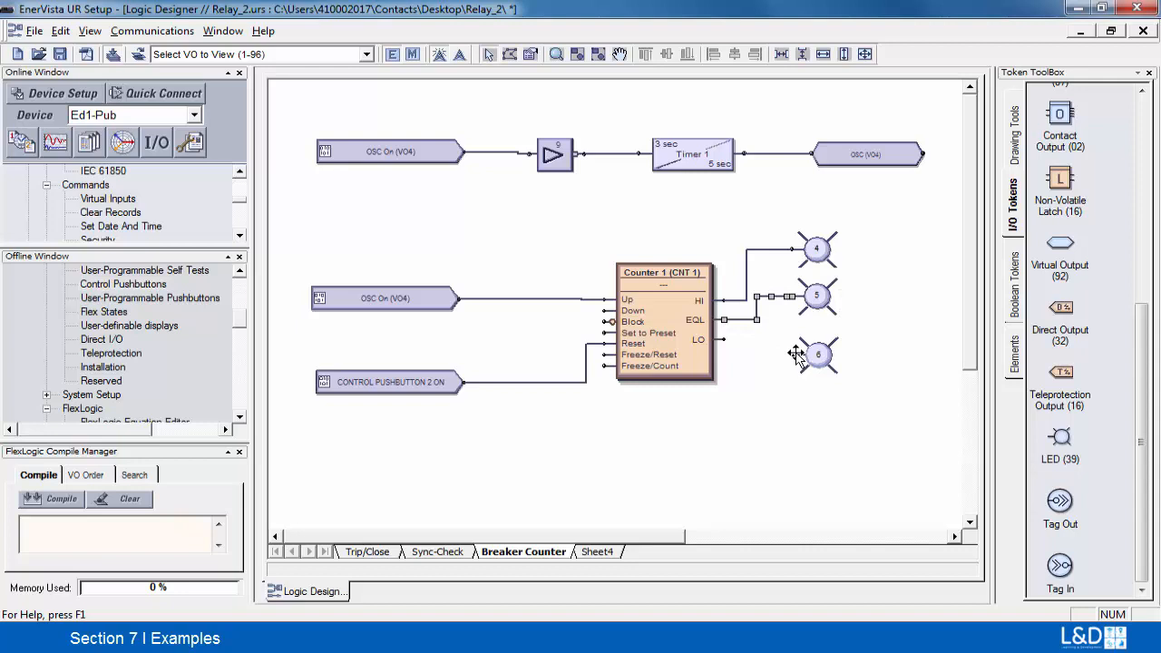
left_click(794, 361)
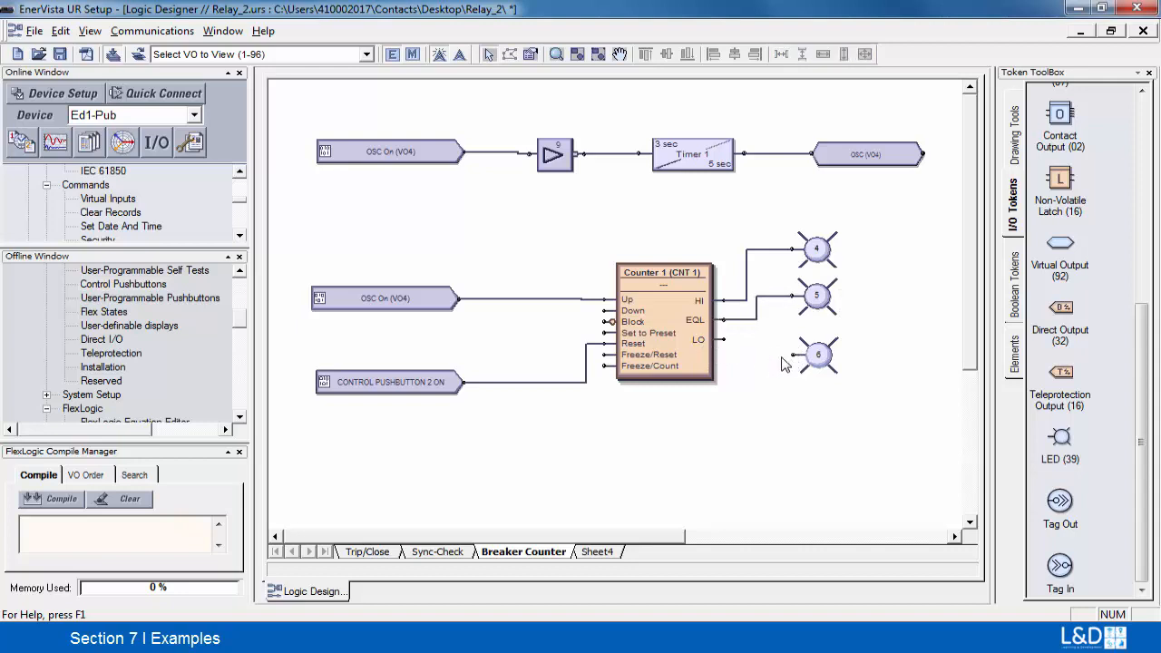
left_click(792, 358)
left_click(724, 339)
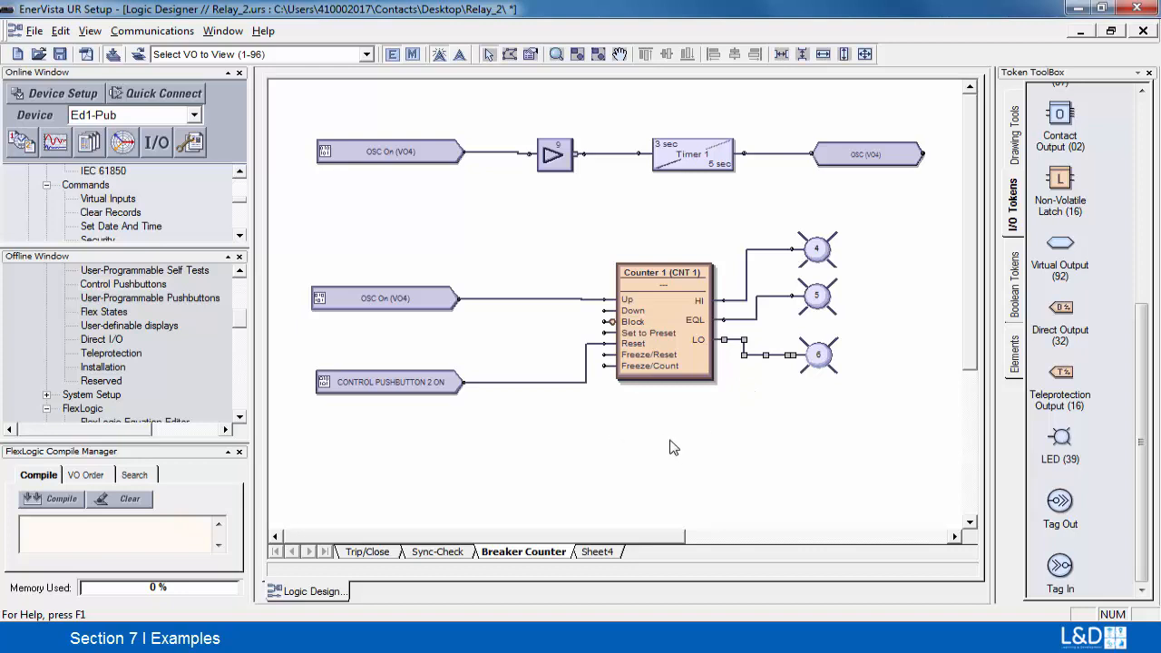
Rename Counter 1 as breaker cnt in its digital counter properties and set its Compare value to 5.
double_click(676, 348)
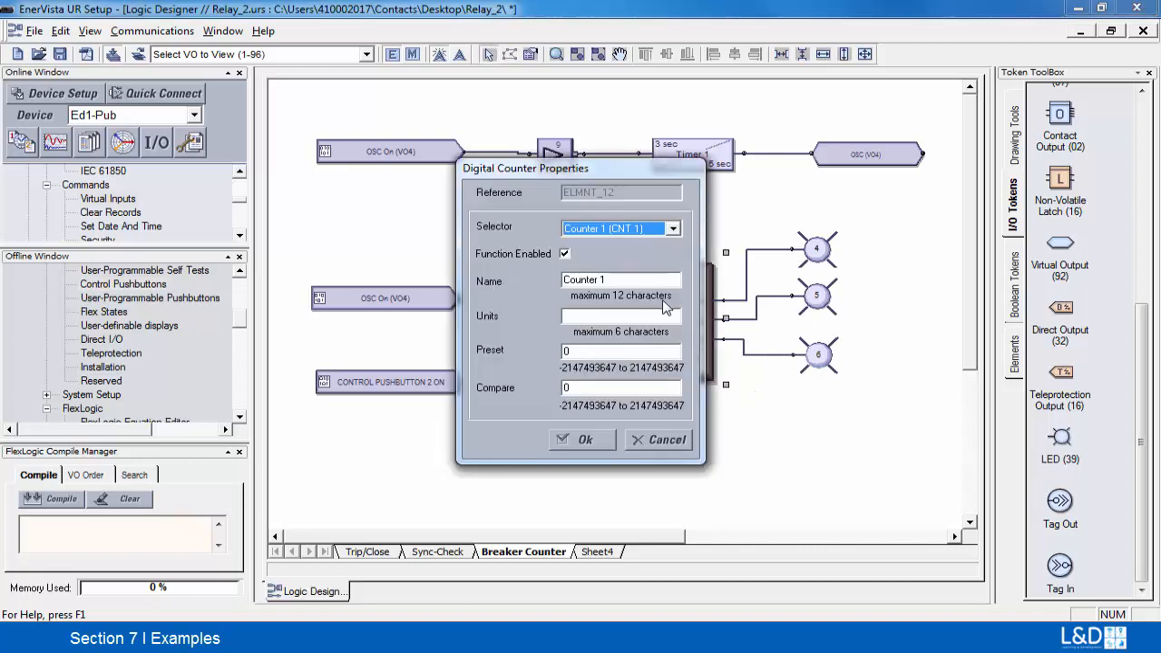
left_click_drag(626, 281, 497, 280)
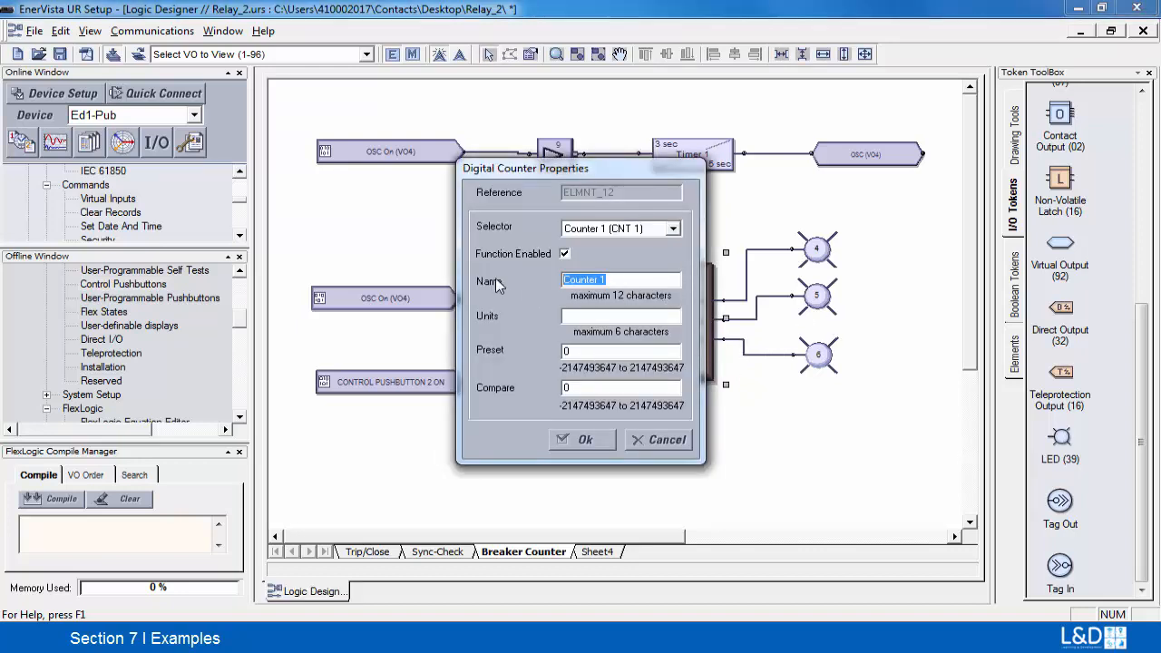
type("breaker coun")
key("BackSpace")
key("BackSpace")
type("5")
left_click(586, 439)
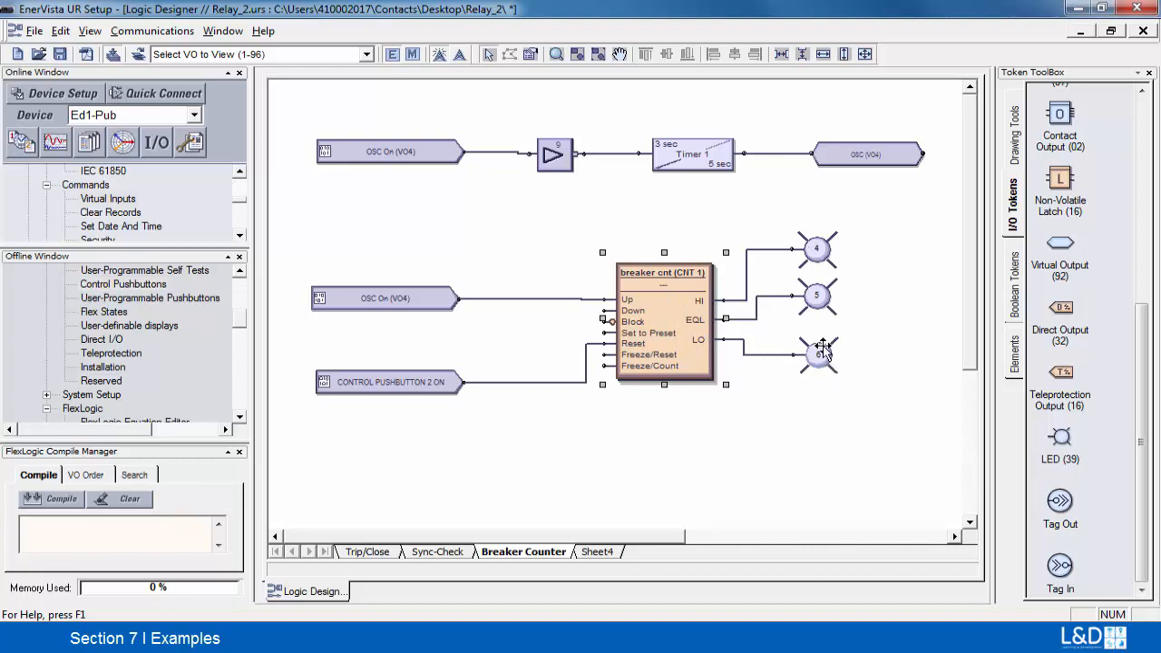
Compile the logic and write the Relay_2 settings to the Ed1-Pub device, declining to display the log.
left_click(54, 498)
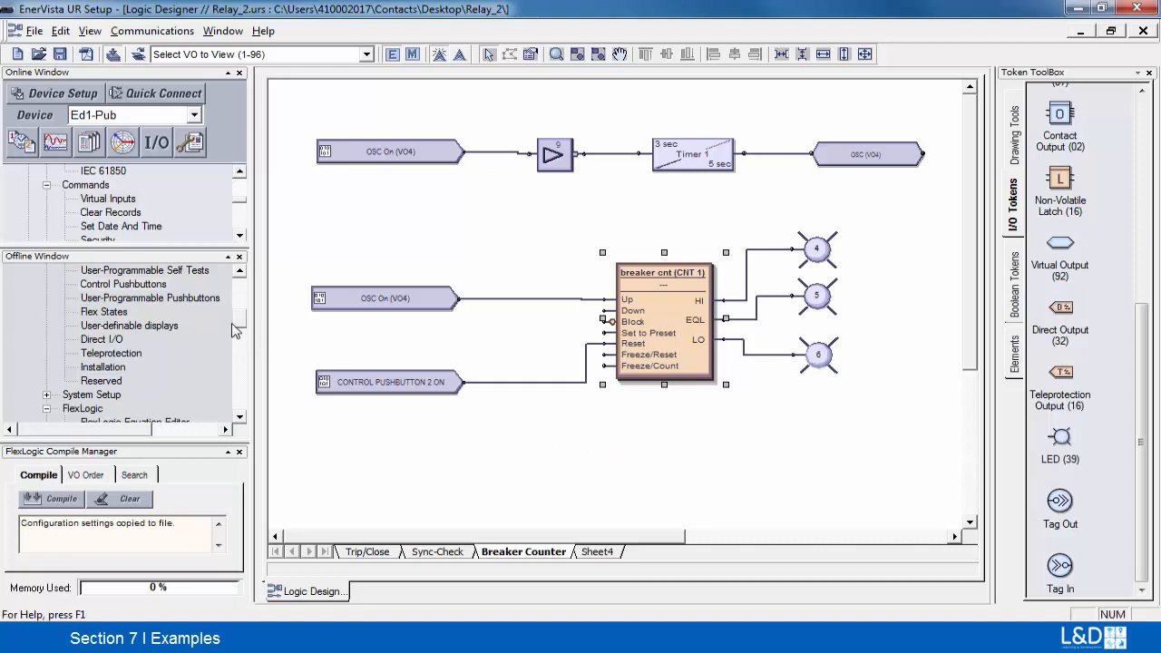
scroll(241, 328, "up", 10)
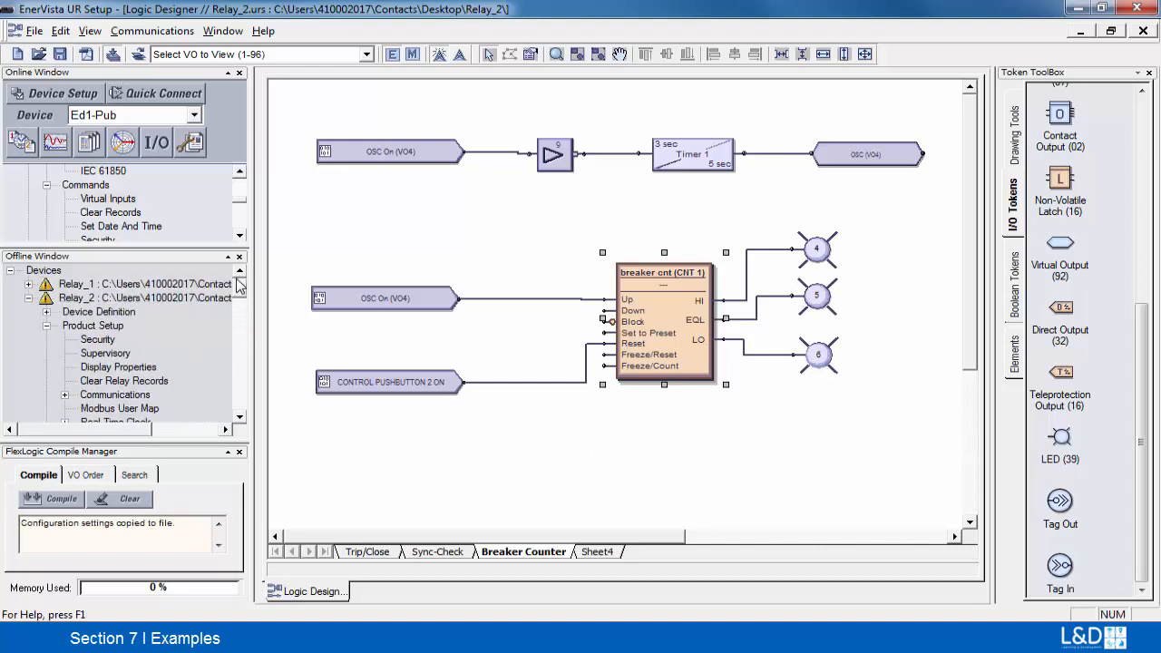
right_click(149, 299)
left_click(231, 468)
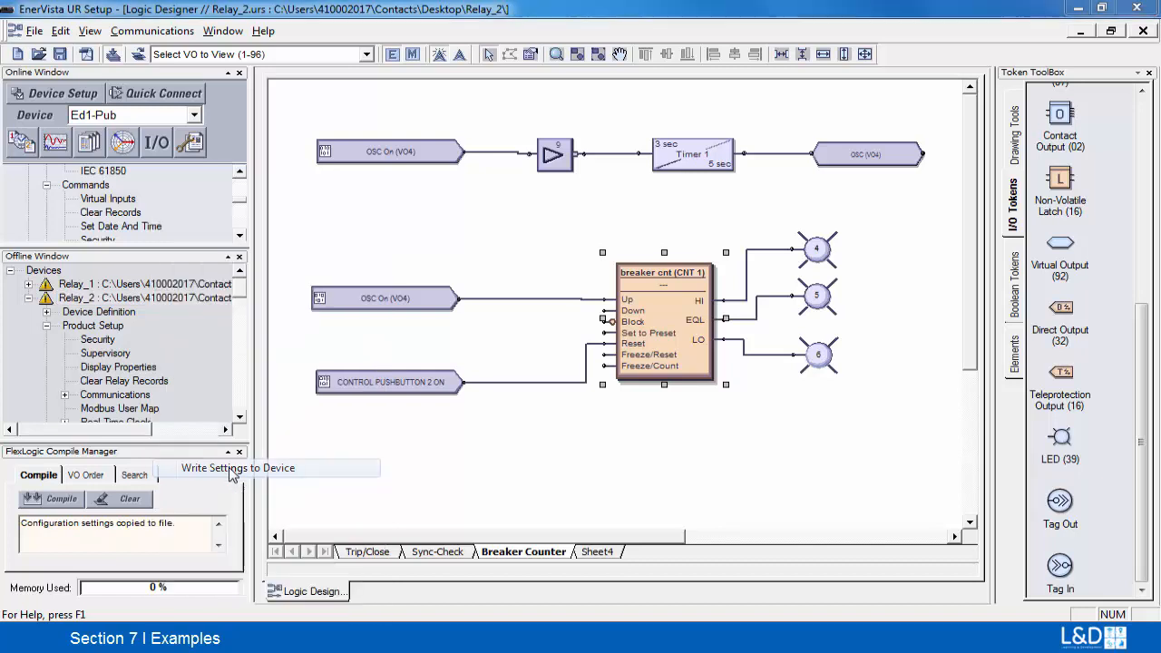
left_click(541, 262)
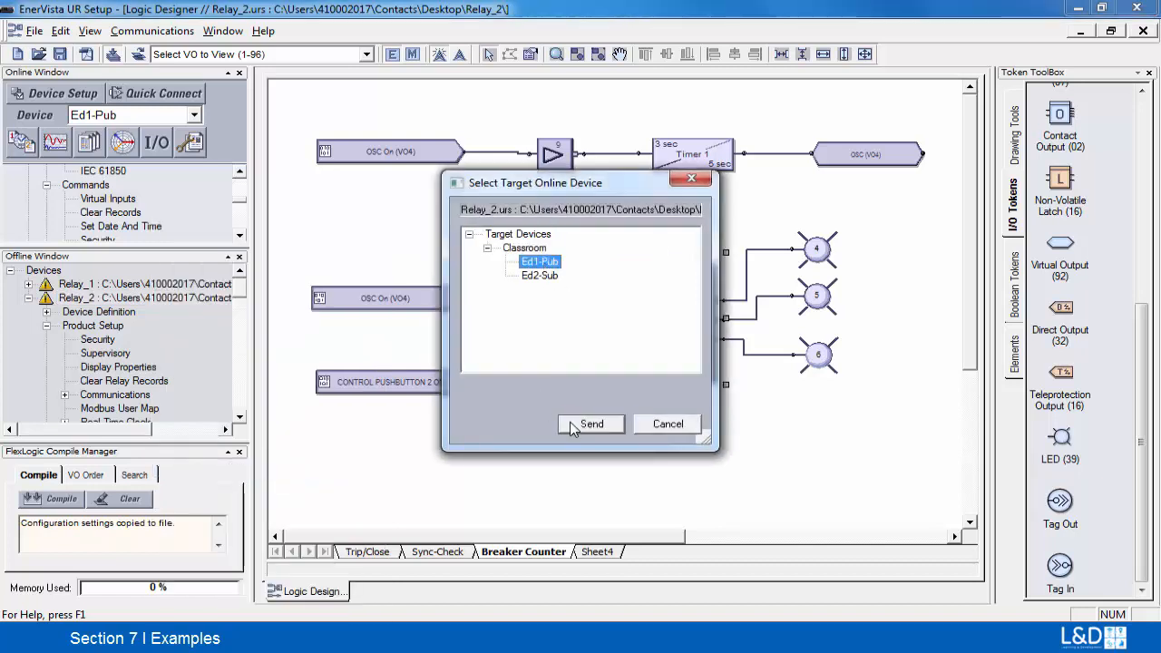
left_click(590, 423)
left_click(559, 359)
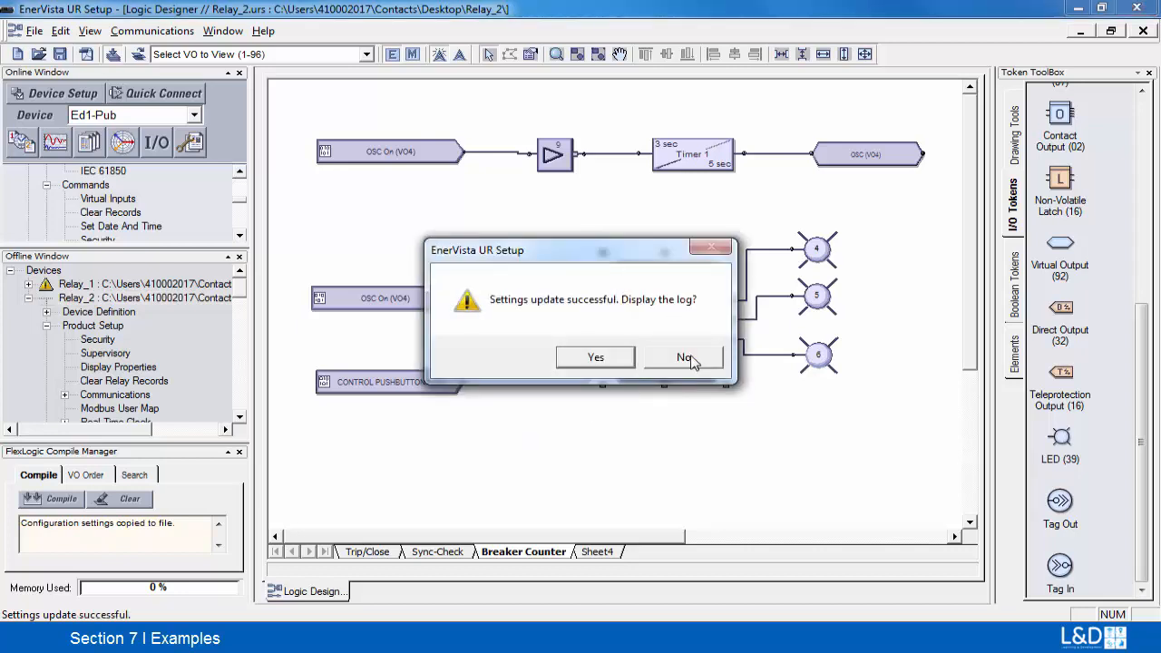
left_click(686, 357)
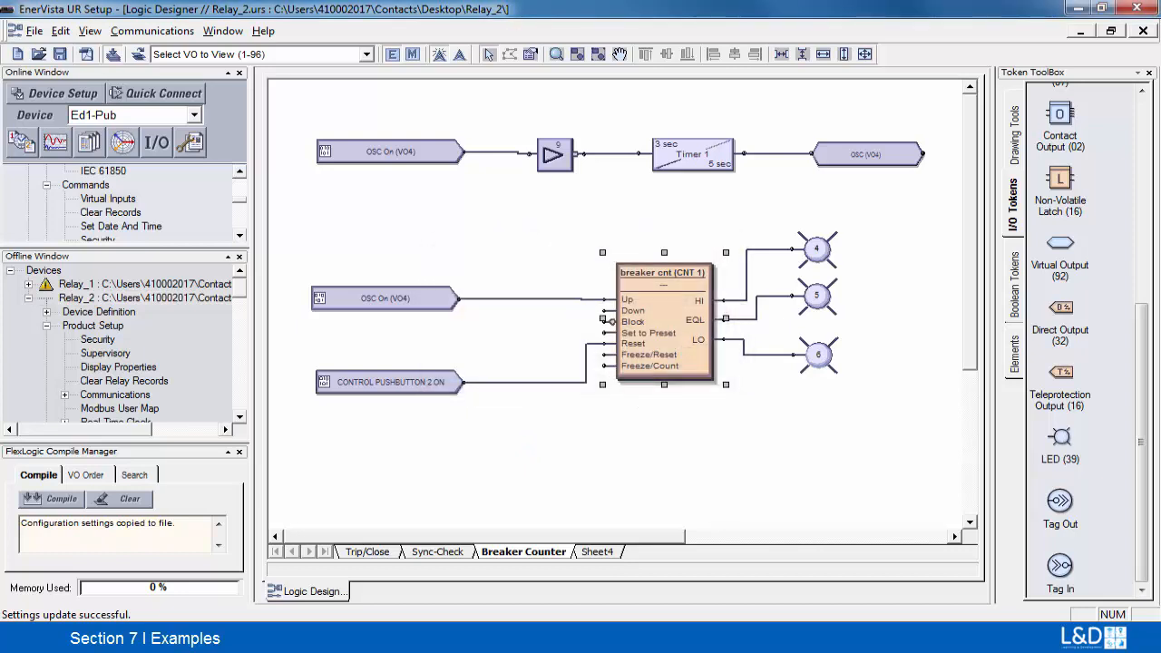
Switch the Breaker Counter logic from the designer to Logic Monitor mode.
left_click(412, 55)
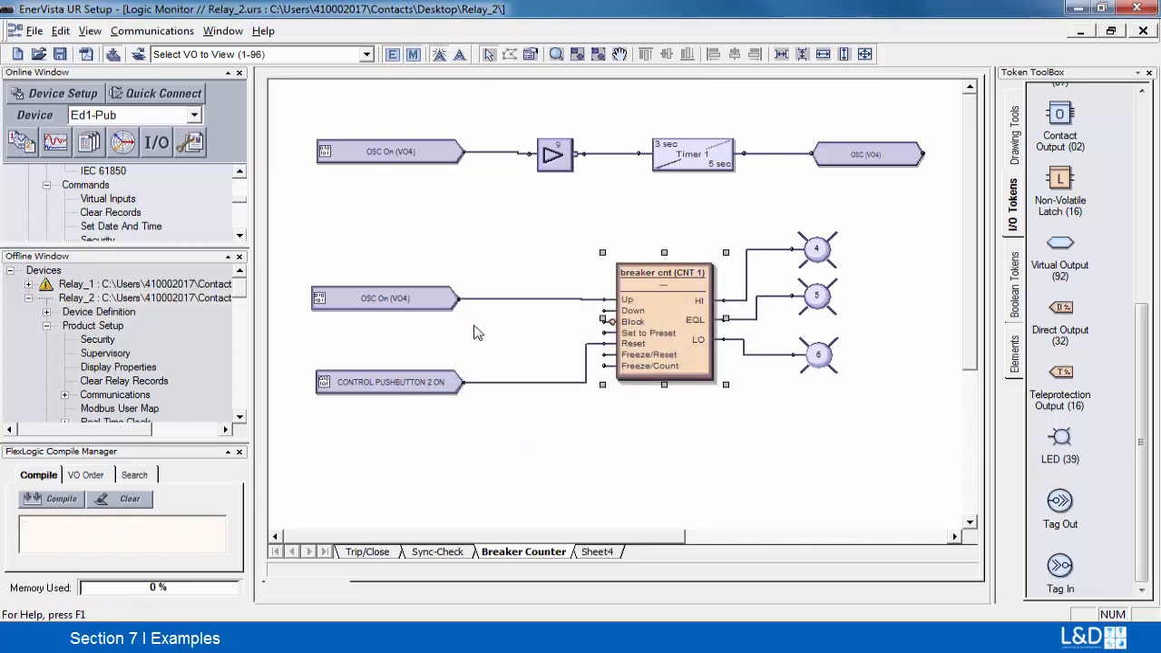